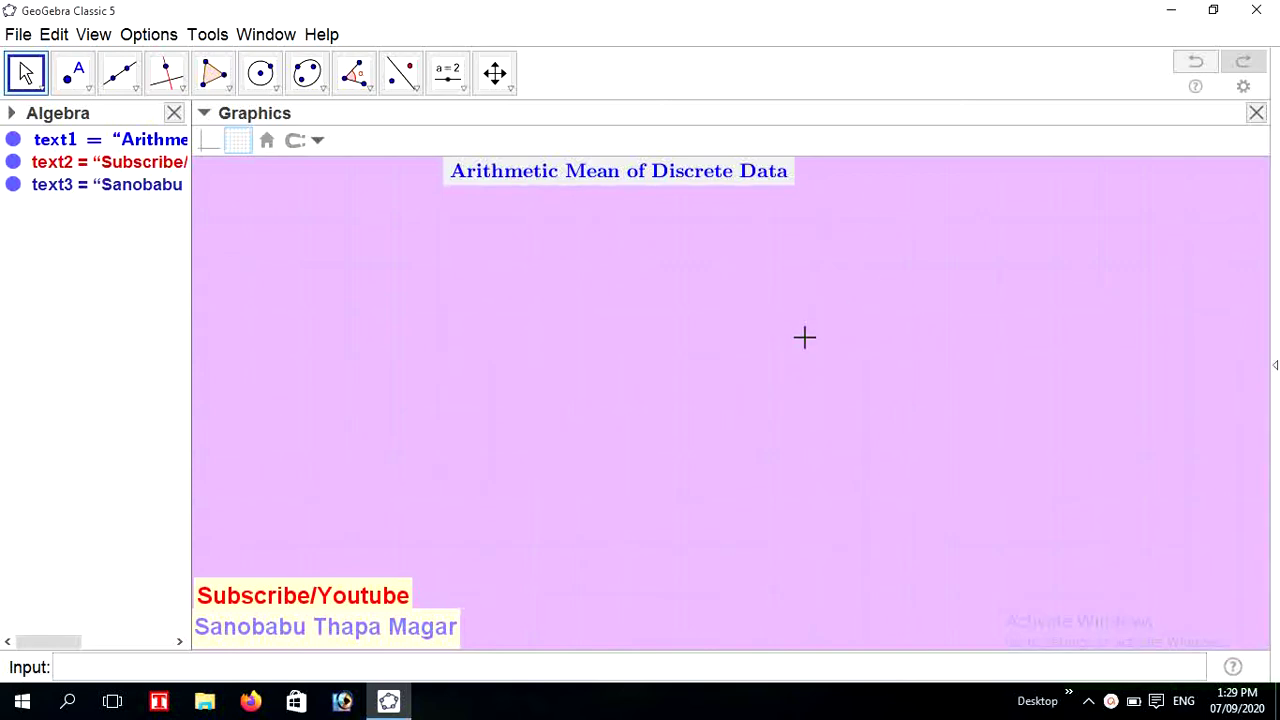
# - Show the Spreadsheet view beside the Graphics view and widen it to display columns A to E
pyautogui.click(106, 44)
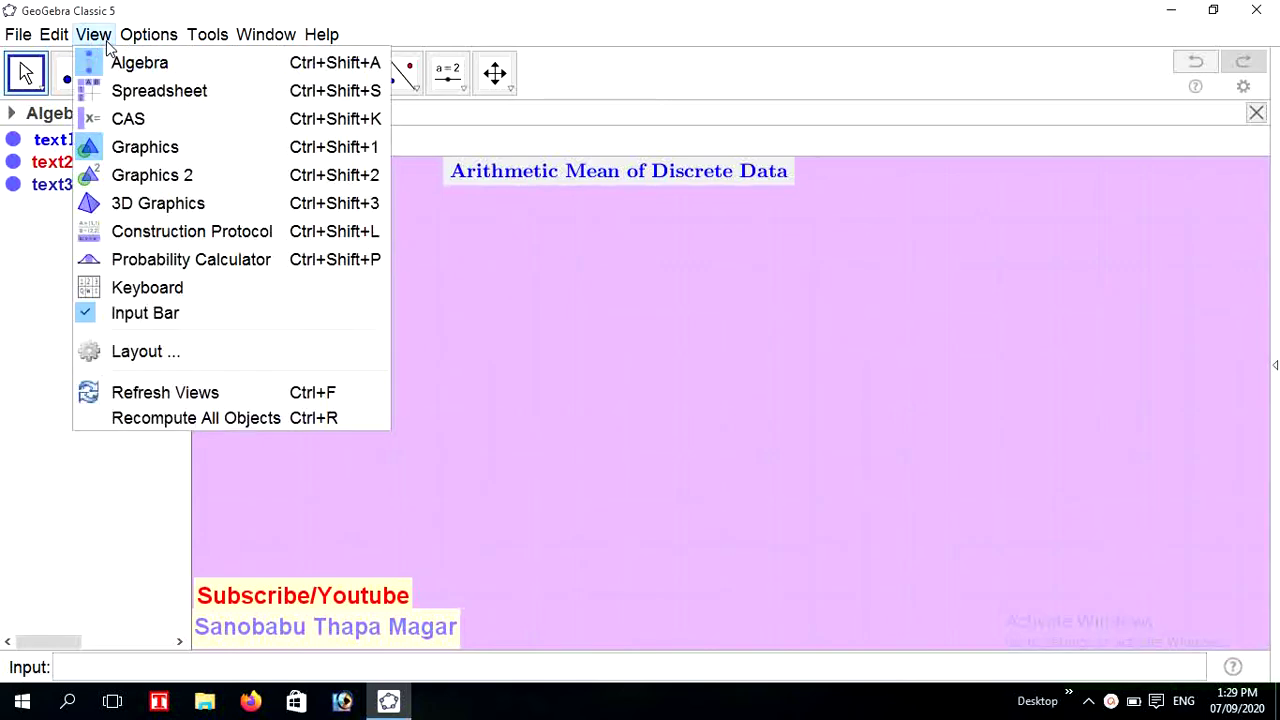
pyautogui.click(125, 91)
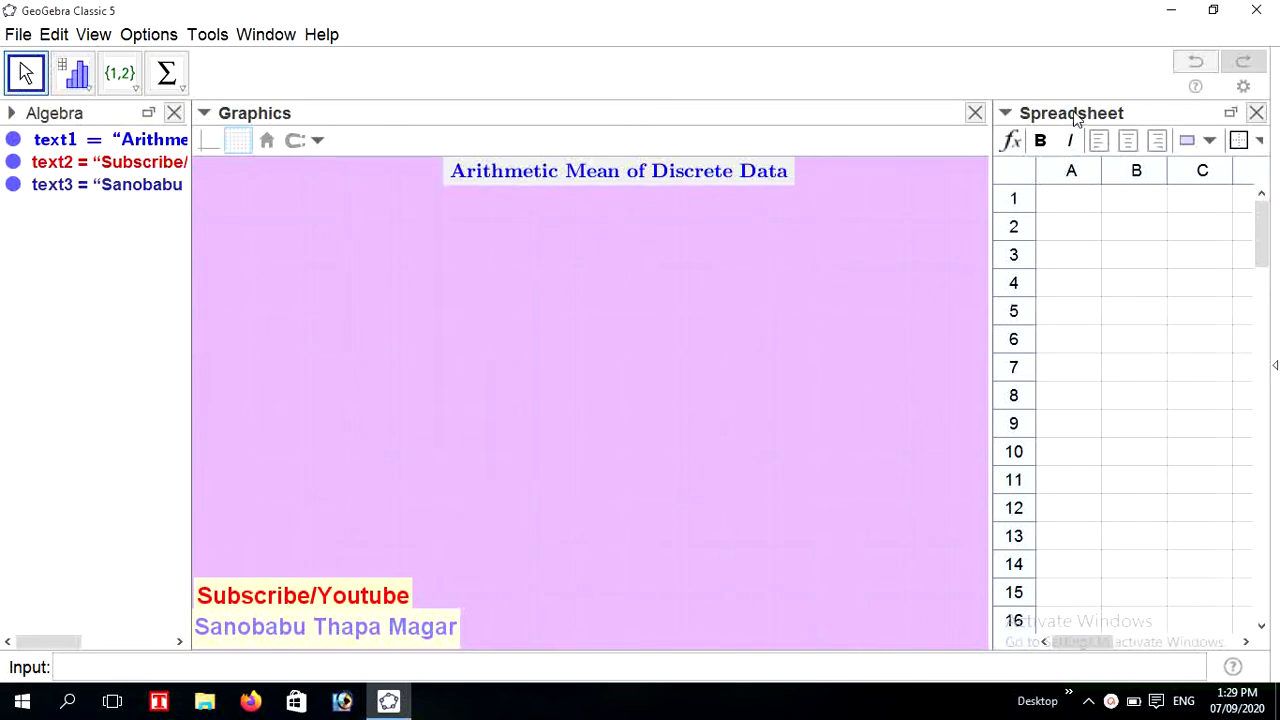
pyautogui.moveTo(990, 178); pyautogui.dragTo(860, 181)
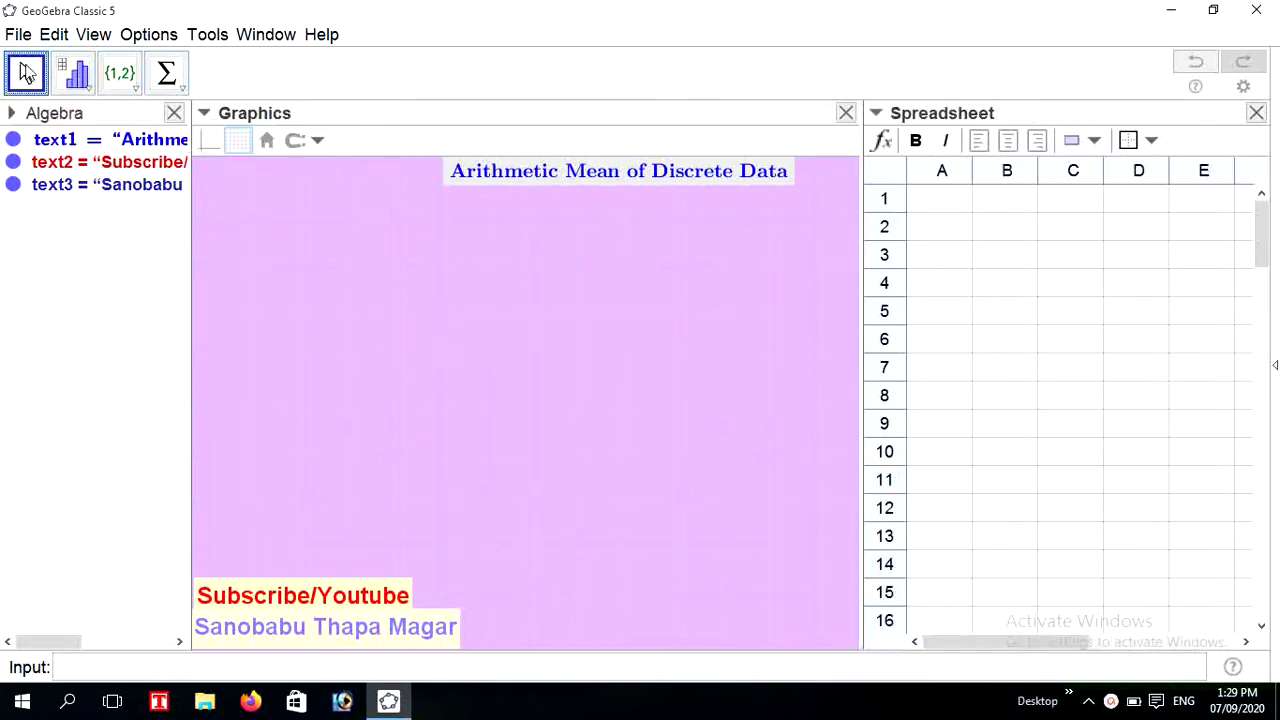
pyautogui.click(41, 404)
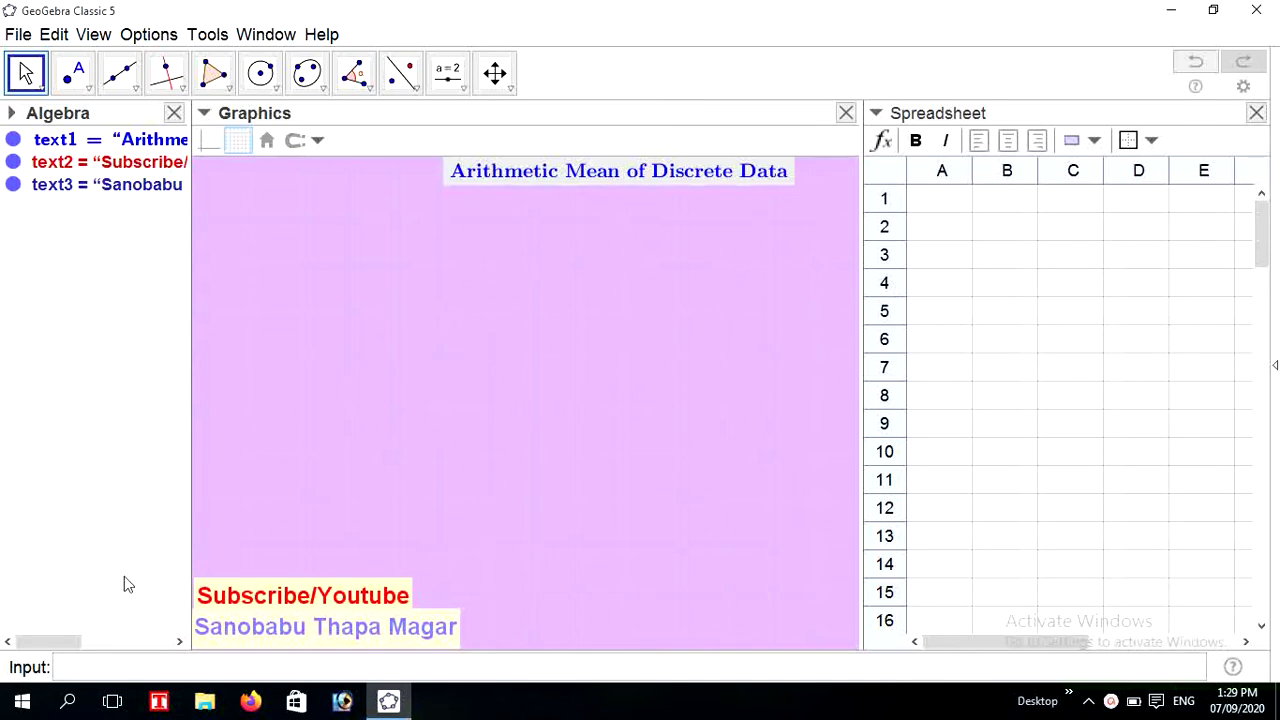
# - Define a list named Marks with the values 20, 30, 40 and 50
pyautogui.click(84, 669)
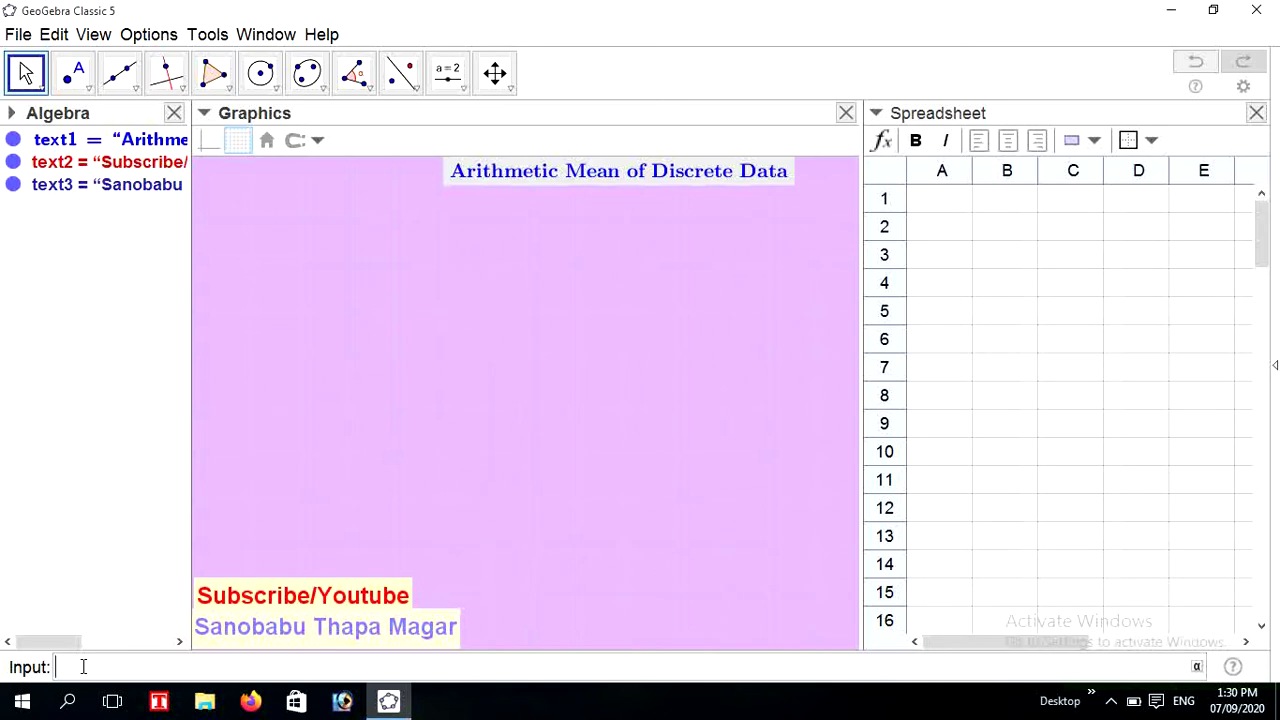
pyautogui.write('Mai')
pyautogui.write('ks')
pyautogui.write('=')
pyautogui.write('{20,3')
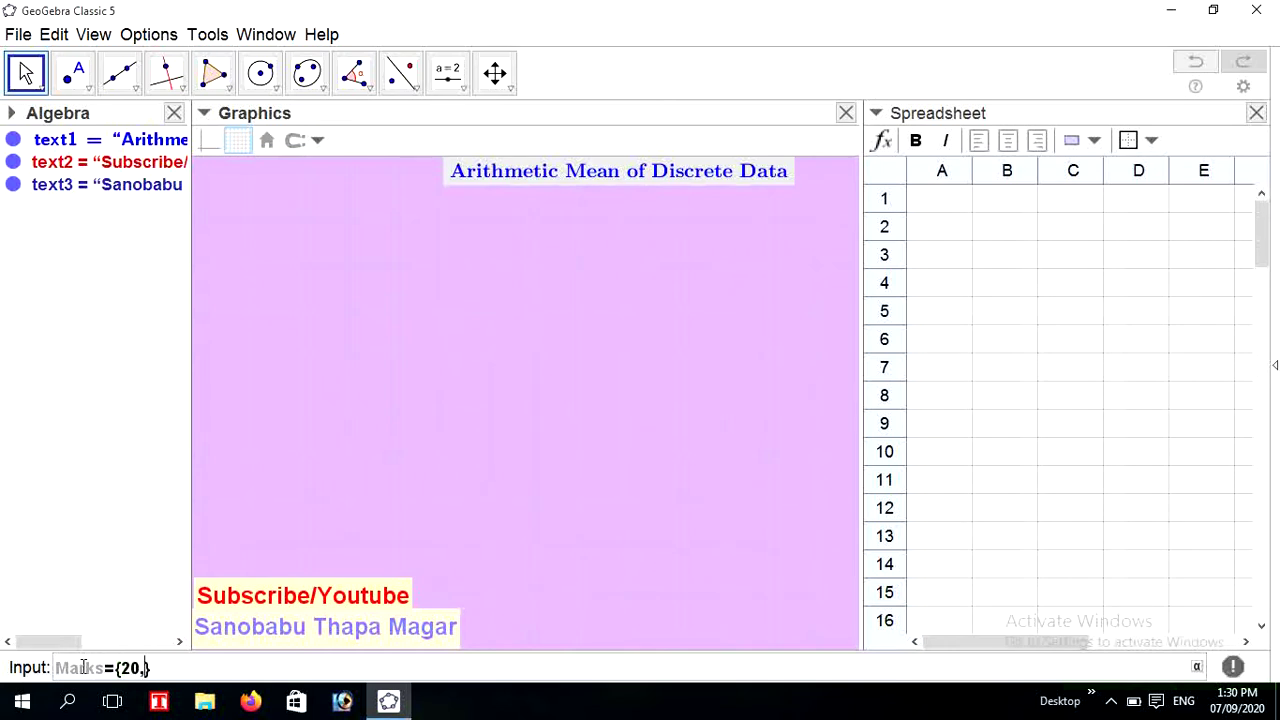
pyautogui.write('0,40,50')
pyautogui.press('Return')
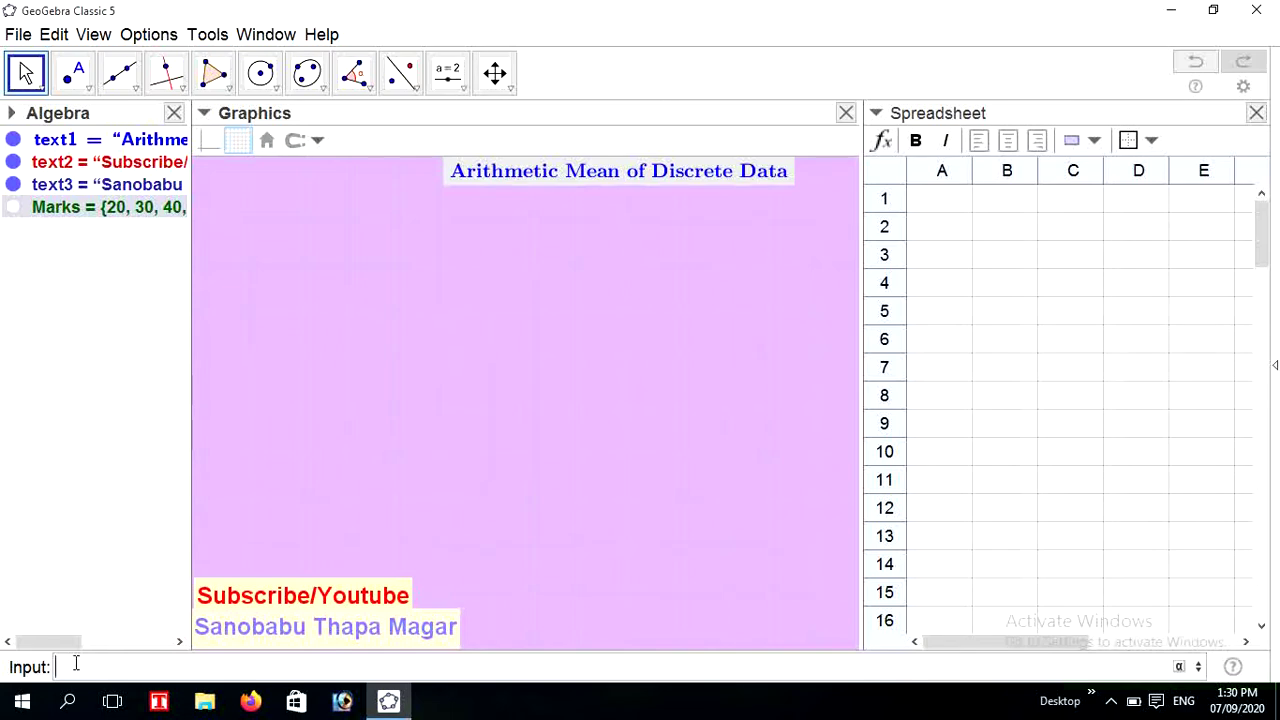
# - Define a list named Frequency with the values {10,8,12,15,5}
pyautogui.write('Frequency')
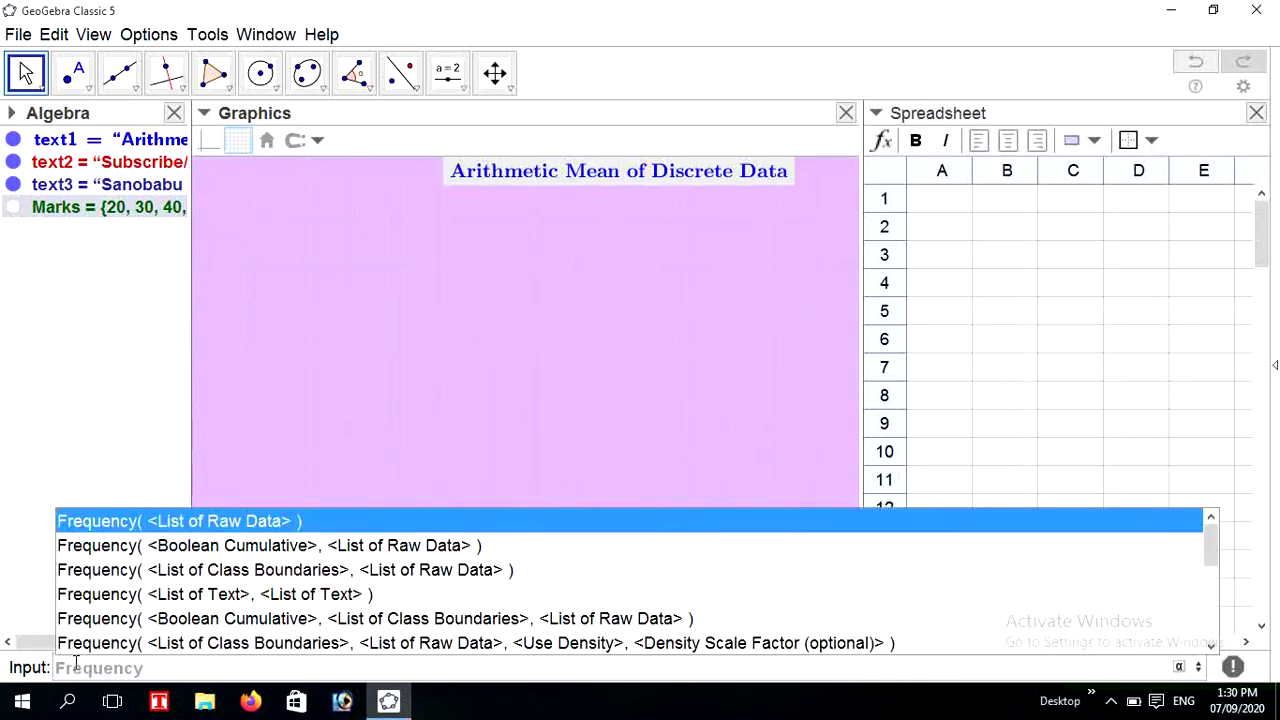
pyautogui.write('={')
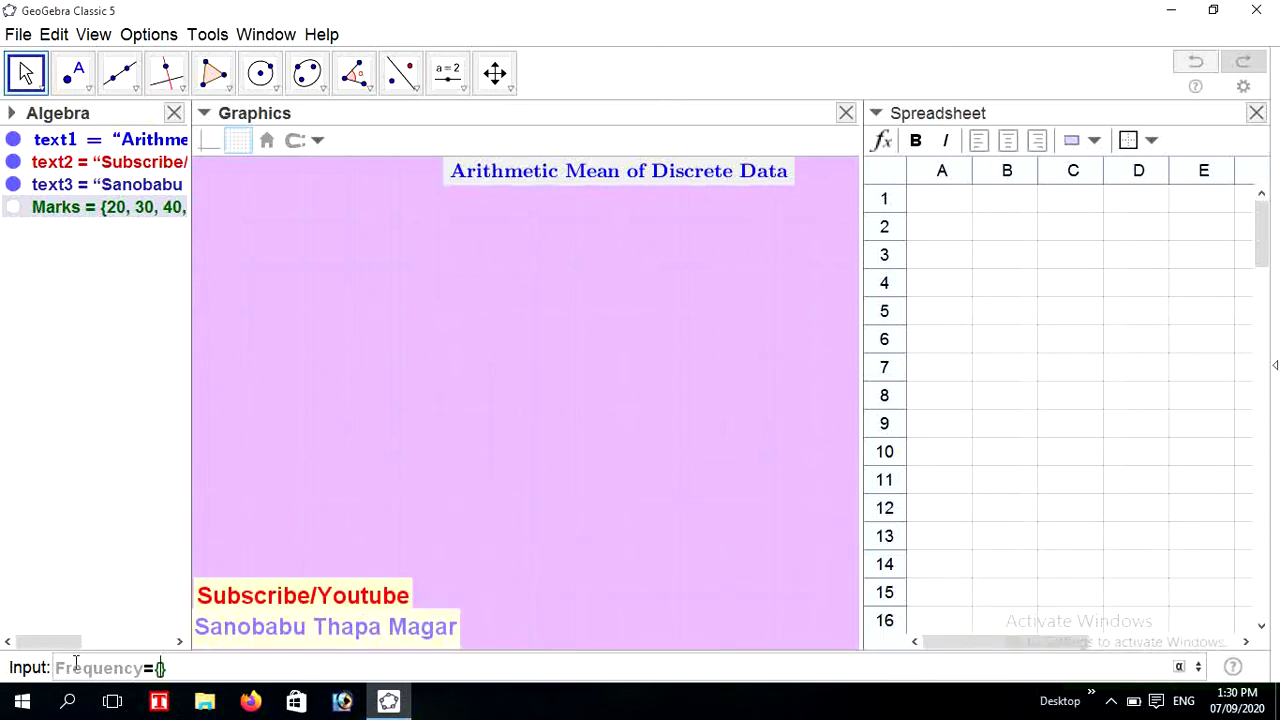
pyautogui.write('10,')
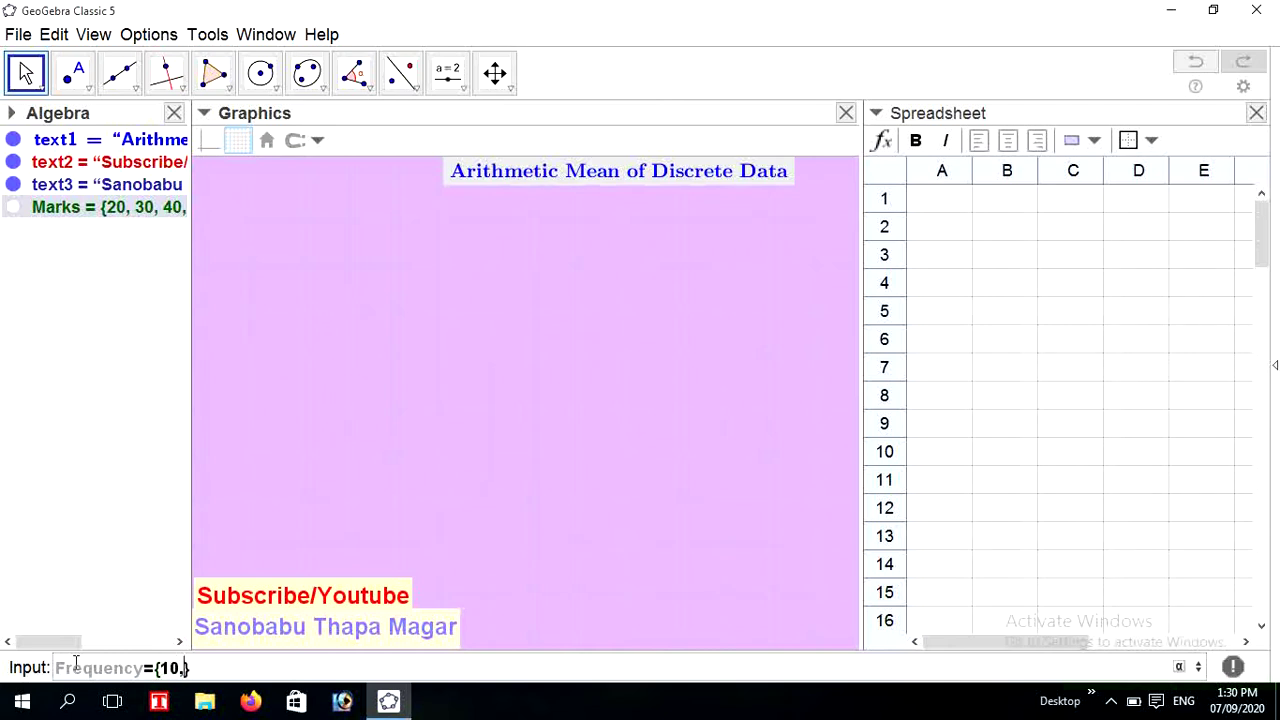
pyautogui.write('8,12,15')
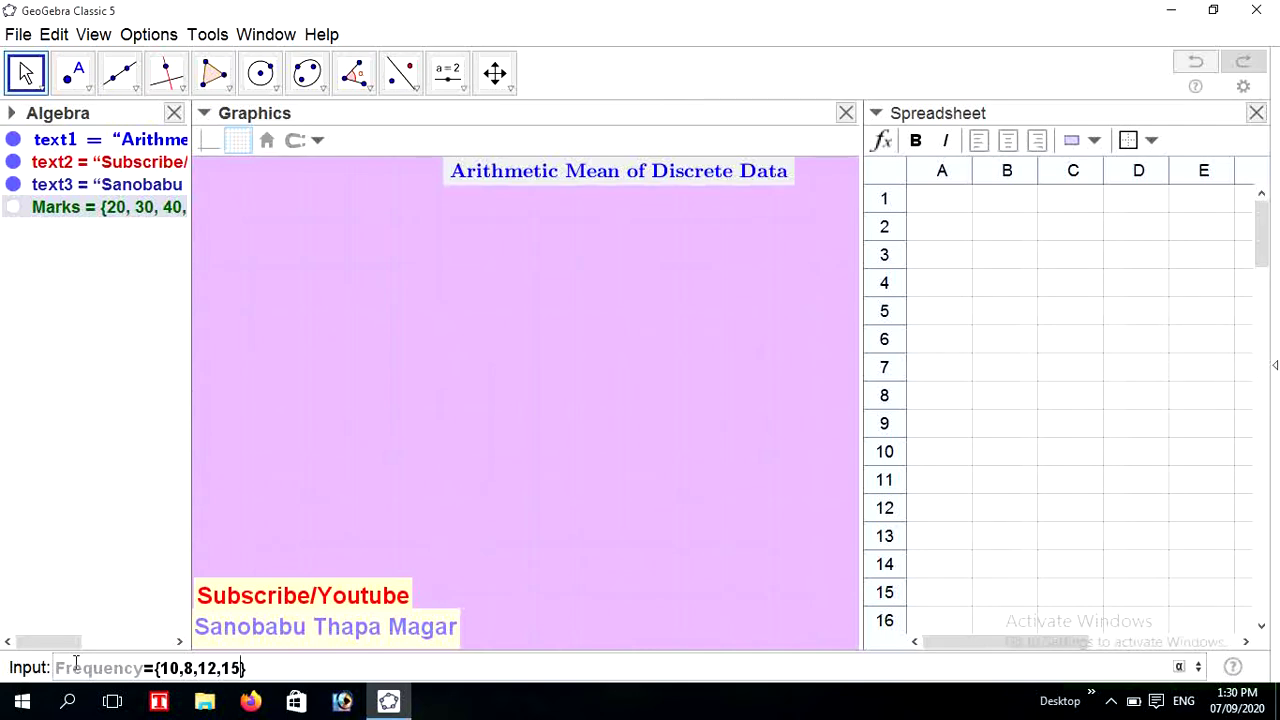
pyautogui.write(',5')
pyautogui.press('Return')
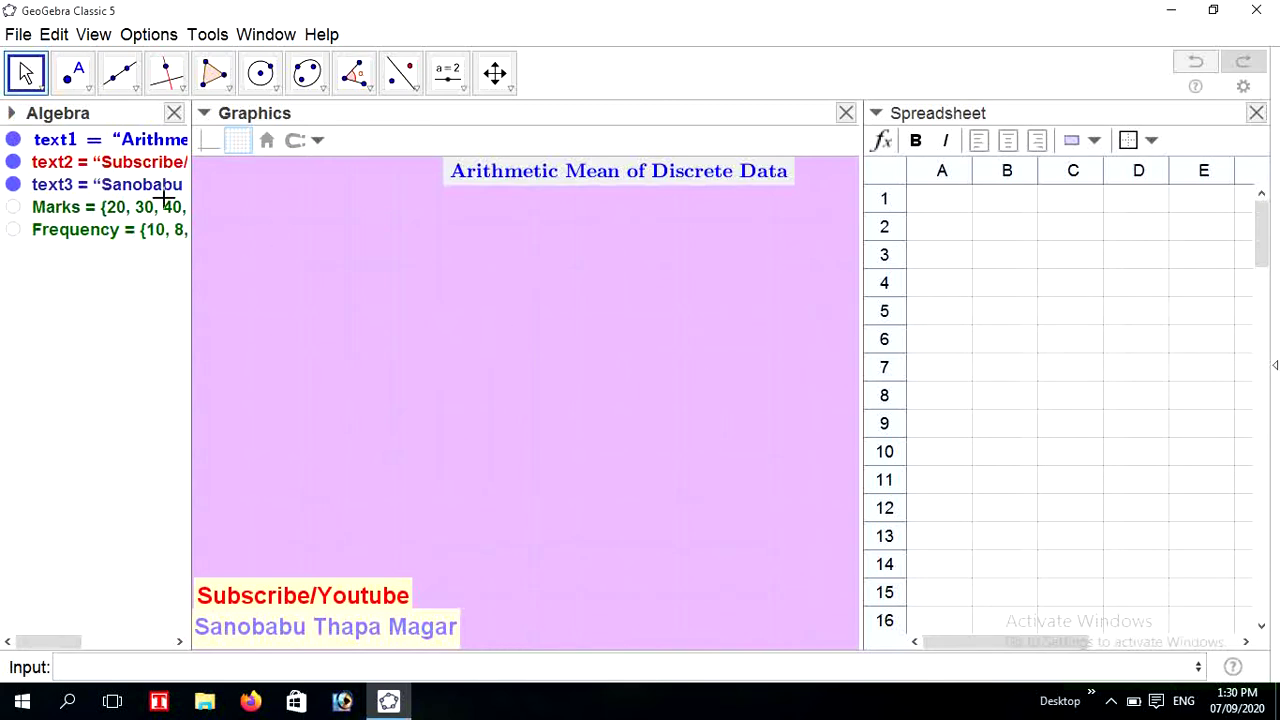
# - Enter the column headers marks(X), frequenxy(f) and f x in spreadsheet cells A1, B1 and C1
pyautogui.click(9, 211)
pyautogui.click(940, 209)
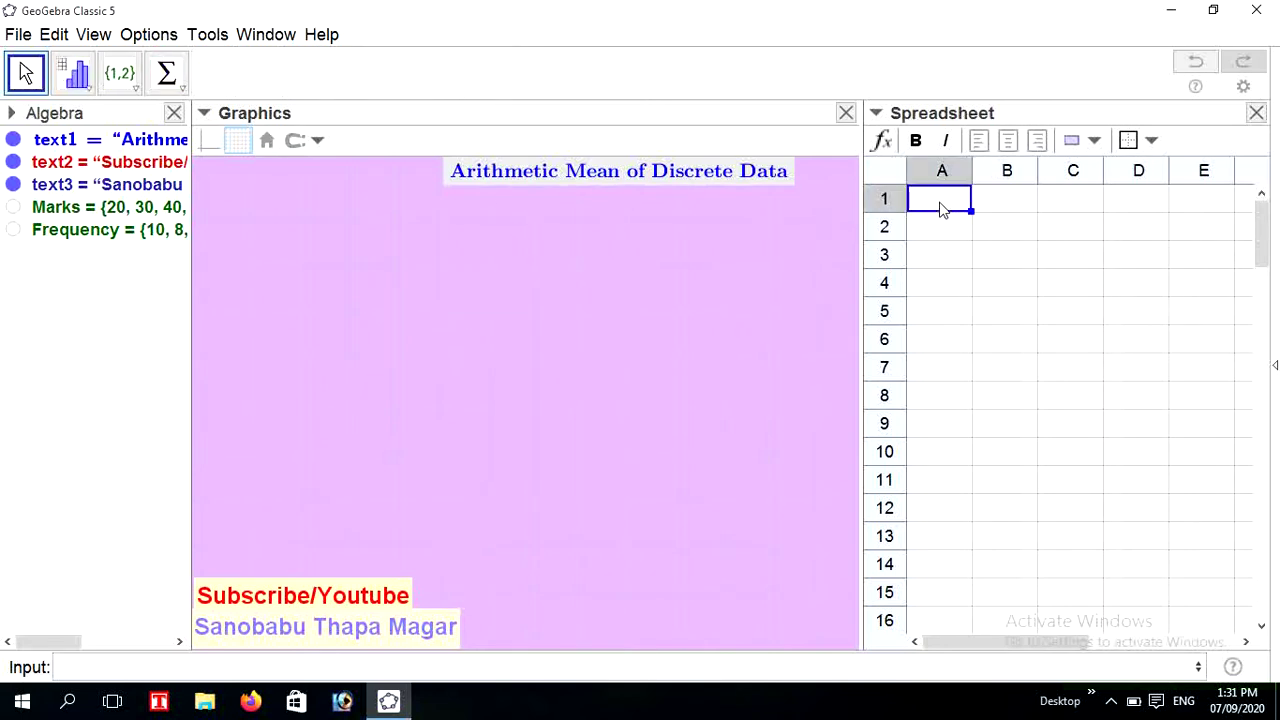
pyautogui.write('marks(X)')
pyautogui.click(991, 204)
pyautogui.write('Frequ')
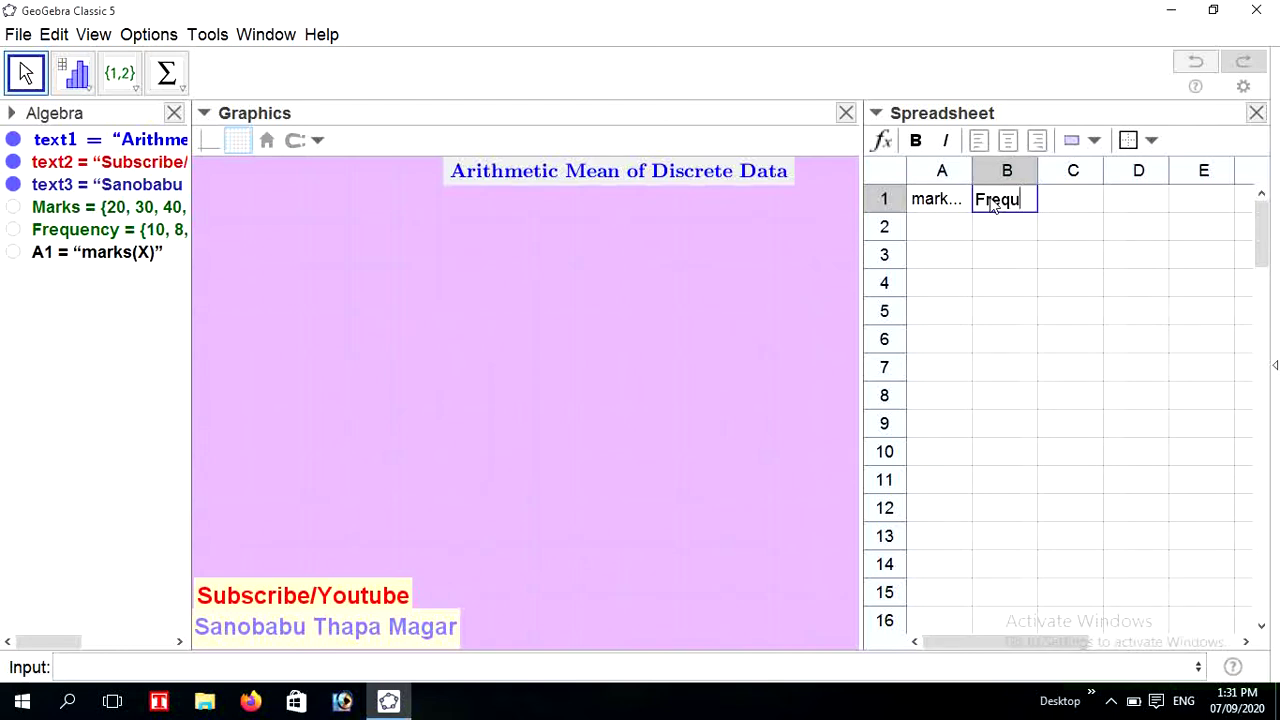
pyautogui.press('BackSpace')
pyautogui.press('BackSpace')
pyautogui.press('BackSpace')
pyautogui.press('BackSpace')
pyautogui.press('BackSpace')
pyautogui.write('frequenxy(f')
pyautogui.click(1055, 200)
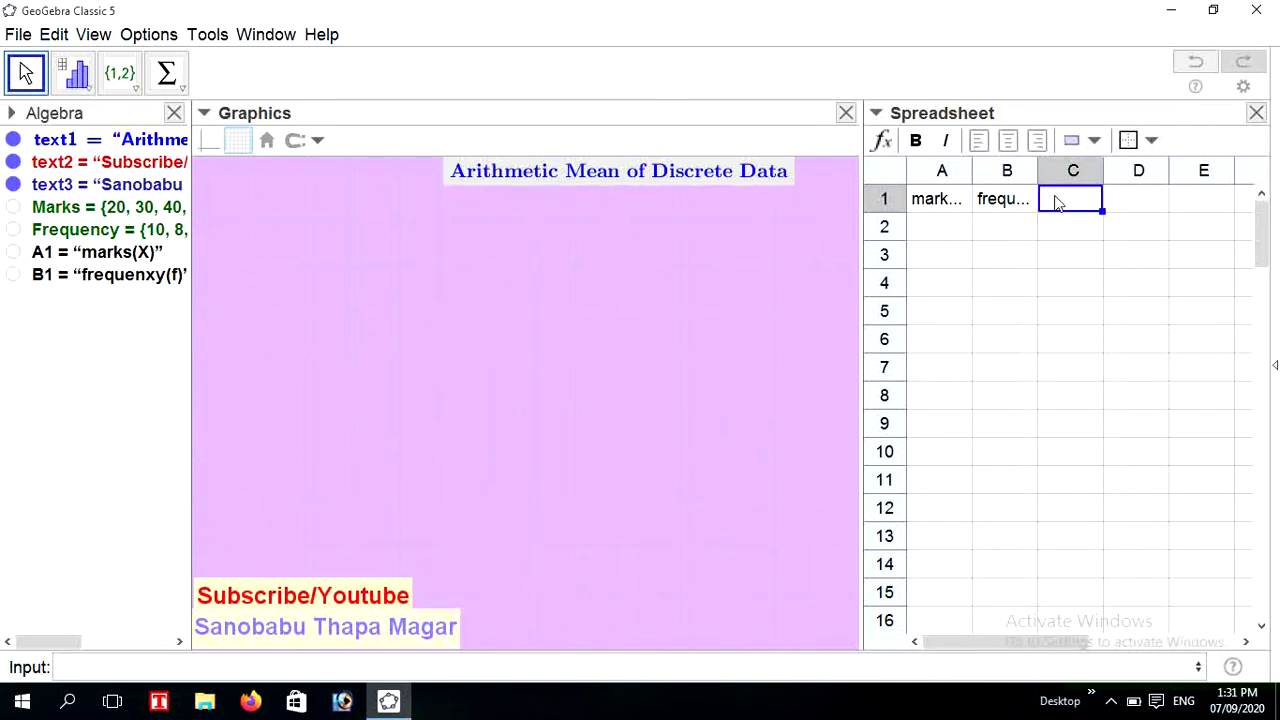
pyautogui.write('fx')
pyautogui.click(956, 225)
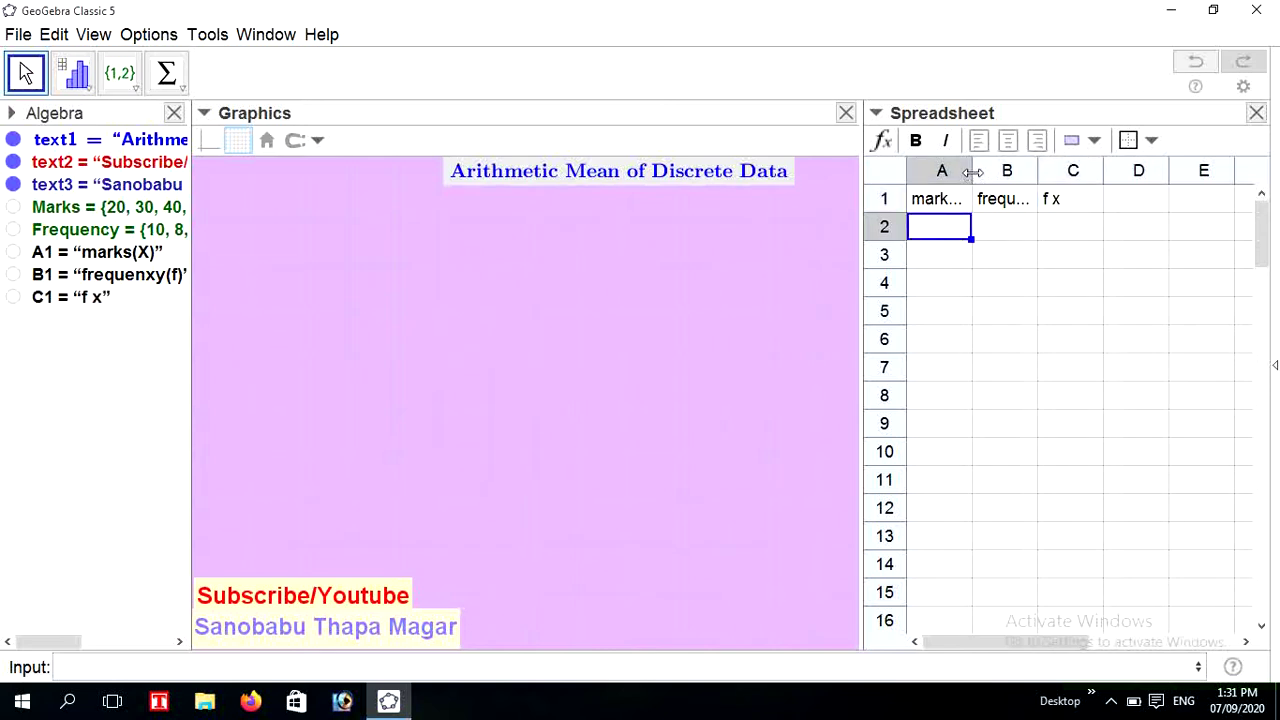
# - Widen spreadsheet columns A and B to fit their headers and enlarge the Spreadsheet view over the Graphics view
pyautogui.moveTo(972, 172); pyautogui.dragTo(1018, 172)
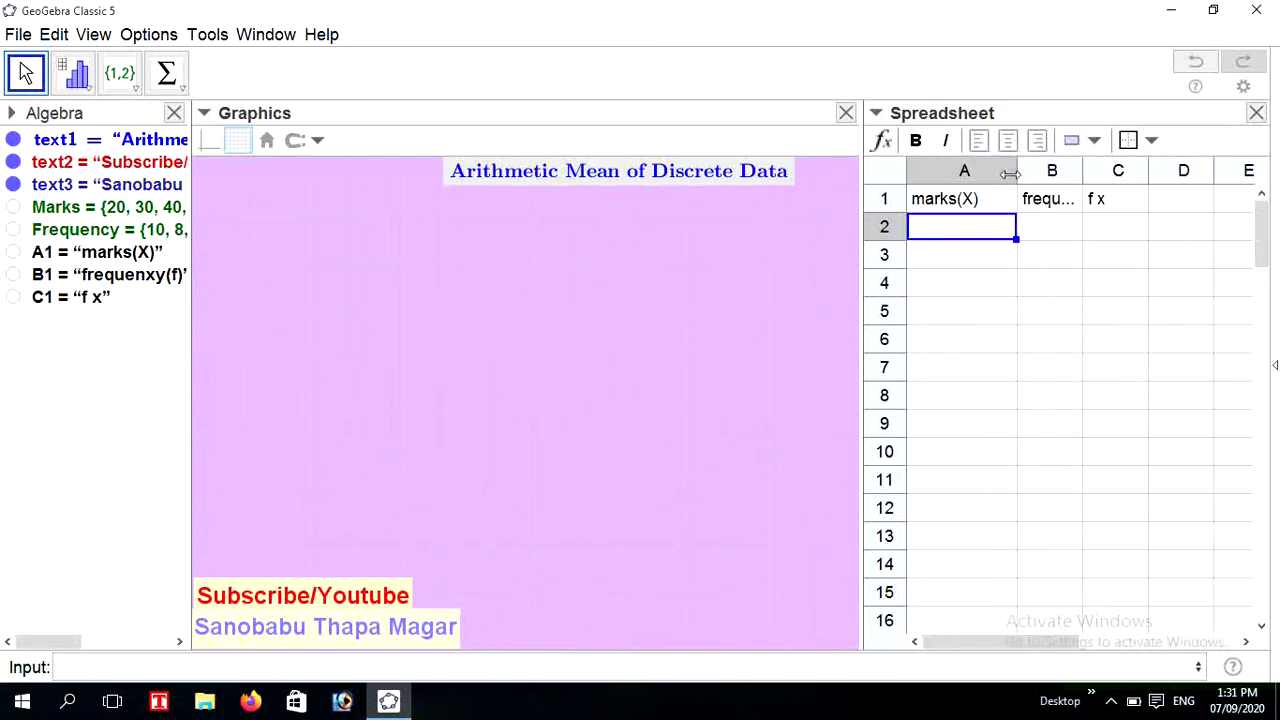
pyautogui.click(800, 246)
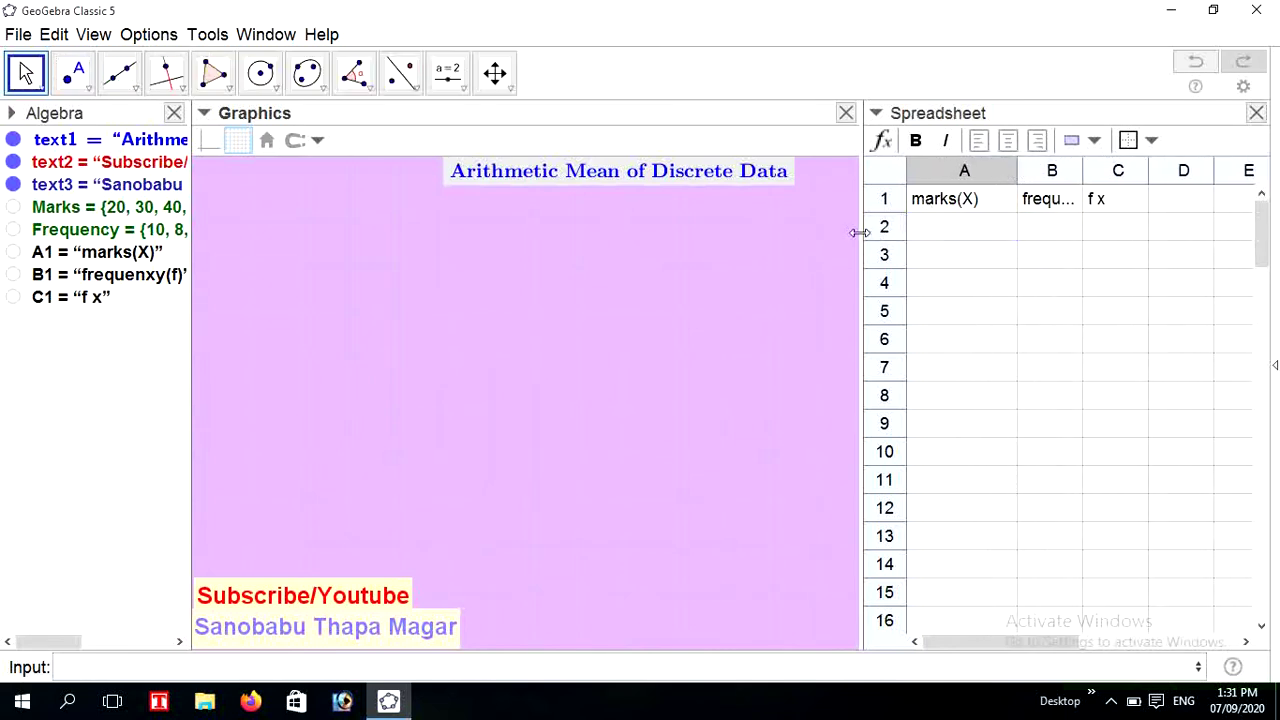
pyautogui.moveTo(863, 231); pyautogui.dragTo(706, 246)
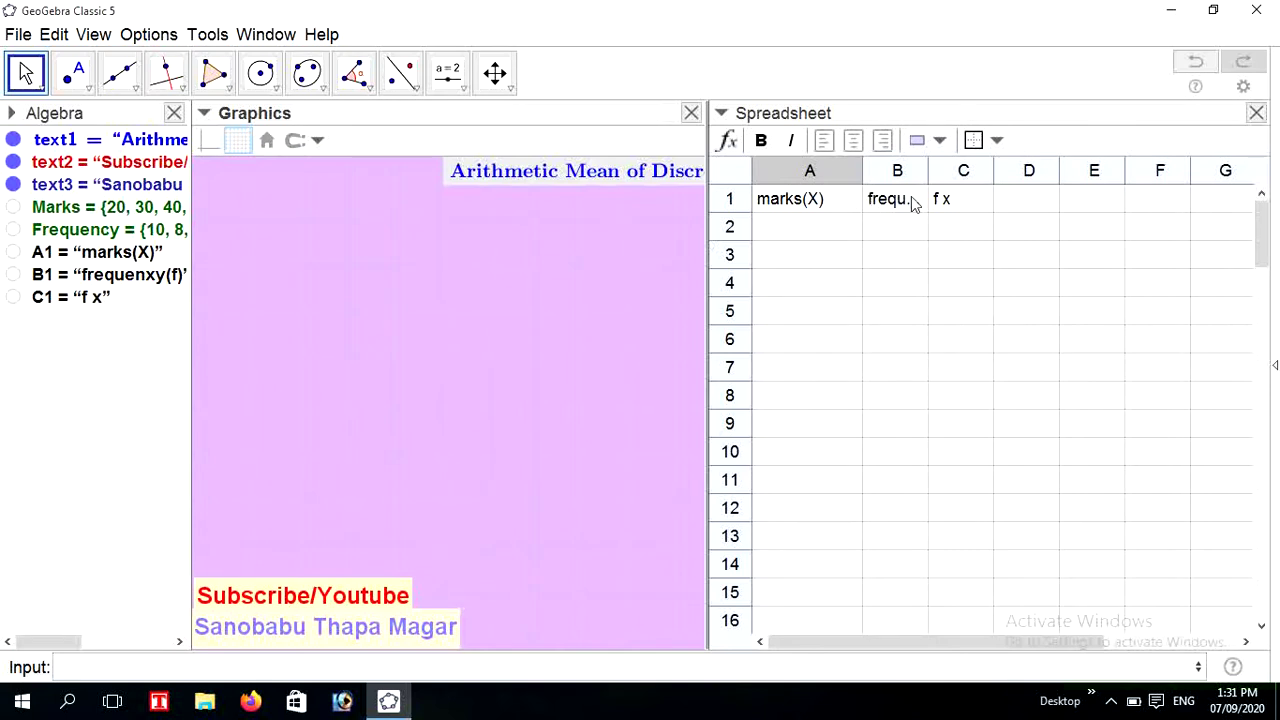
pyautogui.moveTo(929, 171); pyautogui.dragTo(971, 176)
# - Display the spreadsheet's formula bar with cell A2 selected for entry
pyautogui.click(828, 236)
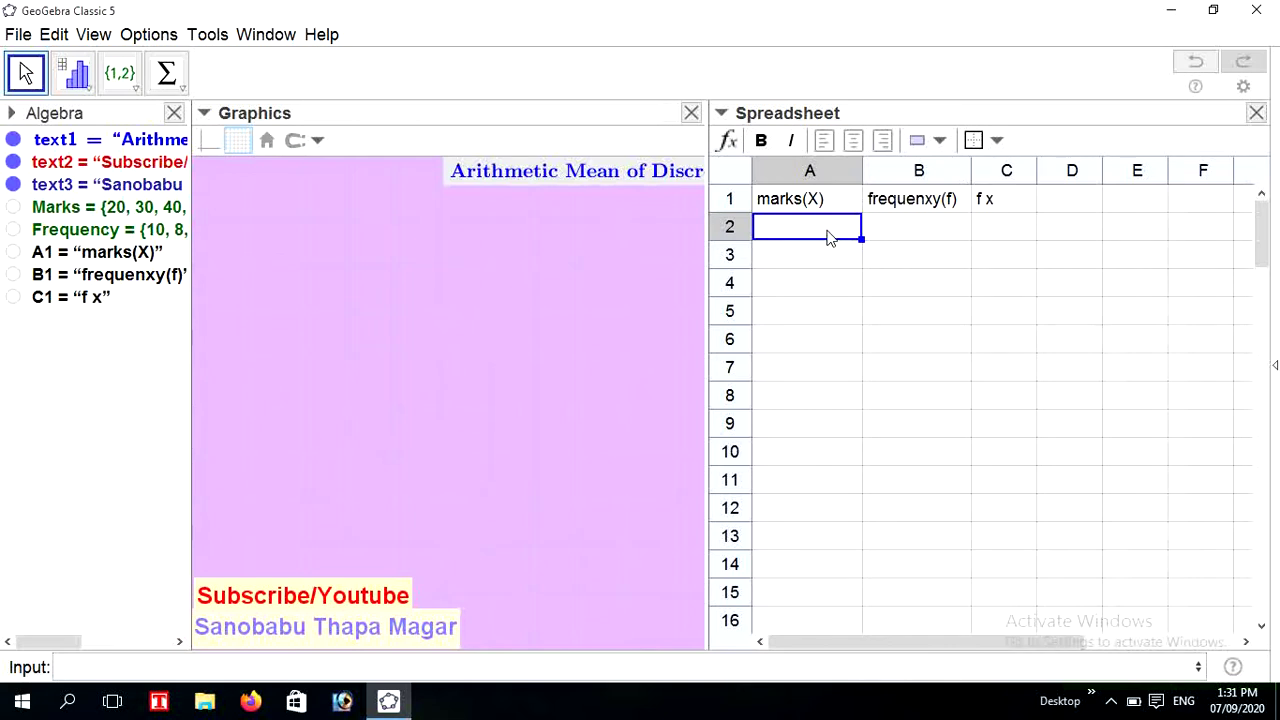
pyautogui.click(797, 258)
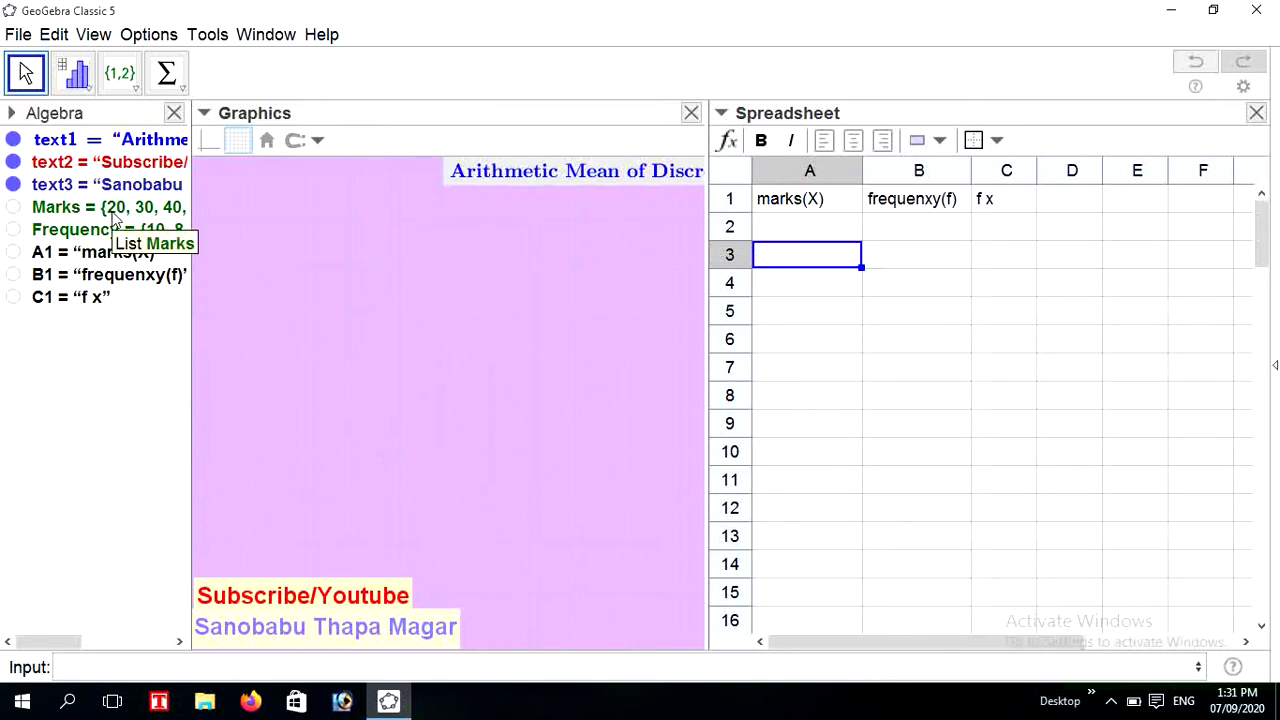
pyautogui.click(790, 229)
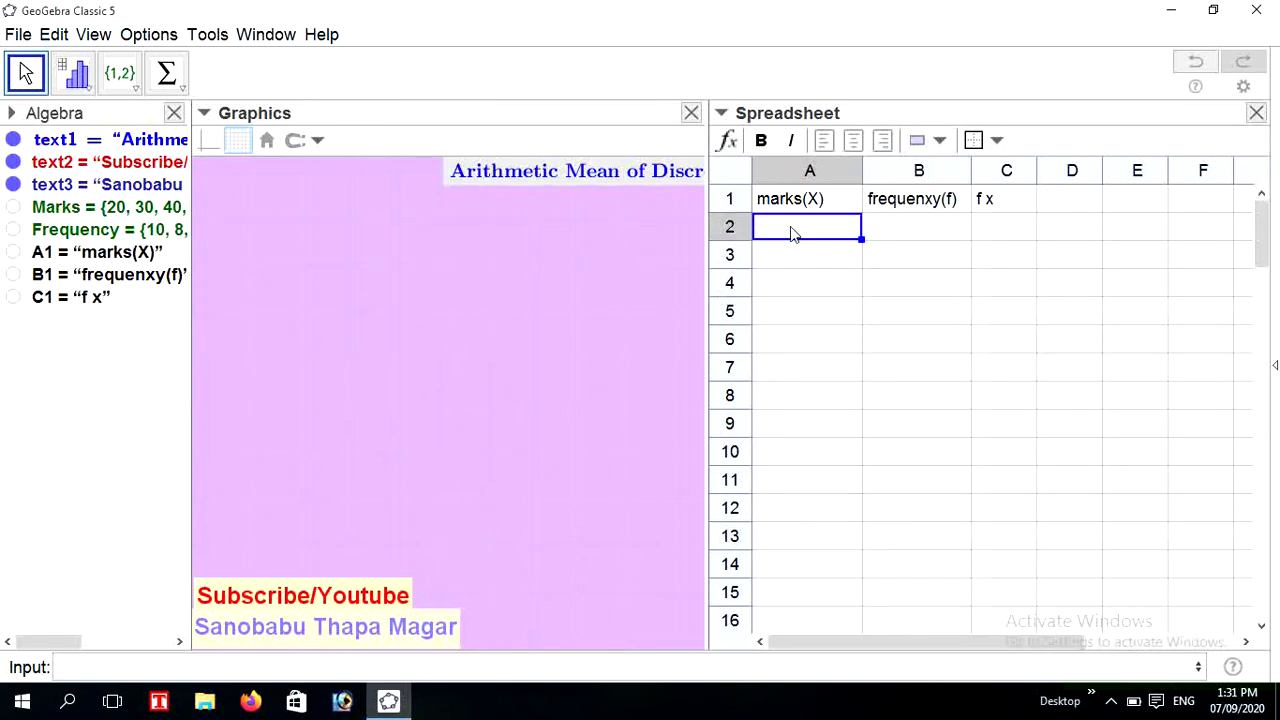
pyautogui.click(728, 141)
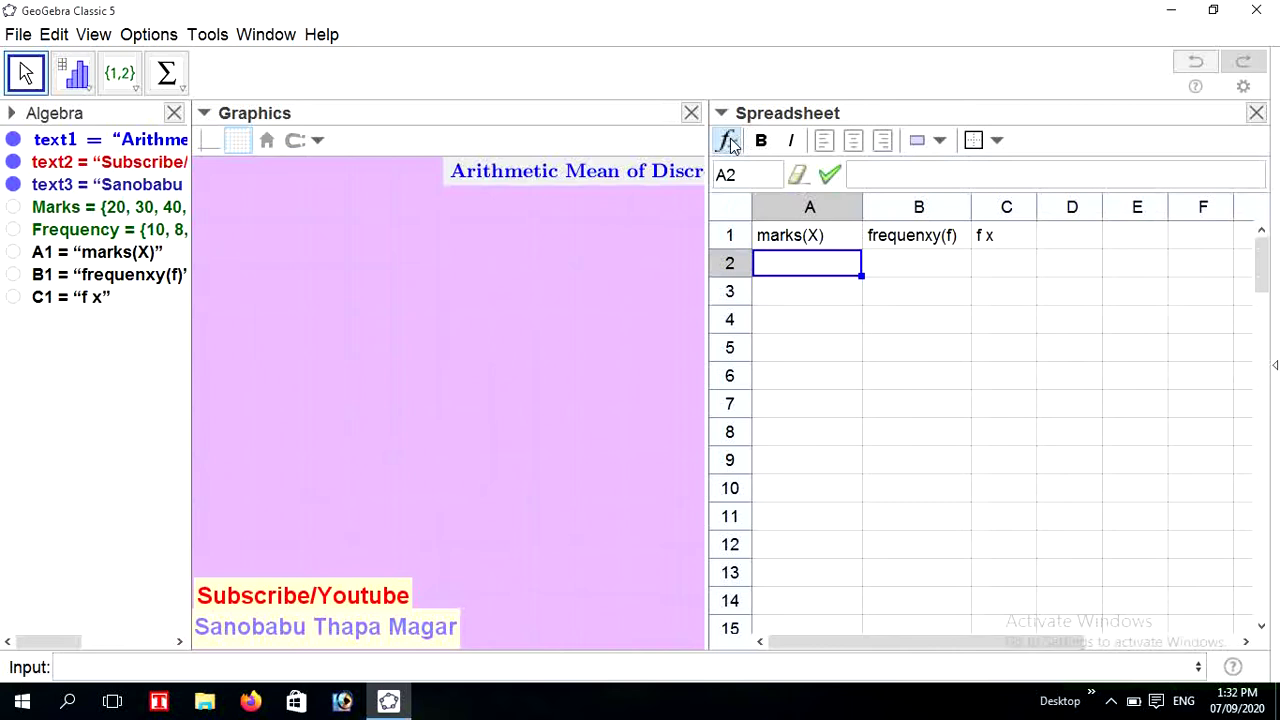
pyautogui.click(866, 182)
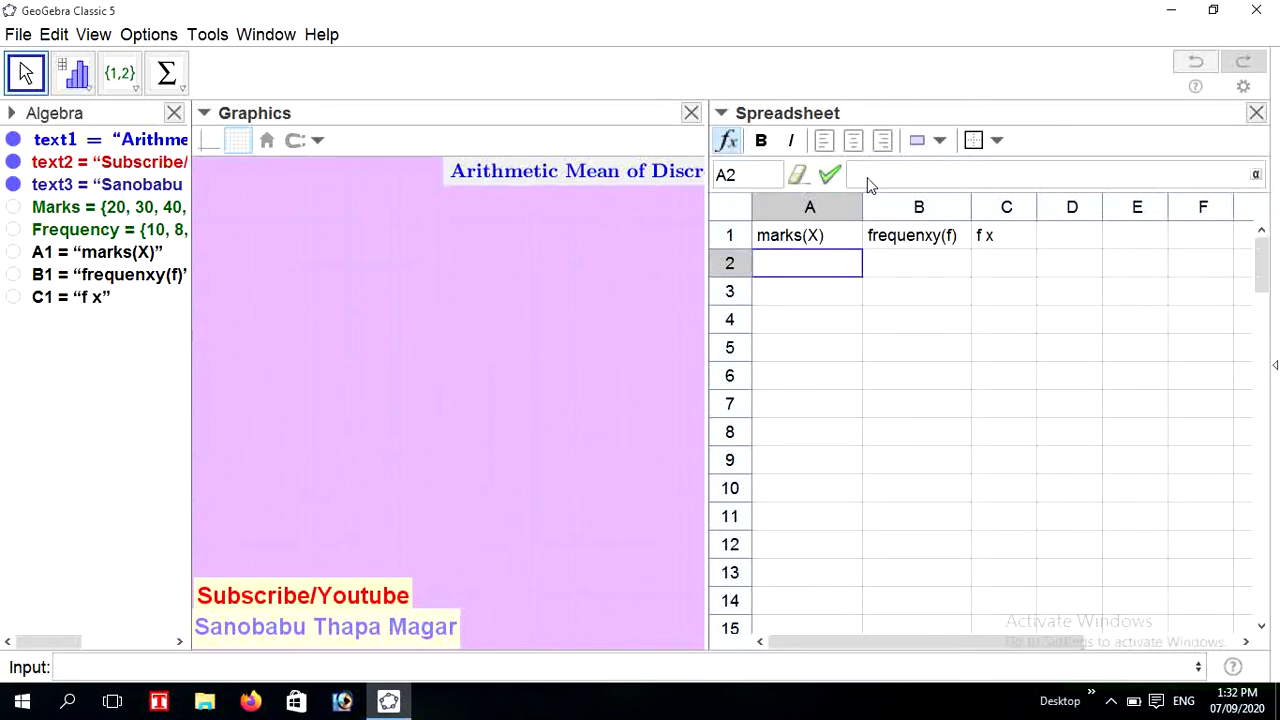
pyautogui.doubleClick(786, 265)
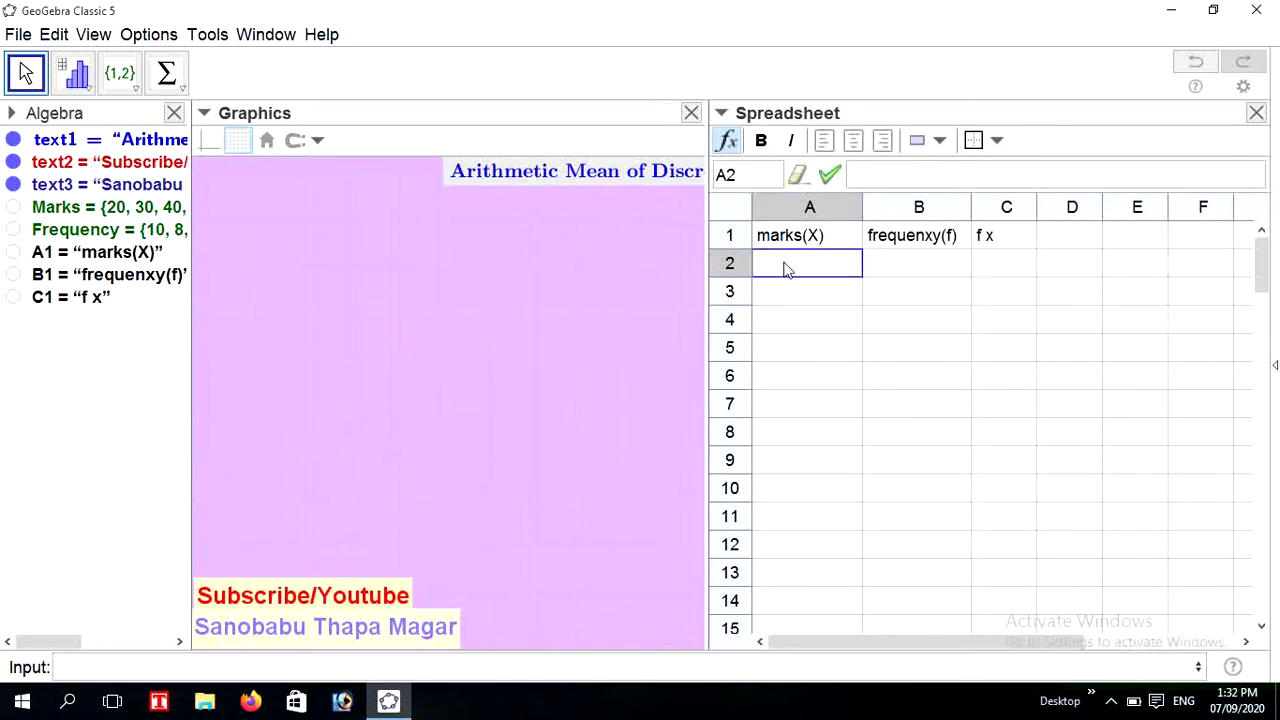
# - Enter the formula Element(Marks, 1) in cell A2, copying its text up to the closing bracket for reuse
pyautogui.click(864, 175)
pyautogui.write('Elemen')
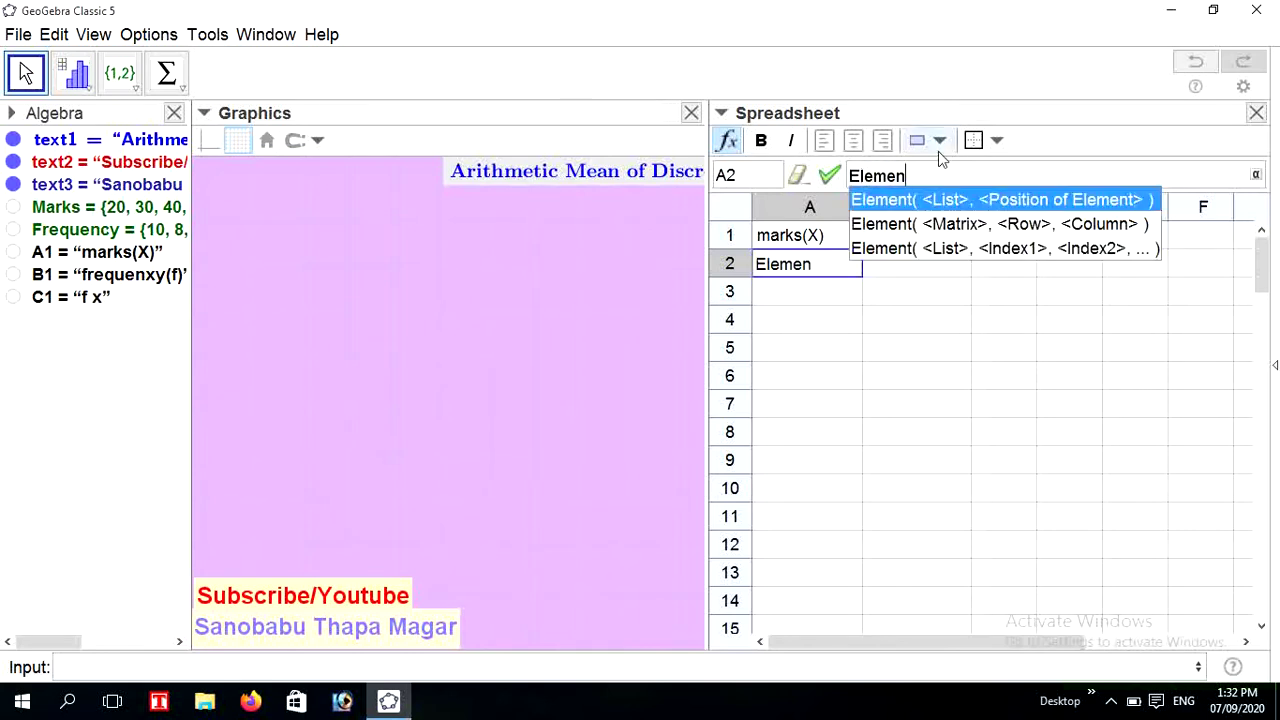
pyautogui.click(928, 205)
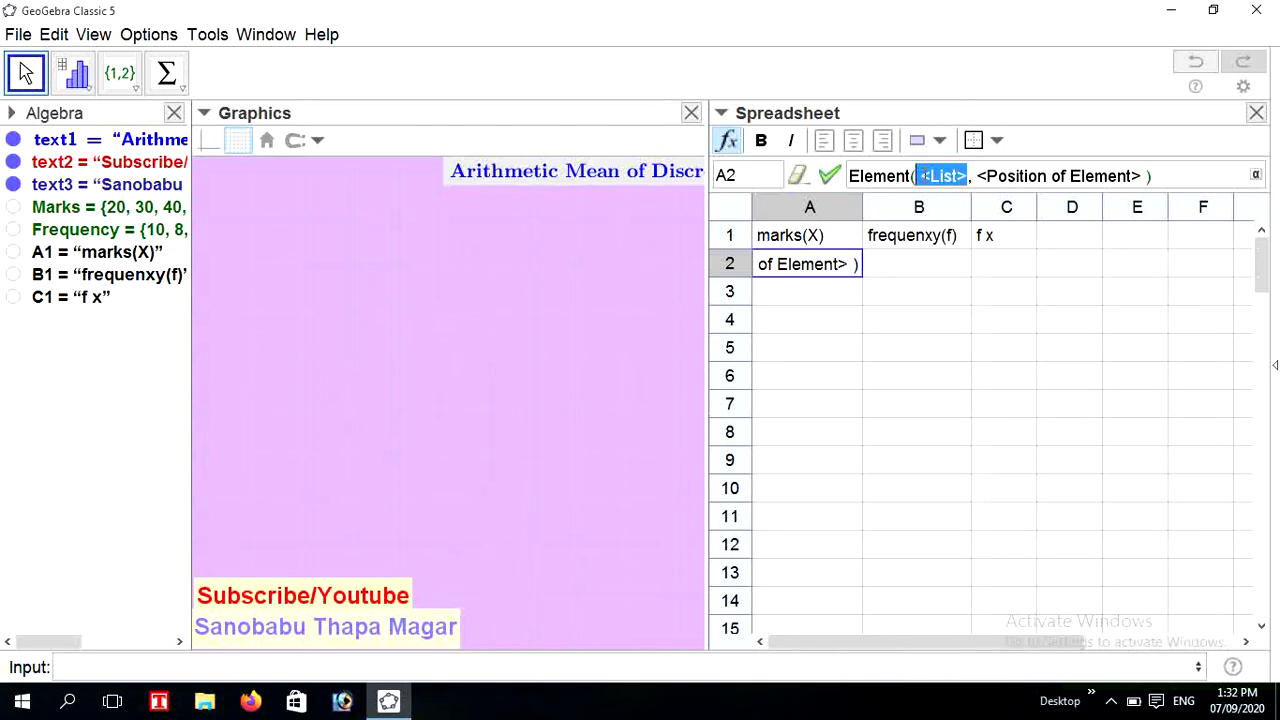
pyautogui.write('Ma')
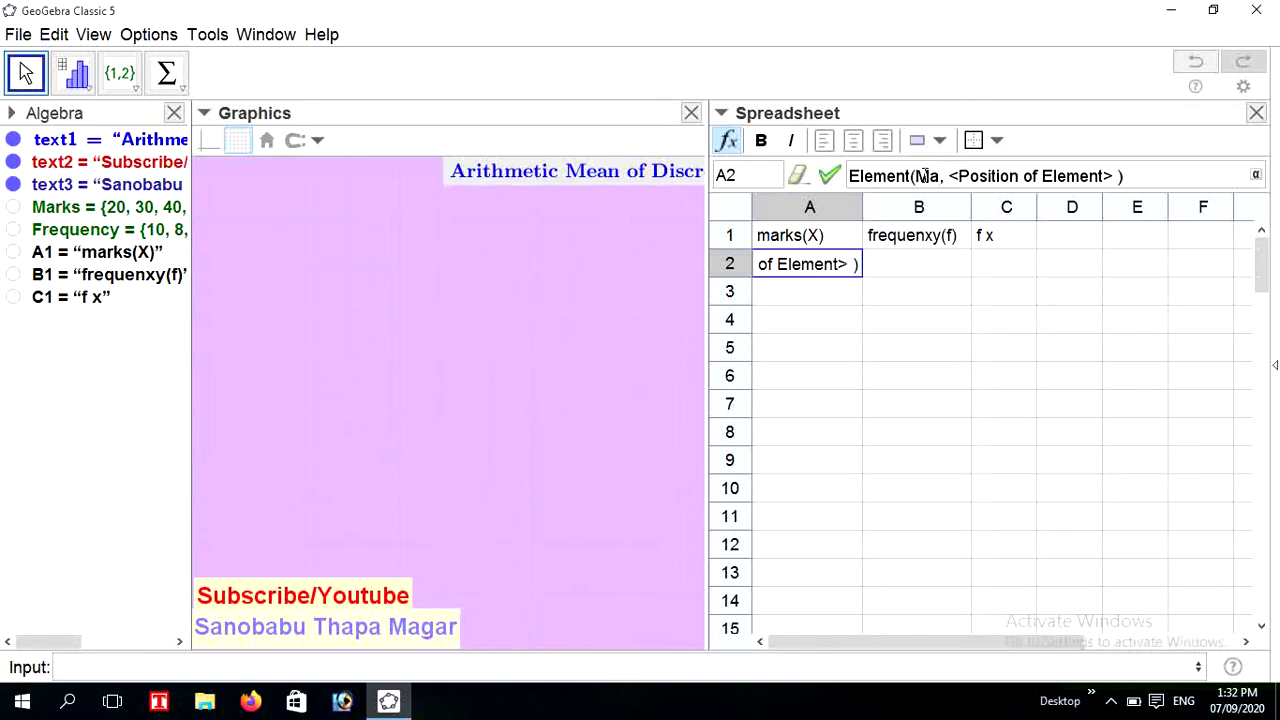
pyautogui.write('rks')
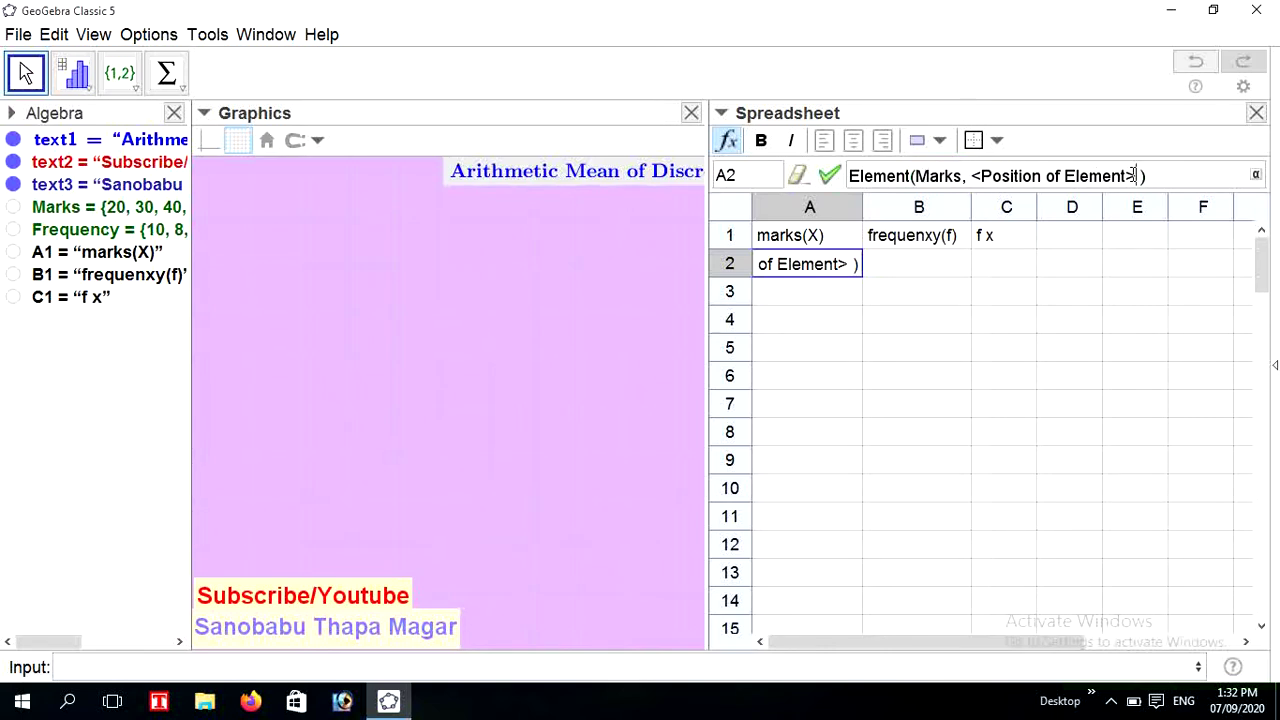
pyautogui.moveTo(1133, 176); pyautogui.dragTo(974, 172)
pyautogui.write('1')
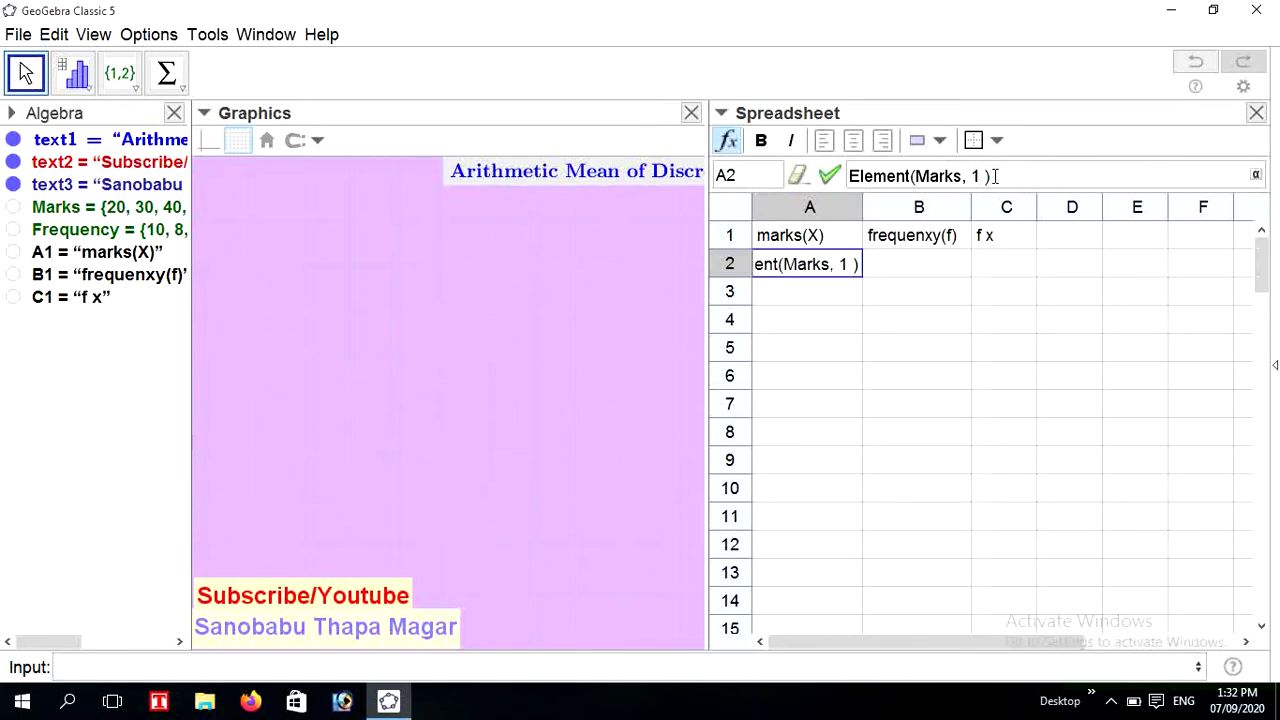
pyautogui.moveTo(986, 176); pyautogui.dragTo(848, 176)
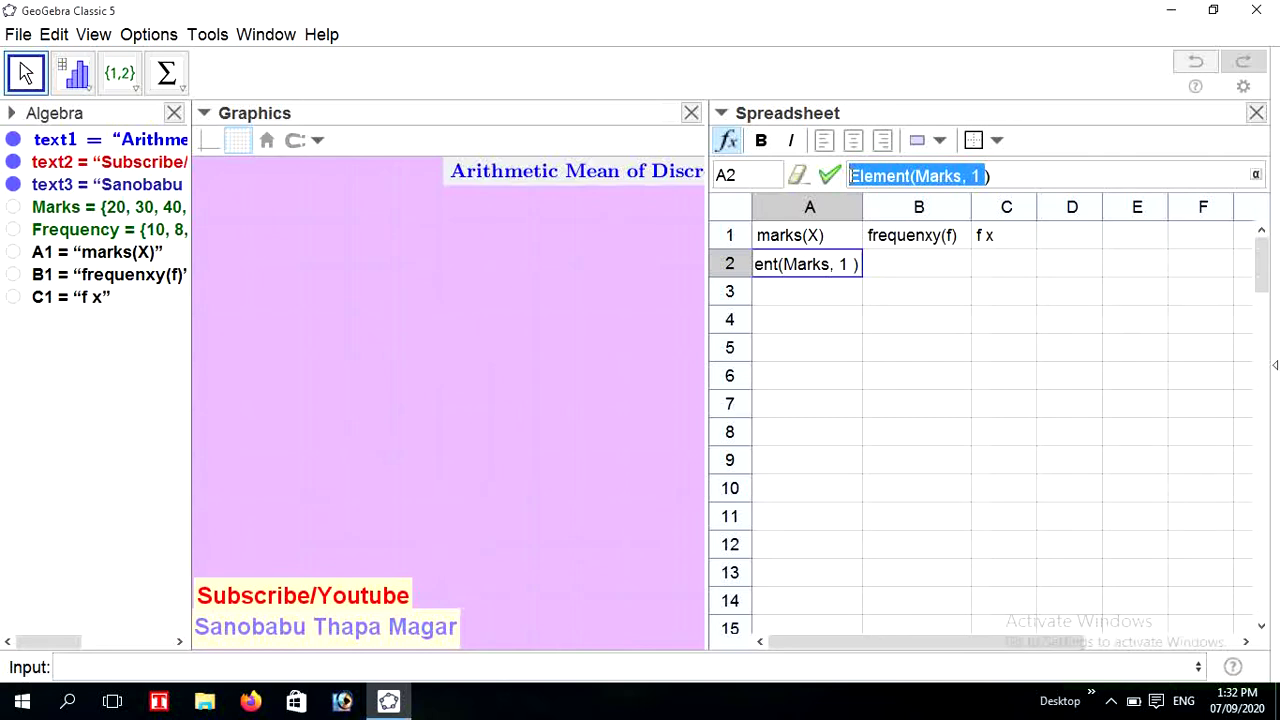
pyautogui.hotkey('ctrl', 'c')
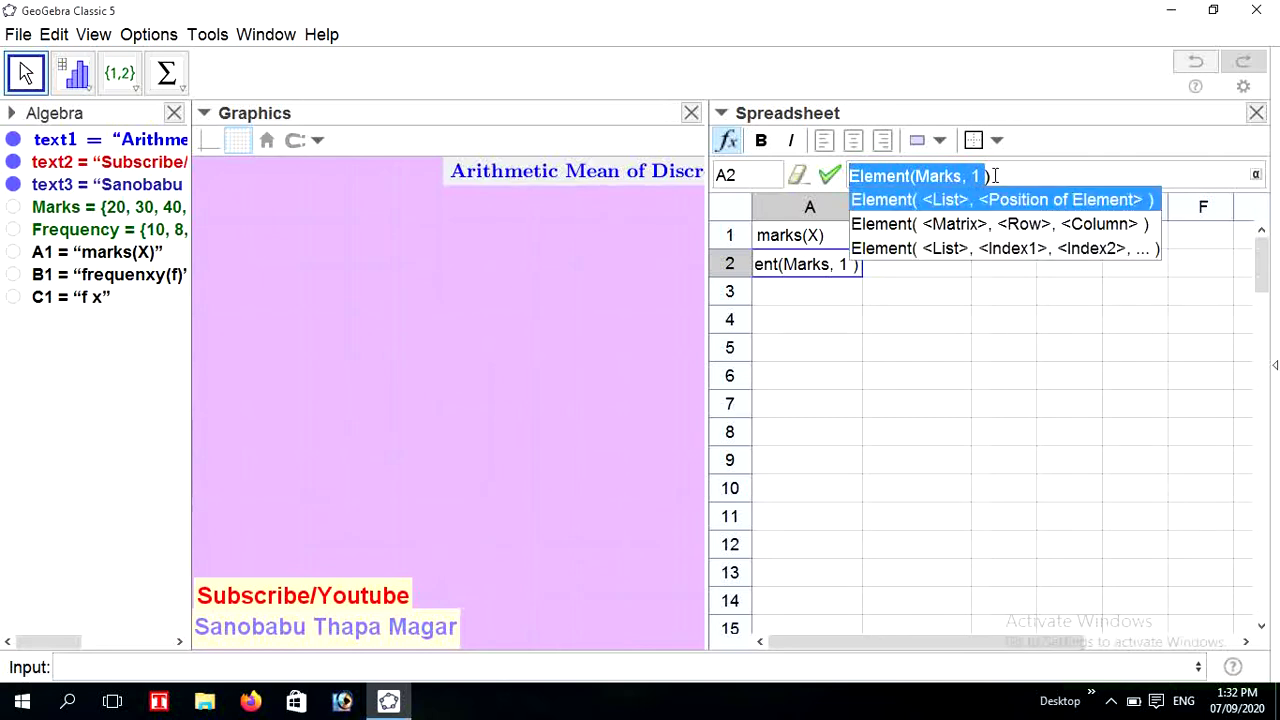
pyautogui.click(995, 176)
pyautogui.press('Return')
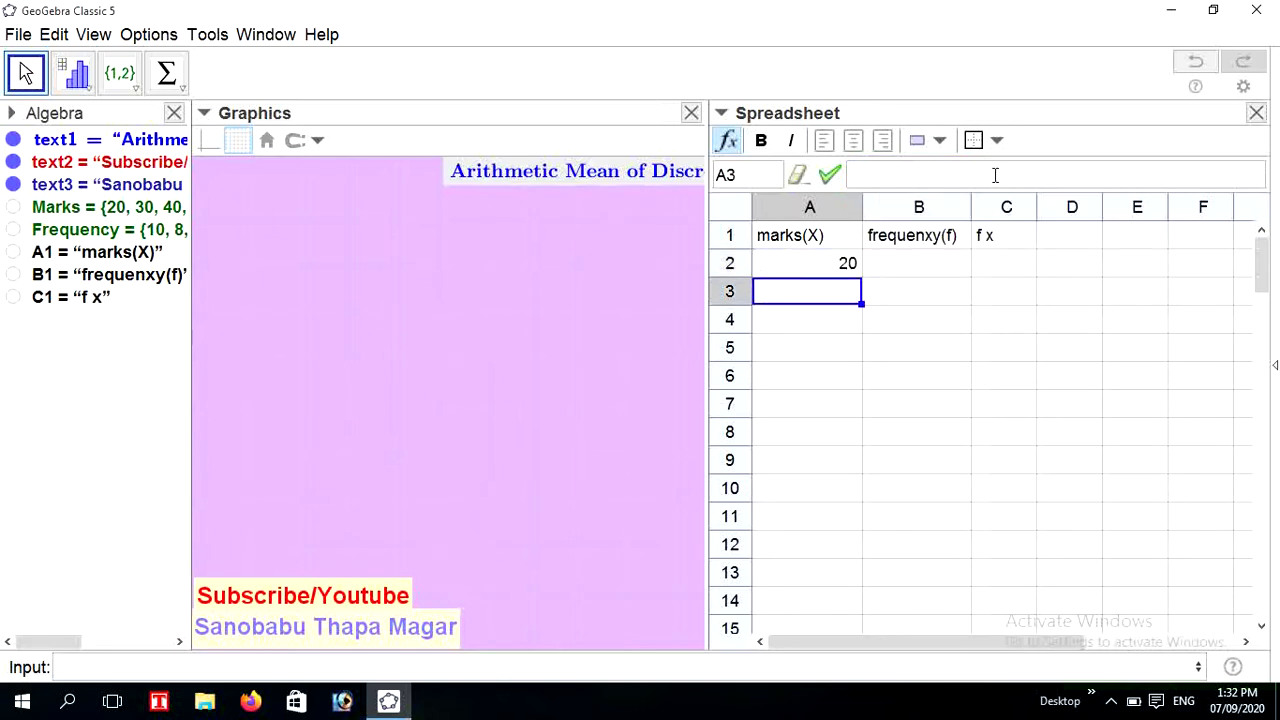
# - Enter the formula Element(Marks, 2) in cell A3, reusing the copied formula text
pyautogui.click(871, 173)
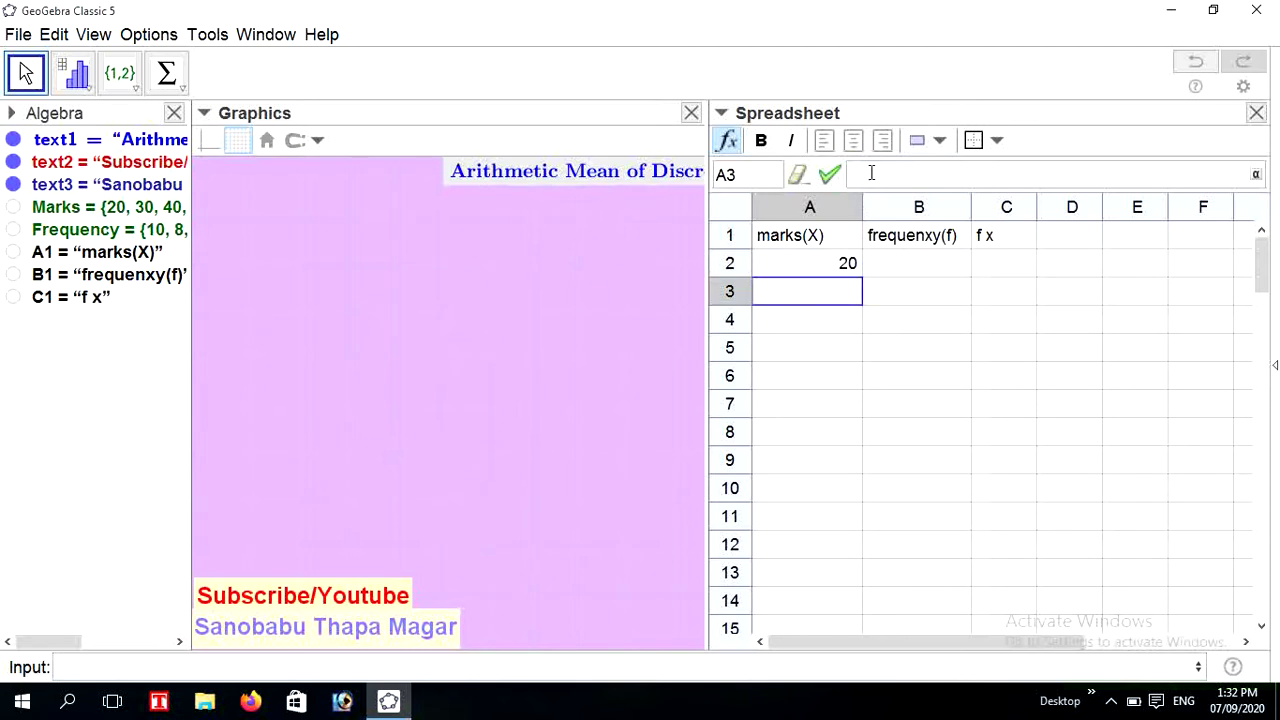
pyautogui.hotkey('ctrl', 'v')
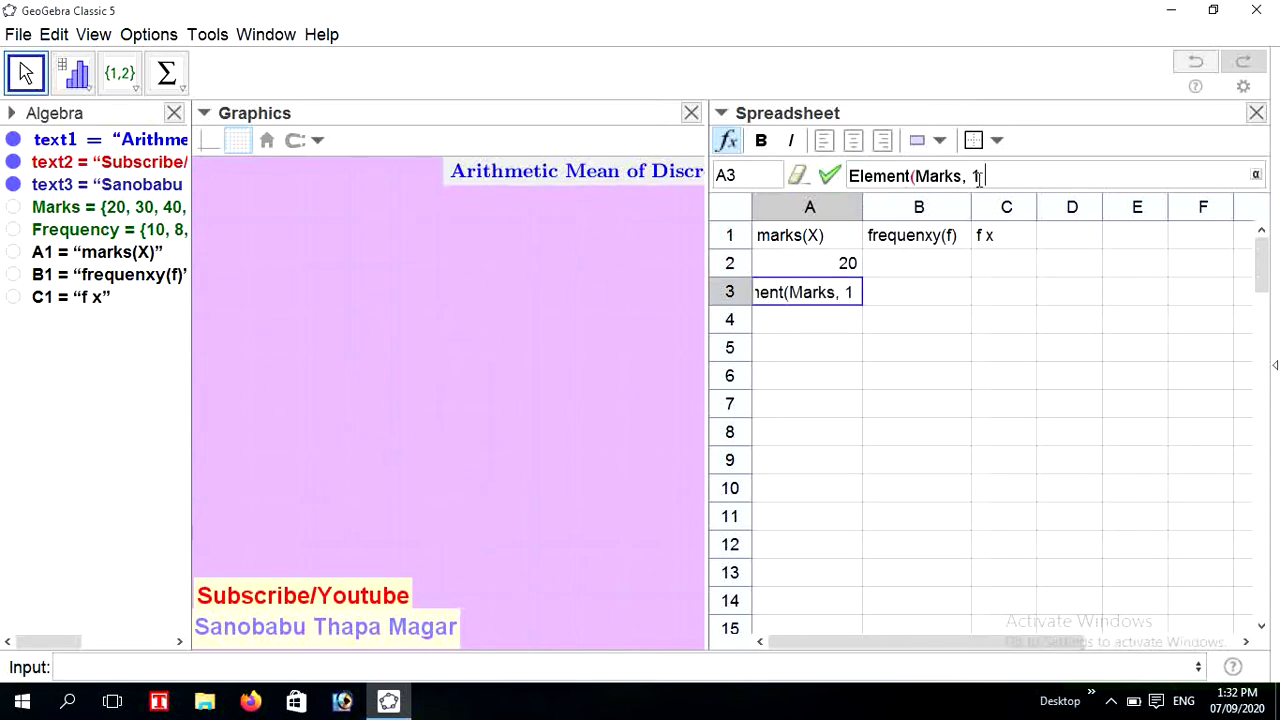
pyautogui.write(')')
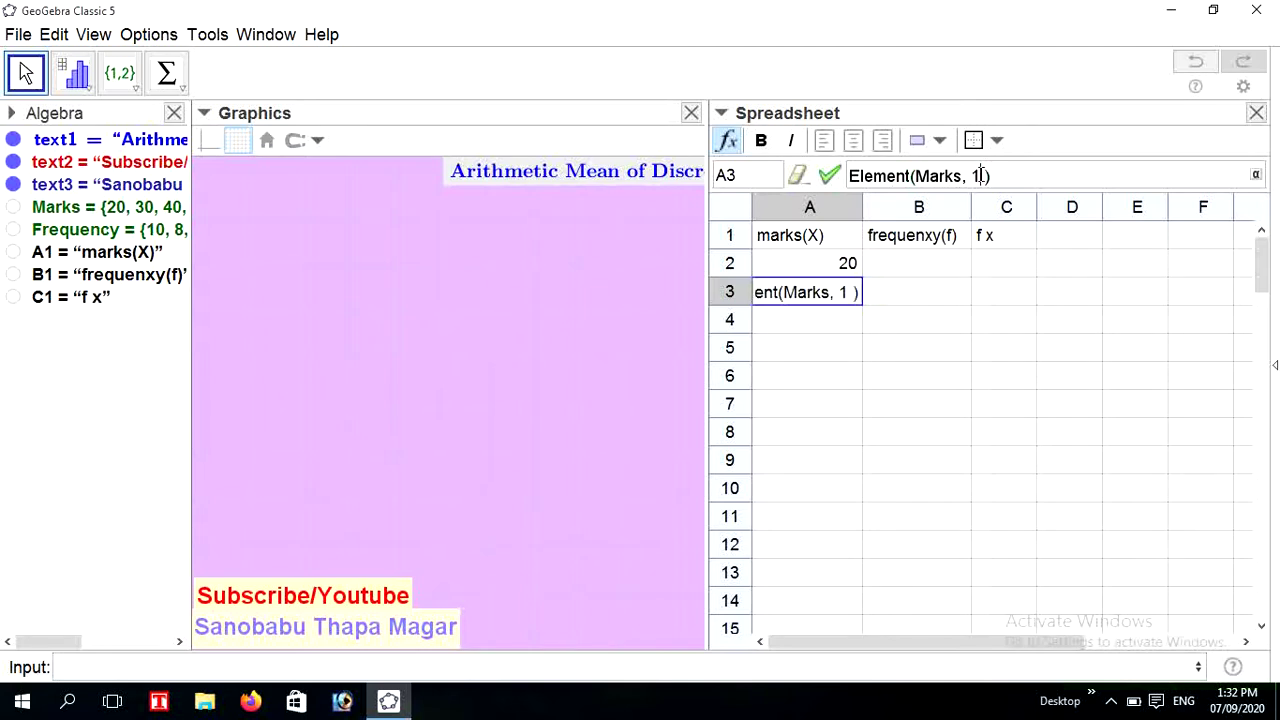
pyautogui.press('BackSpace')
pyautogui.write('2')
pyautogui.press('Return')
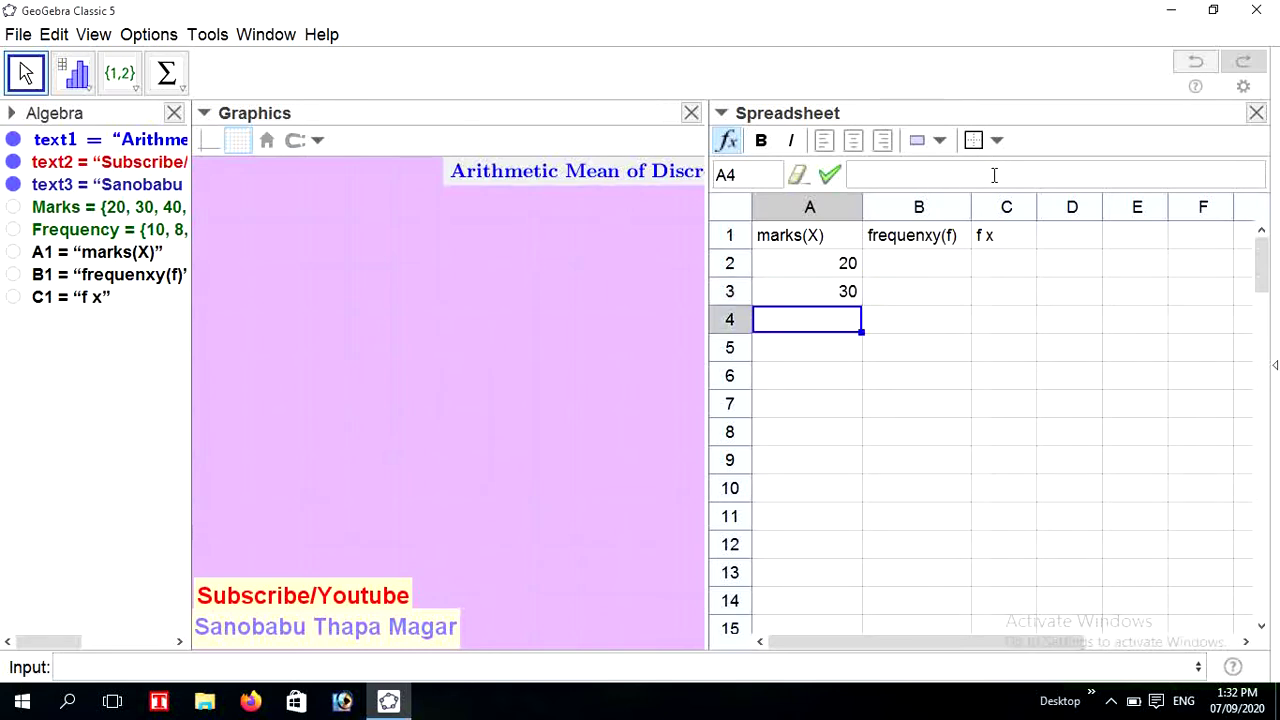
# - Enter the formula Element(Marks, 3) in cell A4 from the copied formula text
pyautogui.click(917, 175)
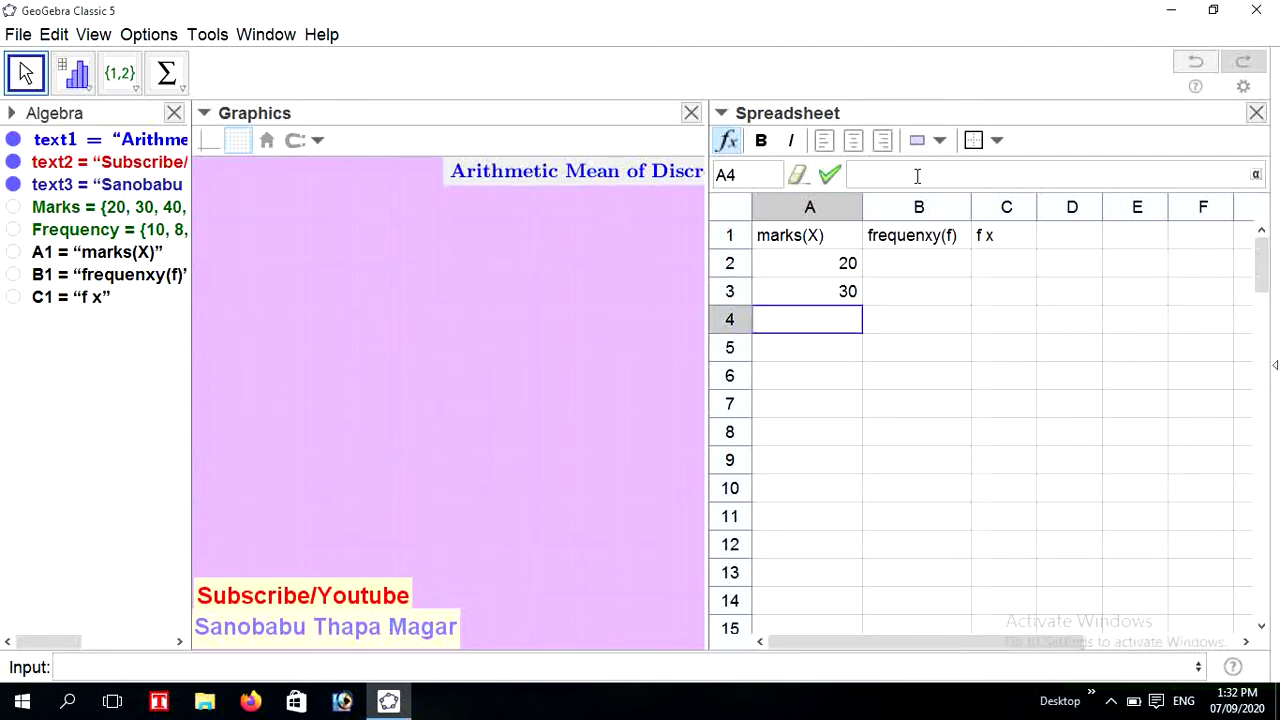
pyautogui.write('Element(Marks, 1')
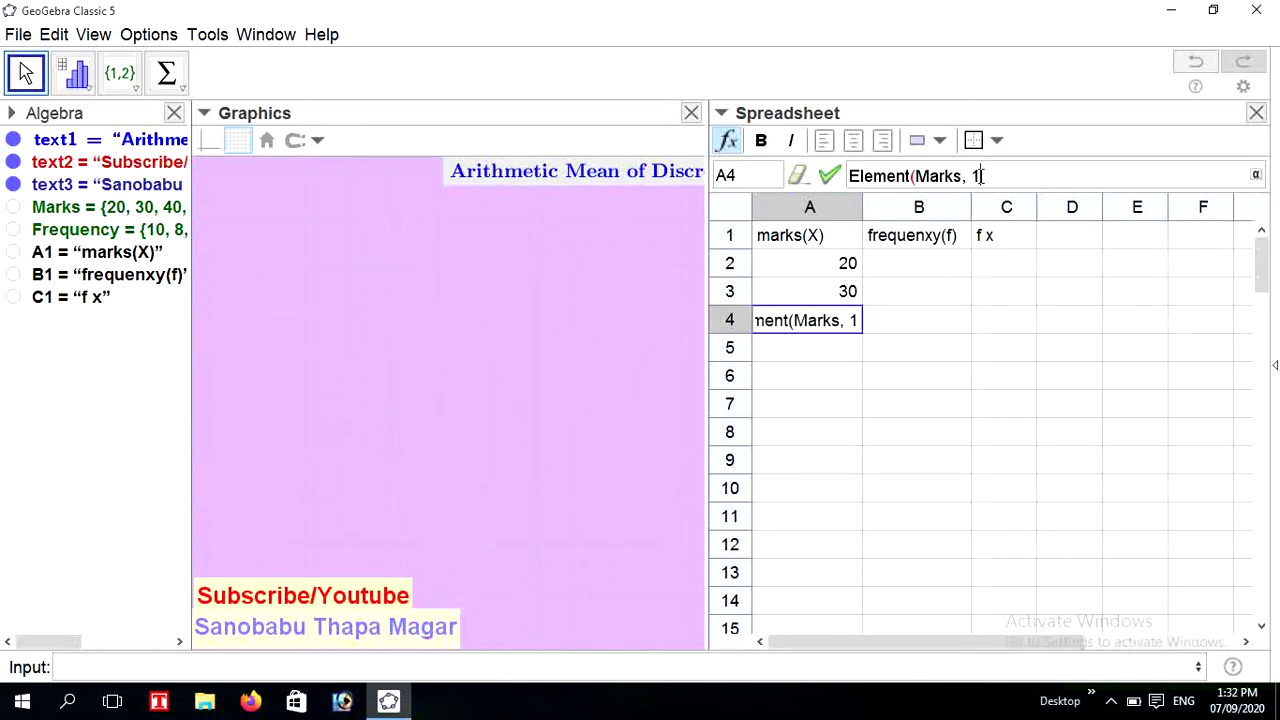
pyautogui.press('BackSpace')
pyautogui.write('3)')
pyautogui.press('Return')
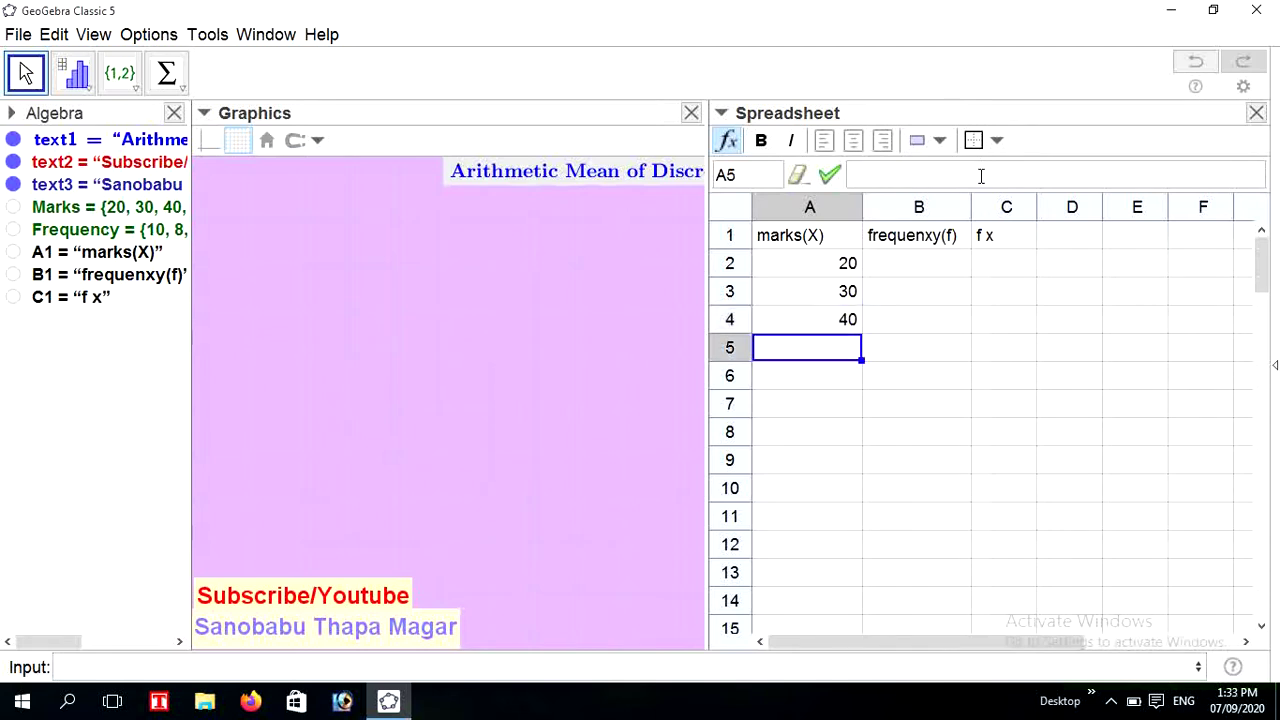
# - Enter the formula Element(Marks, 4) in cell A5 from the copied formula text
pyautogui.click(953, 171)
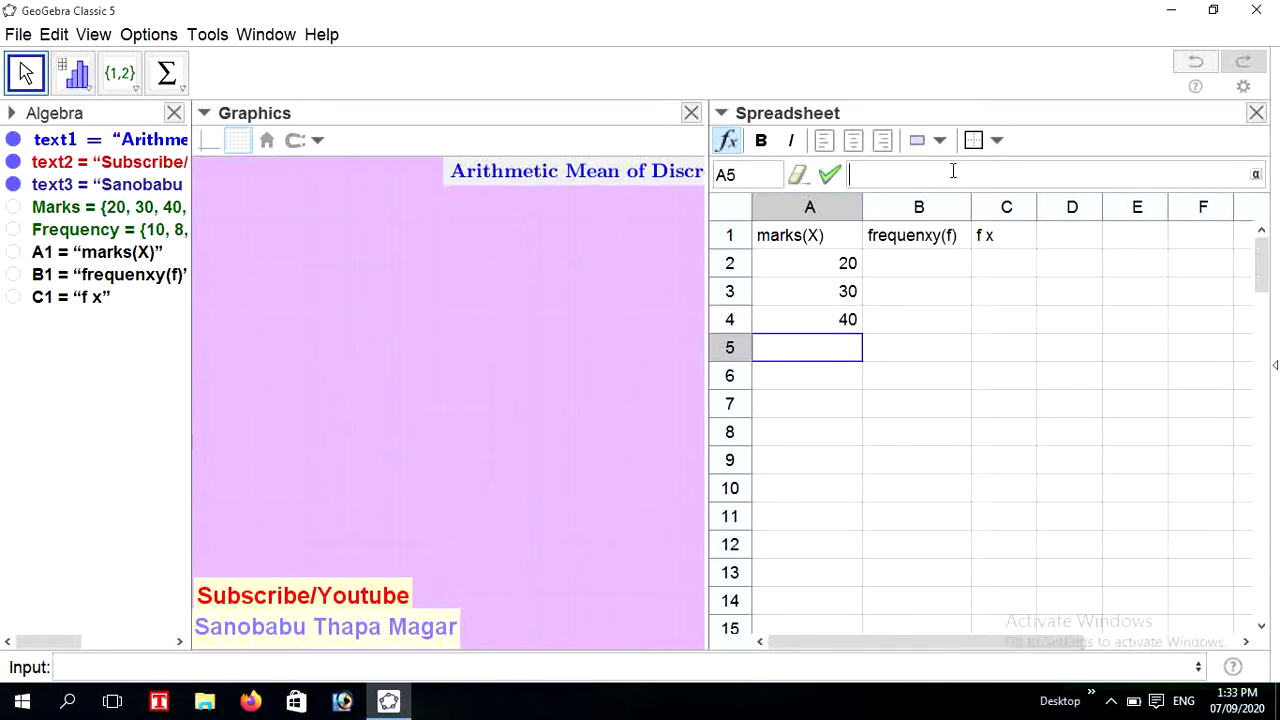
pyautogui.hotkey('ctrl', 'v')
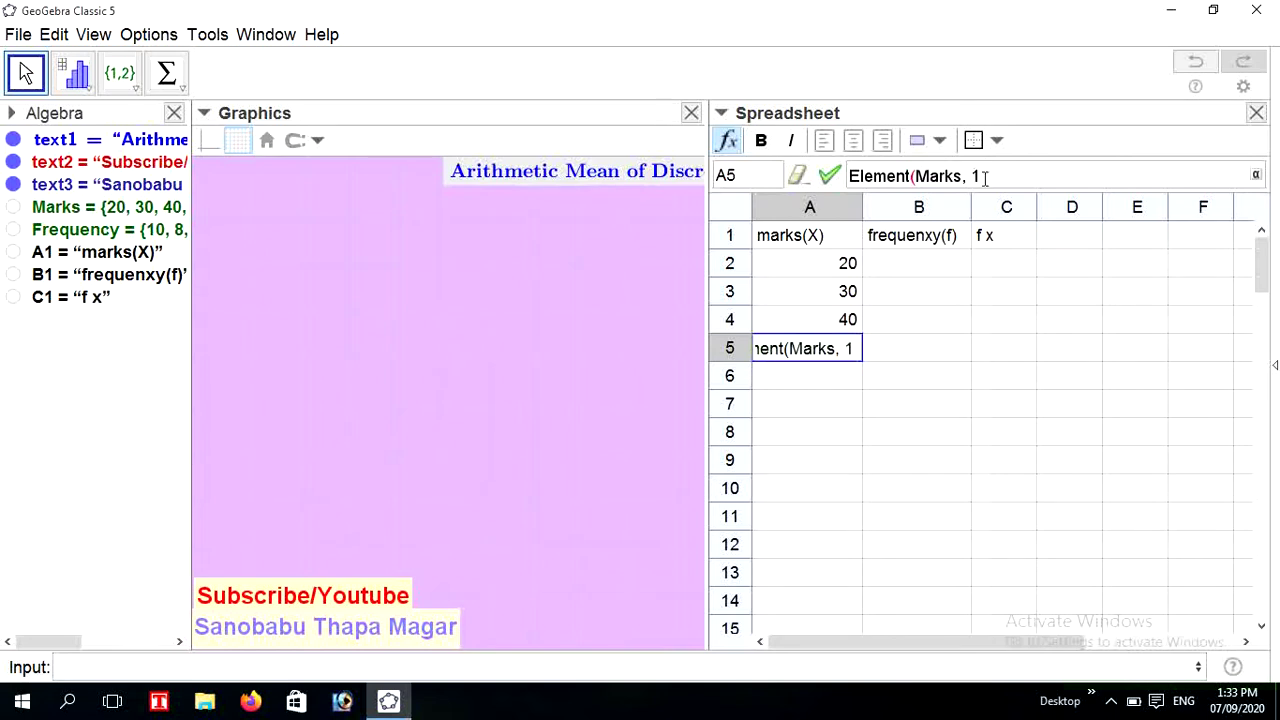
pyautogui.write('4')
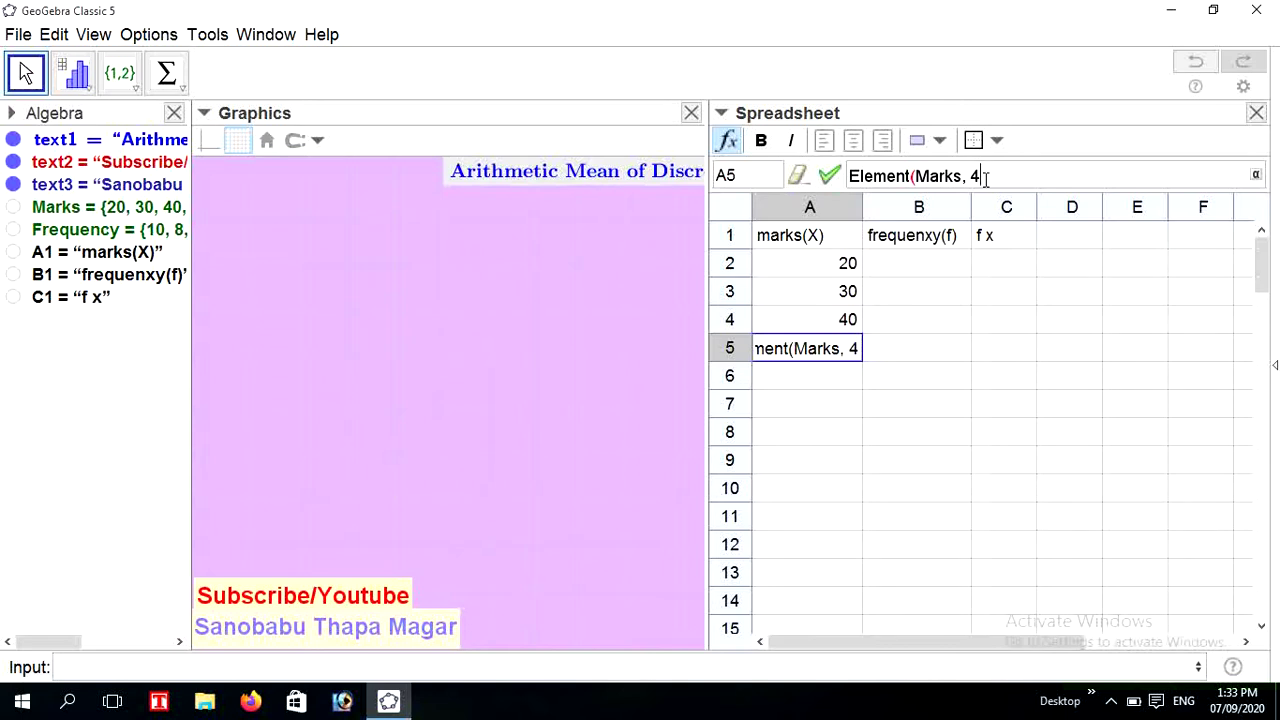
pyautogui.write(')')
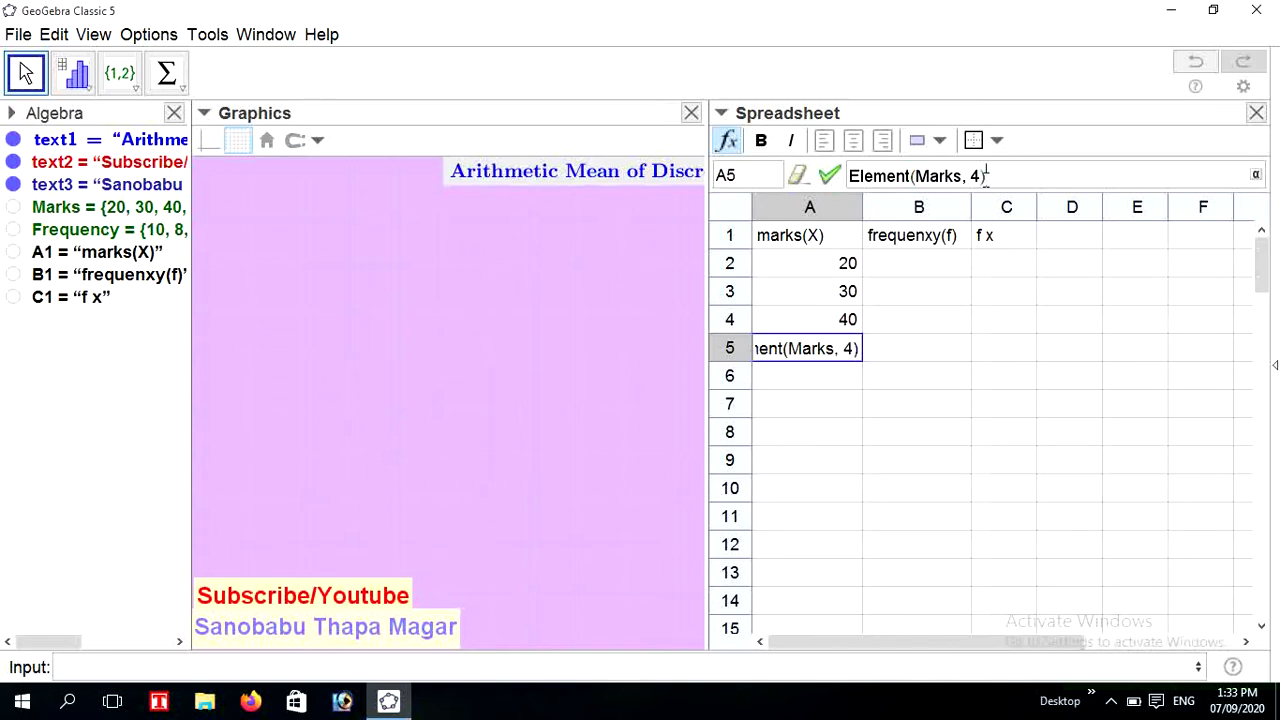
pyautogui.press('Return')
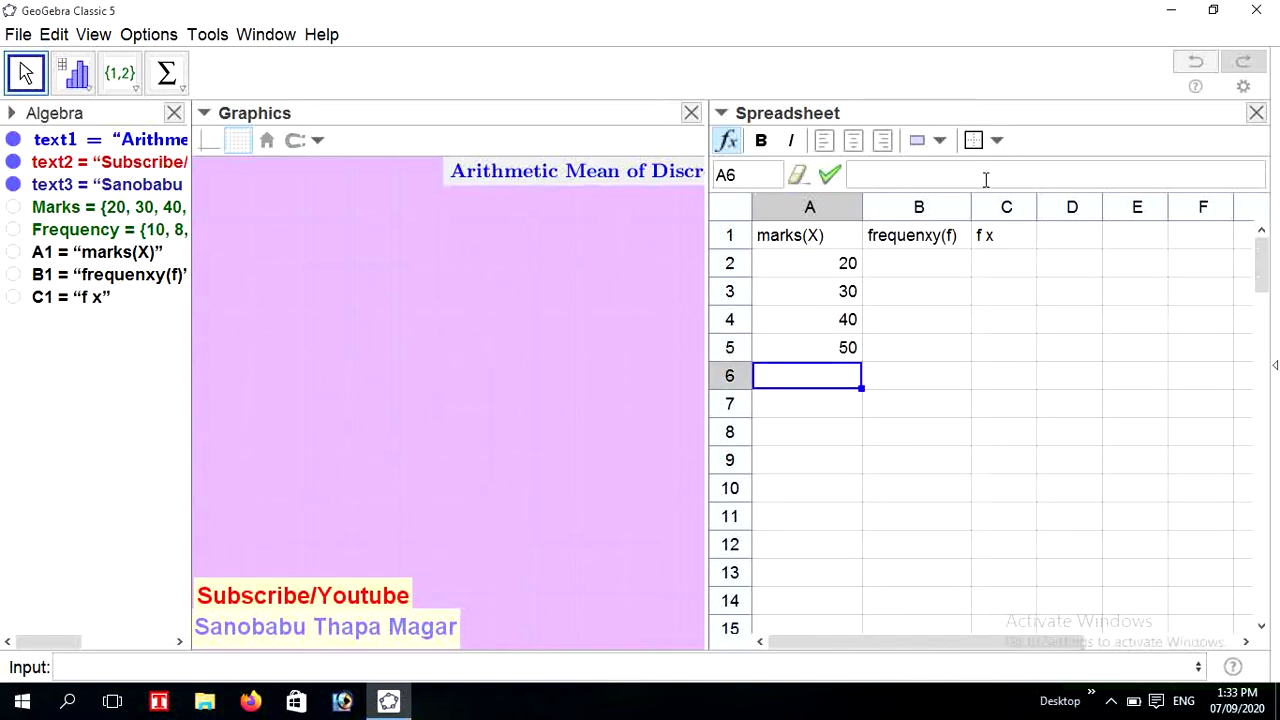
# - Widen the Algebra view until the full Marks and Frequency list definitions fit
pyautogui.moveTo(191, 244); pyautogui.dragTo(251, 259)
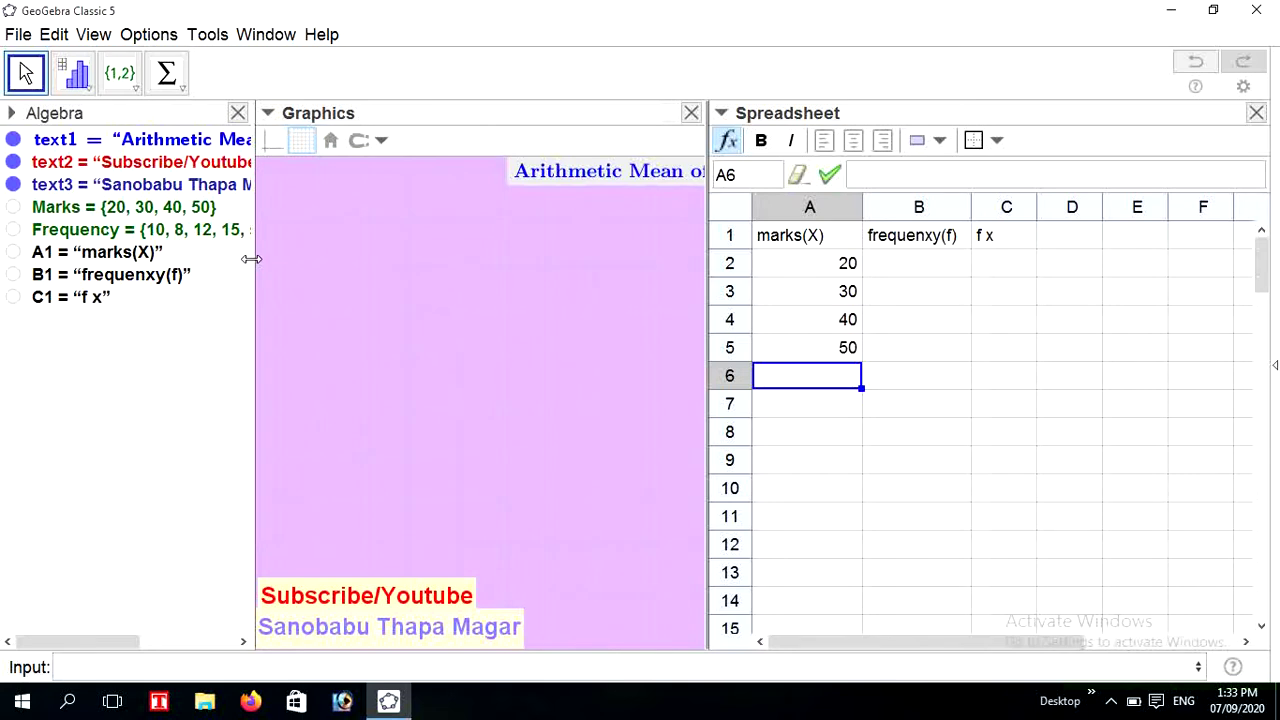
pyautogui.moveTo(251, 259); pyautogui.dragTo(316, 265)
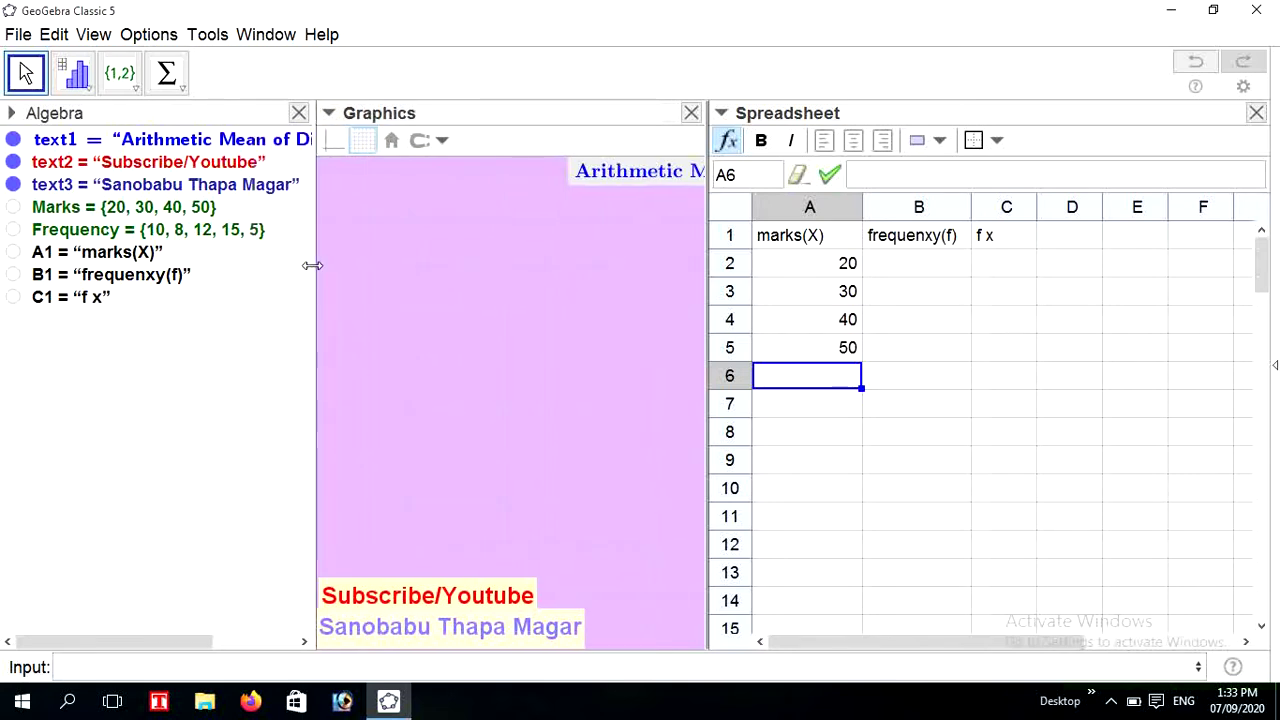
pyautogui.click(240, 240)
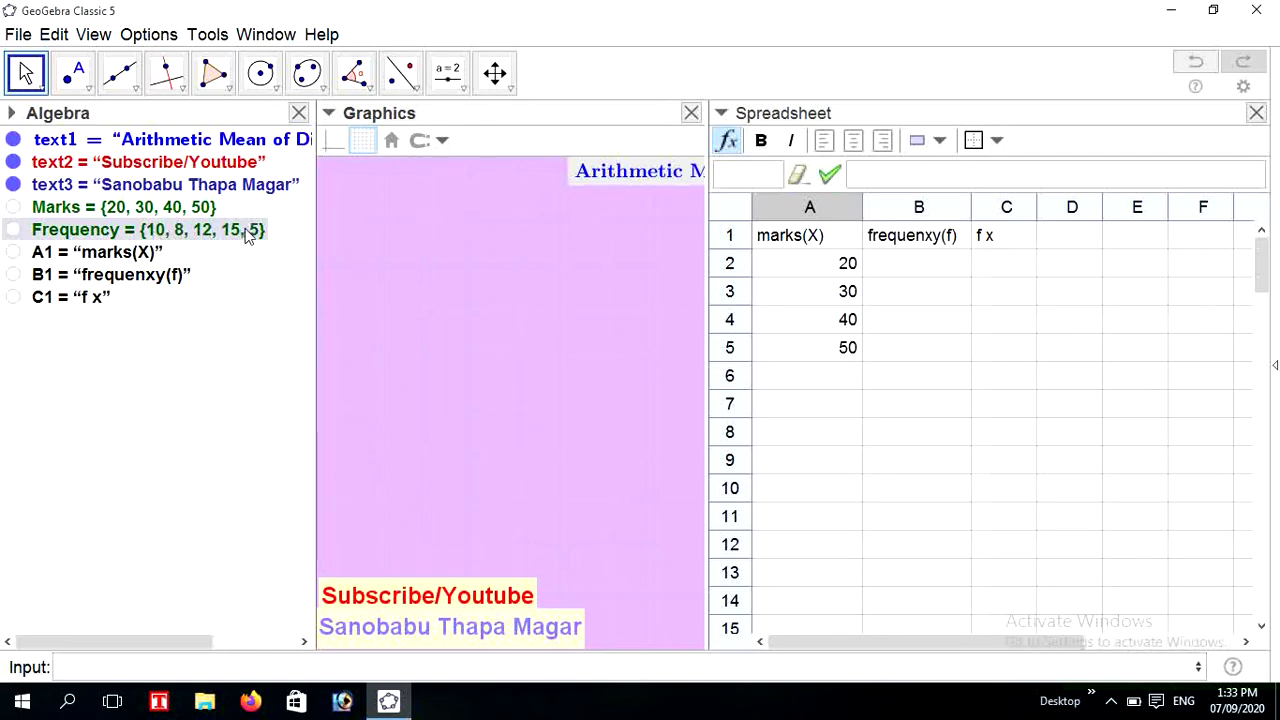
# - Add 60 as a fifth value to the Marks list definition in its object properties, then close the properties
pyautogui.rightClick(139, 214)
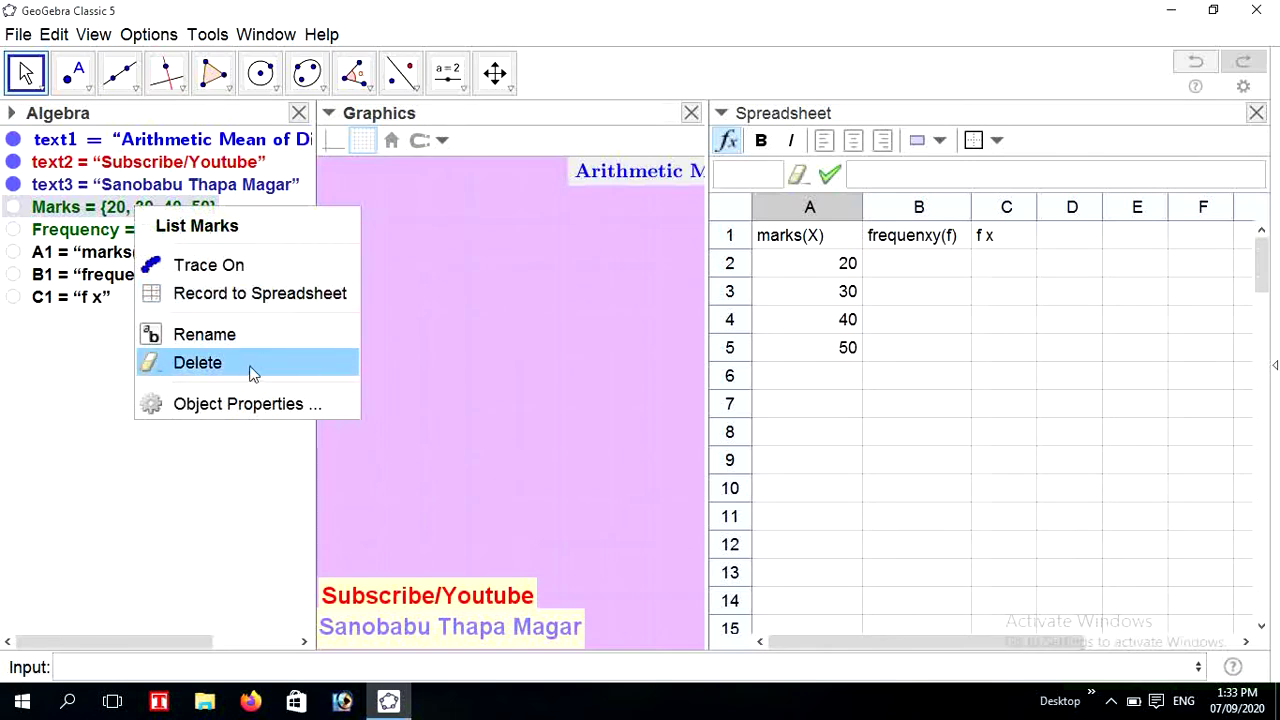
pyautogui.click(245, 404)
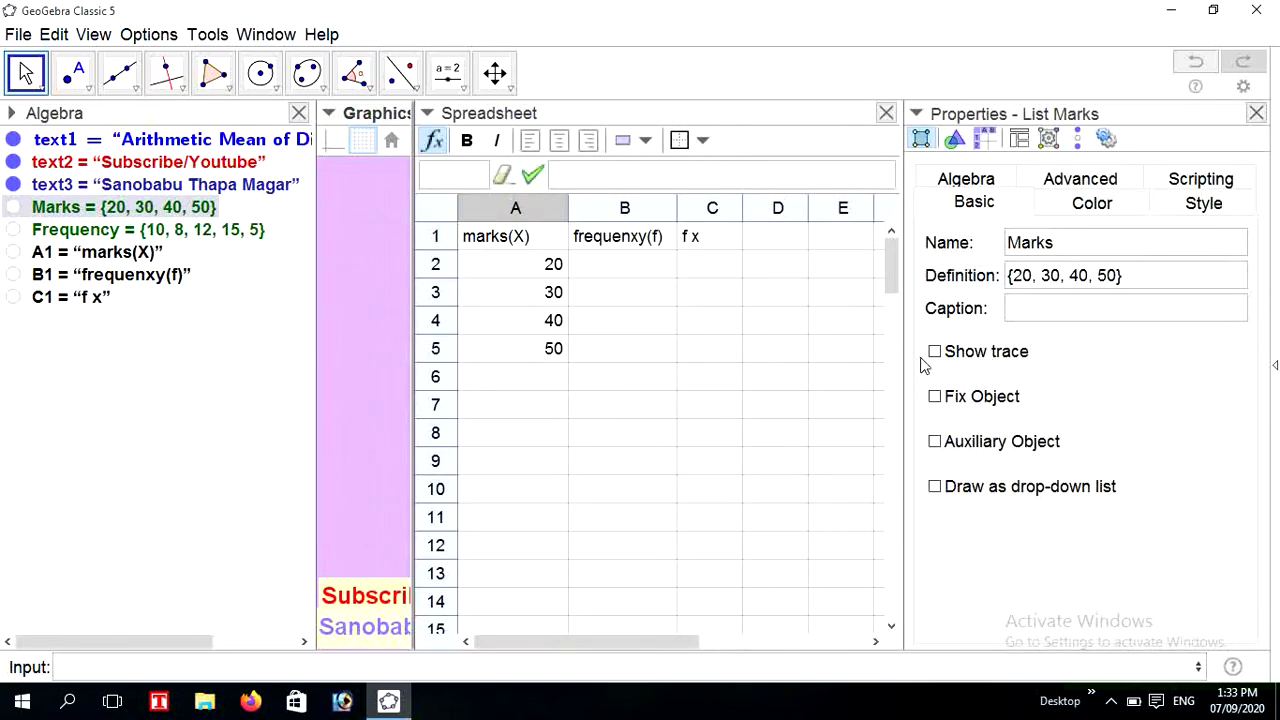
pyautogui.click(1120, 281)
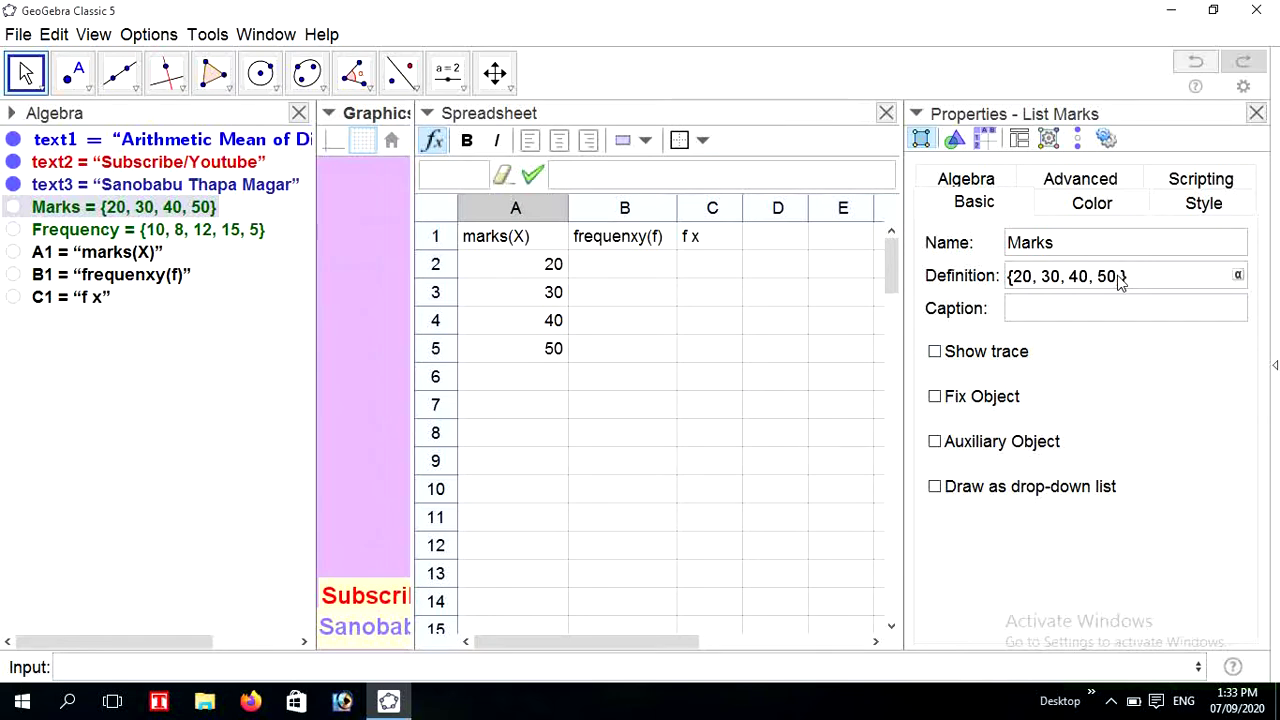
pyautogui.write(',60')
pyautogui.click(1256, 113)
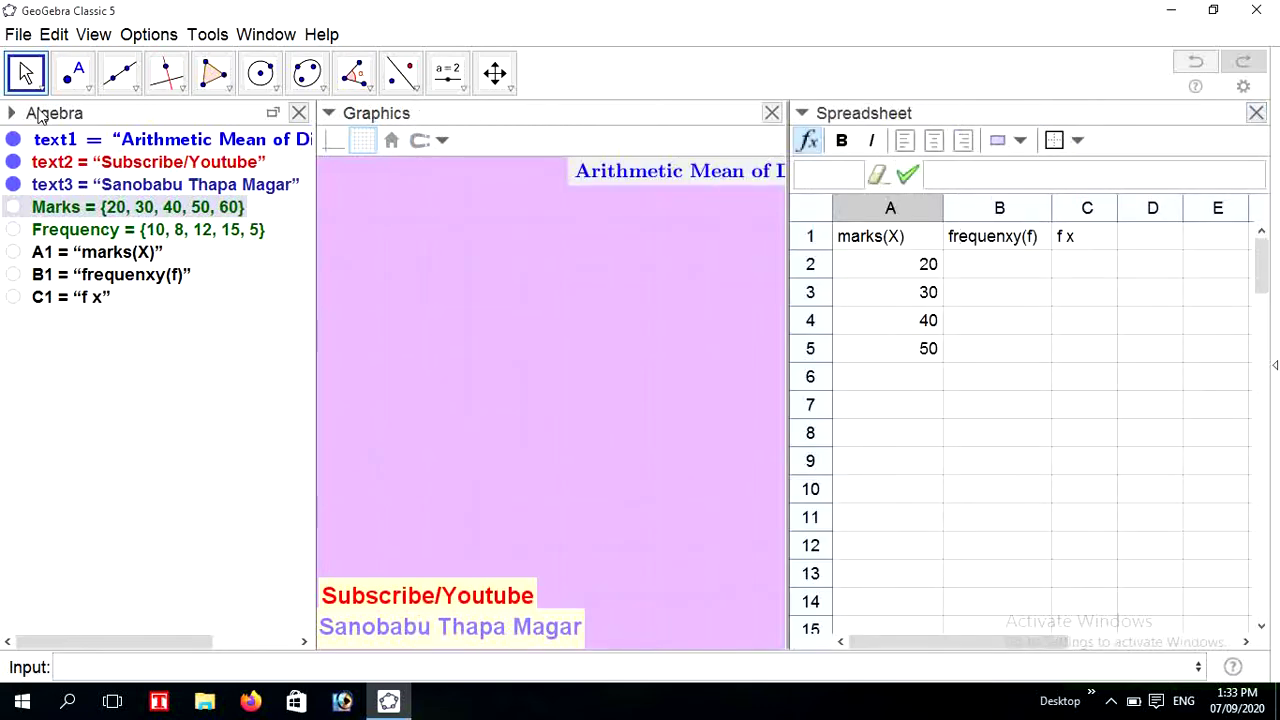
# - Enter the formula Element(Marks, 5) in cell A6 from the copied formula text
pyautogui.click(907, 390)
pyautogui.click(955, 176)
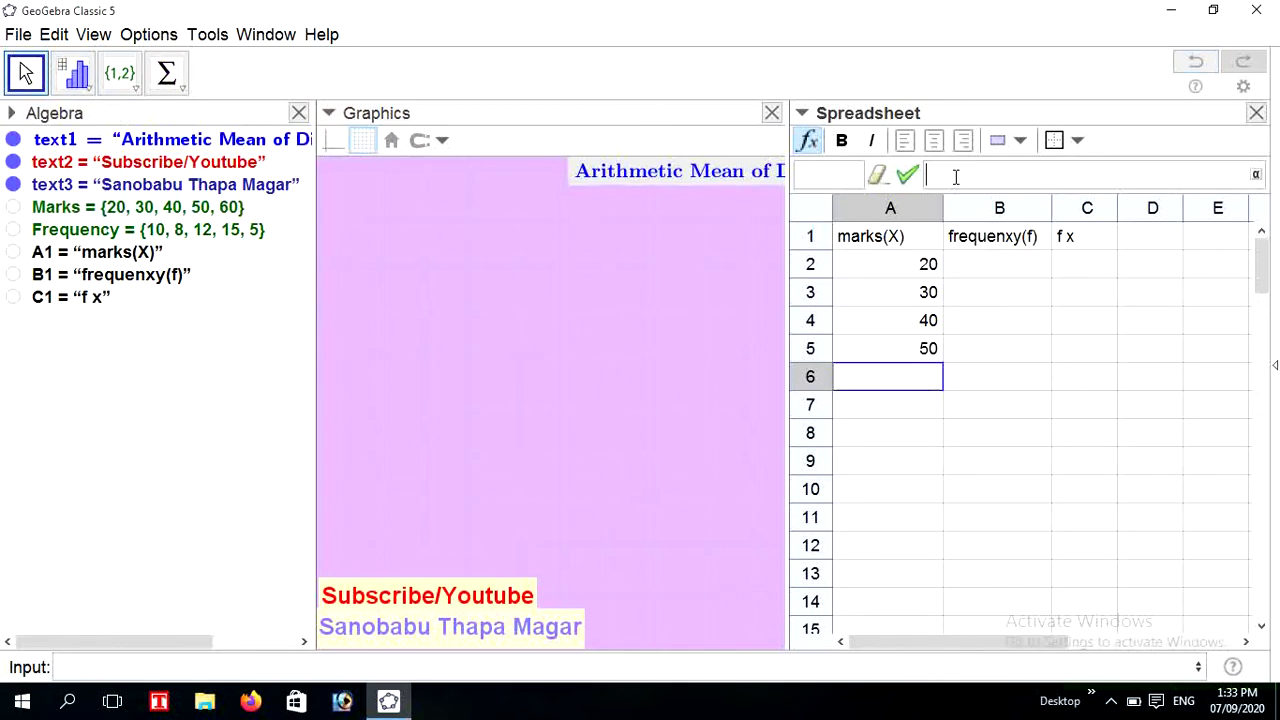
pyautogui.write('Element(Marks, 1')
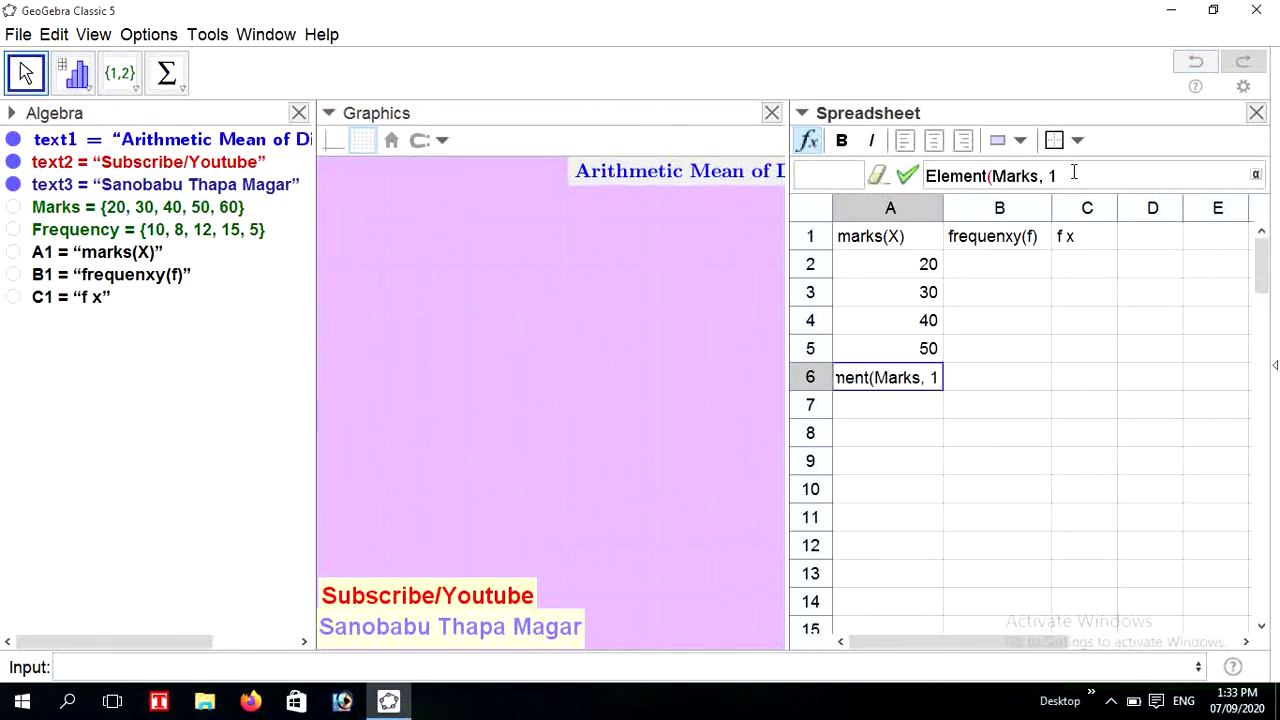
pyautogui.write('5')
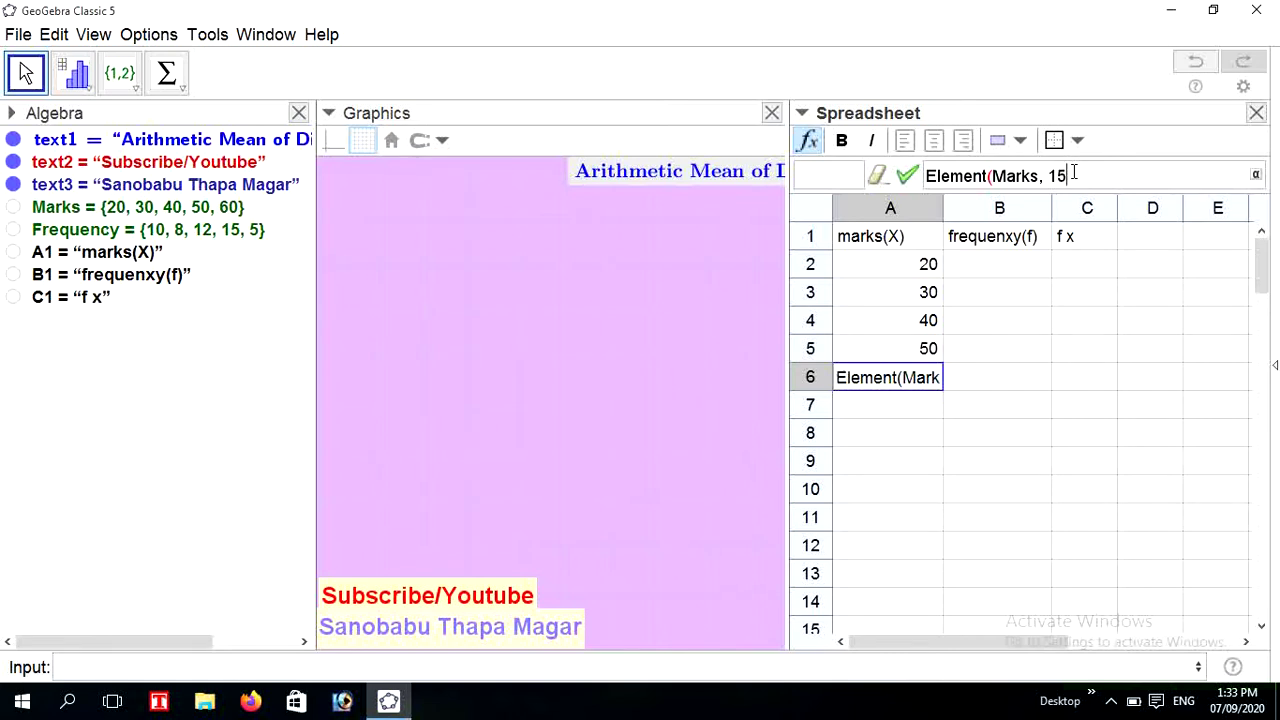
pyautogui.write(')')
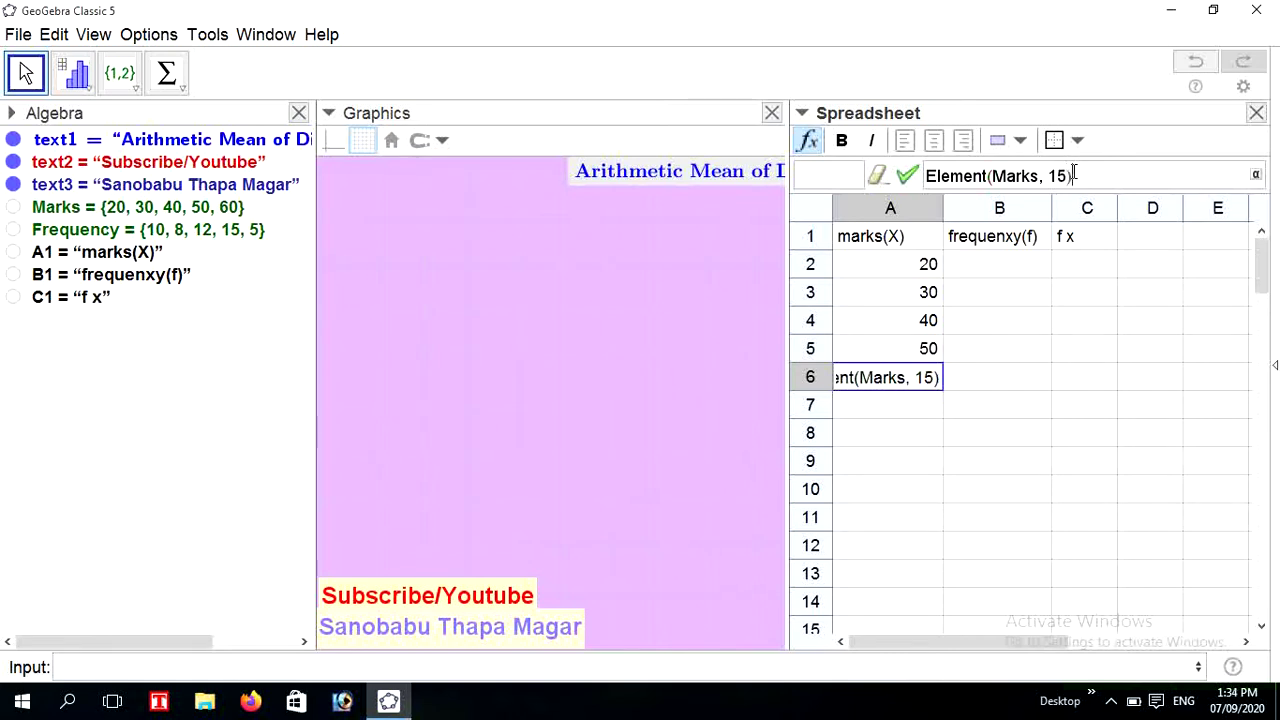
pyautogui.click(1057, 175)
pyautogui.press('BackSpace')
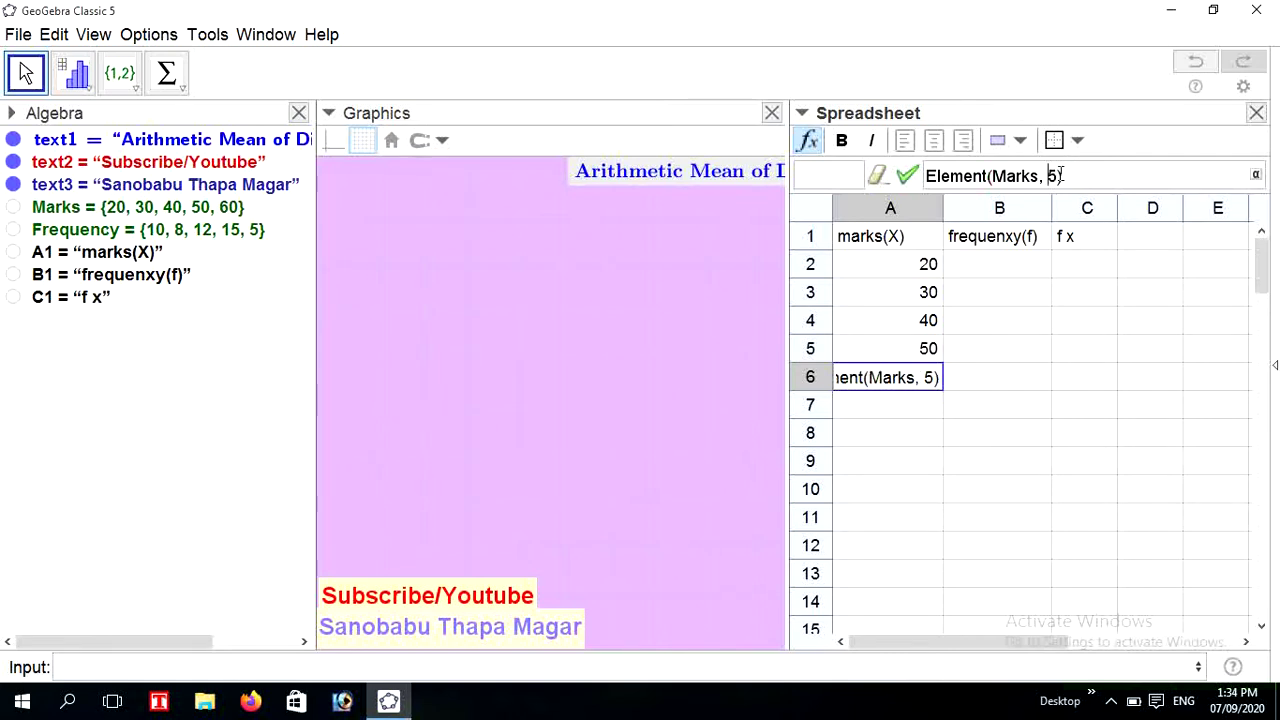
pyautogui.press('Return')
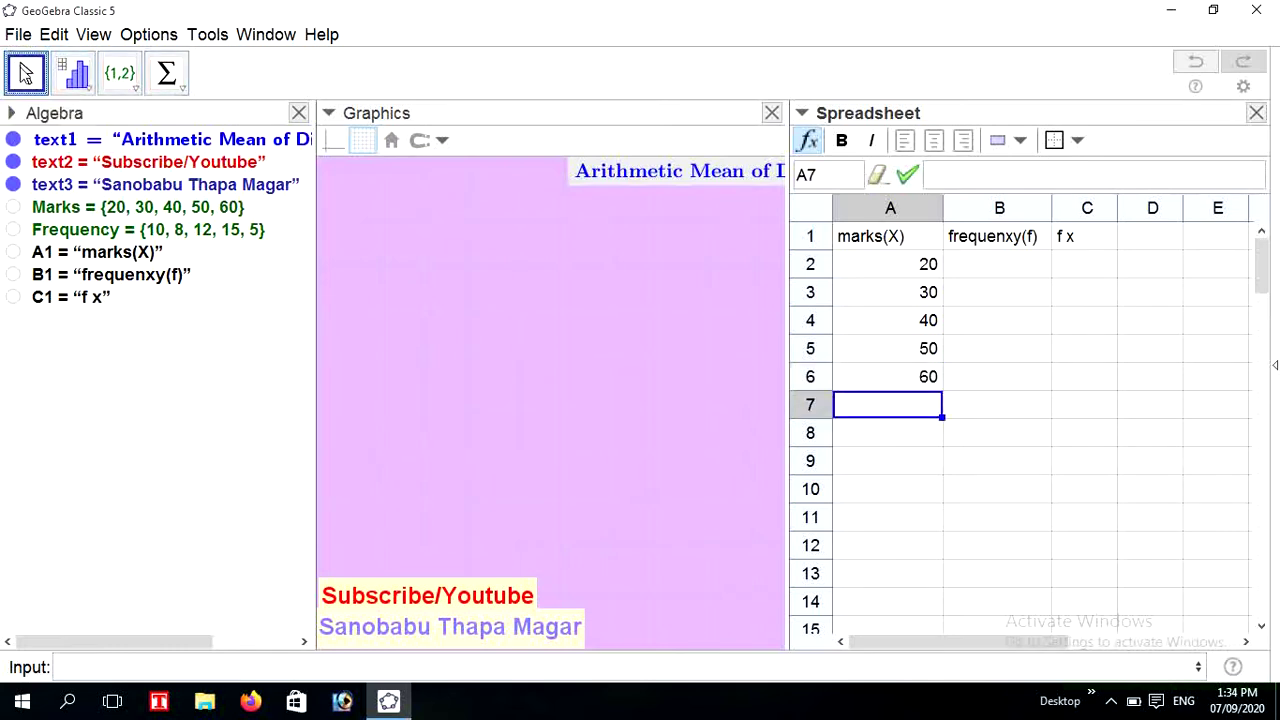
# - Write the formula Element(Frequency, 1) in cell B2 using the list and position form of the Element command
pyautogui.click(137, 494)
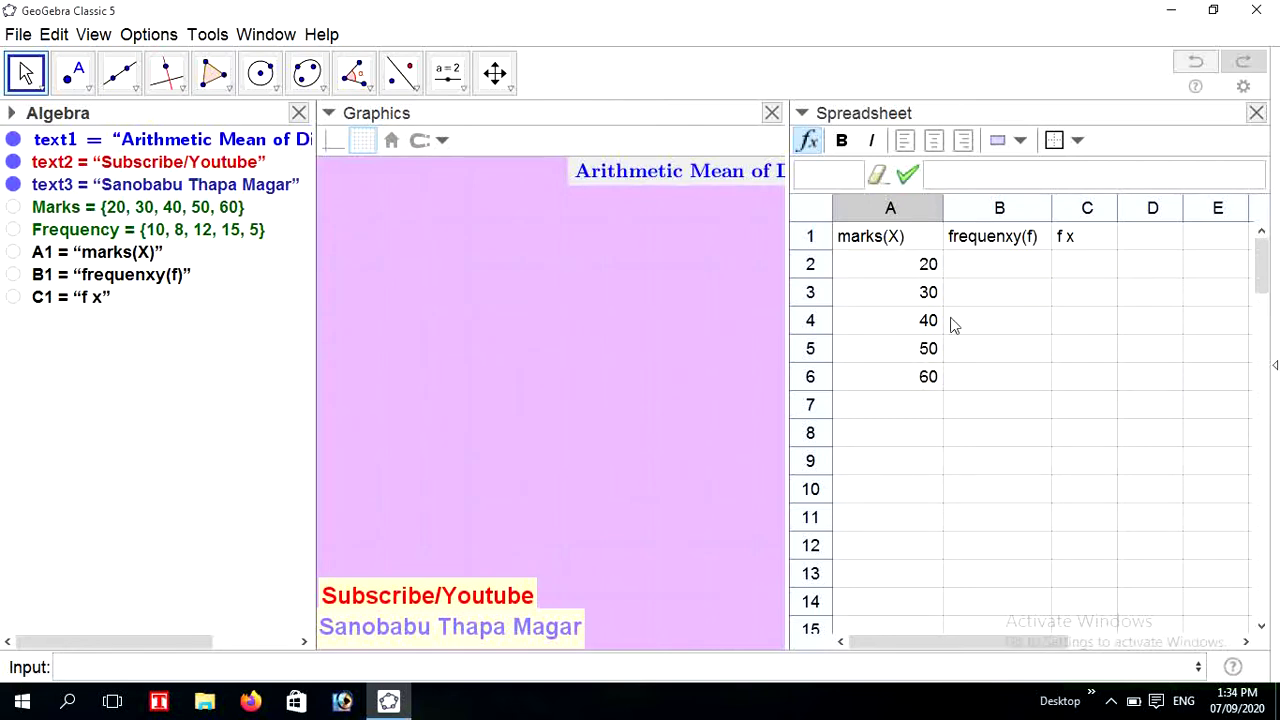
pyautogui.click(969, 264)
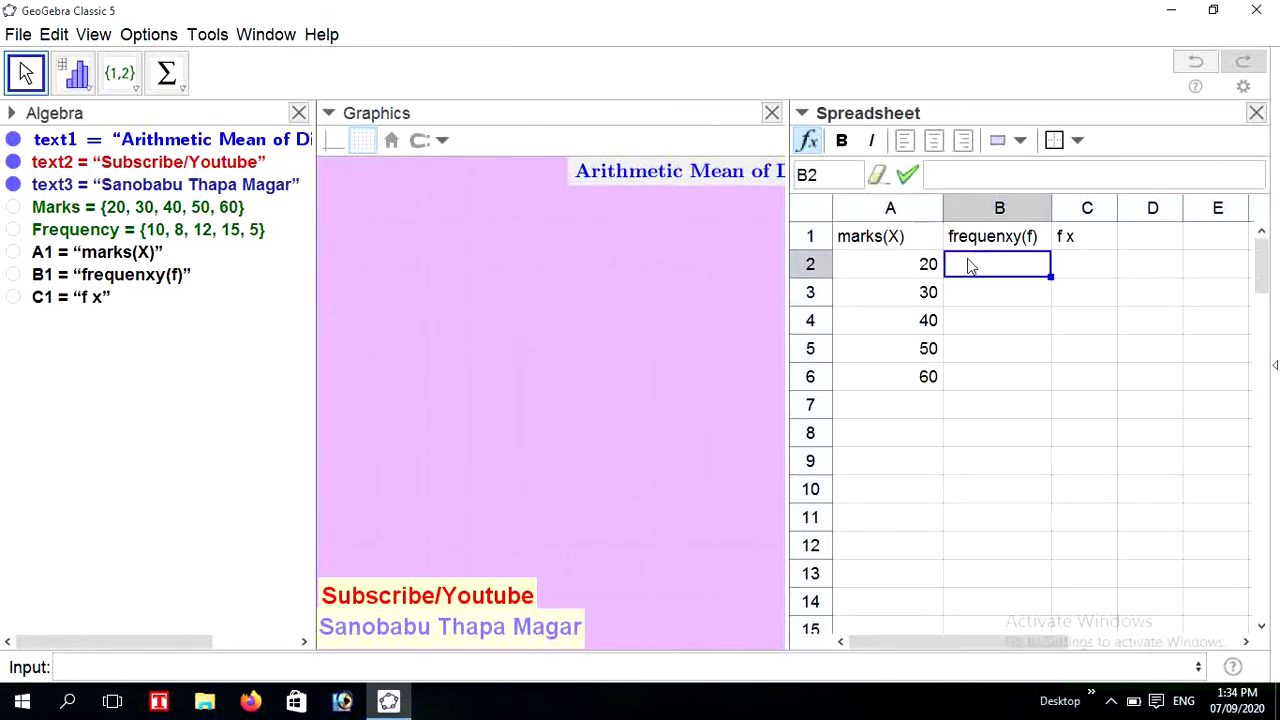
pyautogui.click(947, 174)
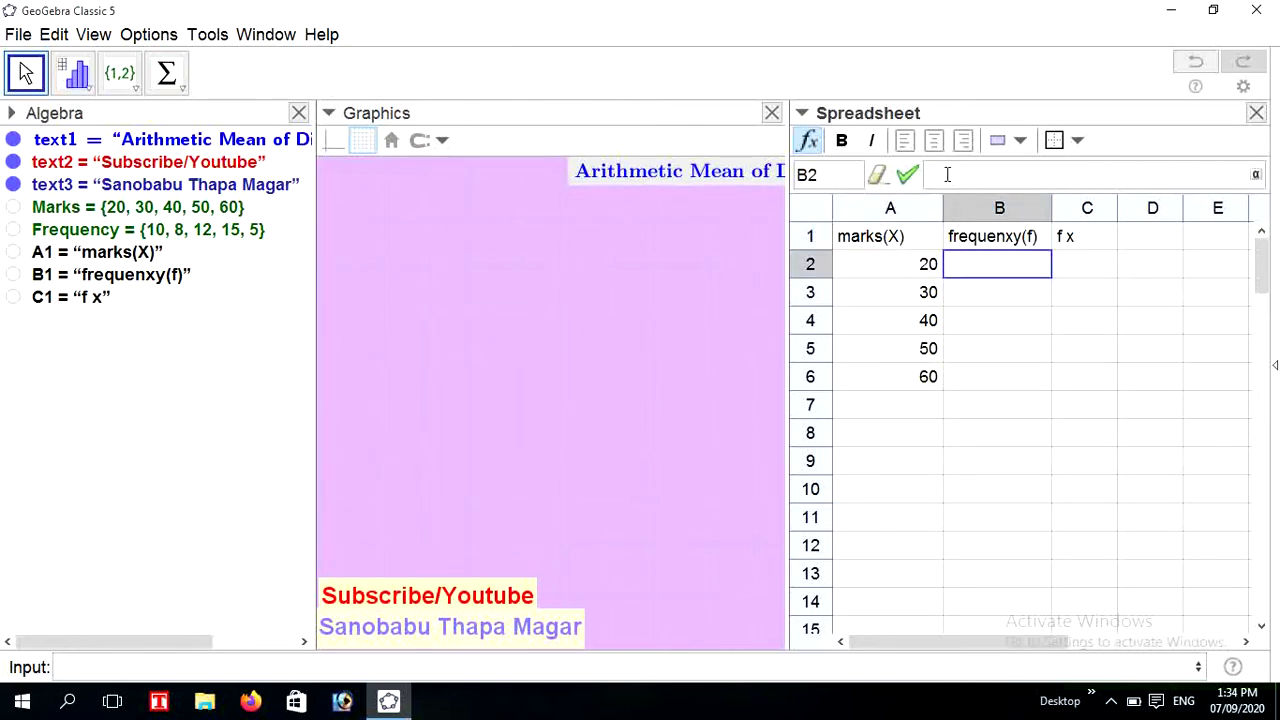
pyautogui.write('Element')
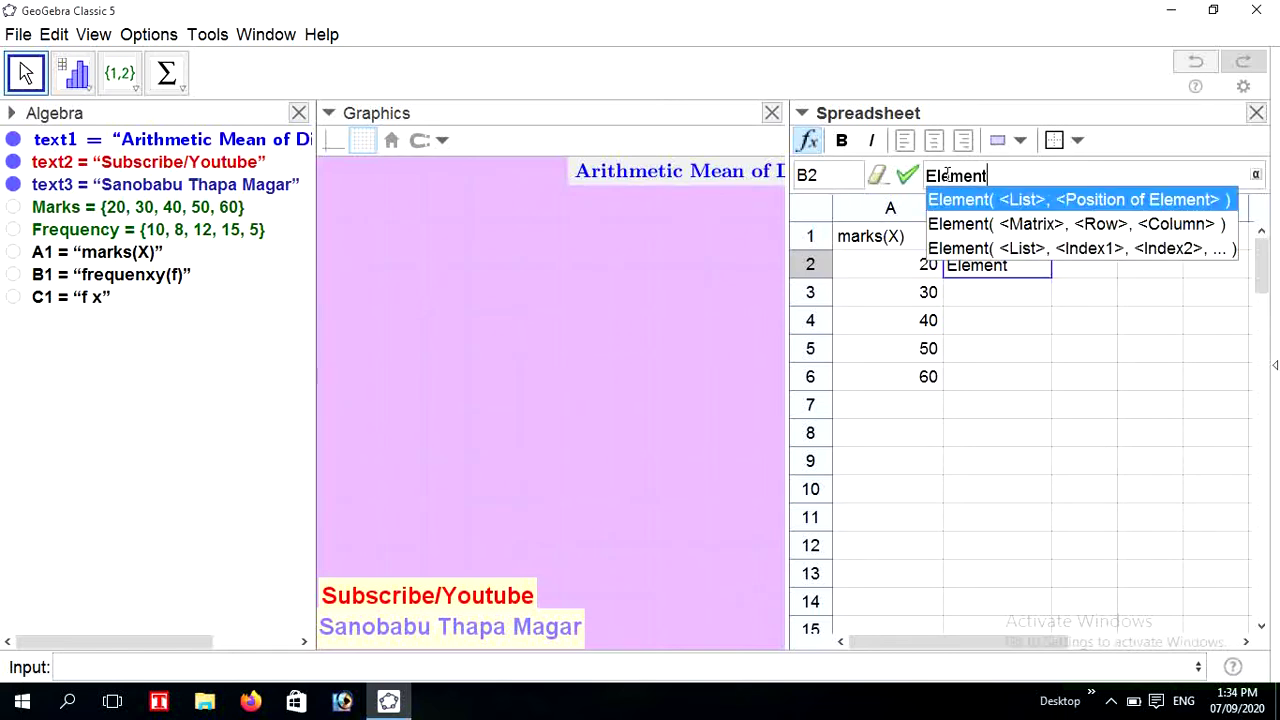
pyautogui.click(1000, 200)
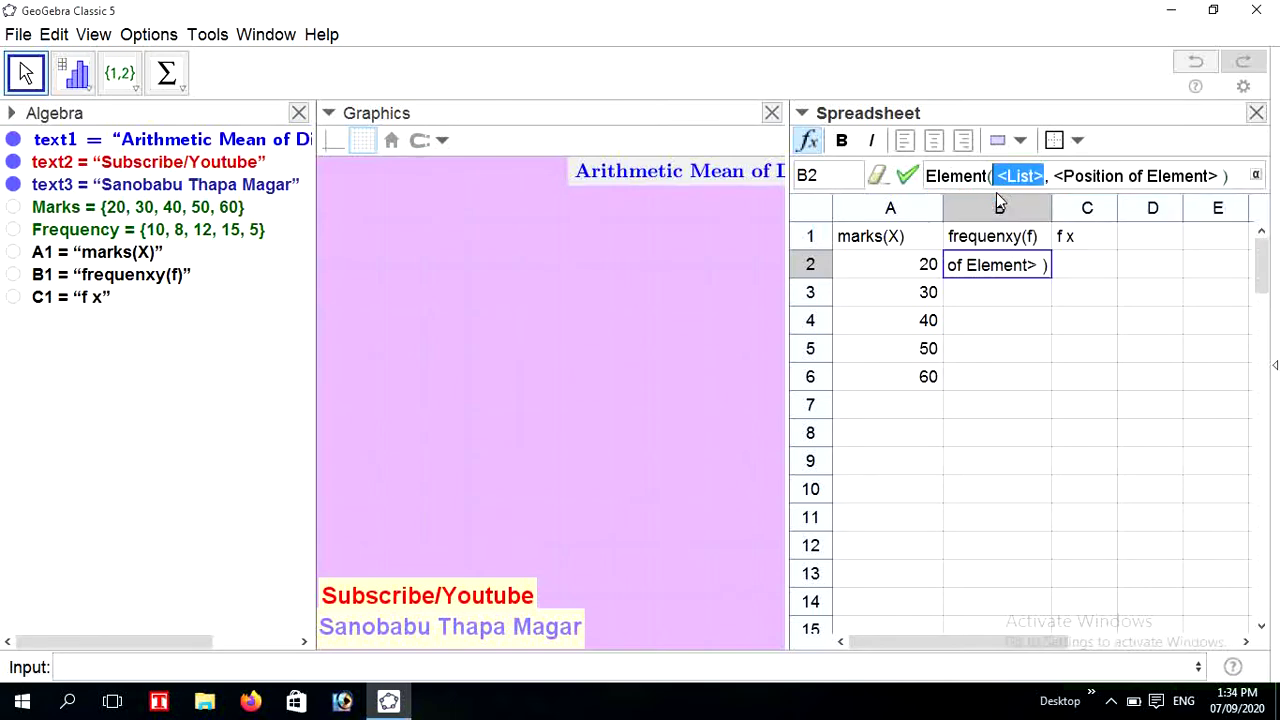
pyautogui.write('Freque')
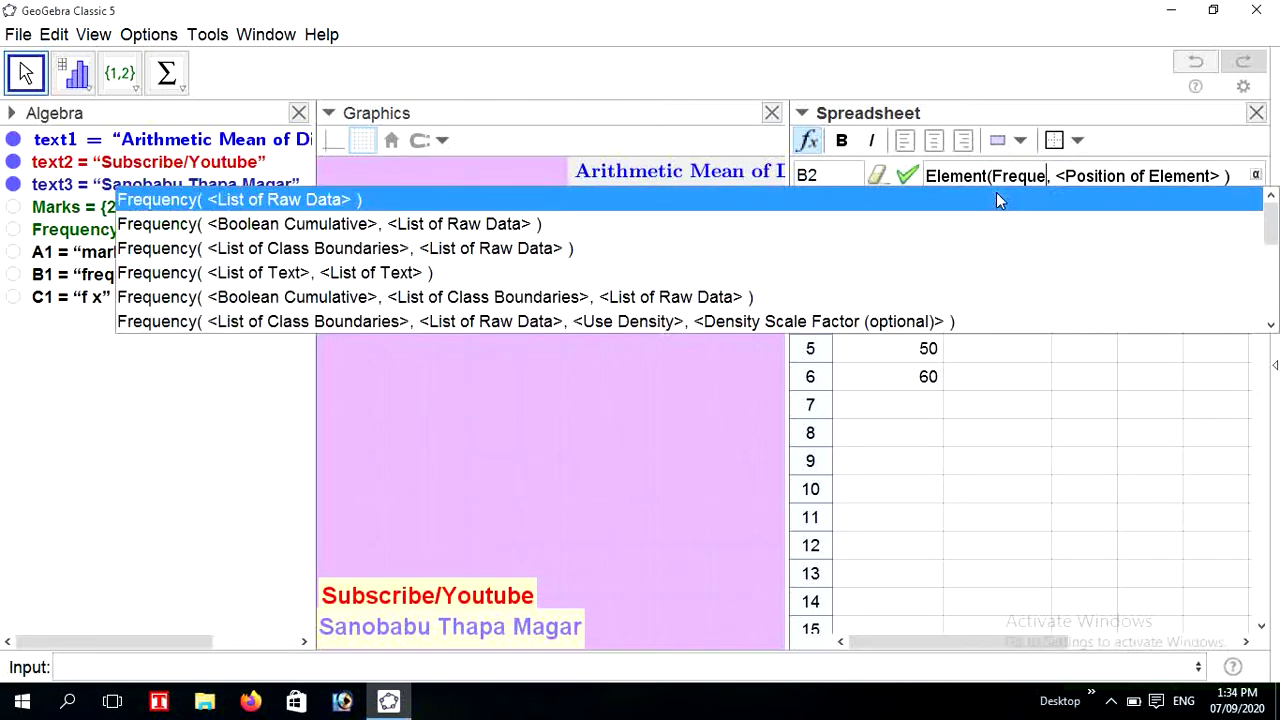
pyautogui.write('ncy')
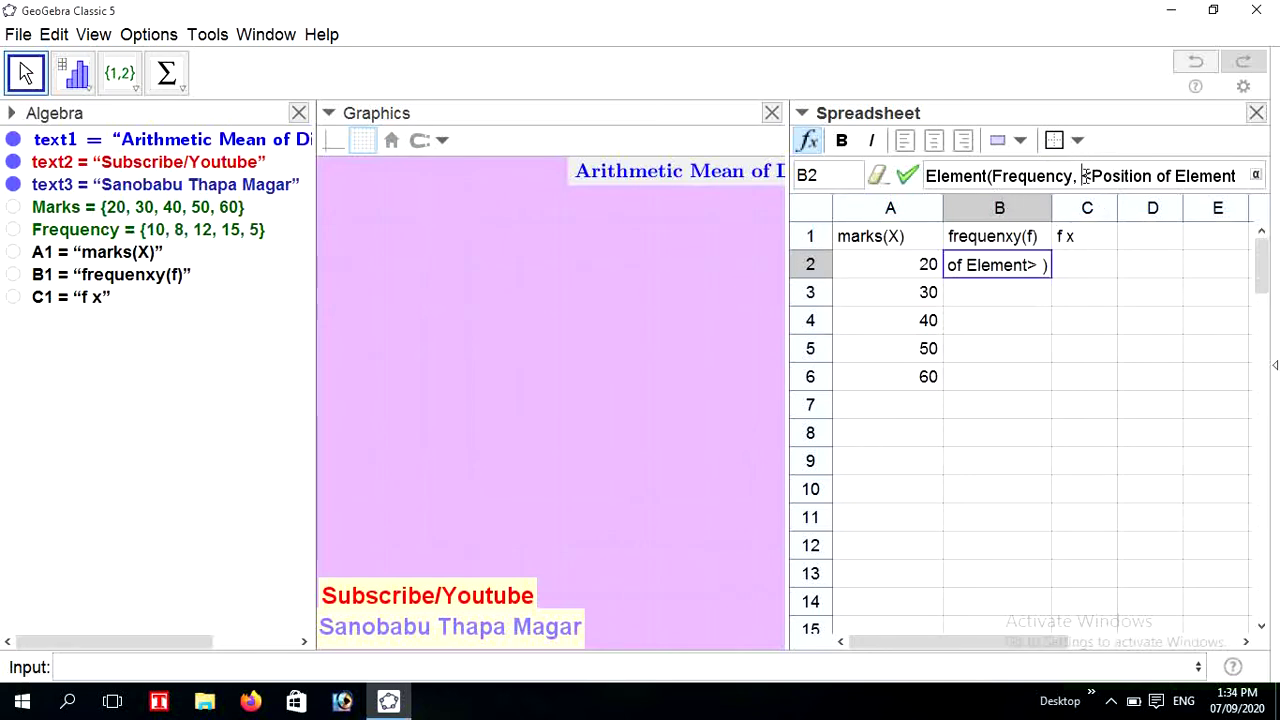
pyautogui.moveTo(1085, 176); pyautogui.dragTo(1240, 172)
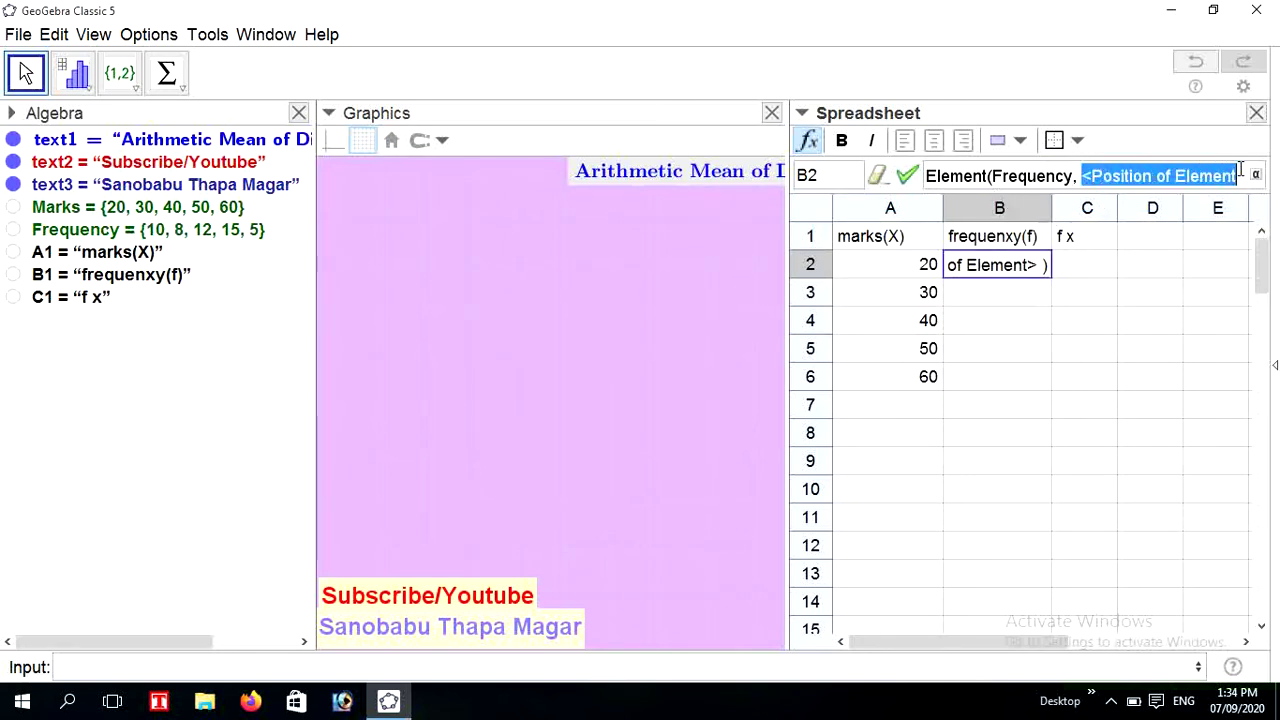
pyautogui.write('1')
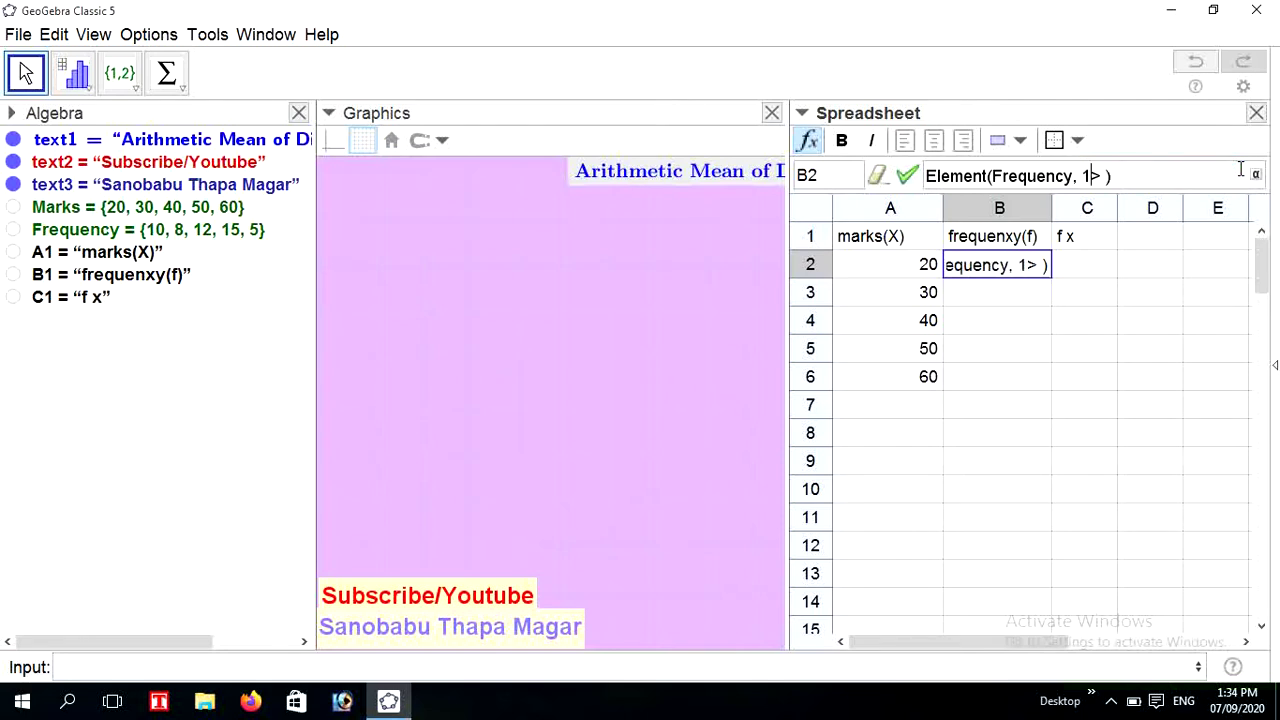
pyautogui.click(1104, 176)
pyautogui.press('BackSpace')
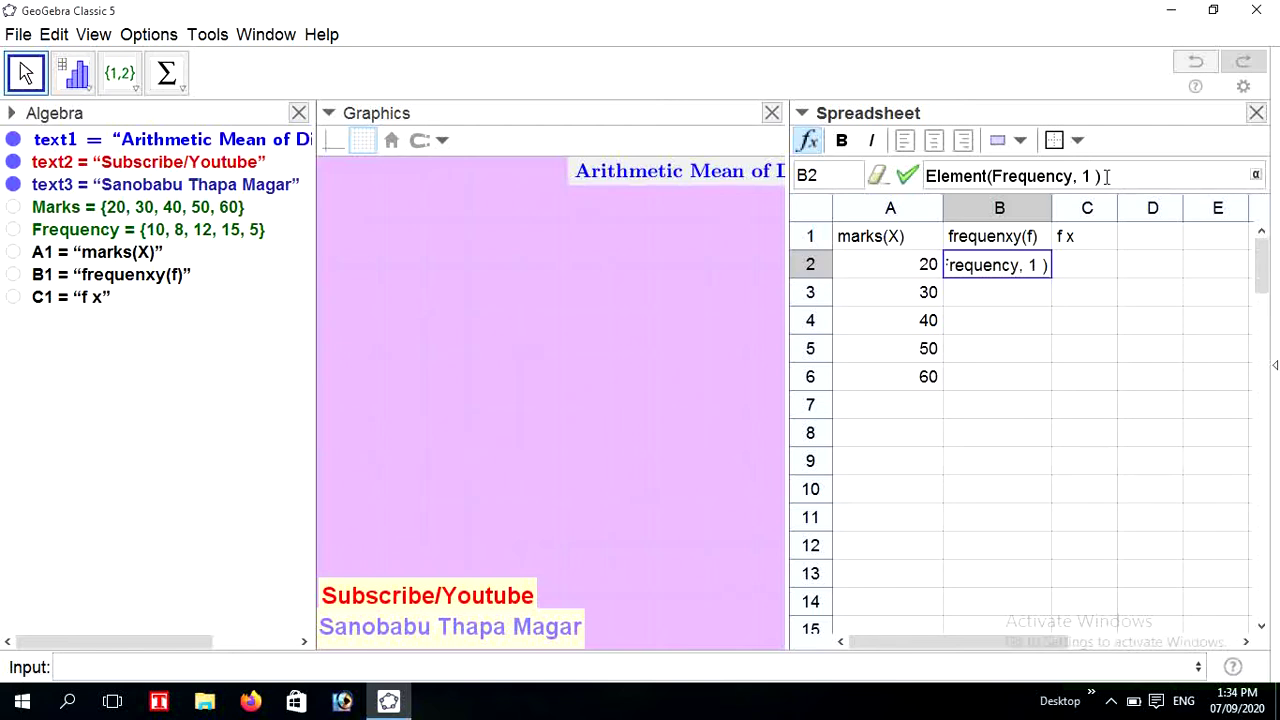
# - Copy the formula text Element(Frequency, 1) from cell B2 and commit the cell
pyautogui.moveTo(1104, 176); pyautogui.dragTo(930, 176)
pyautogui.hotkey('ctrl', 'c')
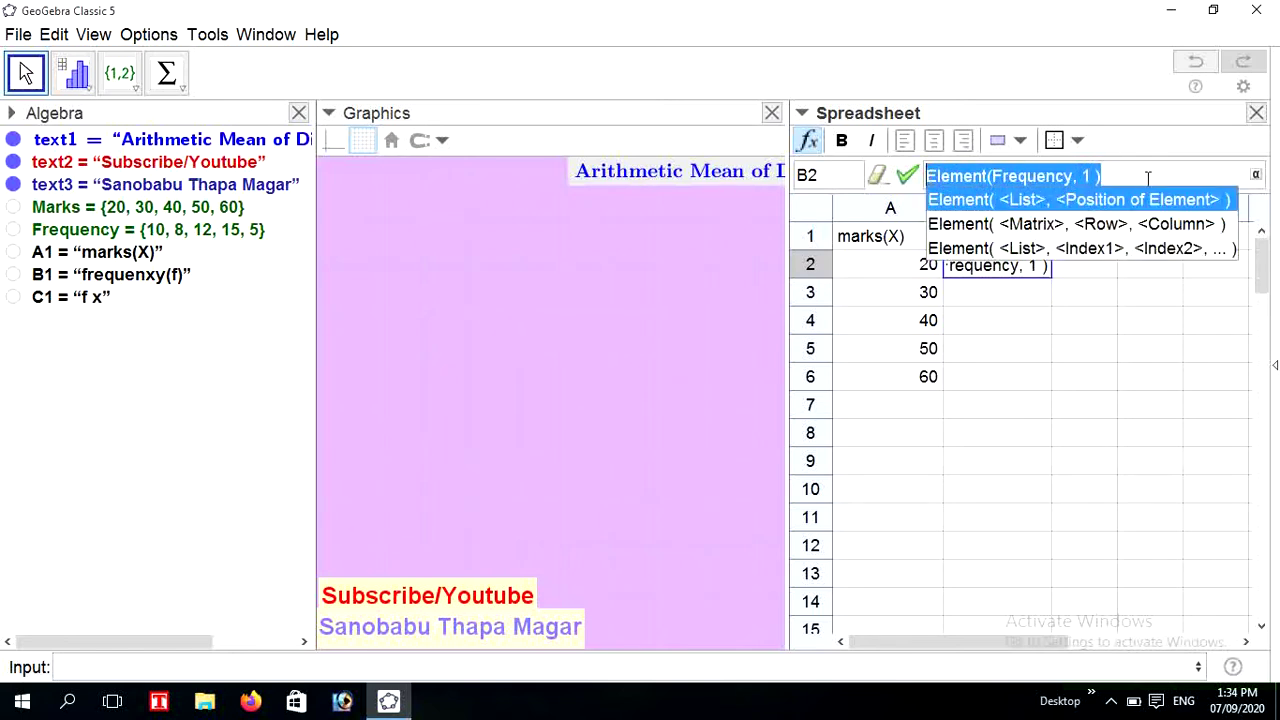
pyautogui.click(1118, 176)
pyautogui.press('Return')
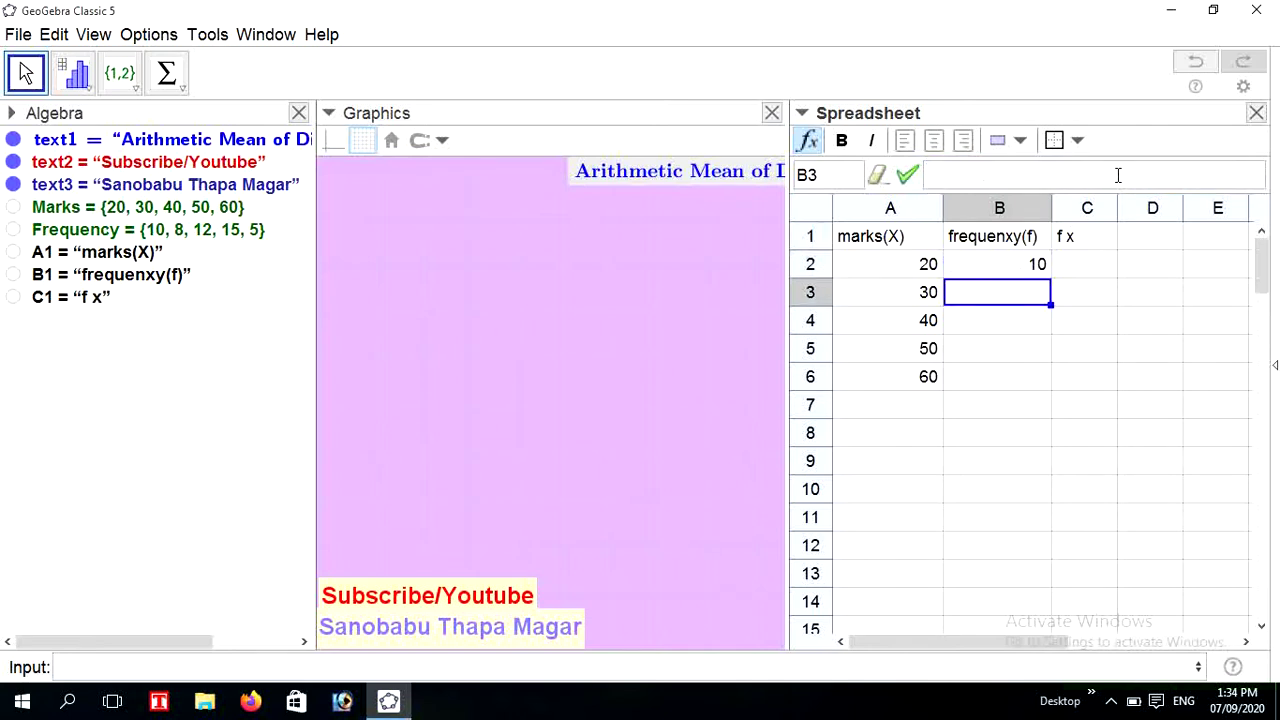
# - Enter the formula Element(Frequency, 2) in cell B3 from the copied formula text
pyautogui.click(1057, 176)
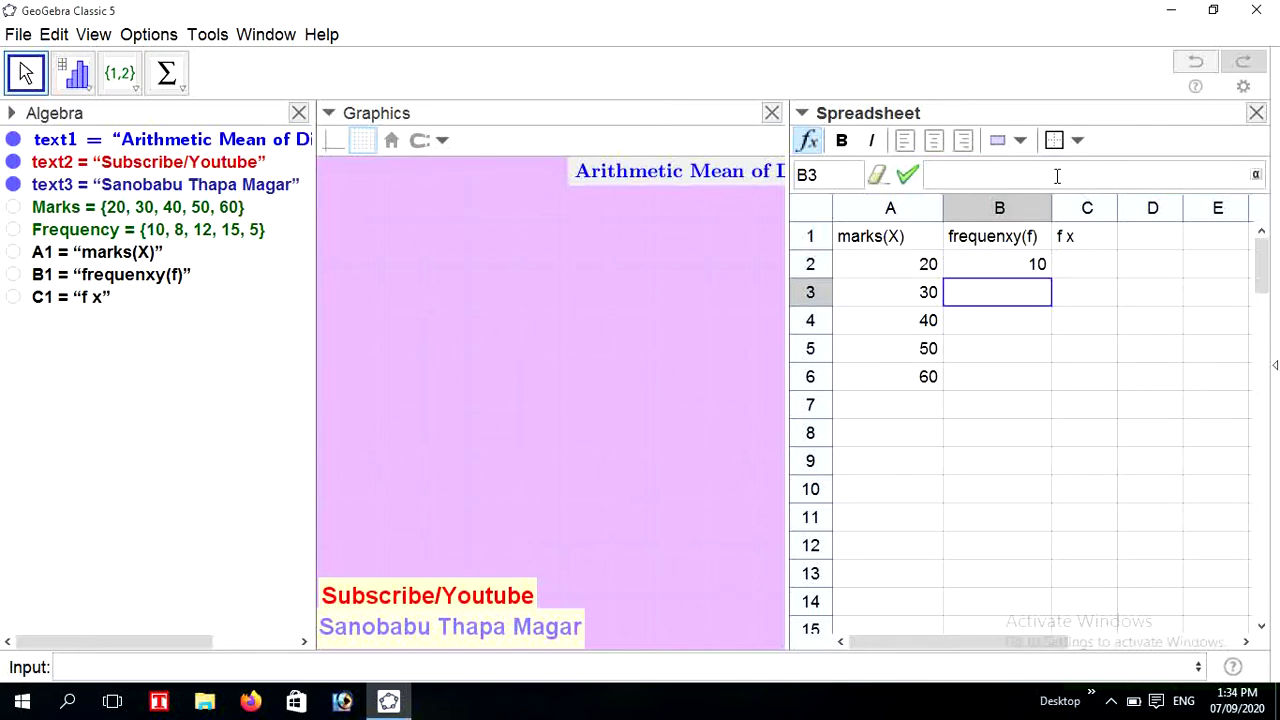
pyautogui.hotkey('ctrl', 'v')
pyautogui.click(1094, 176)
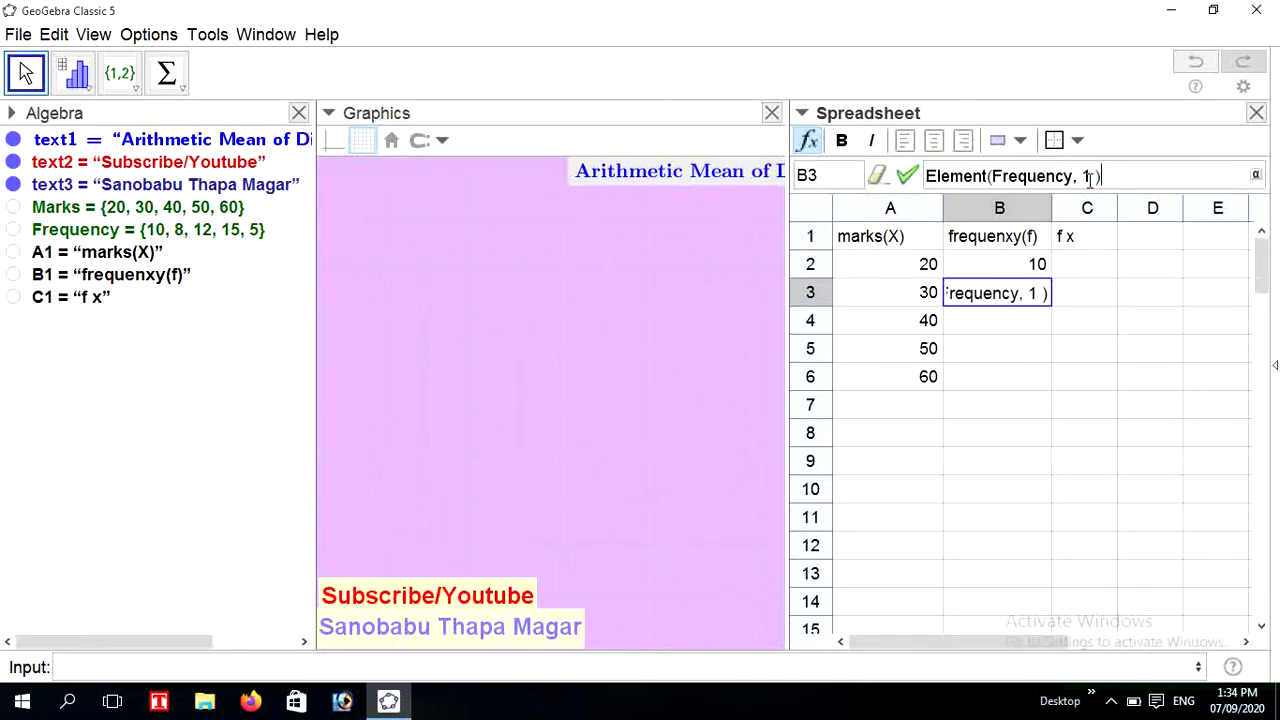
pyautogui.press('BackSpace')
pyautogui.press('BackSpace')
pyautogui.write('2')
pyautogui.press('Return')
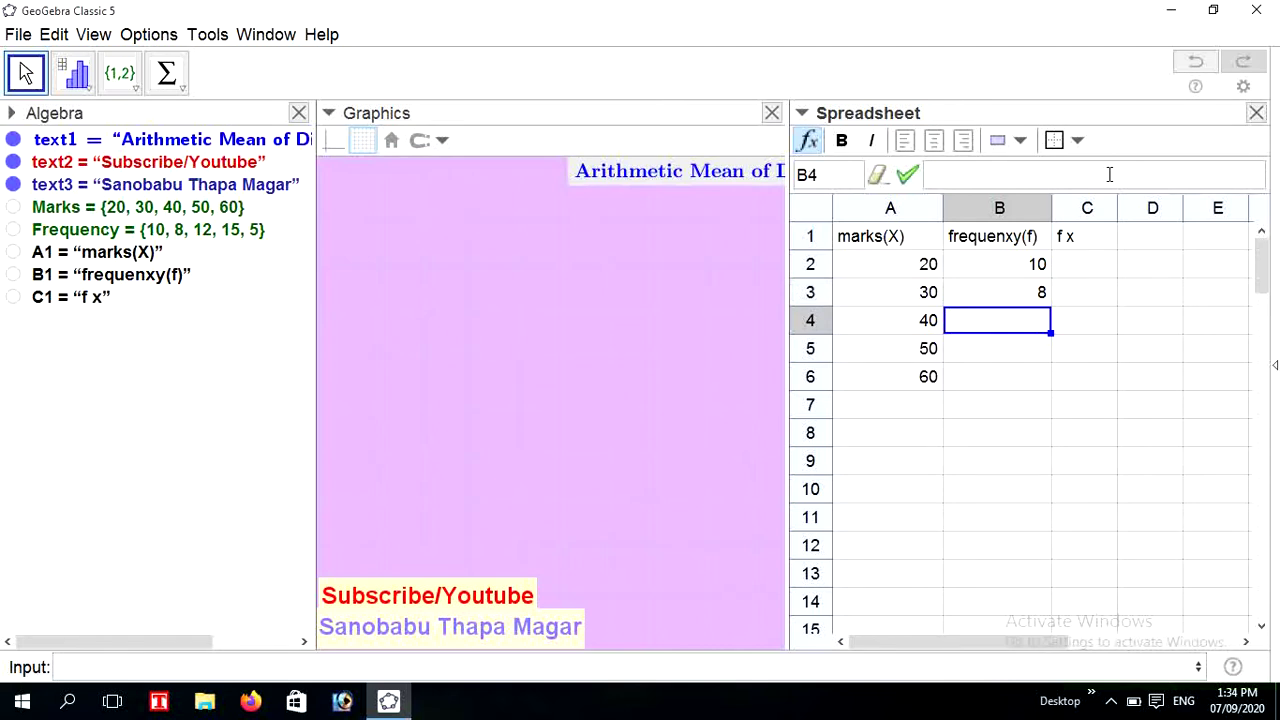
# - Enter the formula Element(Frequency, 3) in cell B4 from the copied formula text
pyautogui.click(1109, 175)
pyautogui.hotkey('ctrl', 'v')
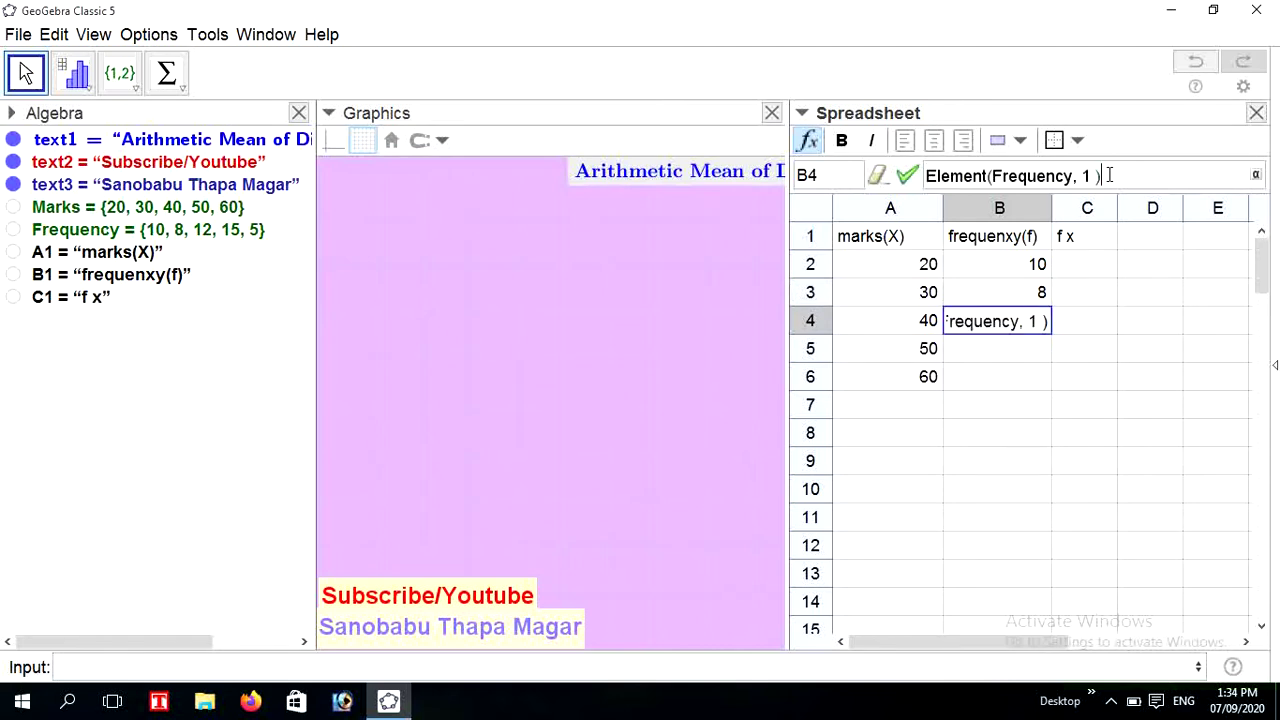
pyautogui.click(1095, 176)
pyautogui.press('BackSpace')
pyautogui.press('BackSpace')
pyautogui.write('3')
pyautogui.press('Return')
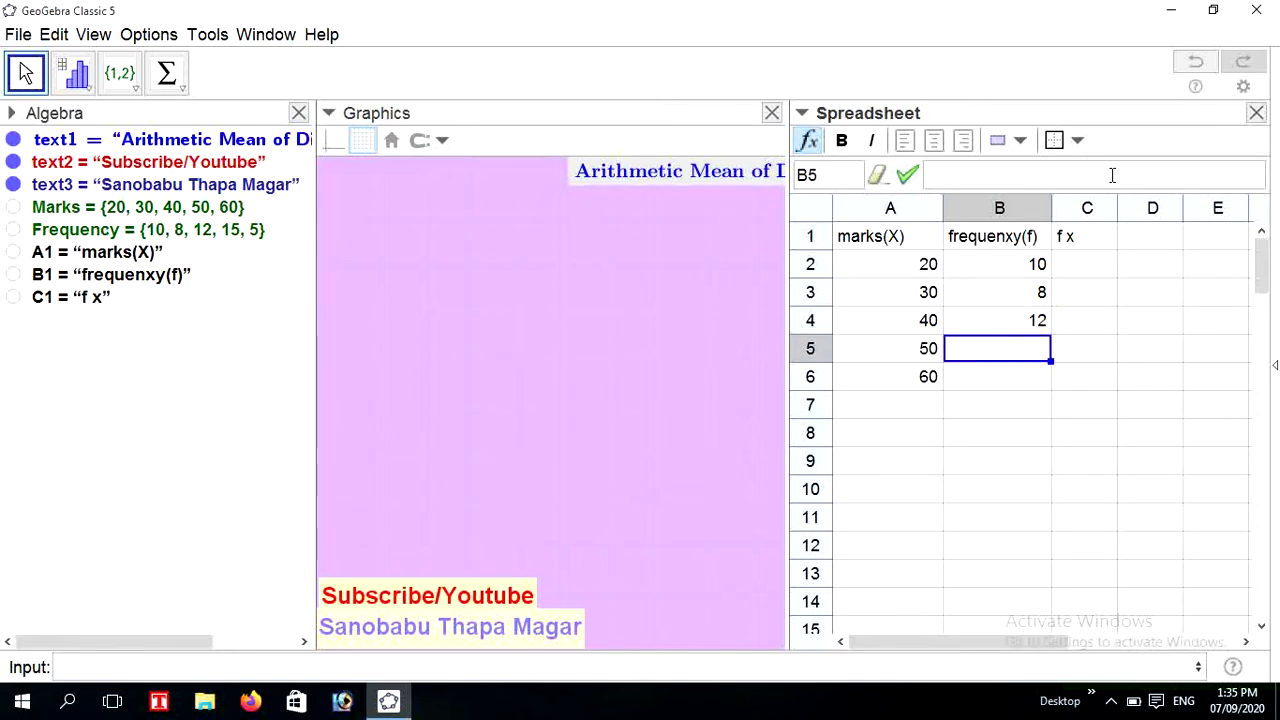
# - Enter the formula Element(Frequency, 4) in cell B5 from the copied formula text
pyautogui.click(1040, 178)
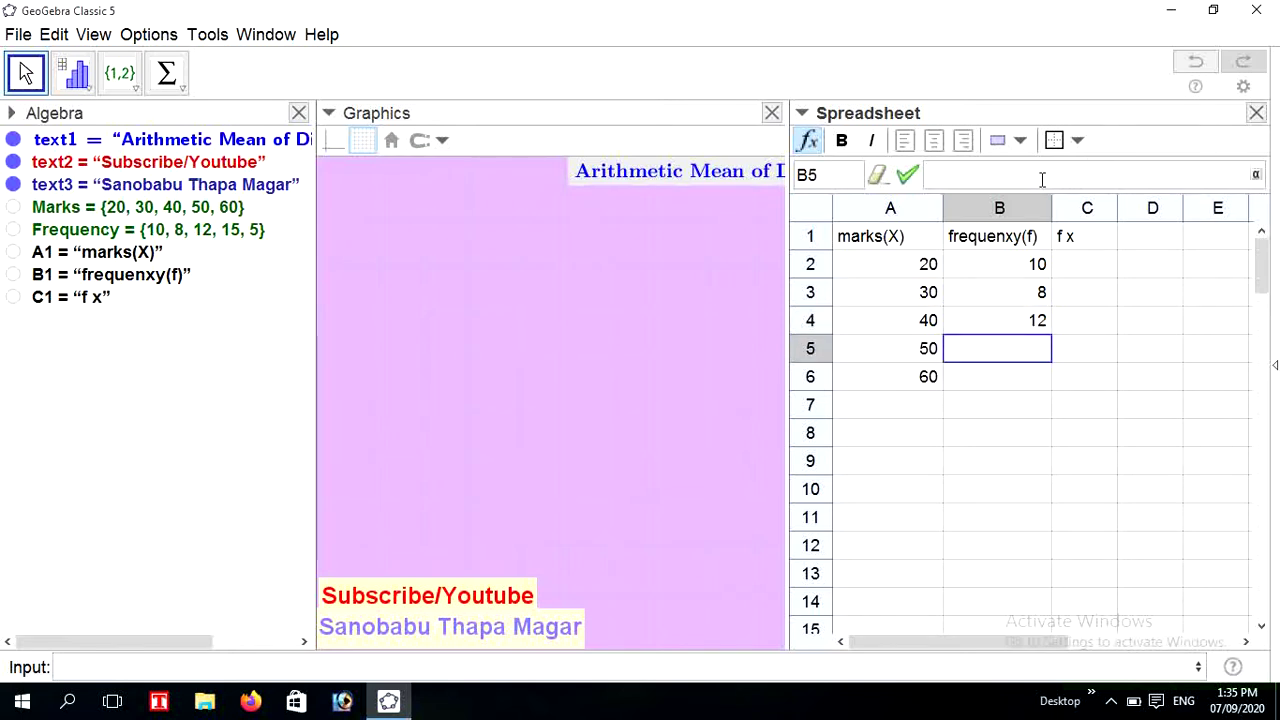
pyautogui.hotkey('ctrl', 'v')
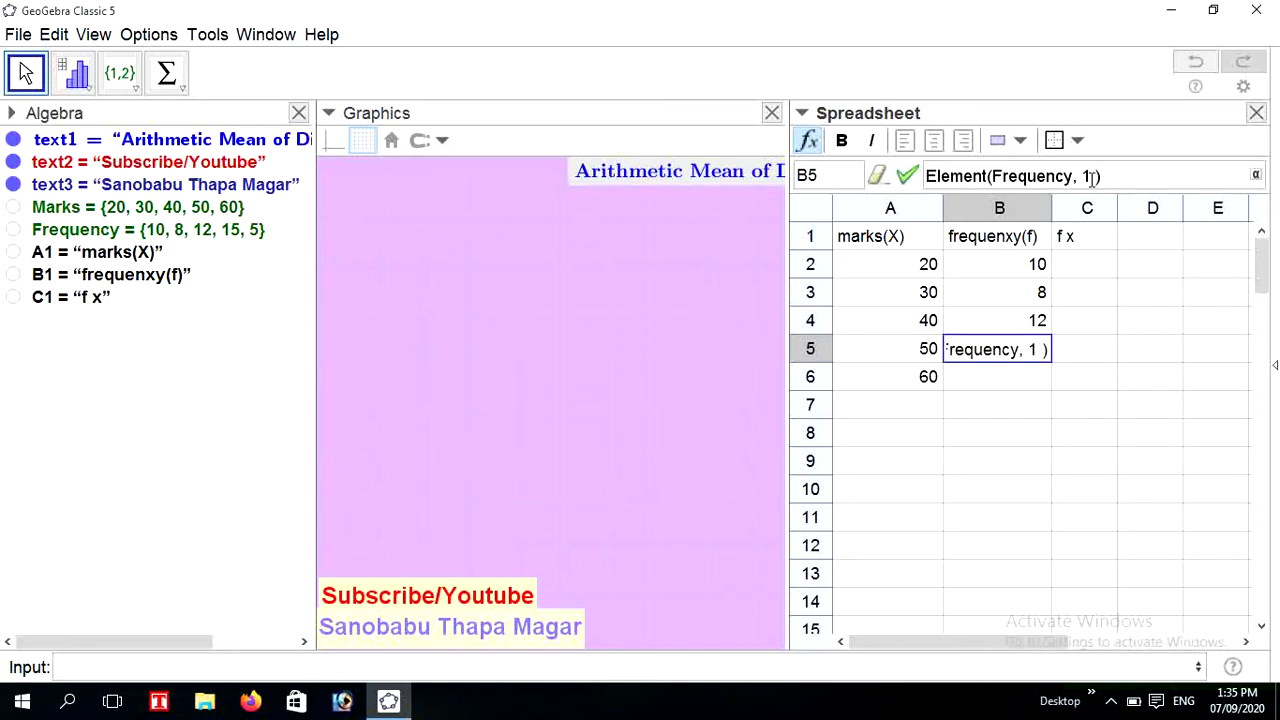
pyautogui.click(1090, 177)
pyautogui.press('BackSpace')
pyautogui.write('4')
pyautogui.press('Return')
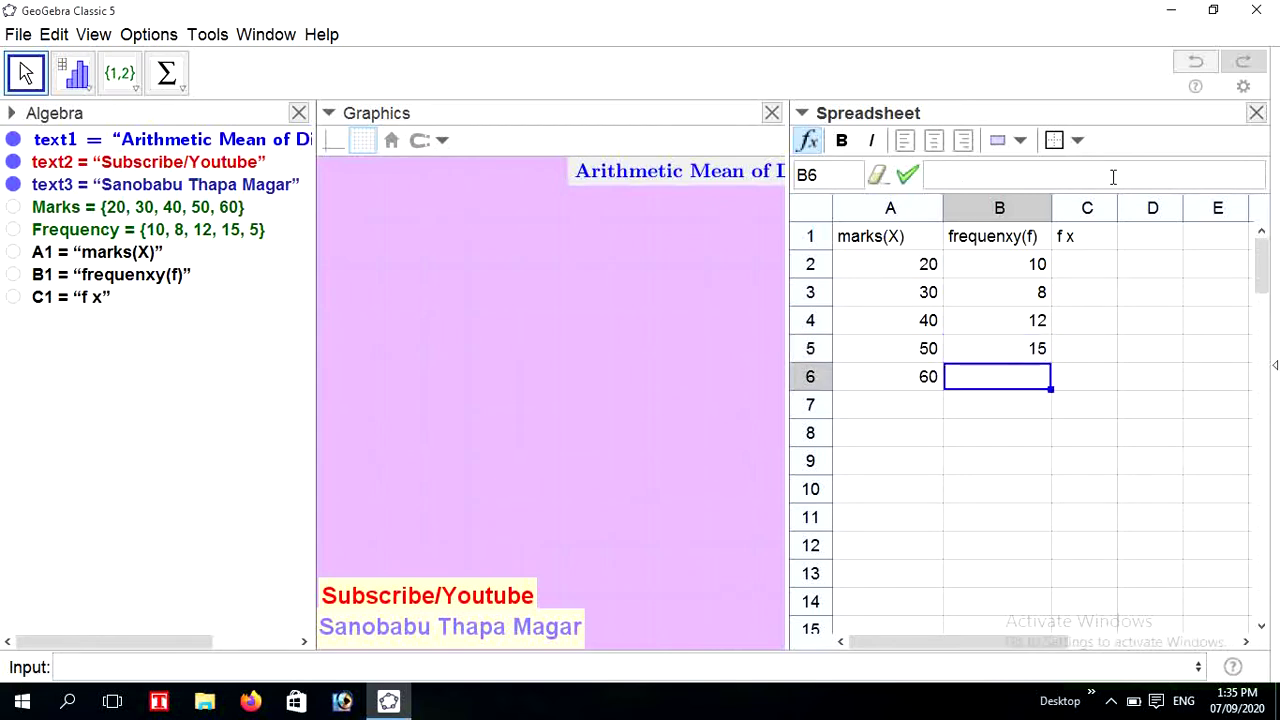
# - Enter the formula Element(Frequency, 5) in cell B6 from the copied formula text, then clear the cell selection
pyautogui.click(995, 174)
pyautogui.hotkey('ctrl', 'v')
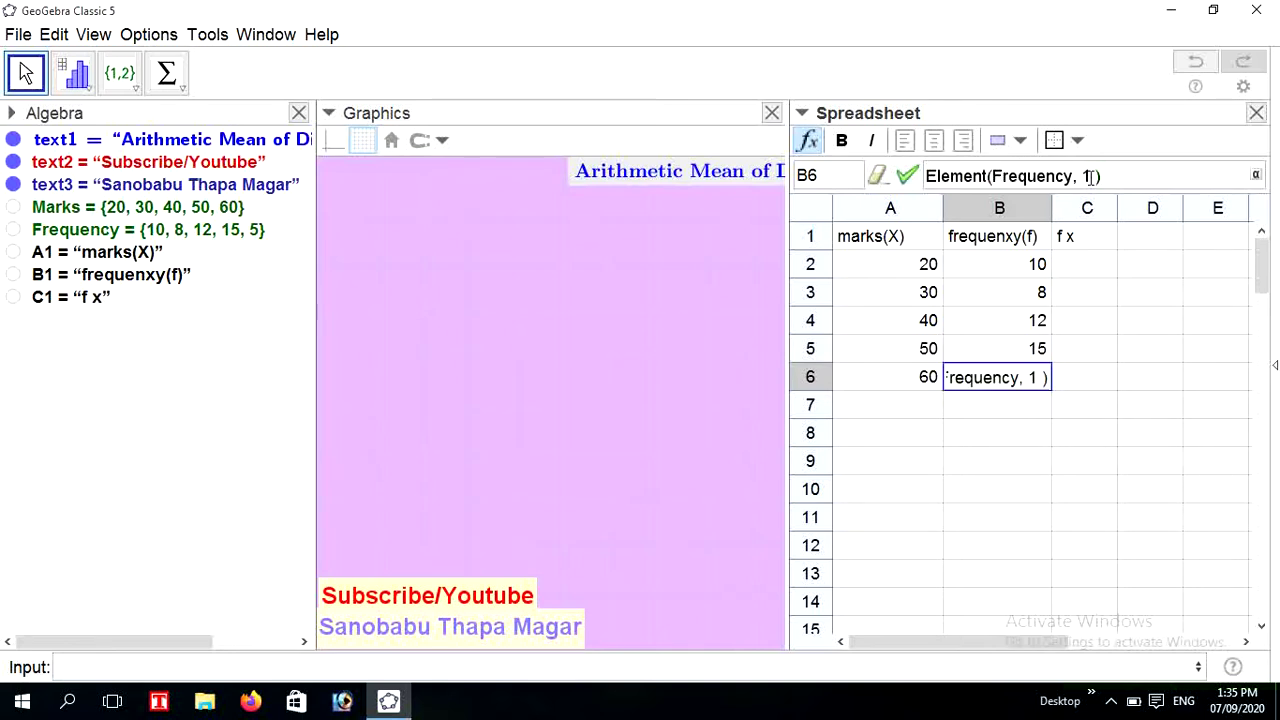
pyautogui.press('BackSpace')
pyautogui.write('5')
pyautogui.press('Return')
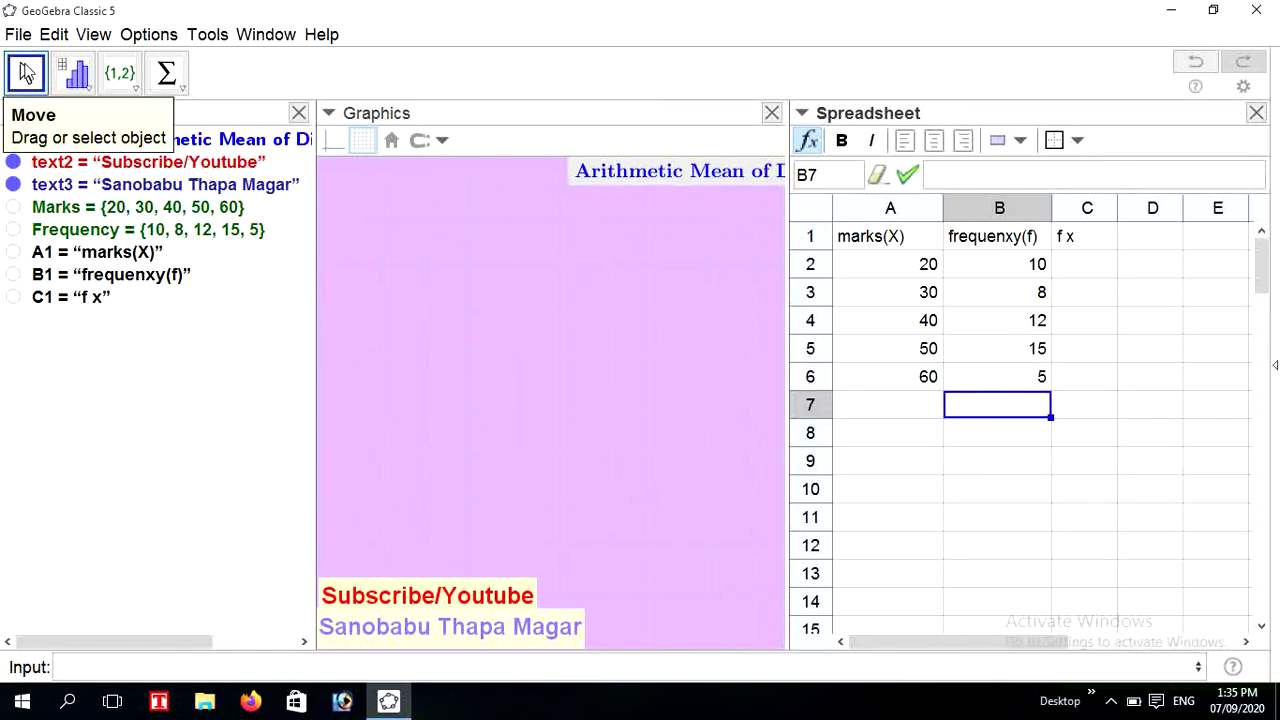
pyautogui.click(750, 455)
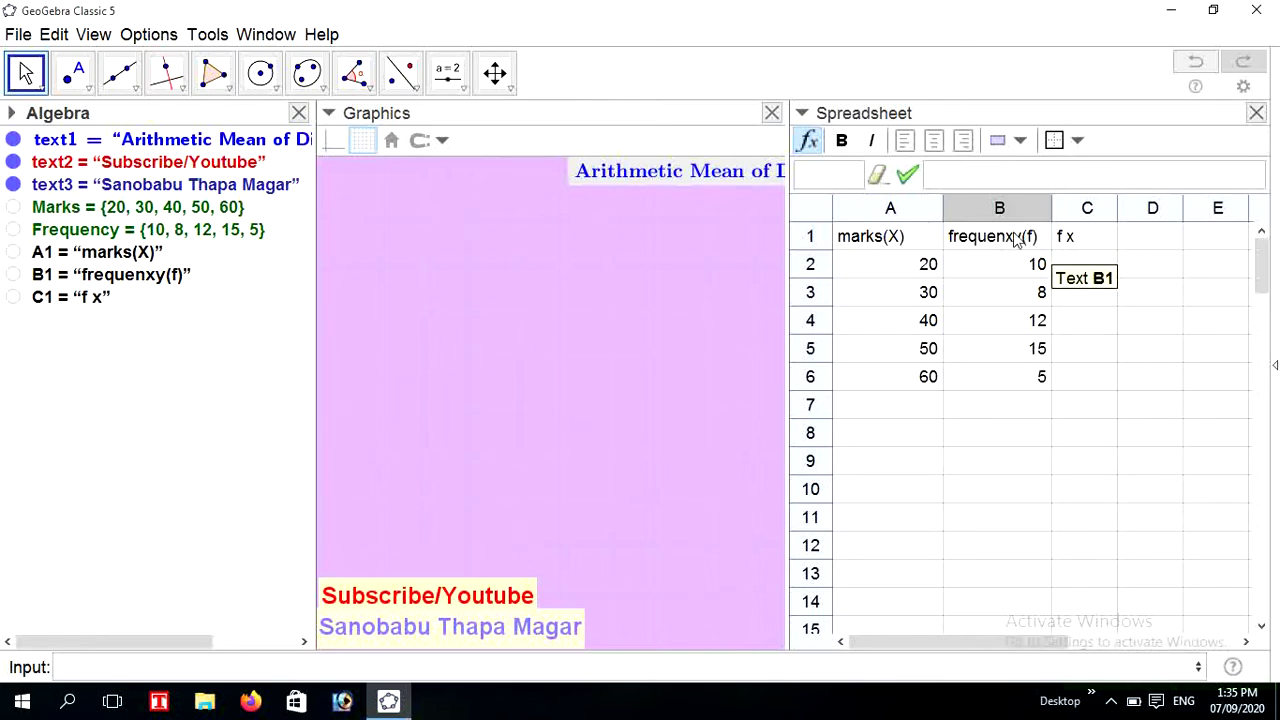
# - Correct the spelling of the heading in cell B1 to frequency(f)
pyautogui.click(1012, 240)
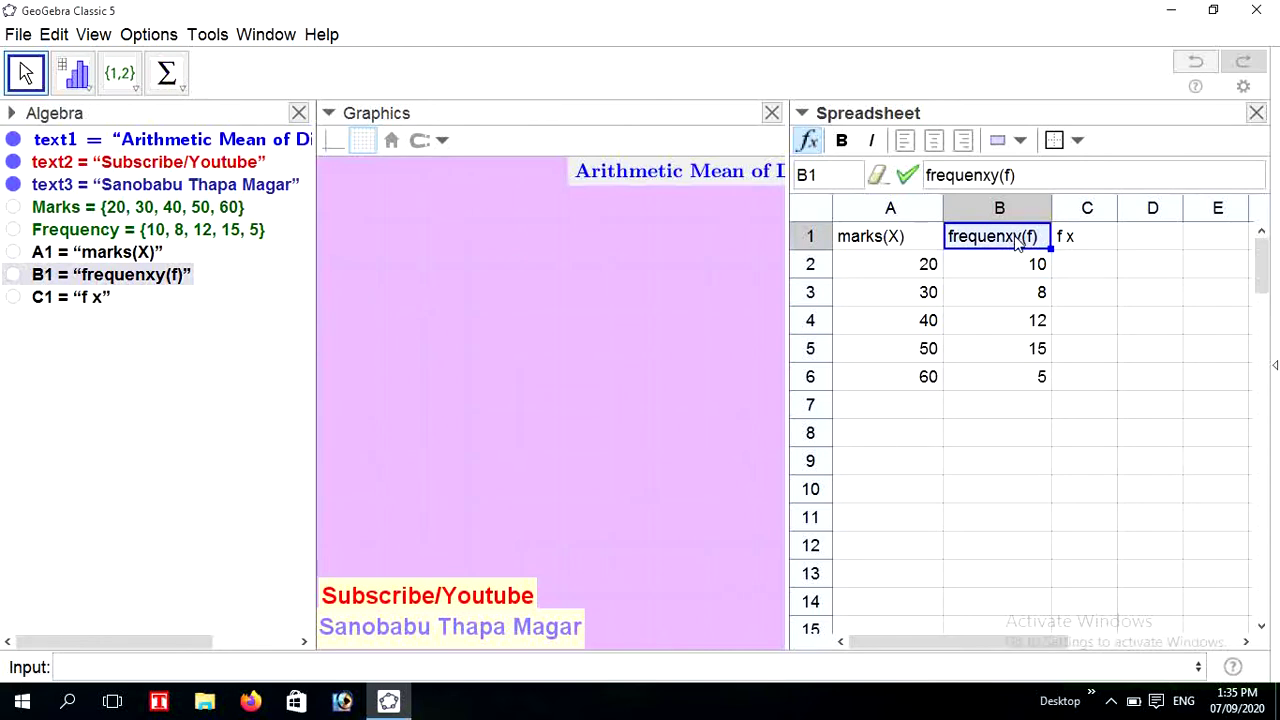
pyautogui.doubleClick(1012, 240)
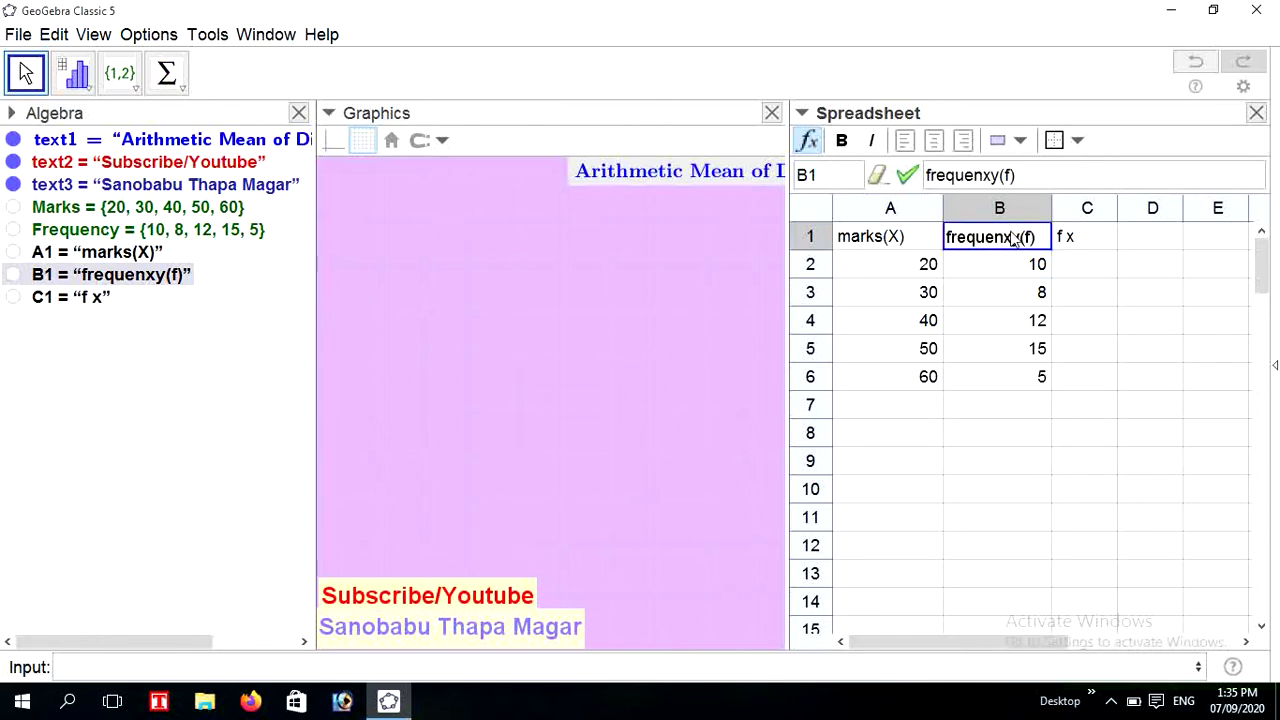
pyautogui.press('BackSpace')
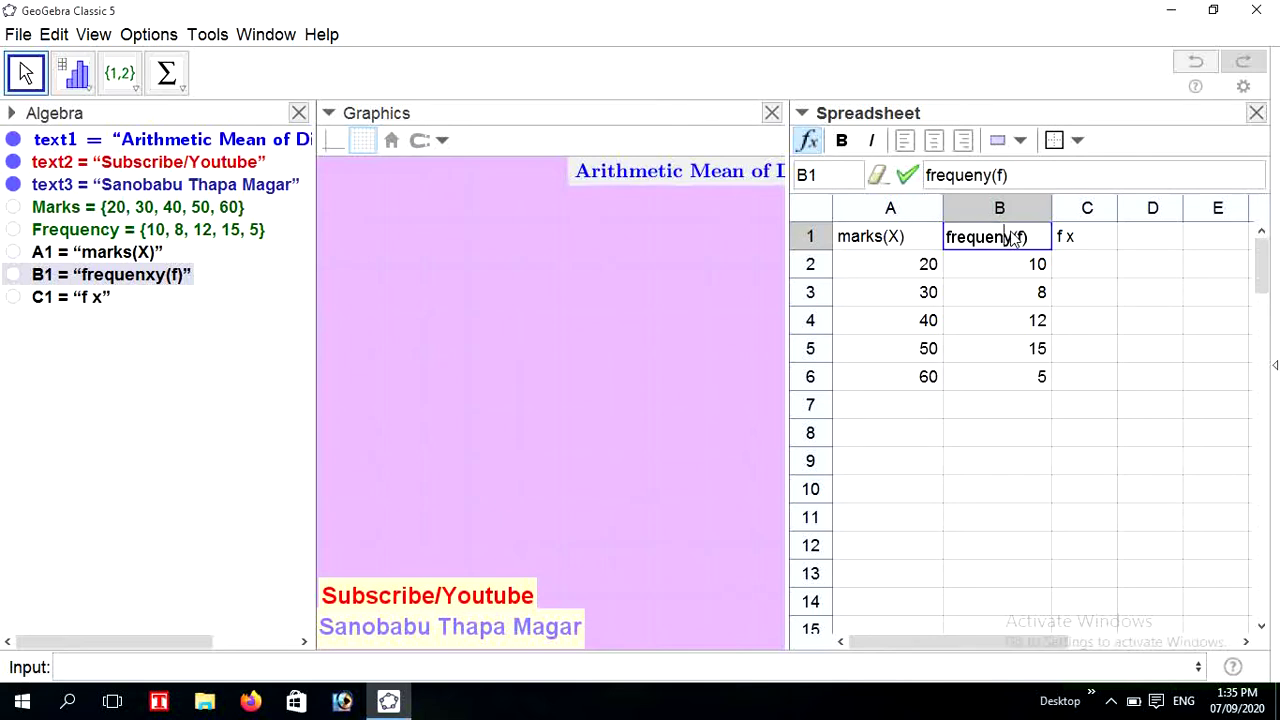
pyautogui.write('c')
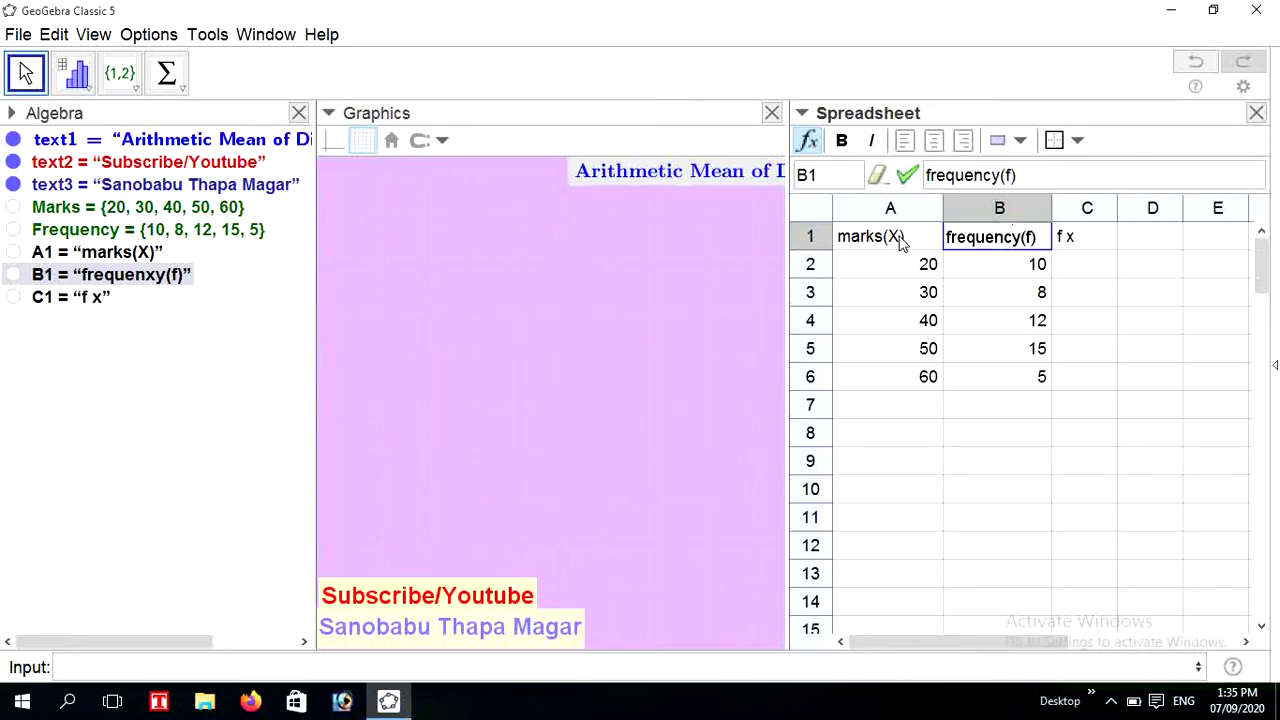
# - Change the heading in cell A1 to marks(x) with a lowercase x
pyautogui.doubleClick(897, 243)
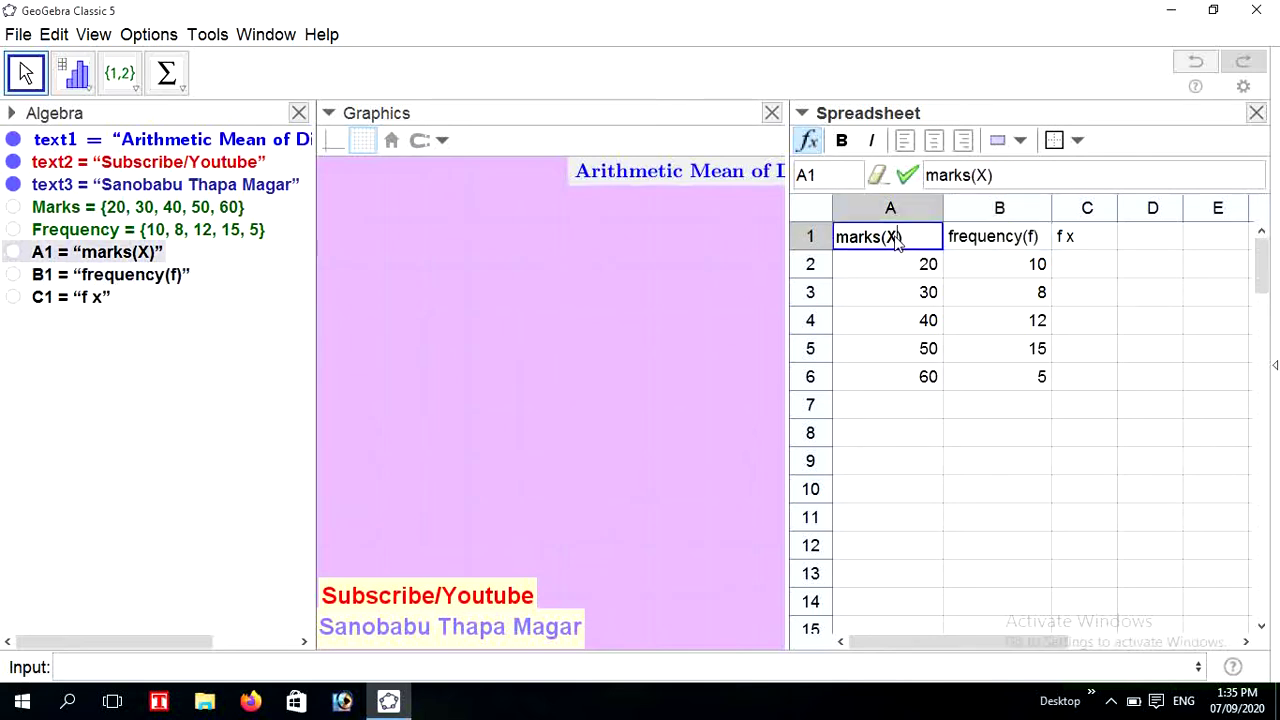
pyautogui.press('BackSpace')
pyautogui.write('x')
pyautogui.click(1086, 240)
# - Enter the formula = A2 * B2 in cell C2 and fill it down the f x column to C6
pyautogui.click(1069, 268)
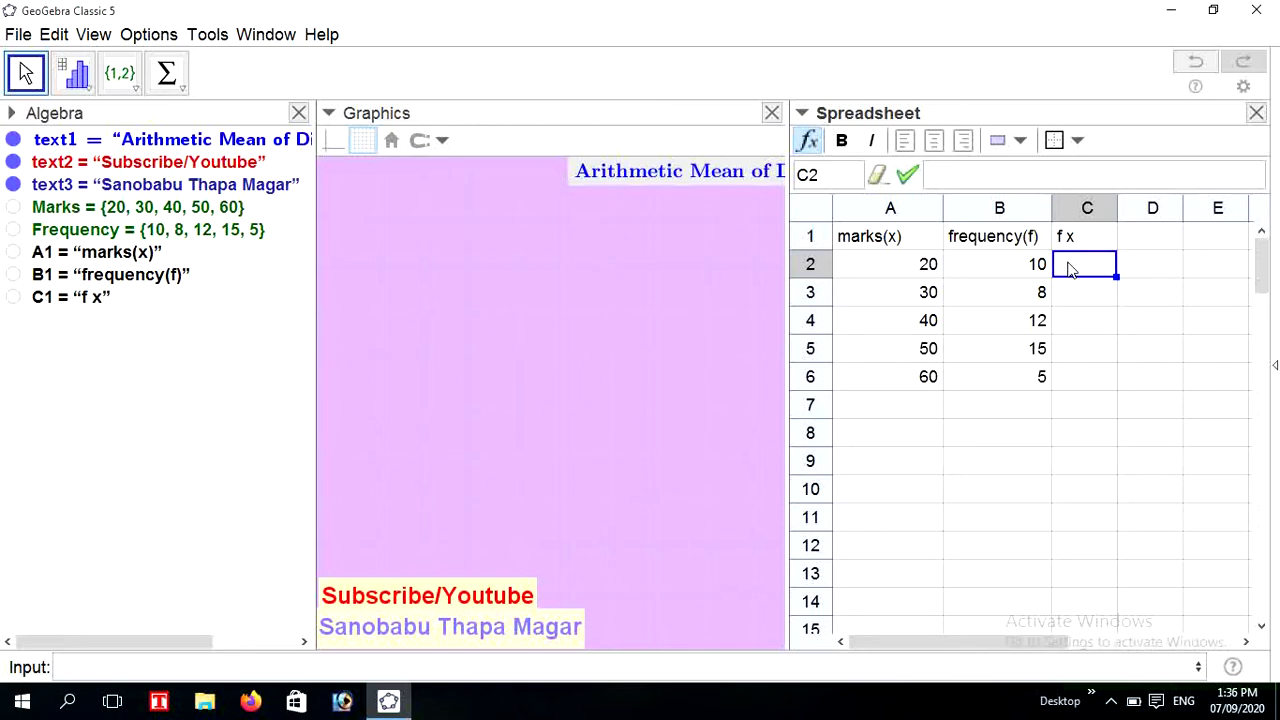
pyautogui.write('=')
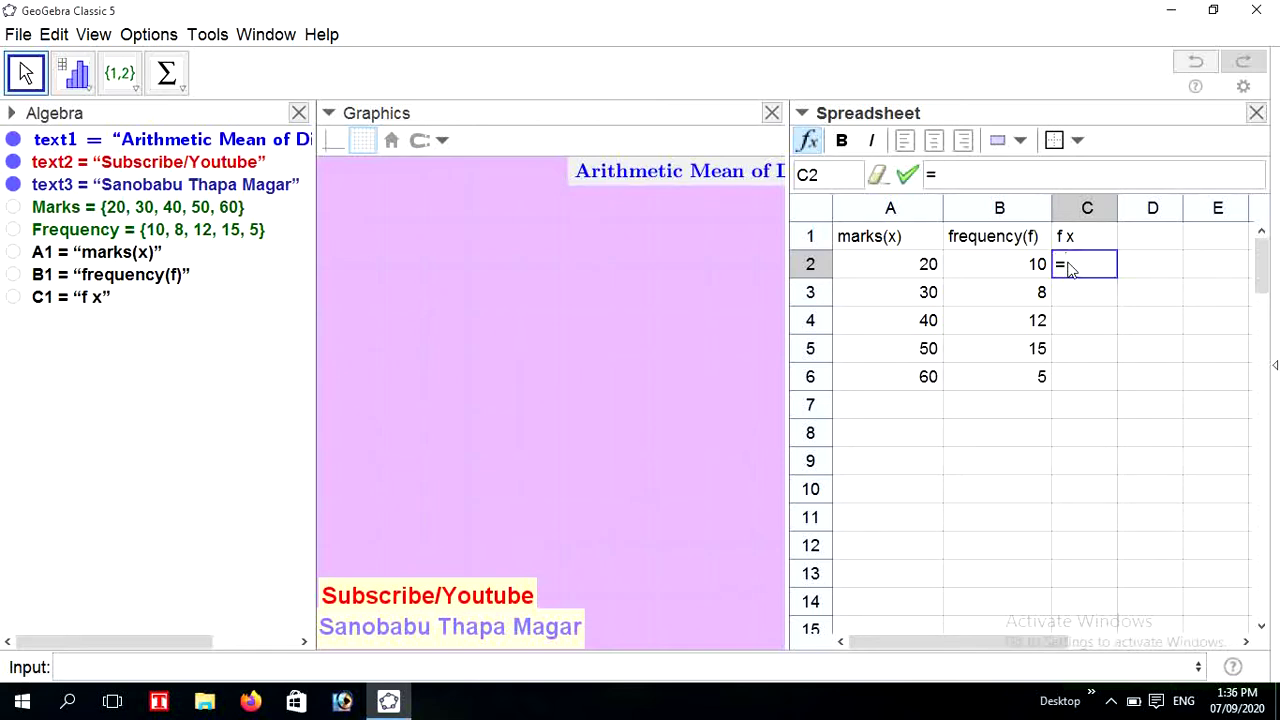
pyautogui.click(926, 263)
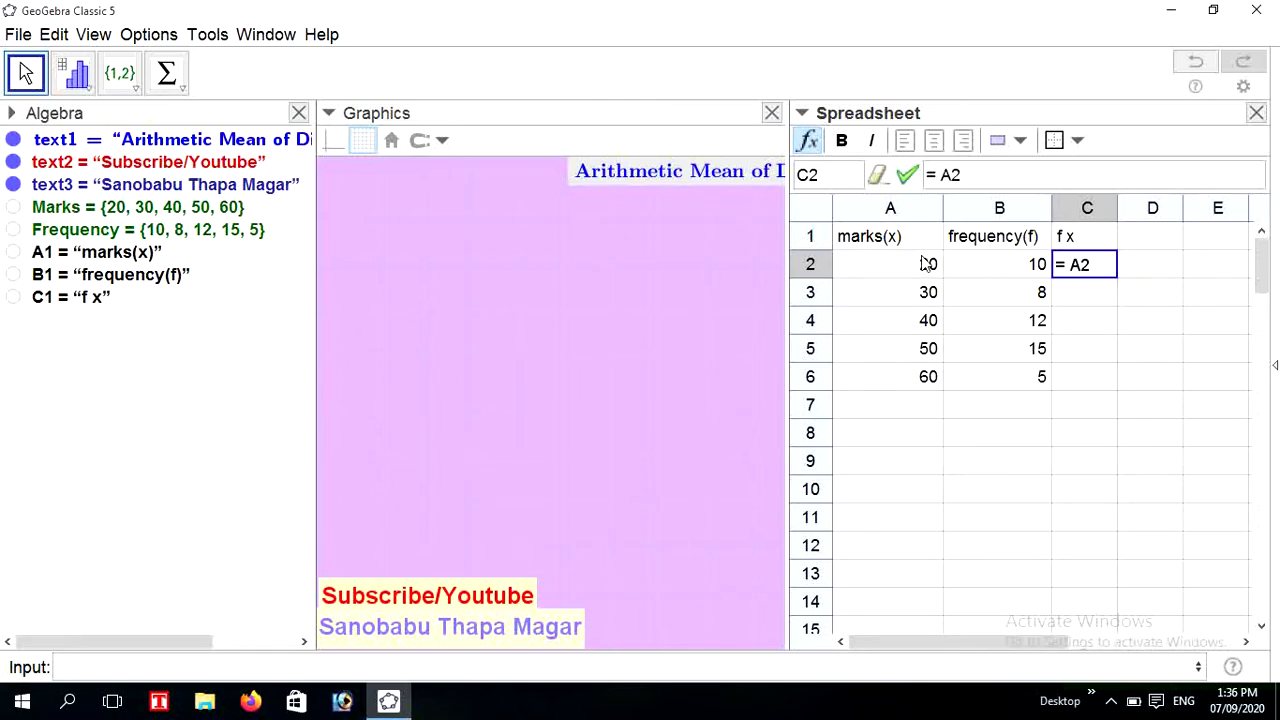
pyautogui.write('*')
pyautogui.click(1035, 267)
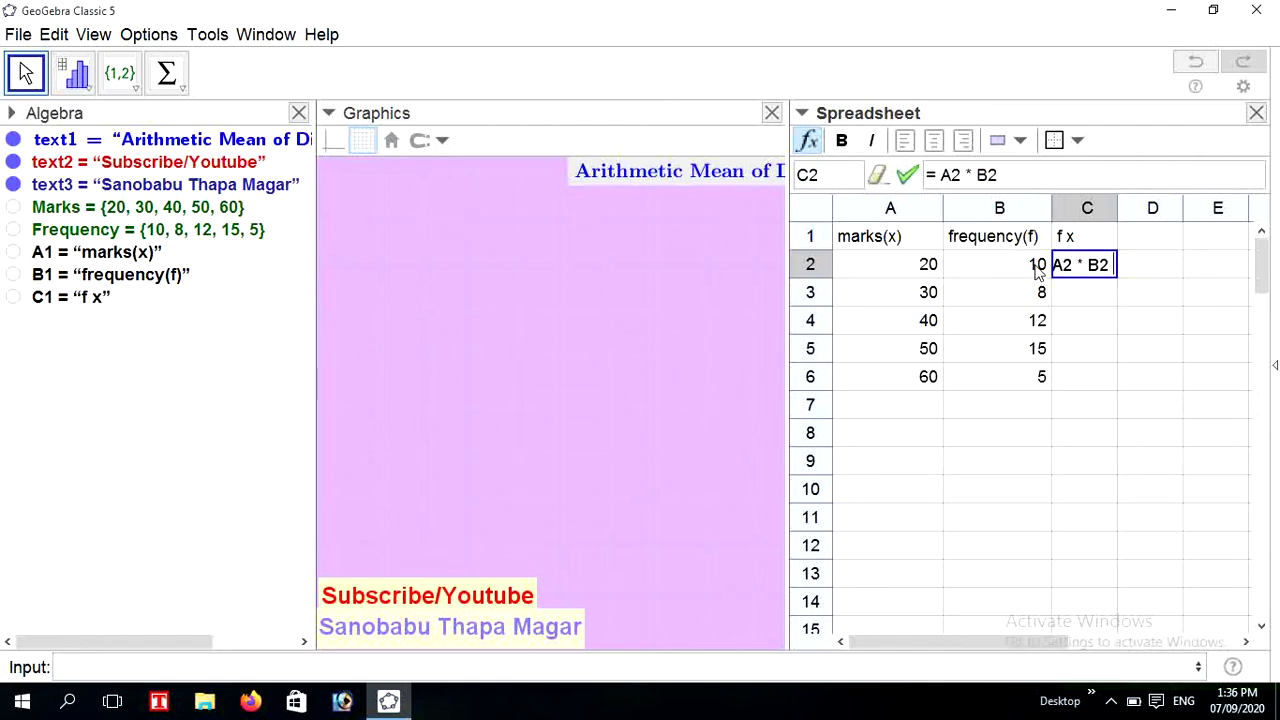
pyautogui.press('Return')
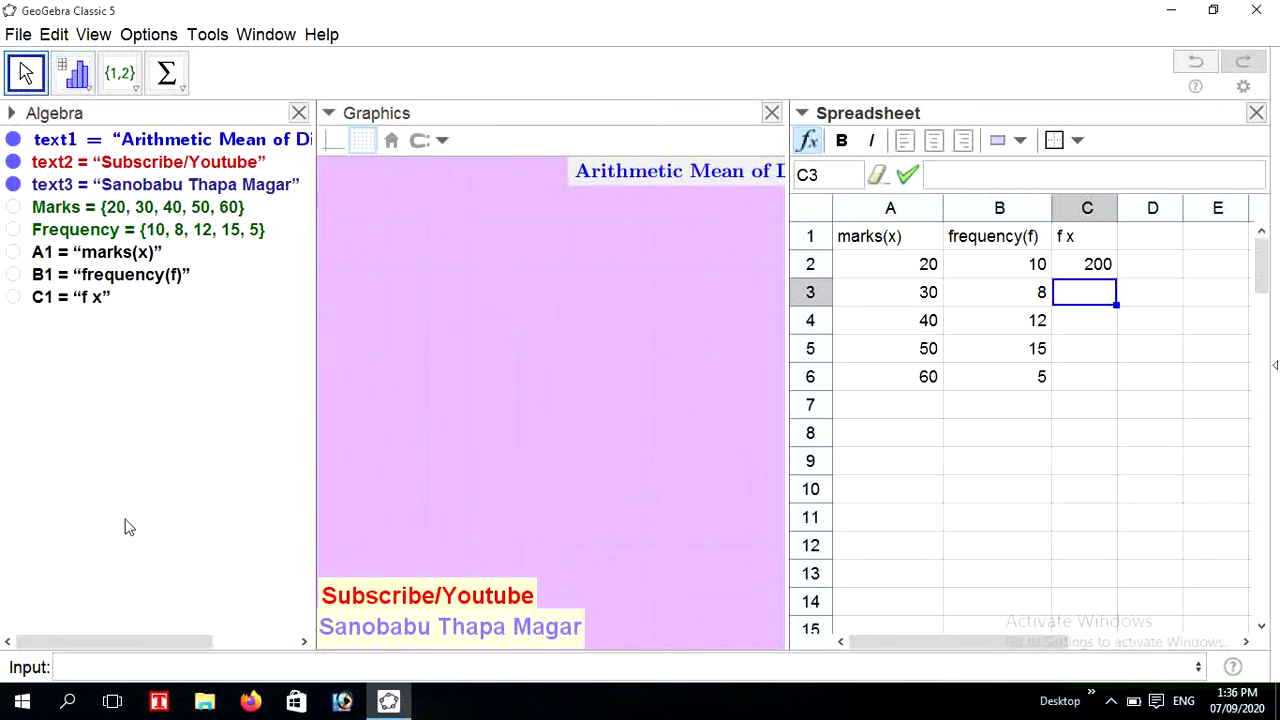
pyautogui.click(1095, 266)
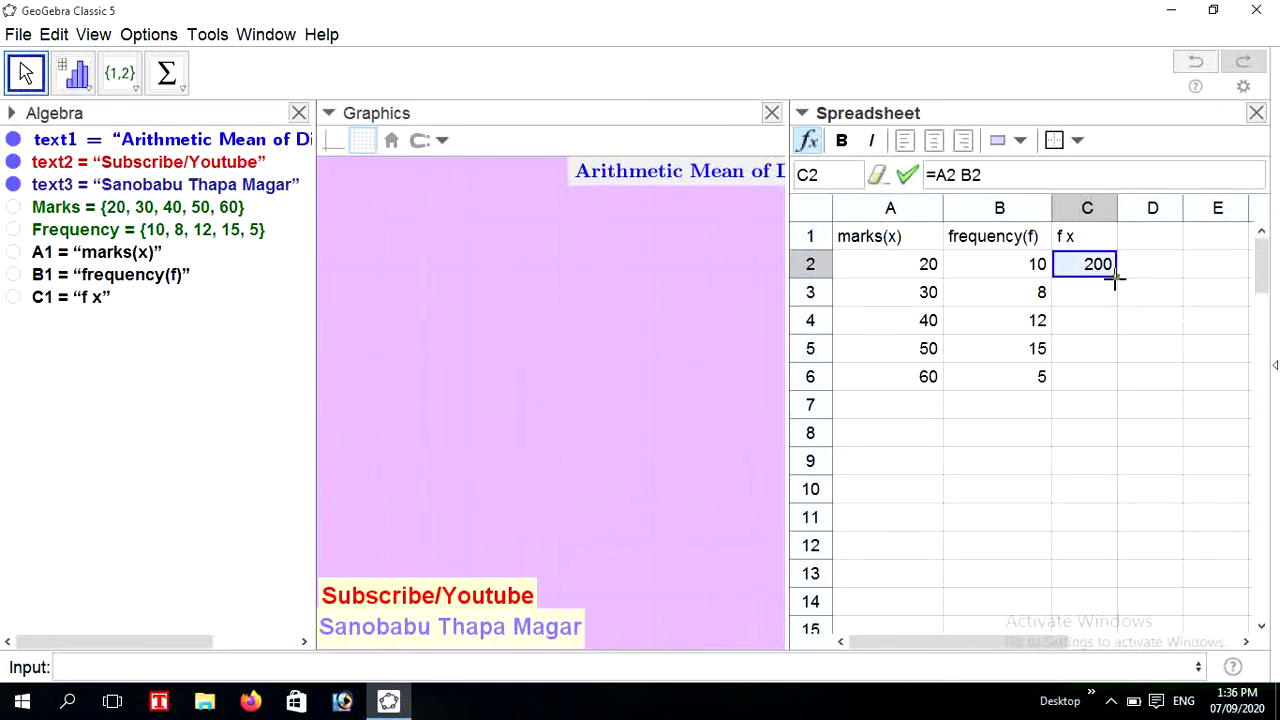
pyautogui.moveTo(1115, 279); pyautogui.dragTo(1110, 378)
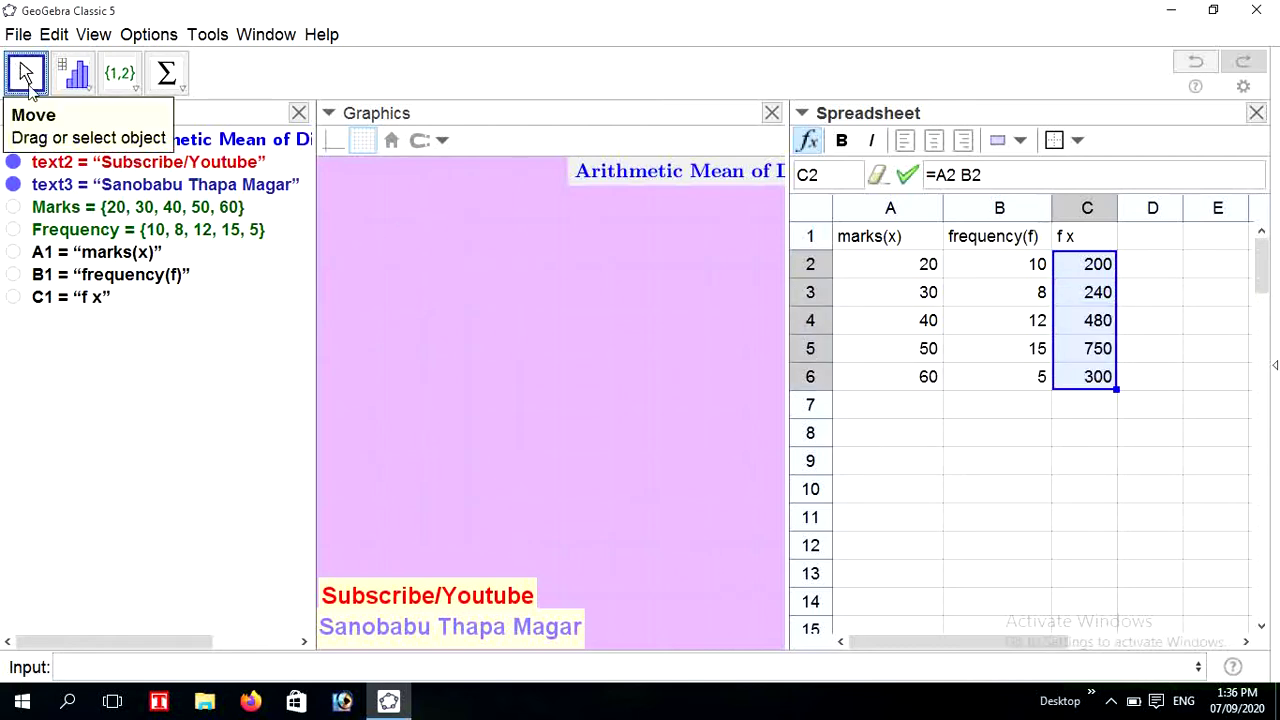
# - Enter the row label Sum in cell A7 below the marks values
pyautogui.click(155, 563)
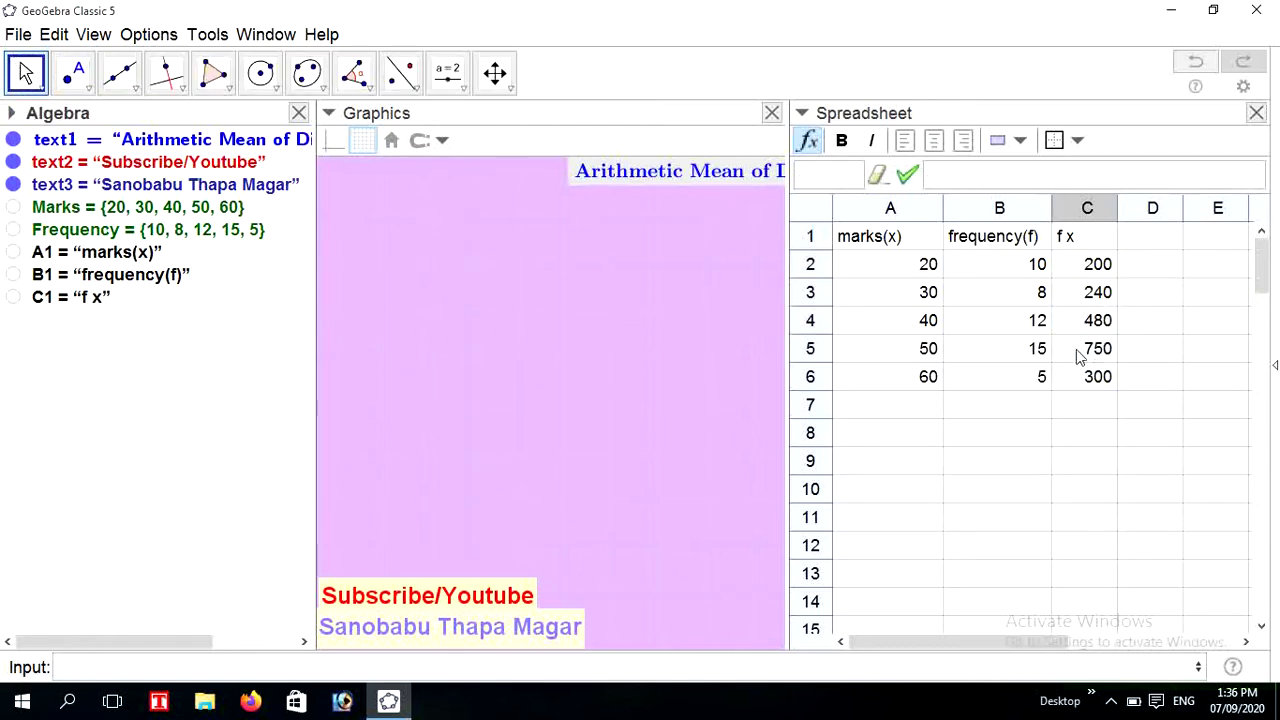
pyautogui.click(905, 404)
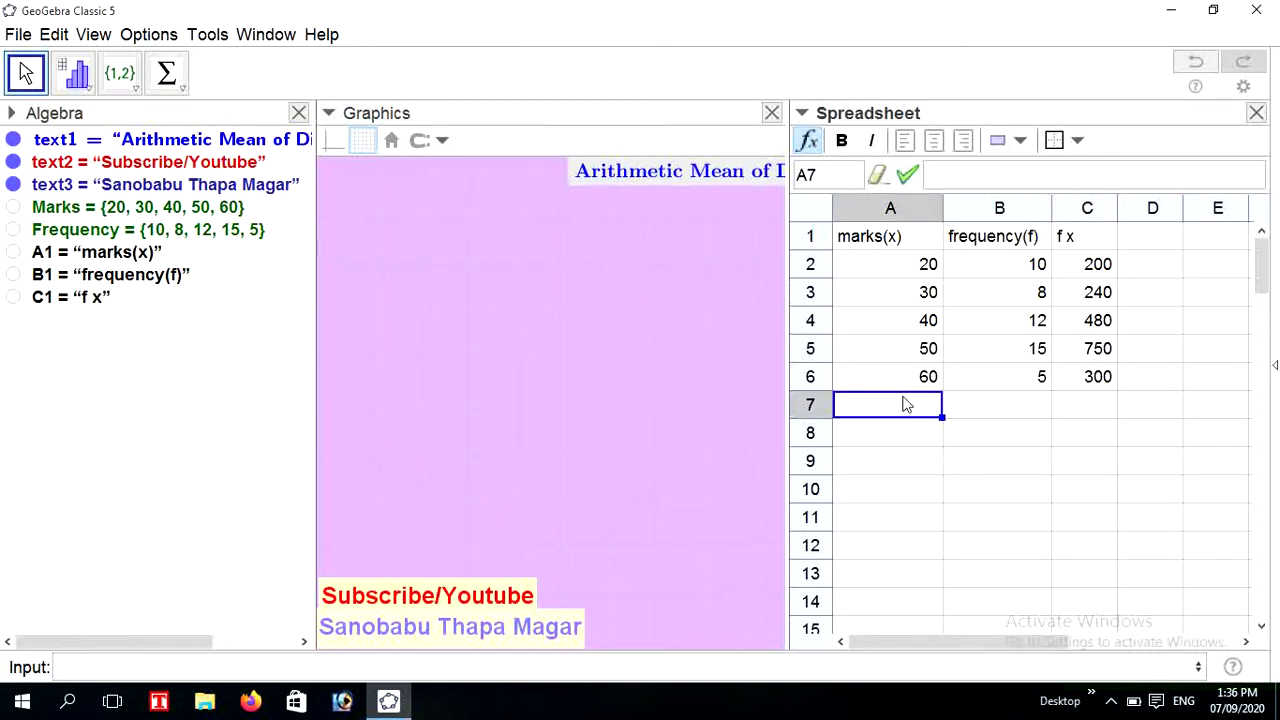
pyautogui.write('Sum')
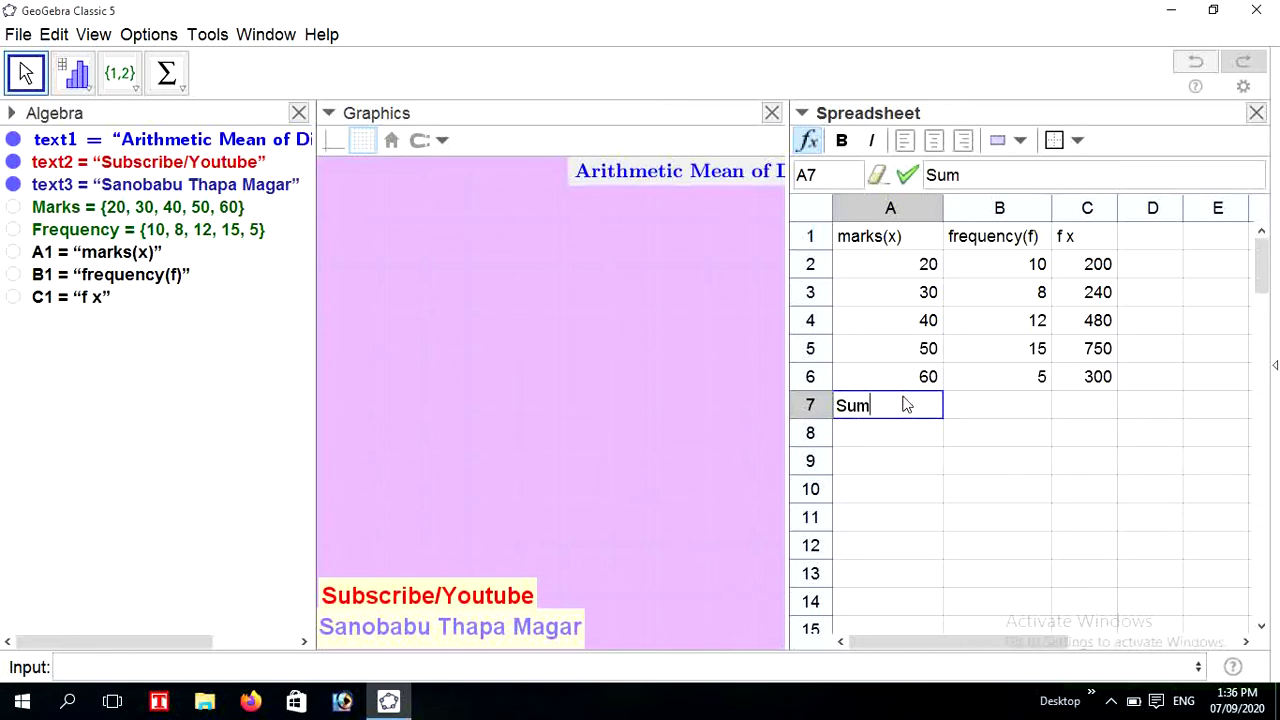
# - Total the frequency column in cell B7 with the formula = B2 + B3 + B4 + B5 + B6
pyautogui.click(985, 410)
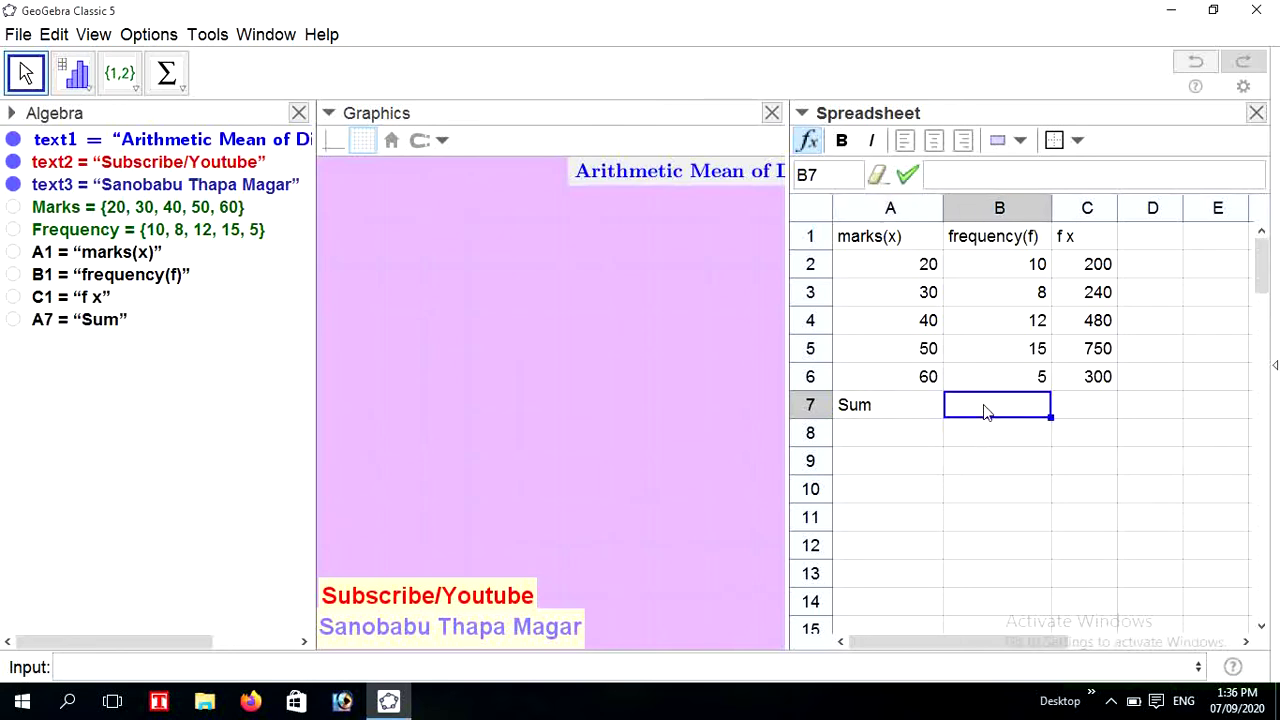
pyautogui.doubleClick(985, 410)
pyautogui.write('=')
pyautogui.click(1020, 264)
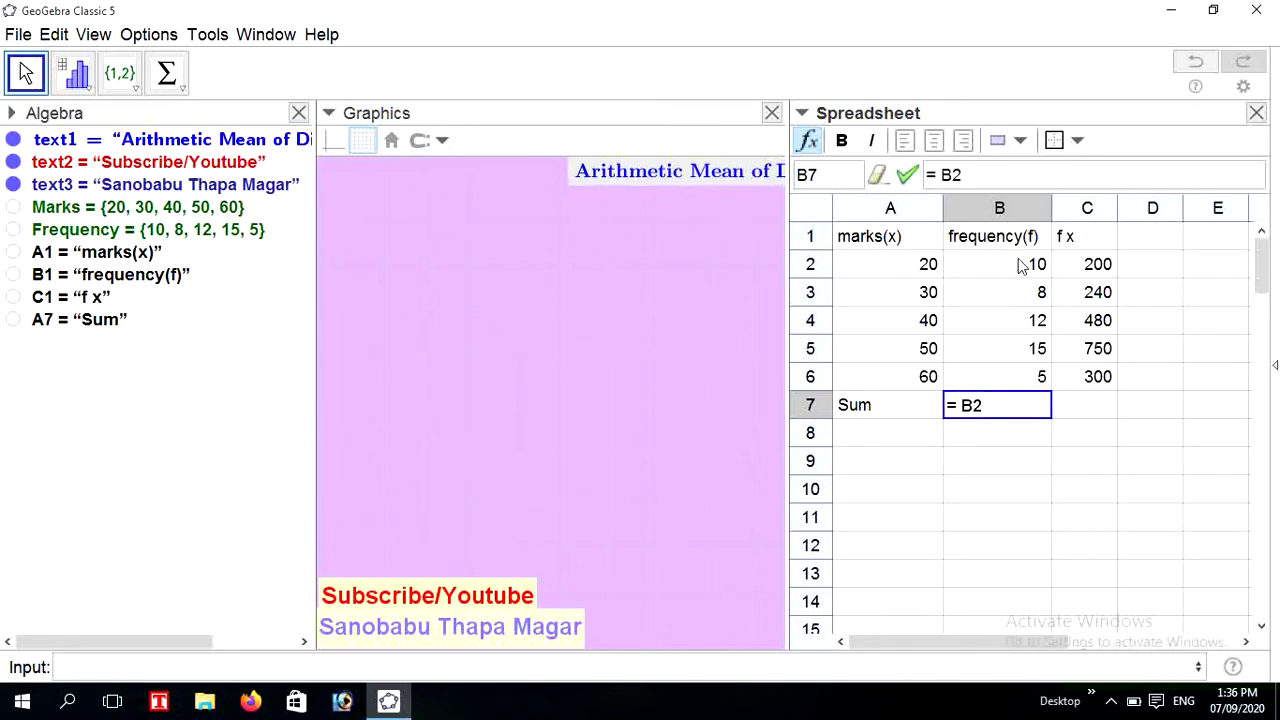
pyautogui.write('+')
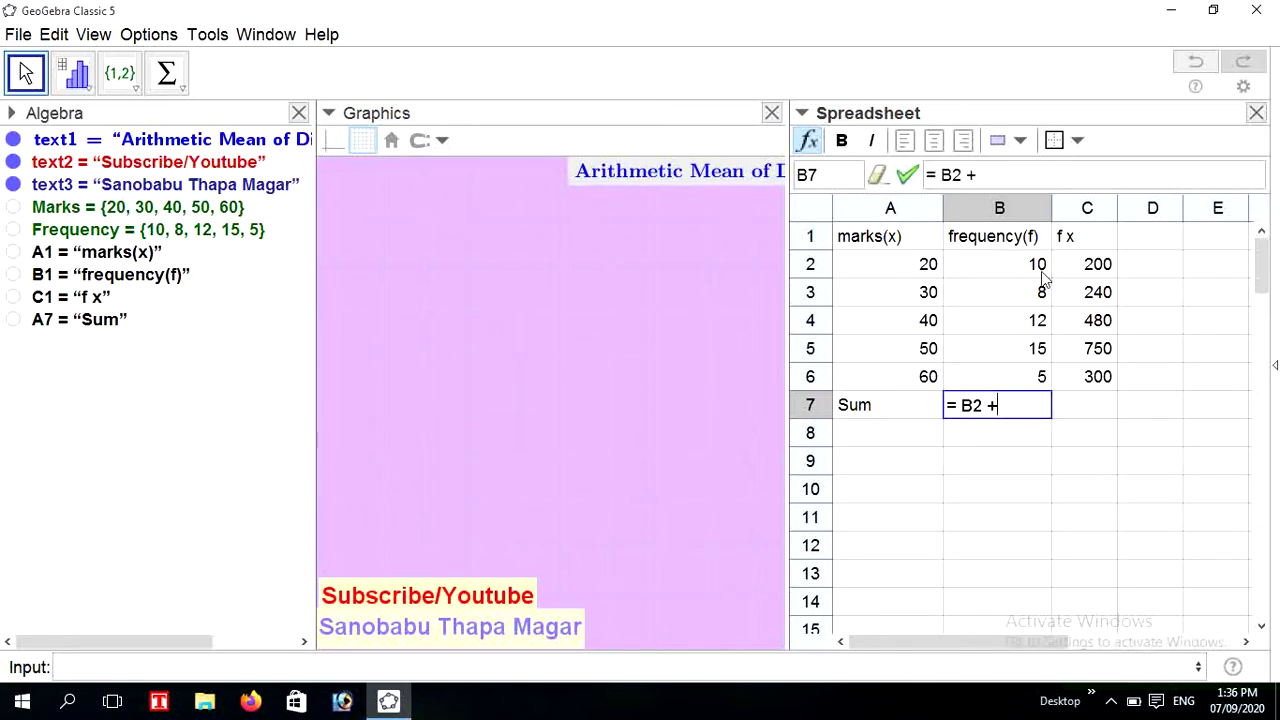
pyautogui.click(1040, 290)
pyautogui.write('+')
pyautogui.click(1035, 328)
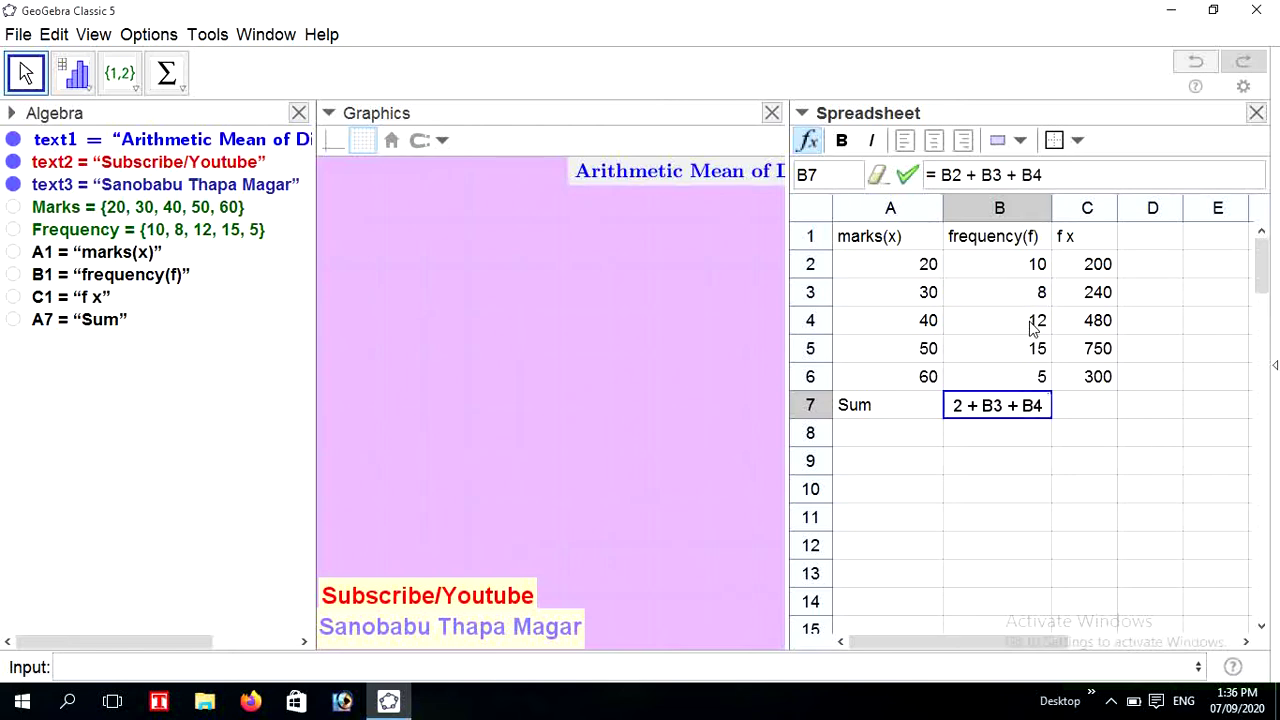
pyautogui.write('+')
pyautogui.click(1030, 352)
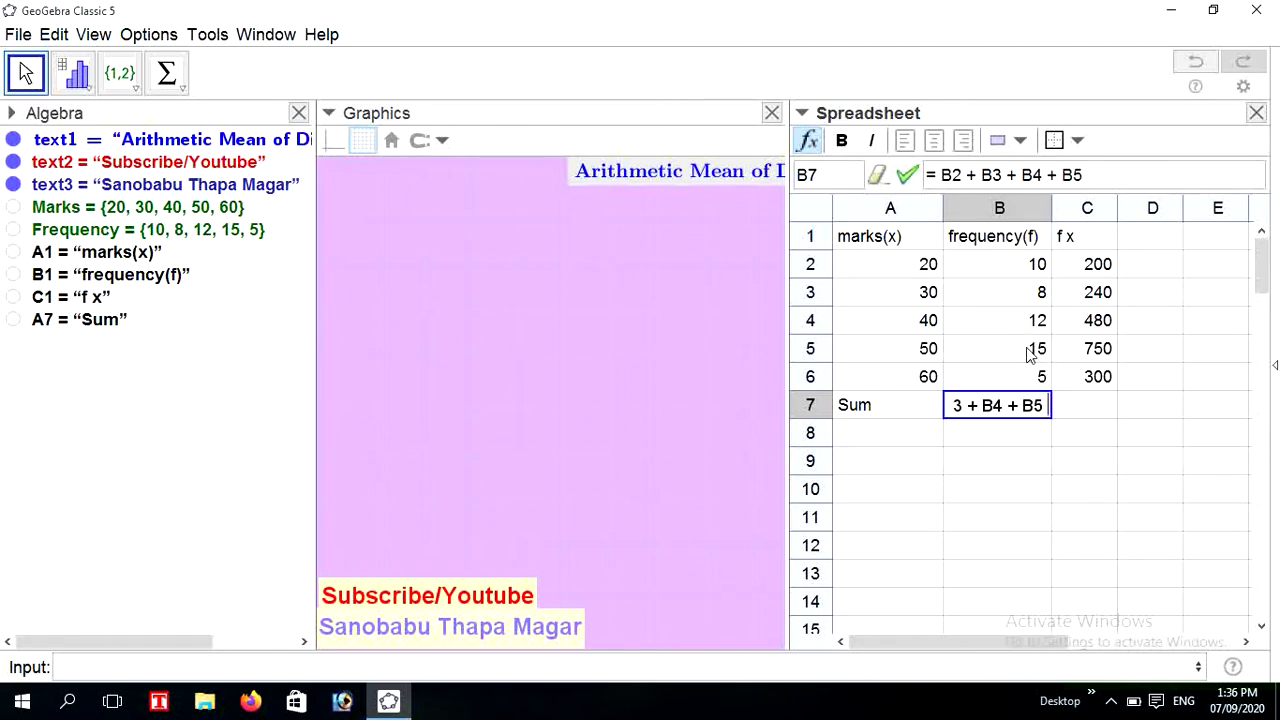
pyautogui.write('+')
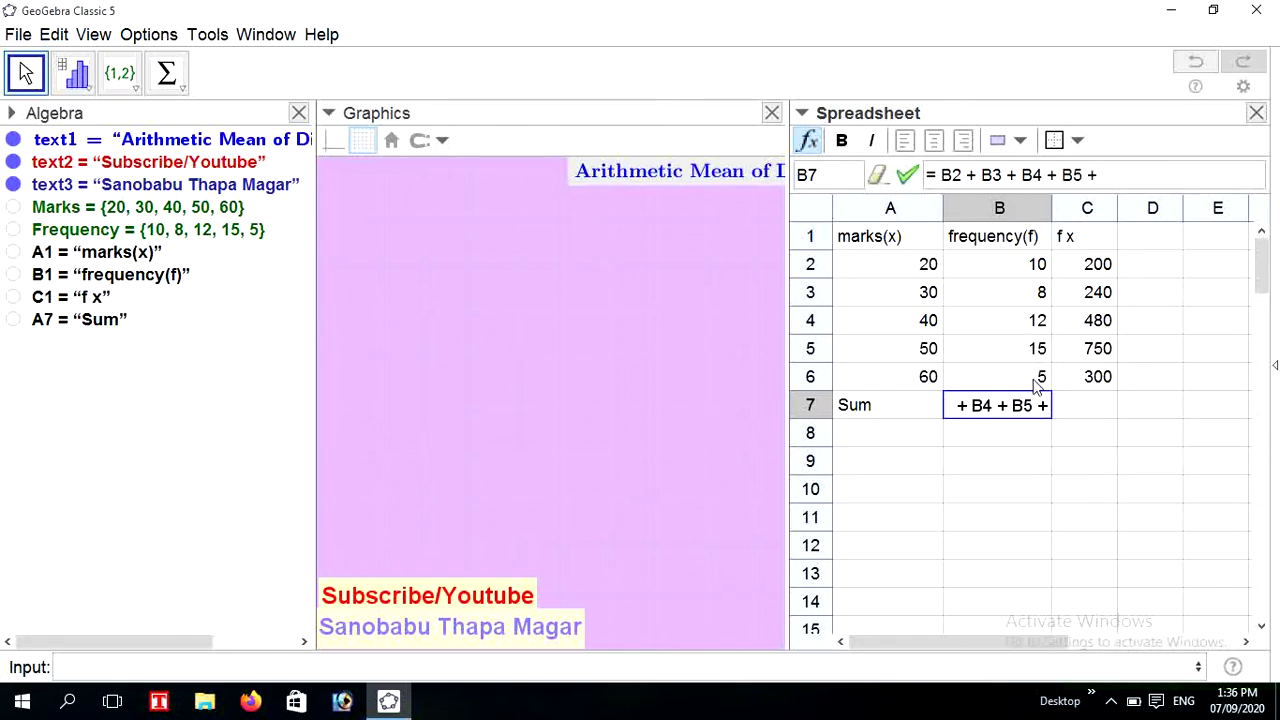
pyautogui.click(1037, 381)
pyautogui.press('Return')
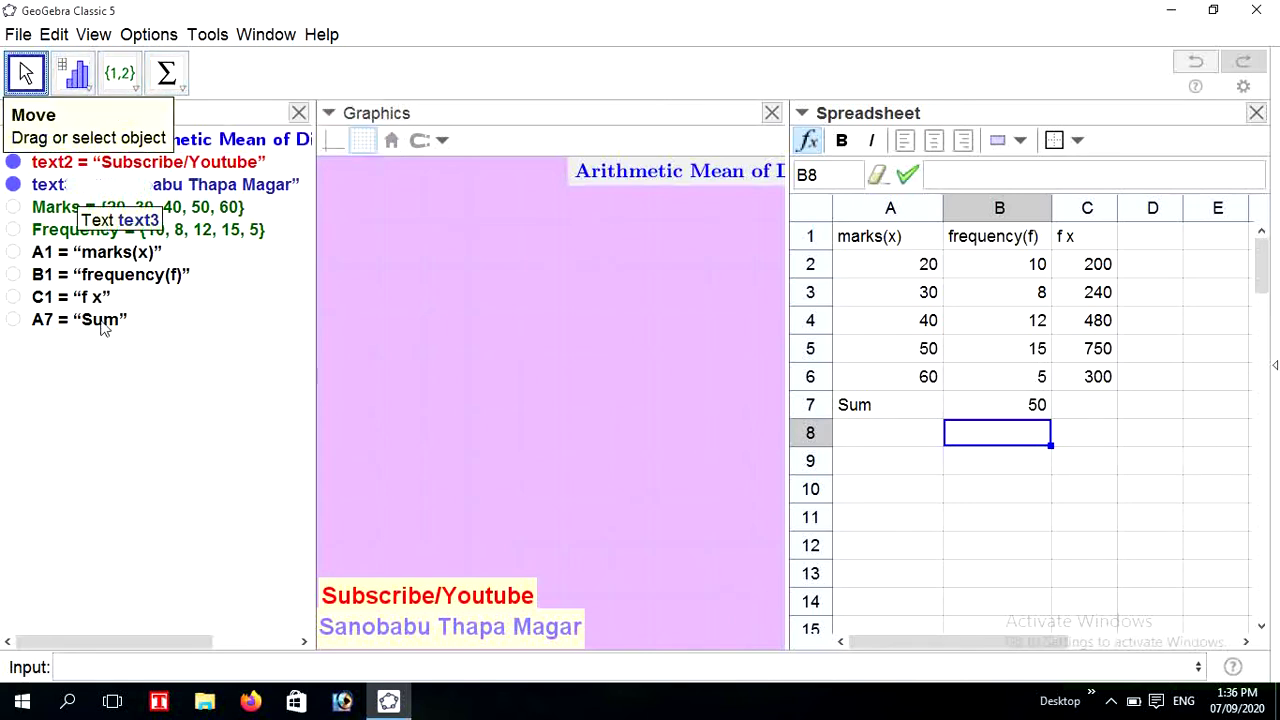
pyautogui.click(119, 601)
# - Try to total the f x column in cell C7 with the formula = C2 C3 C4 C5 C6
pyautogui.click(1077, 410)
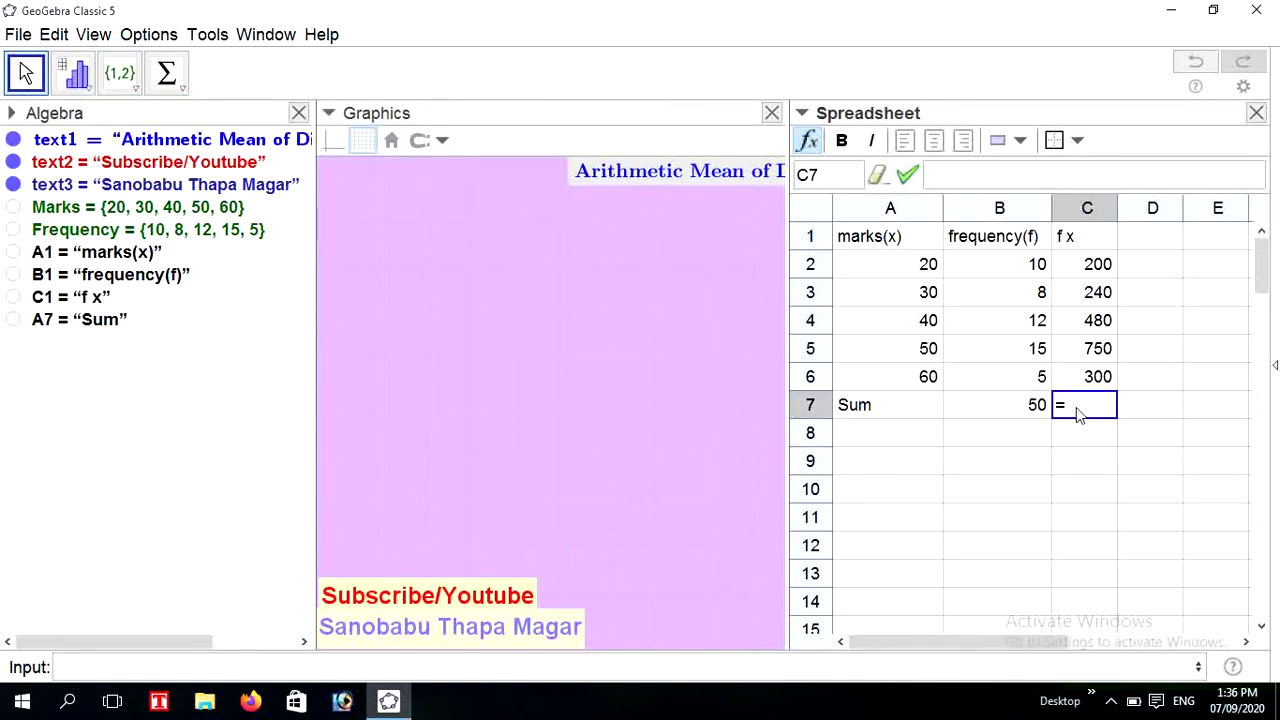
pyautogui.write('=')
pyautogui.click(1090, 275)
pyautogui.click(1090, 293)
pyautogui.click(1090, 322)
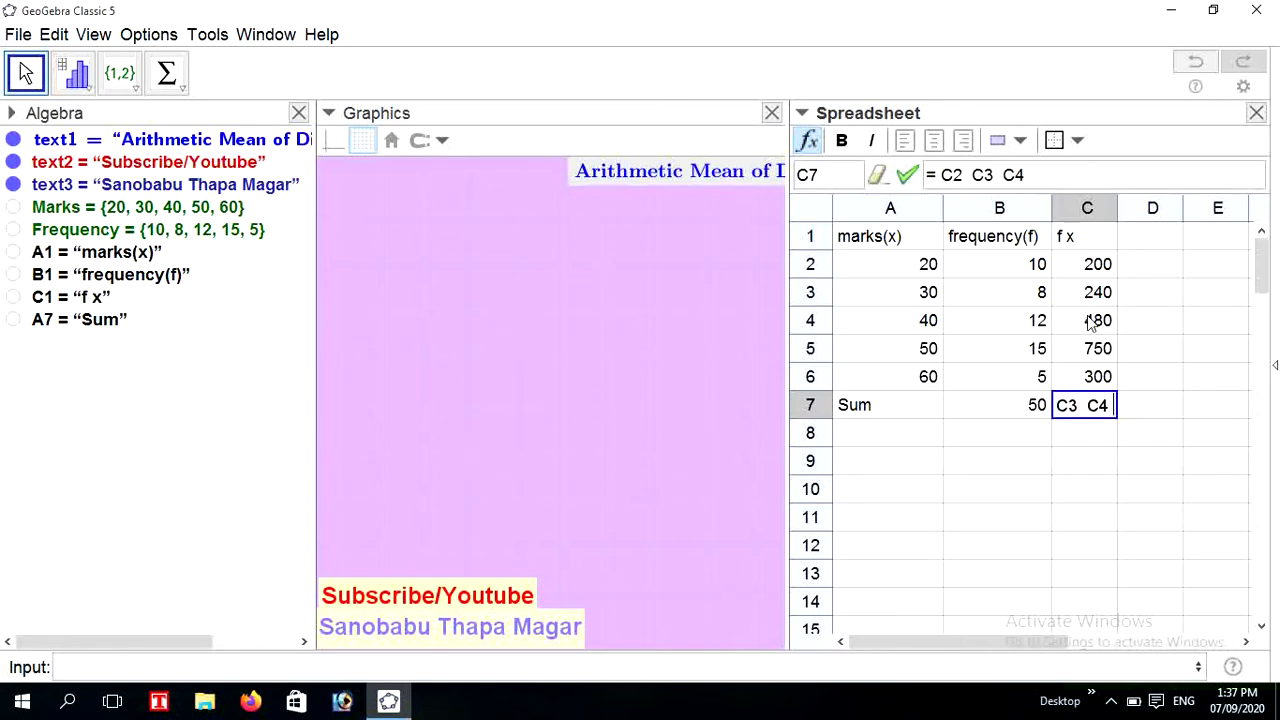
pyautogui.click(1090, 347)
pyautogui.click(1098, 386)
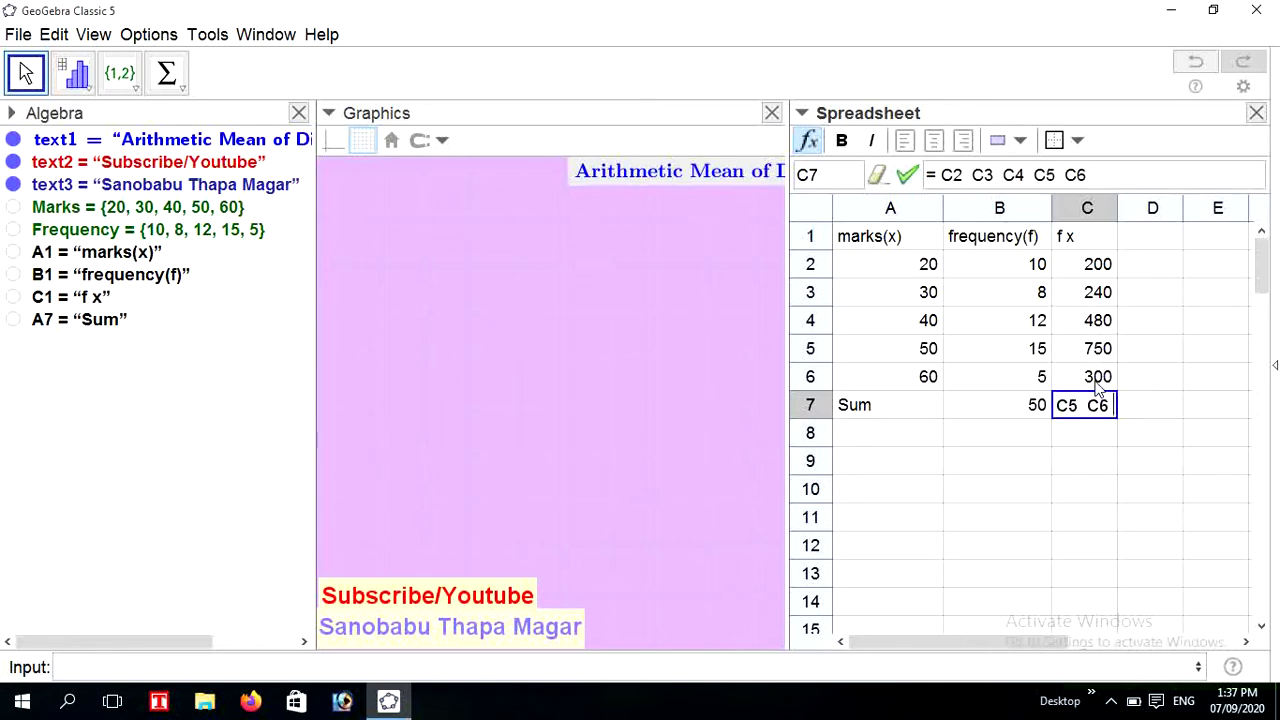
pyautogui.press('Return')
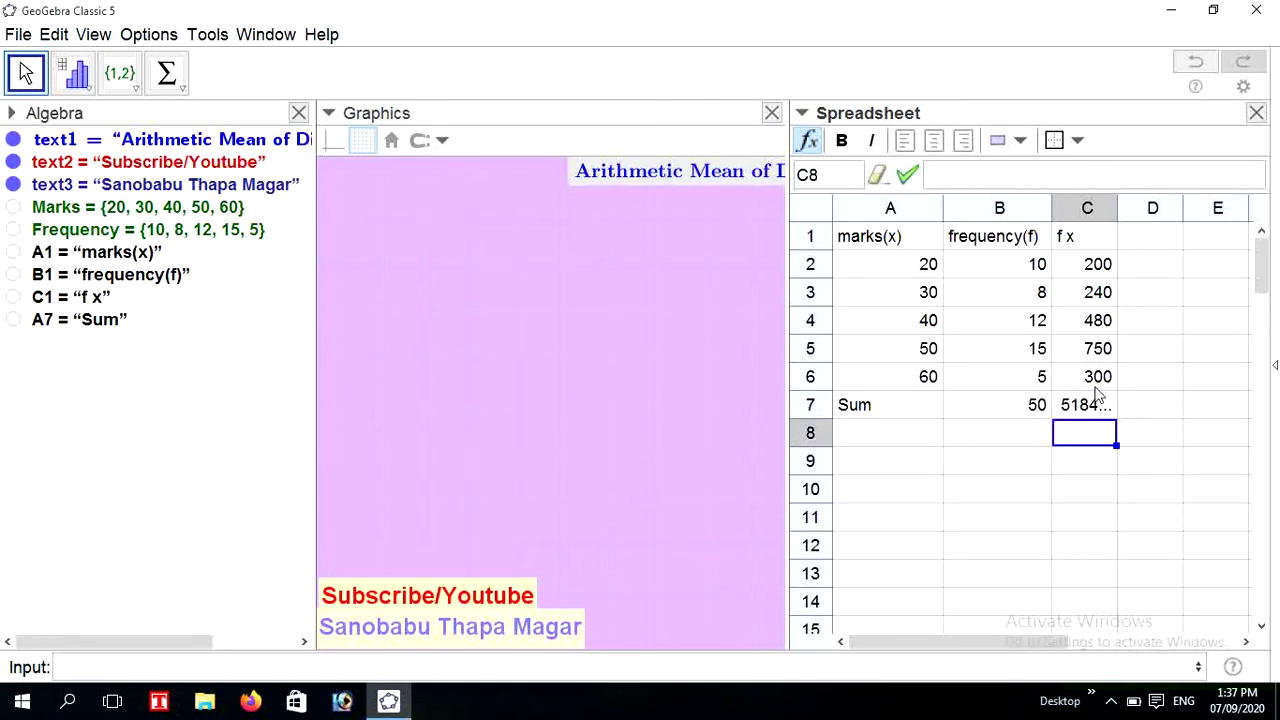
# - Replace the formula in cell C7 with = C2 + C3 + C4 + C5 + C6 and clear the cell selection
pyautogui.click(1090, 408)
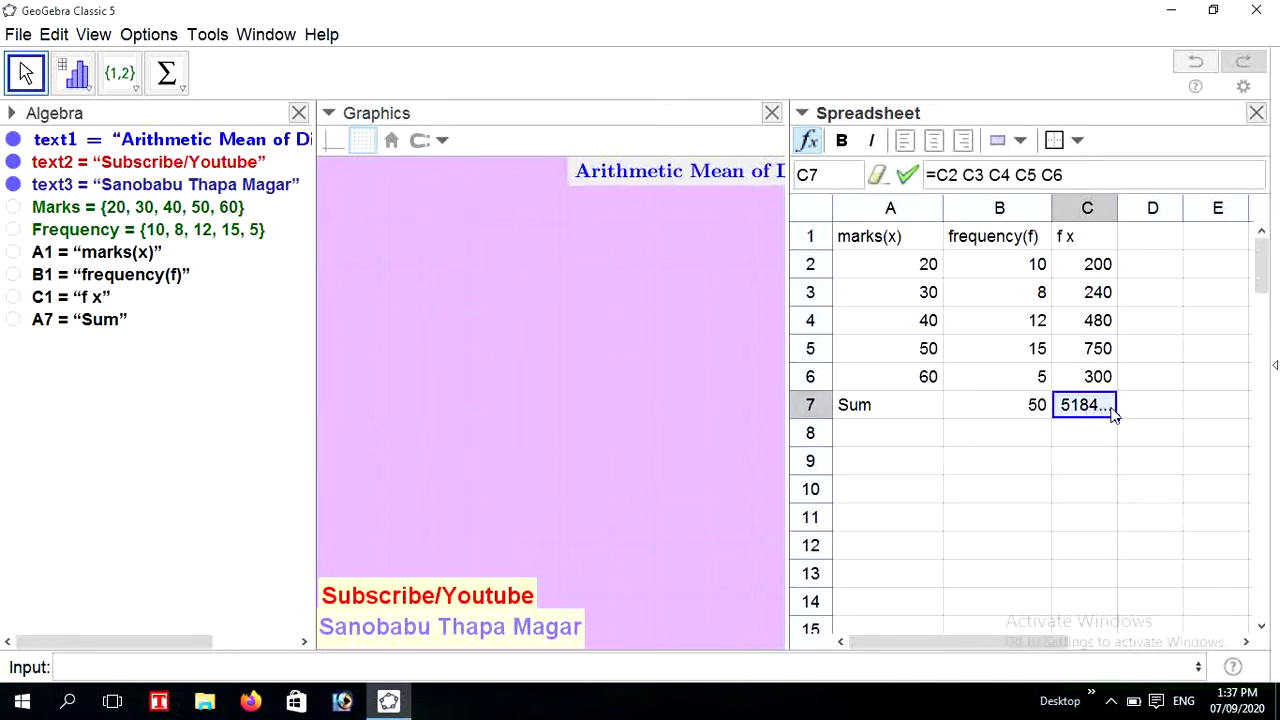
pyautogui.doubleClick(1105, 412)
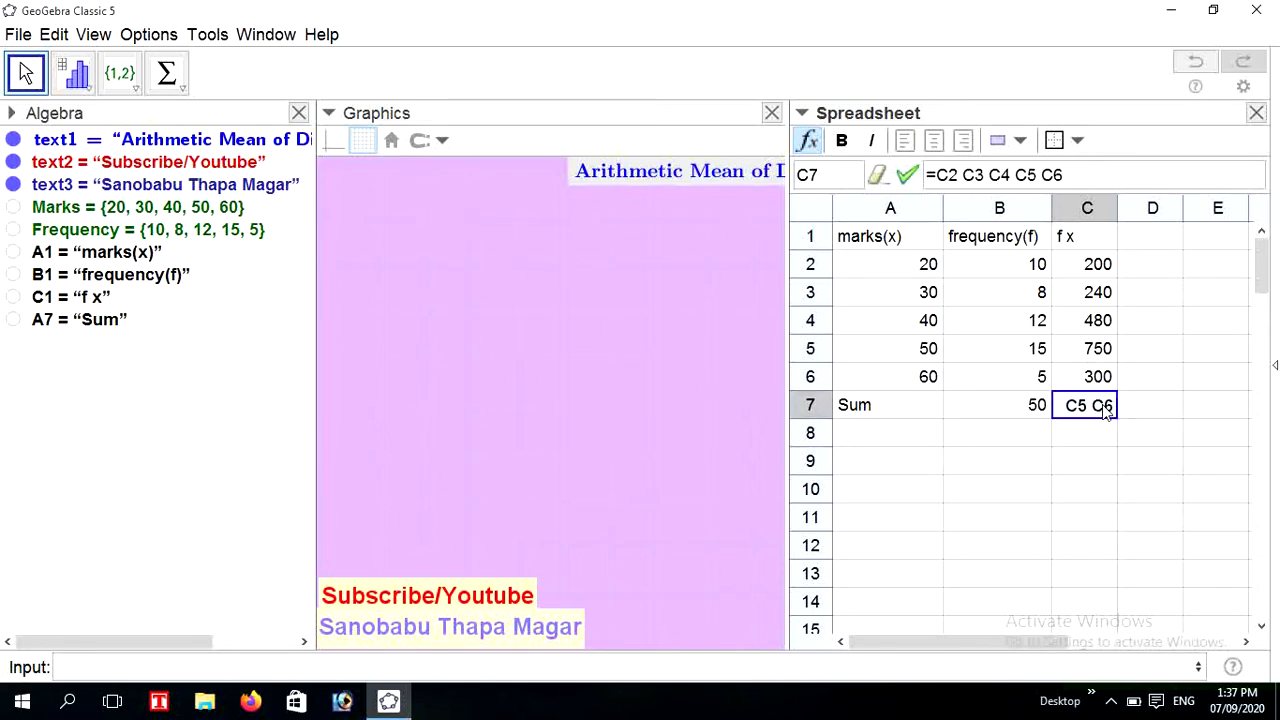
pyautogui.press('BackSpace')
pyautogui.press('BackSpace')
pyautogui.press('BackSpace')
pyautogui.press('BackSpace')
pyautogui.press('BackSpace')
pyautogui.press('BackSpace')
pyautogui.press('BackSpace')
pyautogui.press('BackSpace')
pyautogui.press('BackSpace')
pyautogui.press('BackSpace')
pyautogui.press('BackSpace')
pyautogui.press('BackSpace')
pyautogui.press('BackSpace')
pyautogui.press('BackSpace')
pyautogui.press('BackSpace')
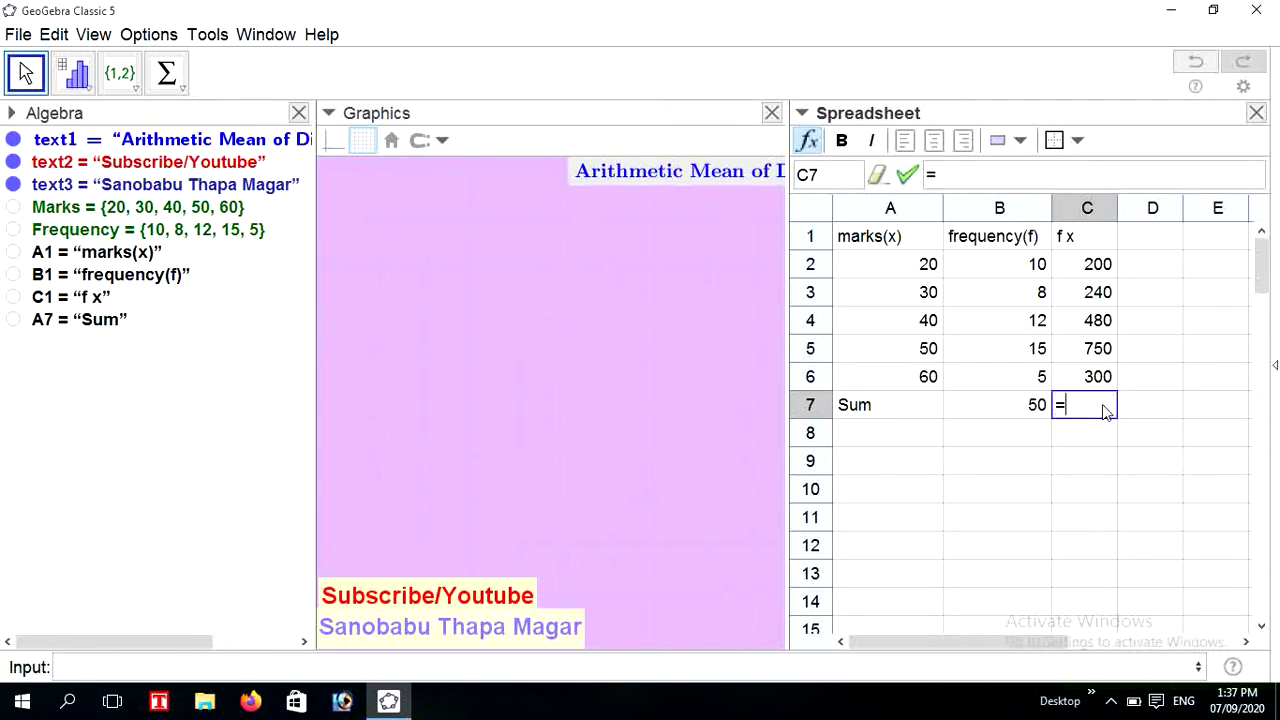
pyautogui.click(1105, 266)
pyautogui.write('+')
pyautogui.click(1100, 292)
pyautogui.write('+')
pyautogui.click(1094, 324)
pyautogui.write('+')
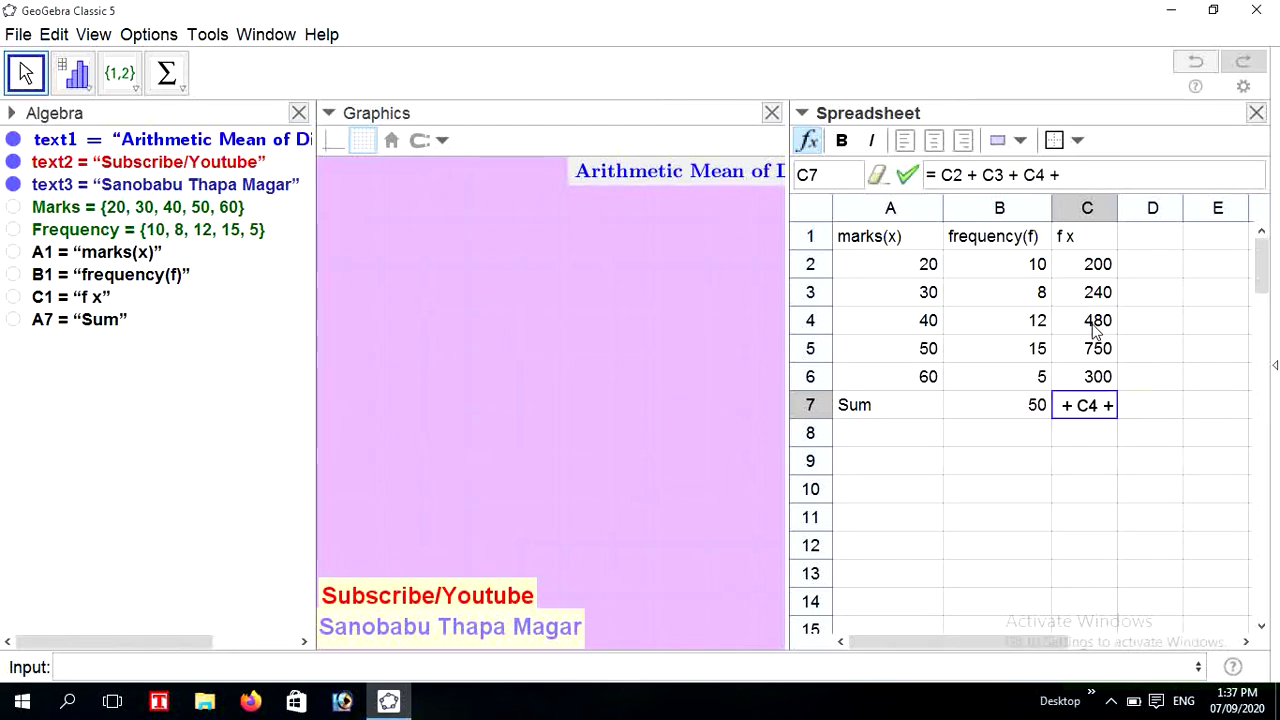
pyautogui.click(1092, 354)
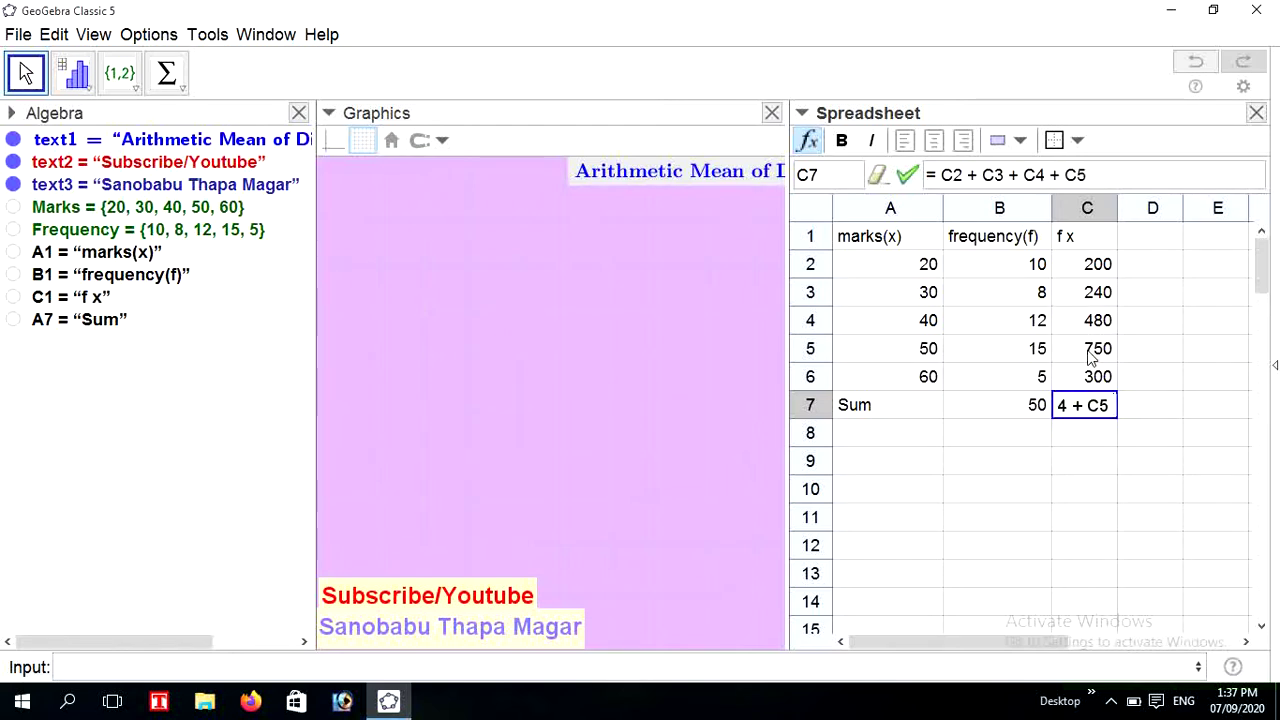
pyautogui.write('+')
pyautogui.click(1090, 375)
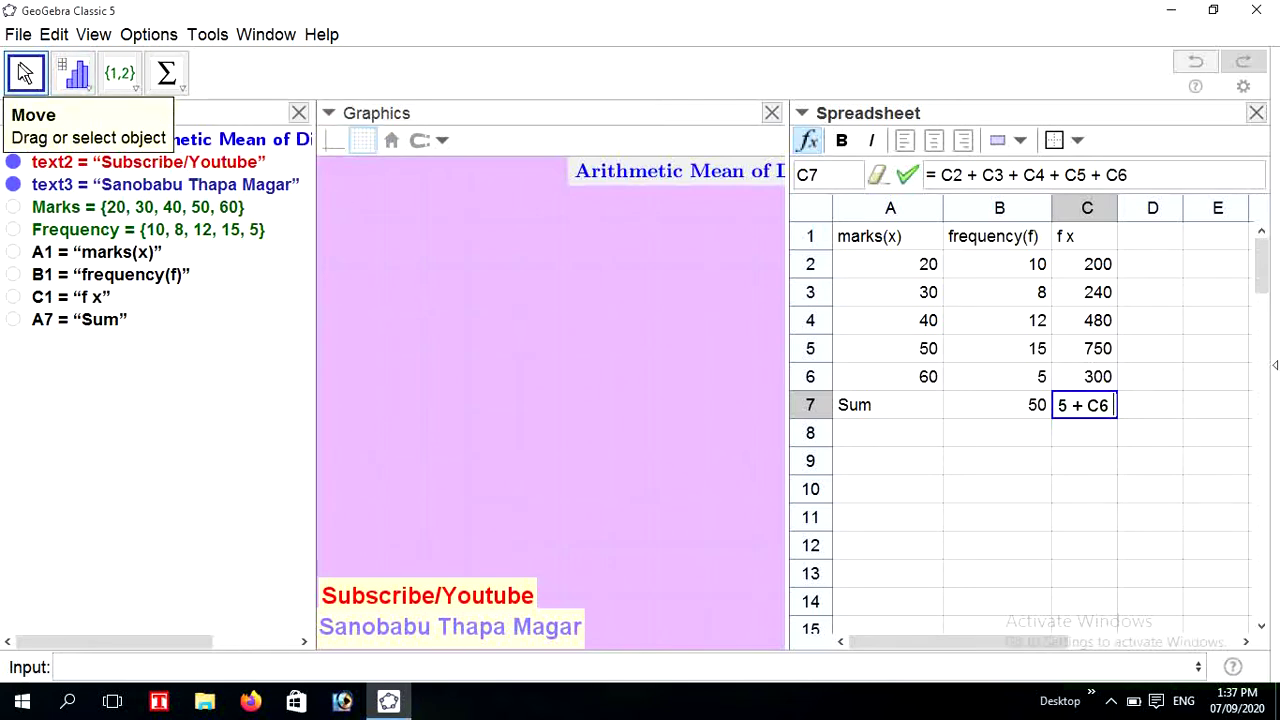
pyautogui.click(25, 73)
pyautogui.click(165, 429)
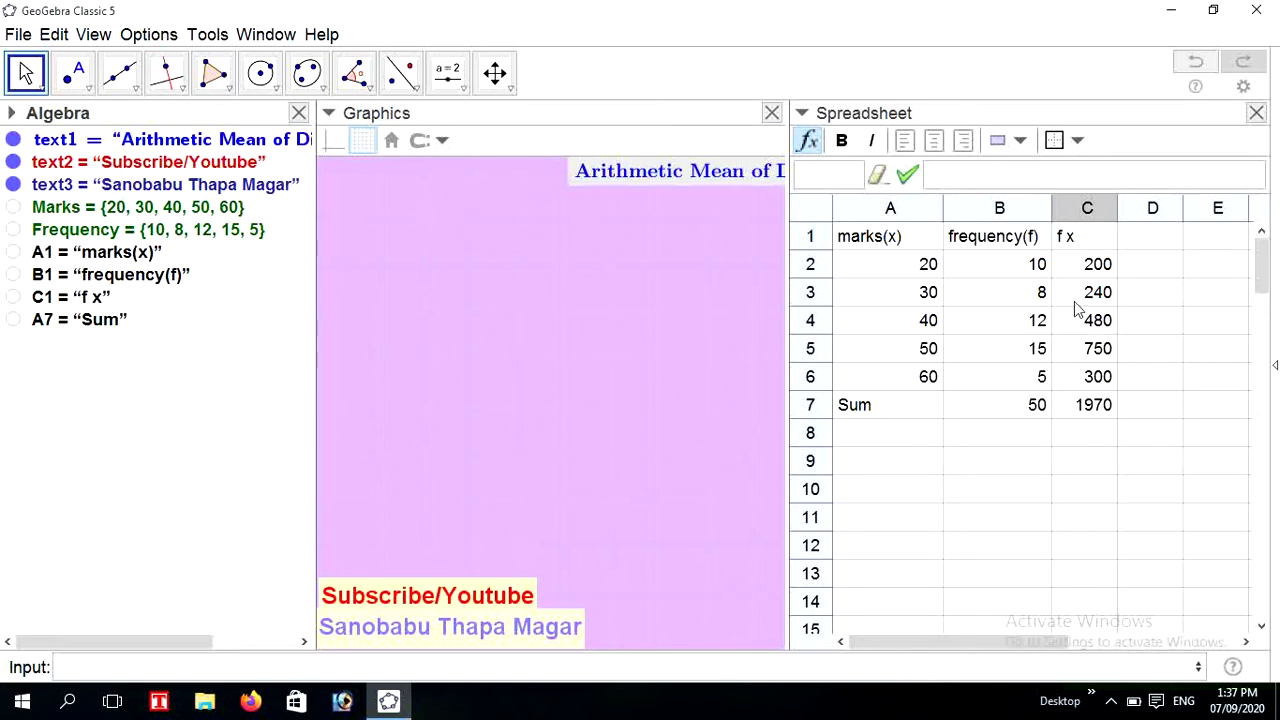
# - Centre the f x heading in cell C1 and the marks(x) heading in cell A1
pyautogui.click(1068, 238)
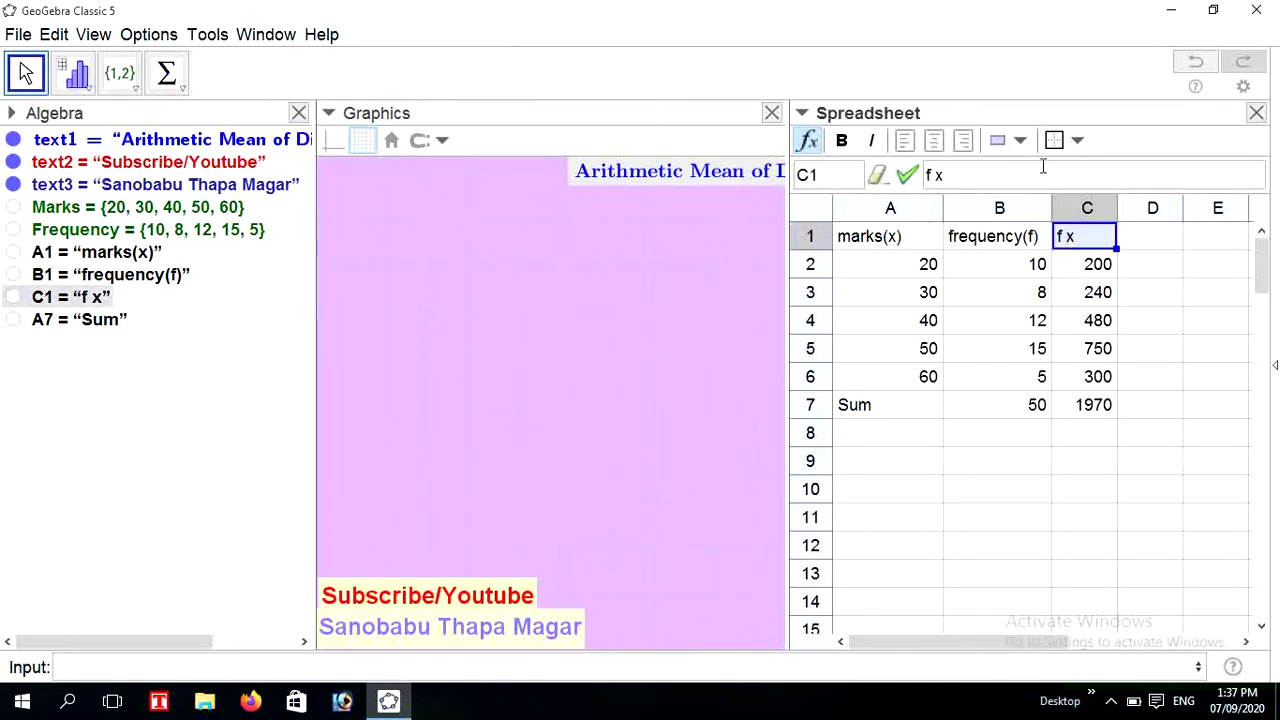
pyautogui.click(934, 142)
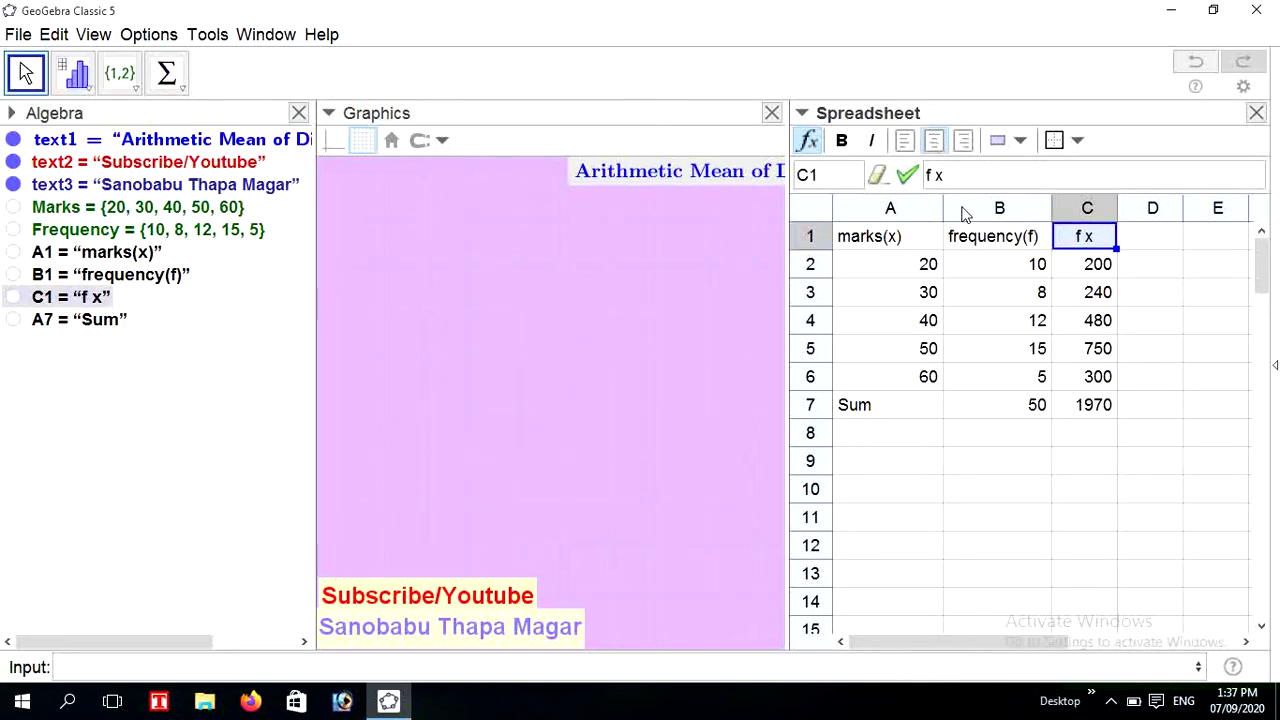
pyautogui.click(905, 244)
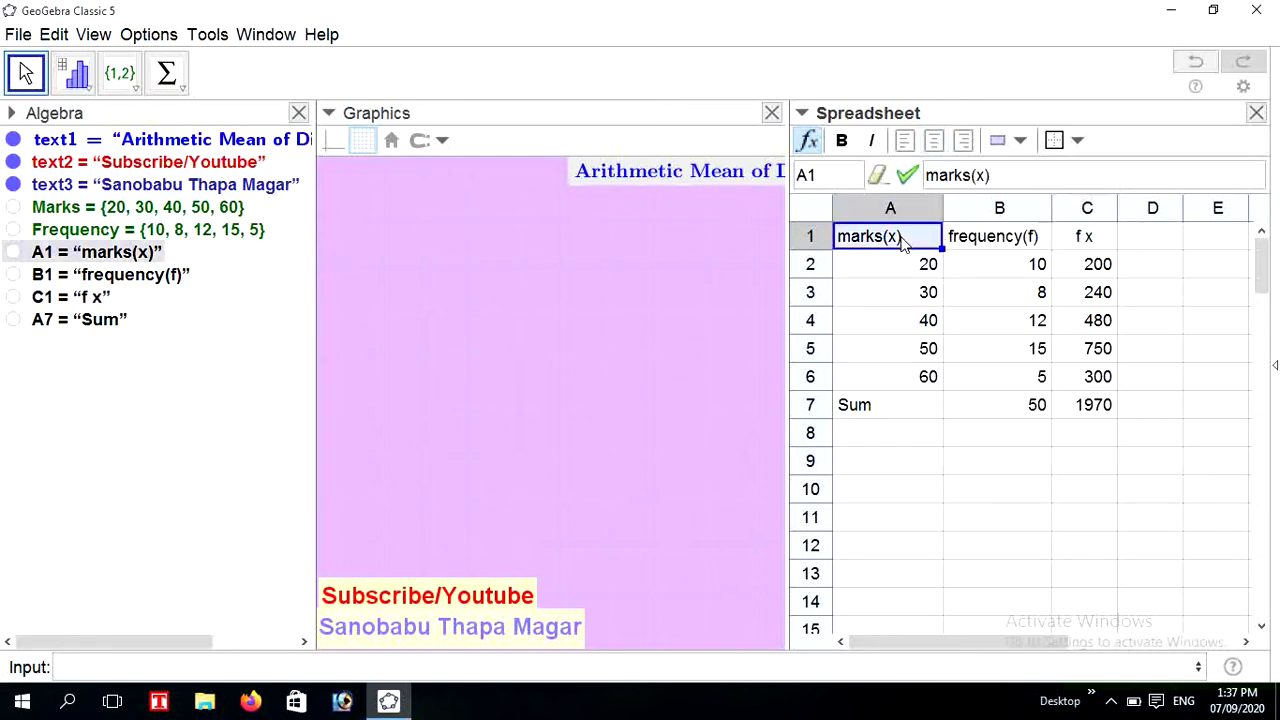
pyautogui.click(934, 142)
pyautogui.click(986, 278)
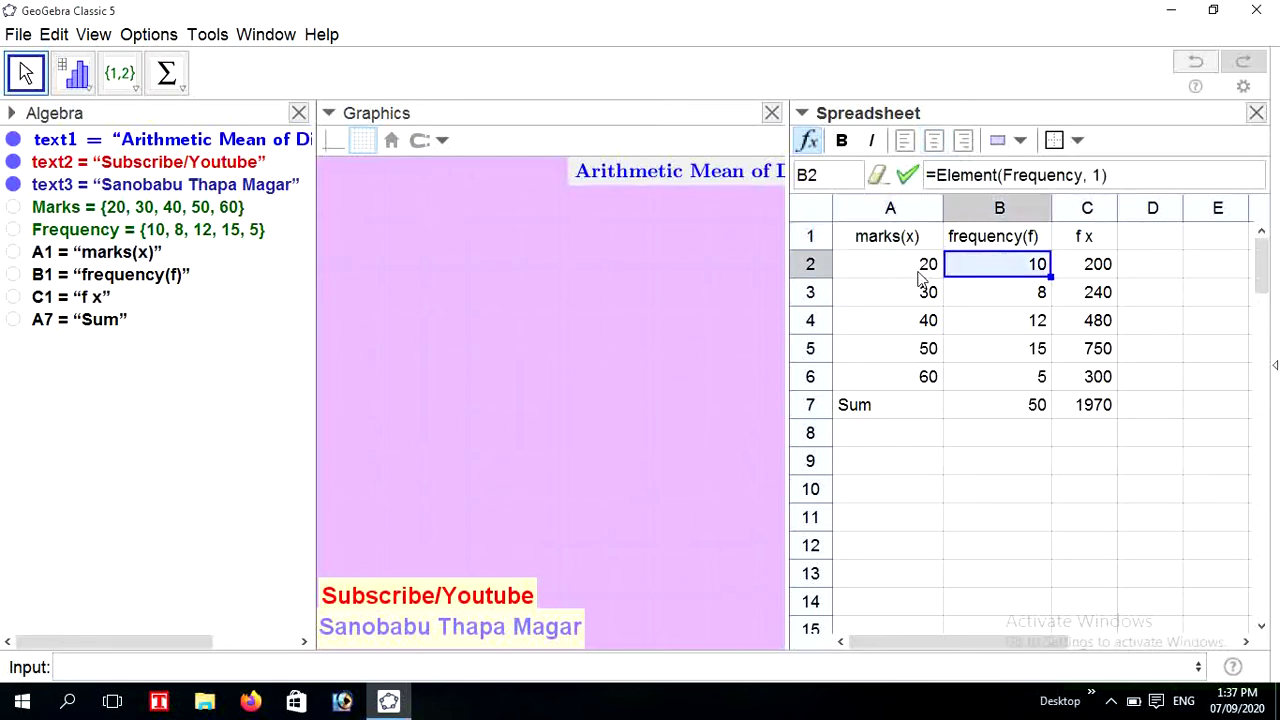
# - Try yellow and pale yellow backgrounds on cells A1 to A6, settling on light blue
pyautogui.click(868, 246)
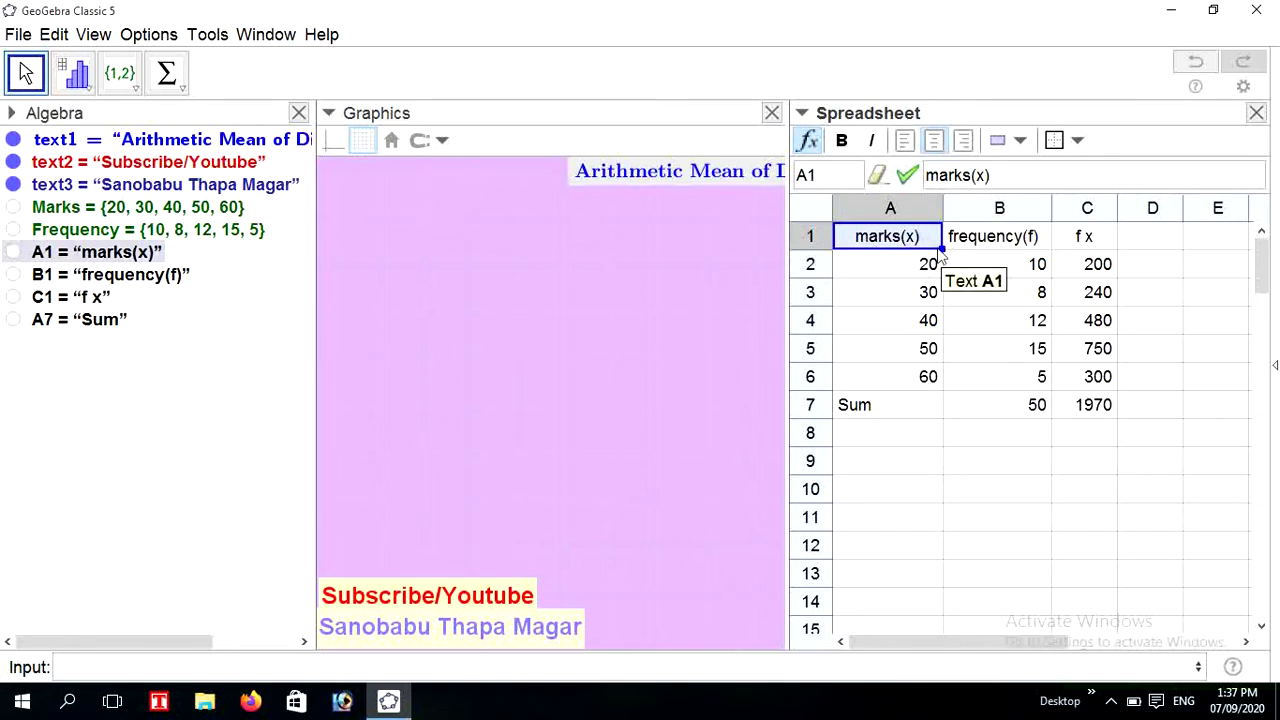
pyautogui.moveTo(941, 250); pyautogui.dragTo(940, 388)
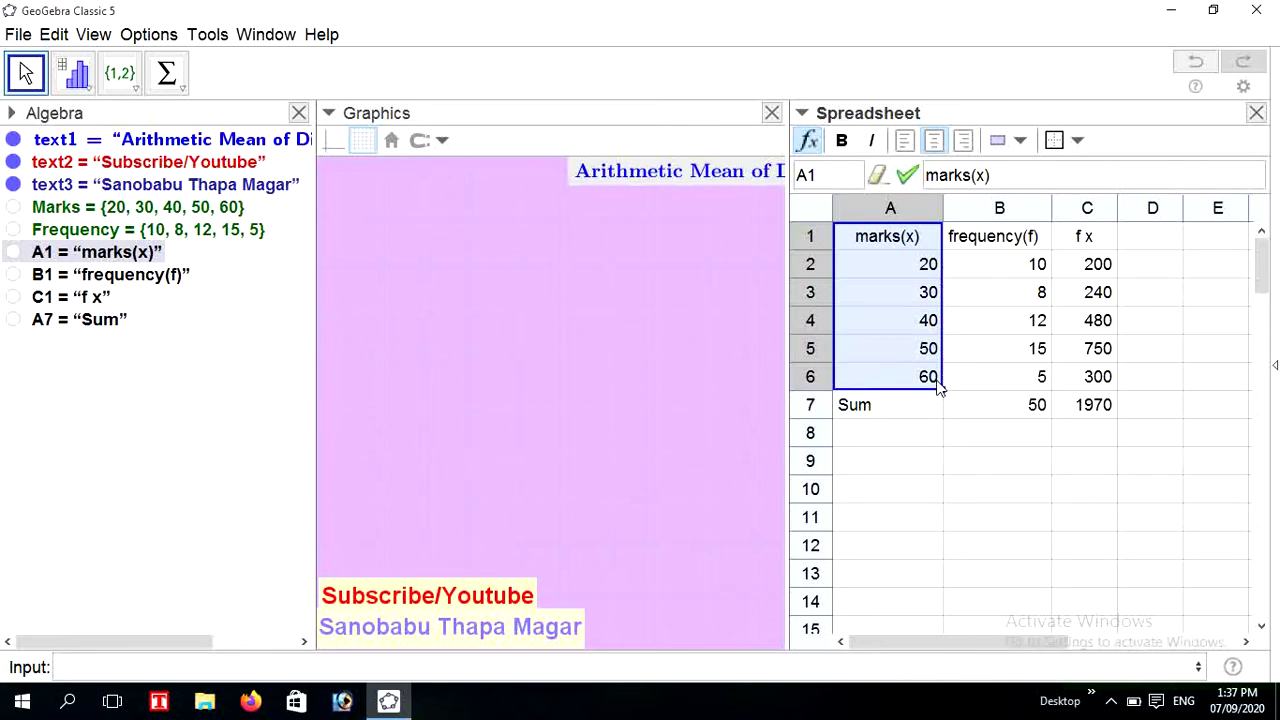
pyautogui.click(1019, 141)
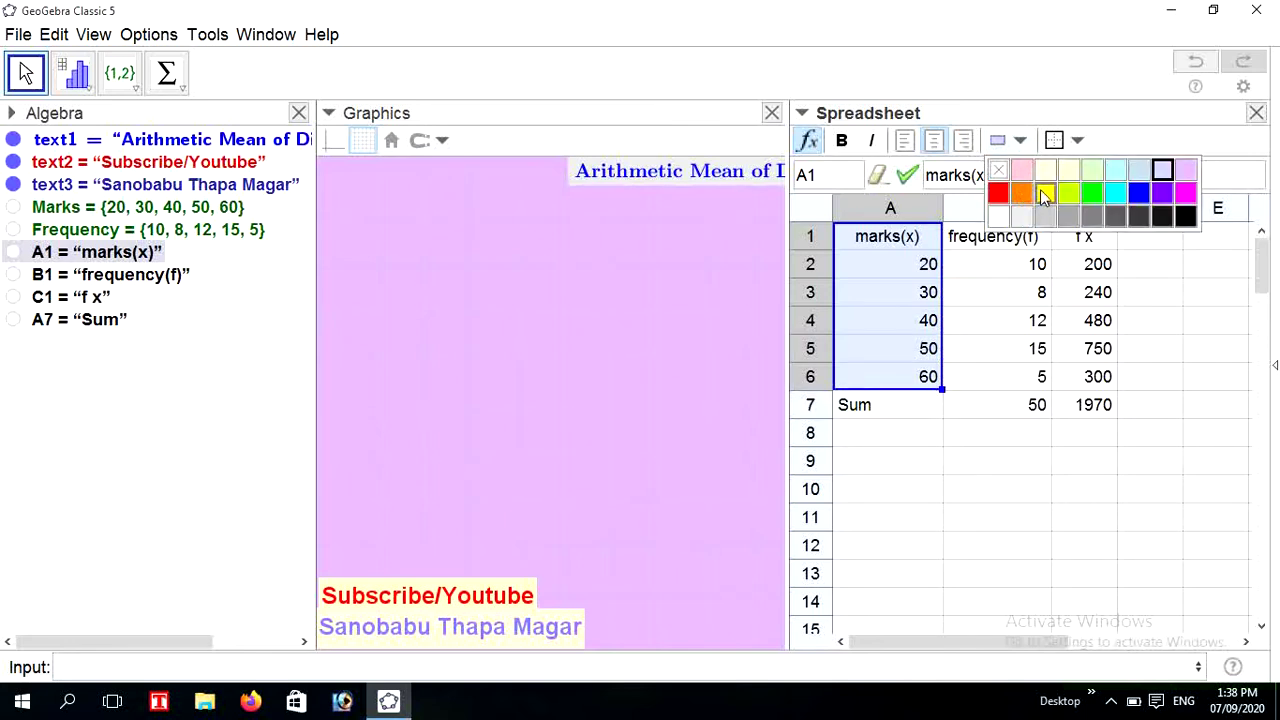
pyautogui.click(1043, 192)
pyautogui.click(1020, 141)
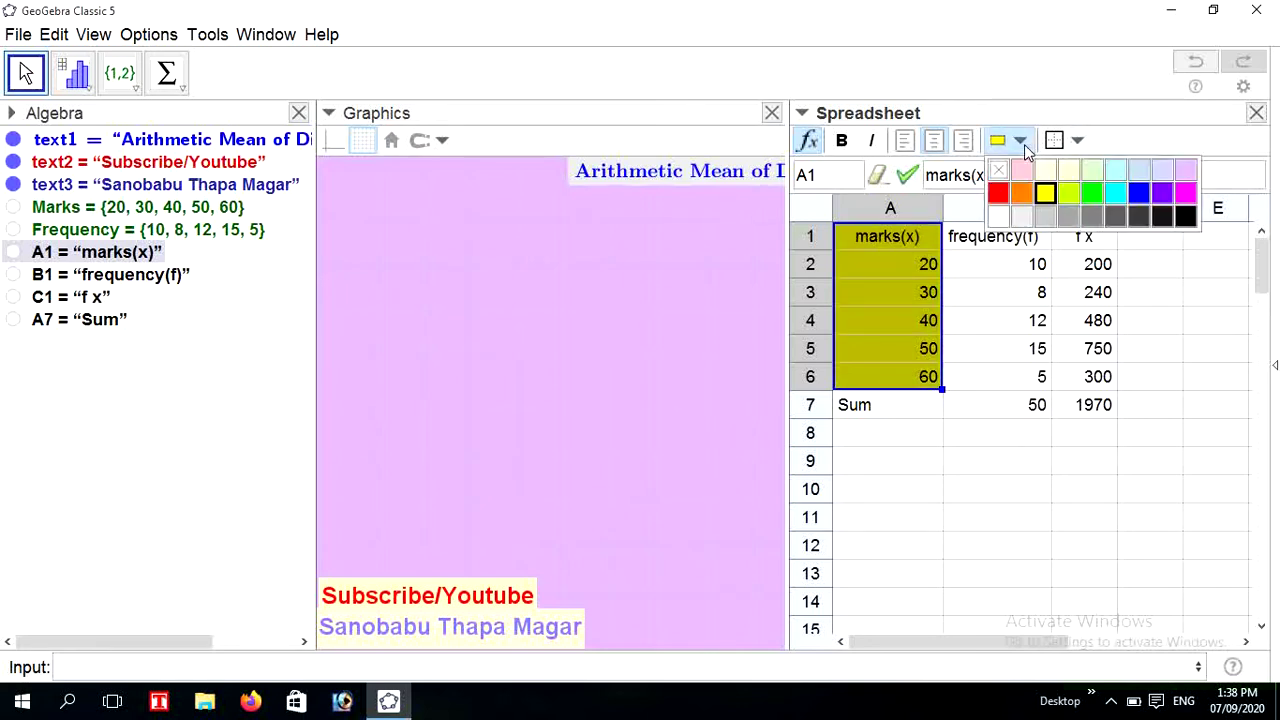
pyautogui.click(1043, 170)
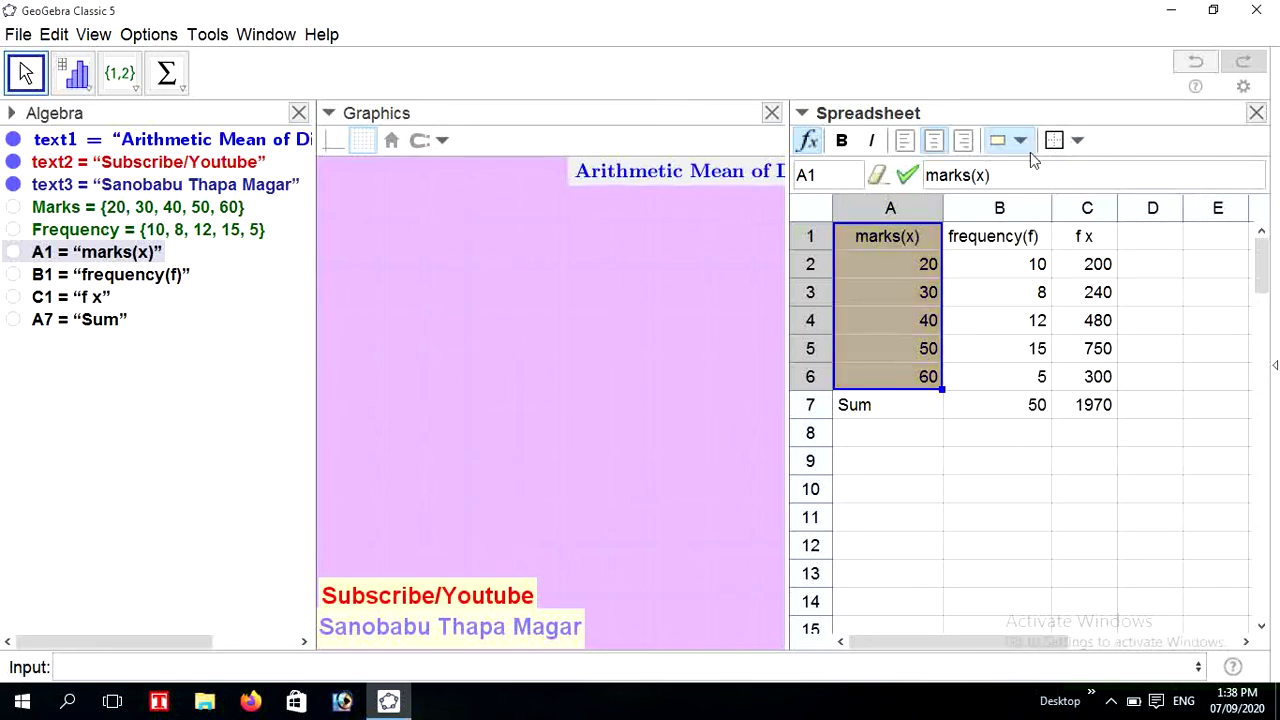
pyautogui.click(1020, 141)
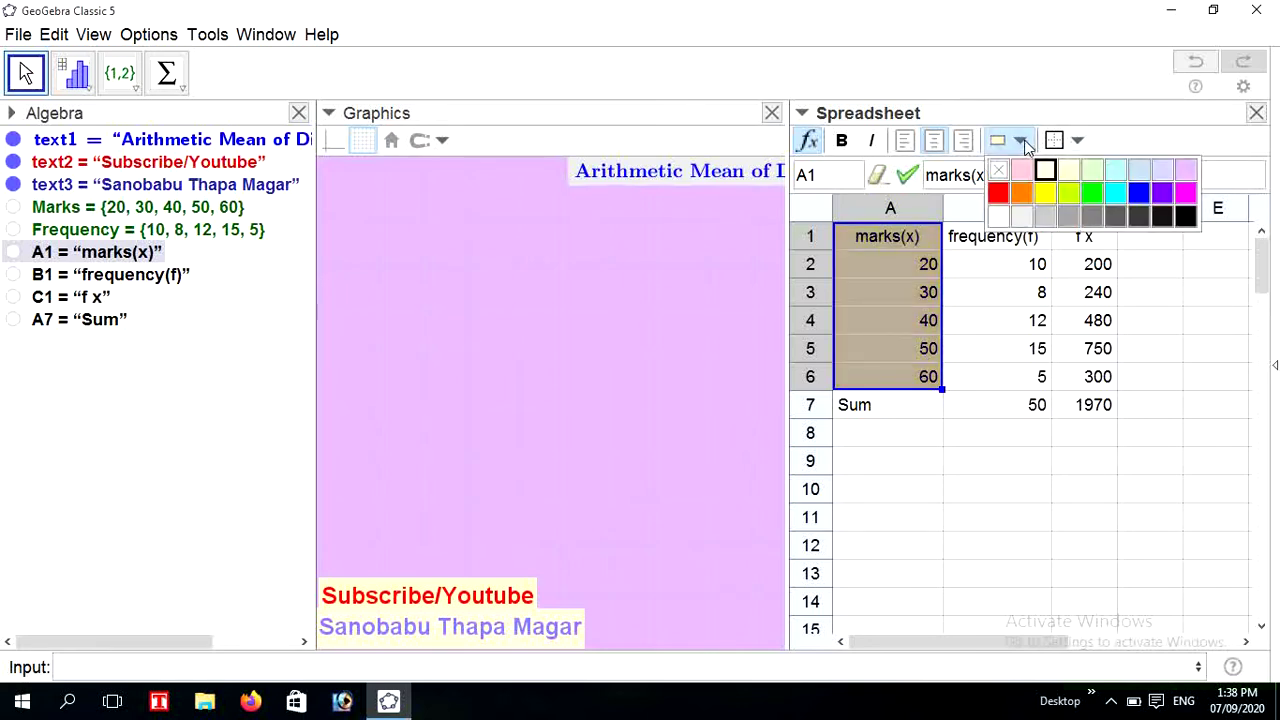
pyautogui.click(1138, 172)
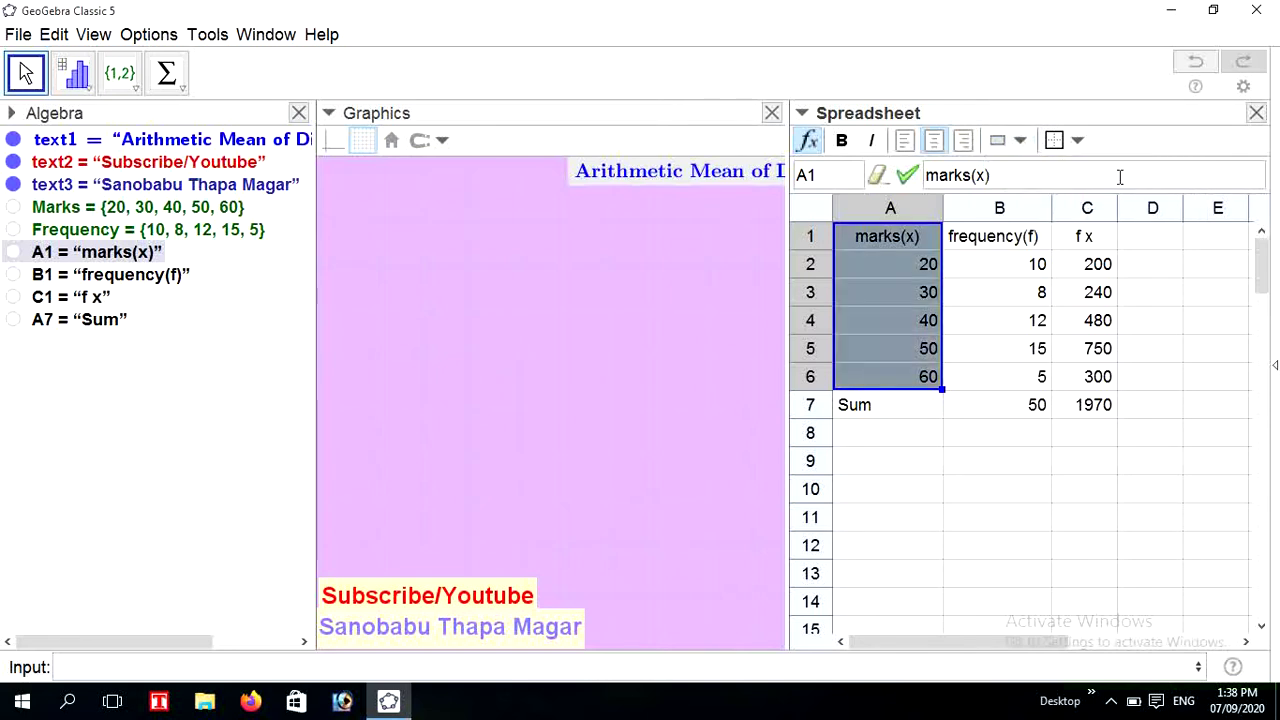
# - Give the frequency cells B1 to B6 a light pink background
pyautogui.click(999, 271)
pyautogui.click(974, 245)
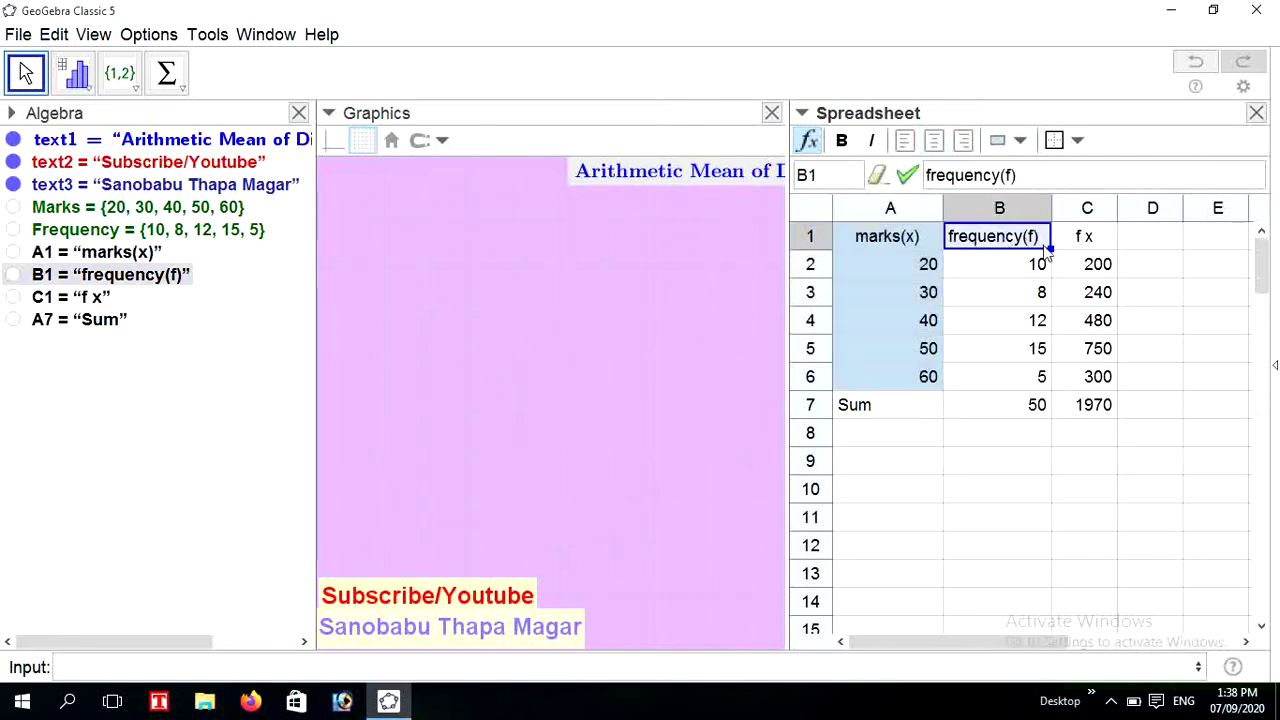
pyautogui.moveTo(1048, 253); pyautogui.dragTo(1050, 385)
pyautogui.click(1022, 142)
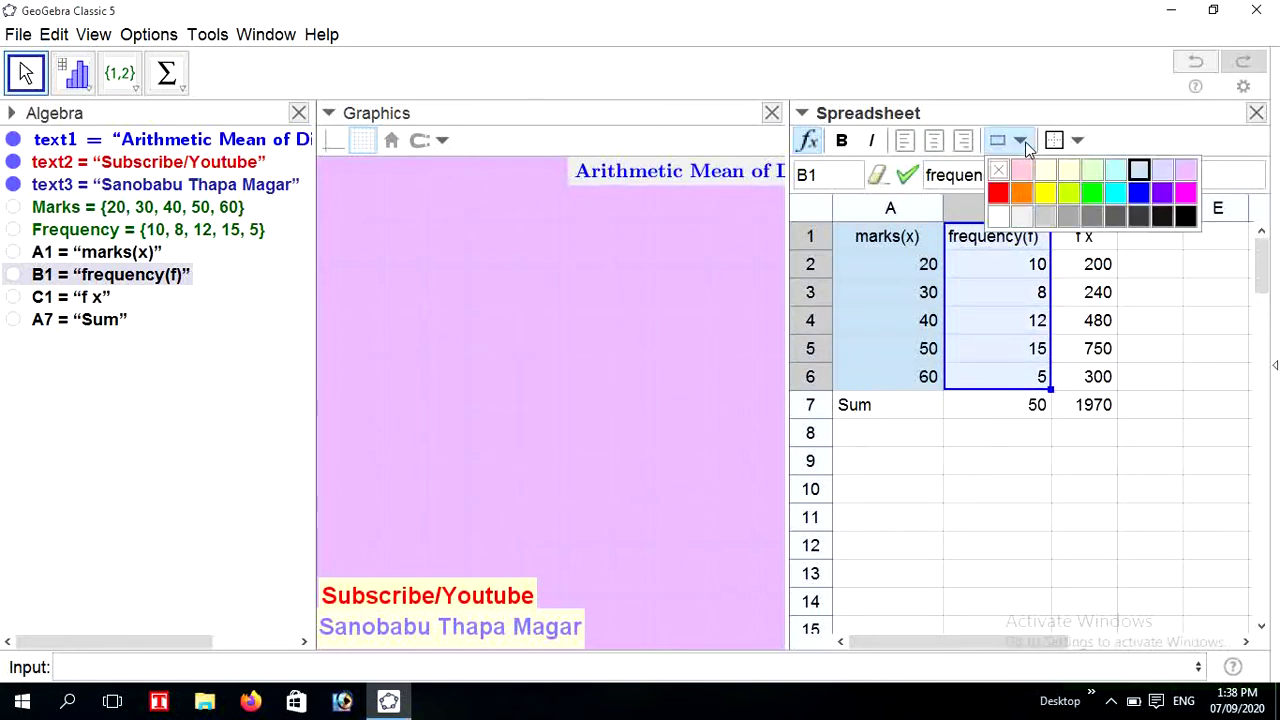
pyautogui.click(1022, 169)
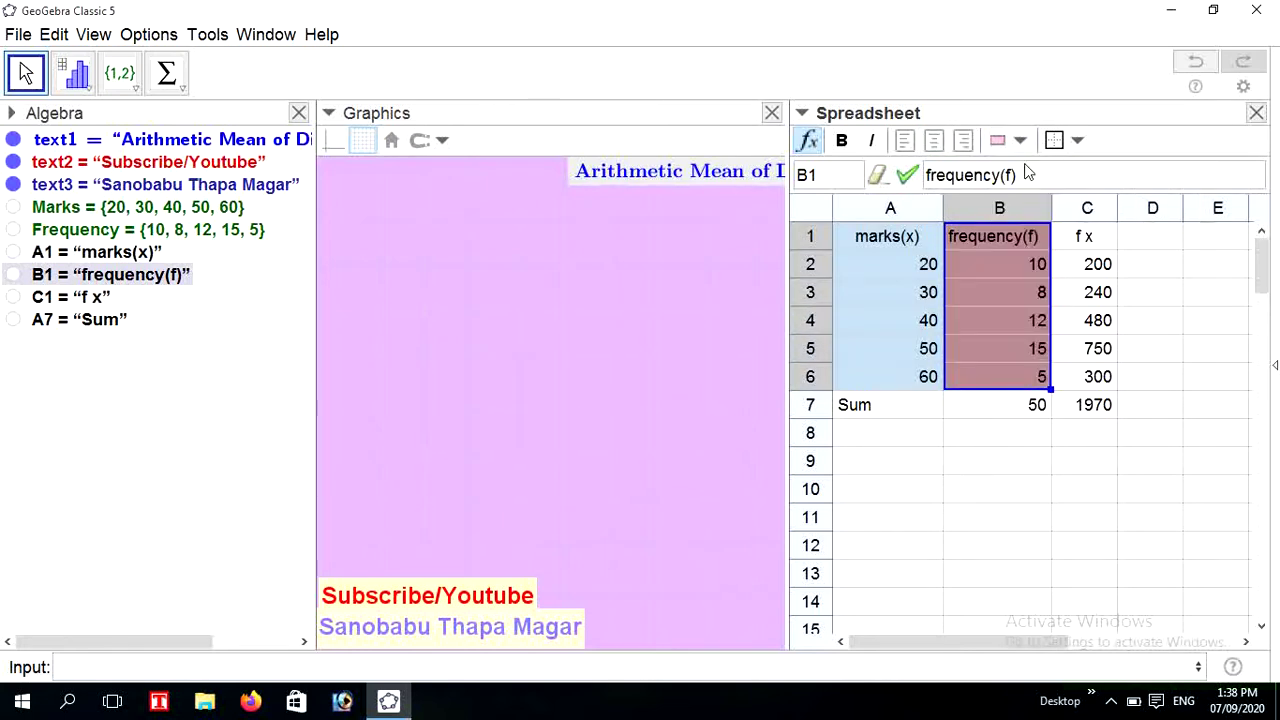
pyautogui.click(1143, 266)
pyautogui.click(1096, 242)
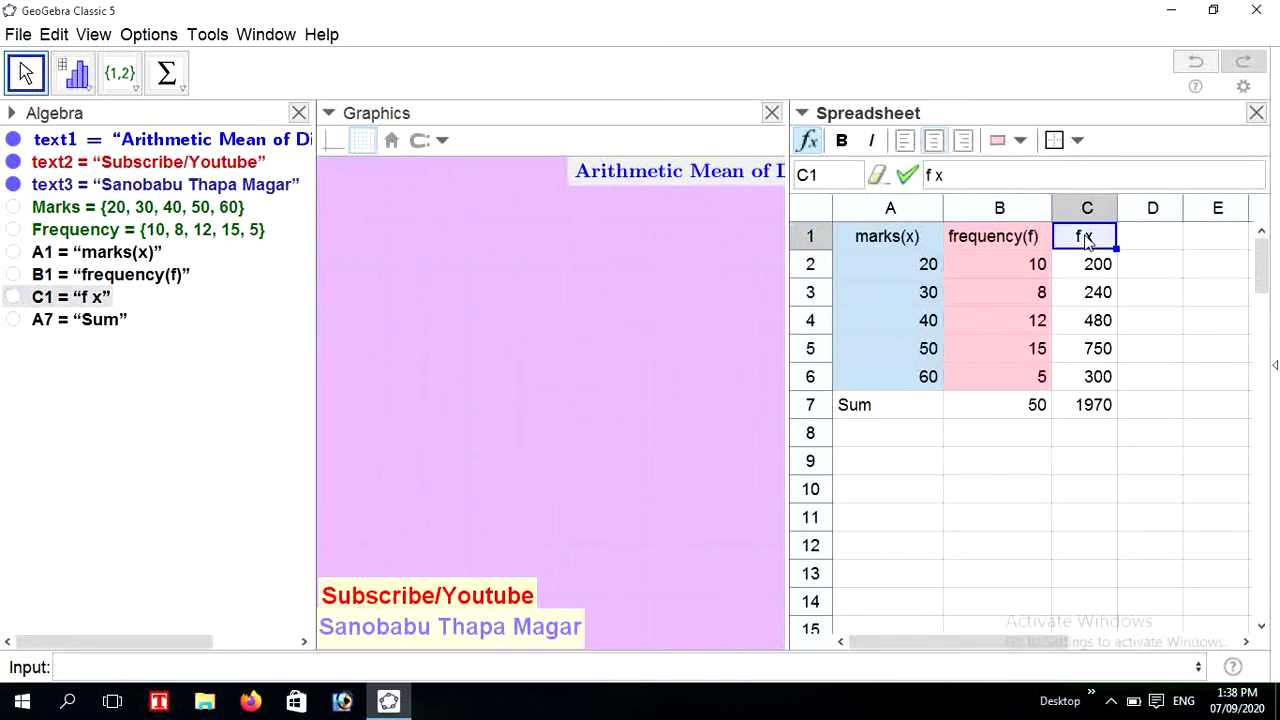
pyautogui.moveTo(1118, 248); pyautogui.dragTo(1120, 378)
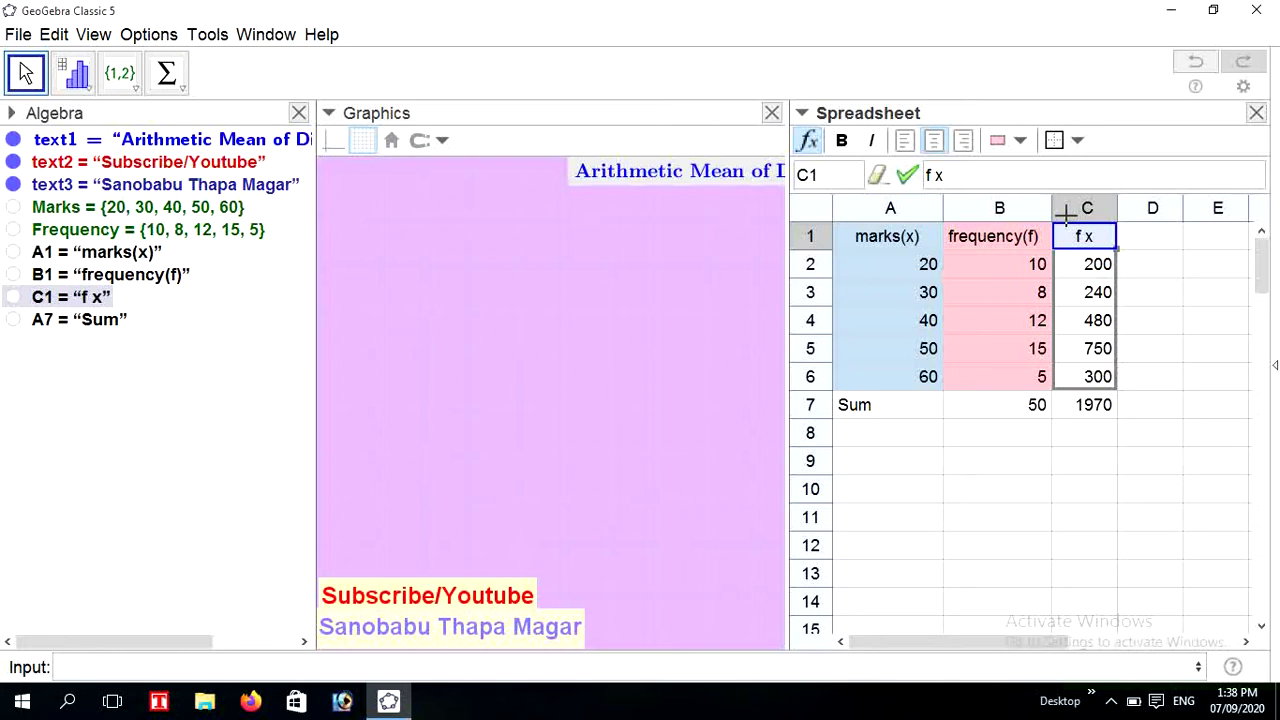
pyautogui.click(1022, 141)
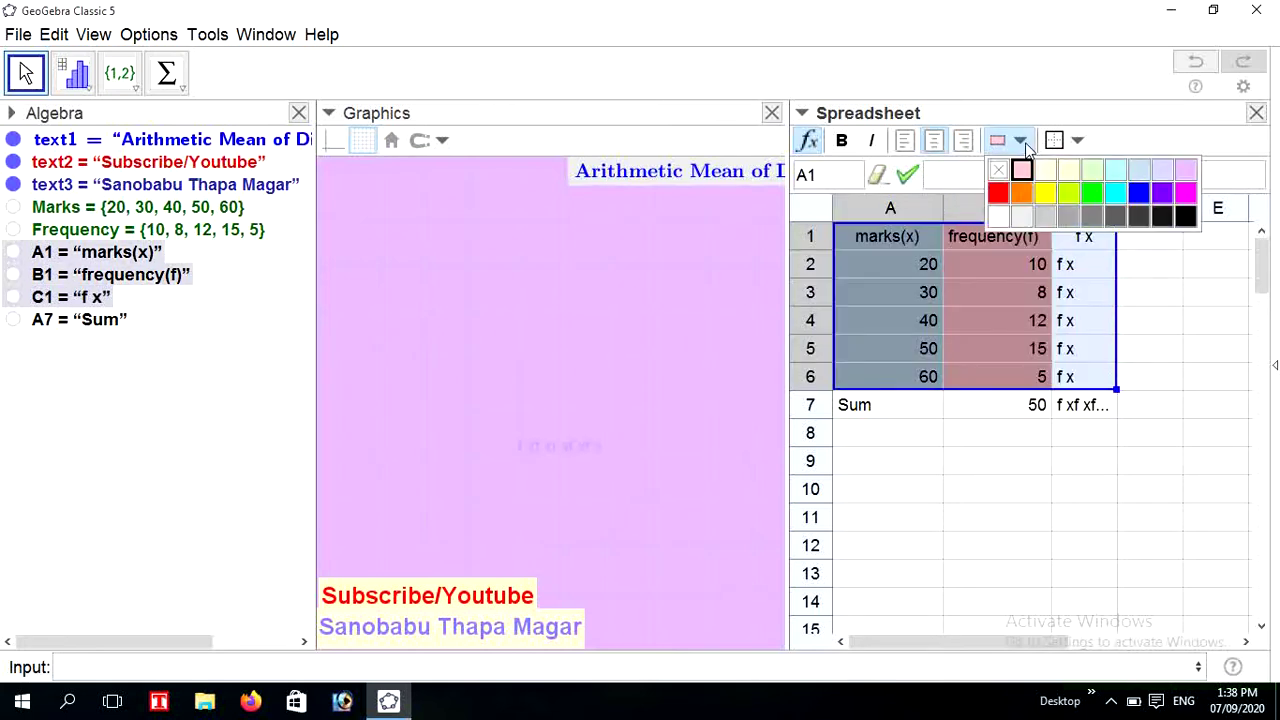
pyautogui.click(996, 410)
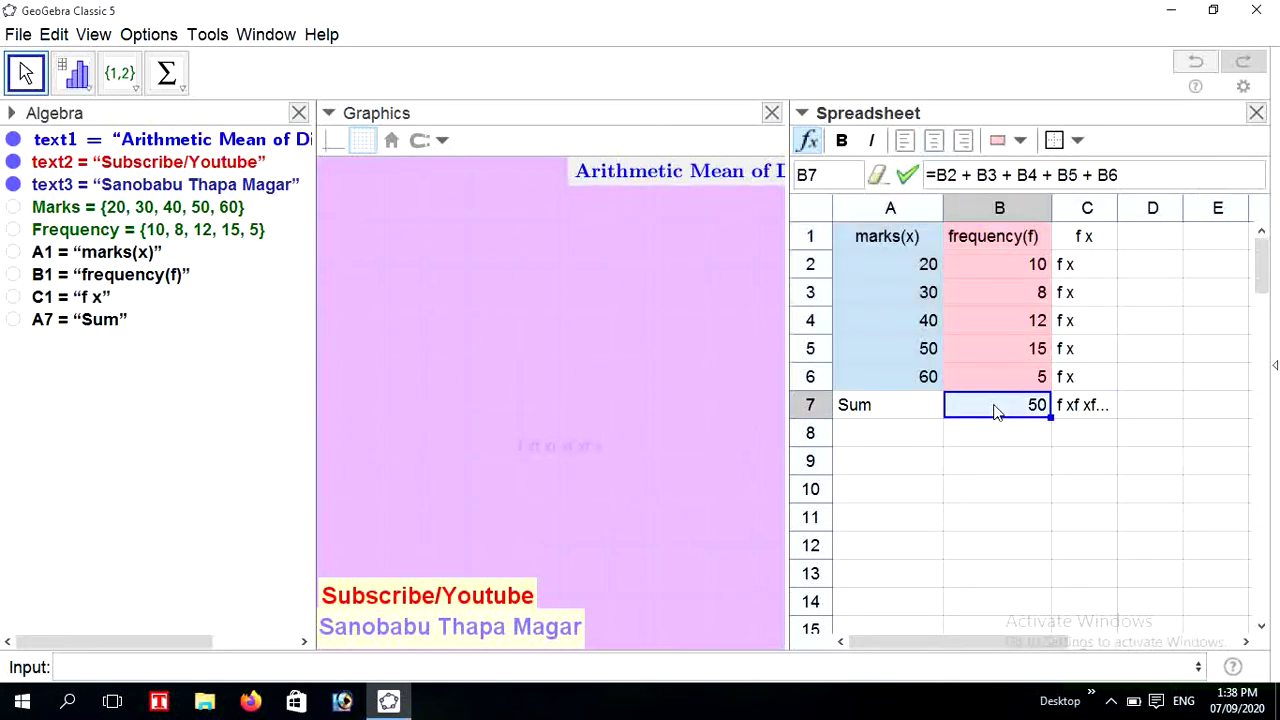
pyautogui.click(1192, 63)
pyautogui.click(1100, 240)
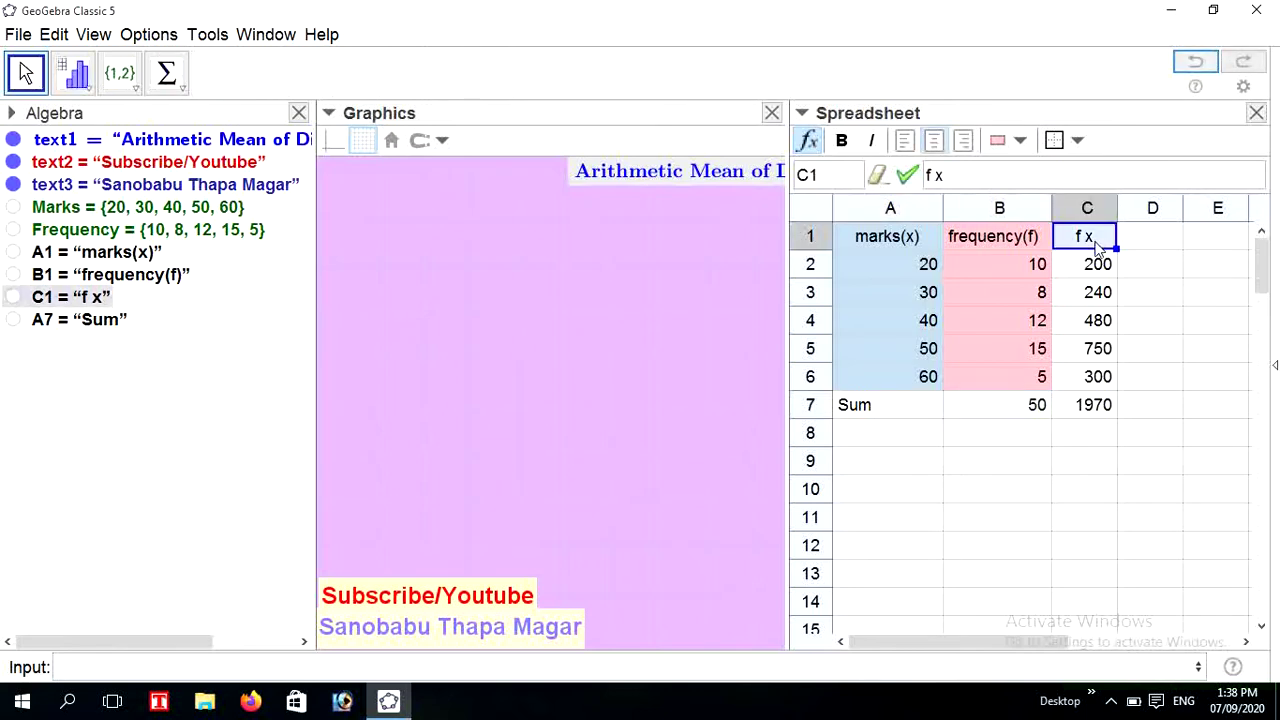
pyautogui.moveTo(1115, 250); pyautogui.dragTo(1117, 380)
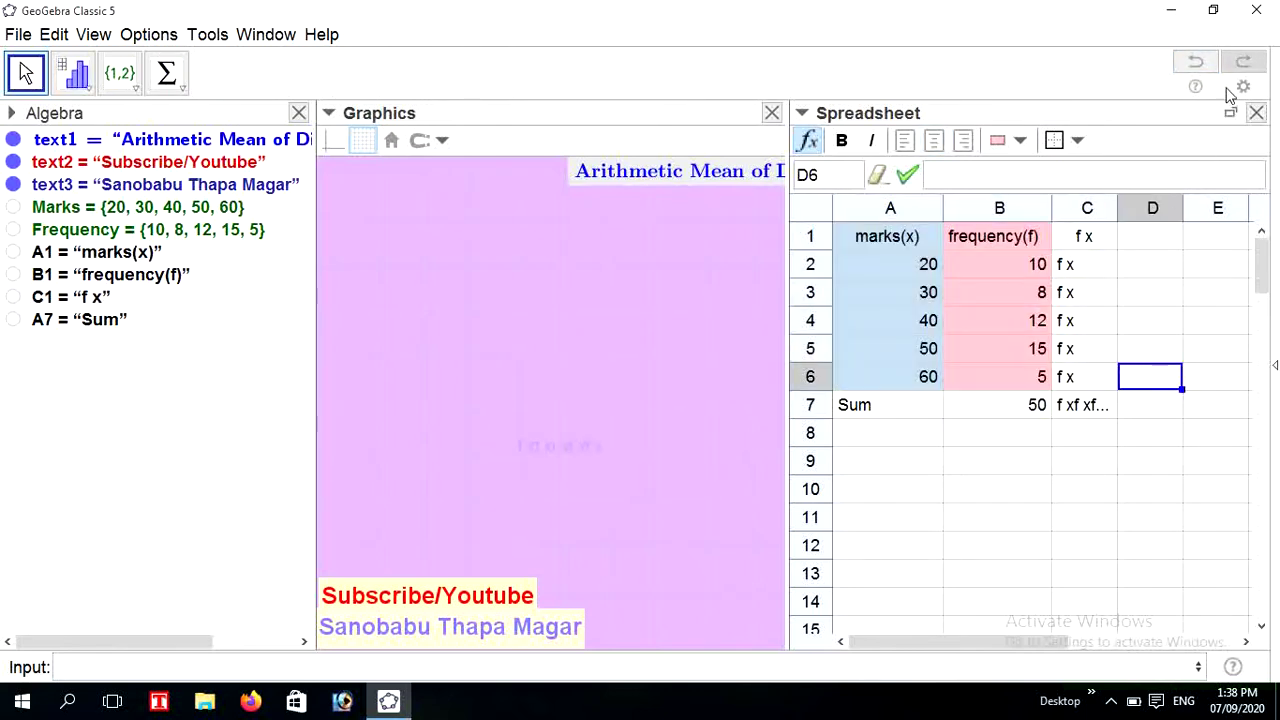
pyautogui.click(1197, 63)
pyautogui.click(1106, 240)
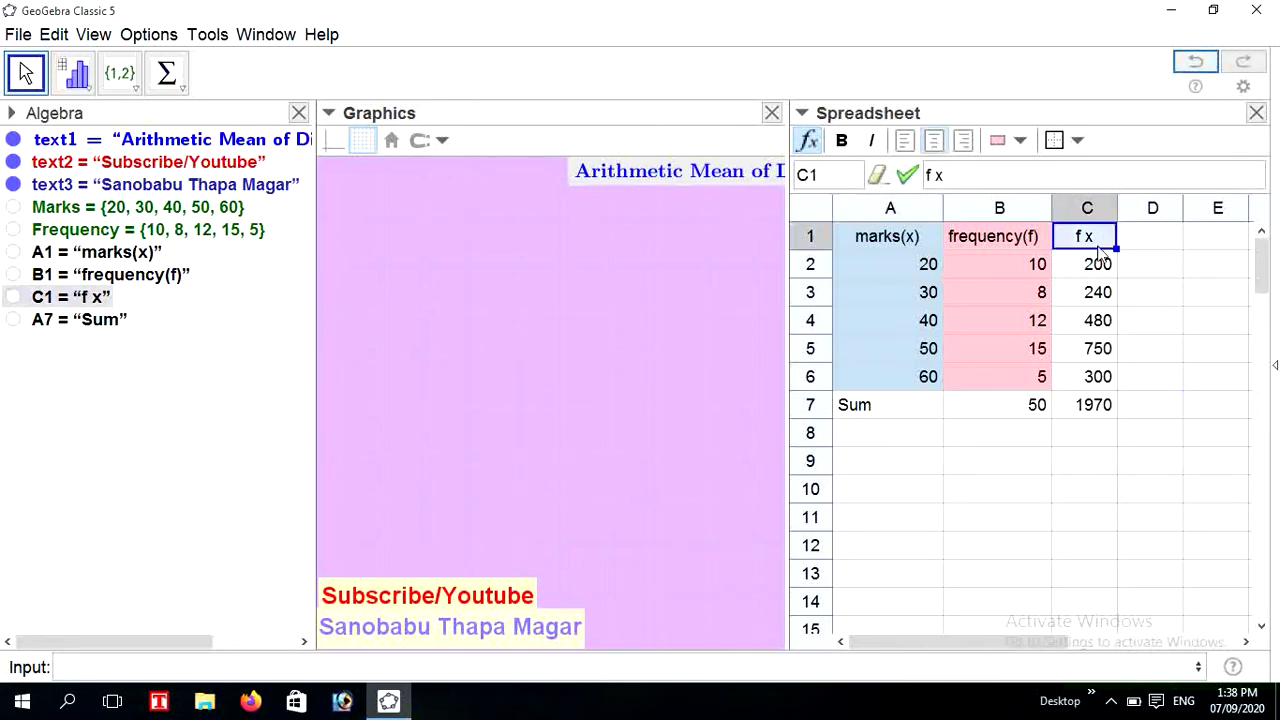
pyautogui.moveTo(1117, 249)
pyautogui.mouseDown()
pyautogui.moveTo(1110, 289)
pyautogui.moveTo(1115, 236)
pyautogui.mouseUp()
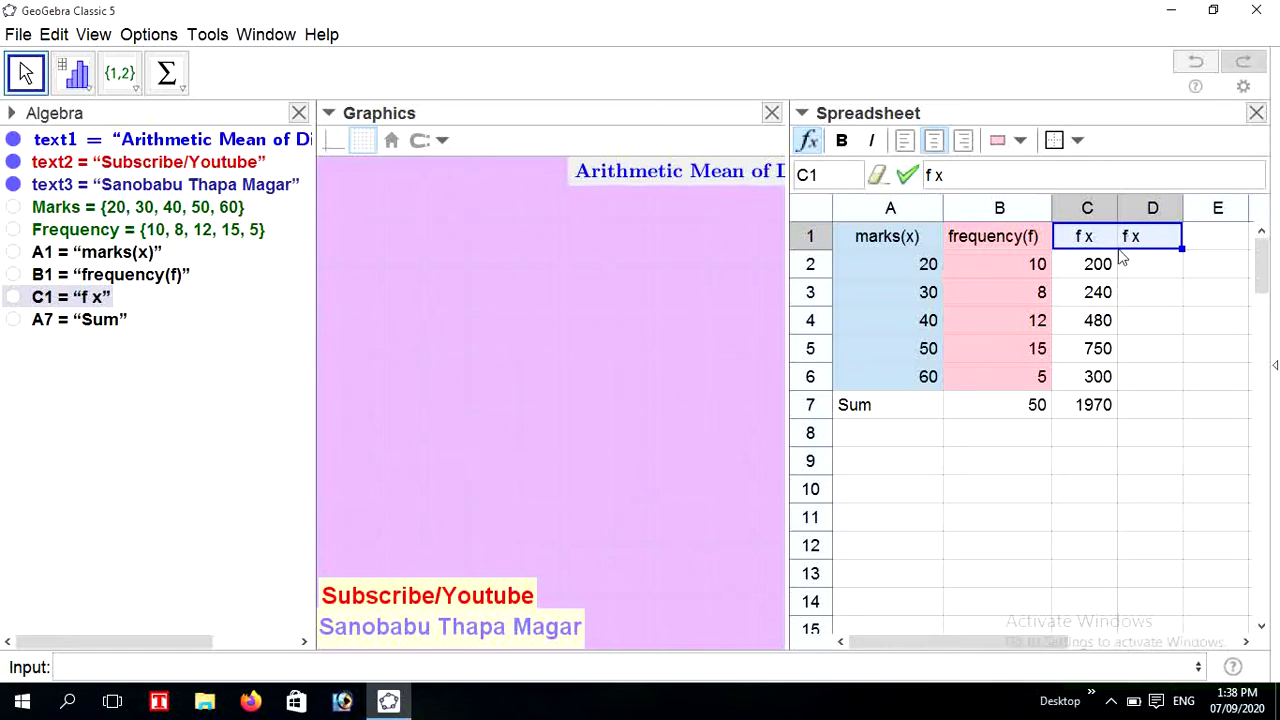
pyautogui.click(1190, 64)
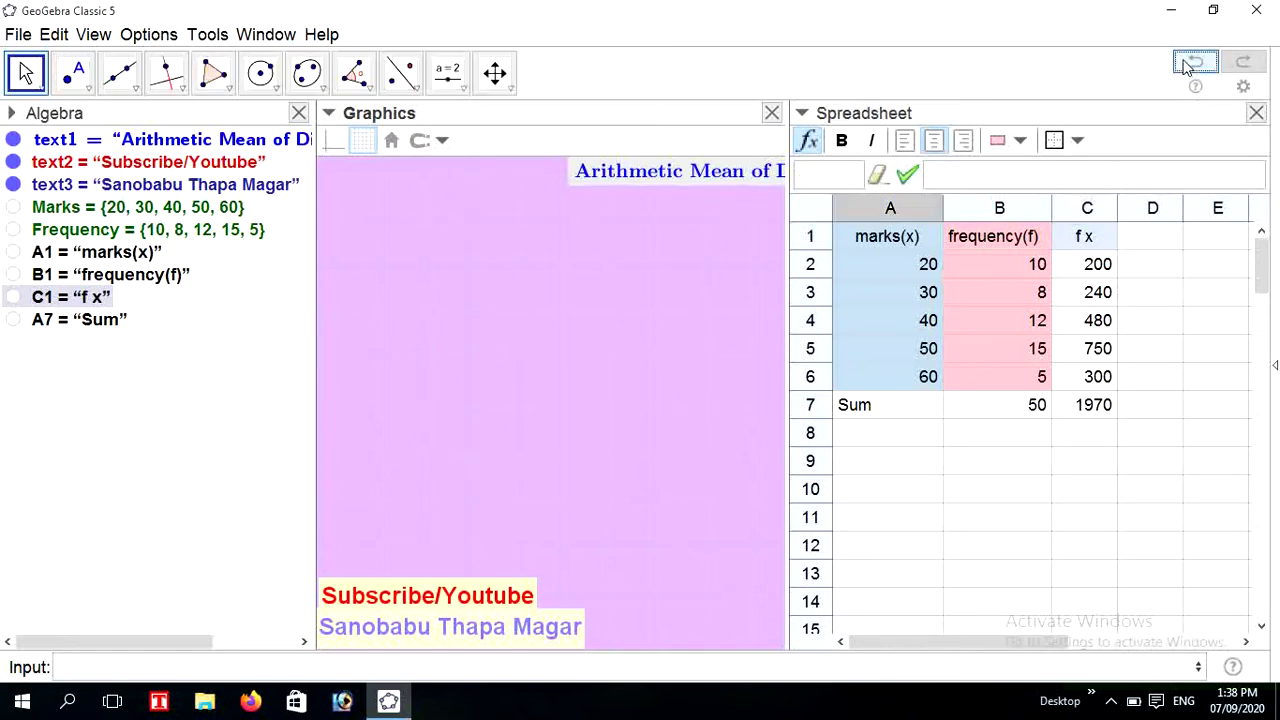
pyautogui.click(1190, 64)
pyautogui.click(1093, 247)
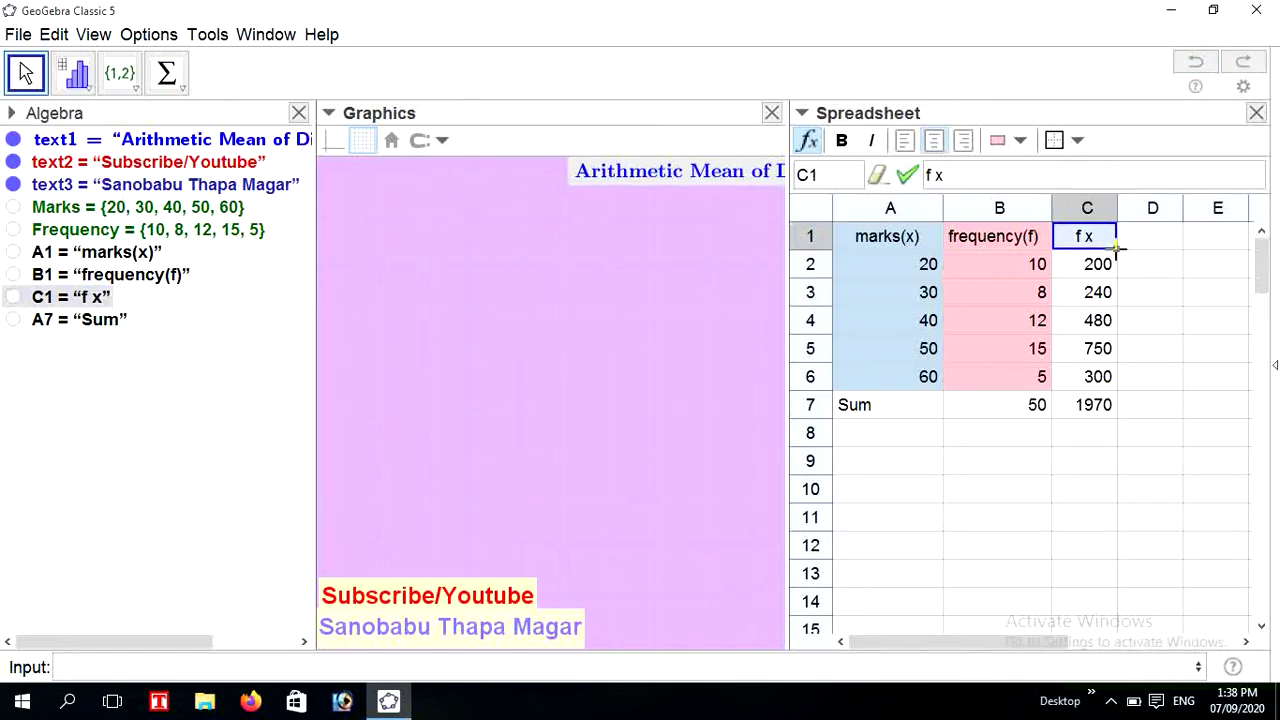
pyautogui.moveTo(1122, 256)
pyautogui.mouseDown()
pyautogui.moveTo(1128, 288)
pyautogui.moveTo(1110, 245)
pyautogui.moveTo(1128, 240)
pyautogui.moveTo(1143, 263)
pyautogui.moveTo(1111, 240)
pyautogui.mouseUp()
# - Give the f x cells C1 to C6 a pale yellow background
pyautogui.click(1088, 275)
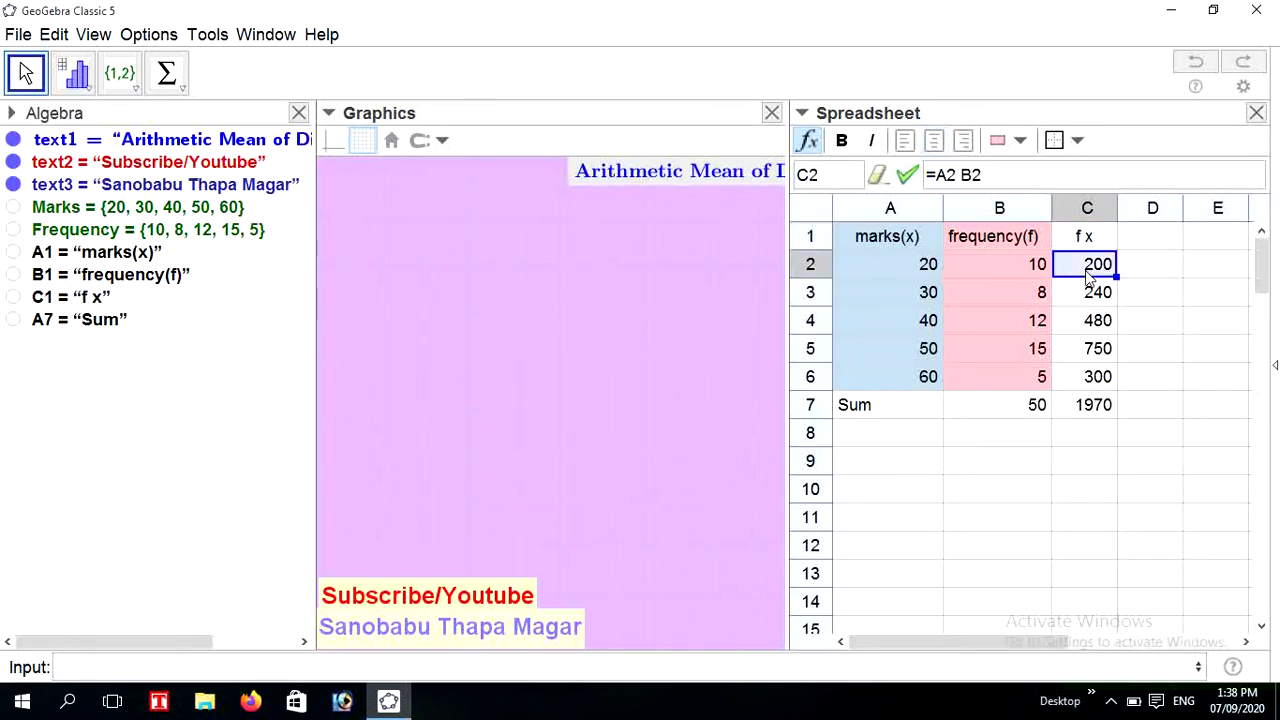
pyautogui.moveTo(1096, 246); pyautogui.dragTo(1090, 388)
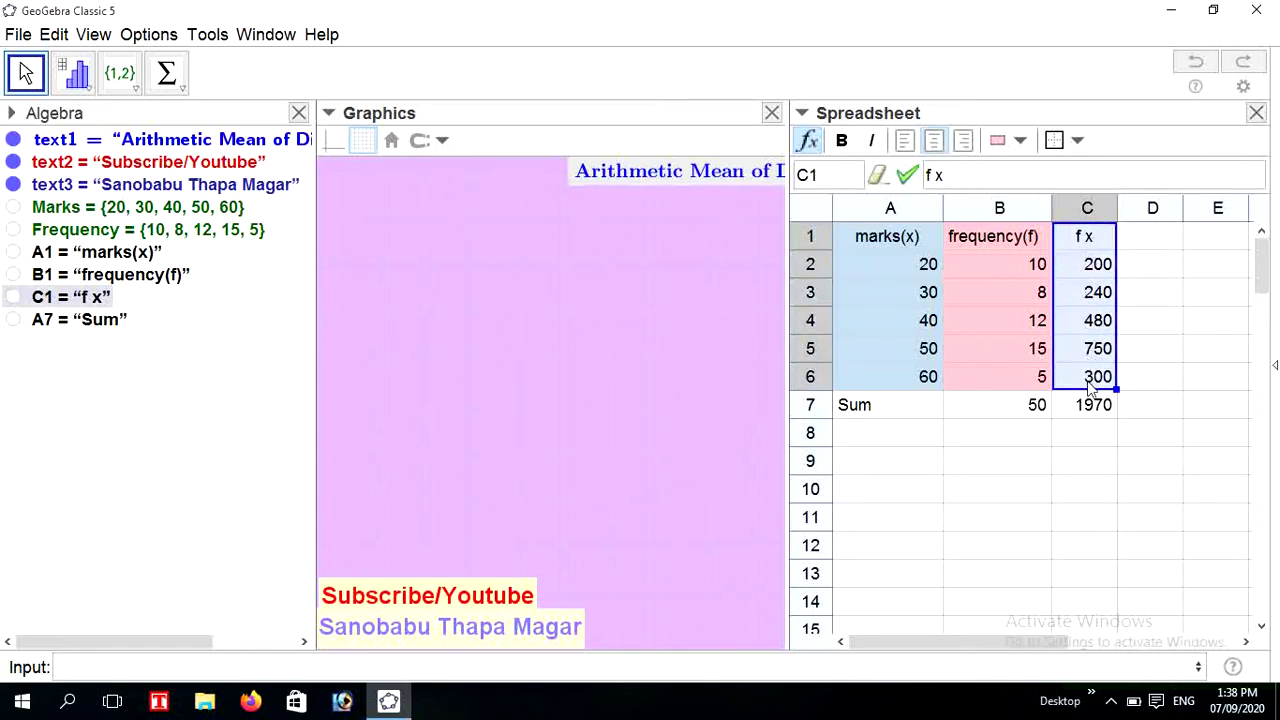
pyautogui.click(1017, 141)
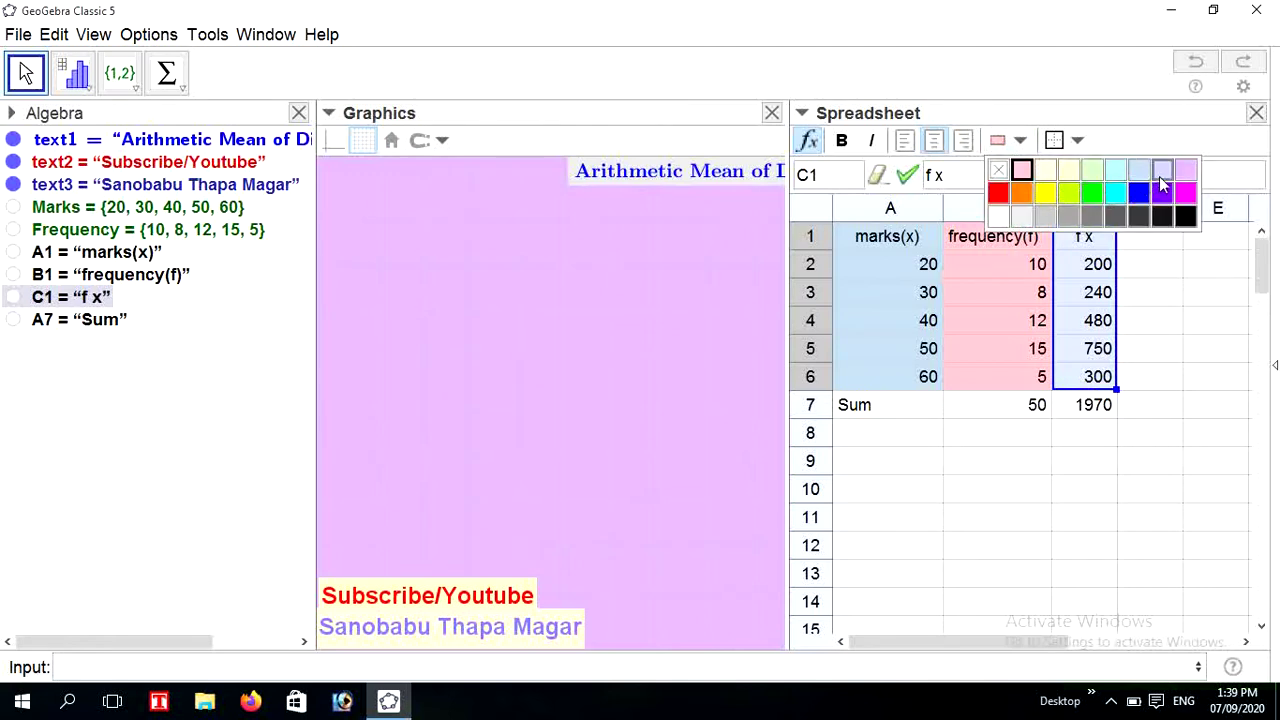
pyautogui.click(1045, 171)
pyautogui.click(1021, 415)
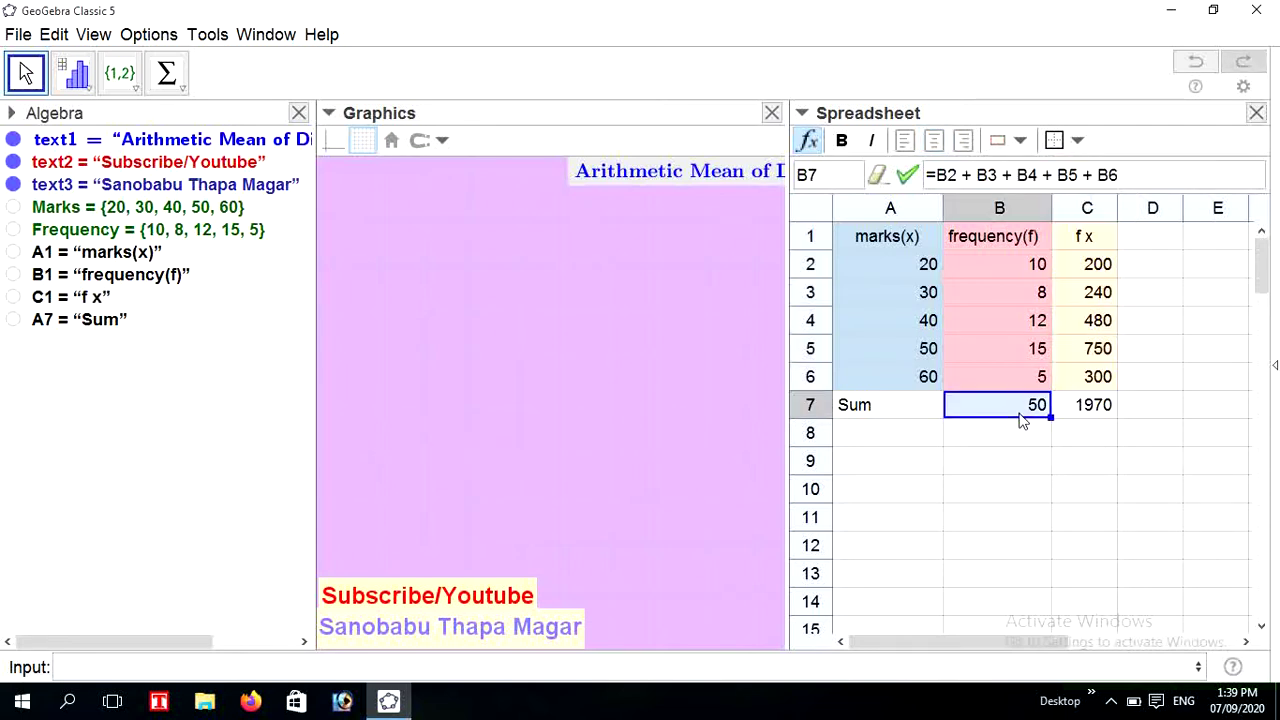
# - Give the Sum row, cells A7 to C7, a light green background
pyautogui.click(897, 408)
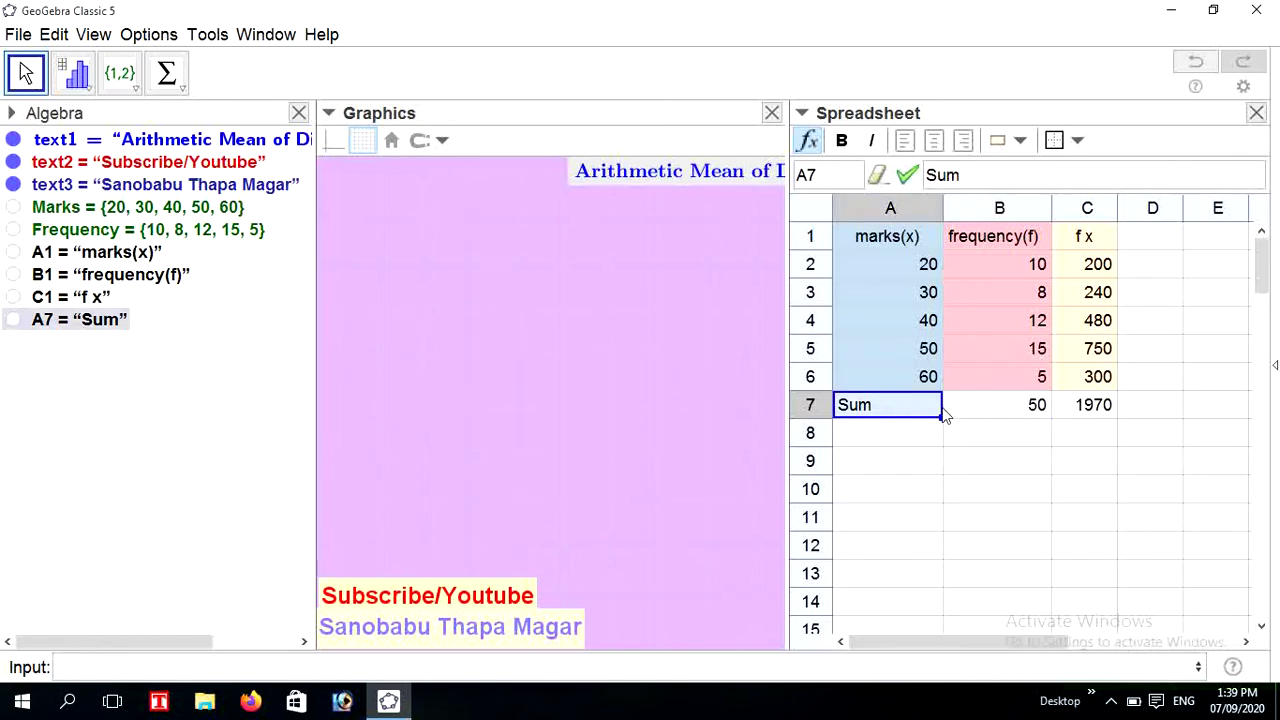
pyautogui.moveTo(945, 415); pyautogui.dragTo(1093, 415)
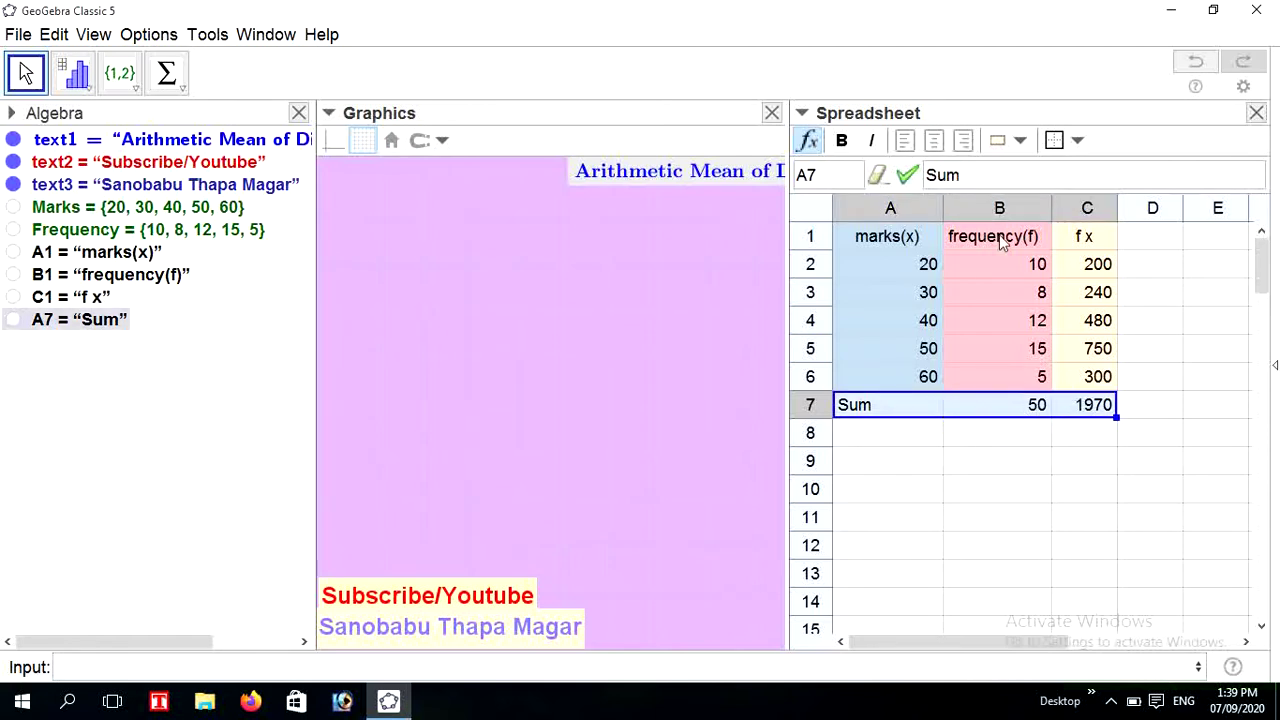
pyautogui.click(1021, 145)
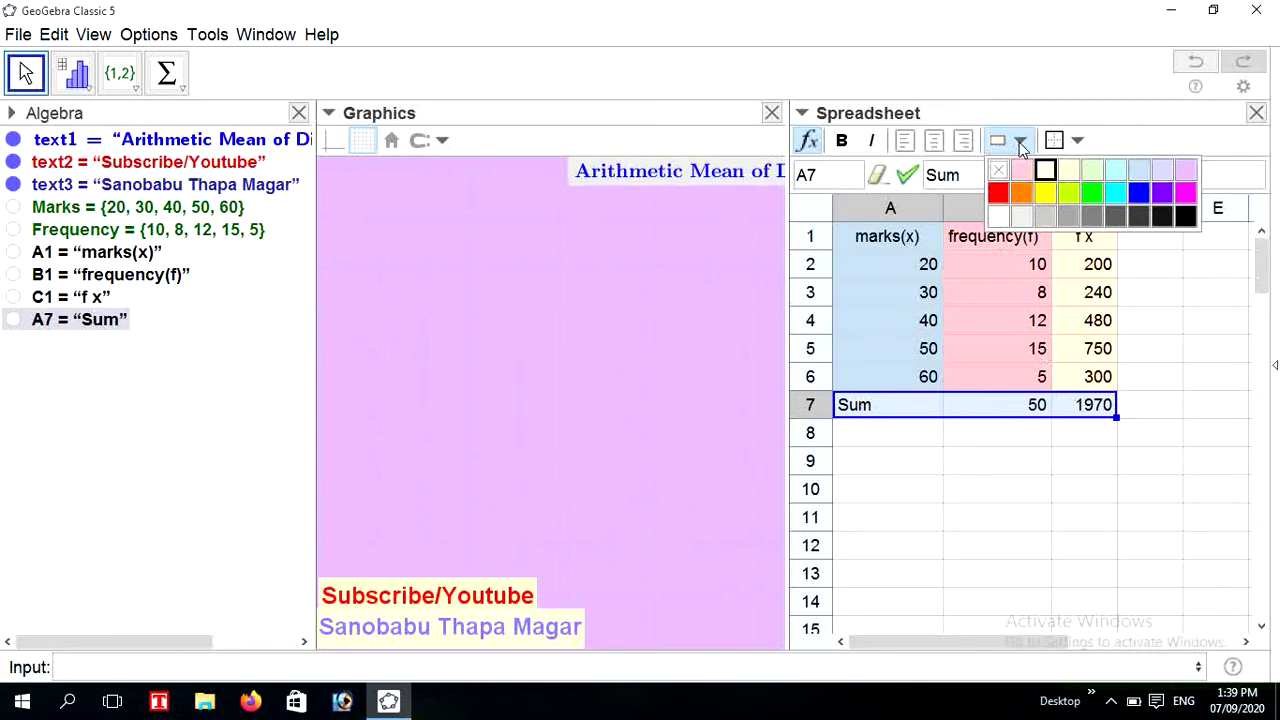
pyautogui.click(1090, 173)
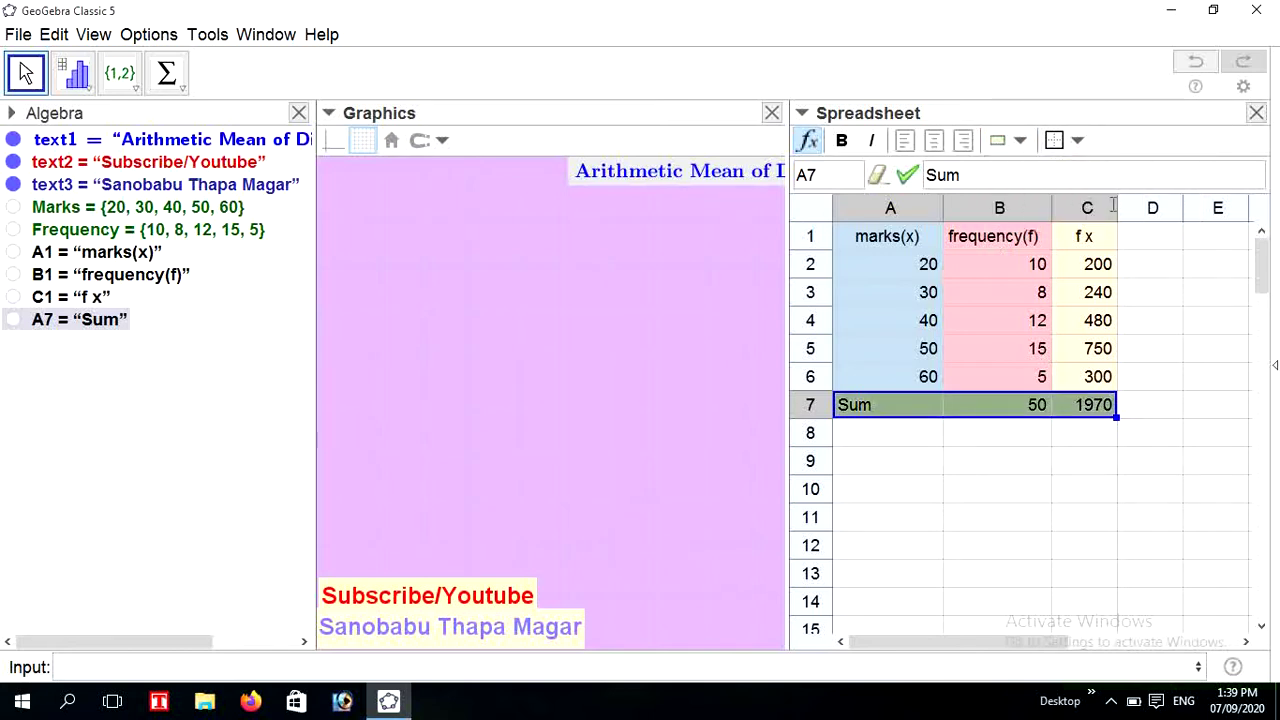
pyautogui.click(968, 466)
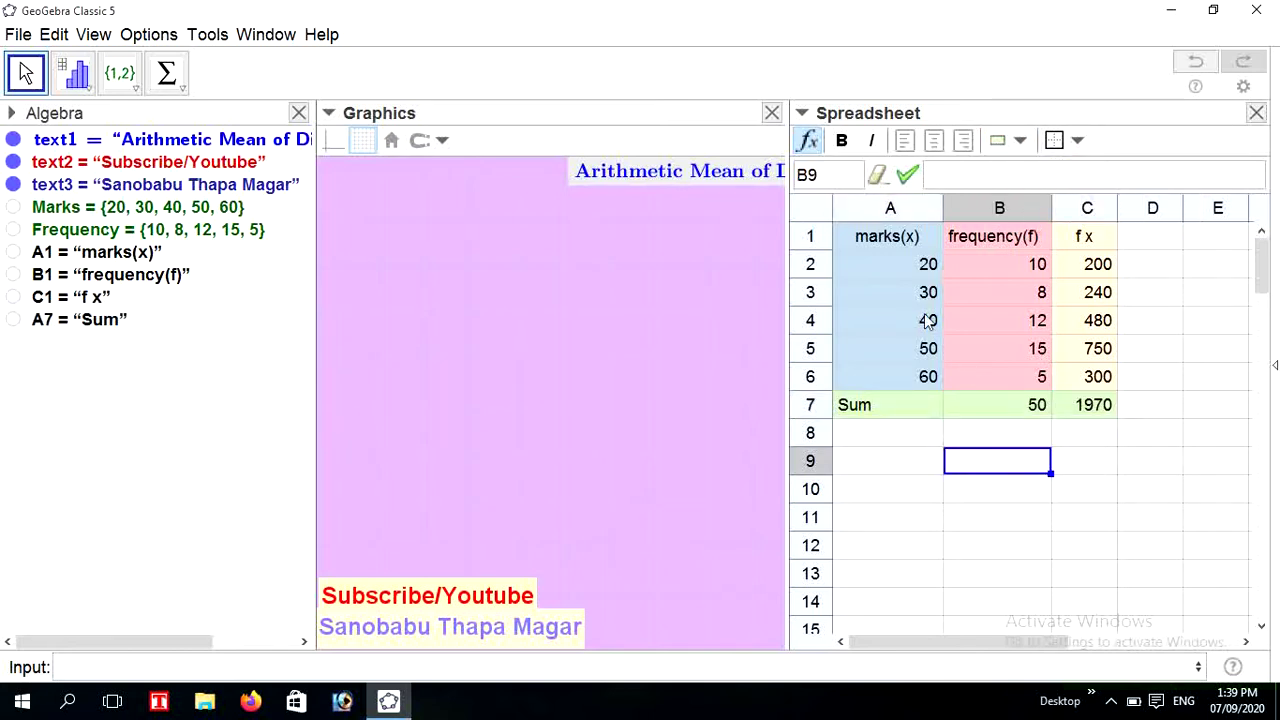
# - Give the heading cells A1 to C1 a magenta background
pyautogui.click(882, 240)
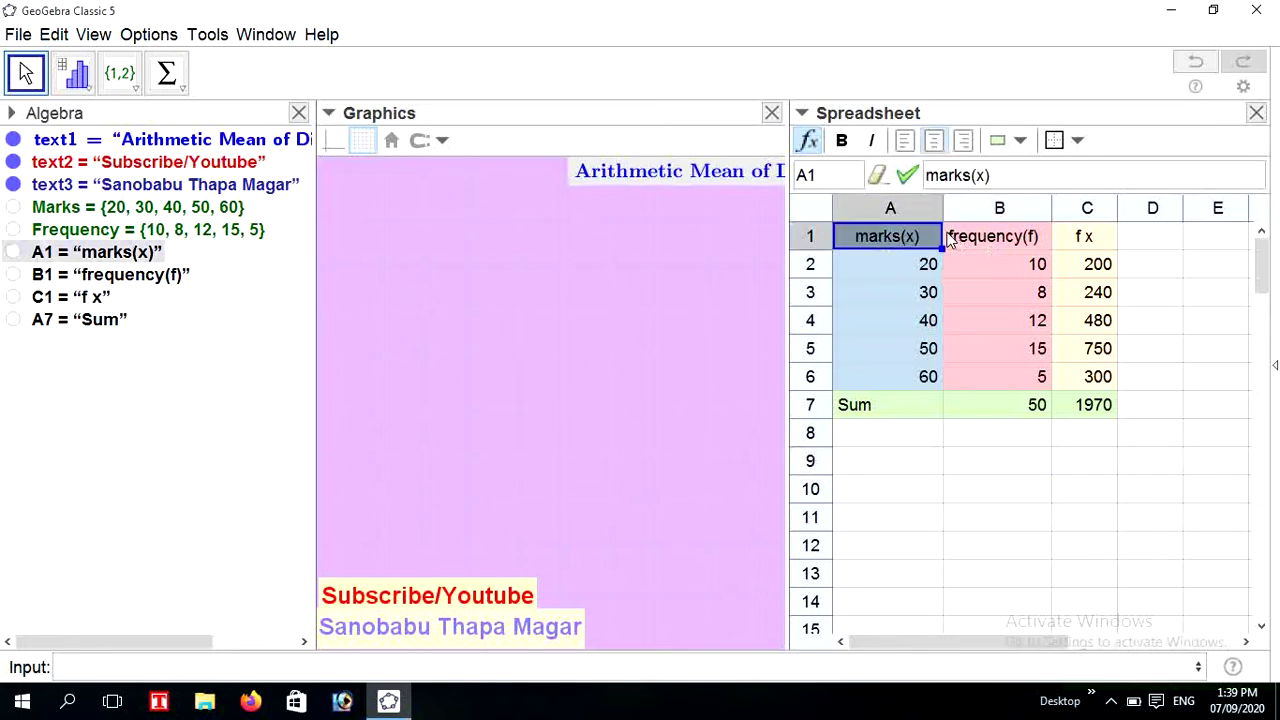
pyautogui.click(947, 236)
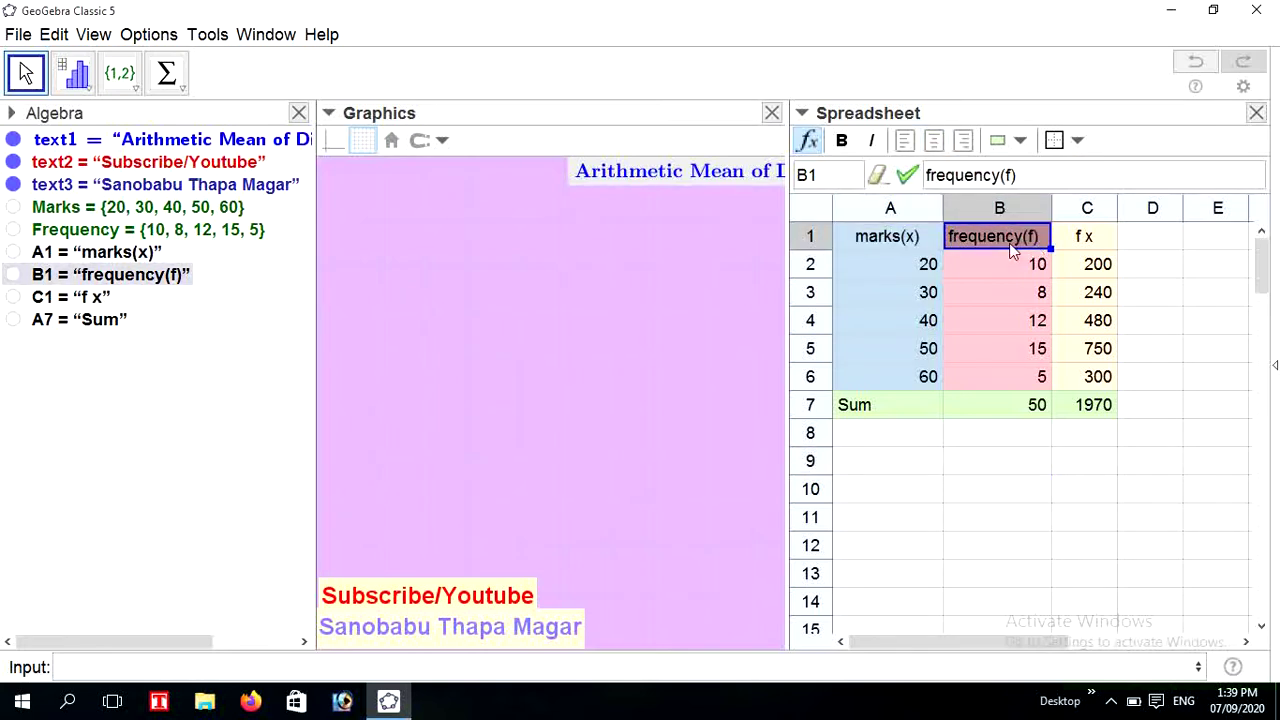
pyautogui.click(902, 238)
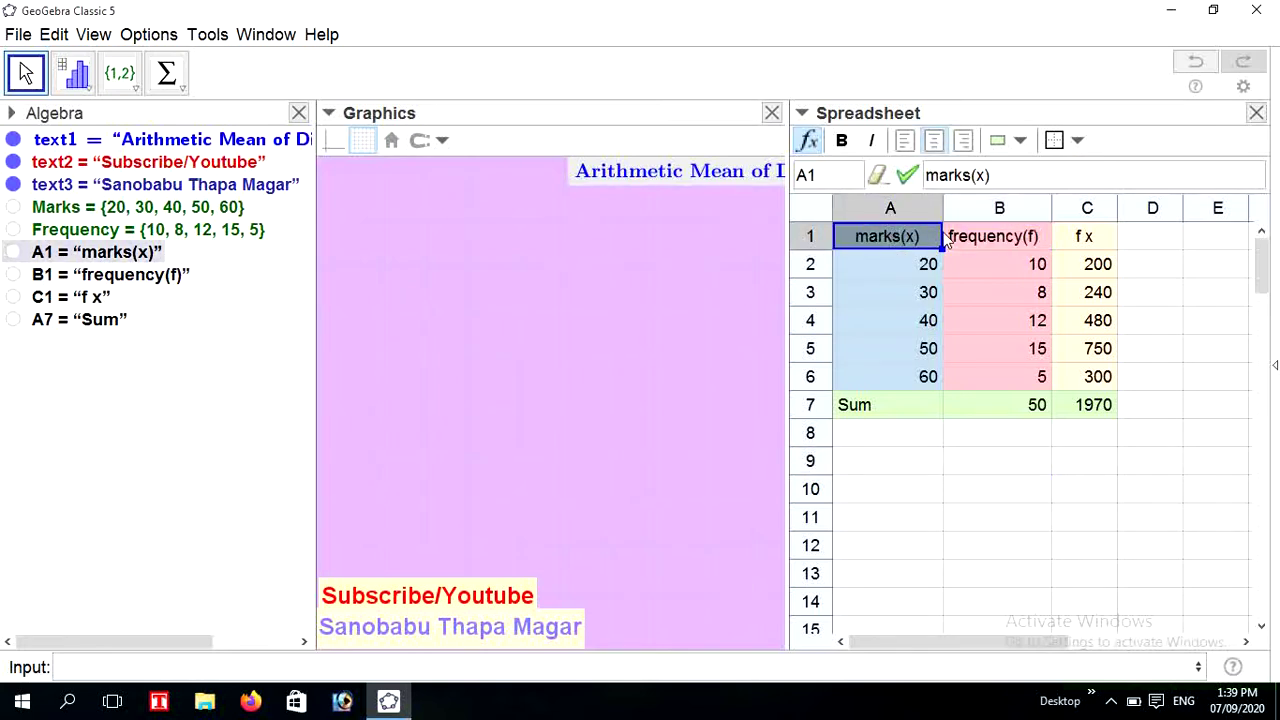
pyautogui.moveTo(945, 242); pyautogui.dragTo(1083, 246)
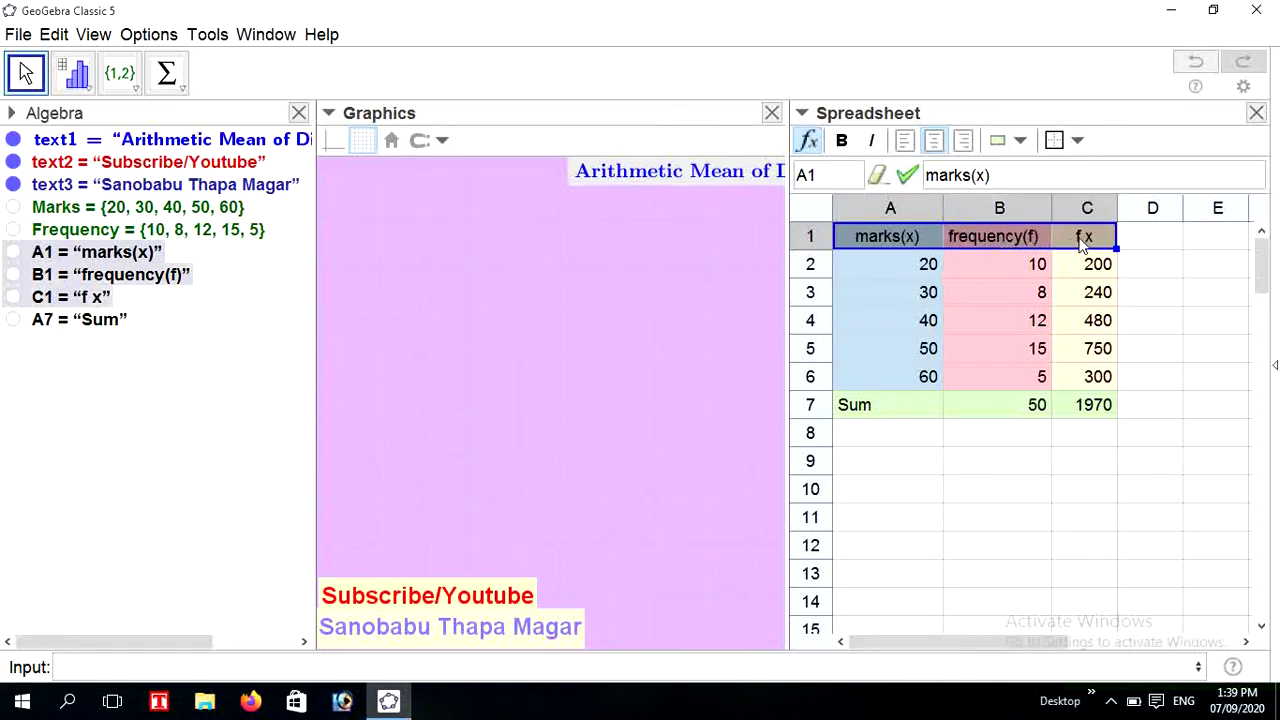
pyautogui.click(1020, 142)
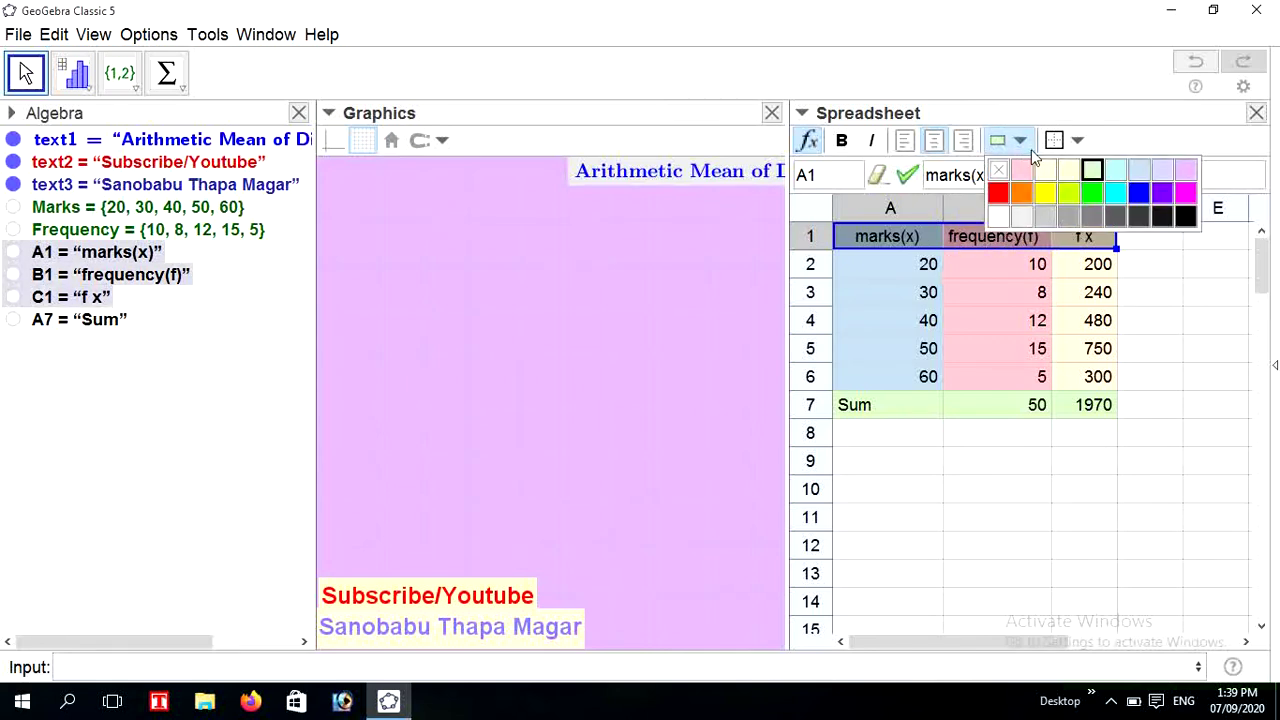
pyautogui.click(1185, 194)
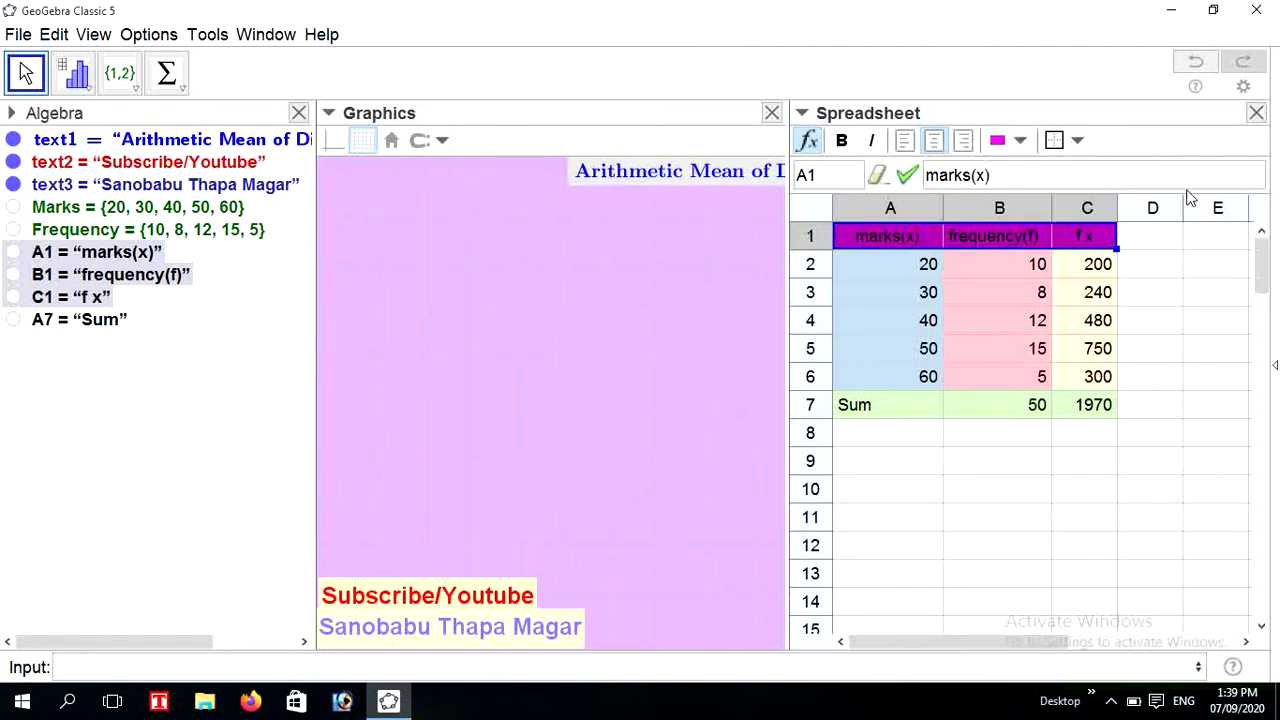
pyautogui.click(893, 236)
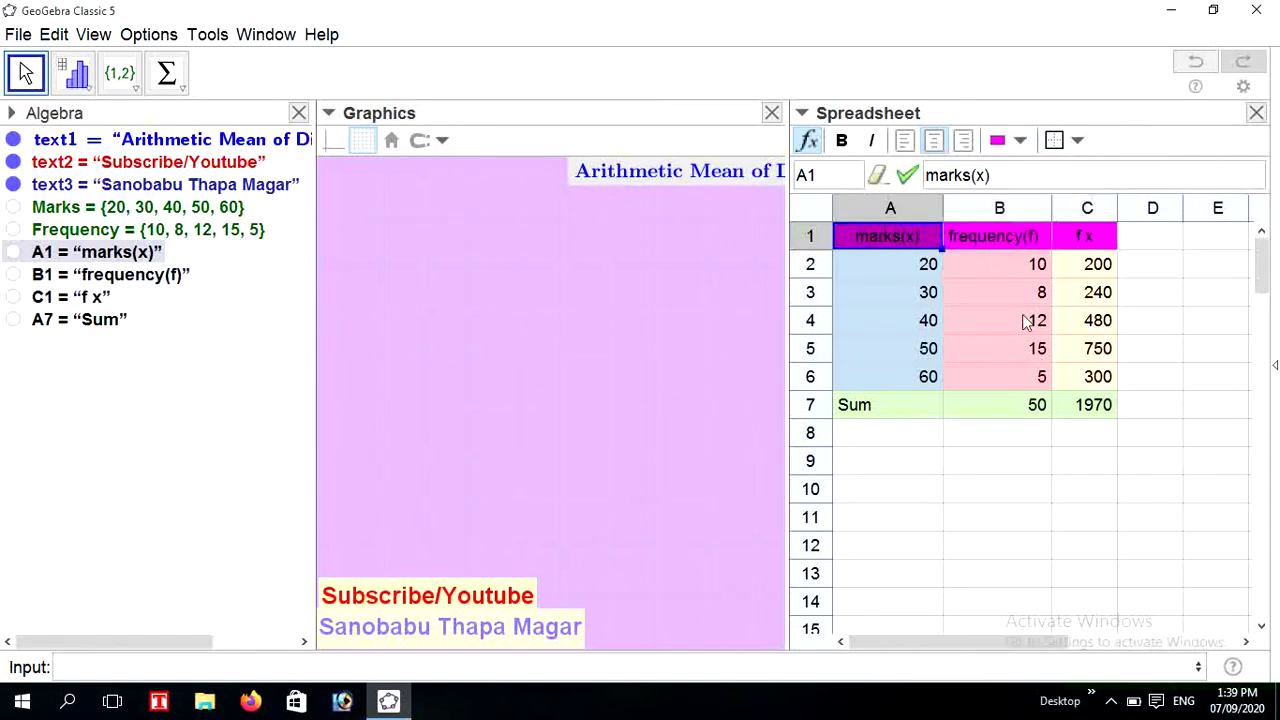
pyautogui.click(928, 500)
# - Make the headings in A1, B1 and C1 bold and widen column B to fit the frequency(f) heading
pyautogui.click(903, 246)
pyautogui.click(843, 141)
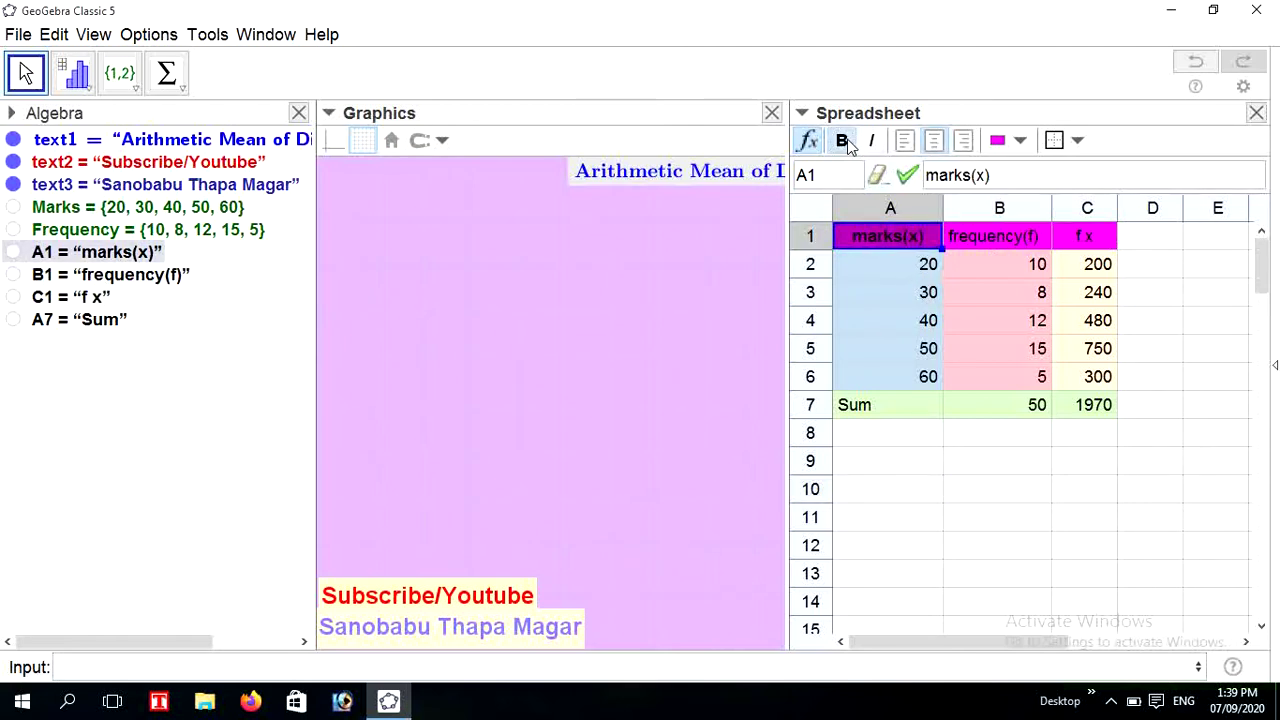
pyautogui.click(996, 236)
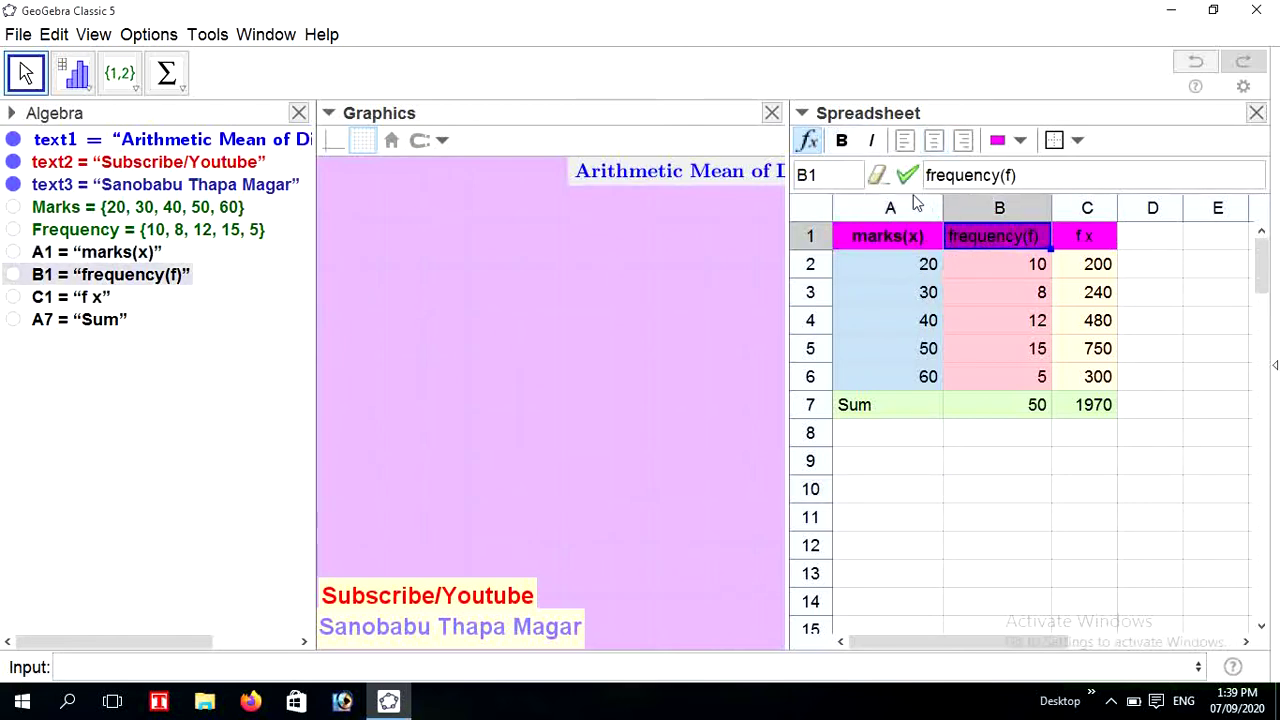
pyautogui.click(841, 140)
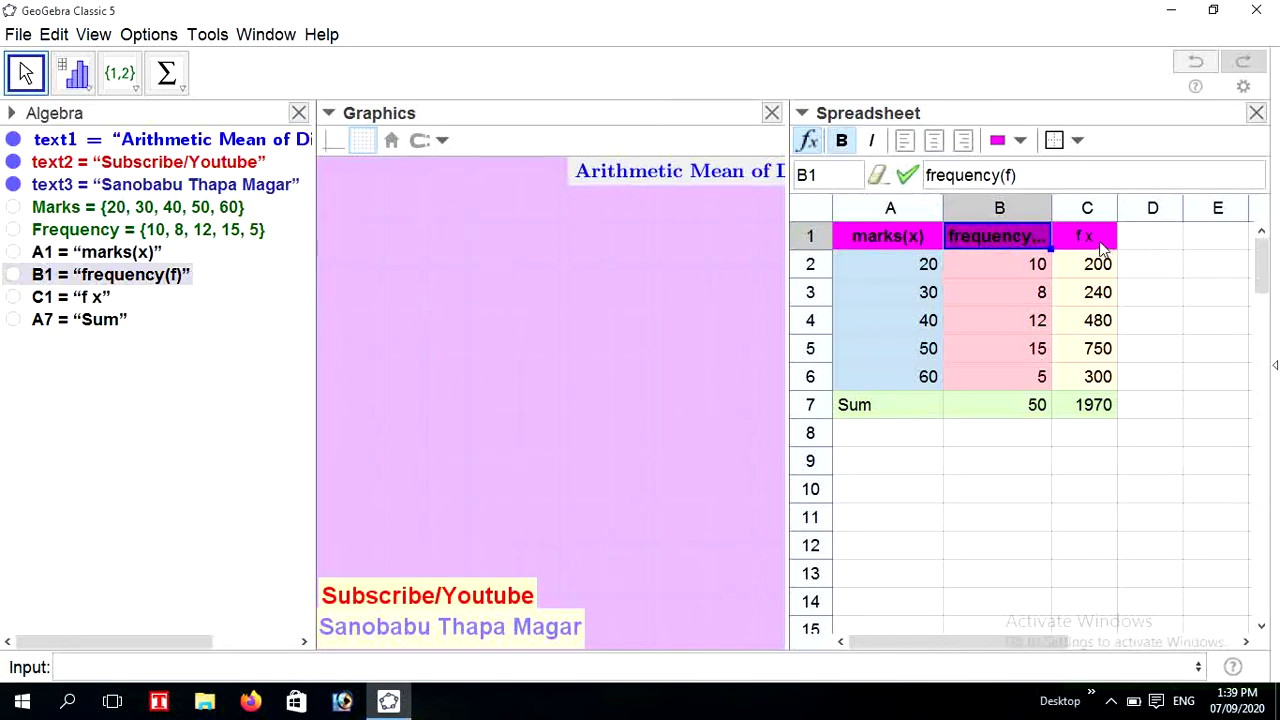
pyautogui.click(1100, 245)
pyautogui.click(845, 141)
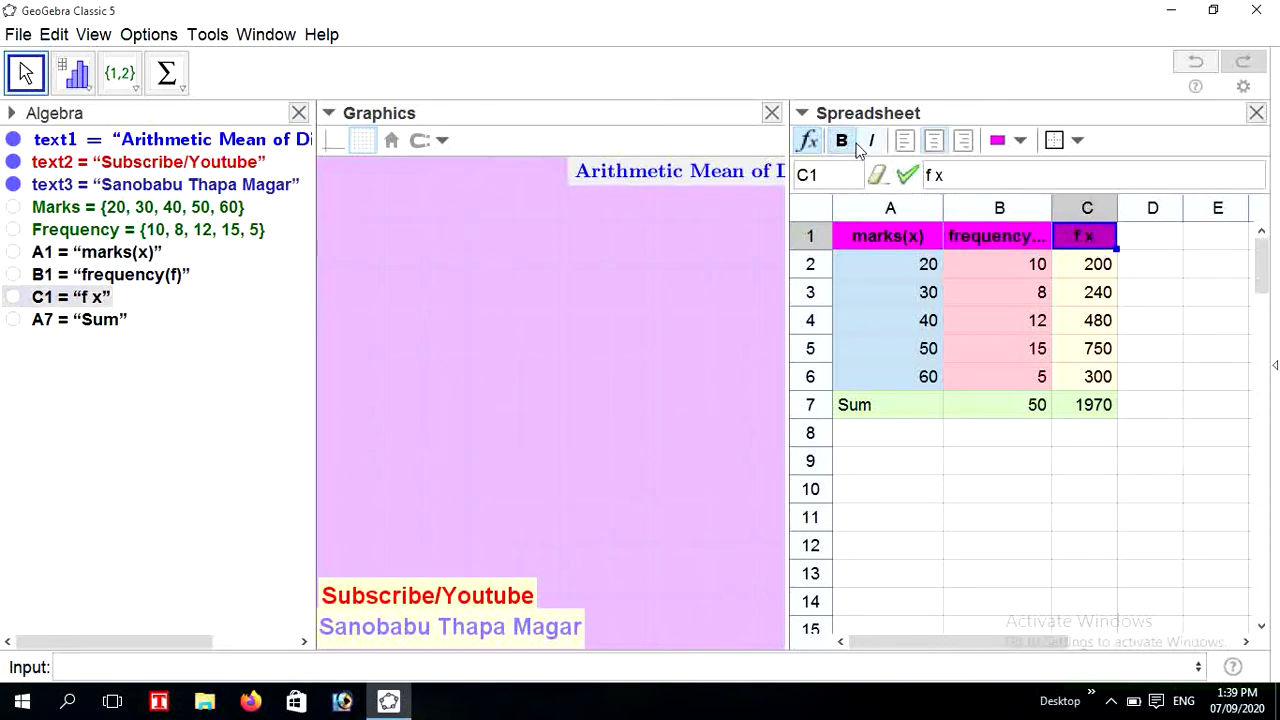
pyautogui.click(946, 464)
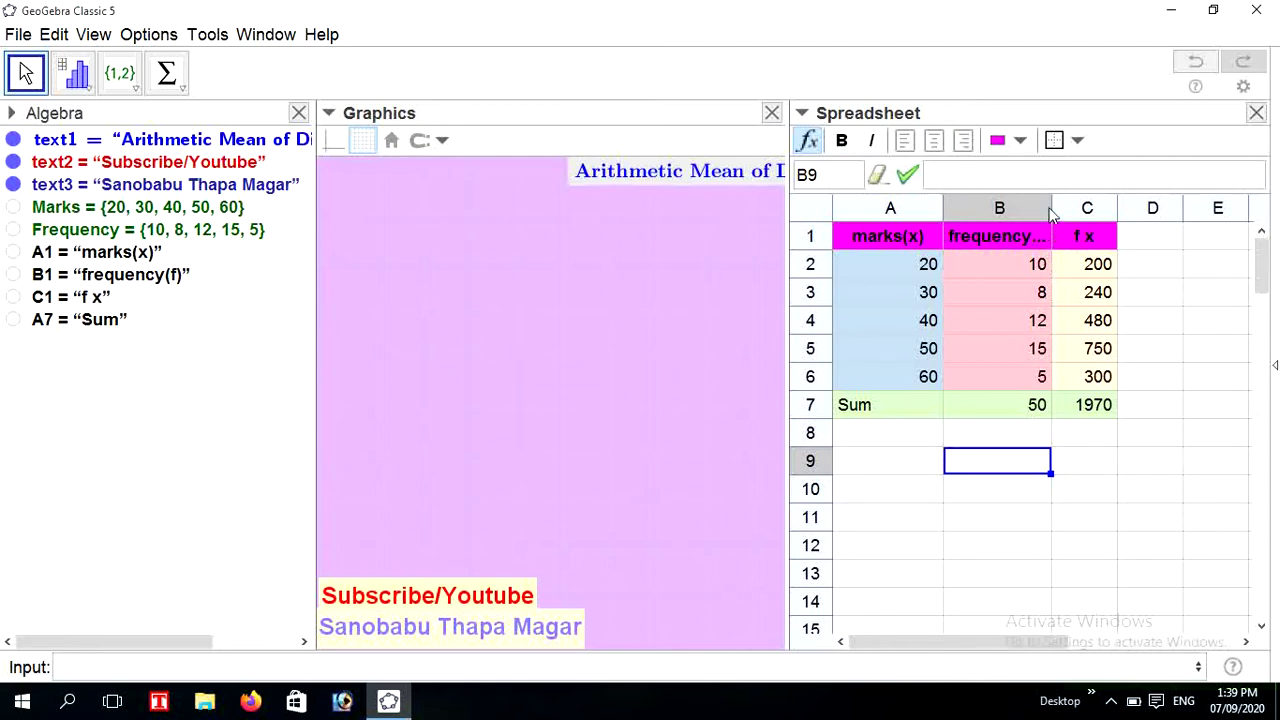
pyautogui.moveTo(1051, 207); pyautogui.dragTo(1064, 207)
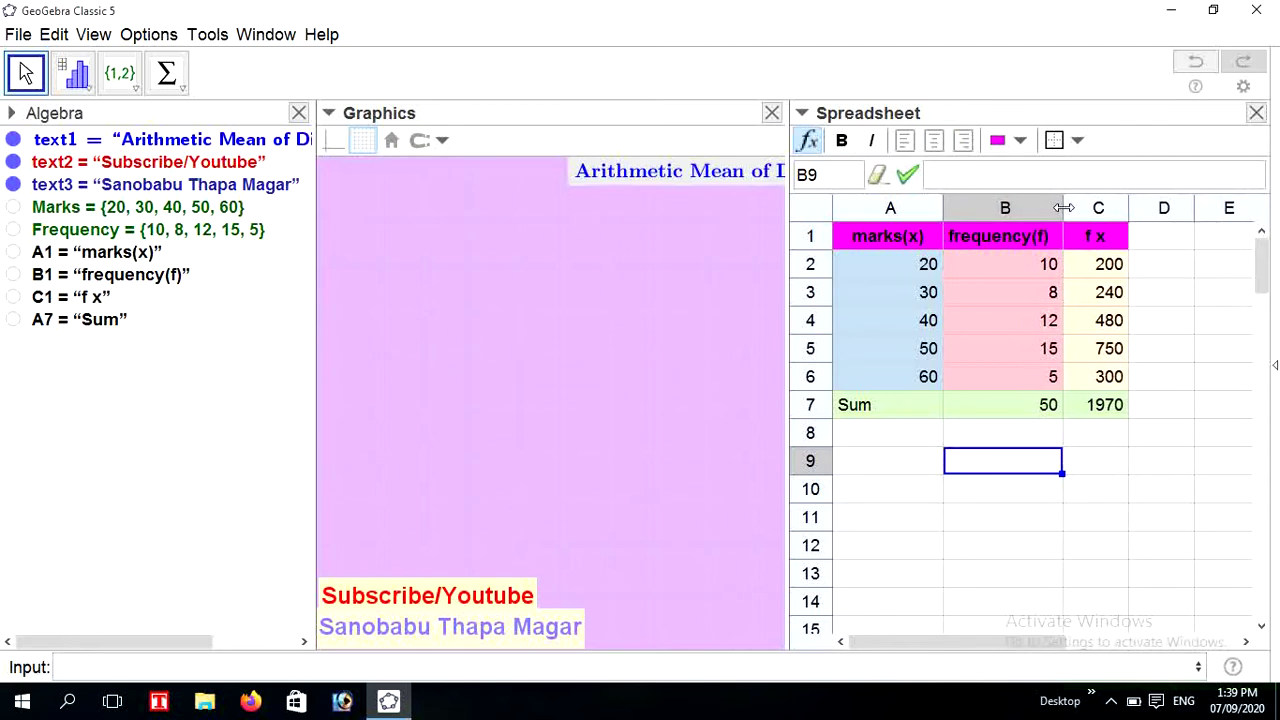
pyautogui.click(935, 484)
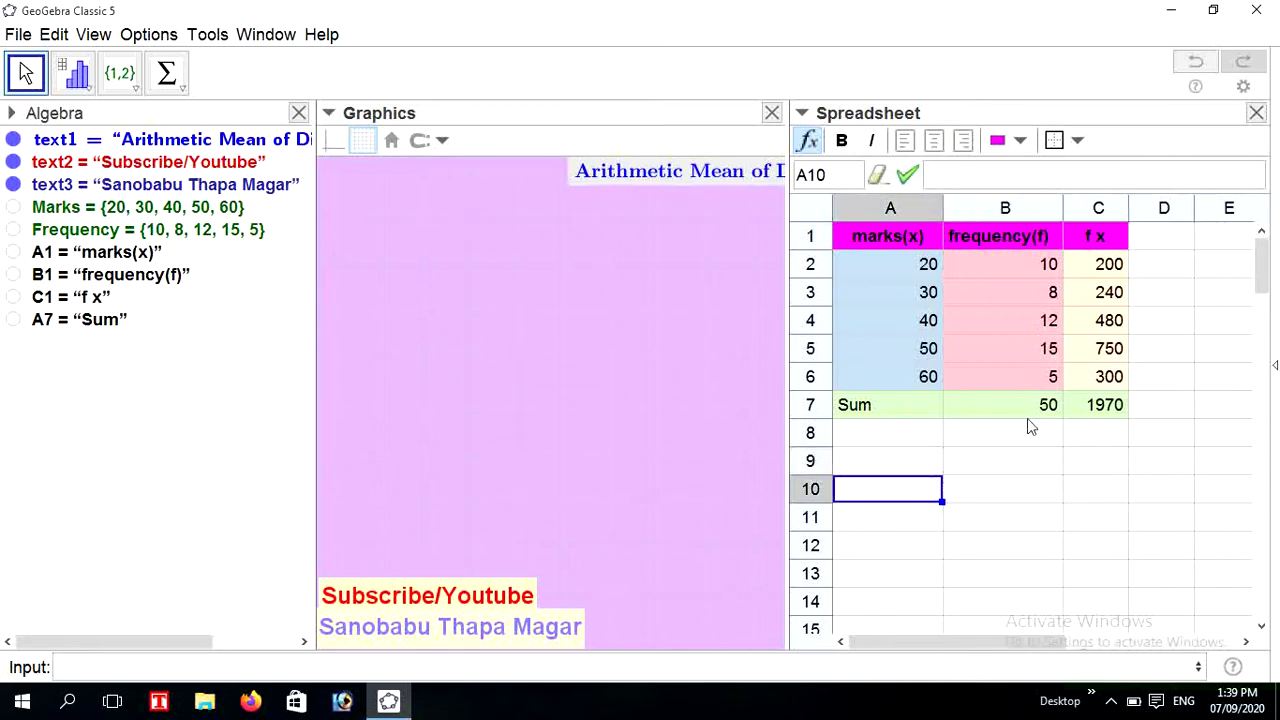
# - Create a table object from cells A1 to C7 and move it below the title in the Graphics view
pyautogui.click(858, 243)
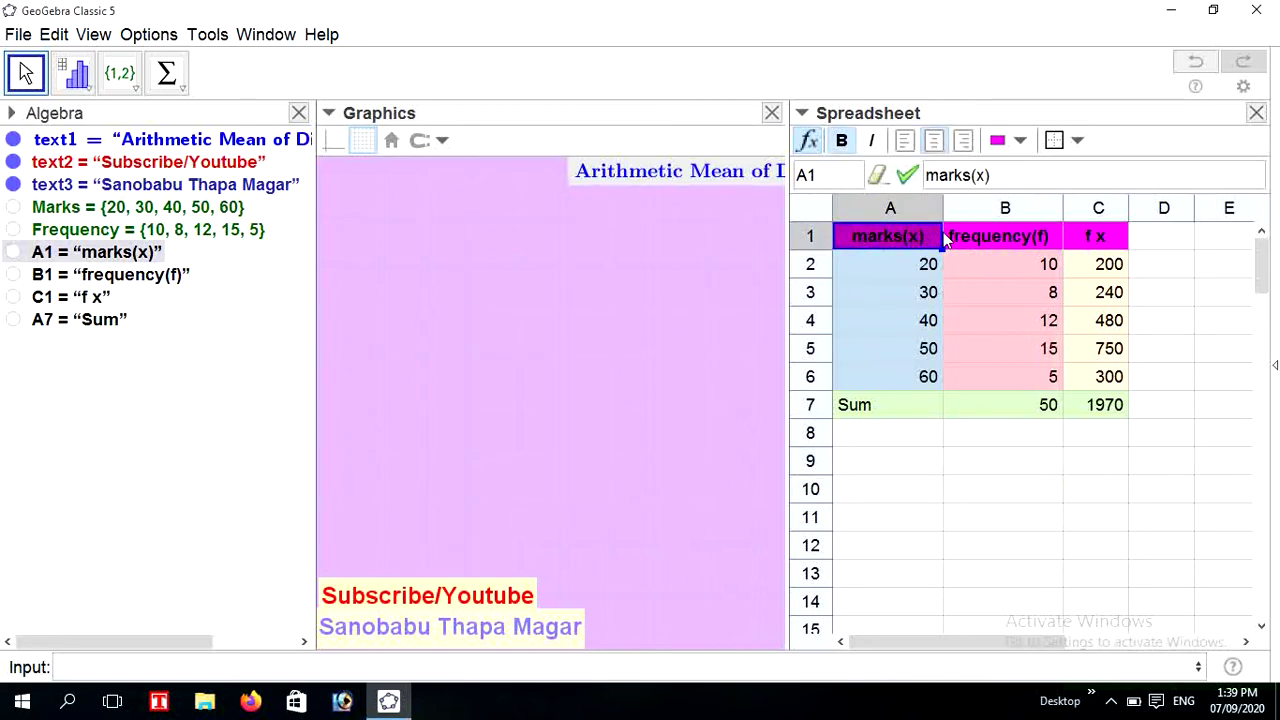
pyautogui.moveTo(945, 240); pyautogui.dragTo(1115, 415)
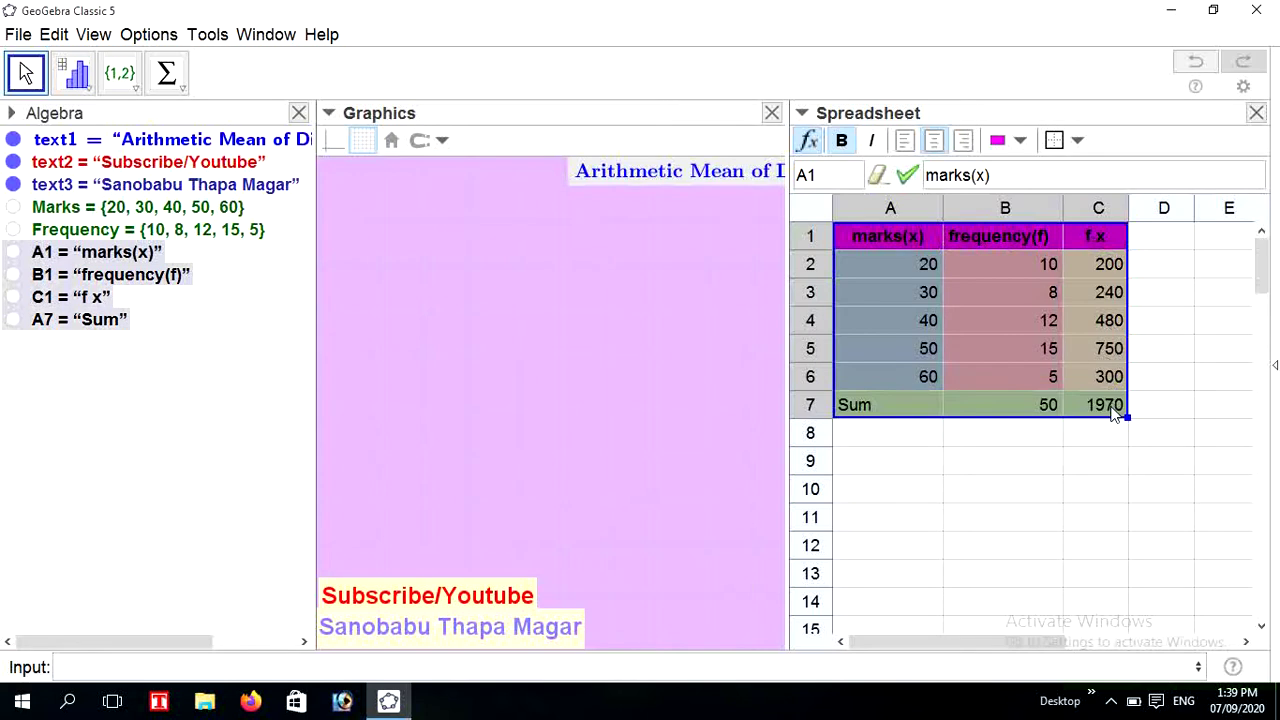
pyautogui.rightClick(1038, 347)
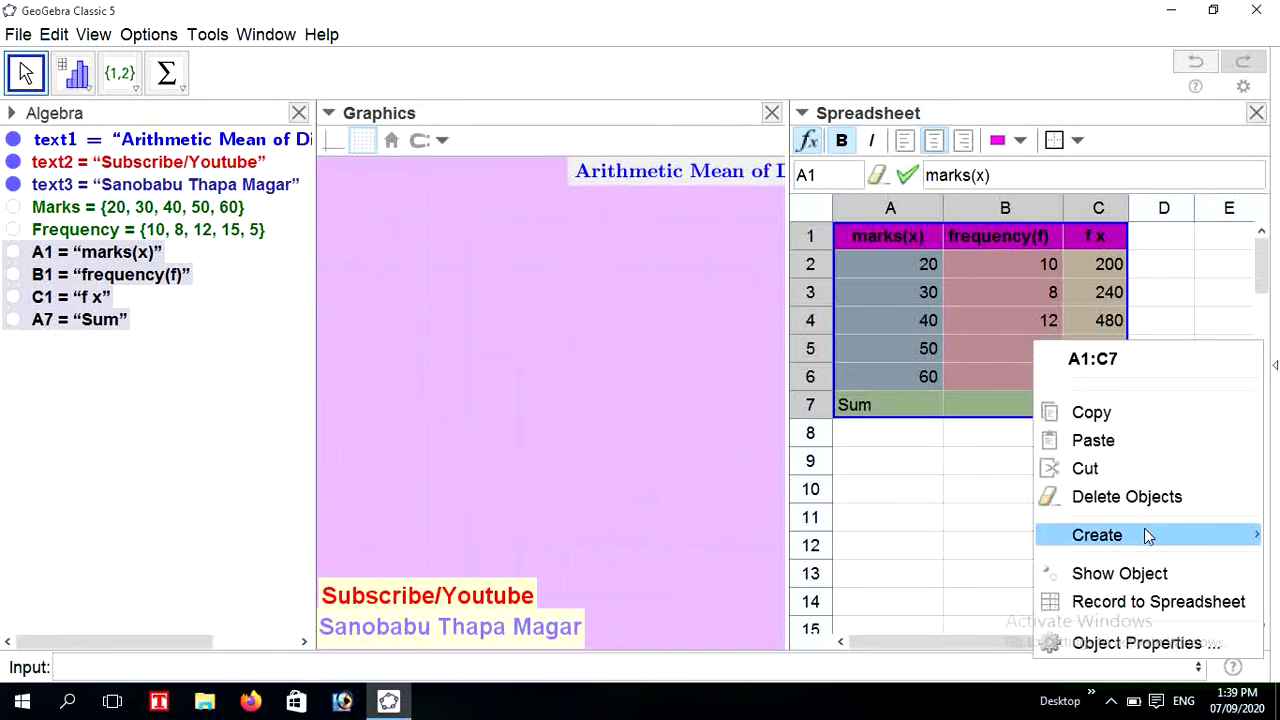
pyautogui.moveTo(1148, 537)
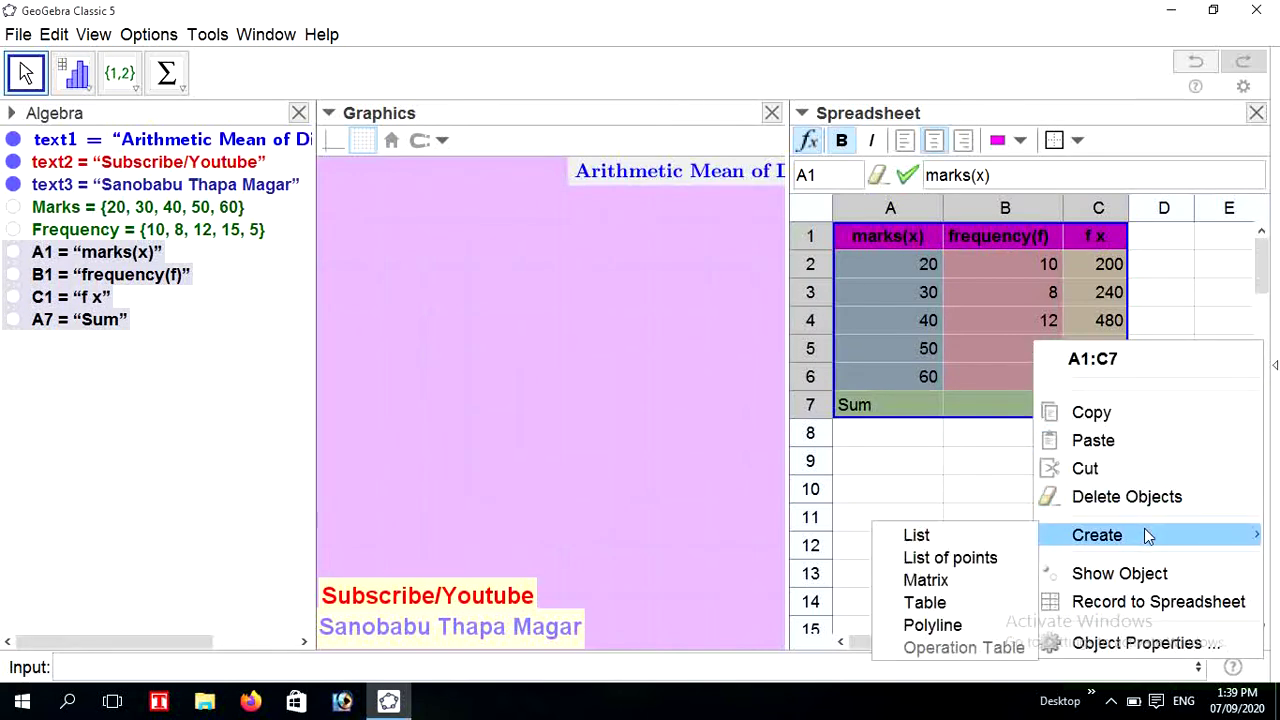
pyautogui.click(946, 604)
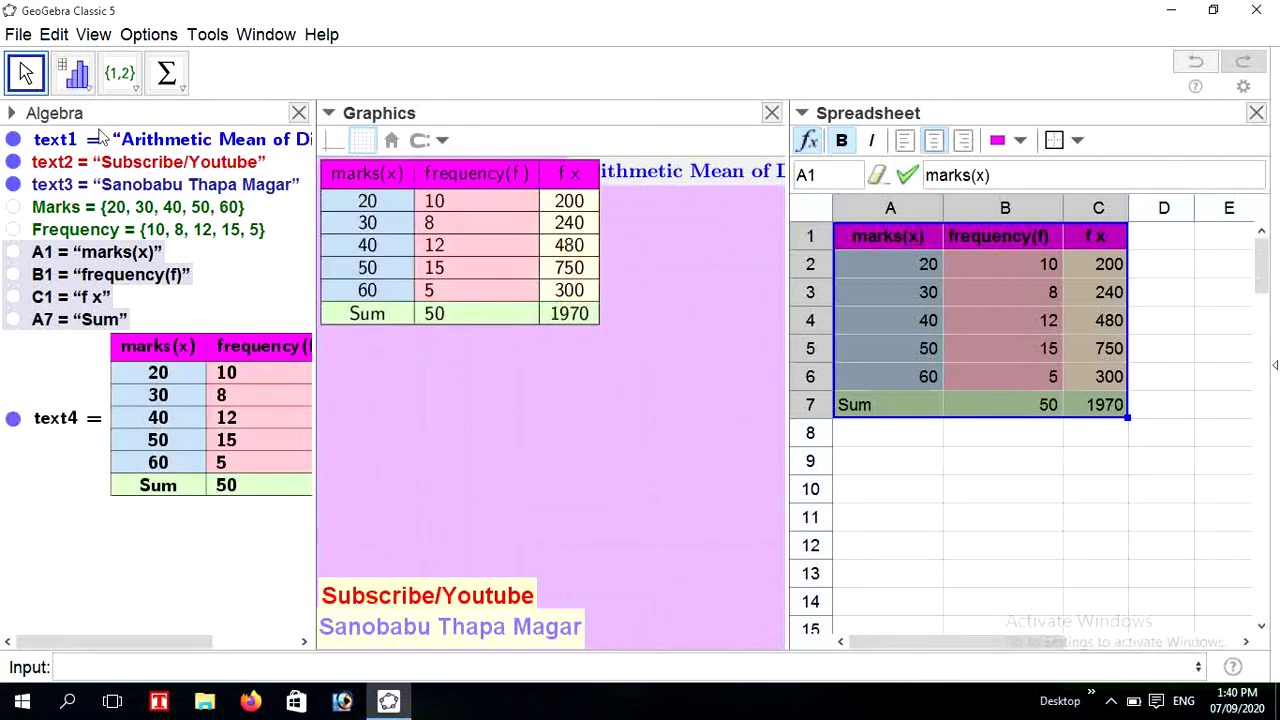
pyautogui.click(55, 355)
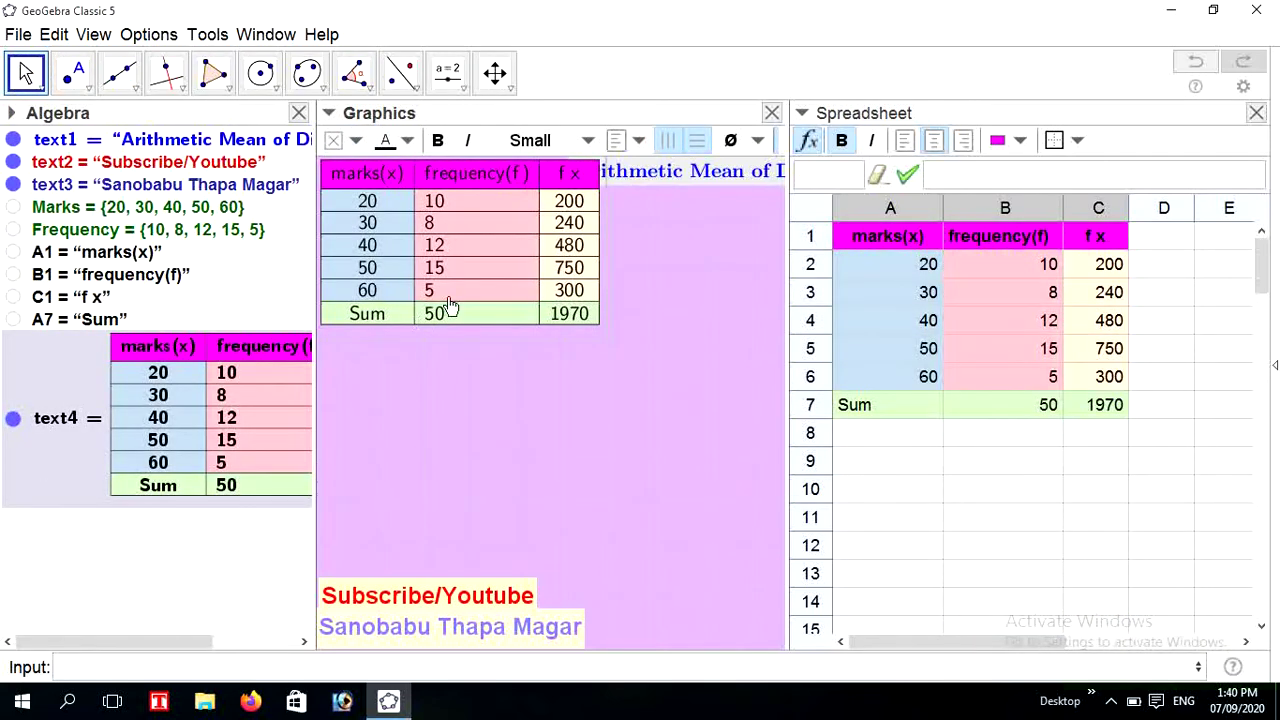
pyautogui.moveTo(420, 280); pyautogui.dragTo(446, 350)
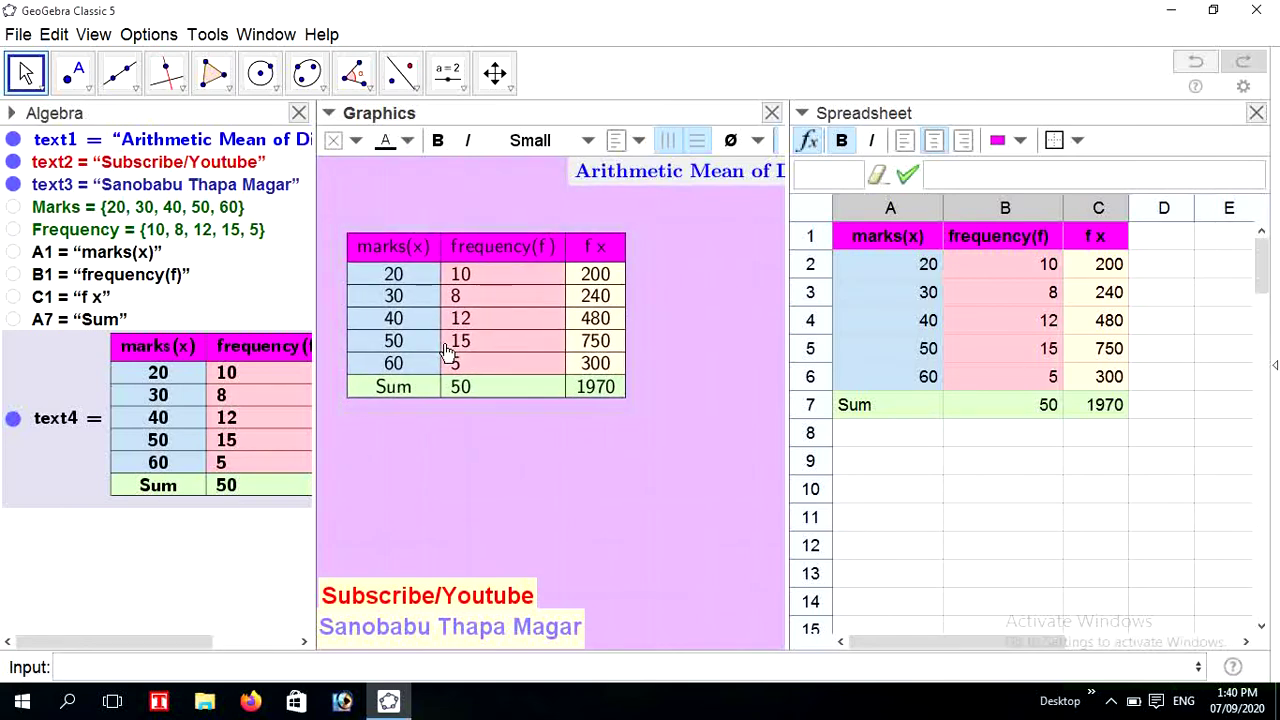
# - Enter the row labels "Obtained Marks" in A9 and "No.of Students" in A10
pyautogui.click(876, 466)
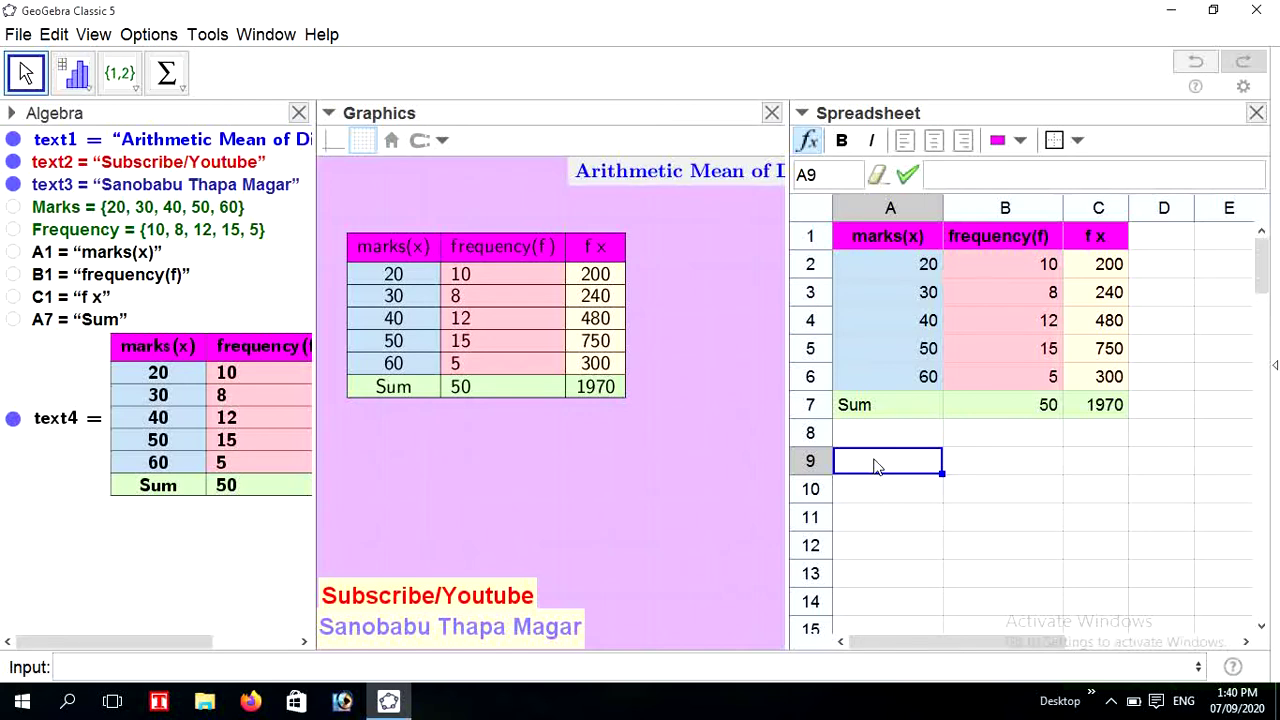
pyautogui.write('Obtaine')
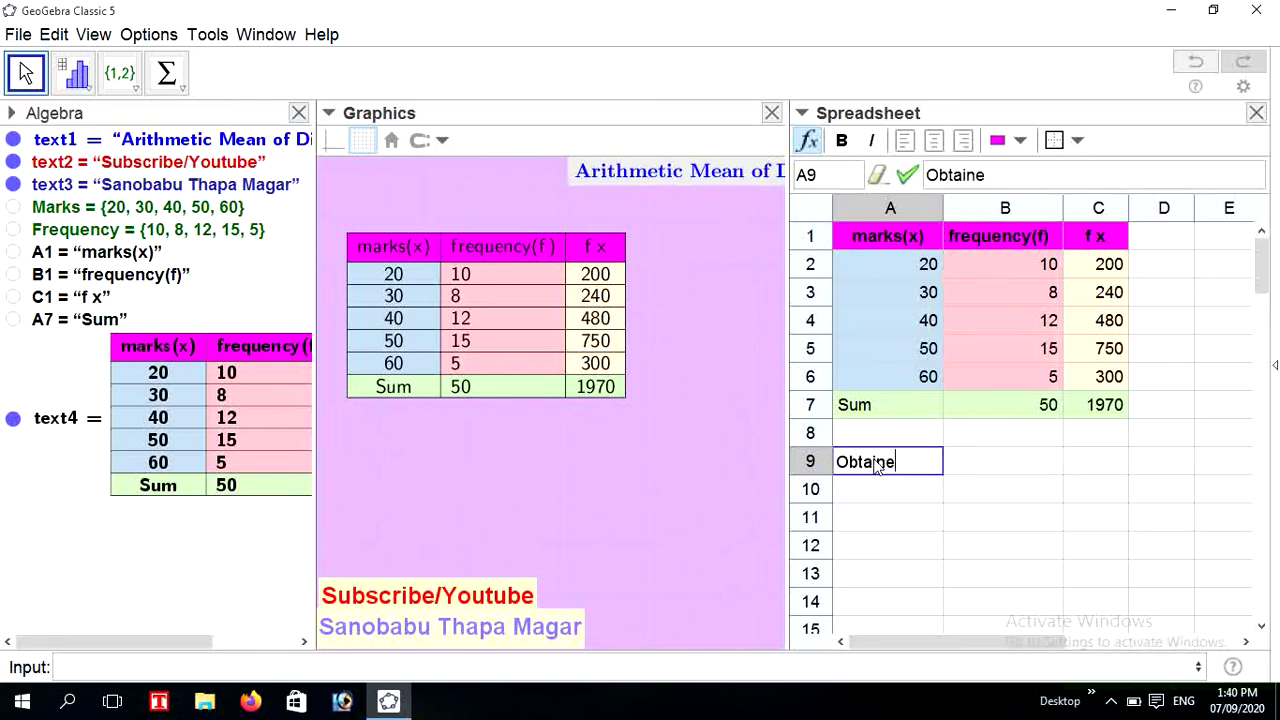
pyautogui.write('d Marks')
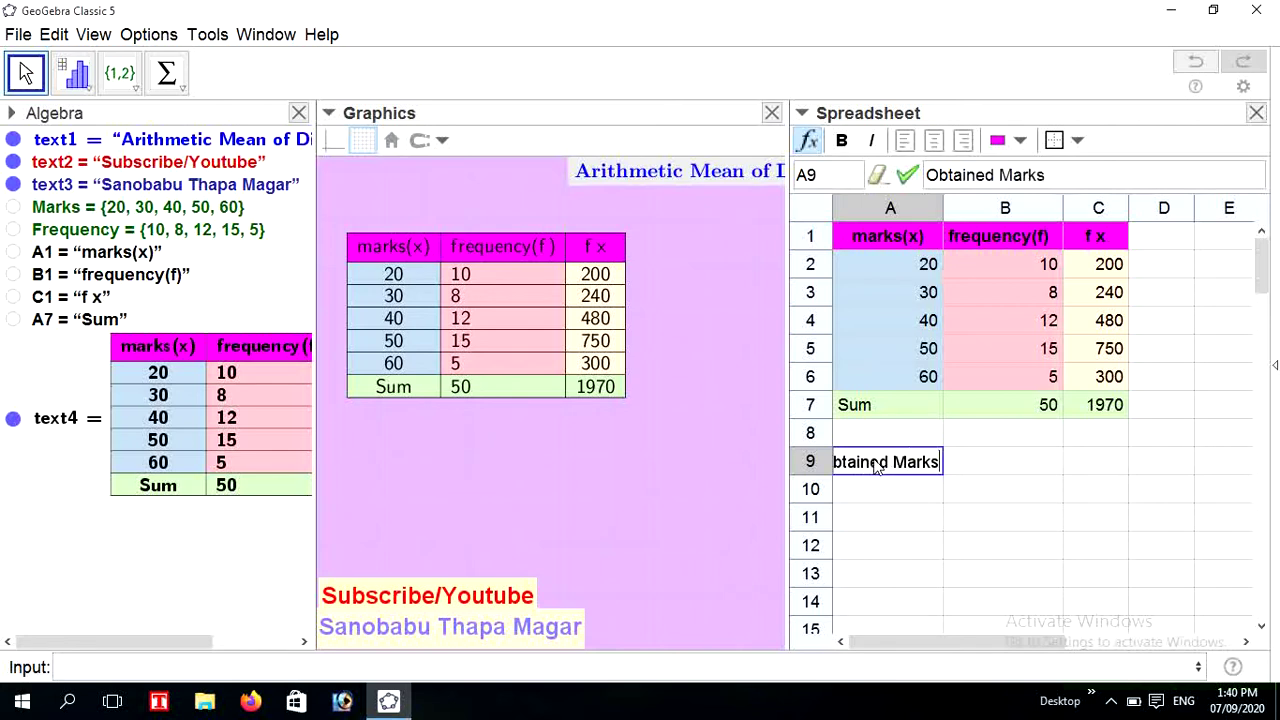
pyautogui.click(891, 497)
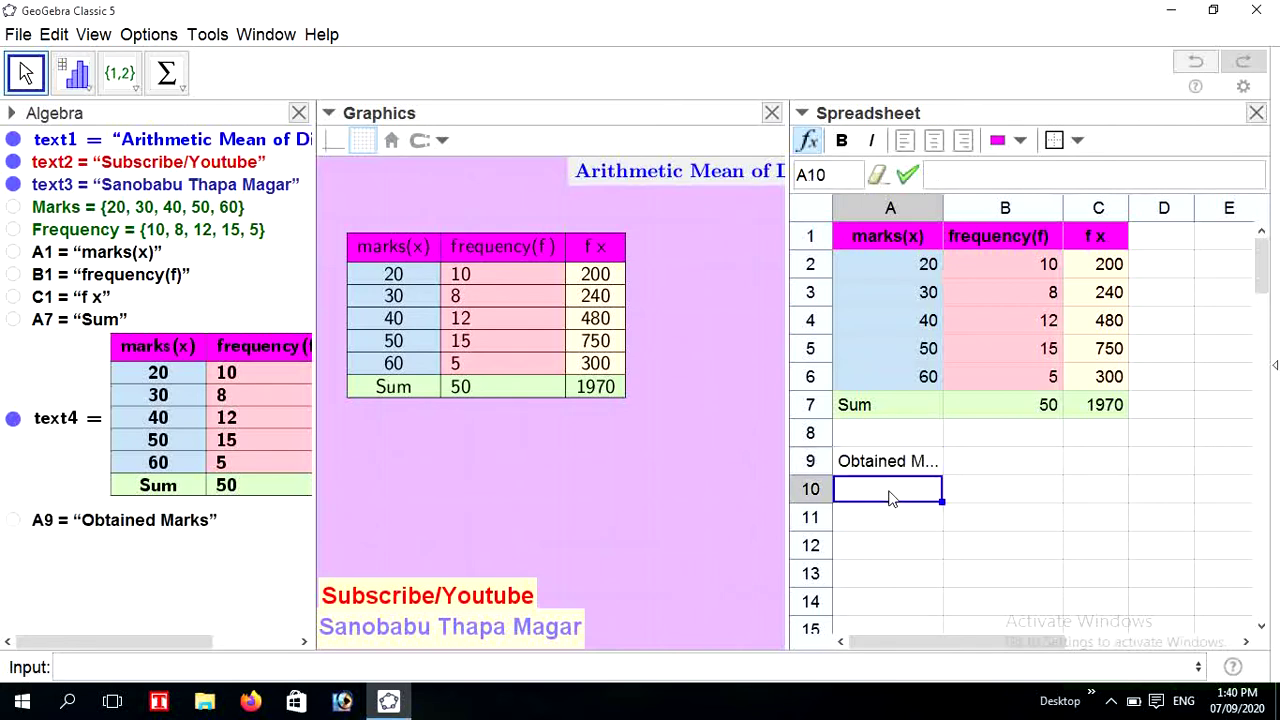
pyautogui.write('No.of')
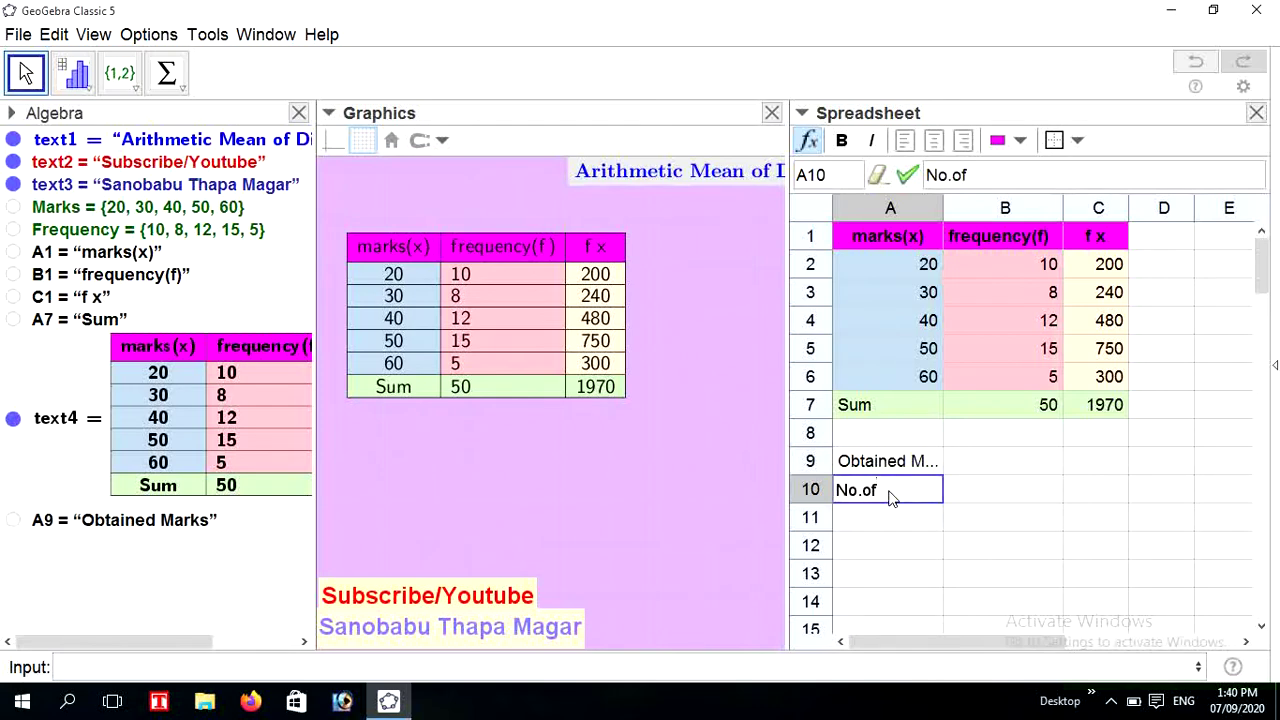
pyautogui.write(' Students')
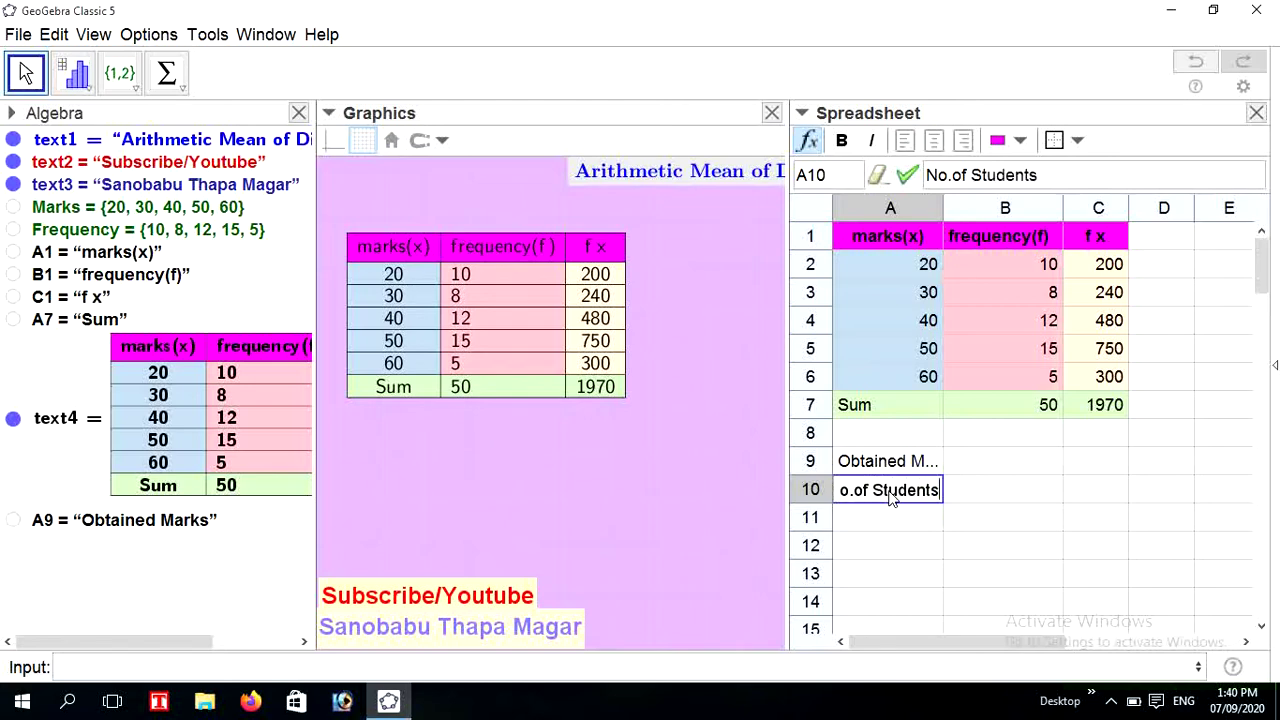
# - Fill the Obtained Marks row with references to A2 in B9, A3 in C9 and A4 in D9
pyautogui.click(957, 463)
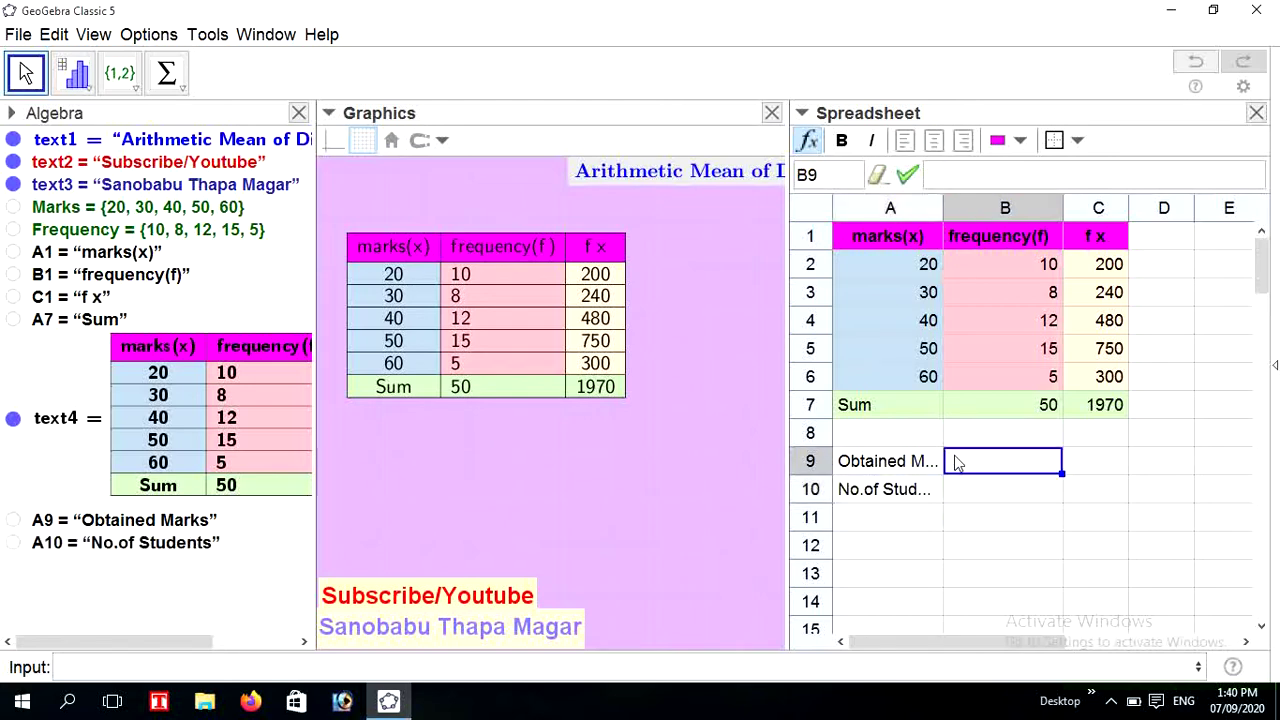
pyautogui.write('=')
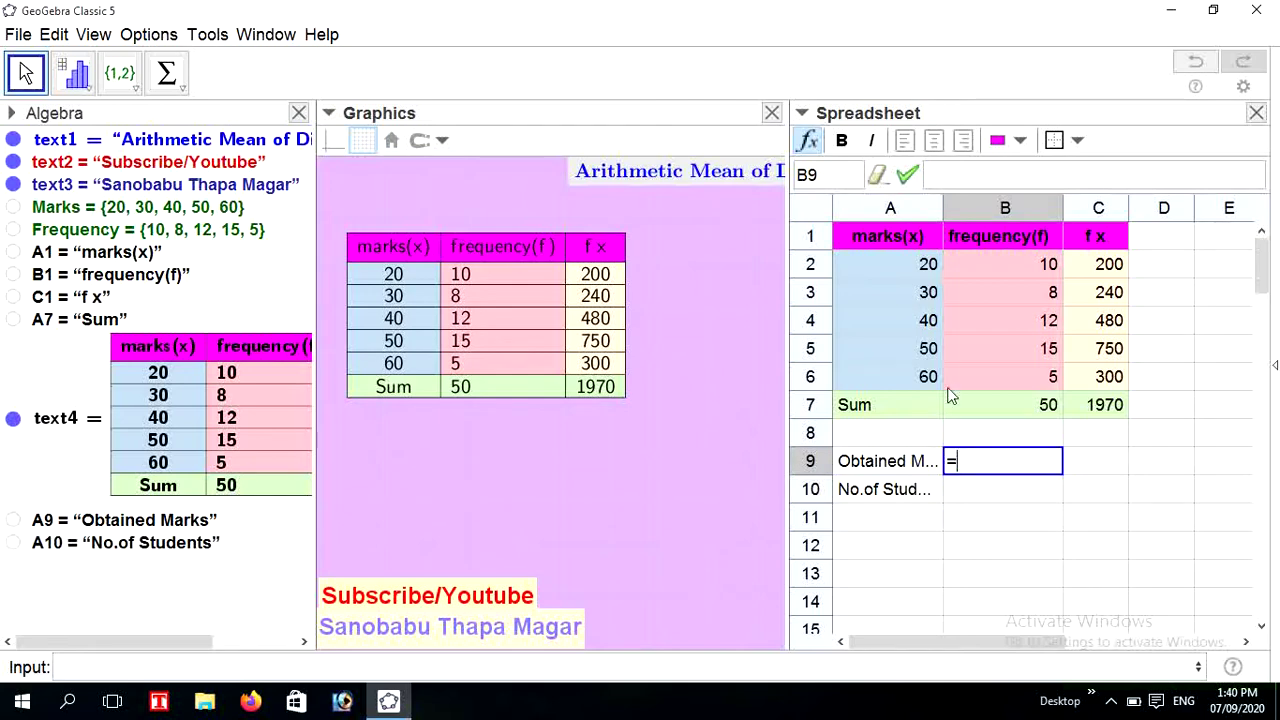
pyautogui.click(921, 262)
pyautogui.press('Return')
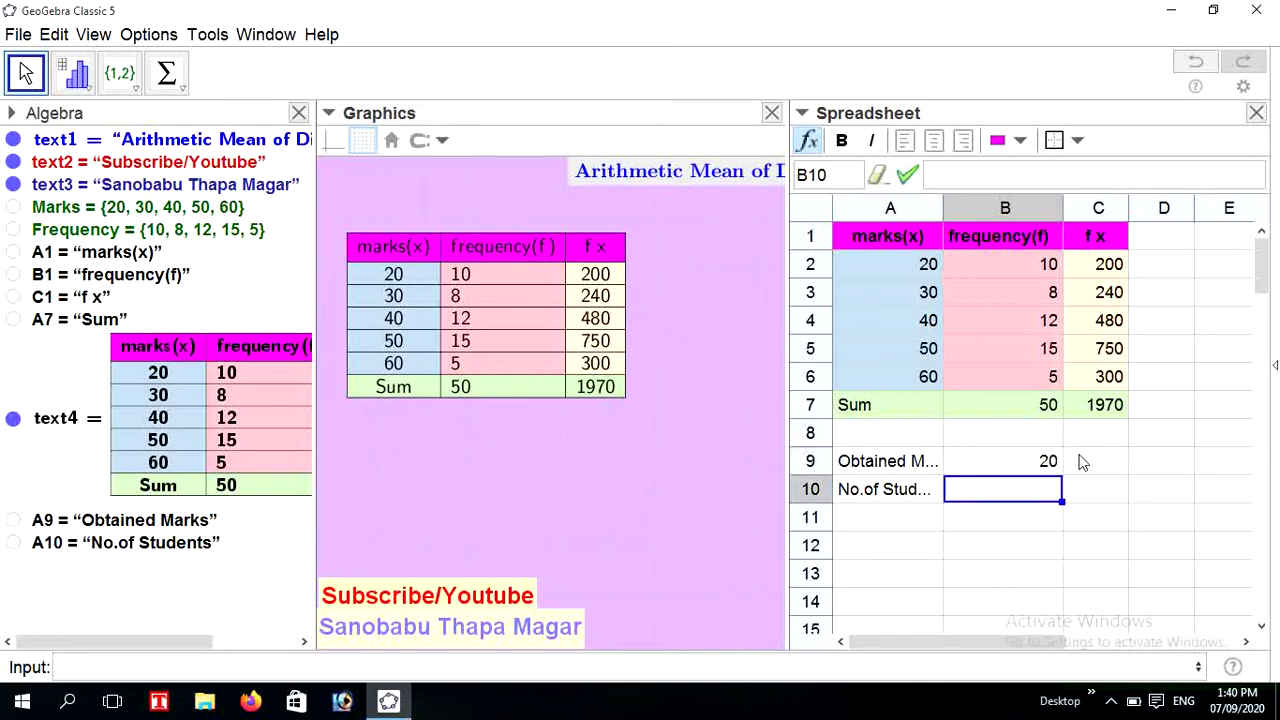
pyautogui.click(1082, 461)
pyautogui.write('=')
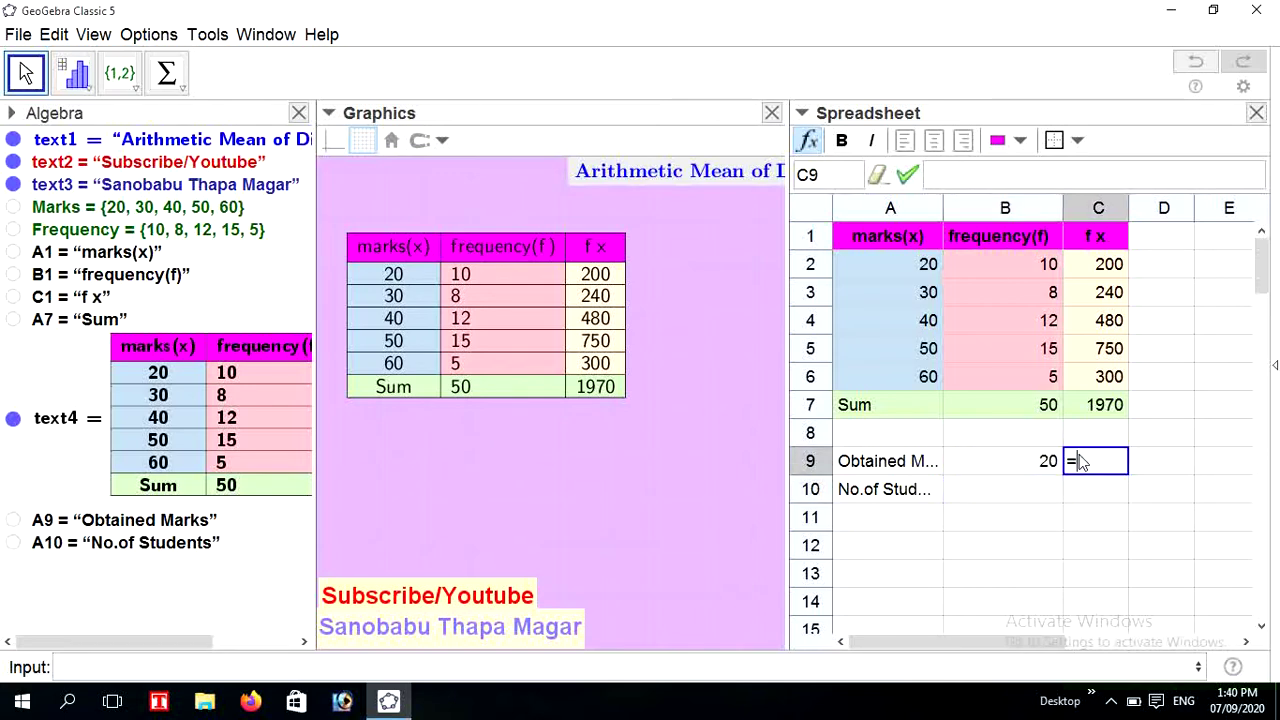
pyautogui.click(930, 293)
pyautogui.press('Return')
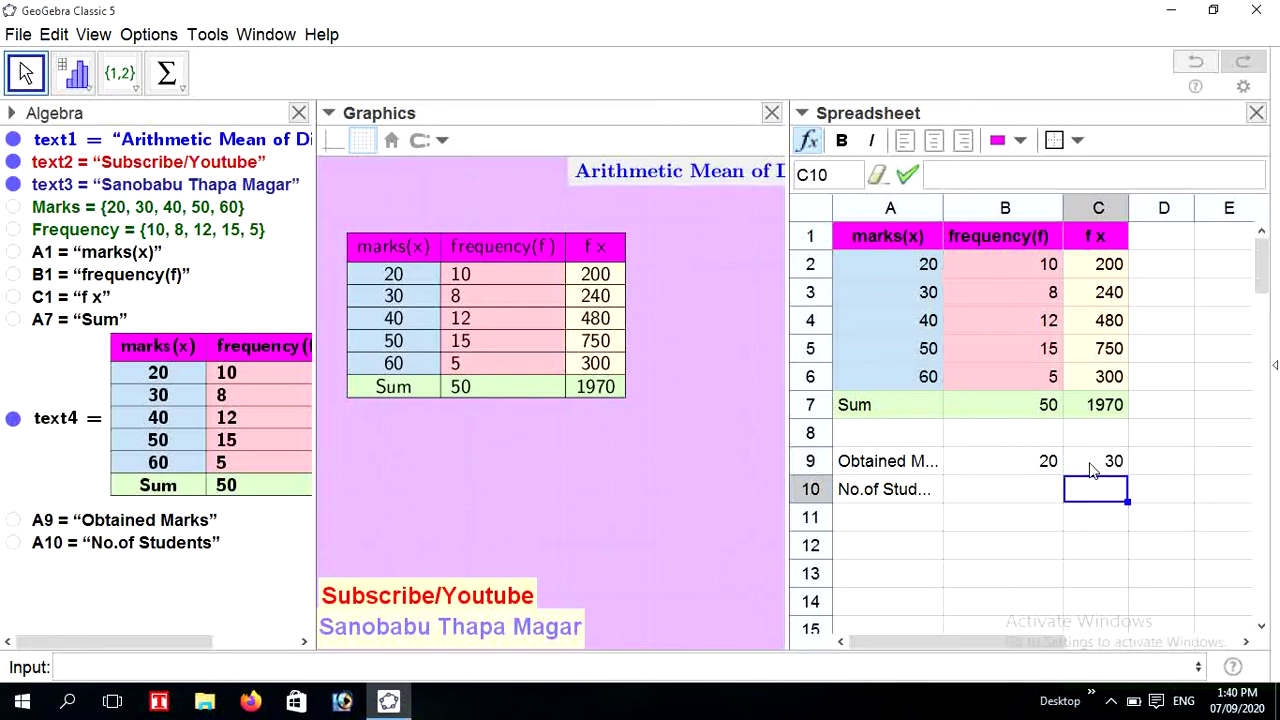
pyautogui.click(1150, 468)
pyautogui.write('=')
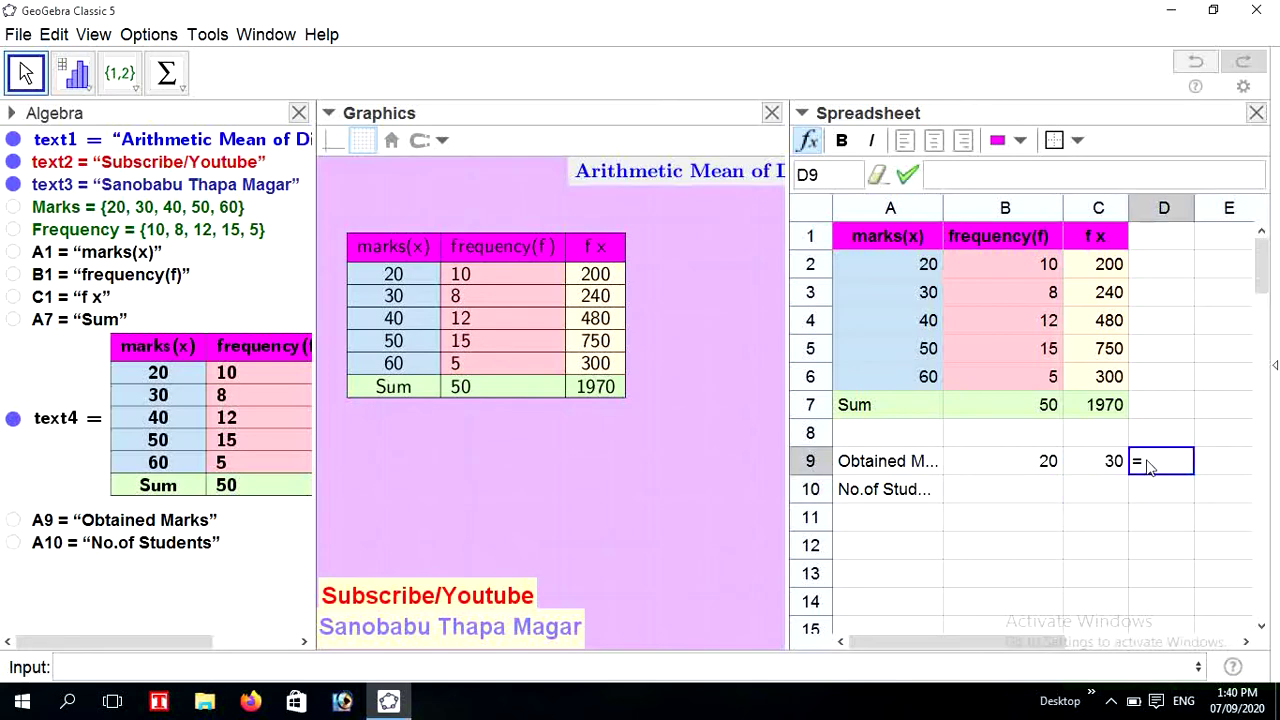
pyautogui.click(929, 320)
pyautogui.press('Return')
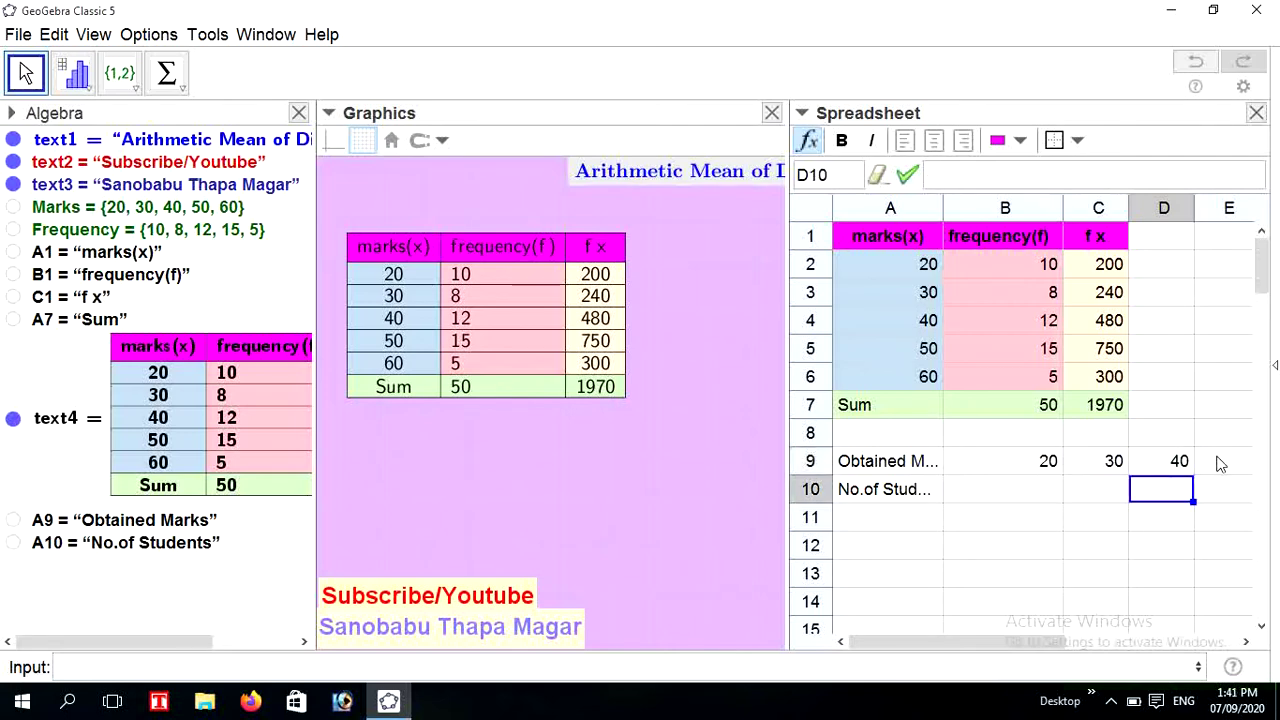
# - Make E9 reference the mark in A5 and try to fill F9 from A6
pyautogui.click(1210, 458)
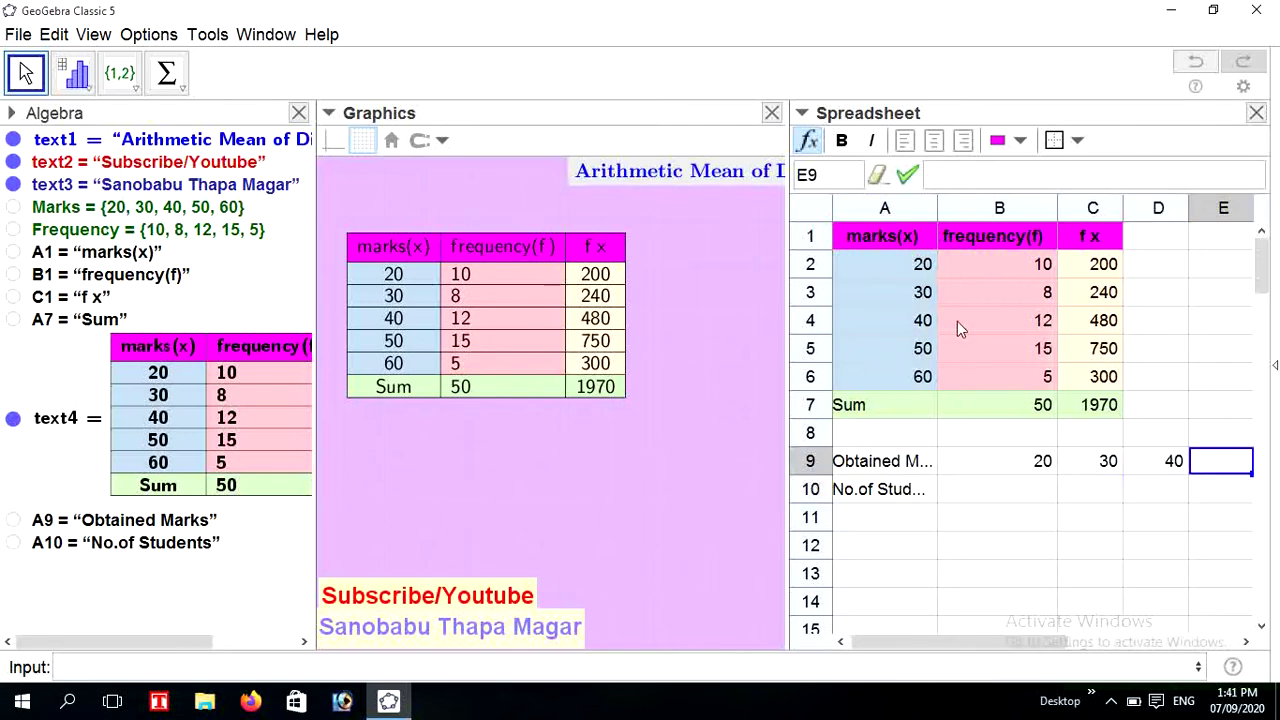
pyautogui.click(924, 350)
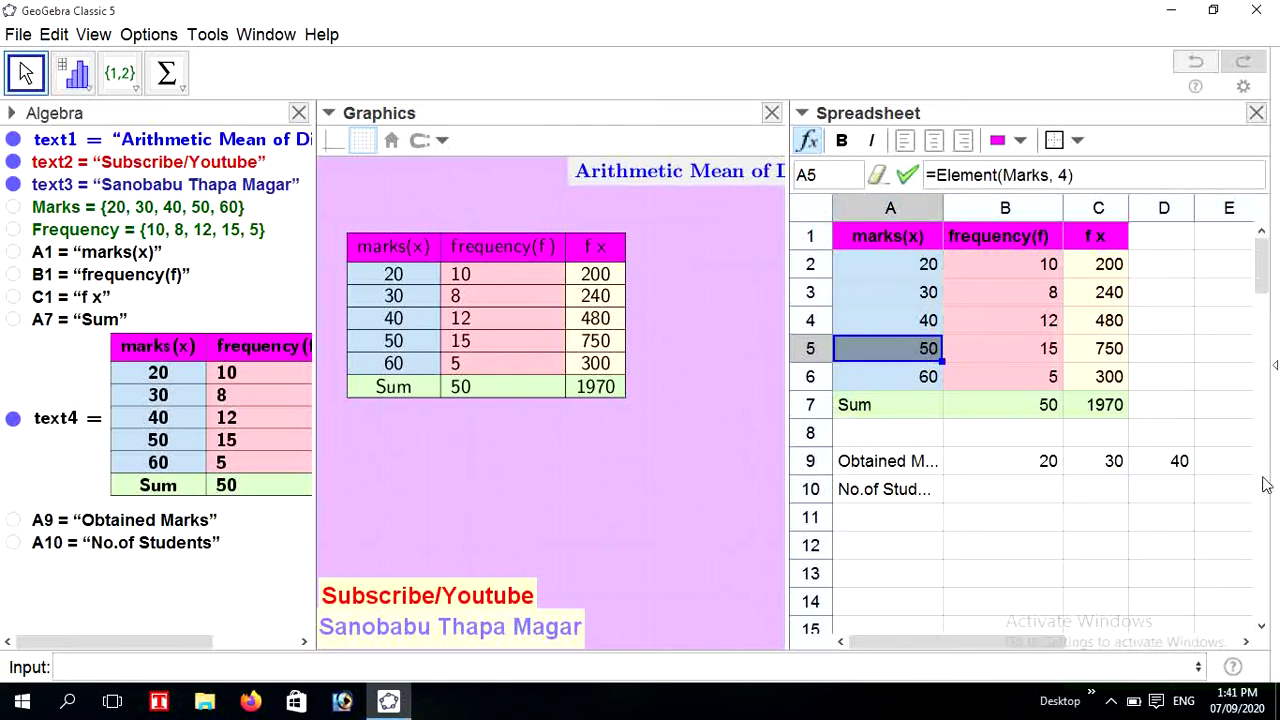
pyautogui.click(1231, 466)
pyautogui.write('=')
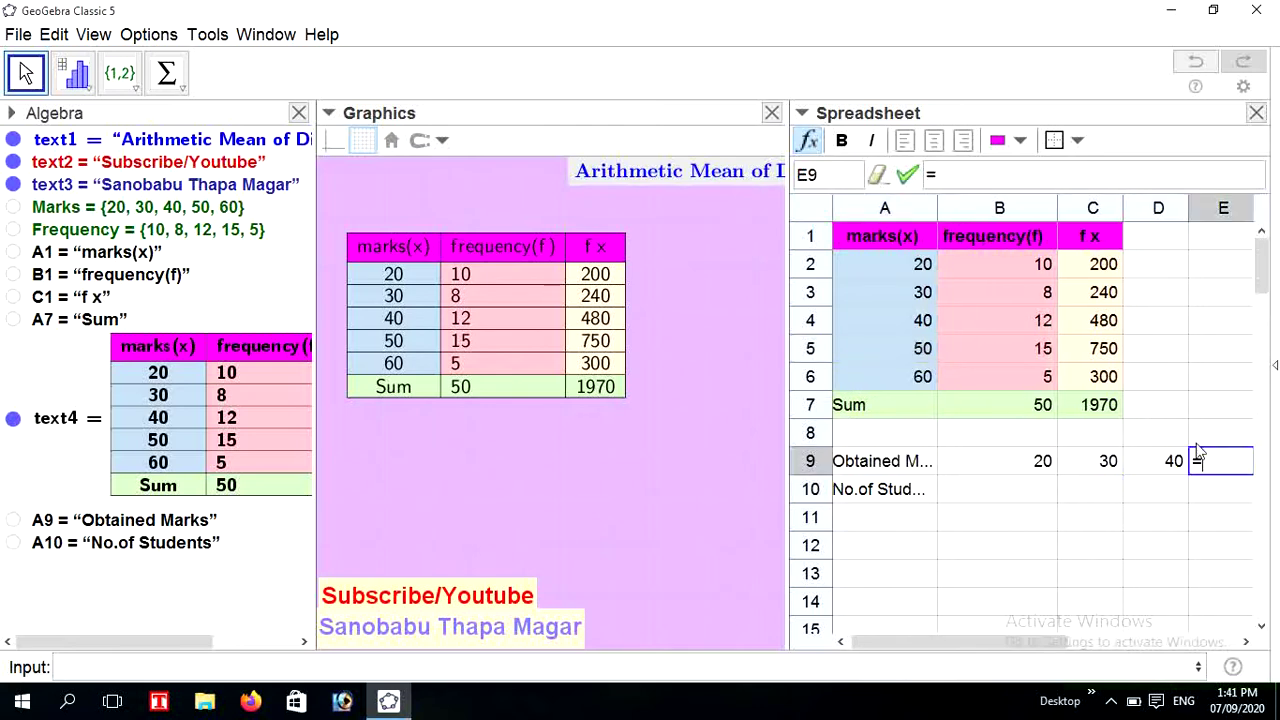
pyautogui.click(920, 350)
pyautogui.moveTo(1045, 648); pyautogui.dragTo(1063, 651)
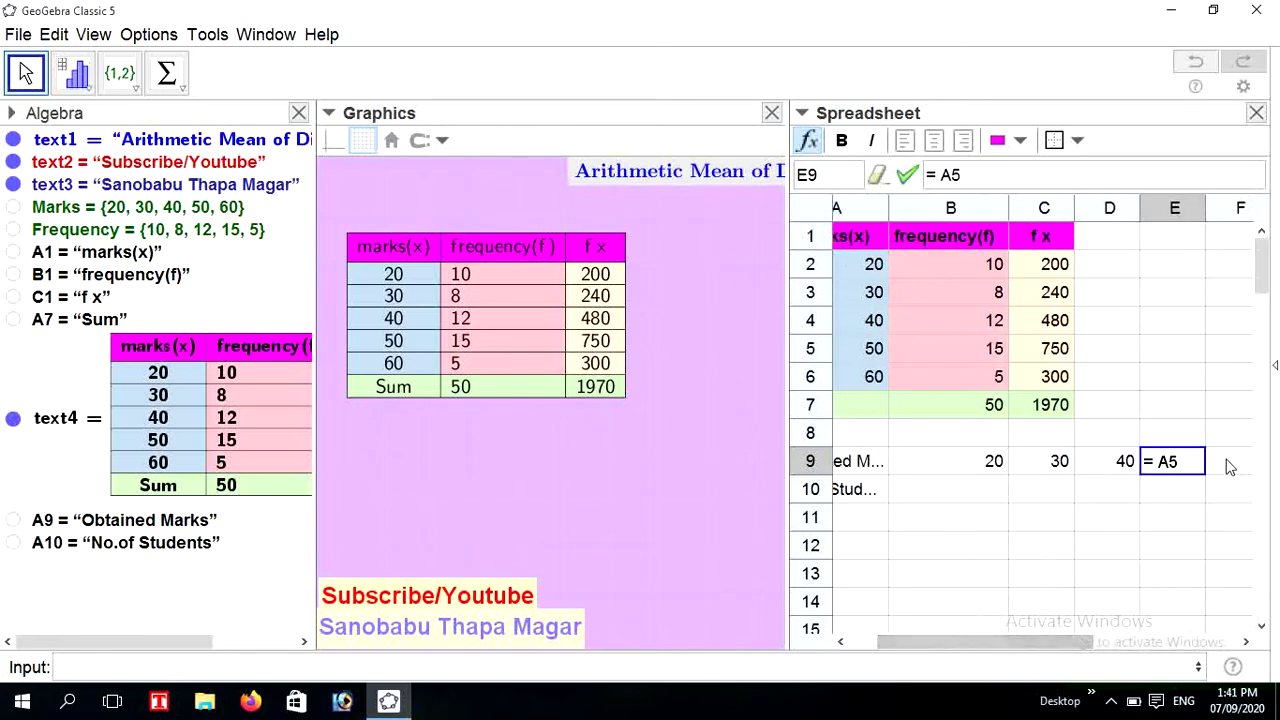
pyautogui.press('Return')
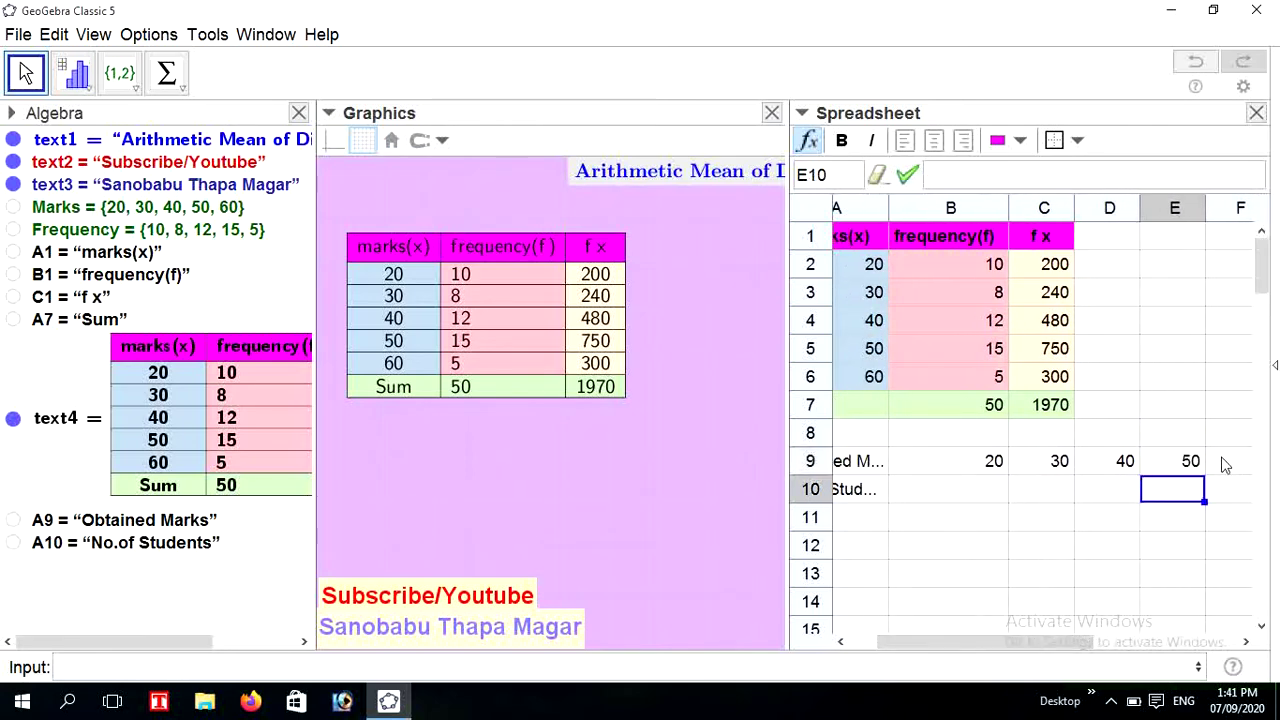
pyautogui.click(1225, 465)
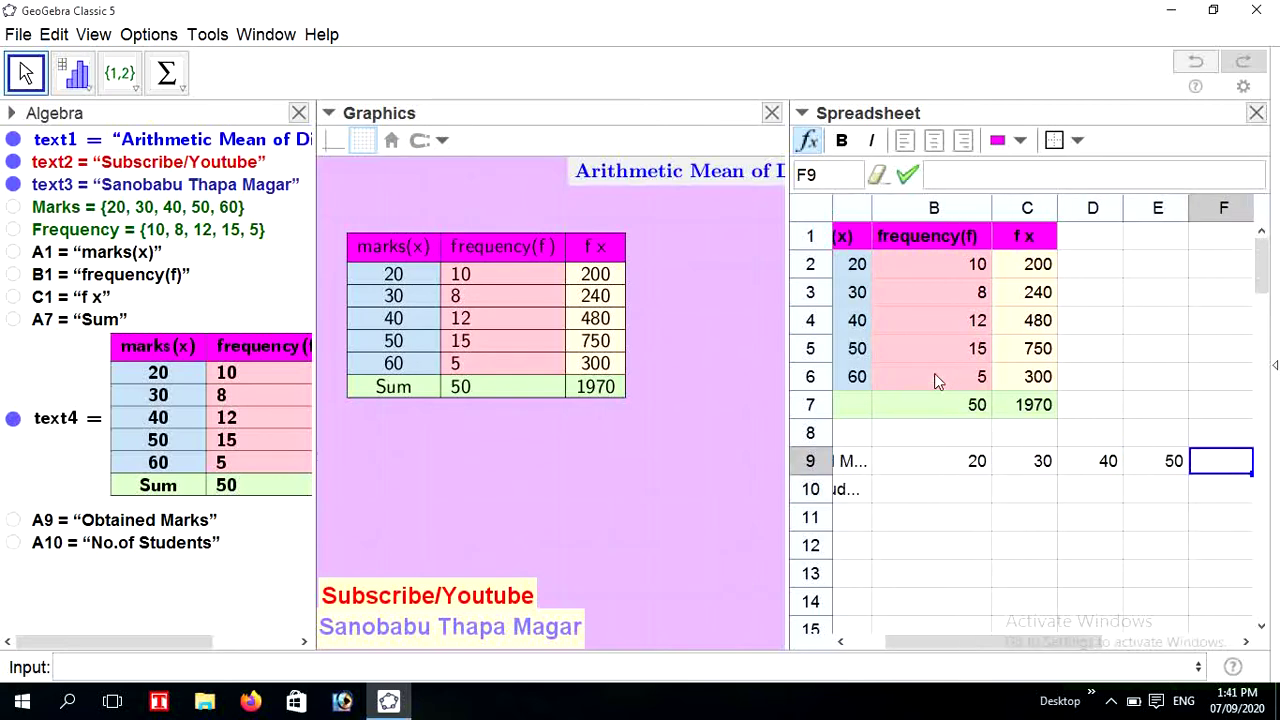
pyautogui.click(855, 375)
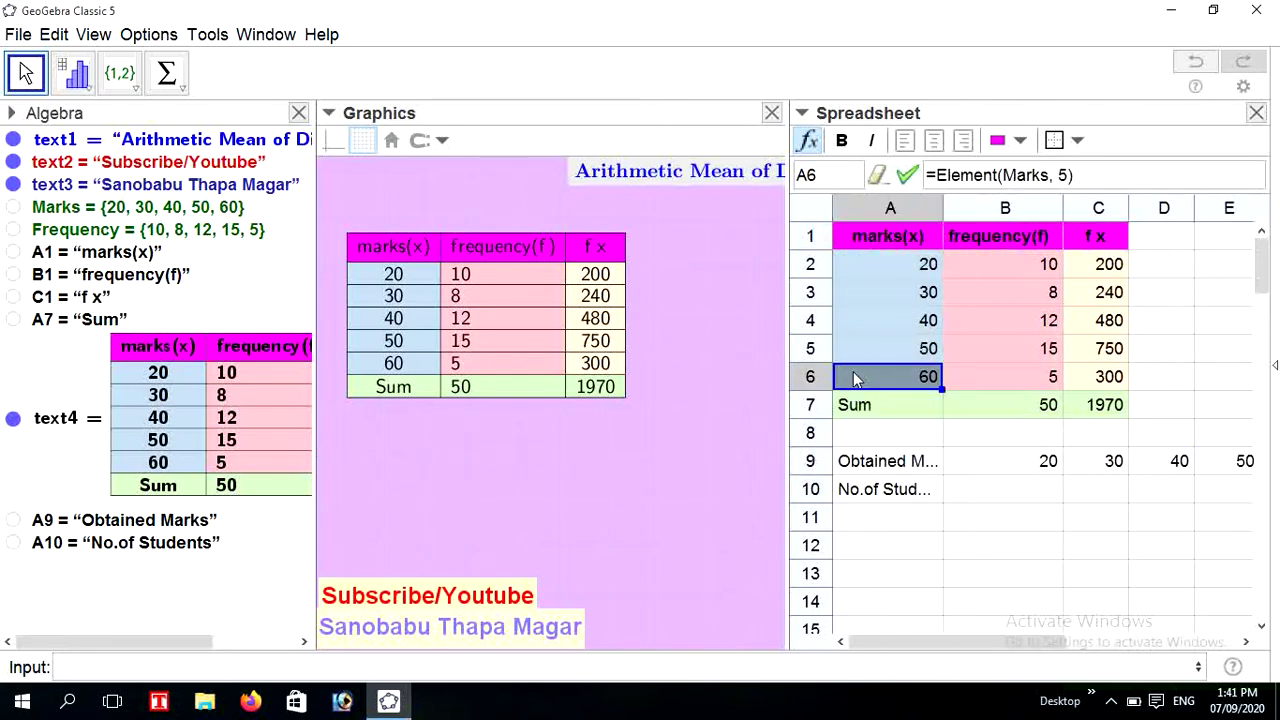
# - Start the No.of Students row with references to B2 in B10 and B3 in C10
pyautogui.click(982, 497)
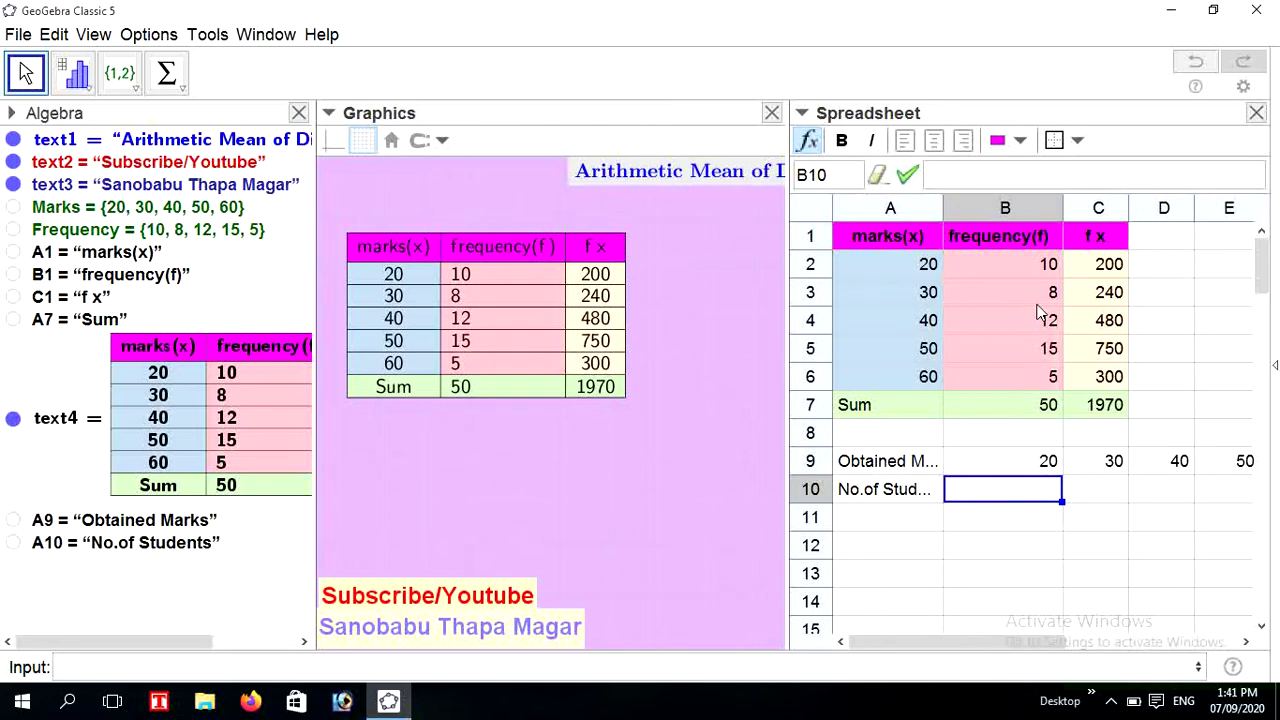
pyautogui.write('=')
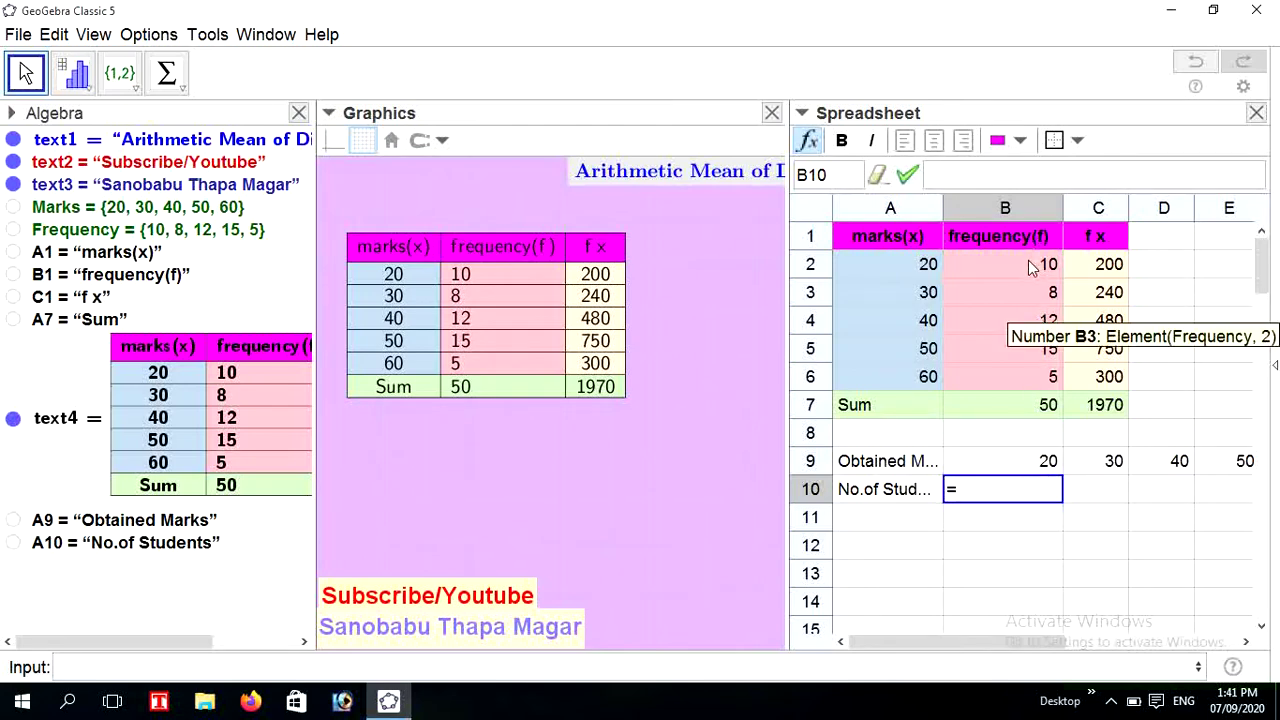
pyautogui.click(1028, 260)
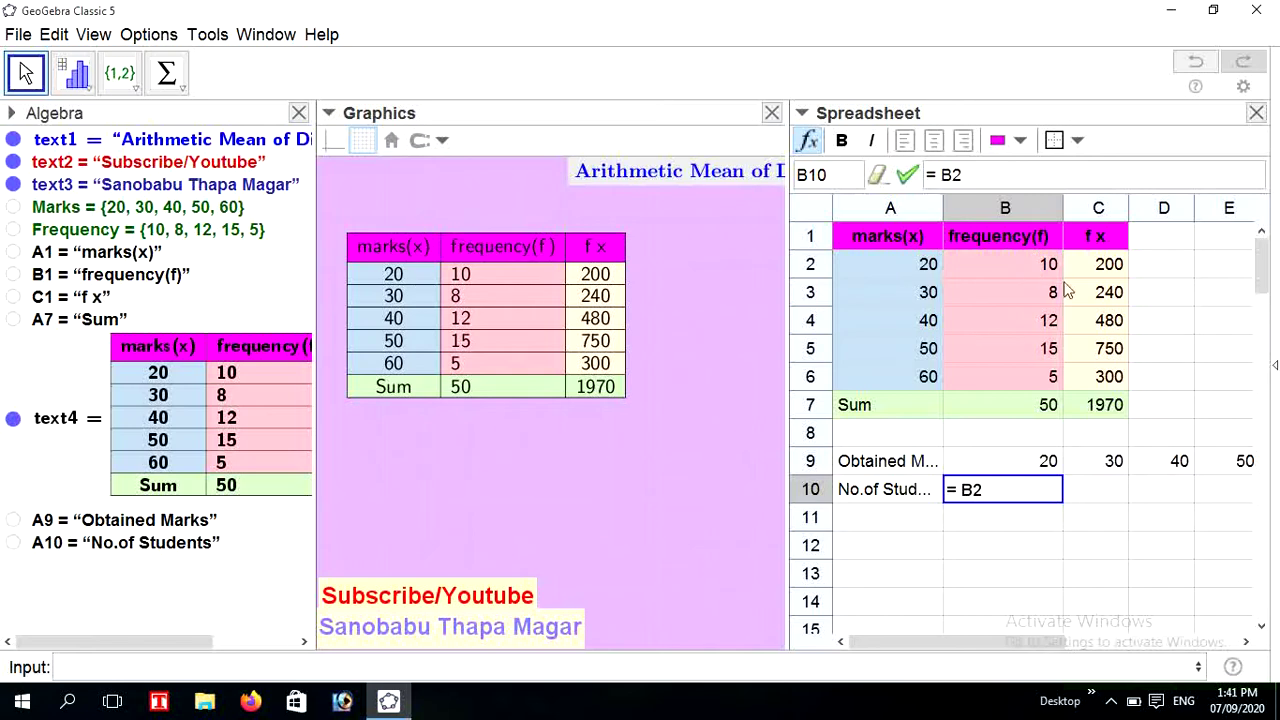
pyautogui.press('Return')
pyautogui.click(1086, 492)
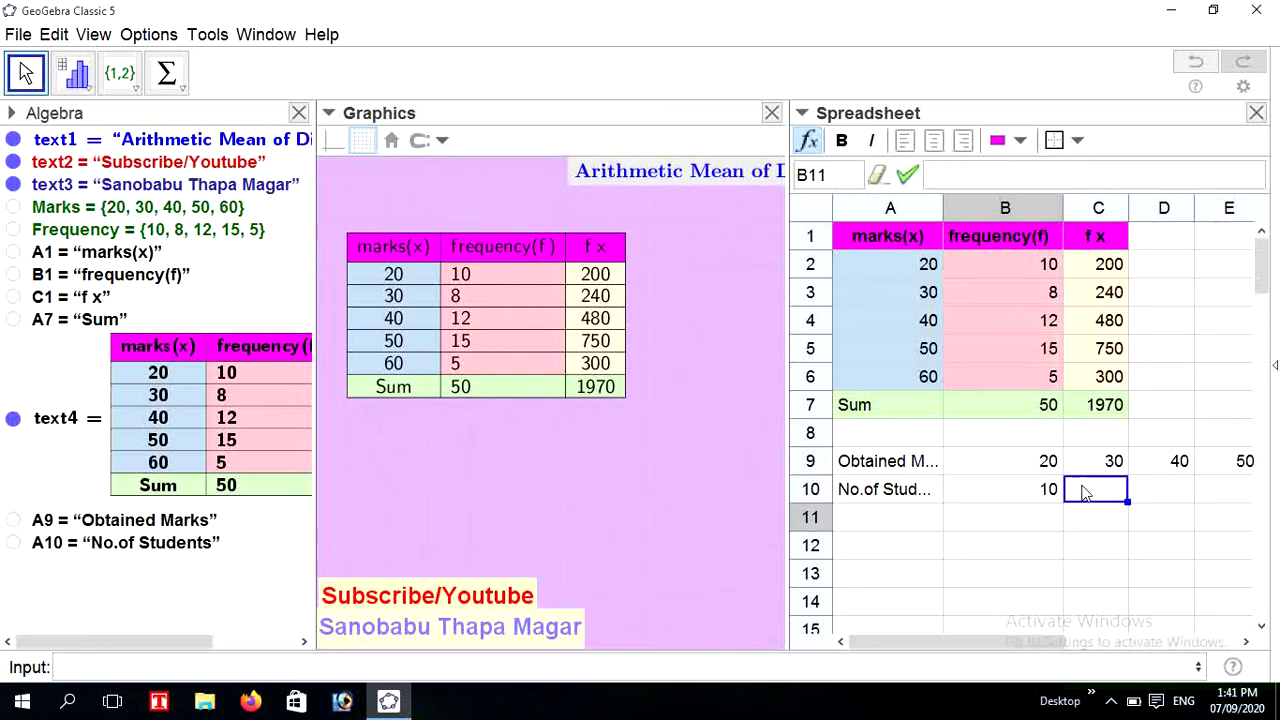
pyautogui.write('=')
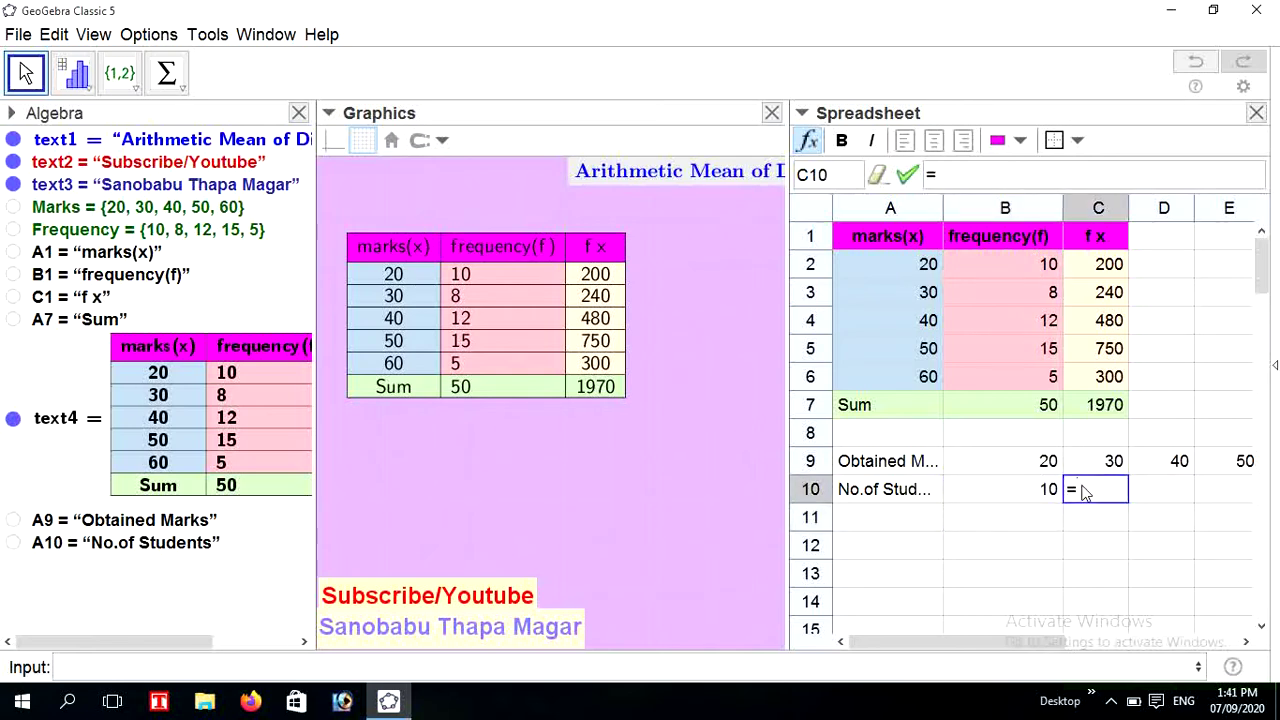
pyautogui.click(1045, 292)
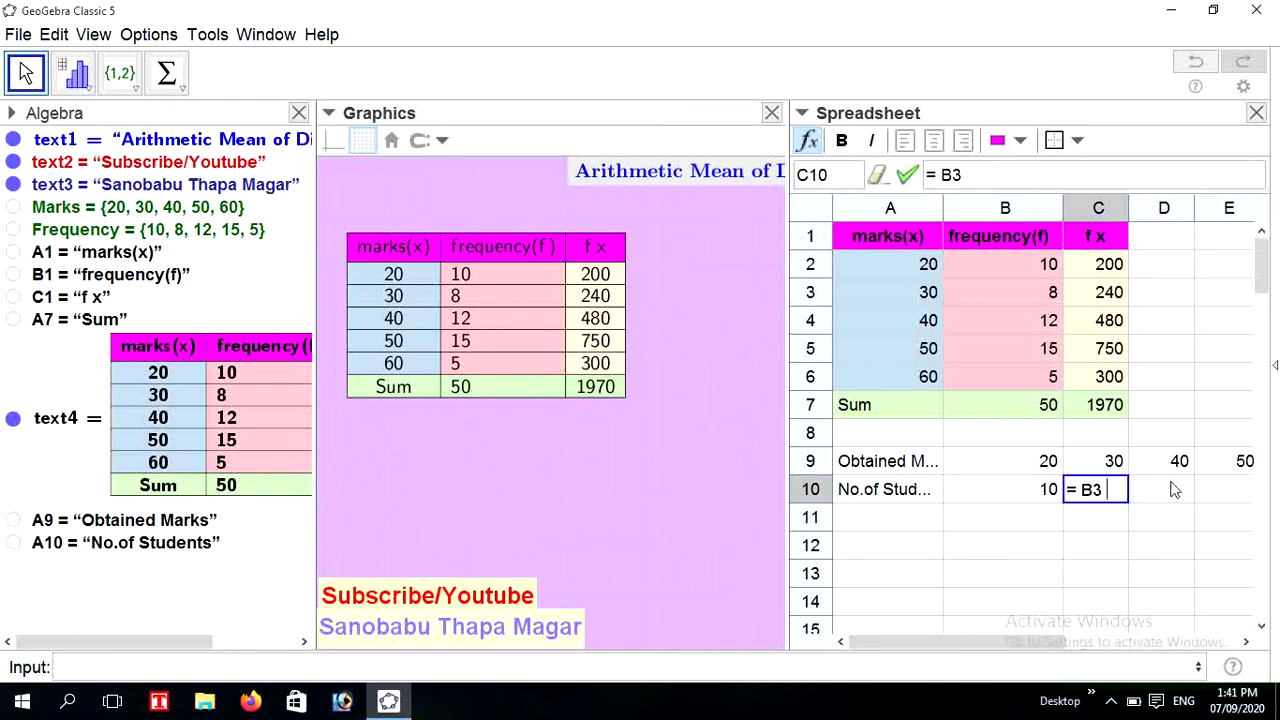
pyautogui.press('Return')
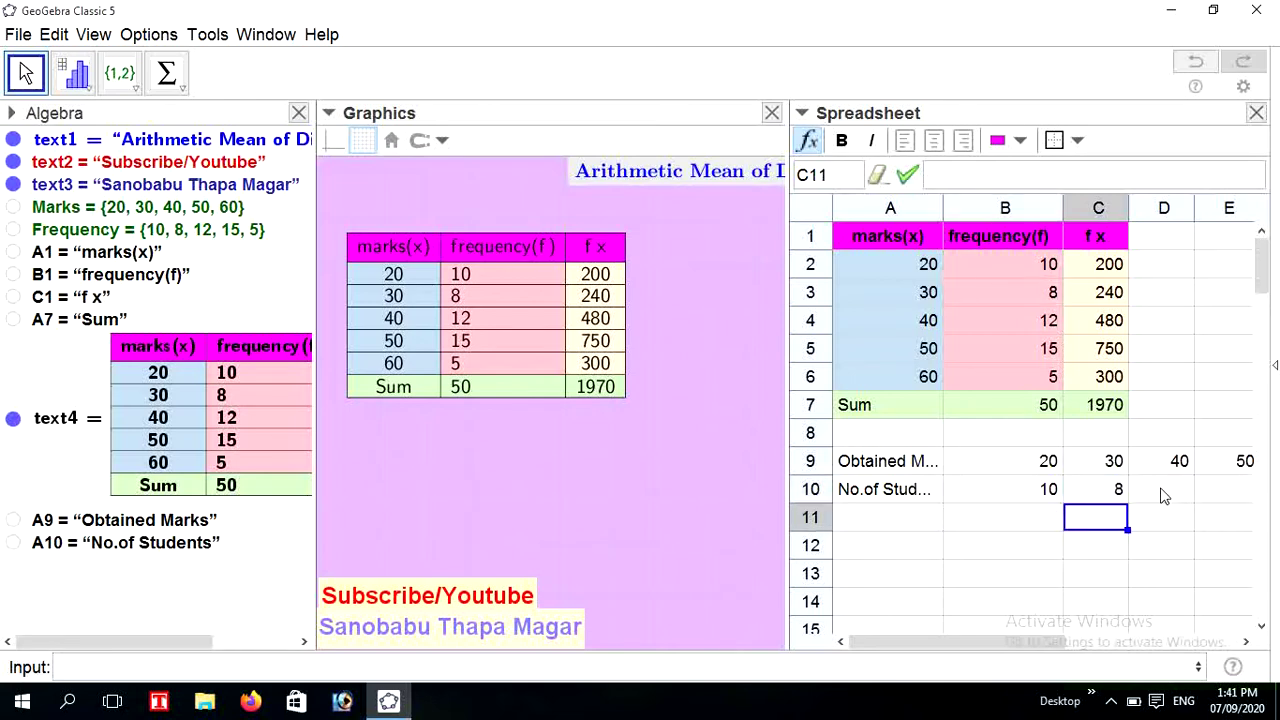
# - Continue the No.of Students row with references to B4 in D10 and B5 in E10
pyautogui.click(1163, 492)
pyautogui.write('=')
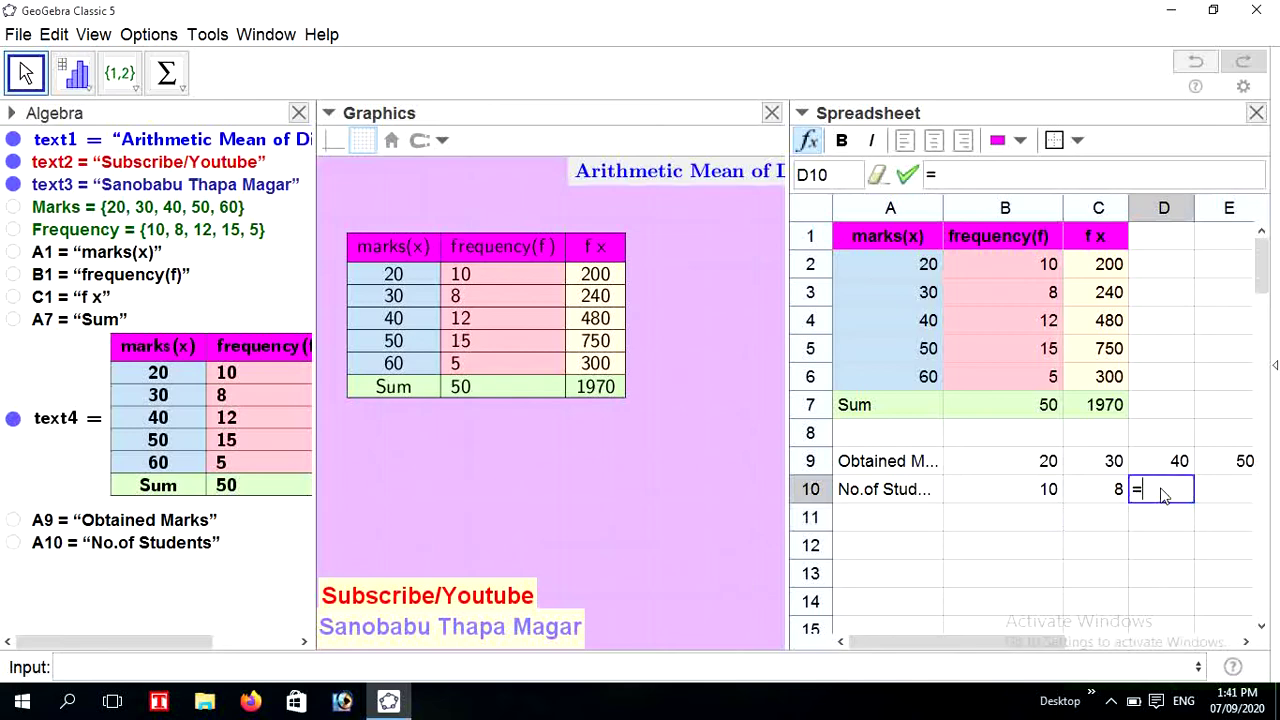
pyautogui.click(1050, 329)
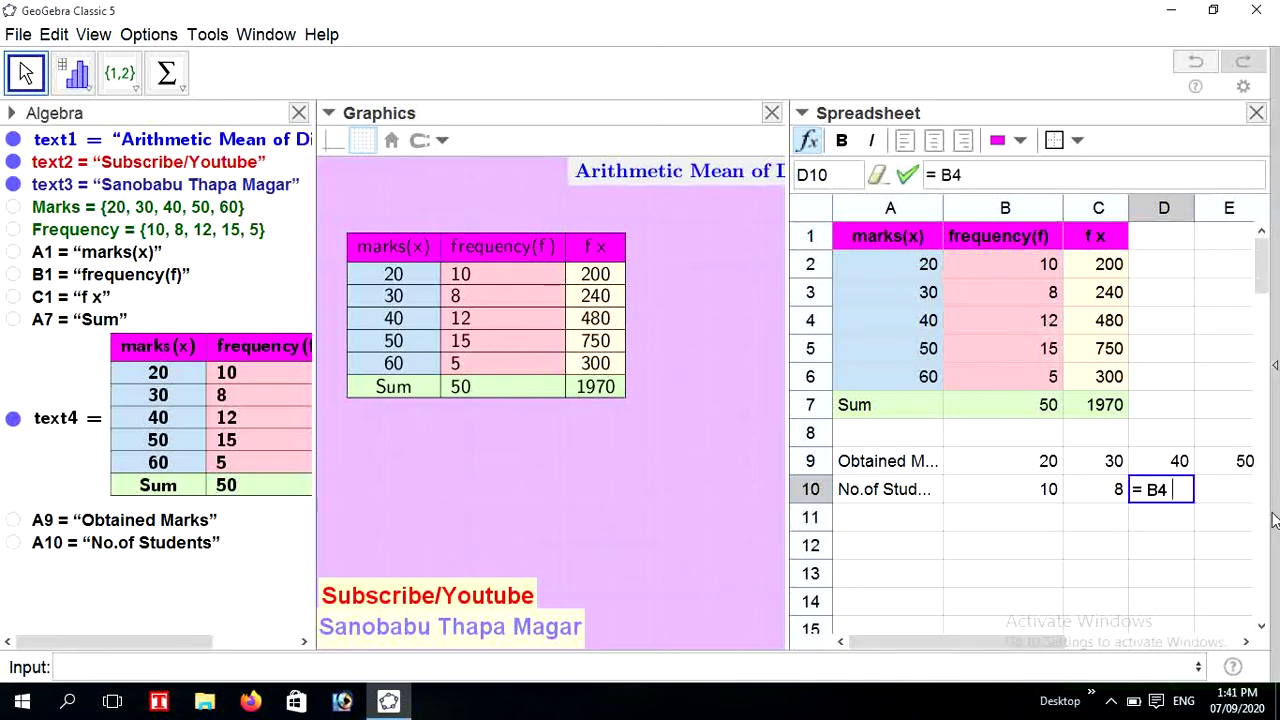
pyautogui.press('Return')
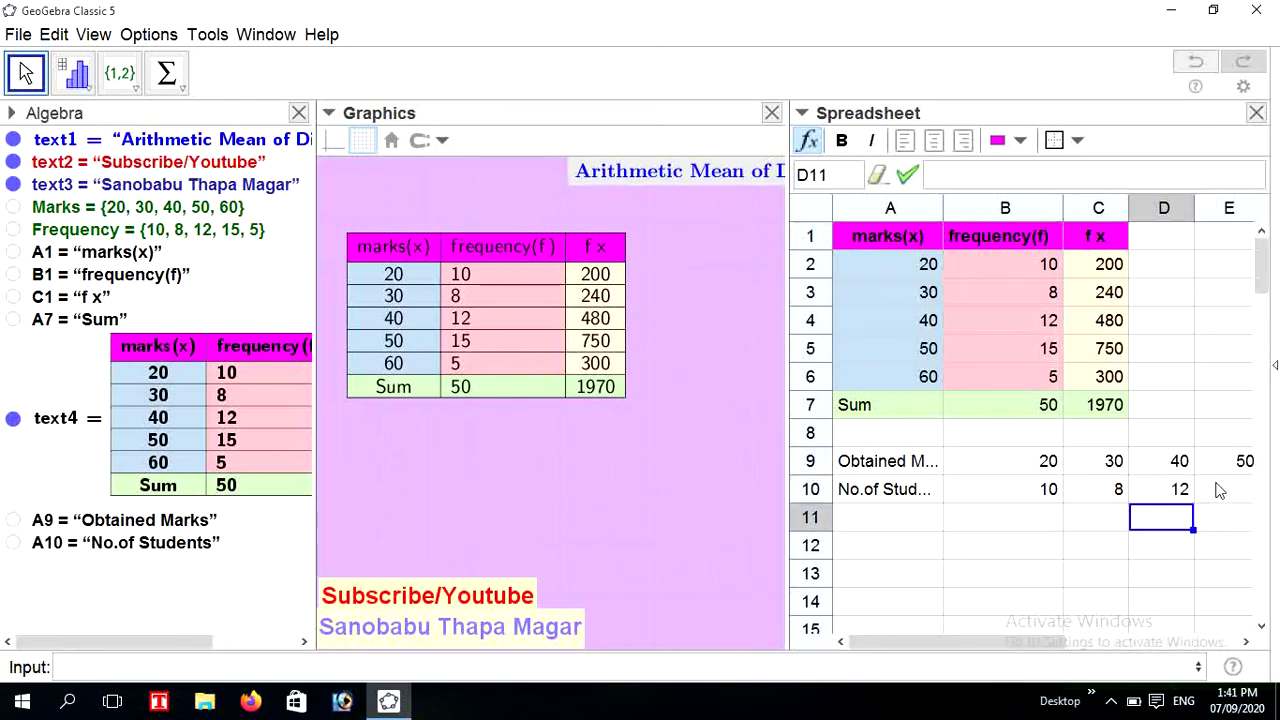
pyautogui.click(1219, 489)
pyautogui.write('=')
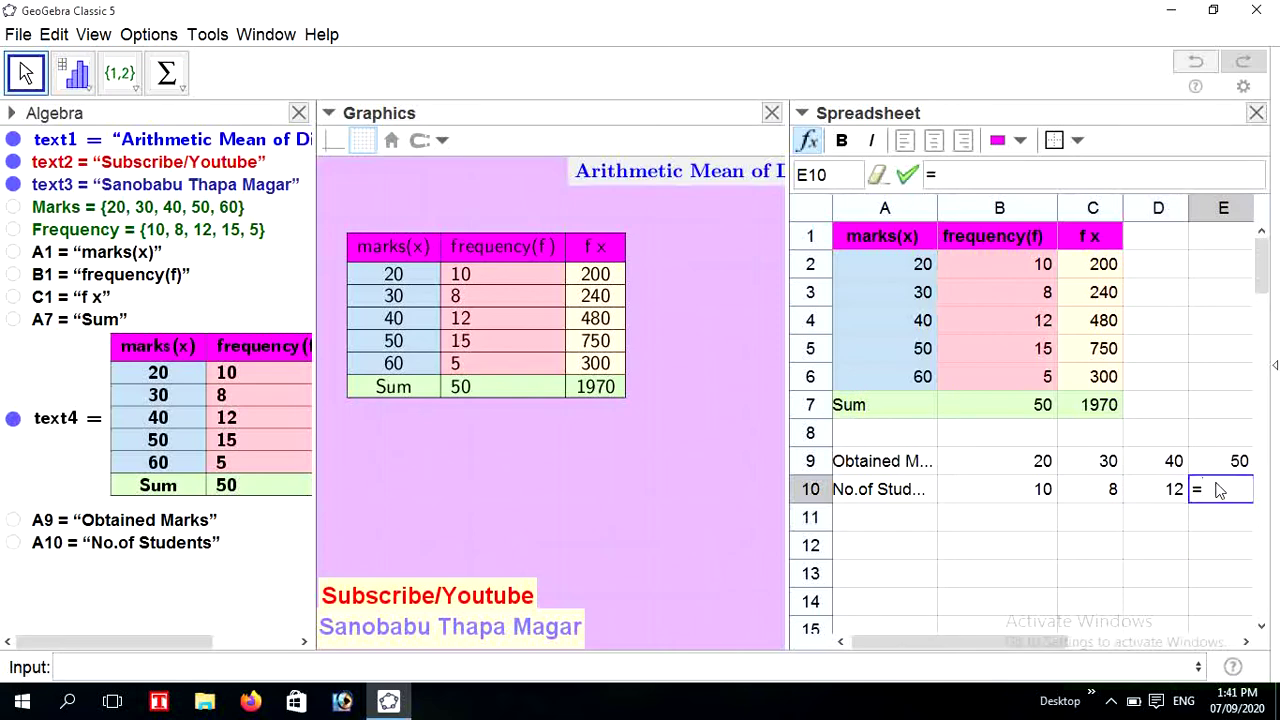
pyautogui.click(1040, 348)
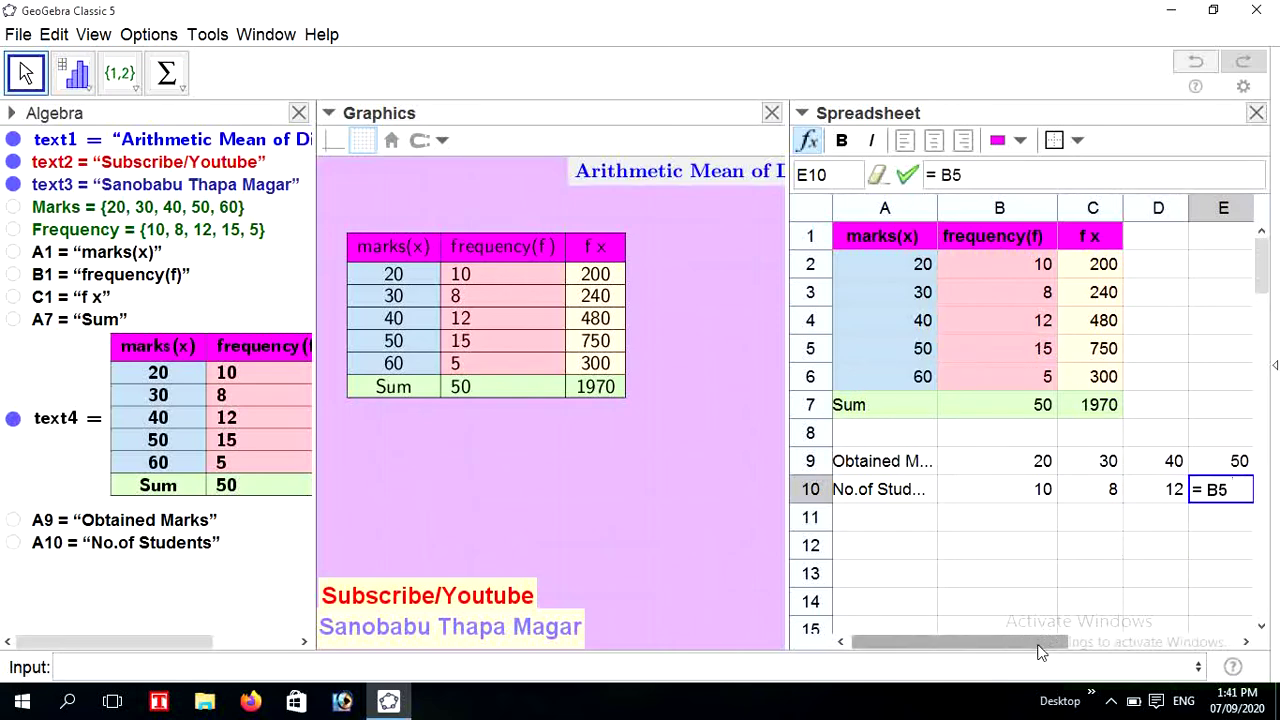
pyautogui.moveTo(1040, 651); pyautogui.dragTo(1100, 646)
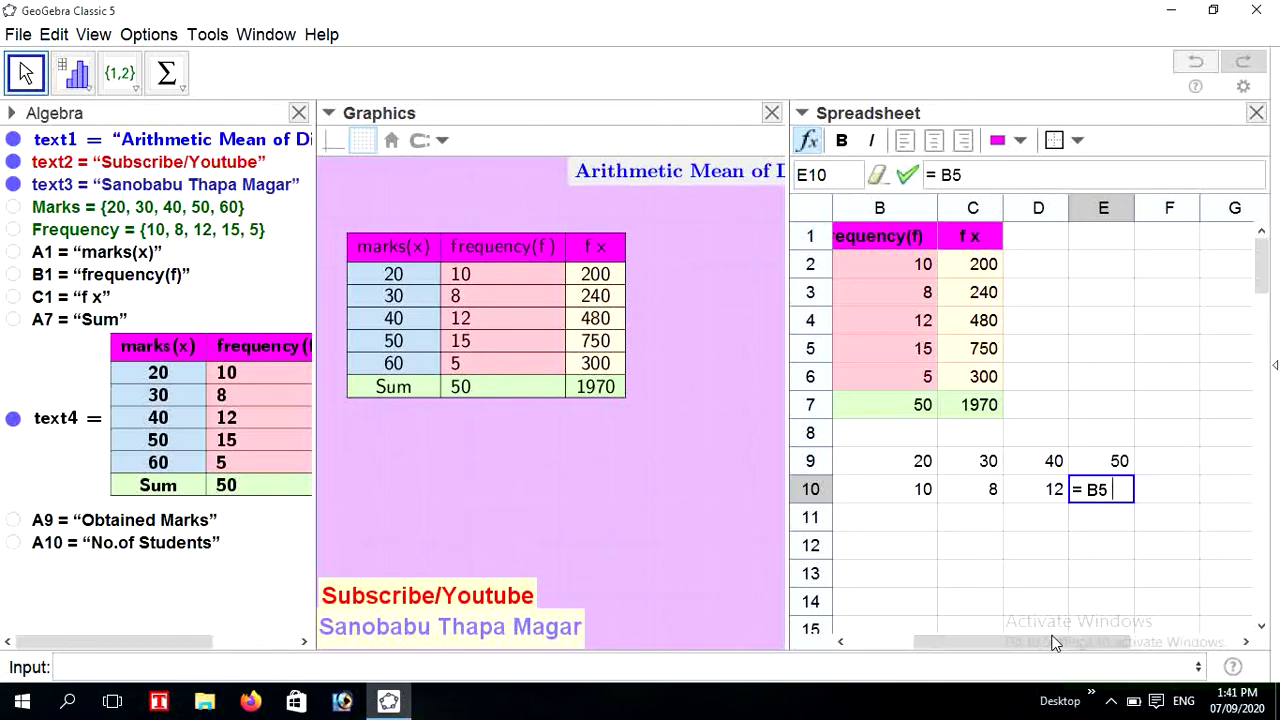
pyautogui.moveTo(1029, 649)
pyautogui.mouseDown()
pyautogui.moveTo(966, 648)
pyautogui.moveTo(1052, 650)
pyautogui.moveTo(966, 645)
pyautogui.moveTo(1020, 646)
pyautogui.mouseUp()
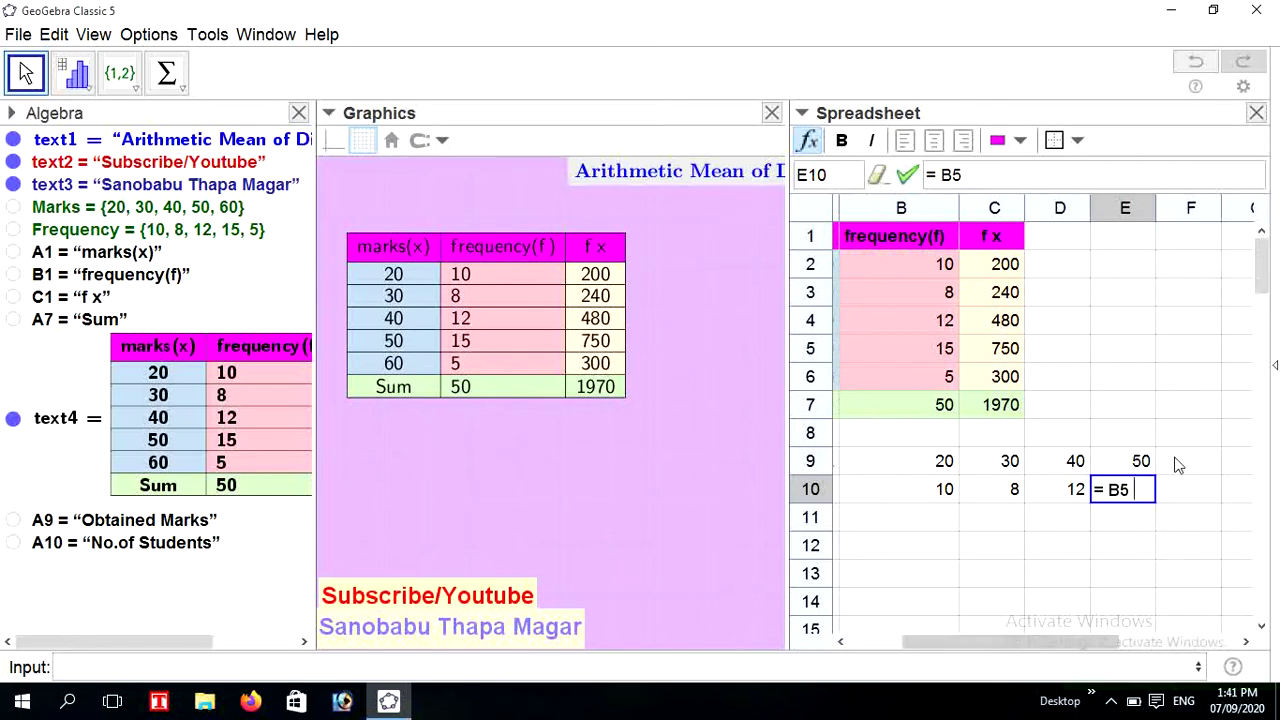
pyautogui.press('Return')
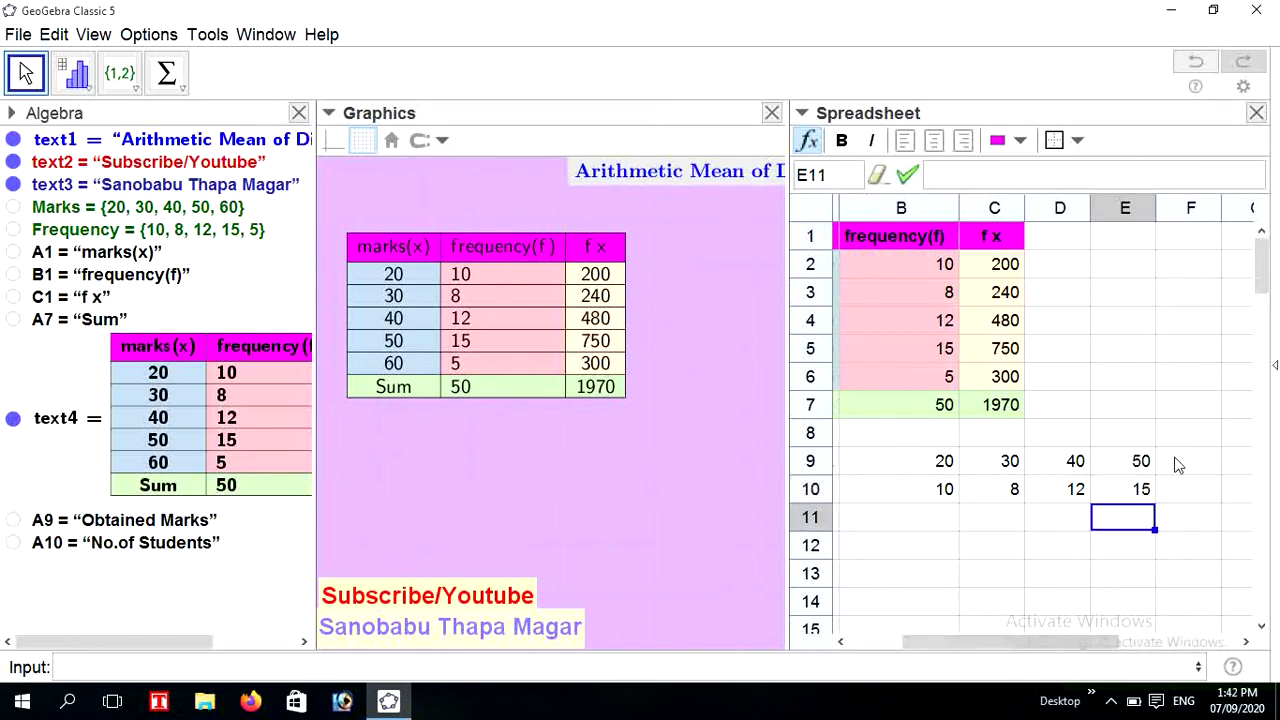
# - Complete both horizontal rows in column F by referencing B6 in F10 and A6 in F9
pyautogui.click(1176, 498)
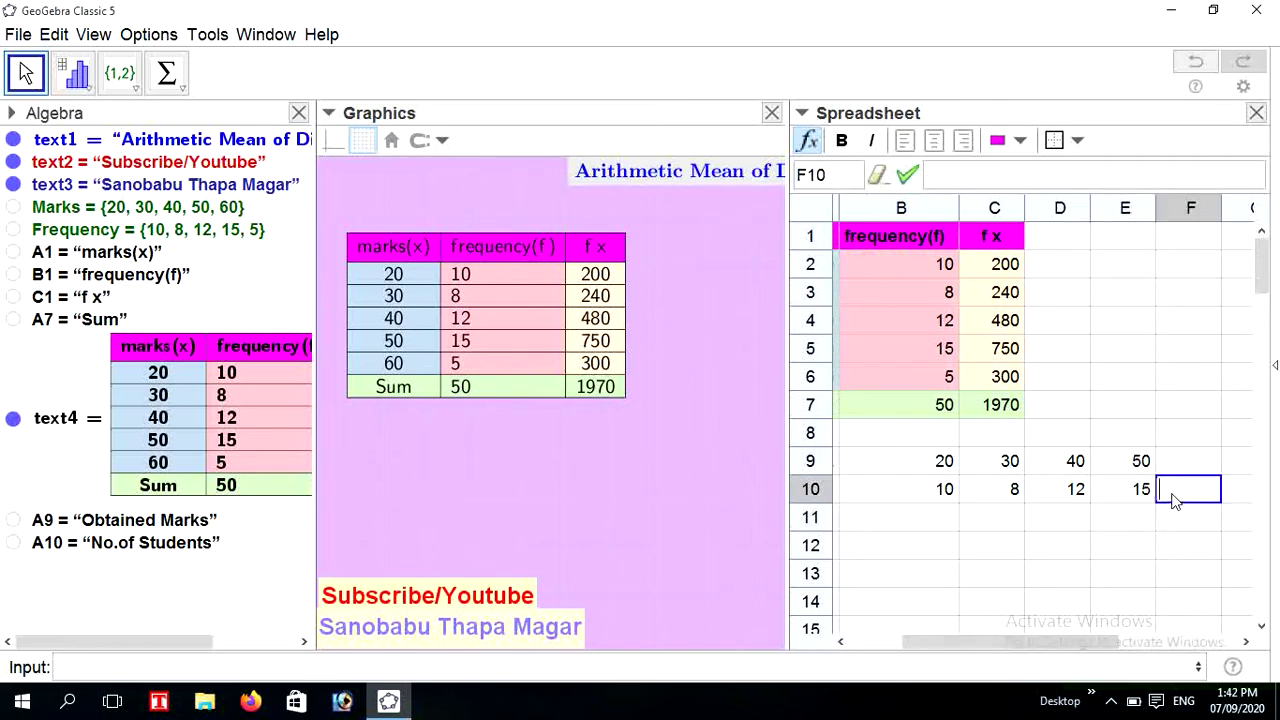
pyautogui.write('=')
pyautogui.click(949, 383)
pyautogui.press('Return')
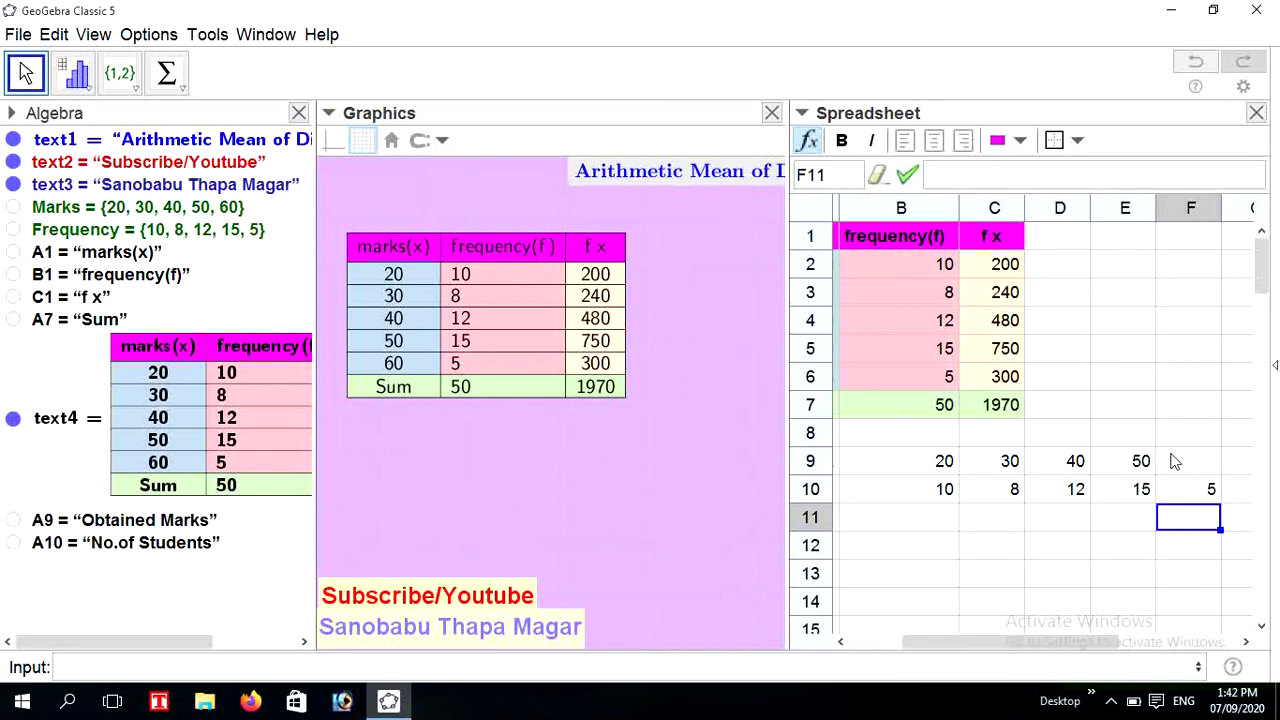
pyautogui.click(1175, 461)
pyautogui.write('=')
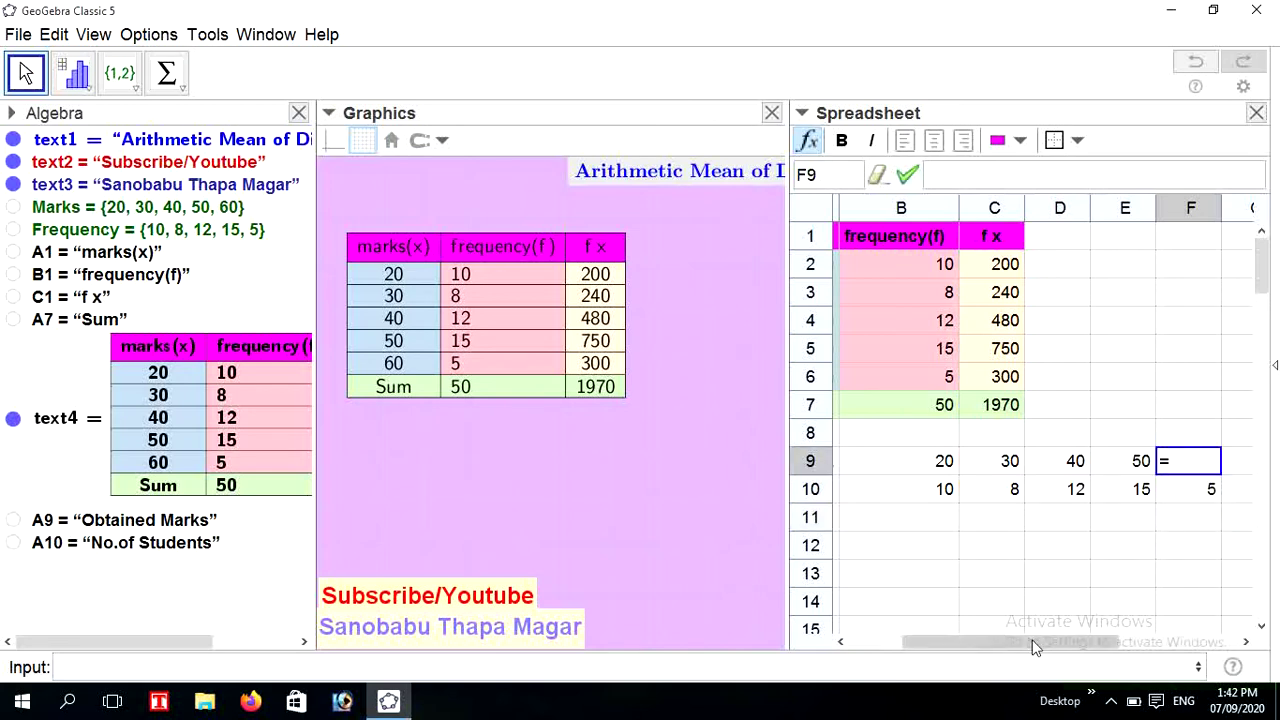
pyautogui.moveTo(1015, 641); pyautogui.dragTo(989, 641)
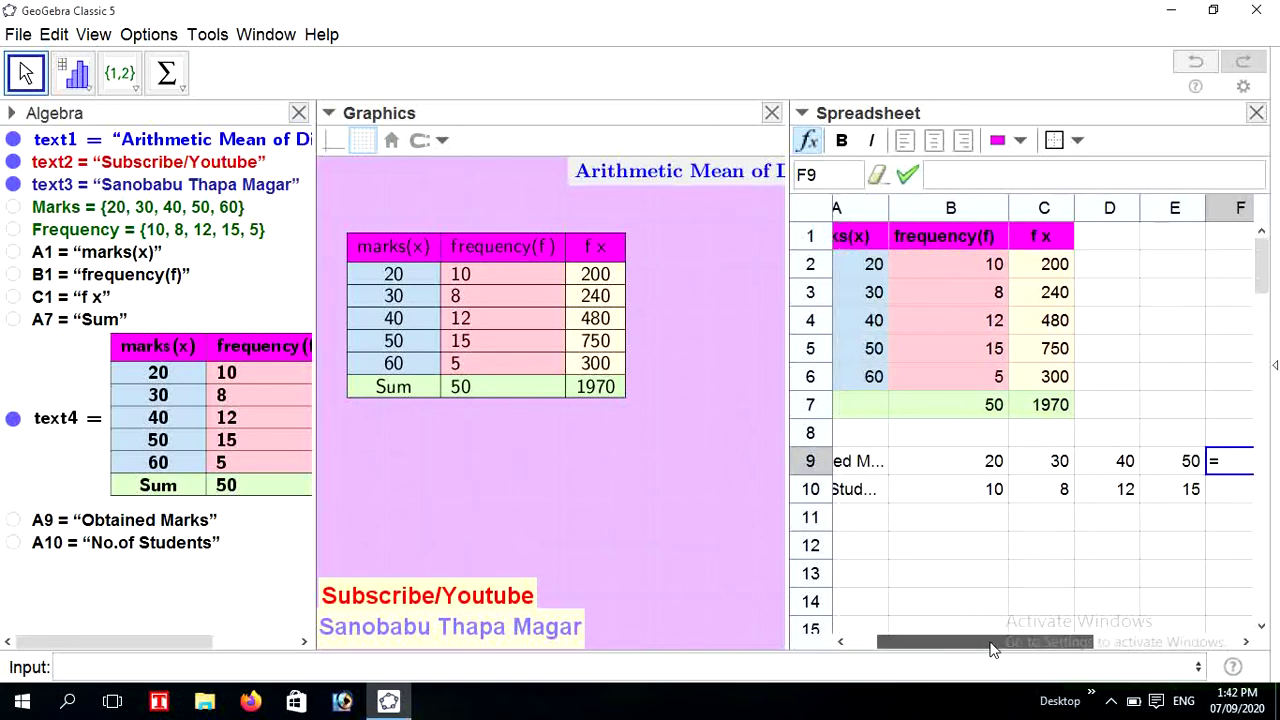
pyautogui.click(872, 376)
pyautogui.press('Return')
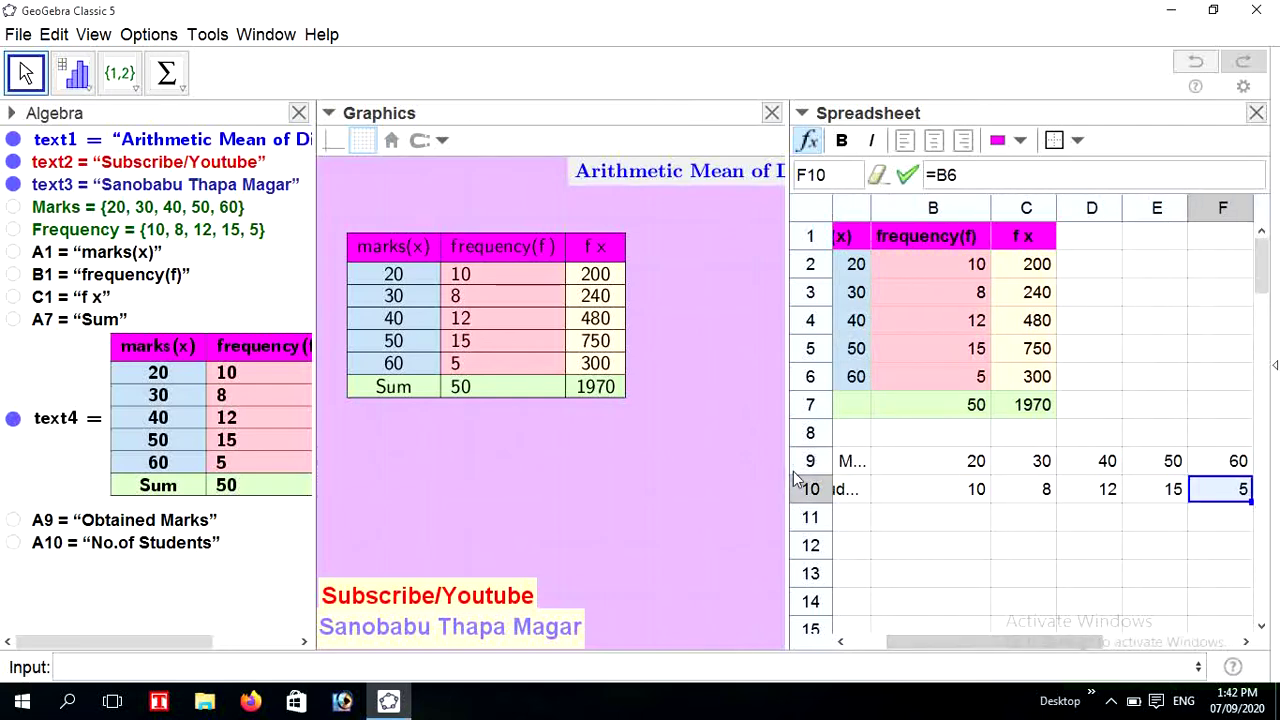
# - Widen the spreadsheet area and give the row labels in A9 and A10 a bright yellow background
pyautogui.moveTo(785, 466); pyautogui.dragTo(610, 466)
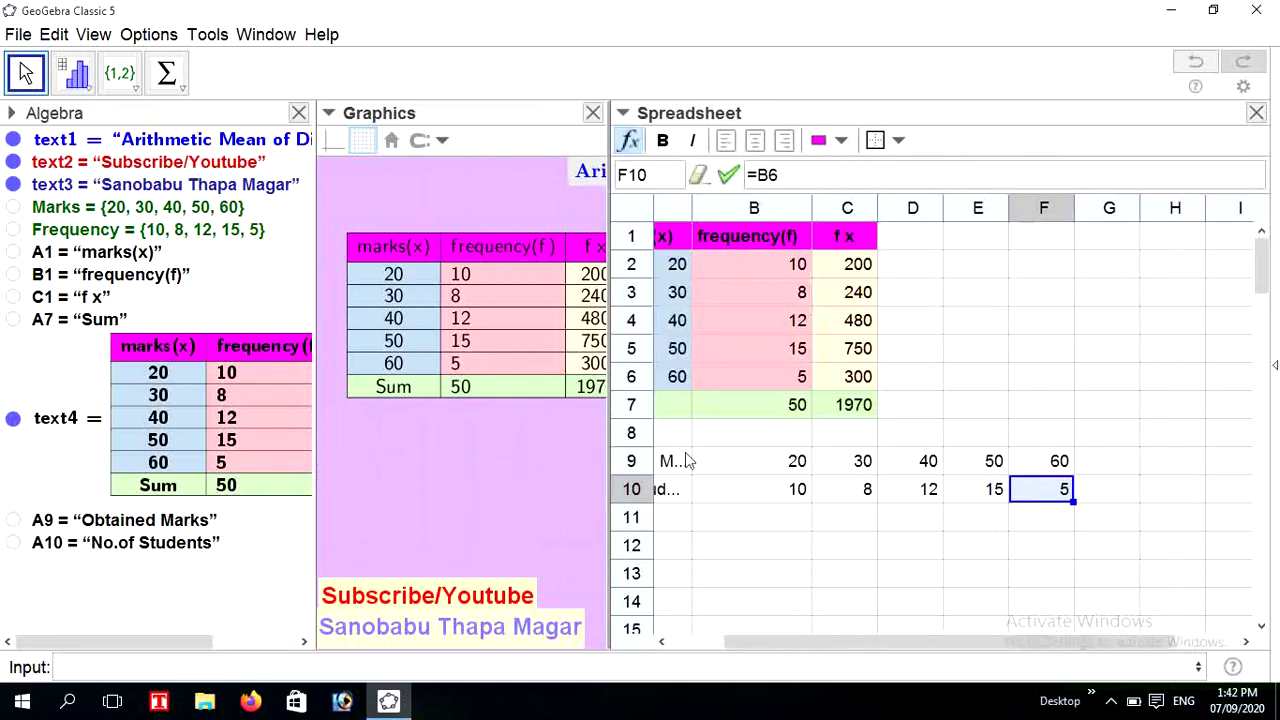
pyautogui.moveTo(836, 639); pyautogui.dragTo(765, 633)
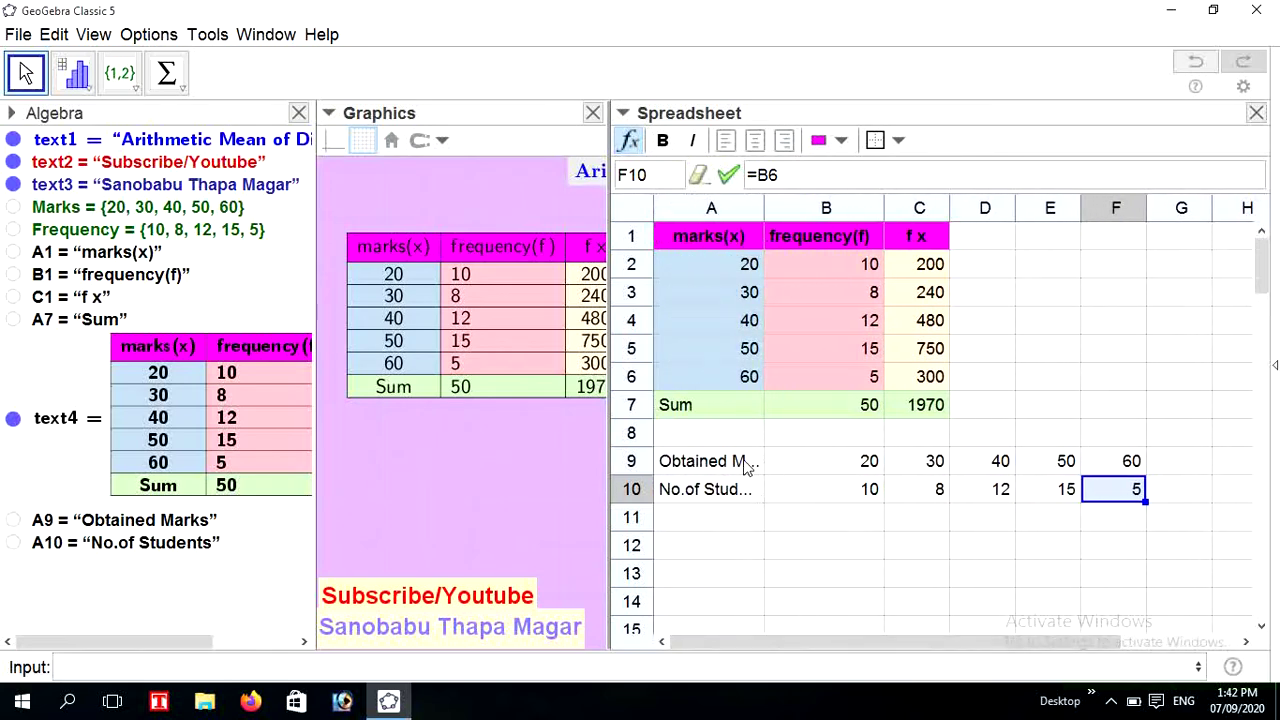
pyautogui.click(660, 445)
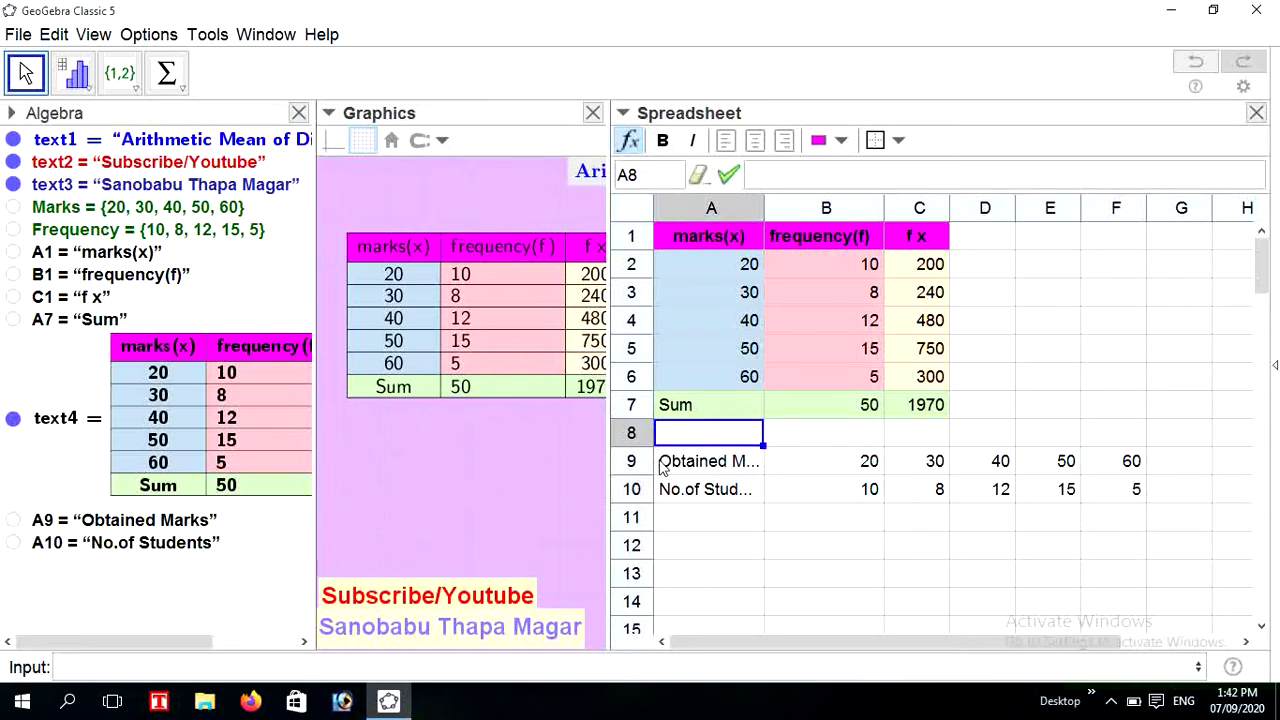
pyautogui.click(662, 466)
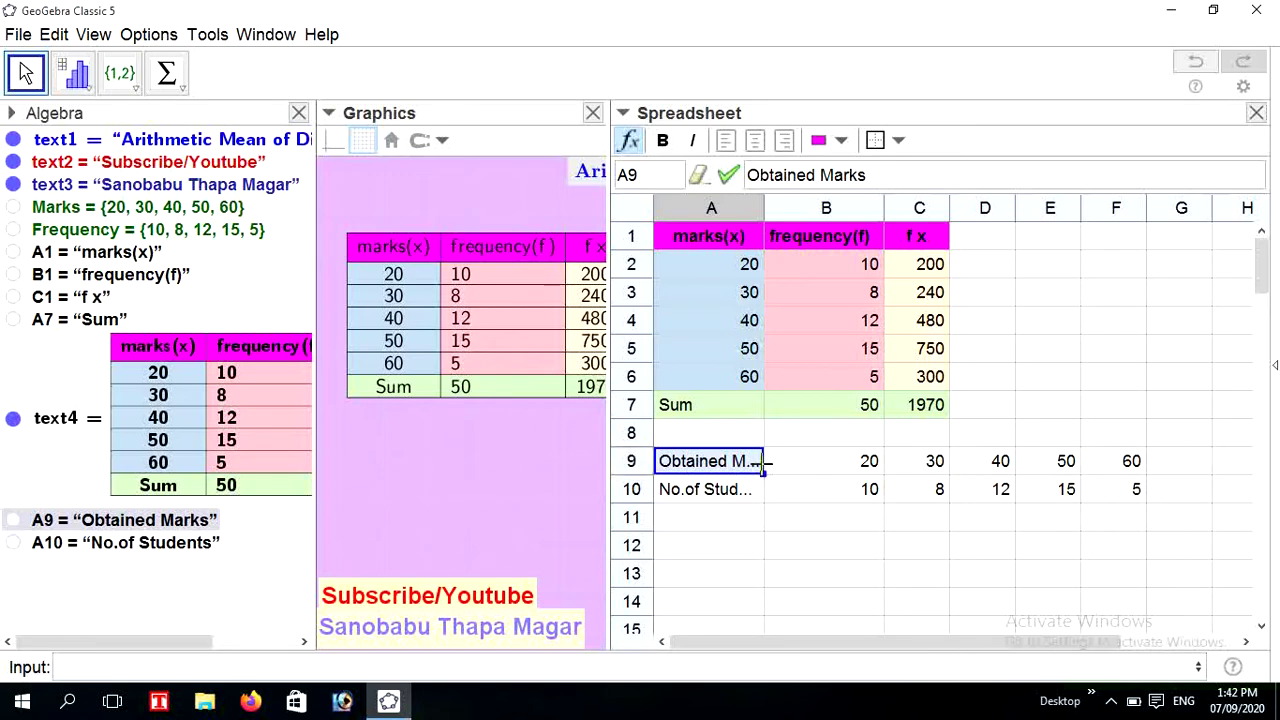
pyautogui.moveTo(766, 466); pyautogui.dragTo(760, 497)
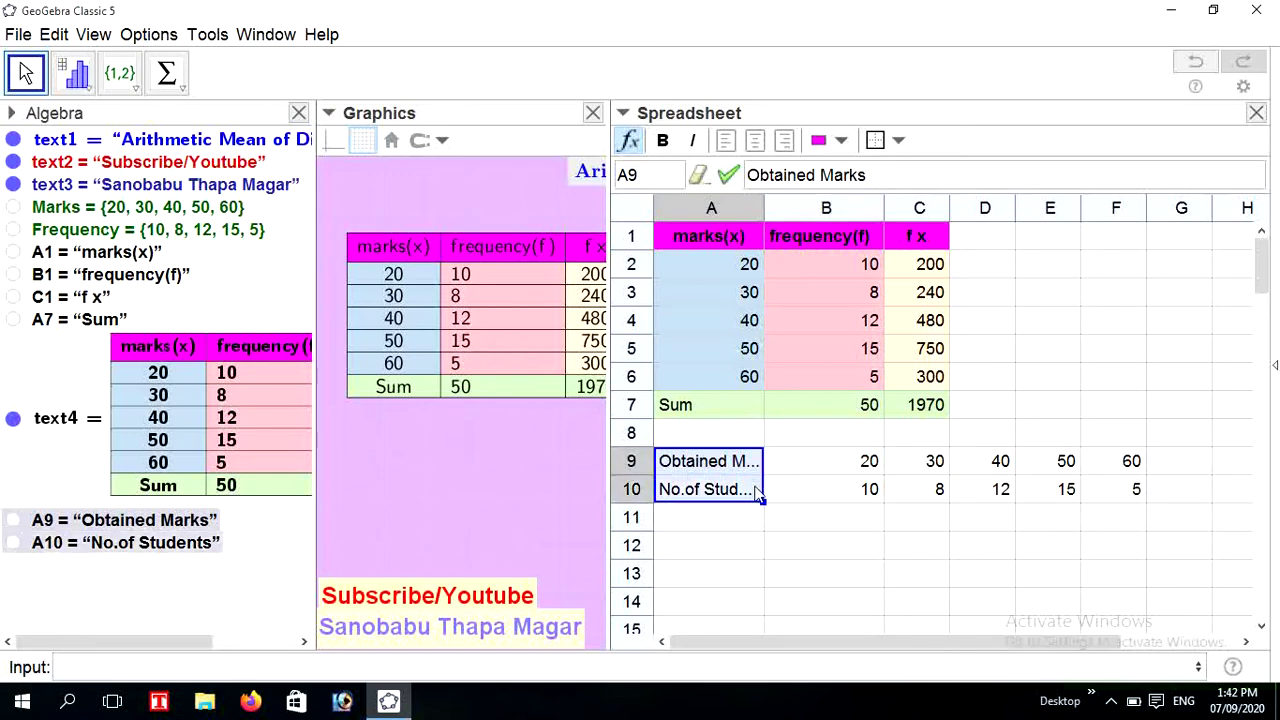
pyautogui.click(841, 140)
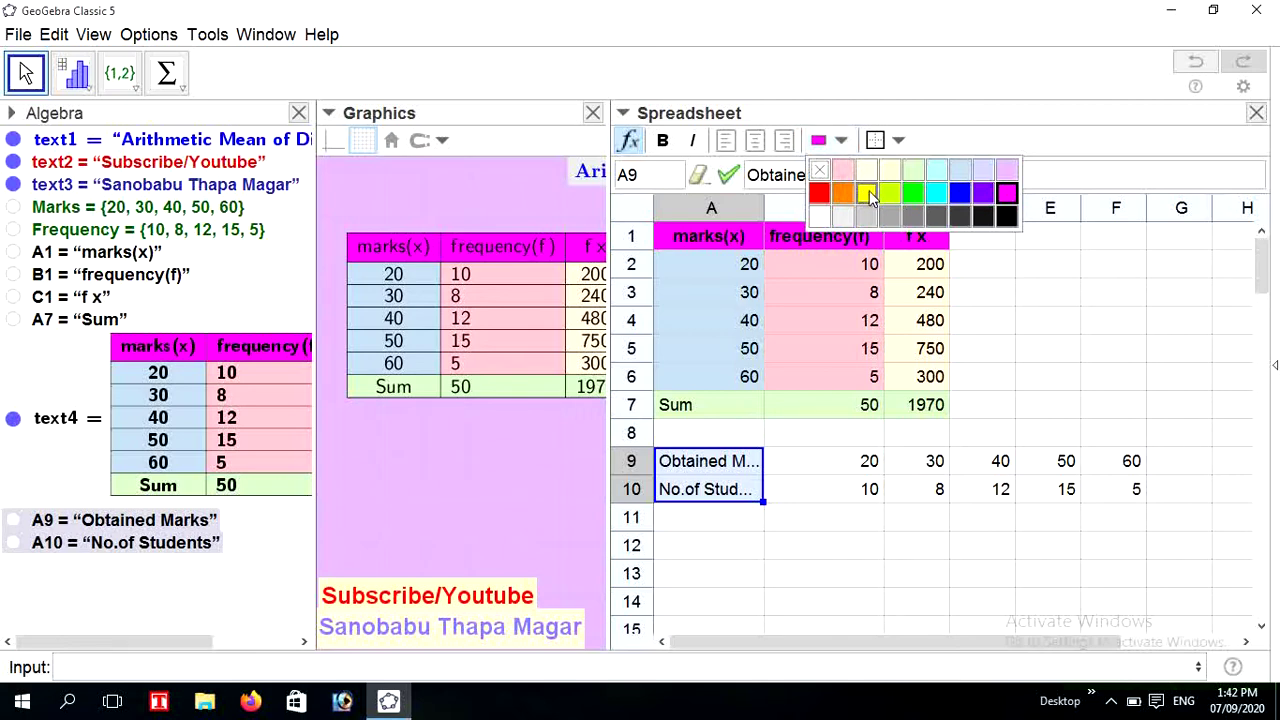
pyautogui.click(867, 193)
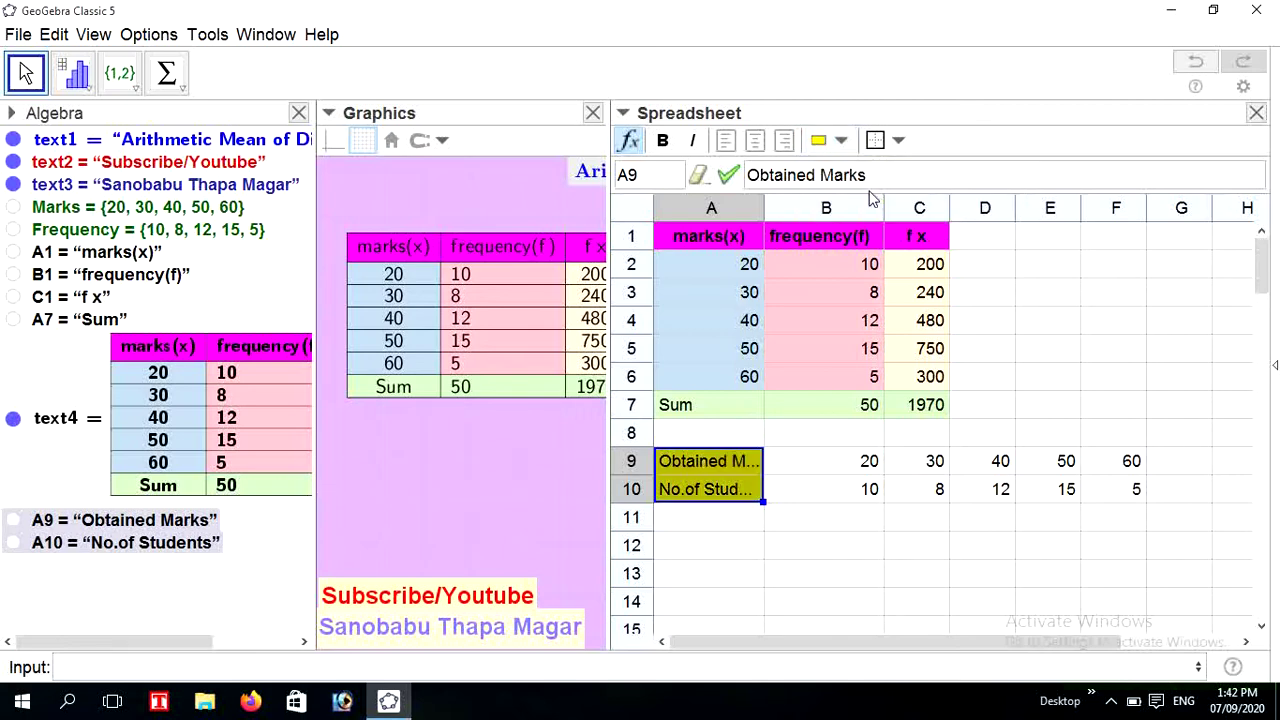
pyautogui.click(800, 436)
# - Create a table object from the marks and student counts in cells A9 to F10
pyautogui.click(748, 470)
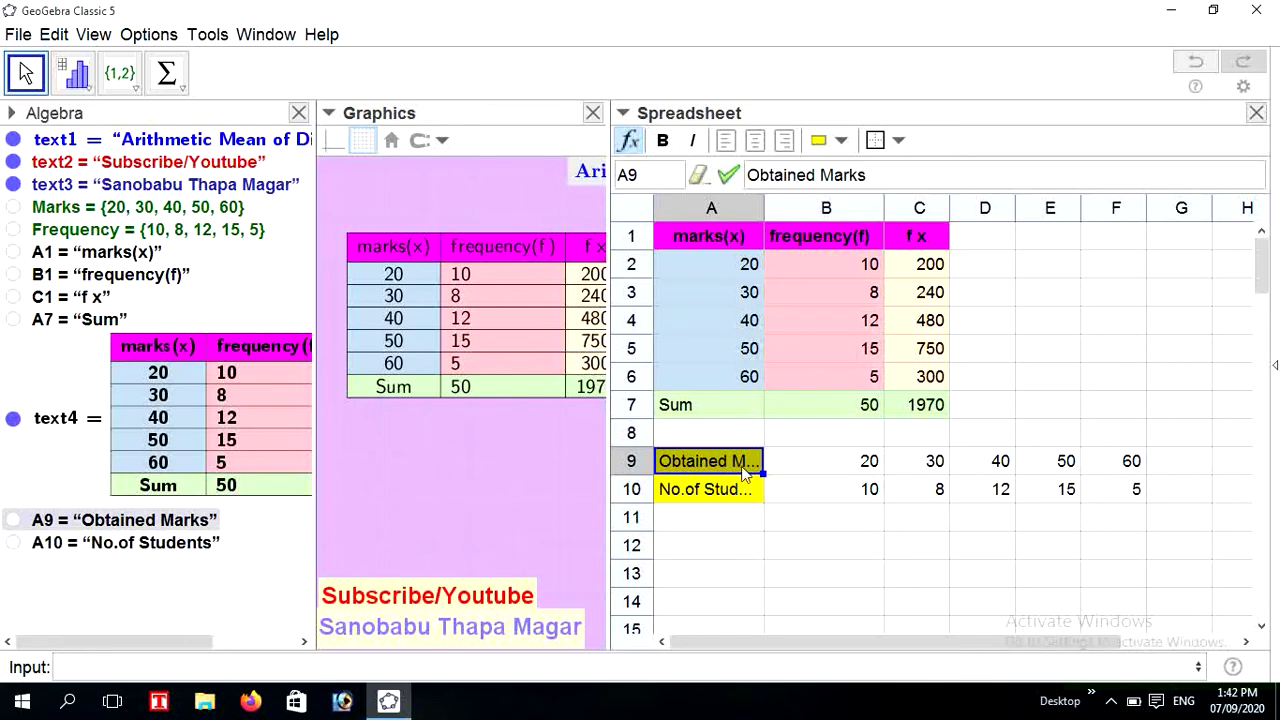
pyautogui.moveTo(740, 480); pyautogui.dragTo(1120, 490)
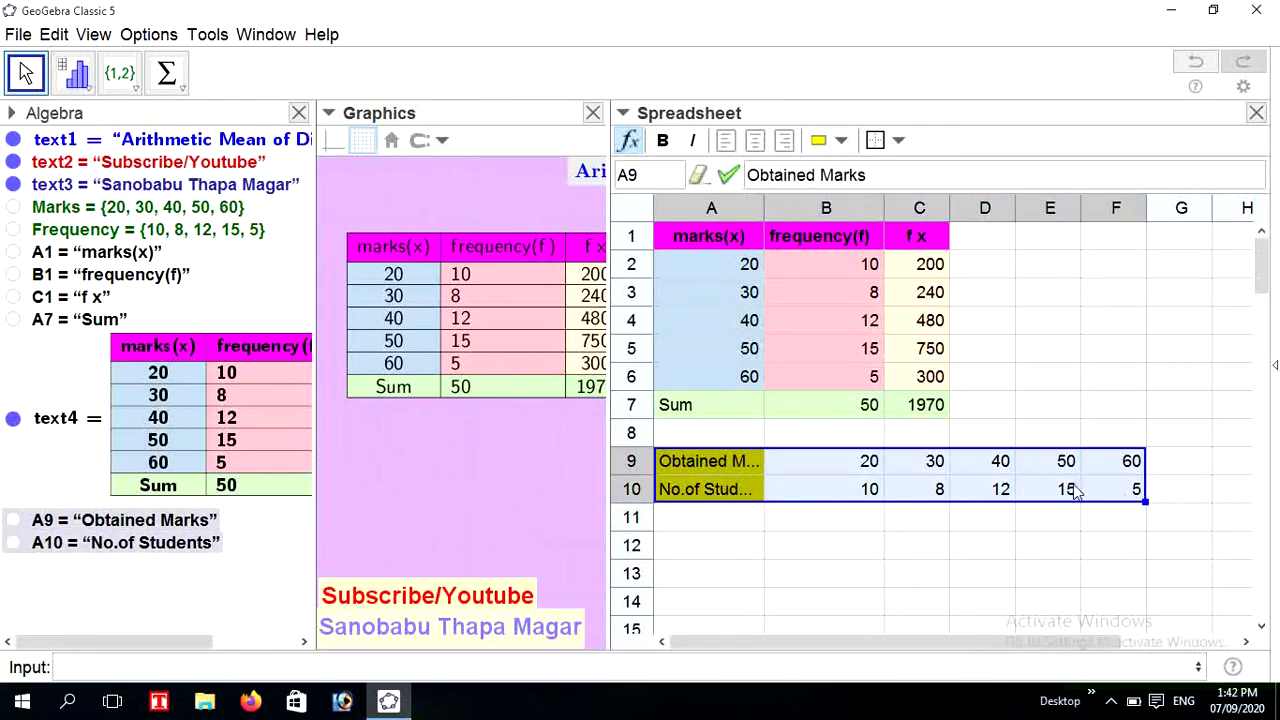
pyautogui.rightClick(1073, 489)
pyautogui.moveTo(1078, 597)
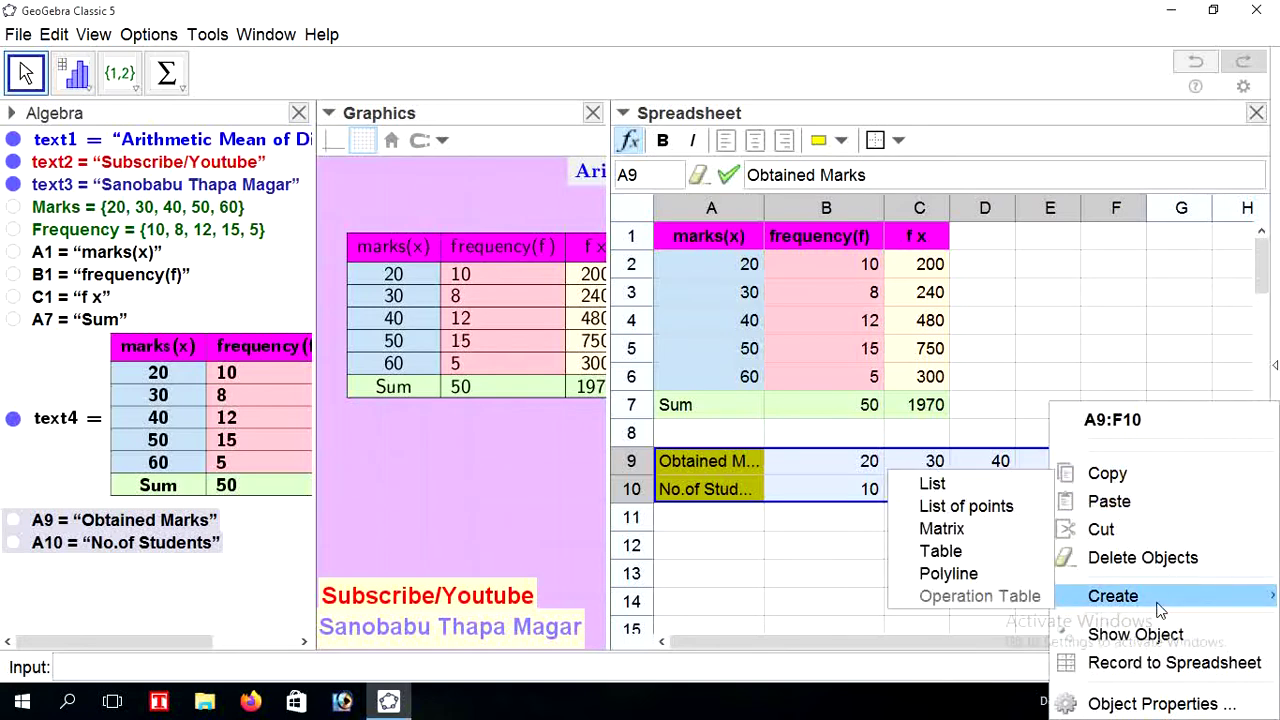
pyautogui.click(975, 553)
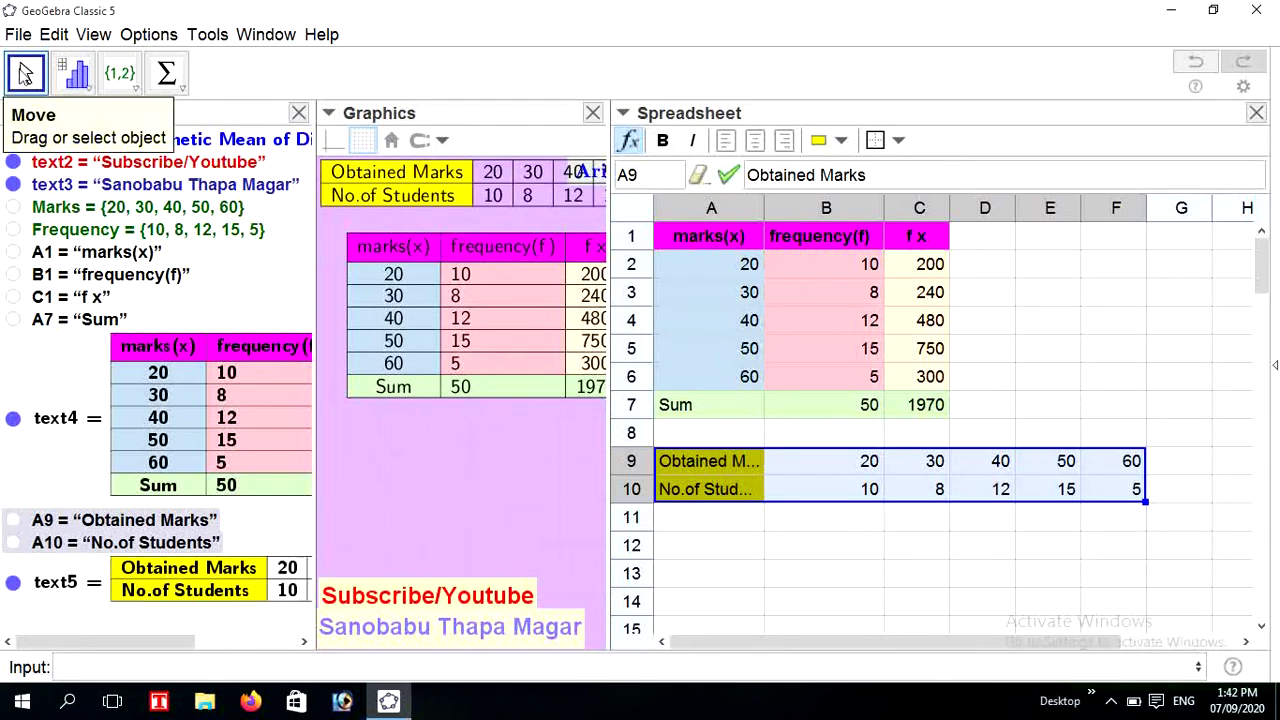
# - Widen the Graphics view, move the f x table lower and place the Obtained Marks table between it and the title
pyautogui.click(453, 495)
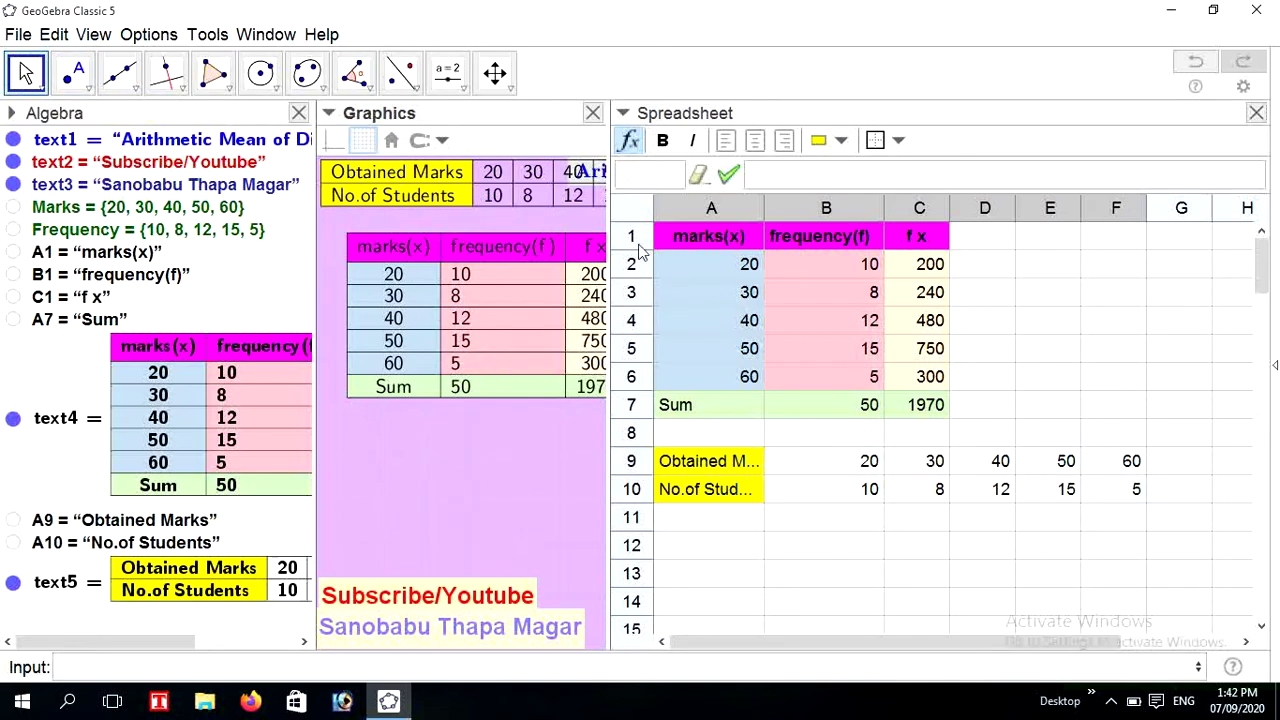
pyautogui.moveTo(610, 237); pyautogui.dragTo(1119, 237)
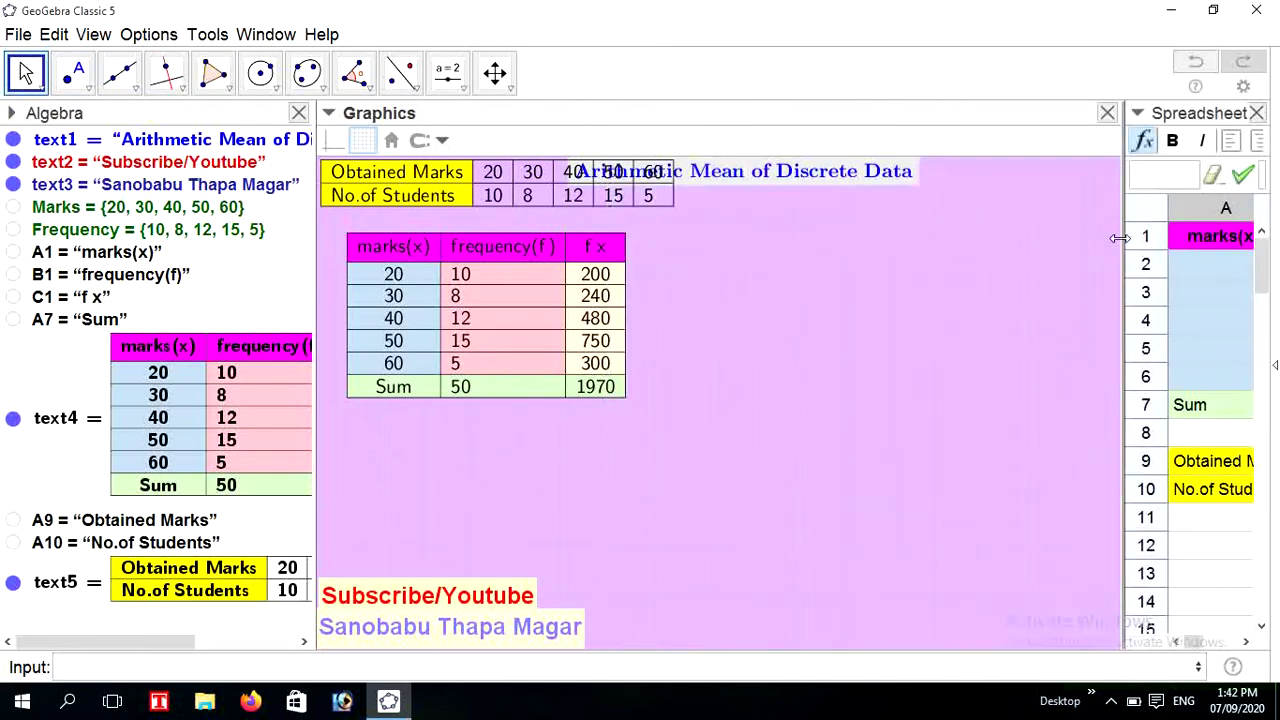
pyautogui.moveTo(575, 345); pyautogui.dragTo(557, 369)
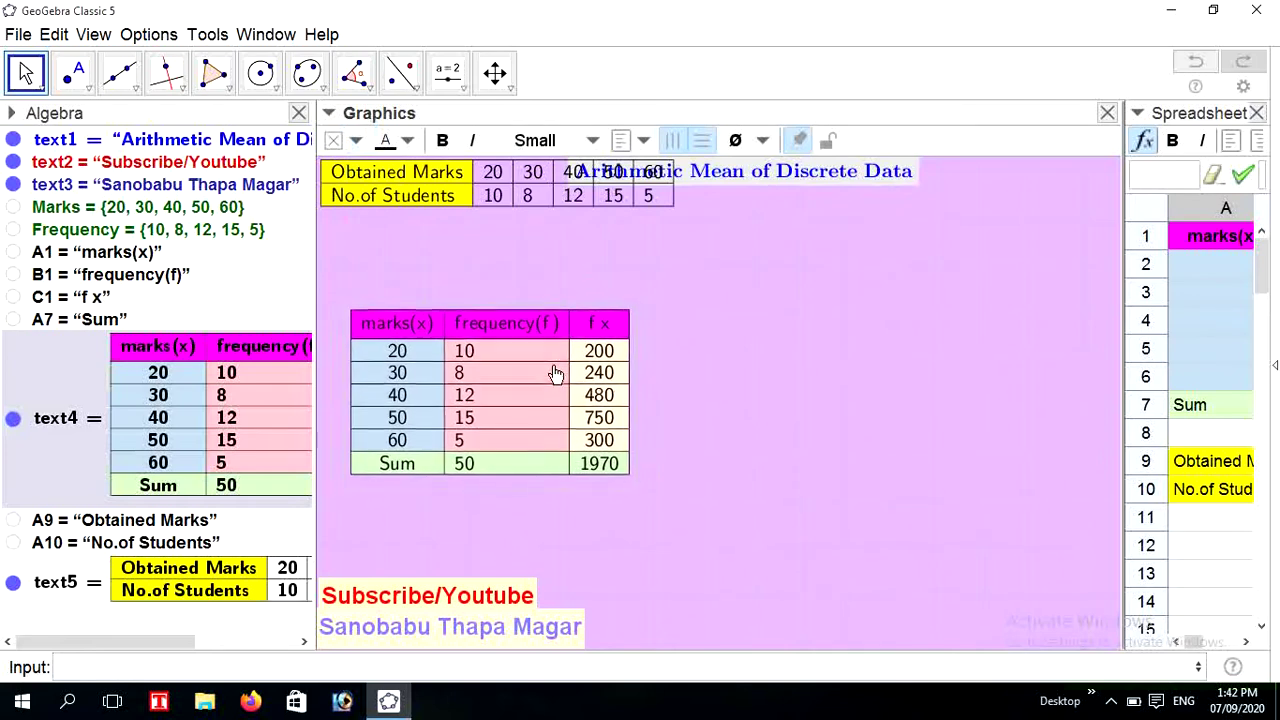
pyautogui.moveTo(531, 200); pyautogui.dragTo(544, 283)
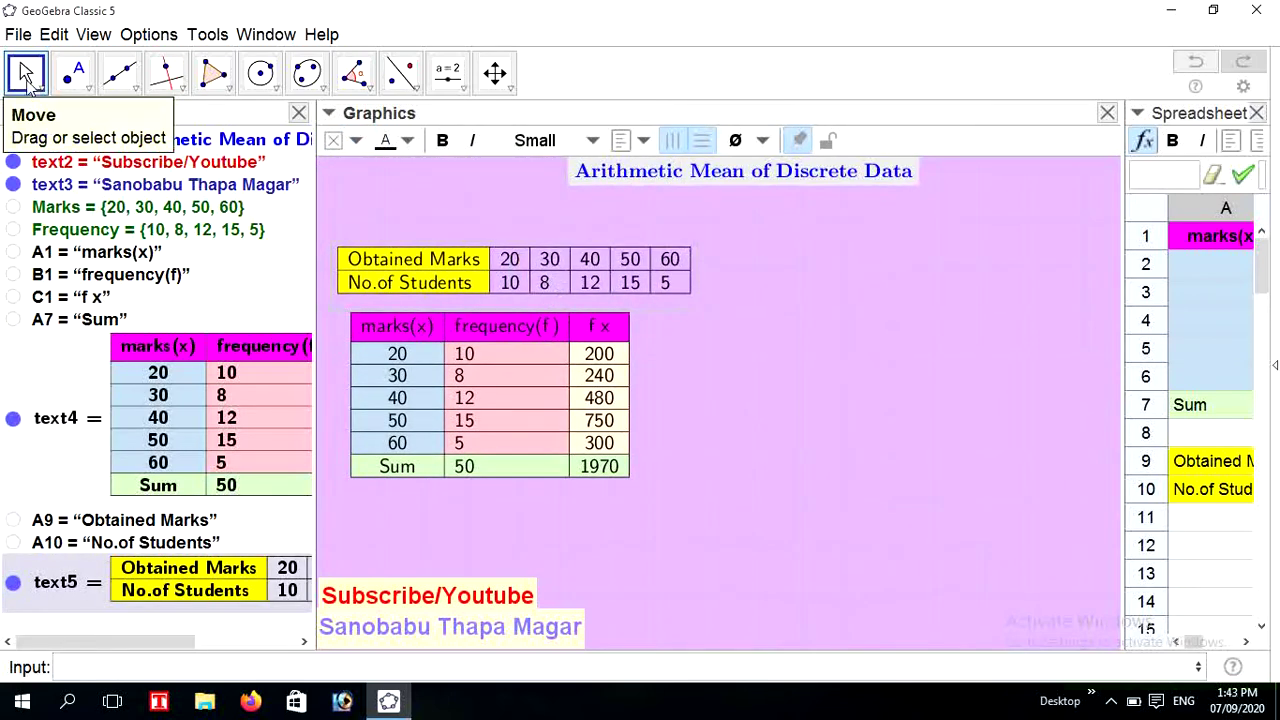
# - Insert the text "Find the arithmetic mean from the given data." between the title and the Obtained Marks table
pyautogui.click(796, 358)
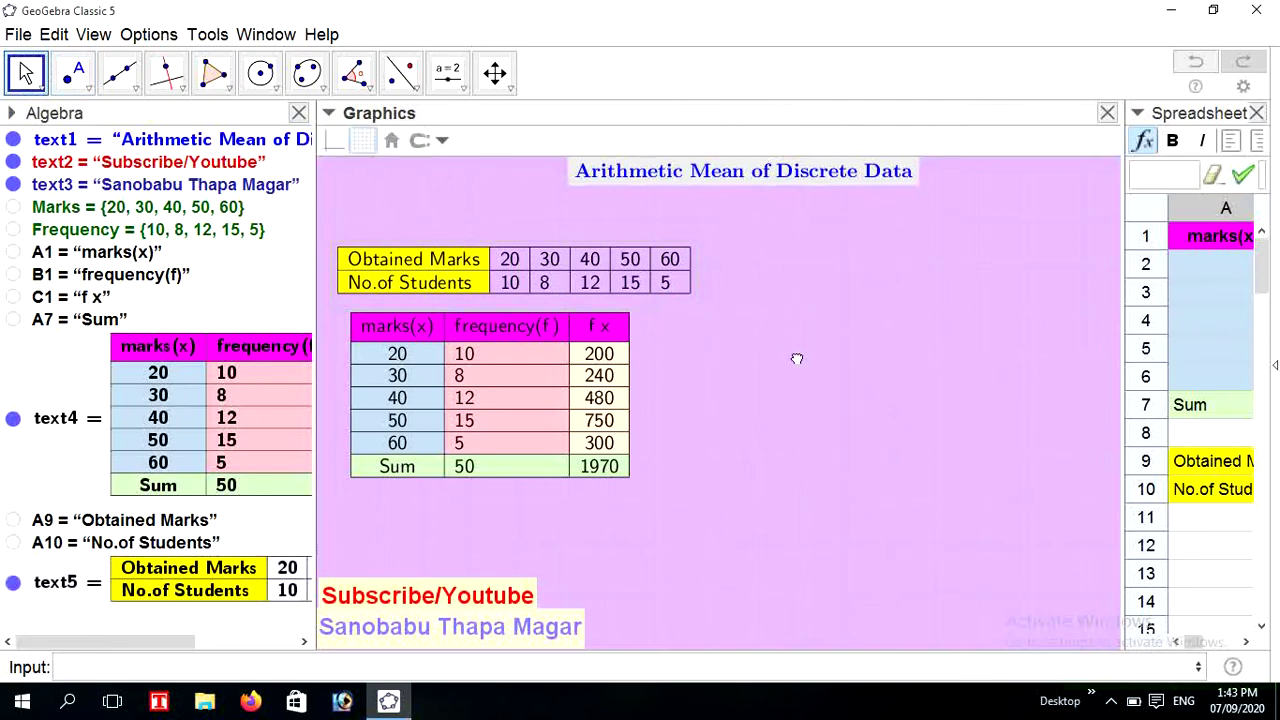
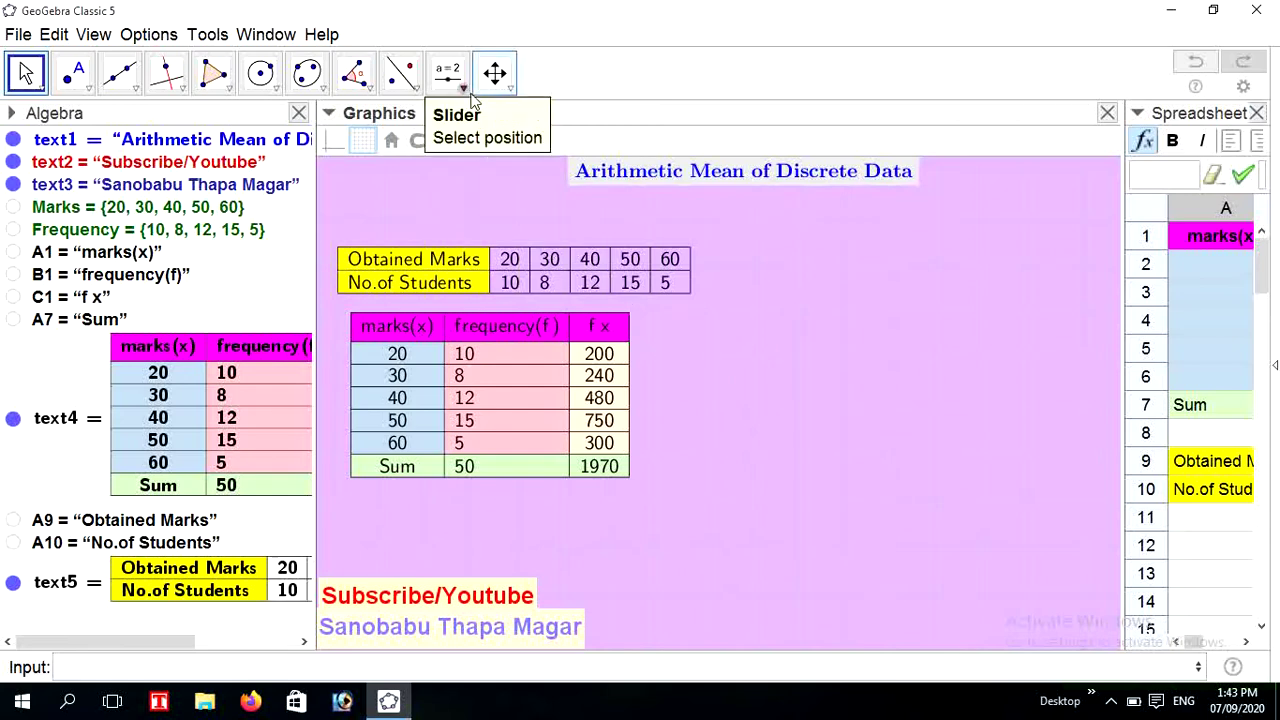
pyautogui.click(468, 90)
pyautogui.click(471, 157)
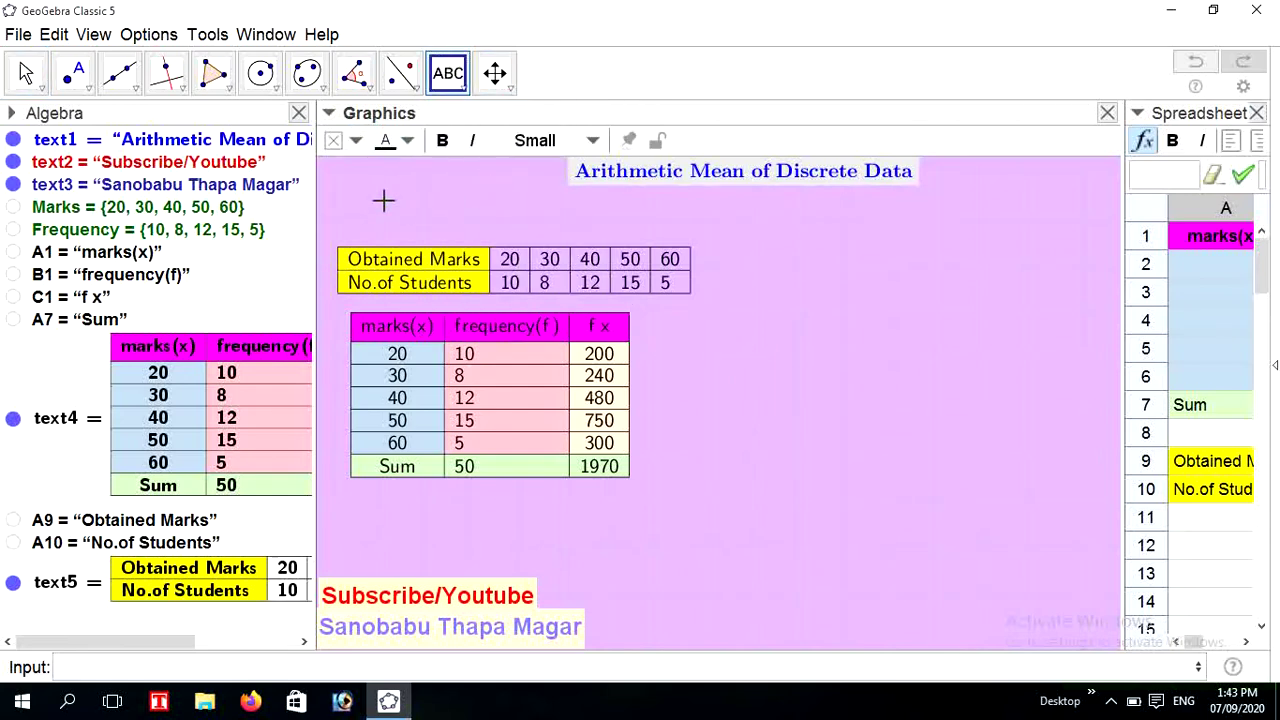
pyautogui.click(378, 203)
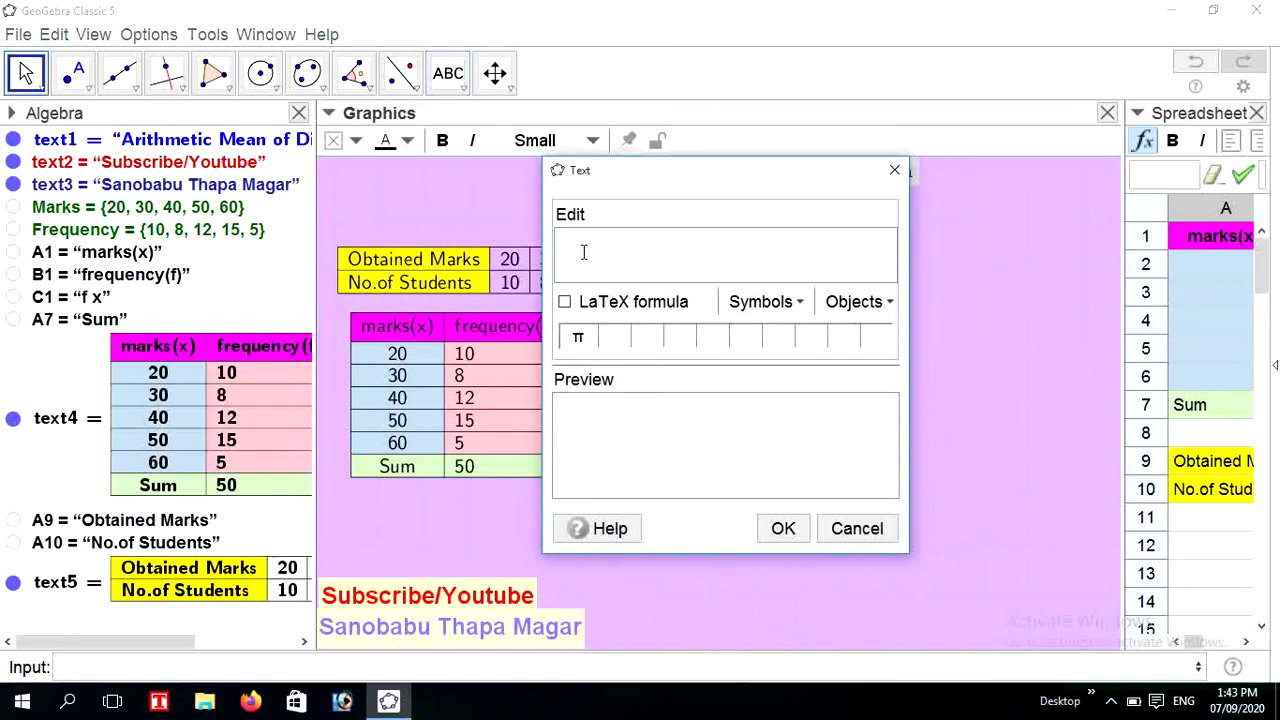
pyautogui.write('Fins the')
pyautogui.press('BackSpace')
pyautogui.press('BackSpace')
pyautogui.press('BackSpace')
pyautogui.press('BackSpace')
pyautogui.press('BackSpace')
pyautogui.write('d the a')
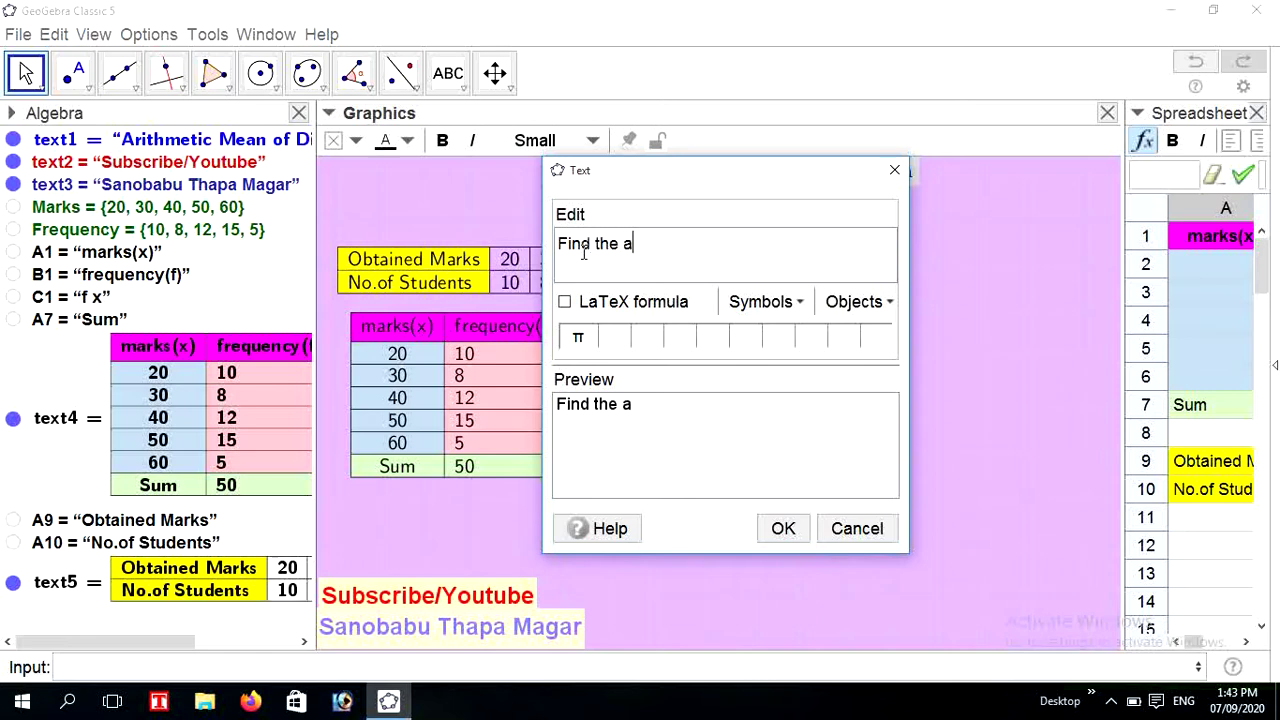
pyautogui.write('rithmetic')
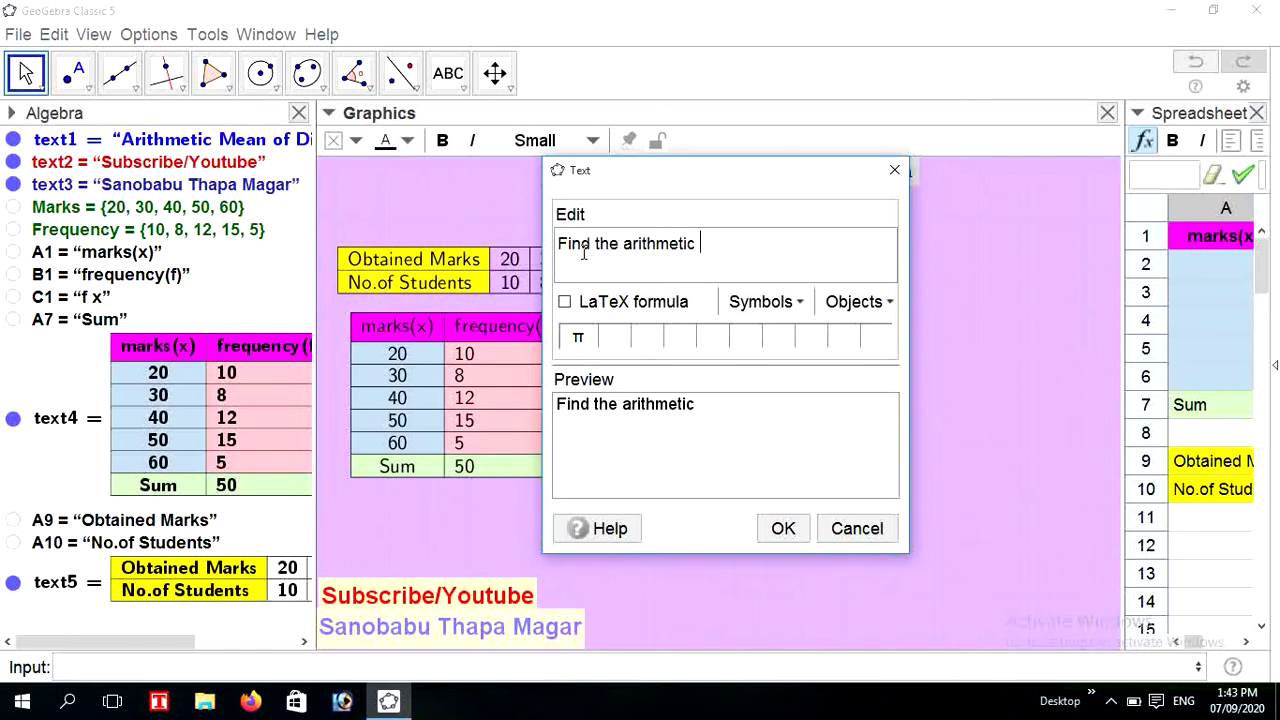
pyautogui.write(' mean from the')
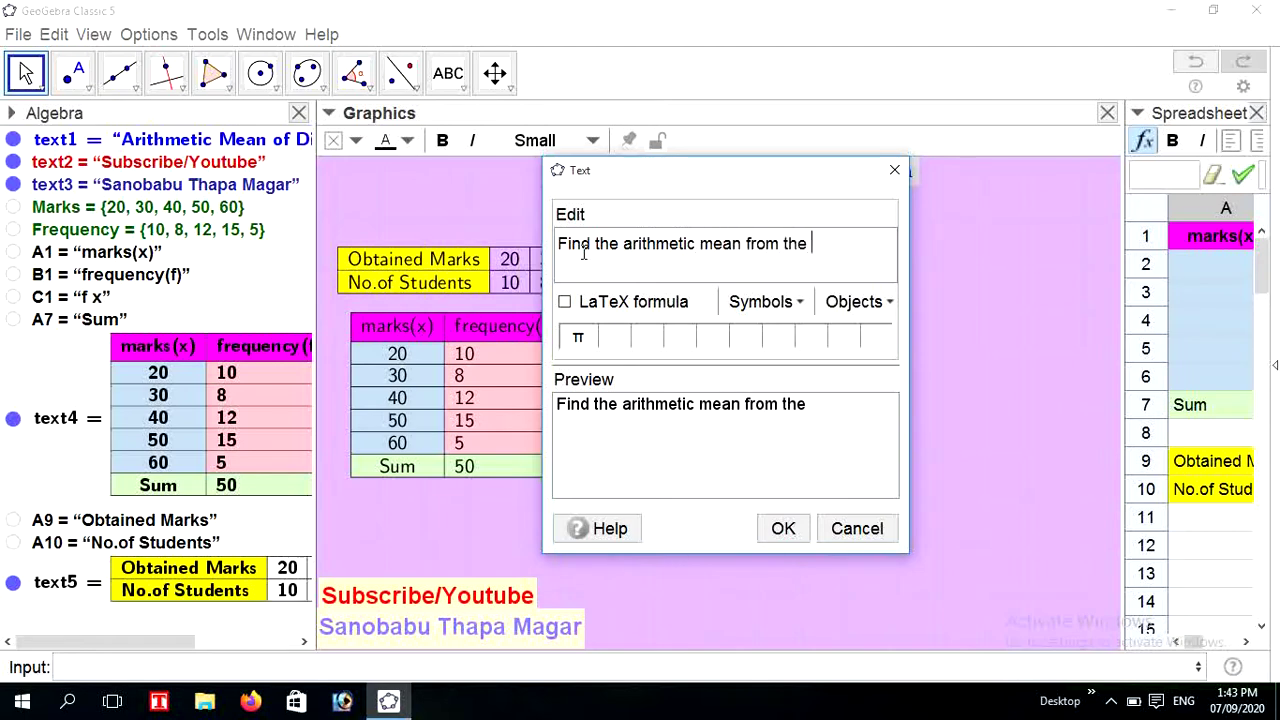
pyautogui.write(' given data.')
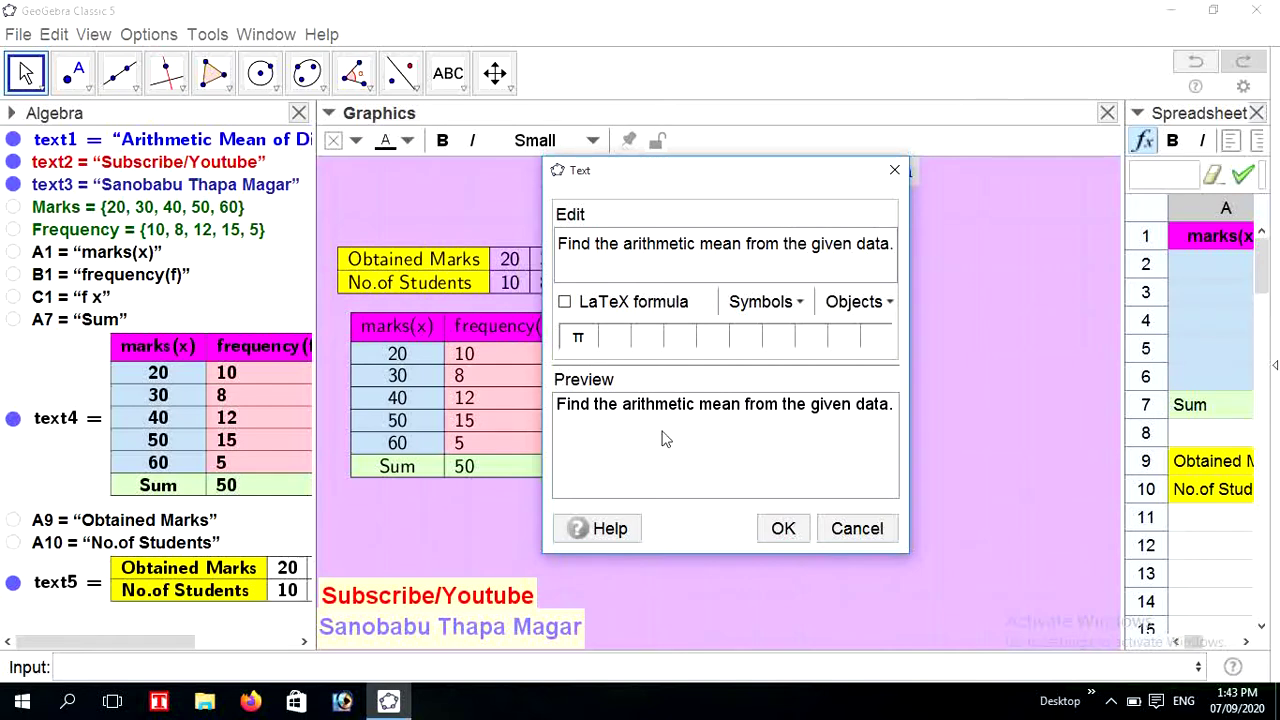
pyautogui.click(779, 528)
# - Align the question sentence with the left edge of the Obtained Marks table and make it medium size and bold
pyautogui.click(26, 73)
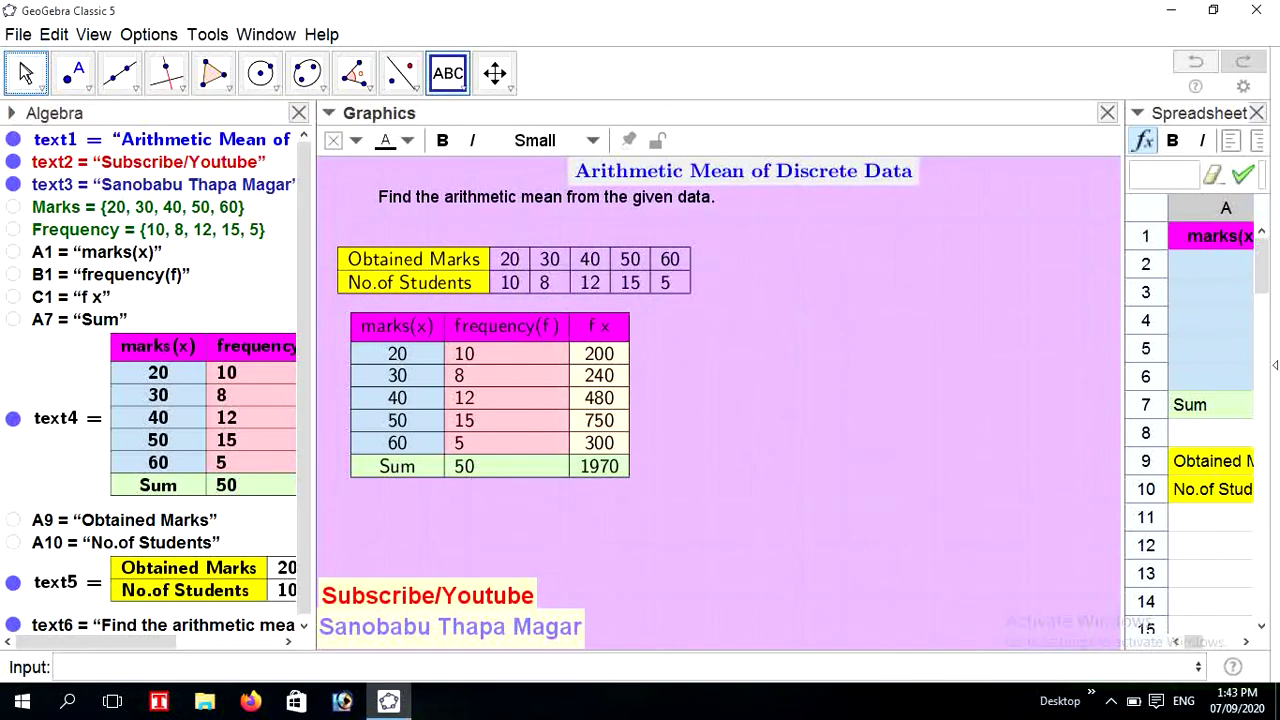
pyautogui.moveTo(559, 200); pyautogui.dragTo(520, 226)
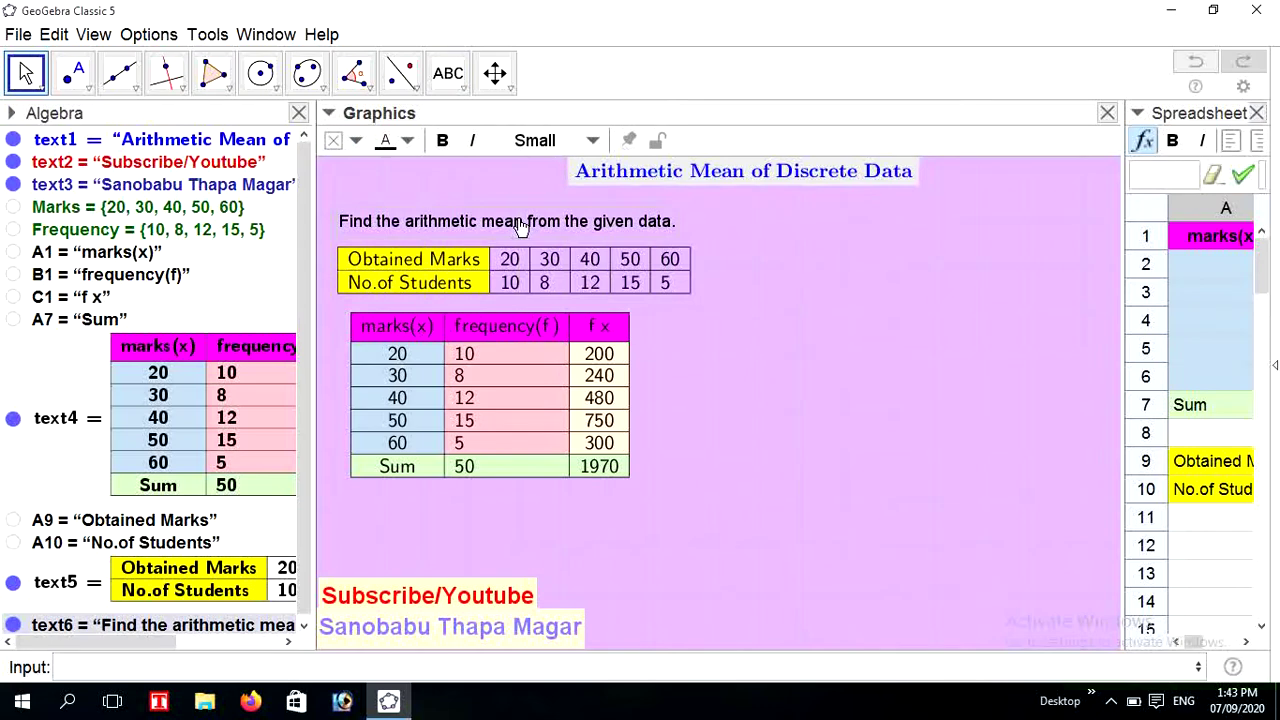
pyautogui.moveTo(520, 226); pyautogui.dragTo(520, 212)
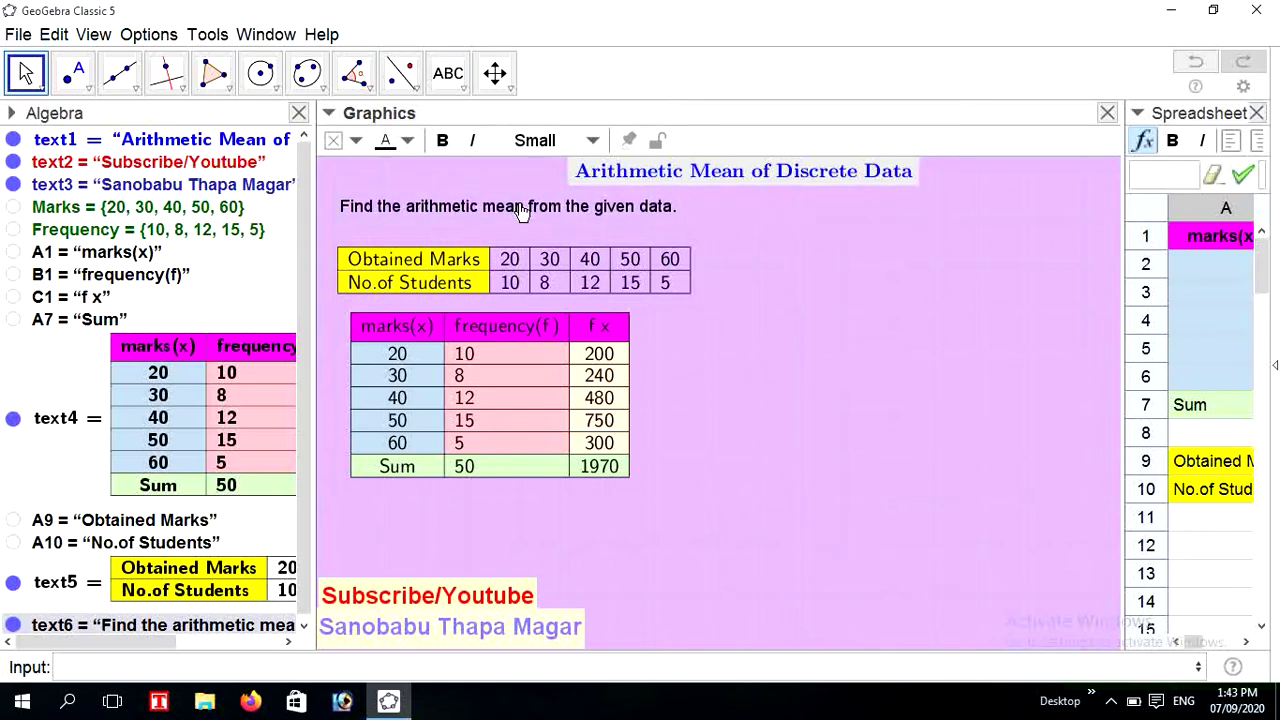
pyautogui.click(590, 140)
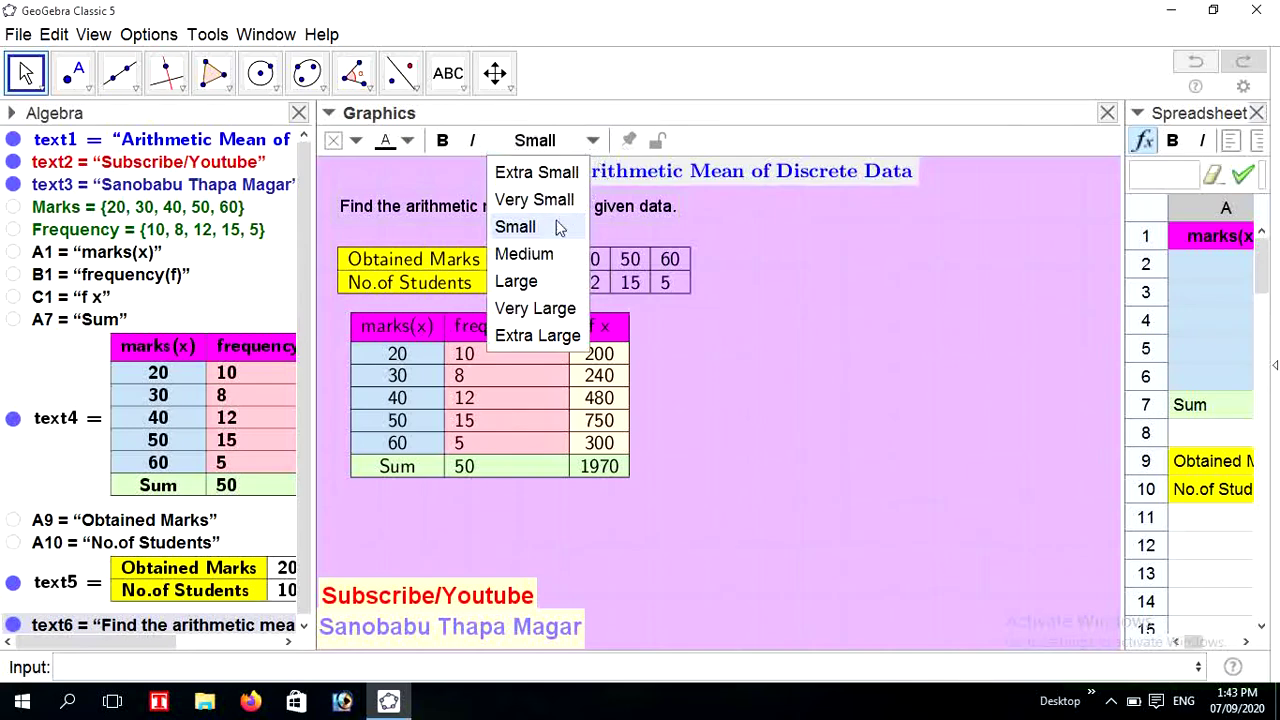
pyautogui.click(545, 254)
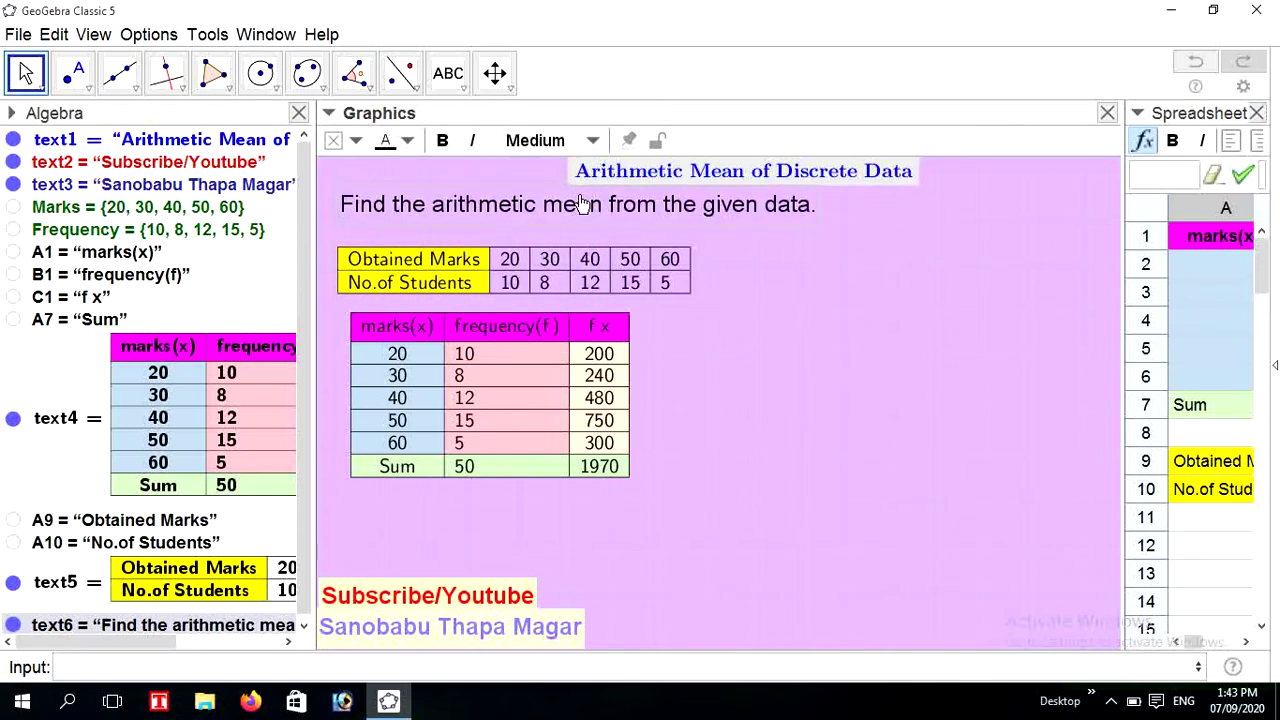
pyautogui.click(443, 141)
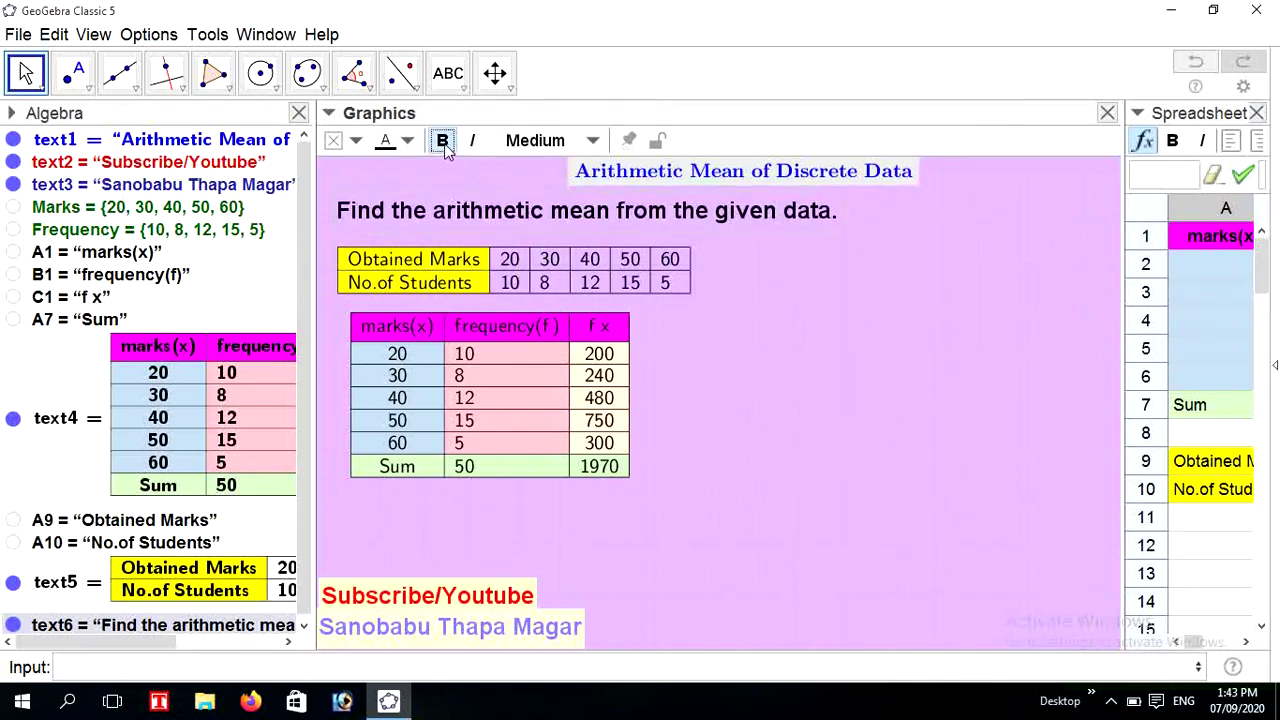
pyautogui.click(848, 355)
# - Move the Obtained Marks table up to sit directly beneath the question sentence
pyautogui.click(525, 283)
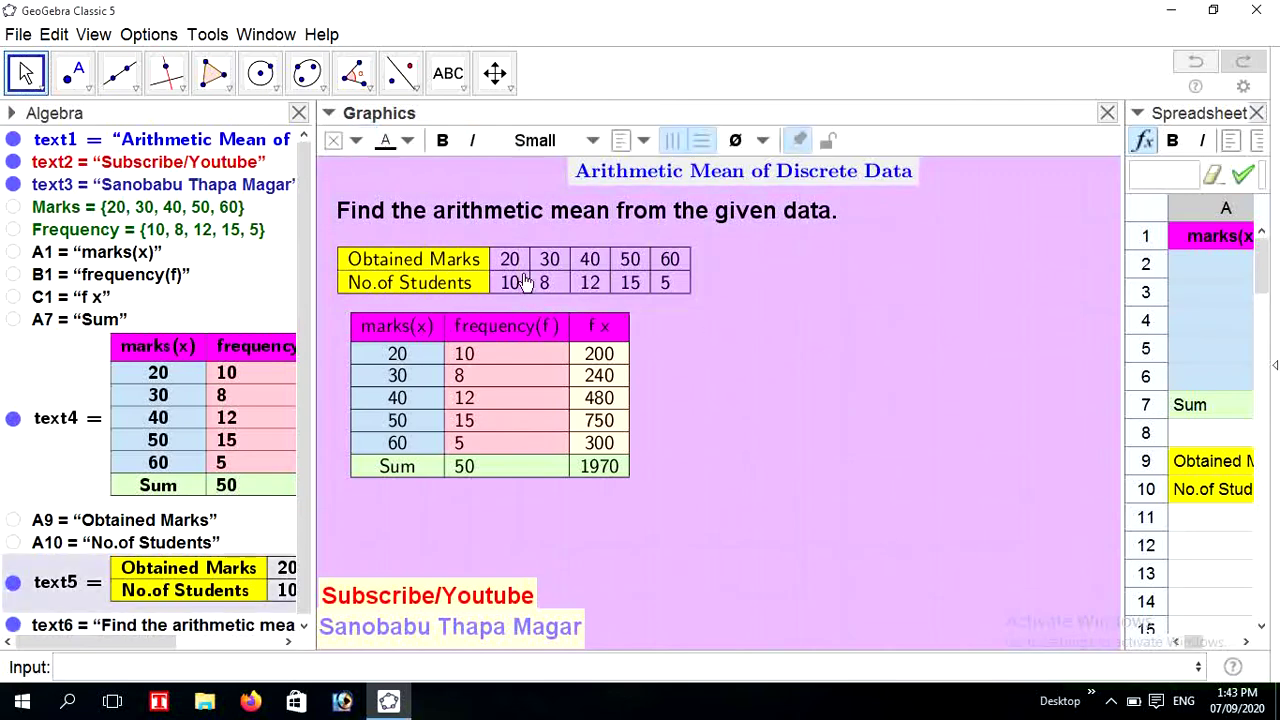
pyautogui.moveTo(525, 283); pyautogui.dragTo(526, 265)
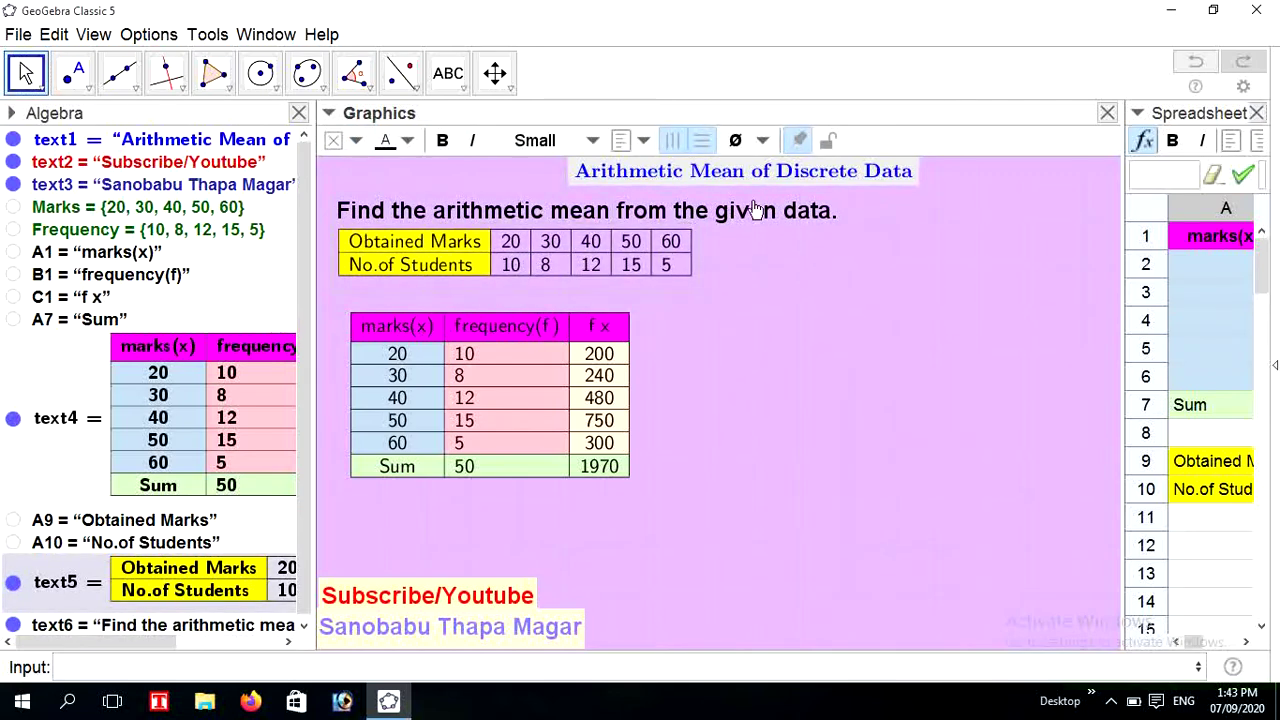
pyautogui.click(720, 242)
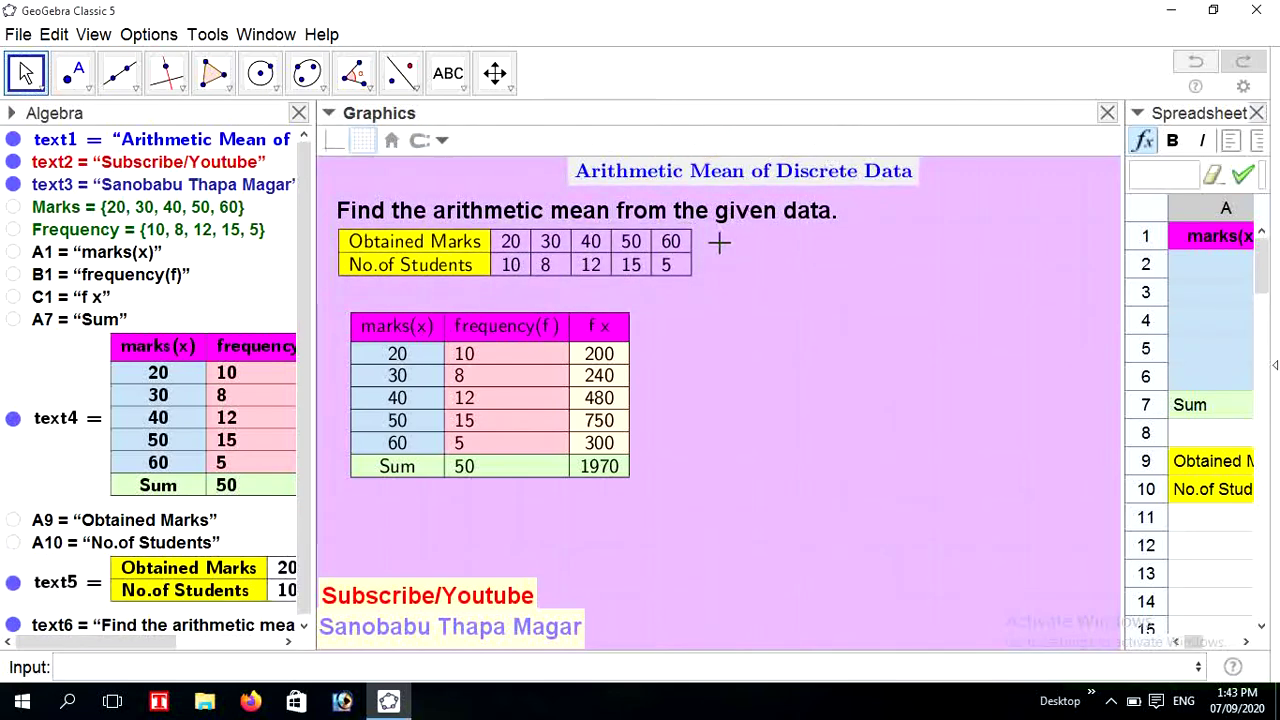
# - Nudge the question sentence slightly up from the Obtained Marks table and lock its position
pyautogui.click(709, 226)
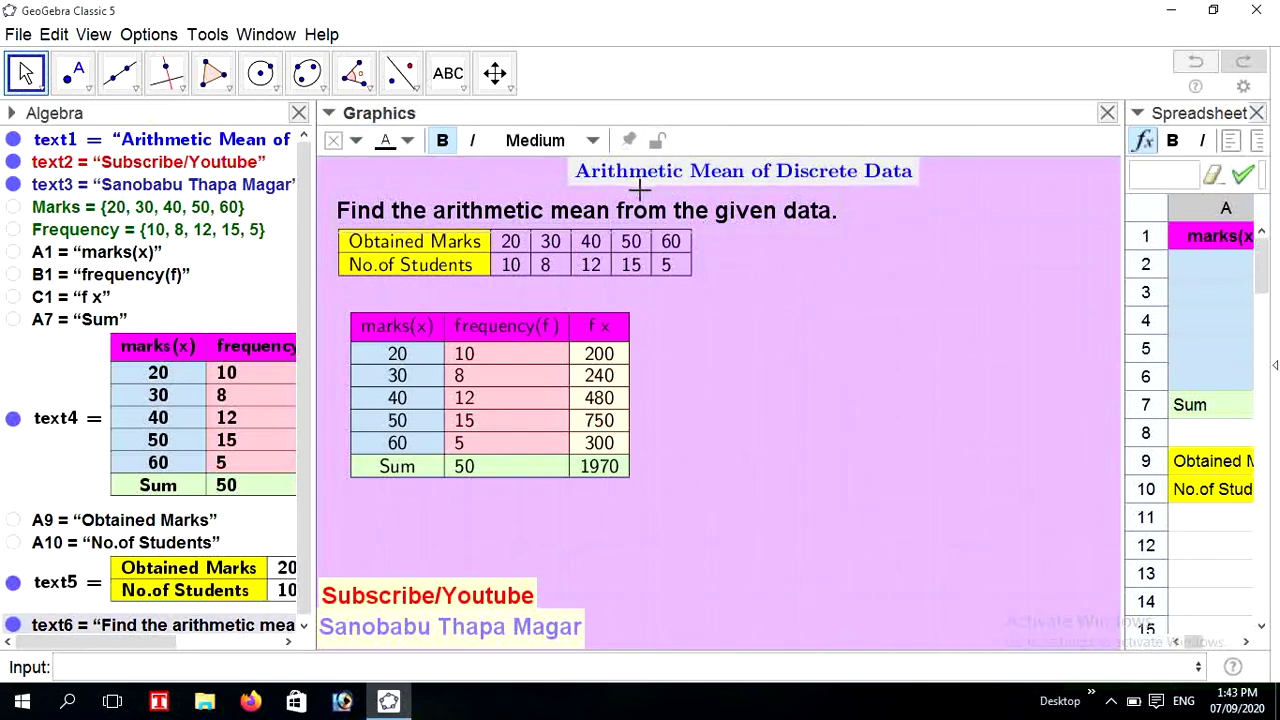
pyautogui.moveTo(641, 214); pyautogui.dragTo(640, 207)
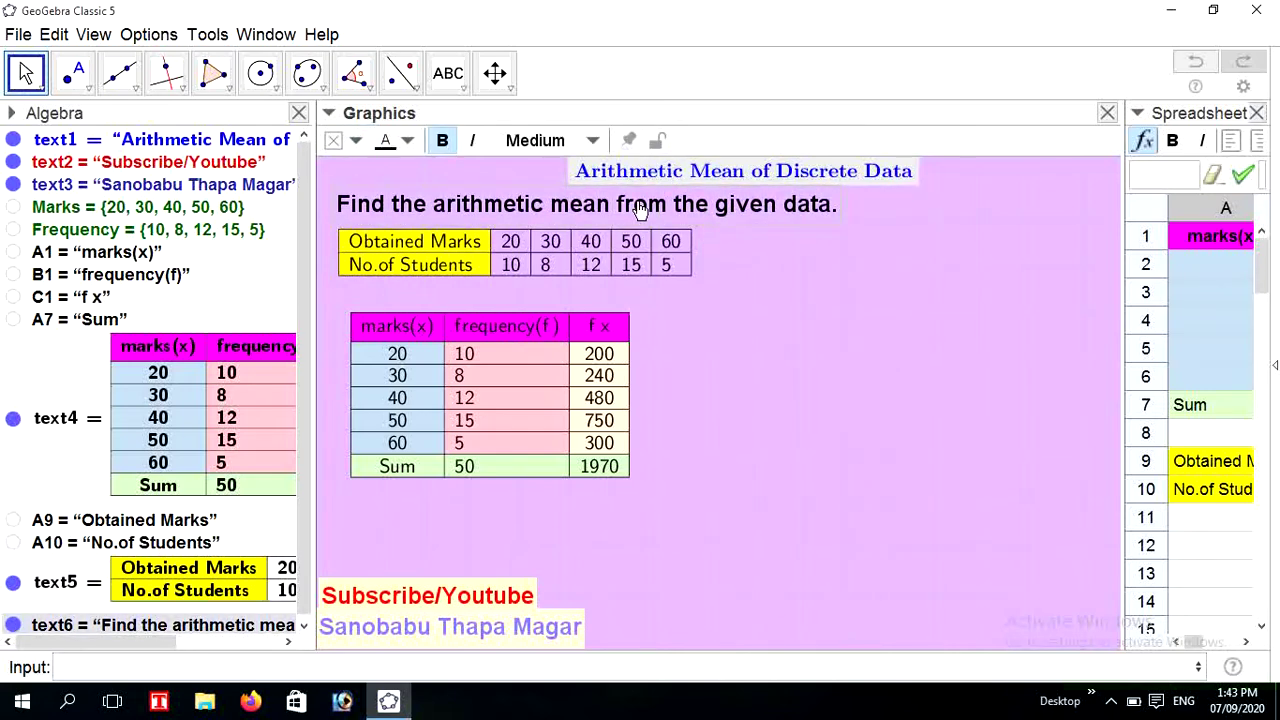
pyautogui.click(655, 140)
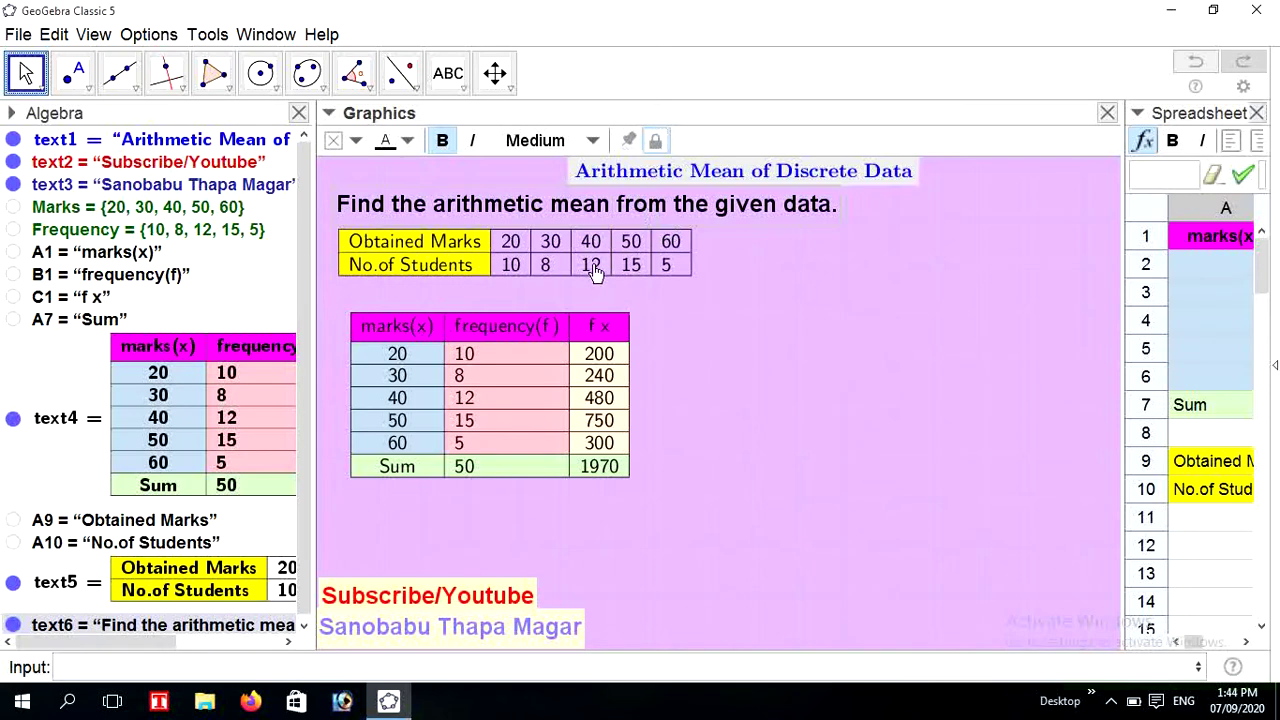
pyautogui.doubleClick(593, 272)
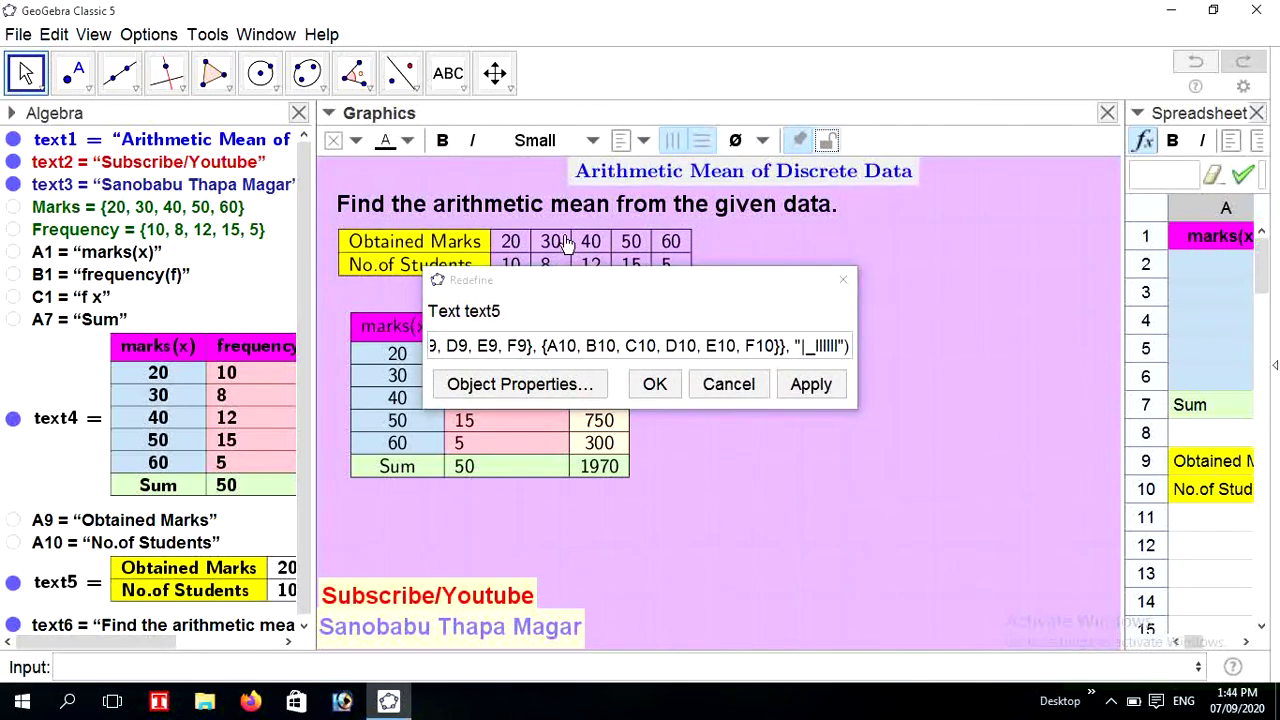
pyautogui.click(843, 279)
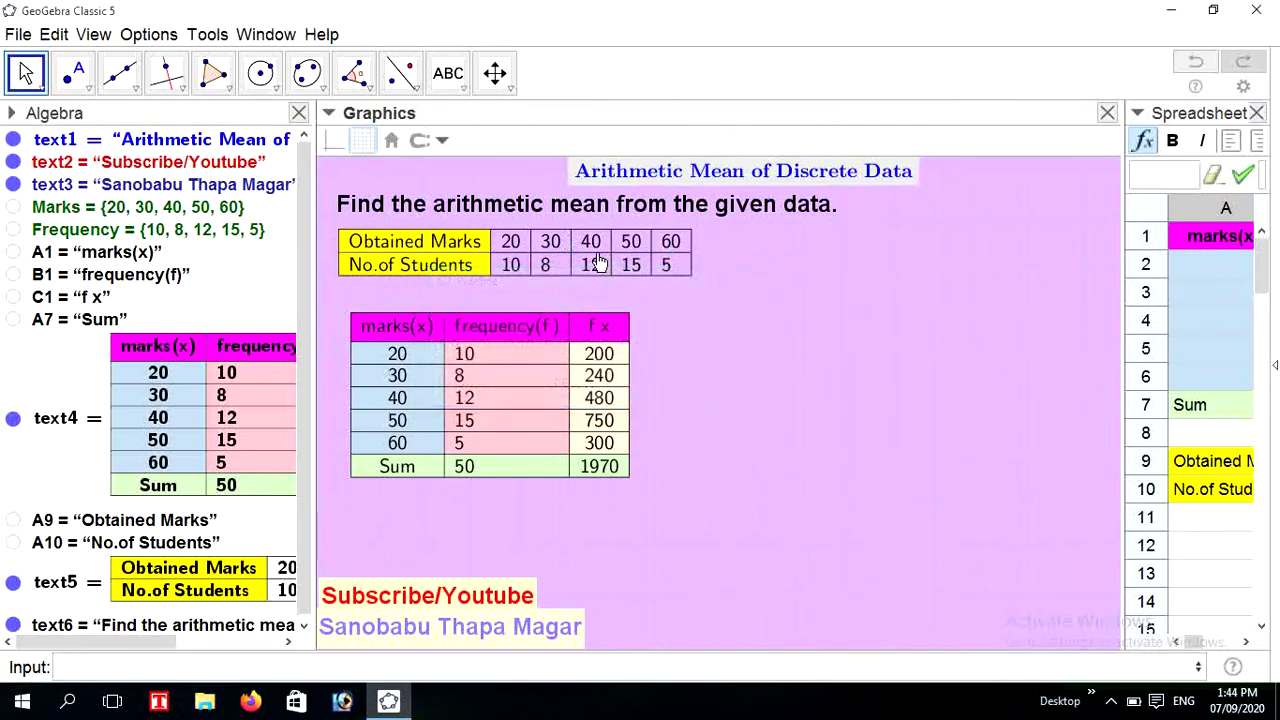
# - Unlock the Obtained Marks table, move it up close beneath the question sentence, and lock its position again
pyautogui.click(597, 263)
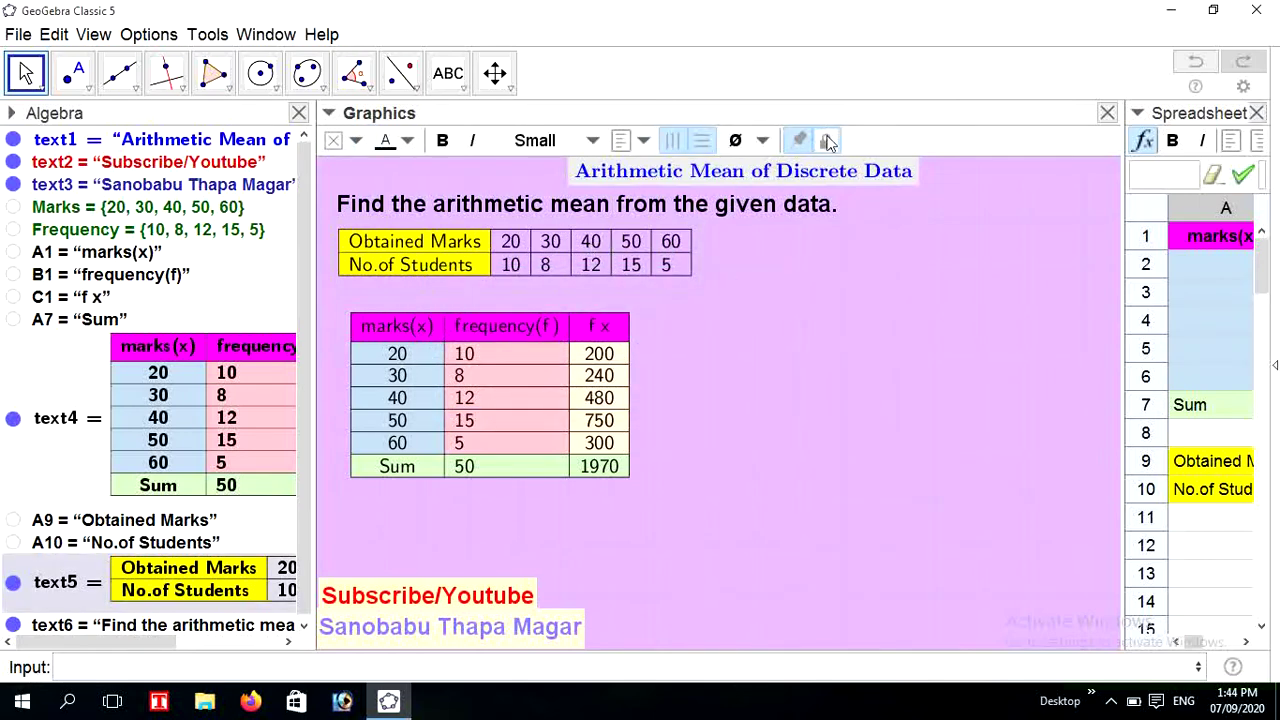
pyautogui.moveTo(547, 267); pyautogui.dragTo(545, 257)
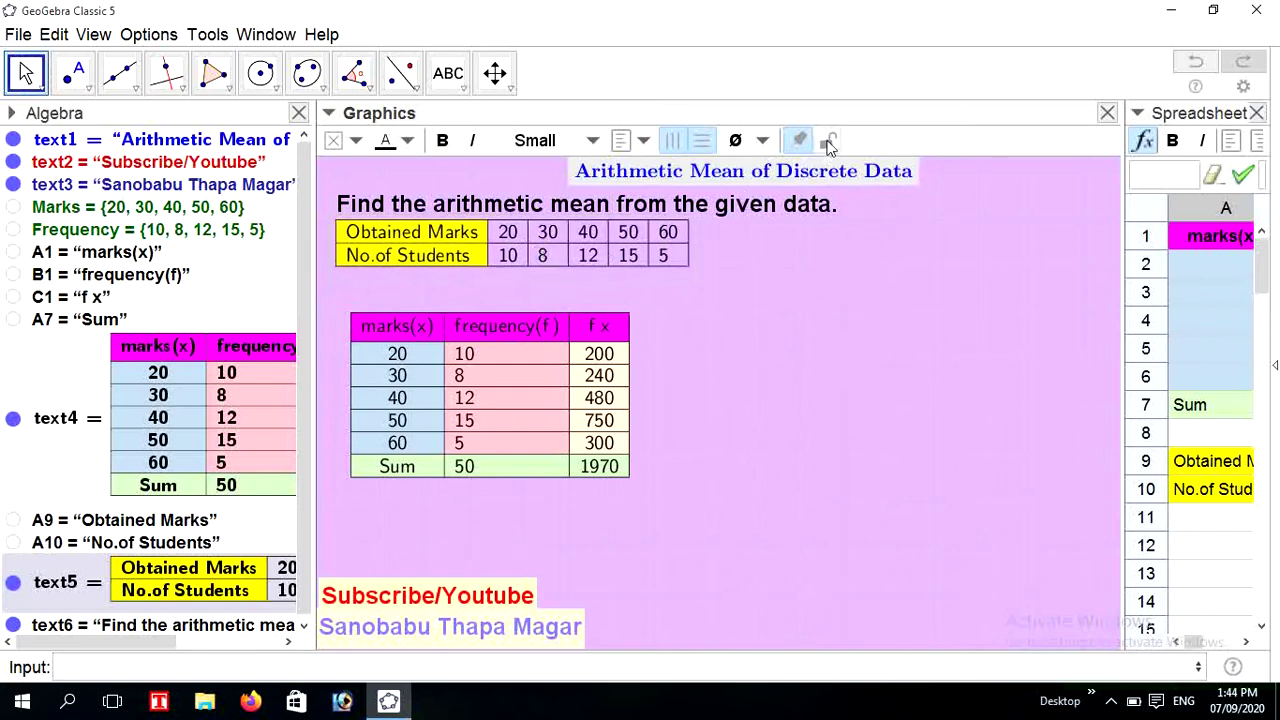
pyautogui.click(793, 365)
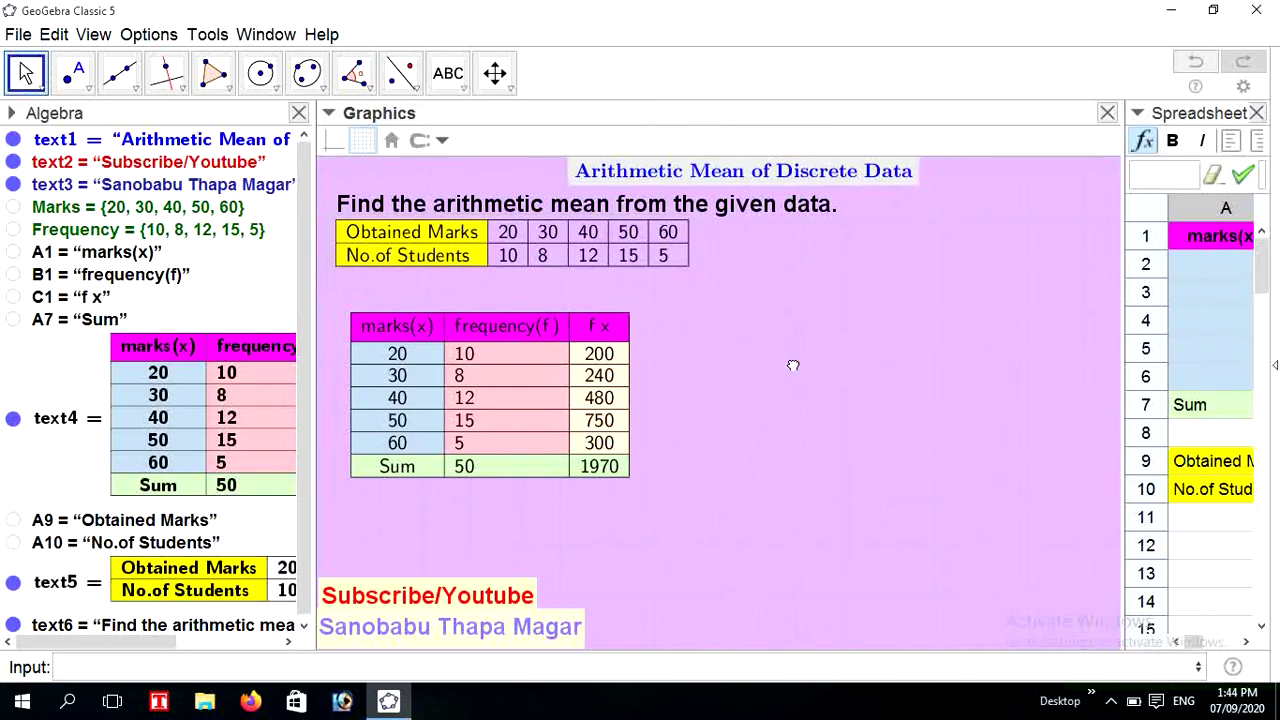
pyautogui.click(446, 268)
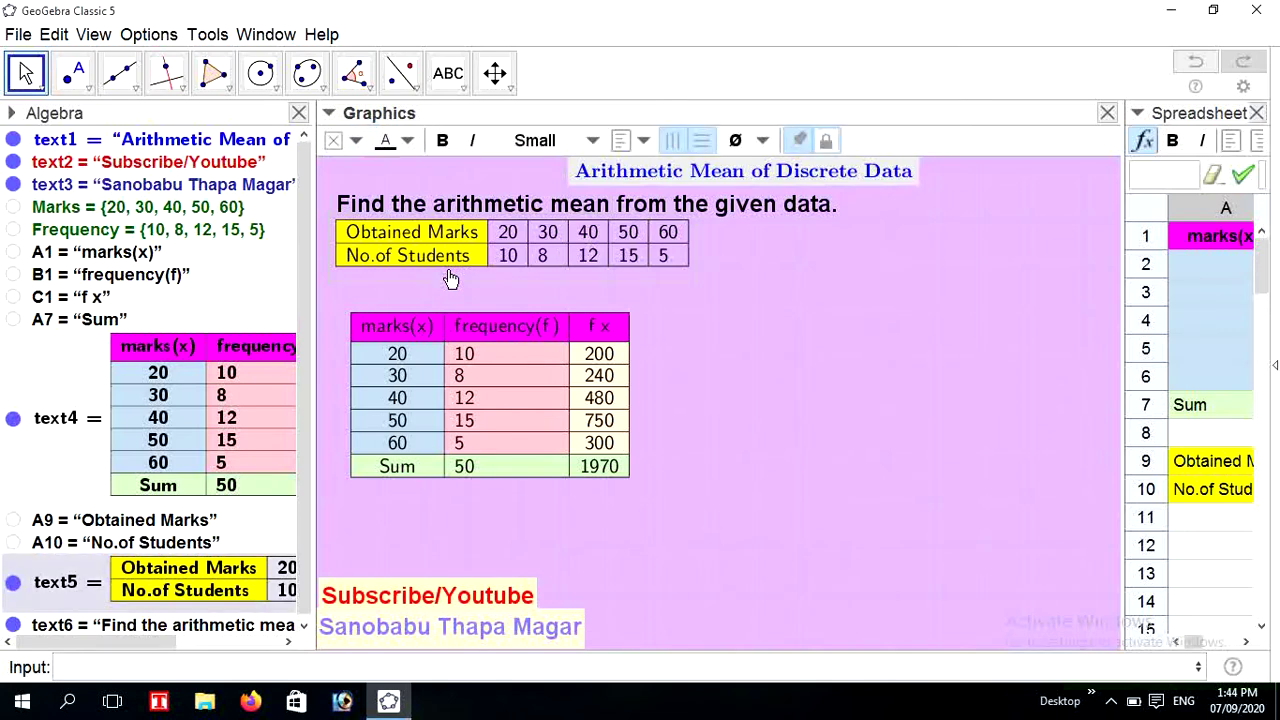
# - Add a text reading "Solution" between the given-data table and the frequency table
pyautogui.click(448, 73)
pyautogui.click(481, 165)
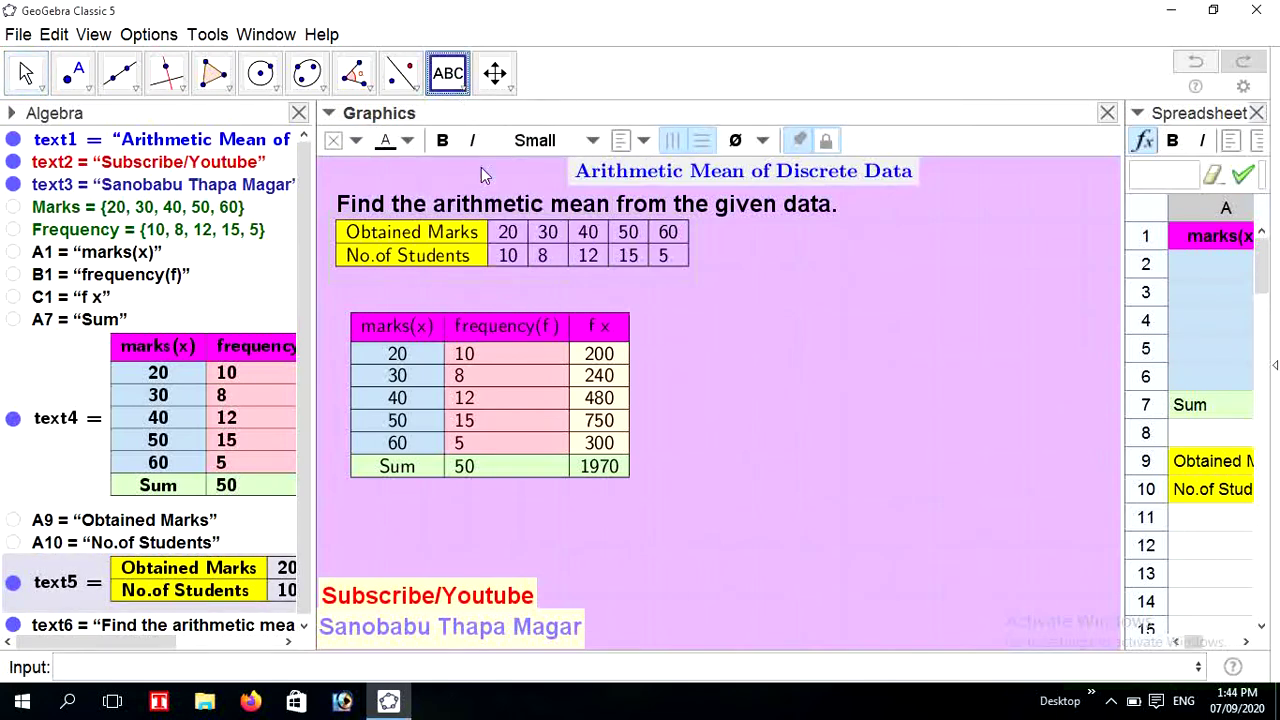
pyautogui.click(408, 288)
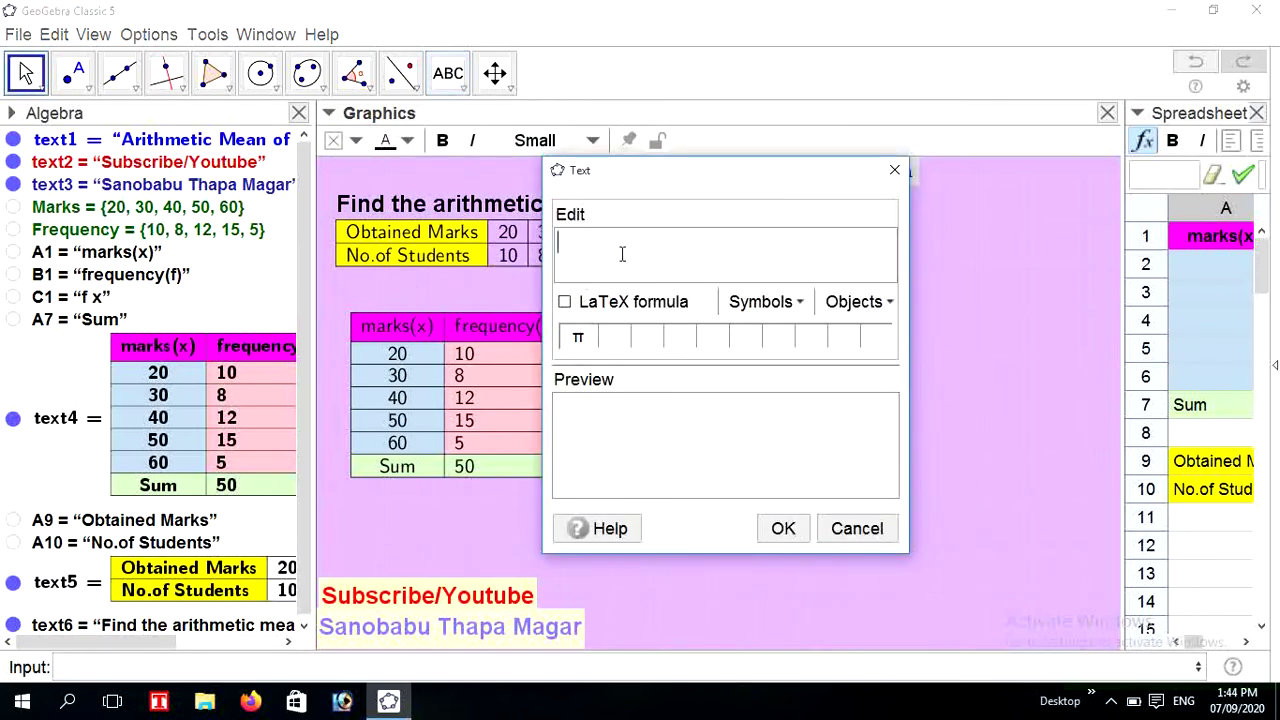
pyautogui.write('Solution')
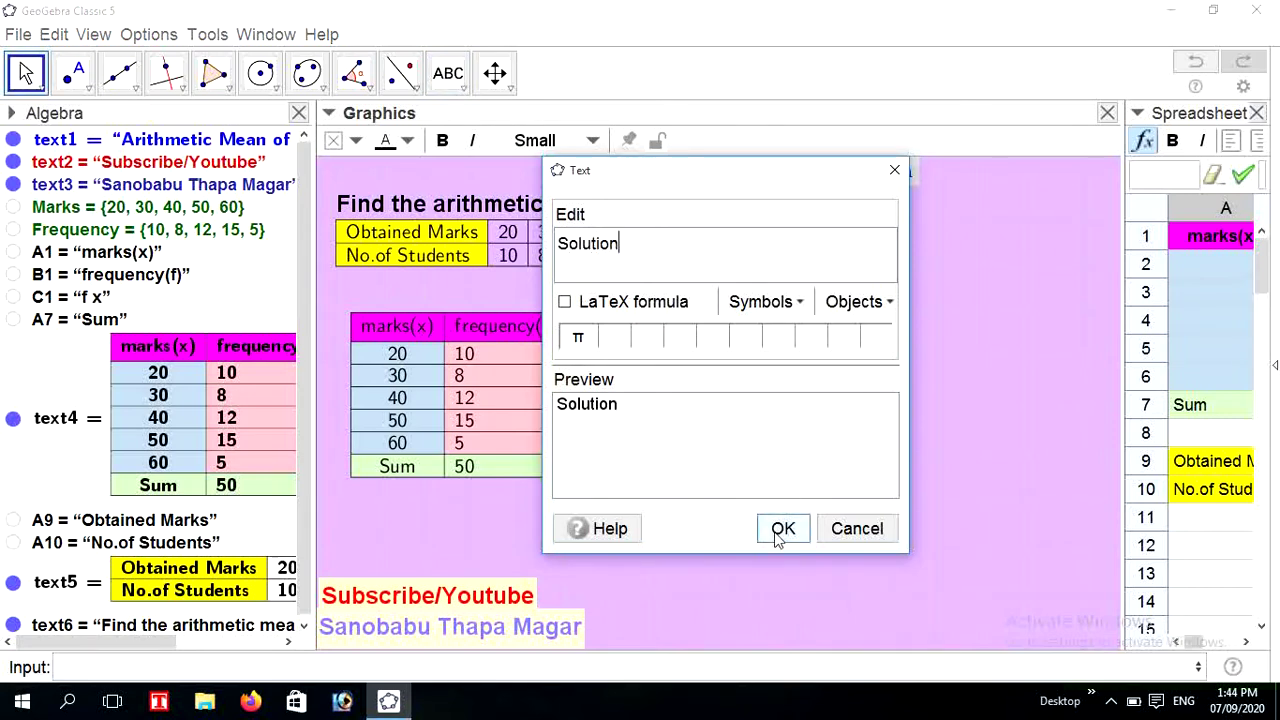
pyautogui.click(772, 528)
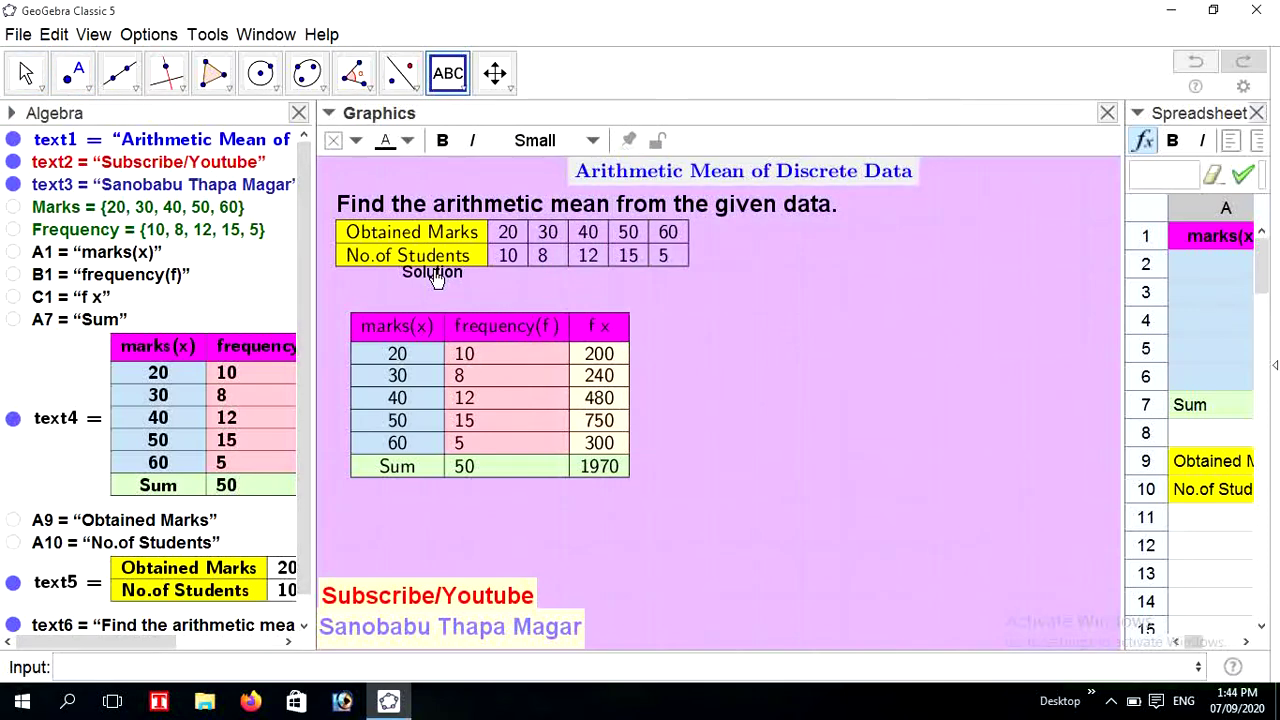
# - Move the "Solution" text and the marks-frequency table so both line up with the left edge of the given-data table
pyautogui.click(410, 292)
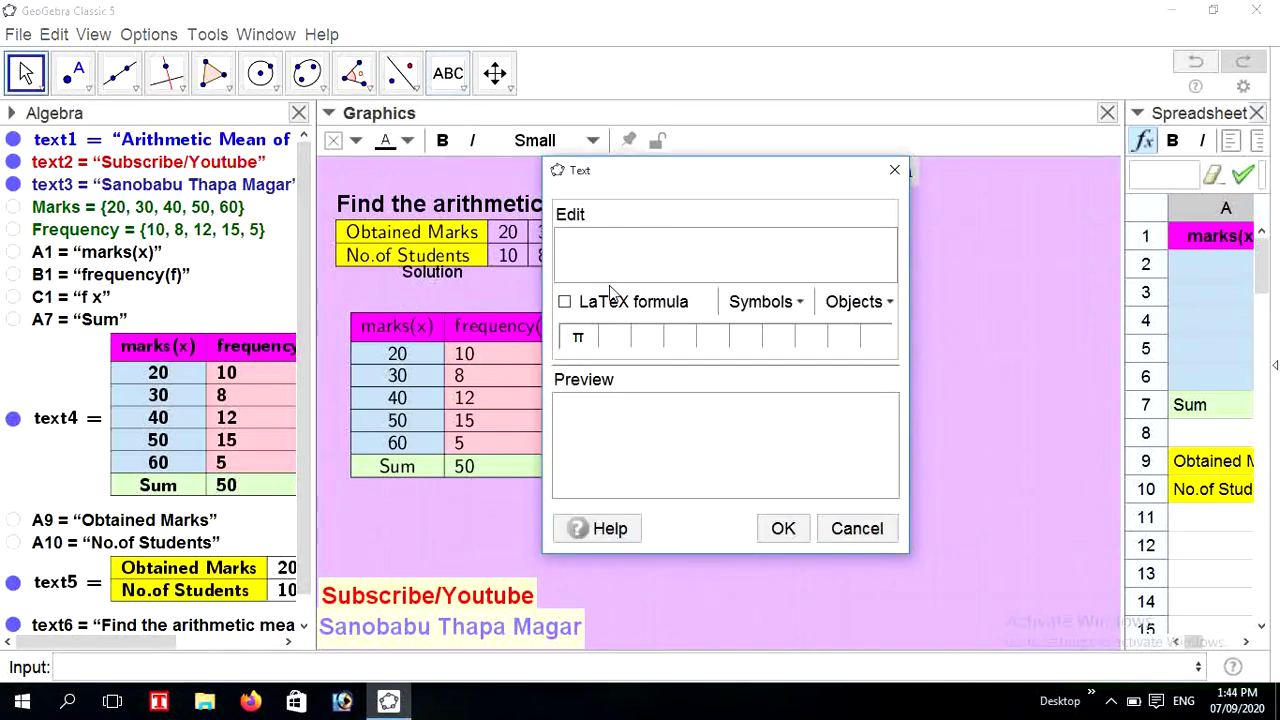
pyautogui.click(894, 170)
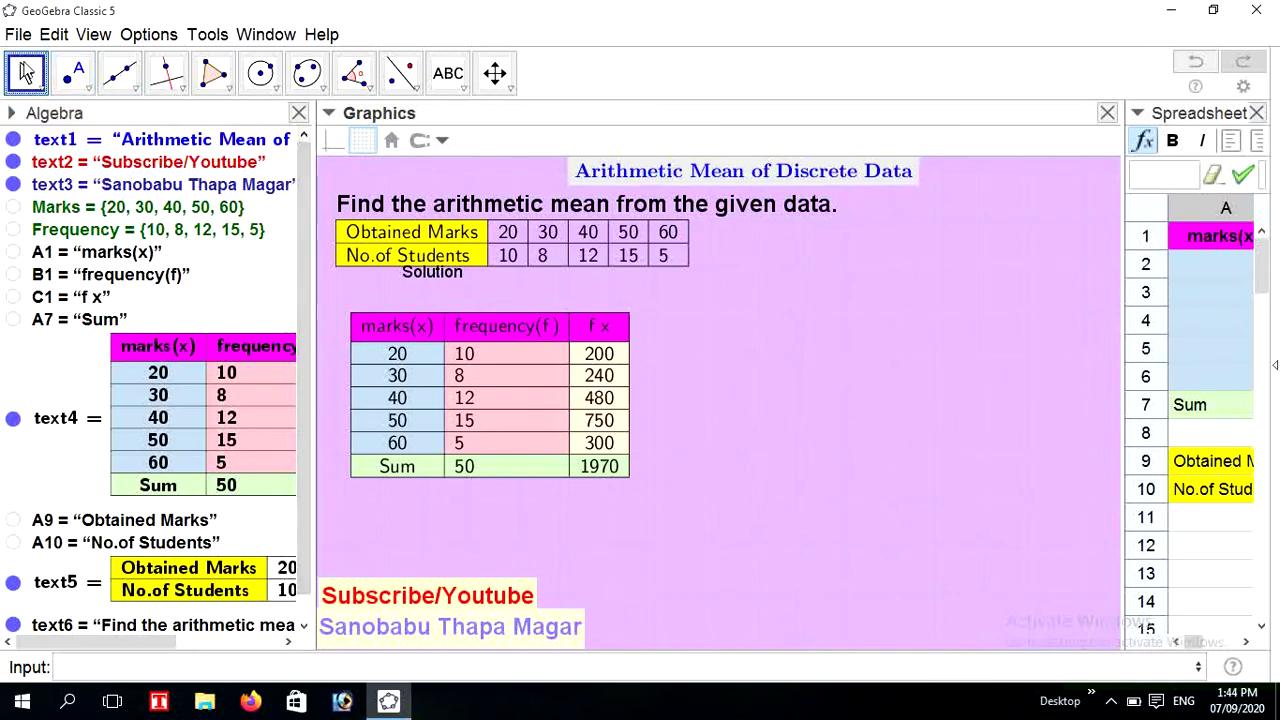
pyautogui.moveTo(446, 279); pyautogui.dragTo(387, 297)
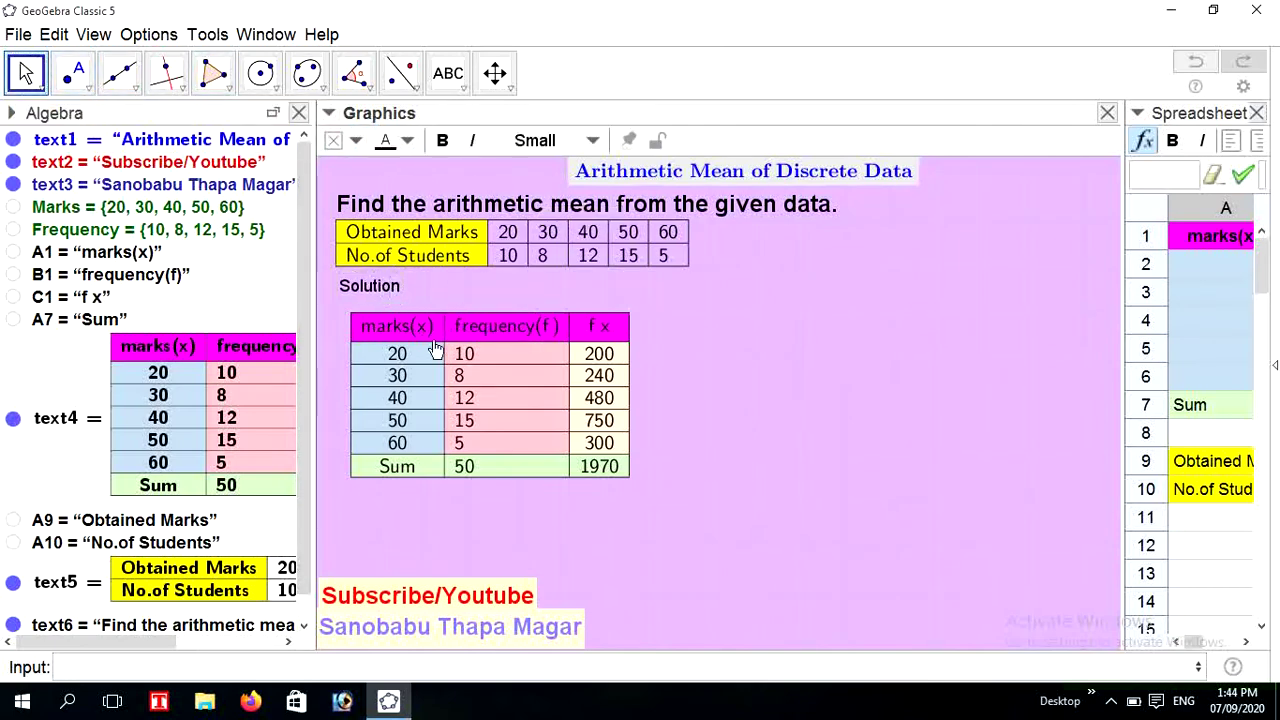
pyautogui.moveTo(424, 357); pyautogui.dragTo(407, 350)
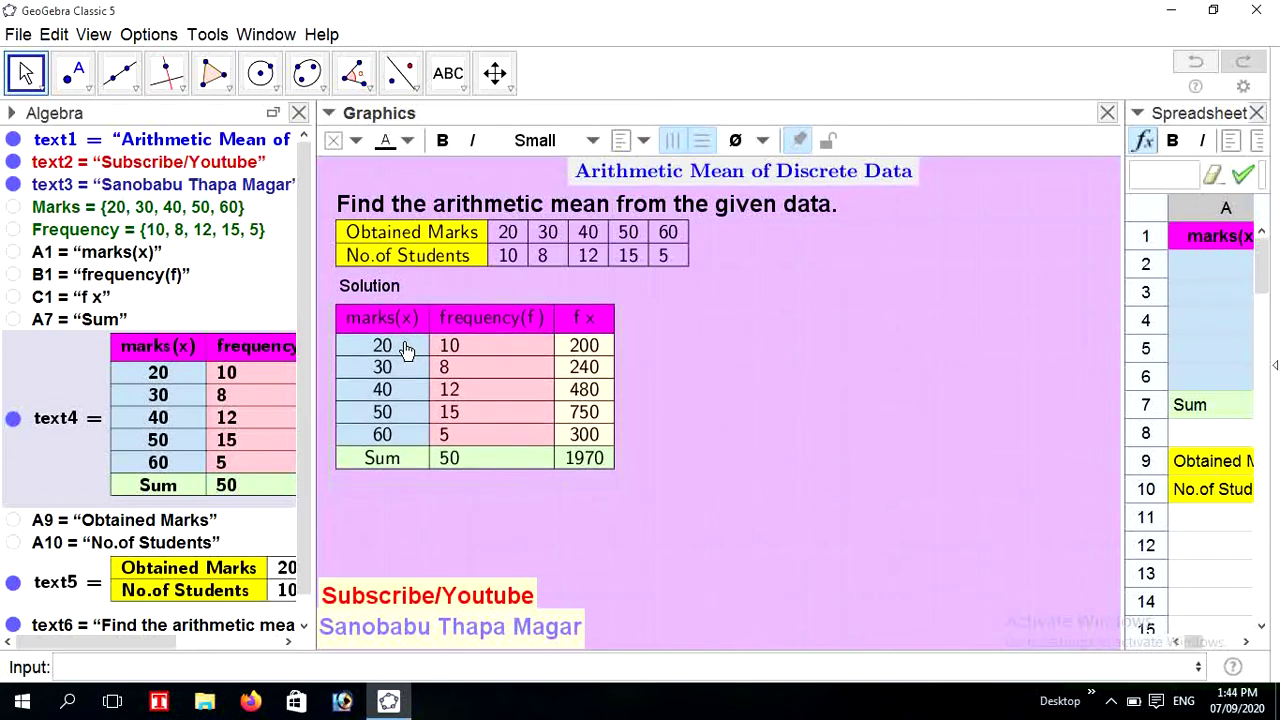
pyautogui.click(799, 347)
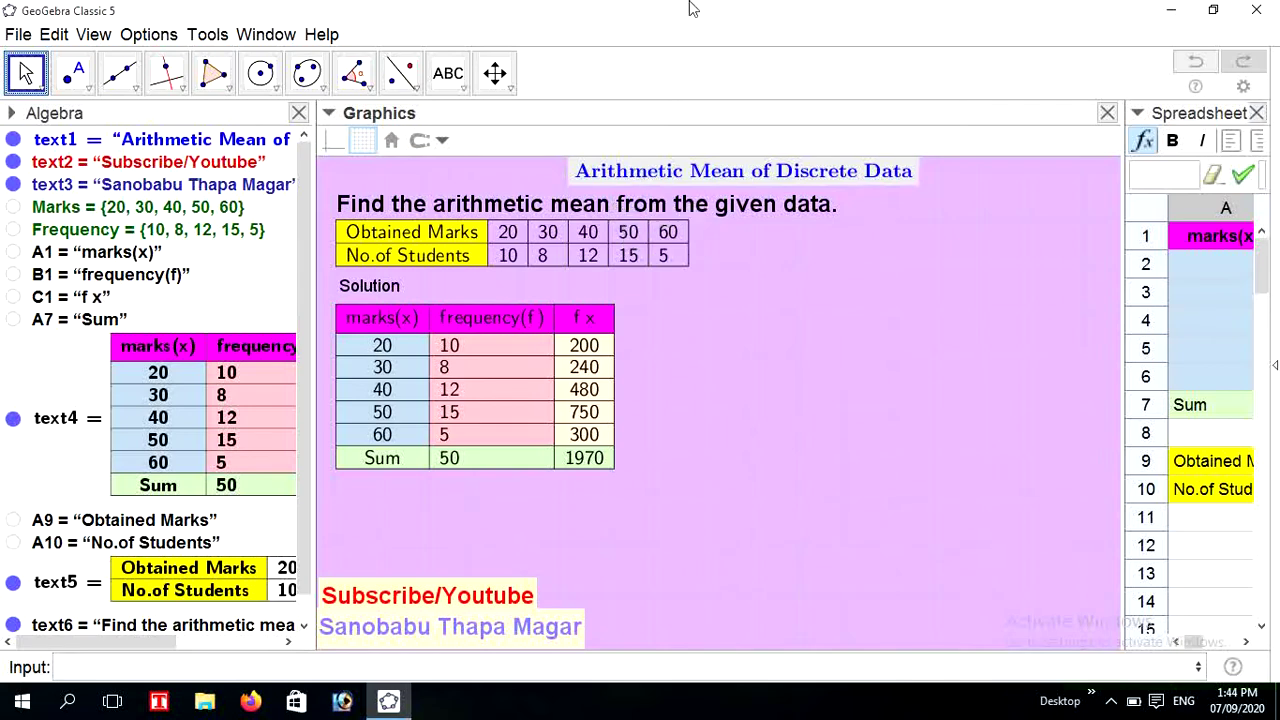
# - Start a LaTeX formula text below the frequency table with the content "\text{Arithmetic Mean"
pyautogui.click(449, 74)
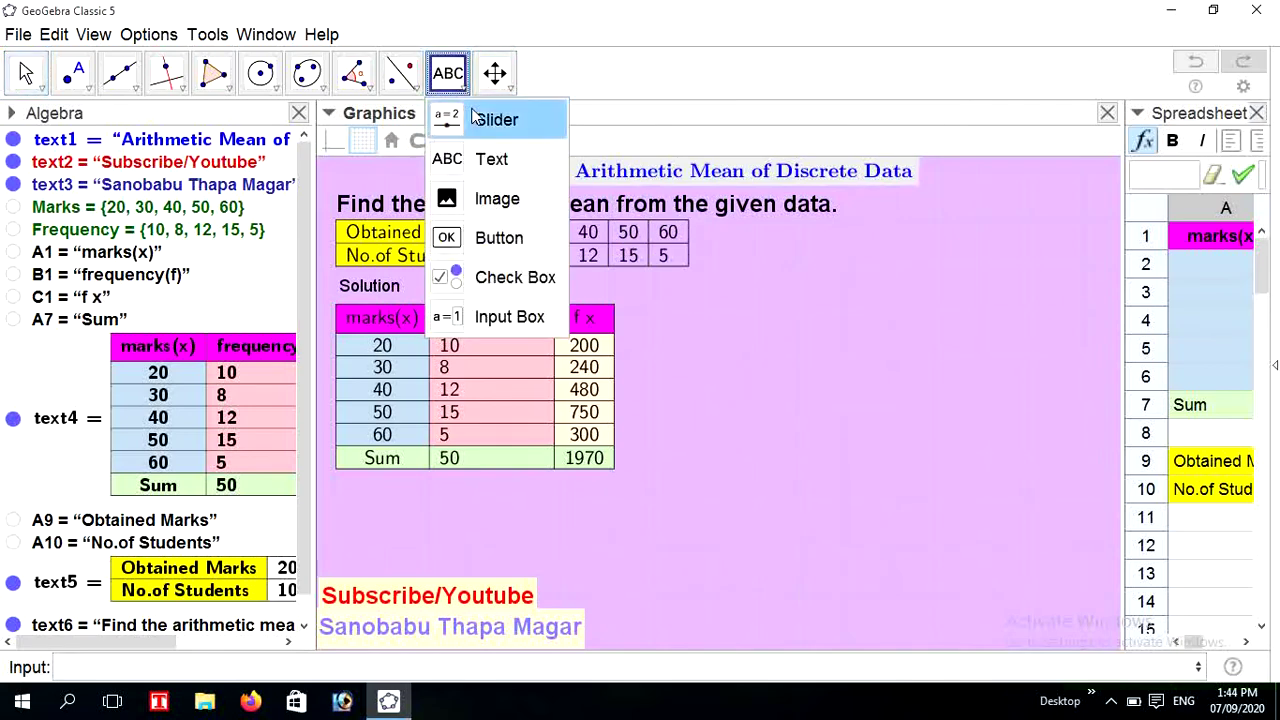
pyautogui.click(491, 159)
pyautogui.click(376, 504)
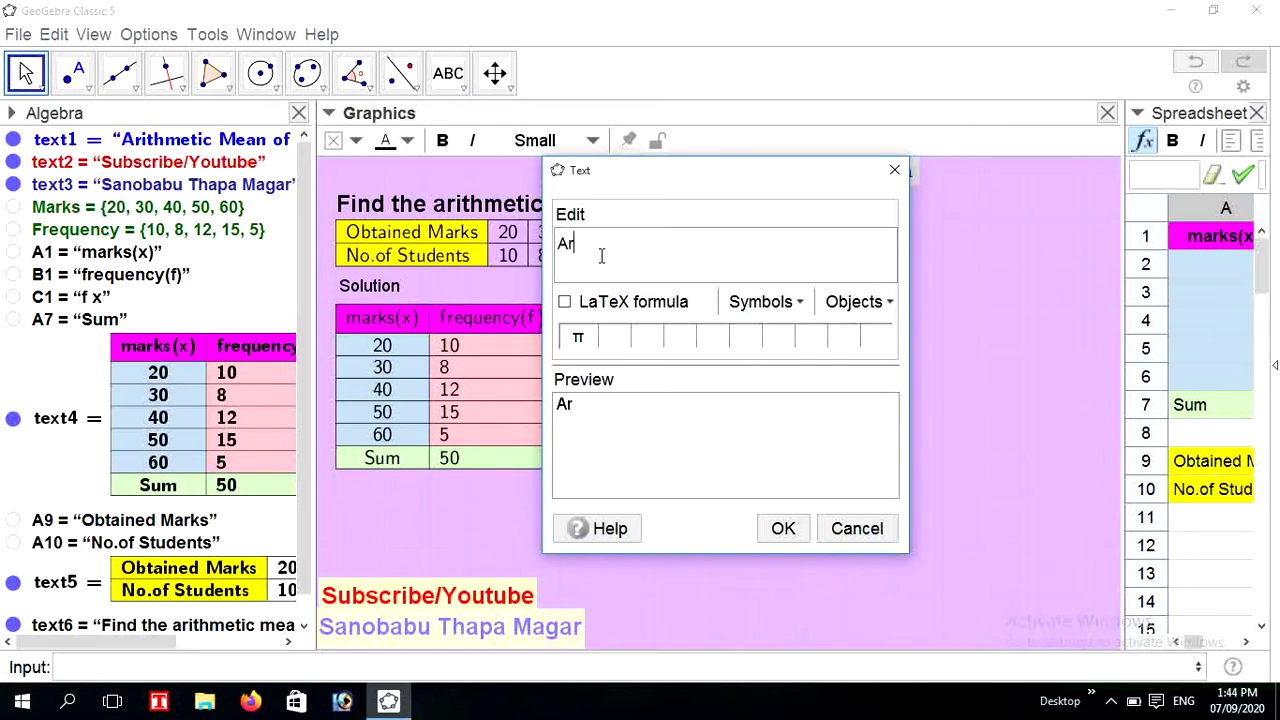
pyautogui.write('Arithmetic Mean')
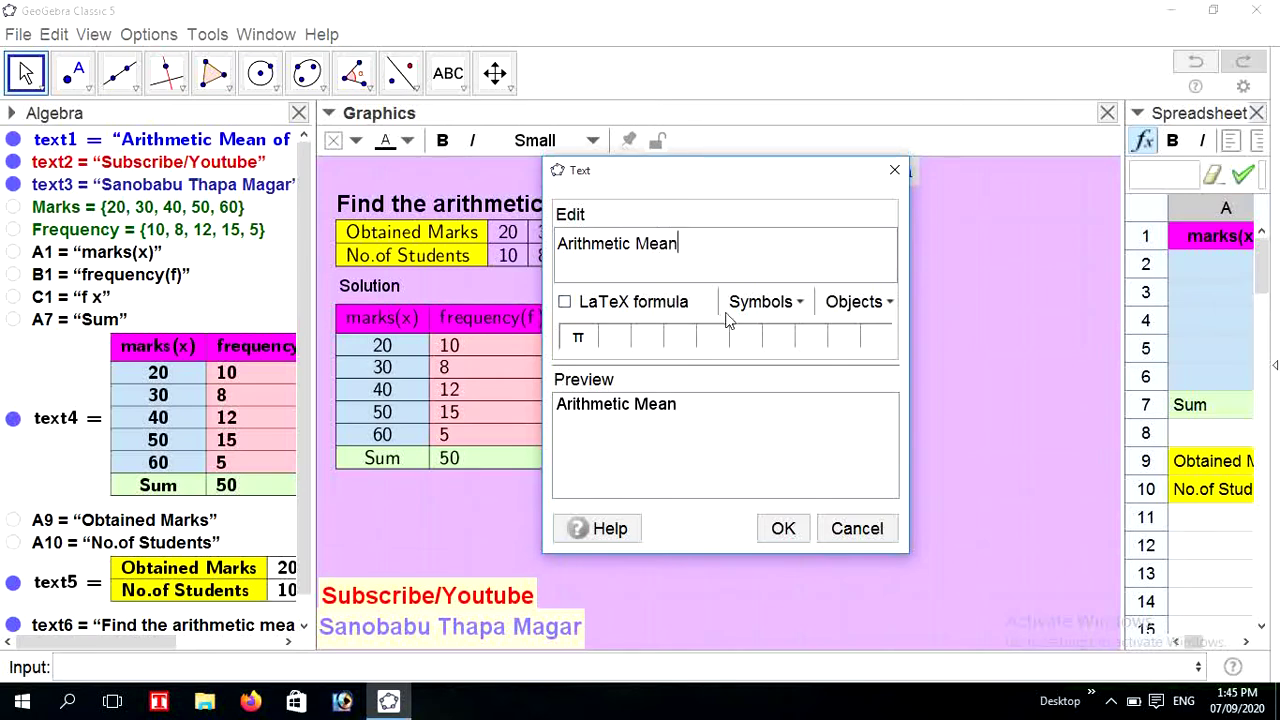
pyautogui.click(565, 302)
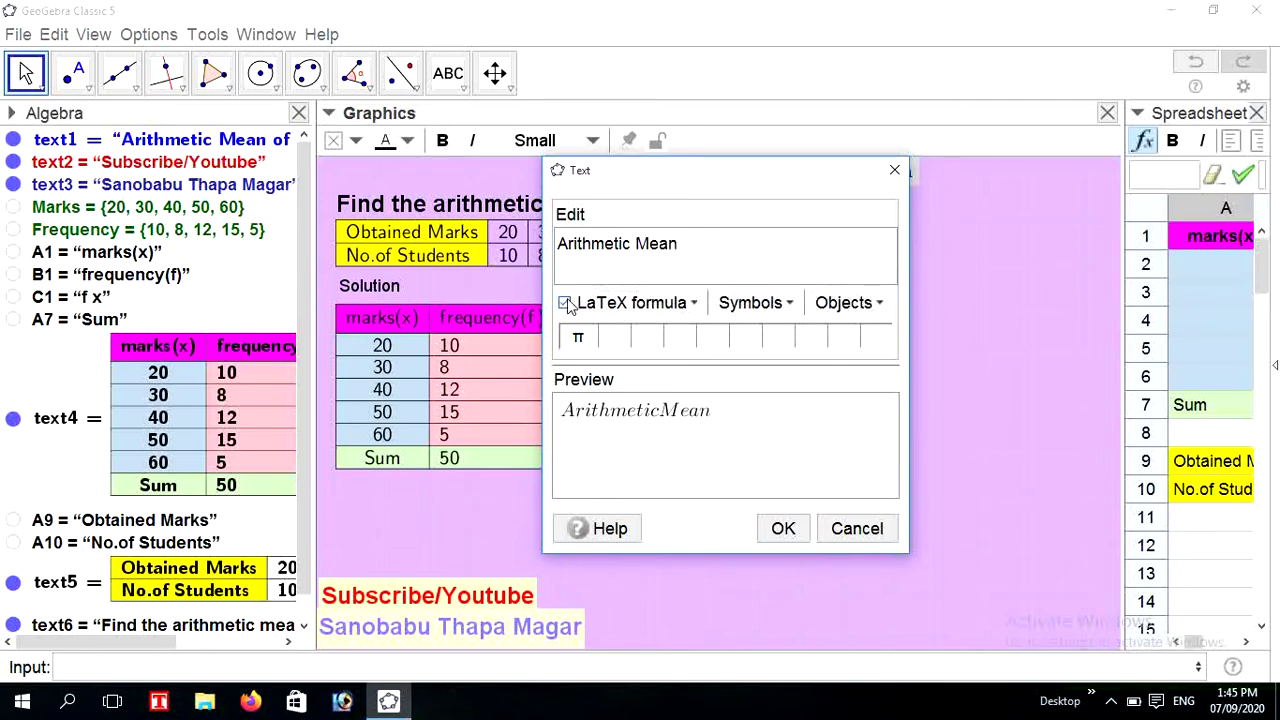
pyautogui.click(561, 246)
pyautogui.write('\\text')
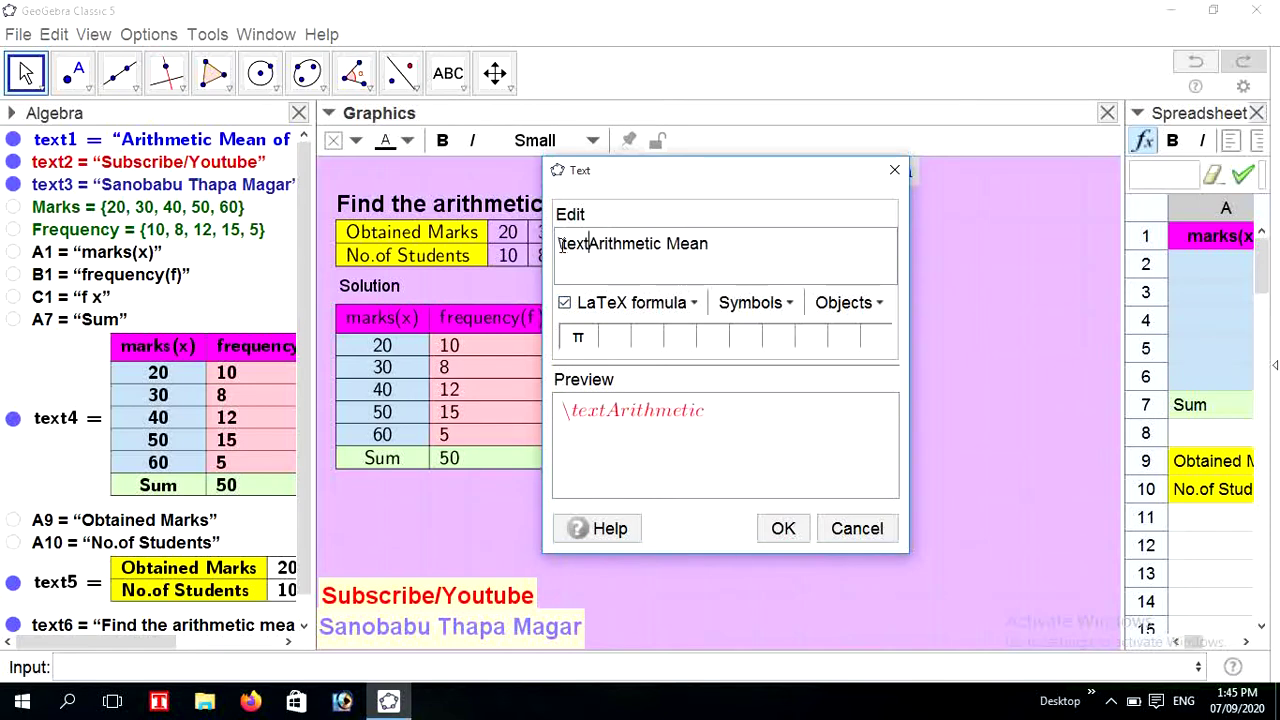
pyautogui.write('{')
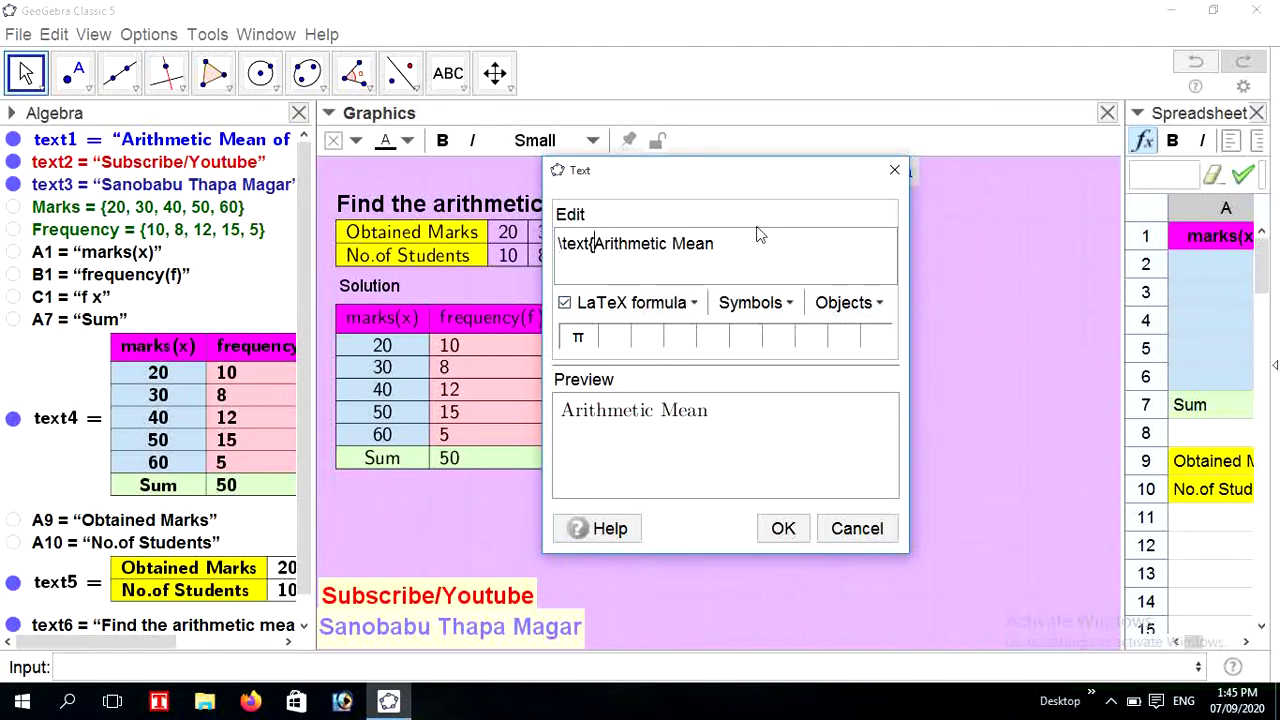
# - Append "(\overline{x})=" after Arithmetic Mean in the formula, using the overline accent over a single x
pyautogui.click(716, 249)
pyautogui.write('(')
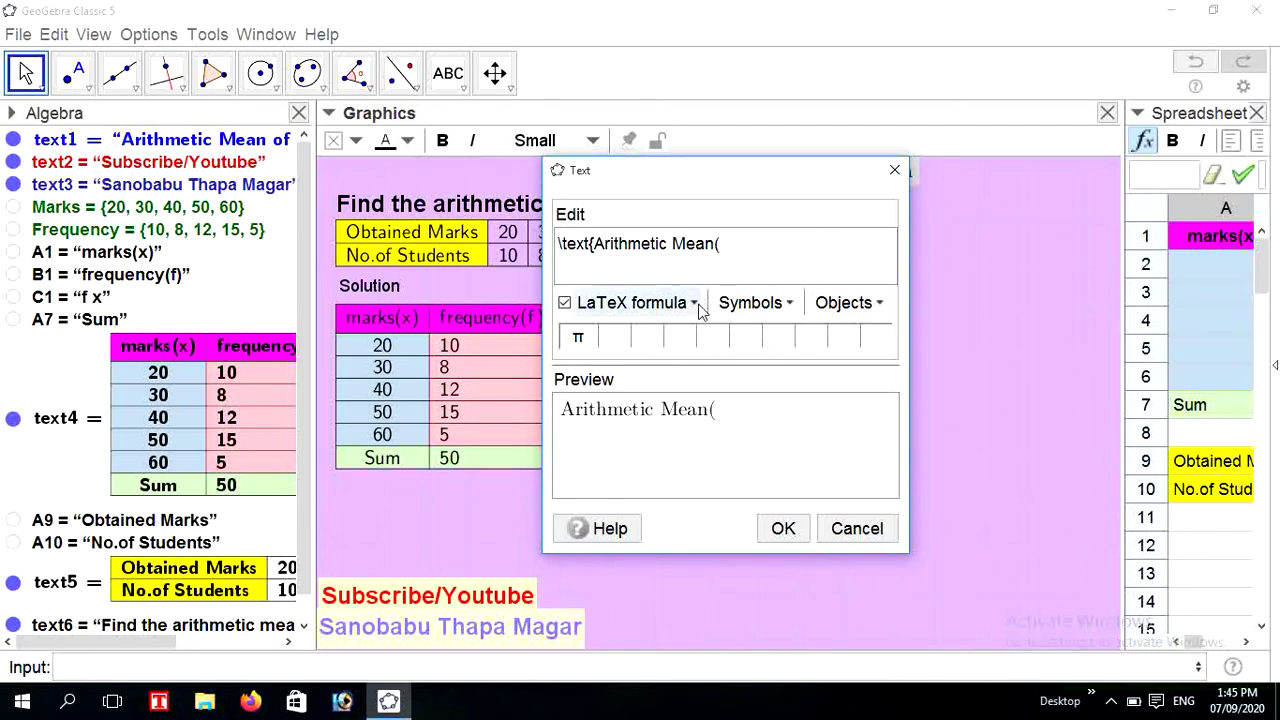
pyautogui.click(699, 309)
pyautogui.moveTo(683, 425)
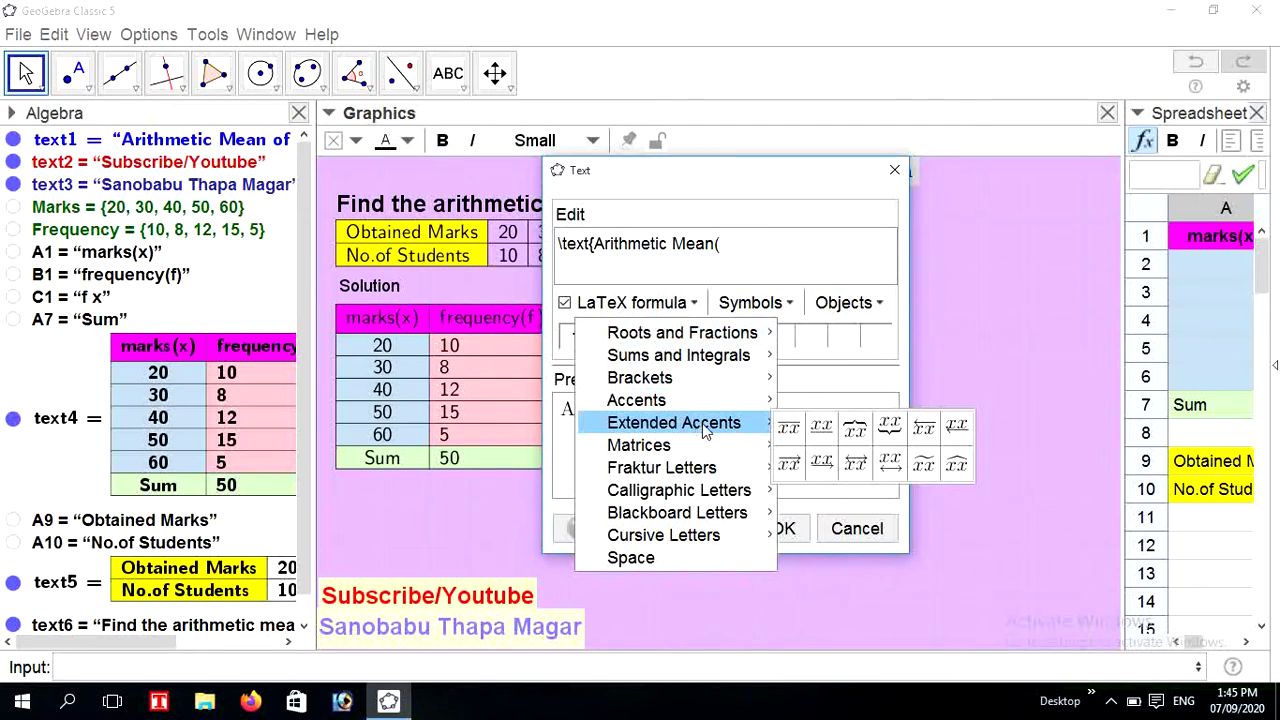
pyautogui.click(789, 426)
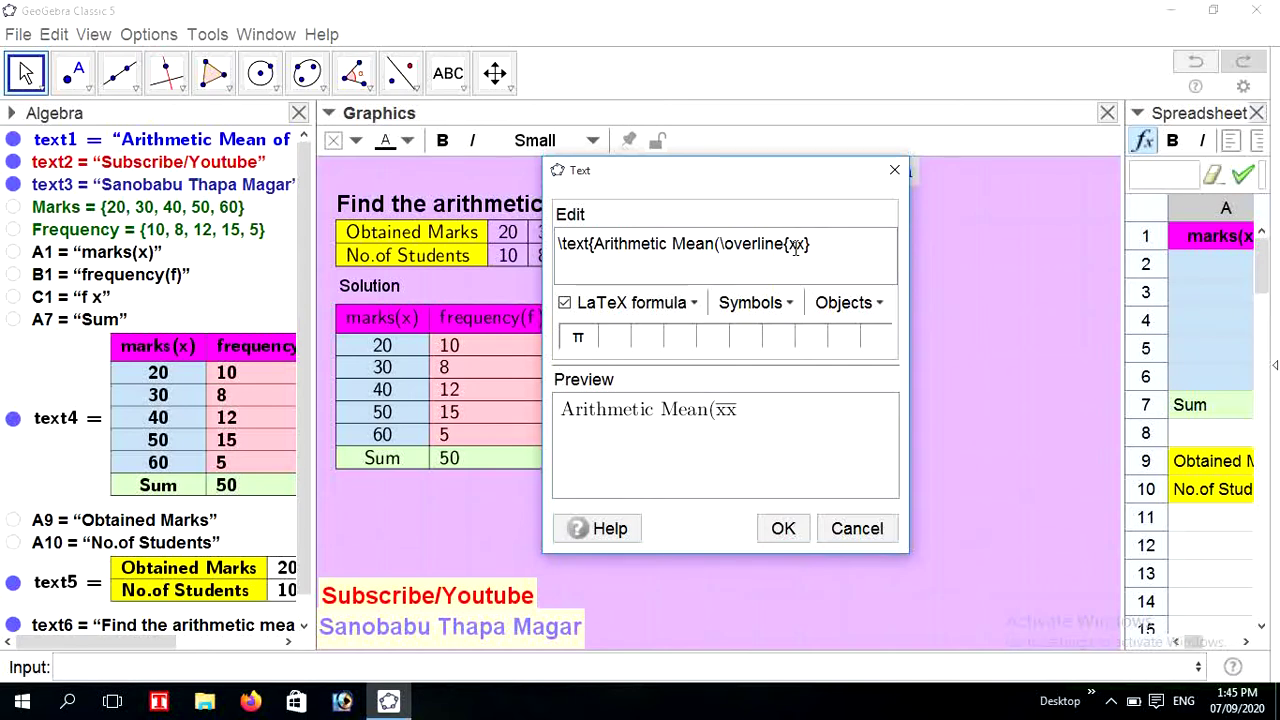
pyautogui.press('BackSpace')
pyautogui.write(')=')
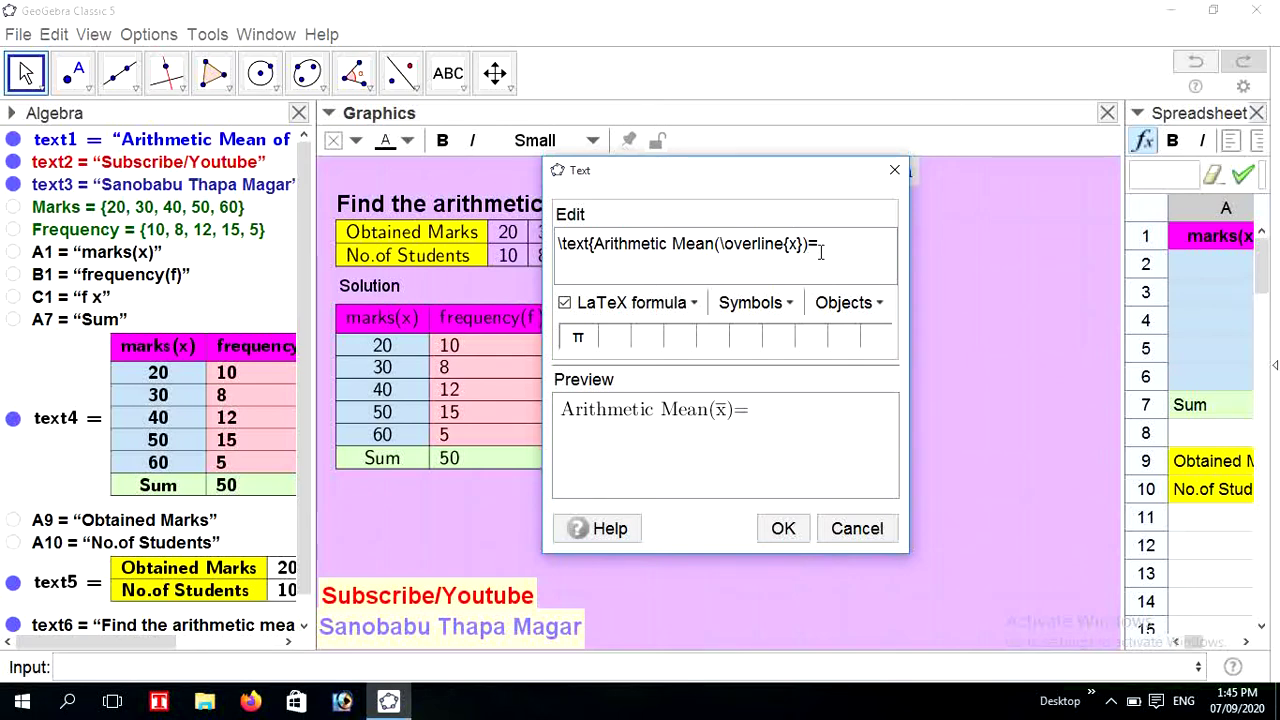
# - Add a fraction after the equals sign with numerator "fx" and denominator "N"
pyautogui.click(695, 304)
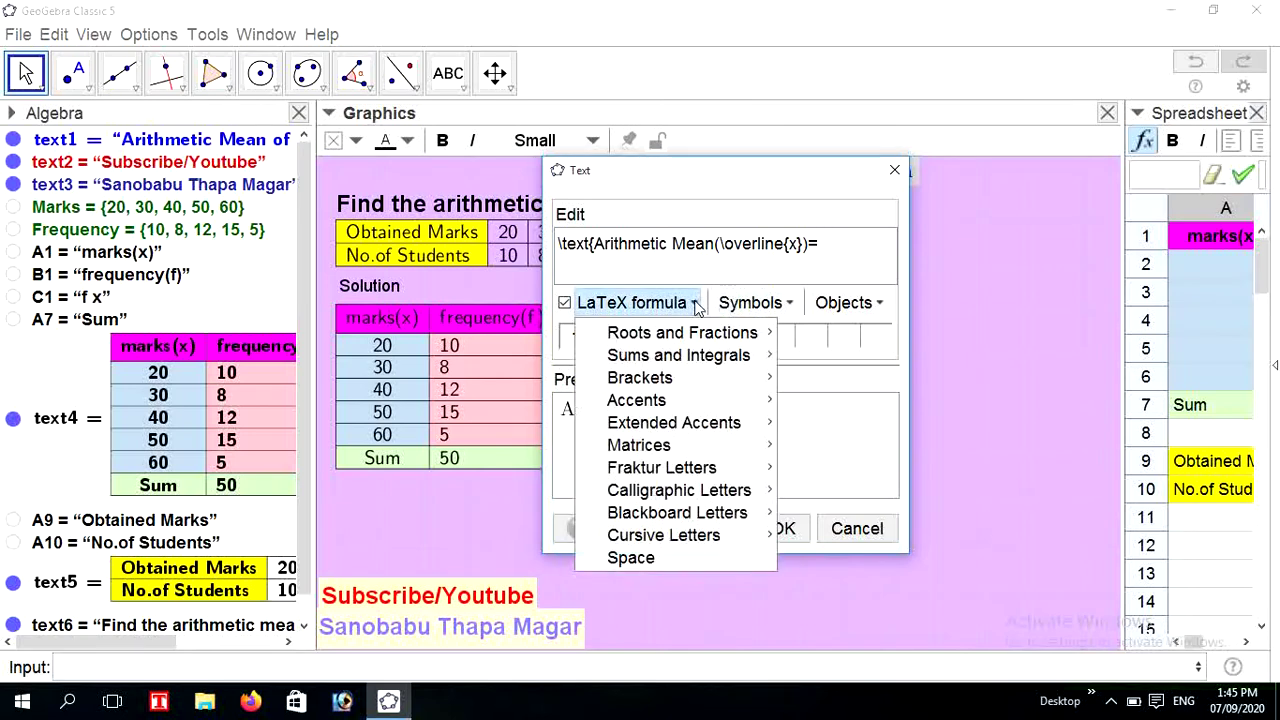
pyautogui.moveTo(698, 334)
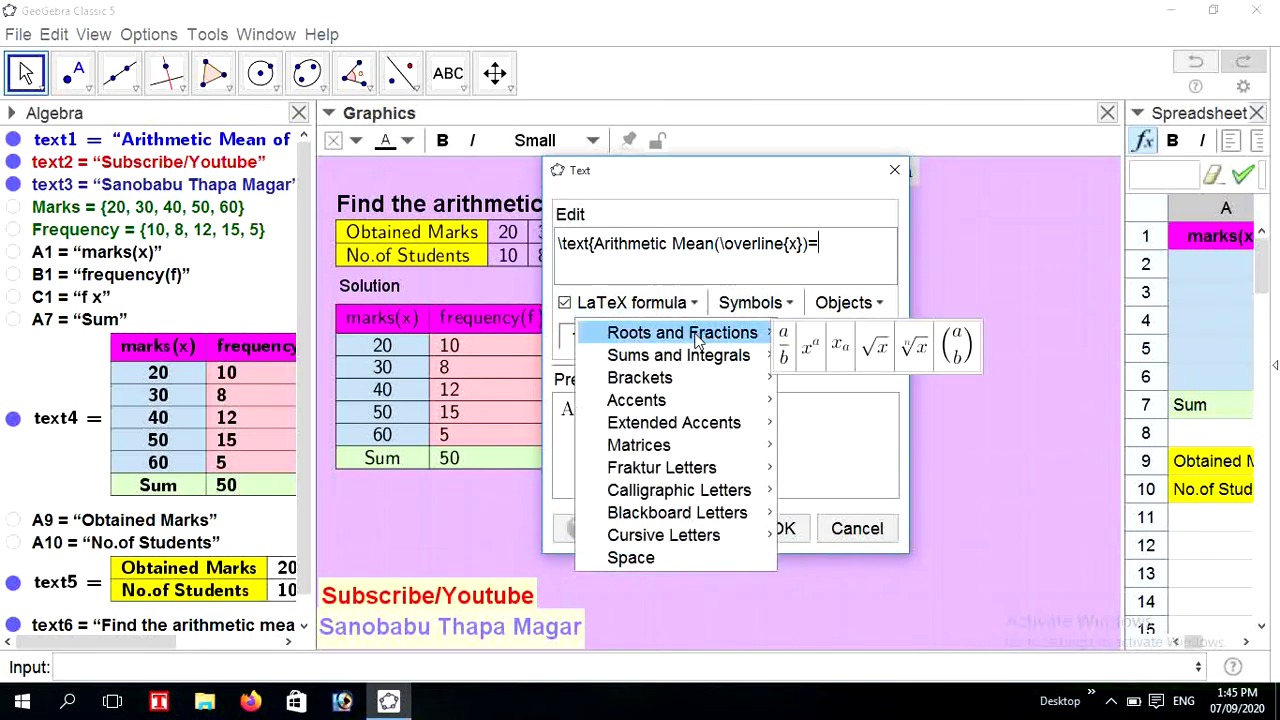
pyautogui.click(784, 348)
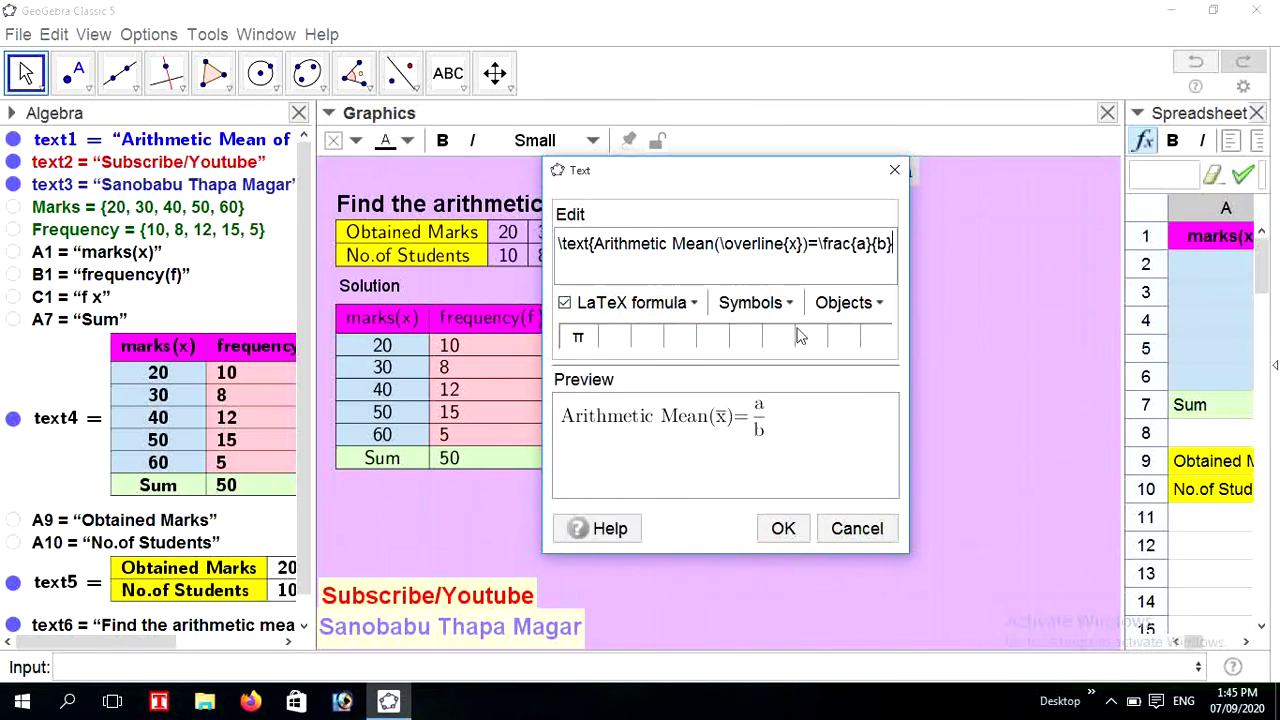
pyautogui.click(864, 252)
pyautogui.press('BackSpace')
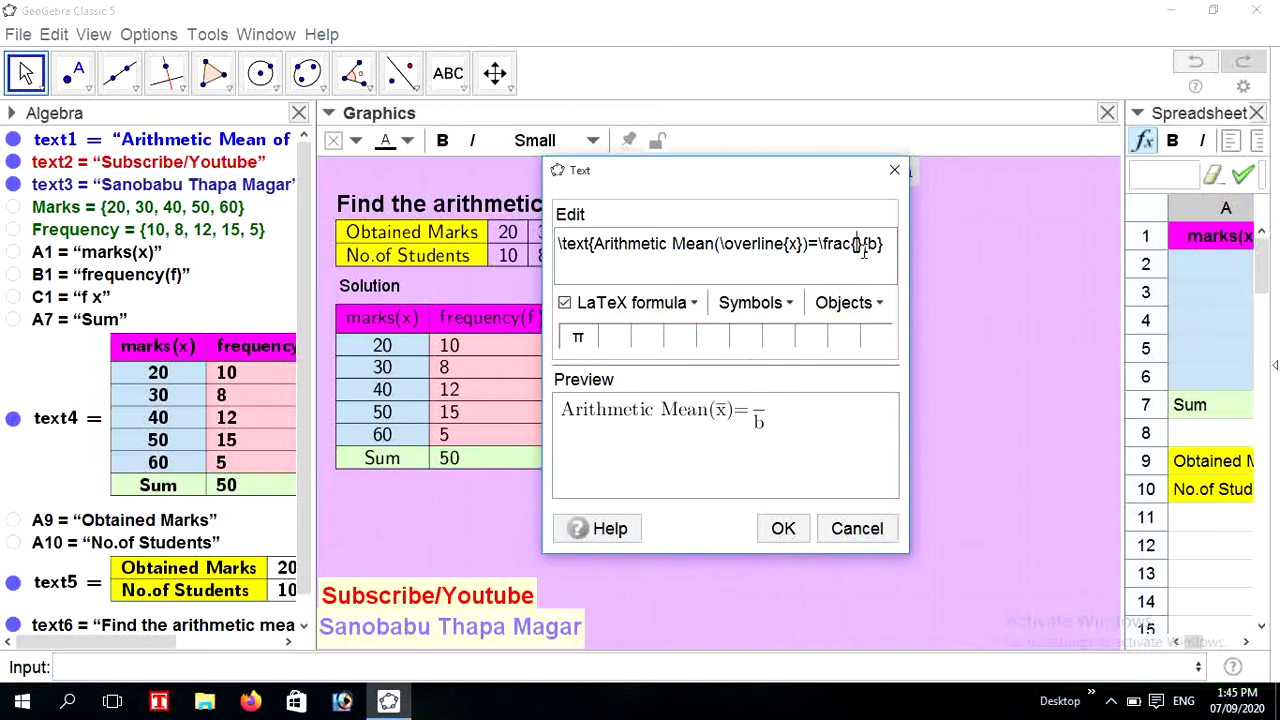
pyautogui.write('fx')
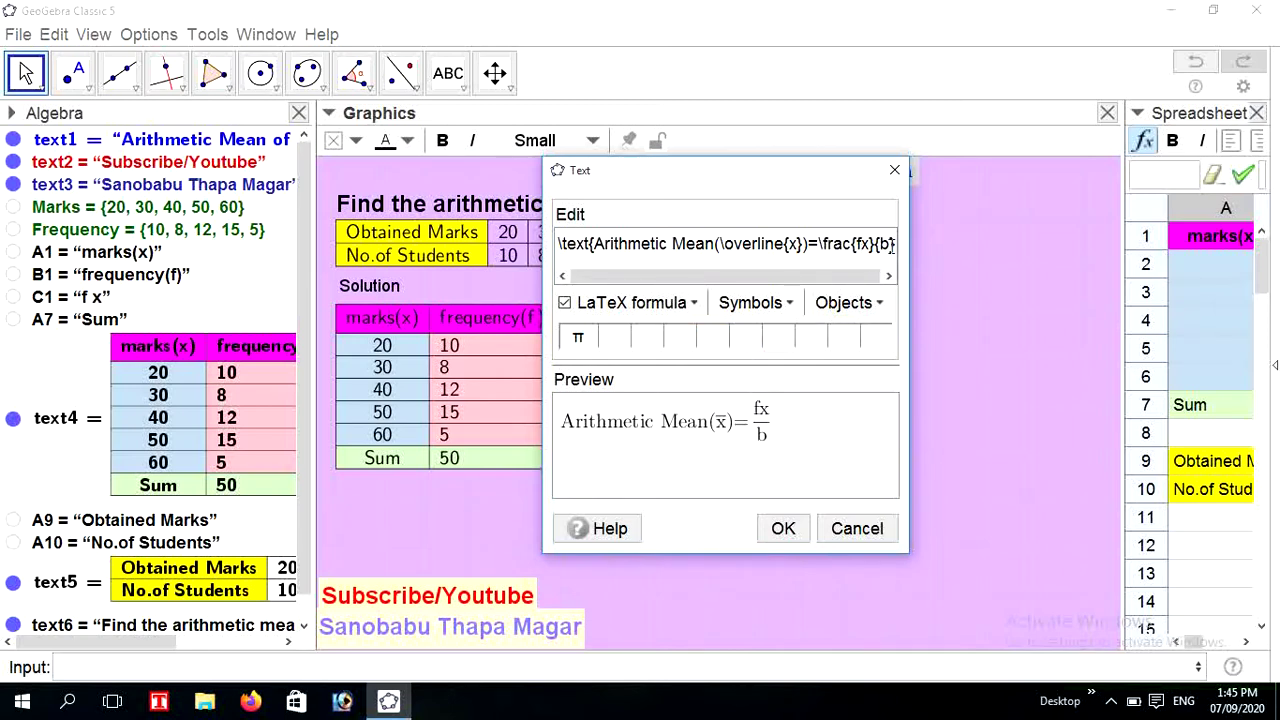
pyautogui.click(890, 247)
pyautogui.press('BackSpace')
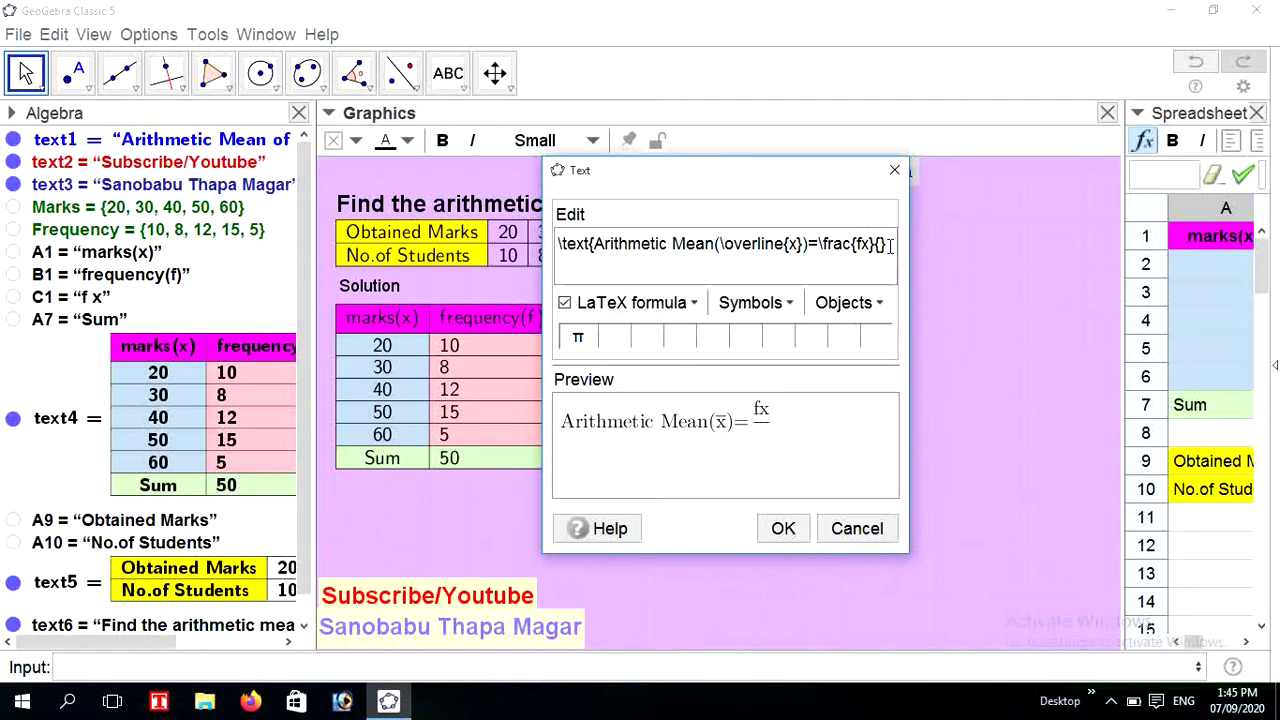
pyautogui.write('N')
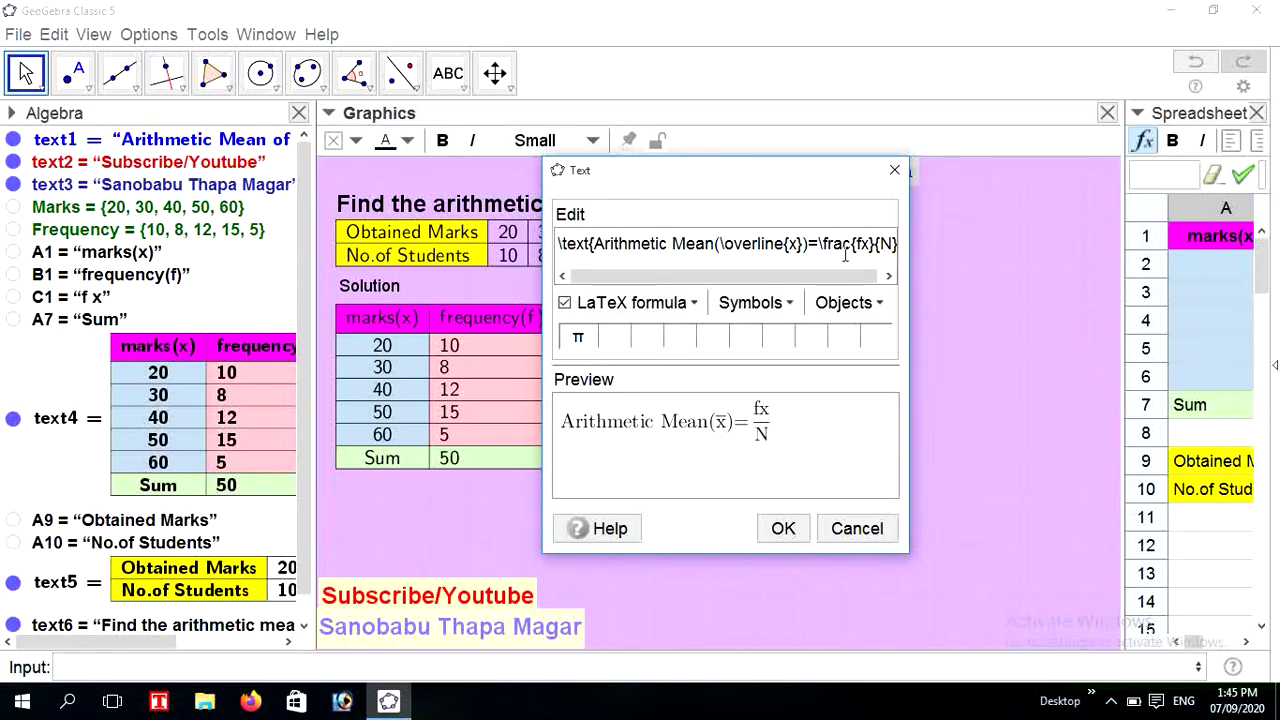
# - Insert the Σ symbol before fx in the numerator, keep LaTeX rendering on, and place the finished formula text
pyautogui.click(785, 302)
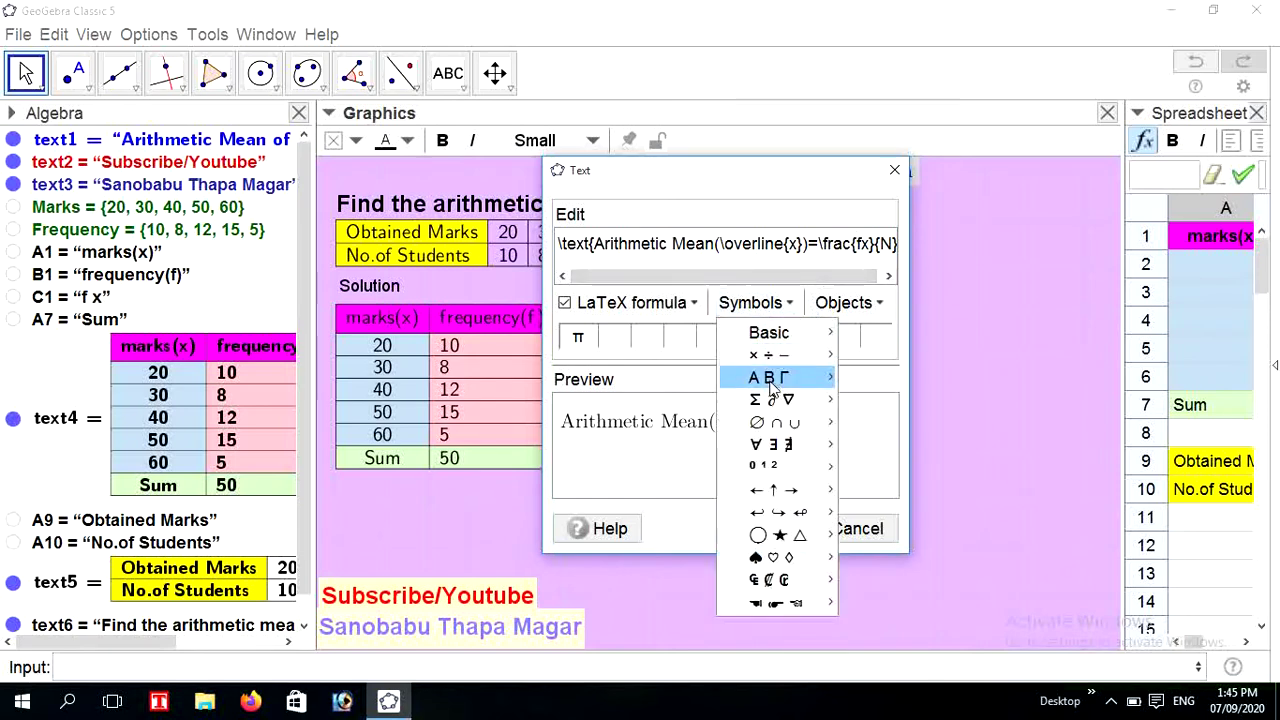
pyautogui.moveTo(773, 399)
pyautogui.click(845, 405)
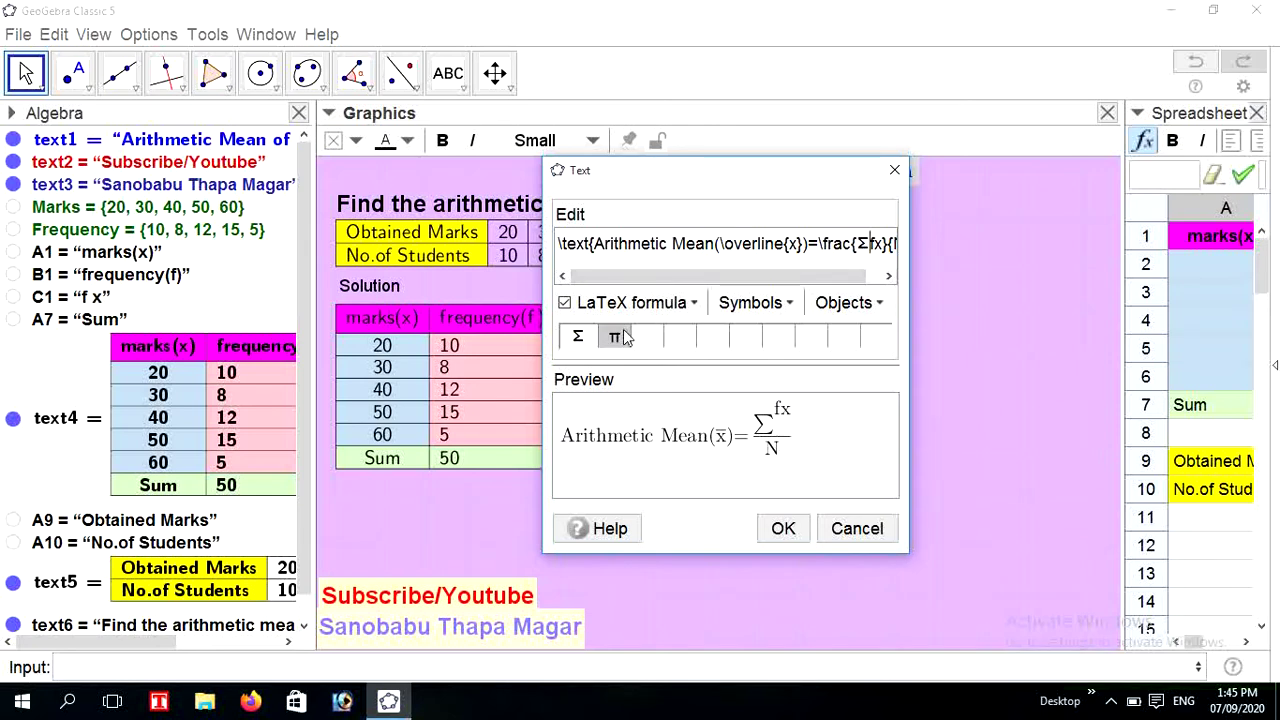
pyautogui.click(565, 304)
pyautogui.click(565, 303)
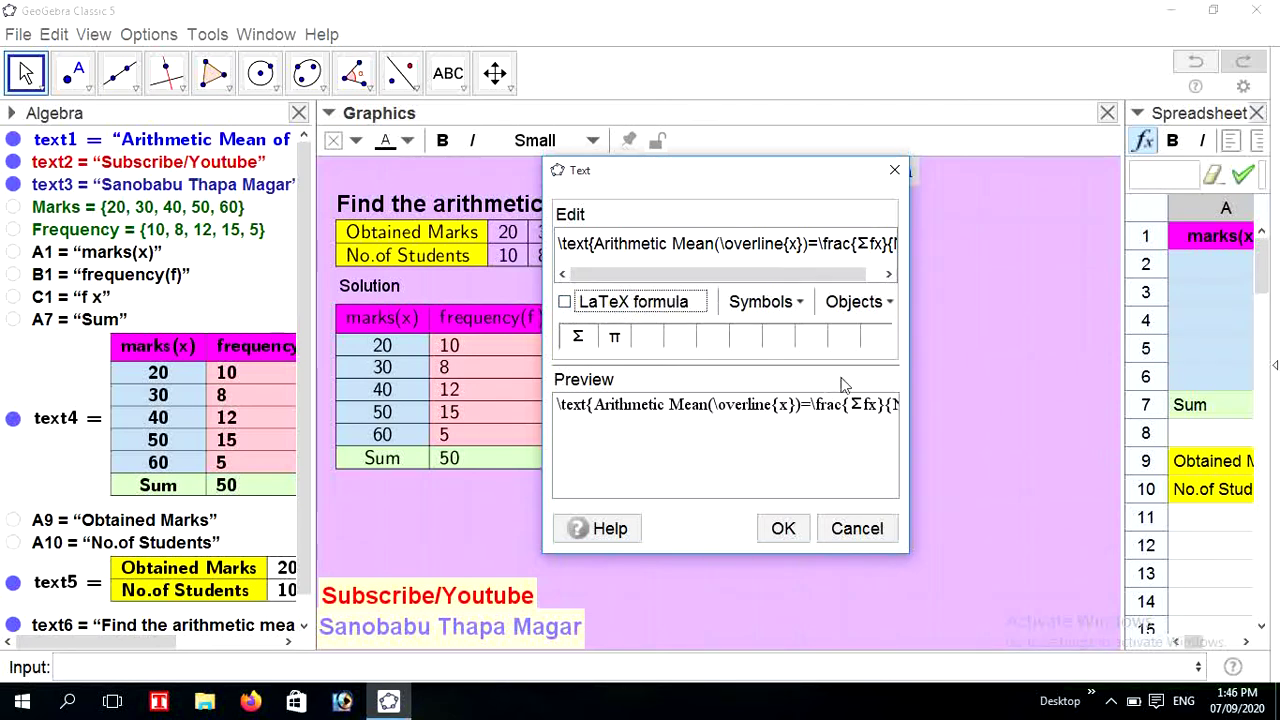
pyautogui.click(565, 302)
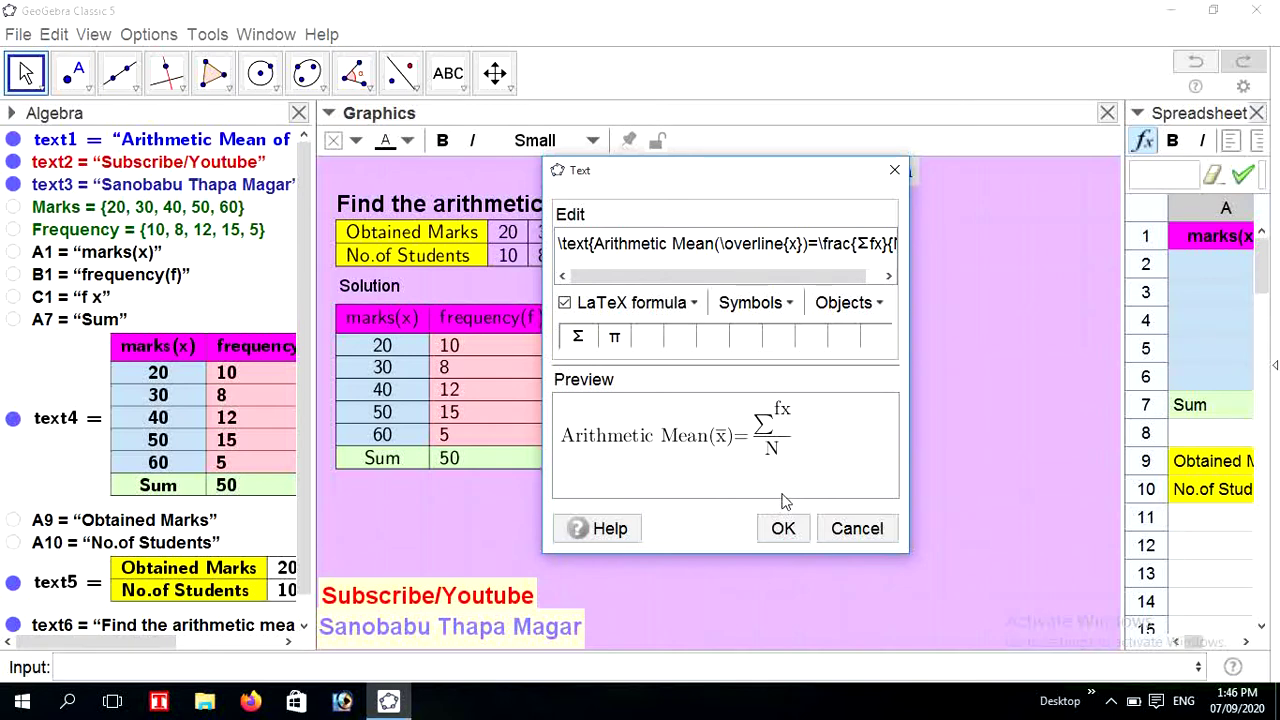
pyautogui.click(785, 527)
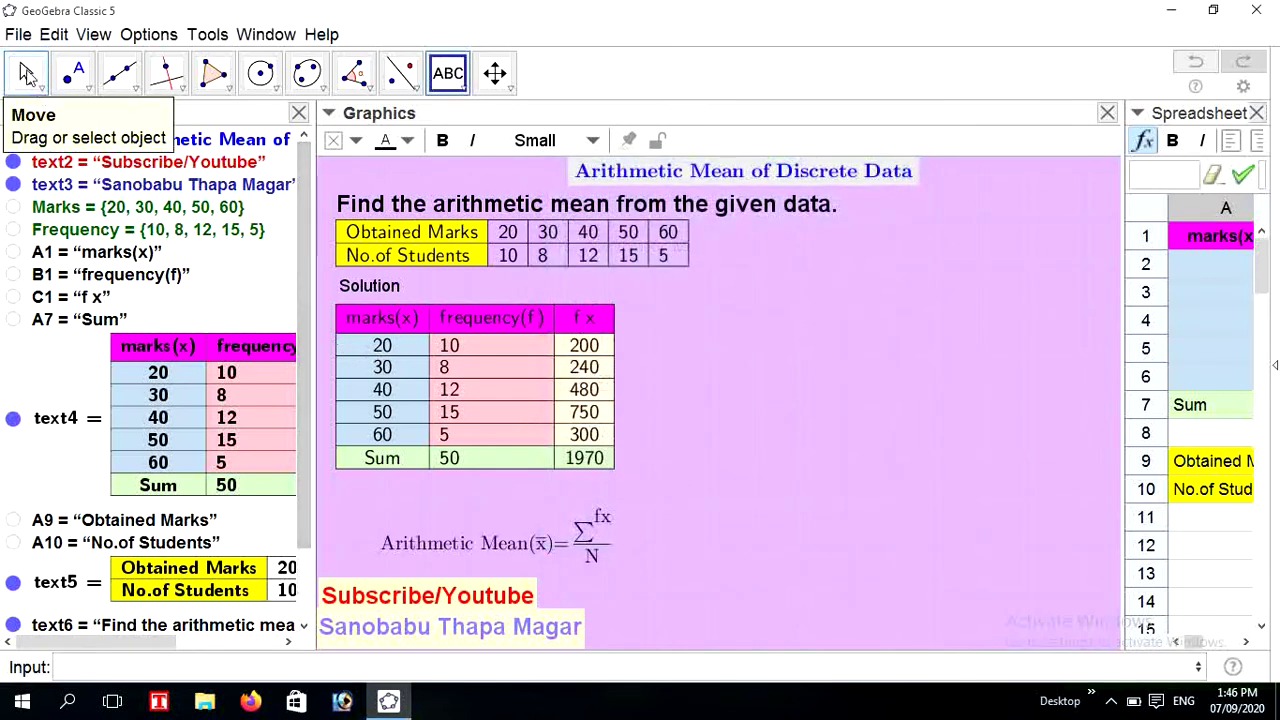
# - Move the mean formula up against the frequency table and start a LaTeX text beside it with the content "\text{="
pyautogui.click(26, 73)
pyautogui.moveTo(547, 540); pyautogui.dragTo(532, 509)
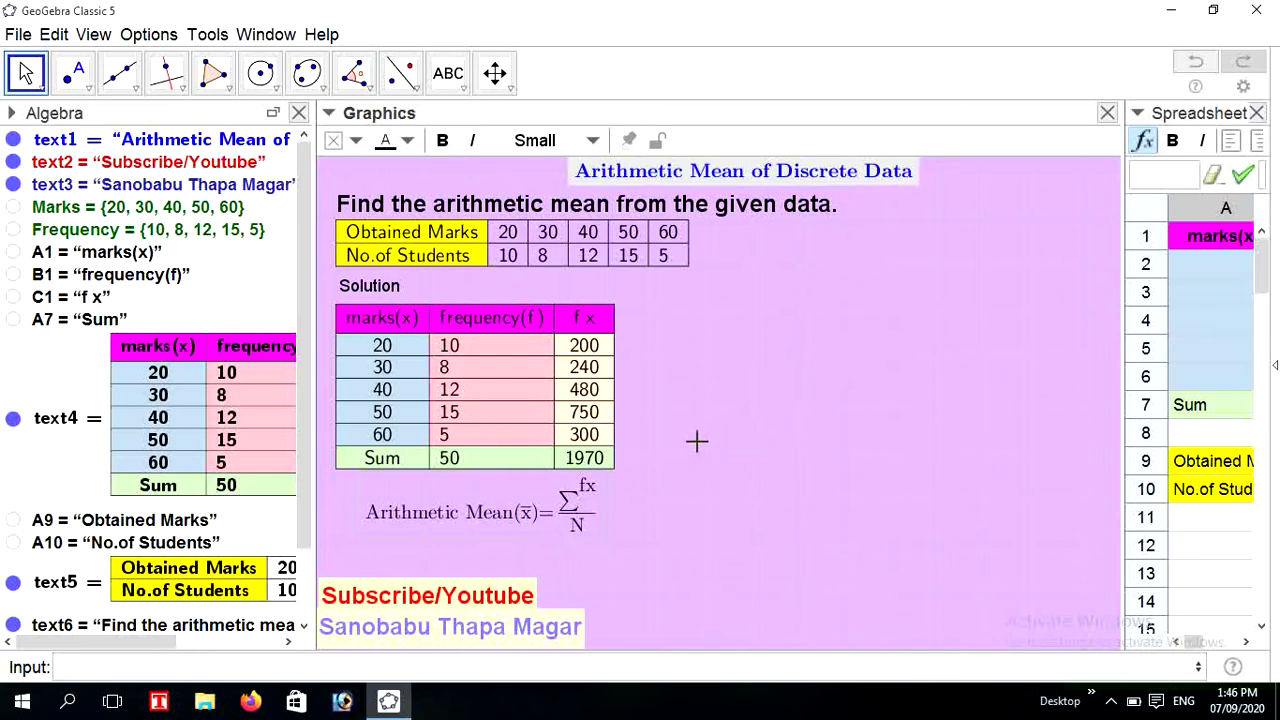
pyautogui.click(460, 84)
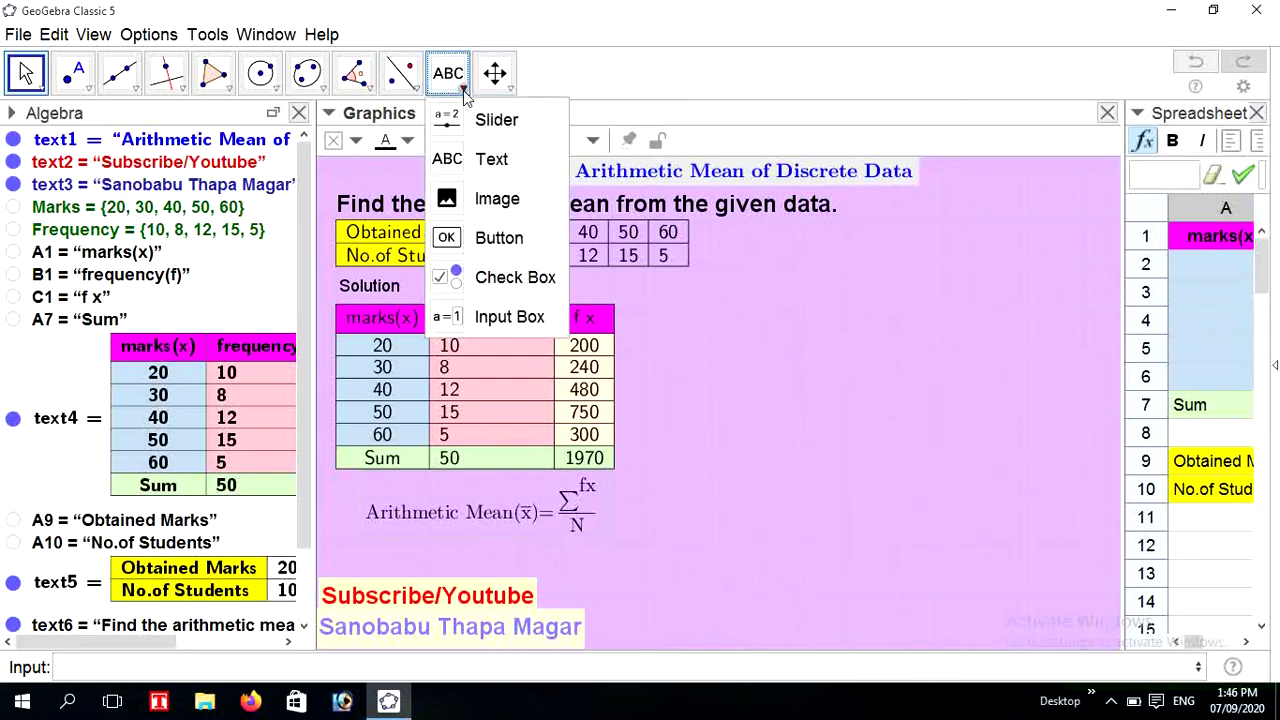
pyautogui.click(480, 157)
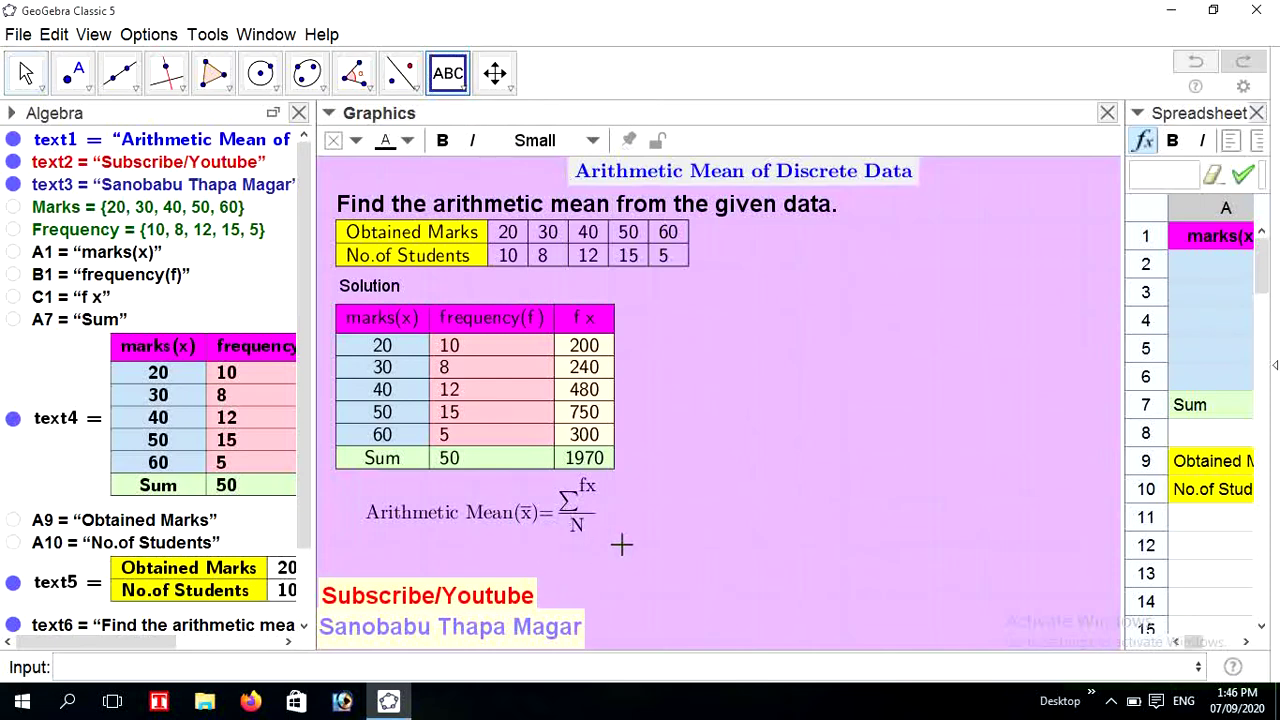
pyautogui.click(637, 505)
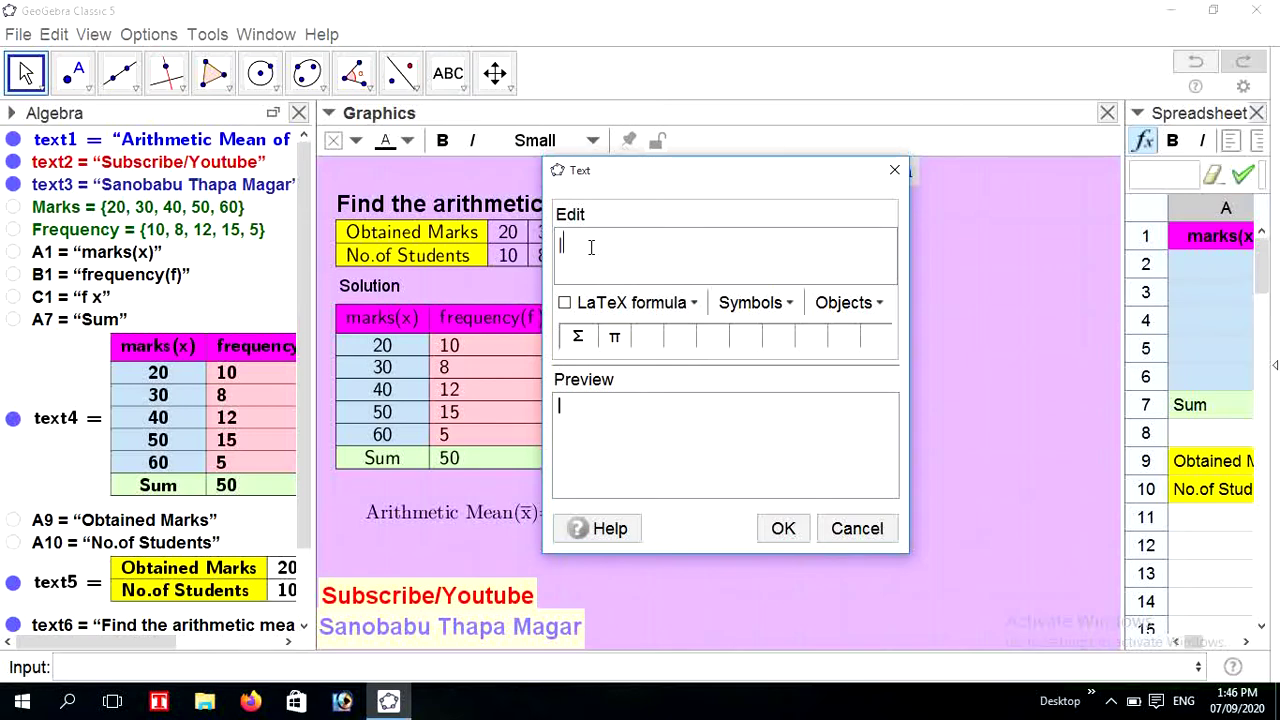
pyautogui.write('|tex')
pyautogui.press('BackSpace')
pyautogui.press('BackSpace')
pyautogui.press('BackSpace')
pyautogui.write('ext{=')
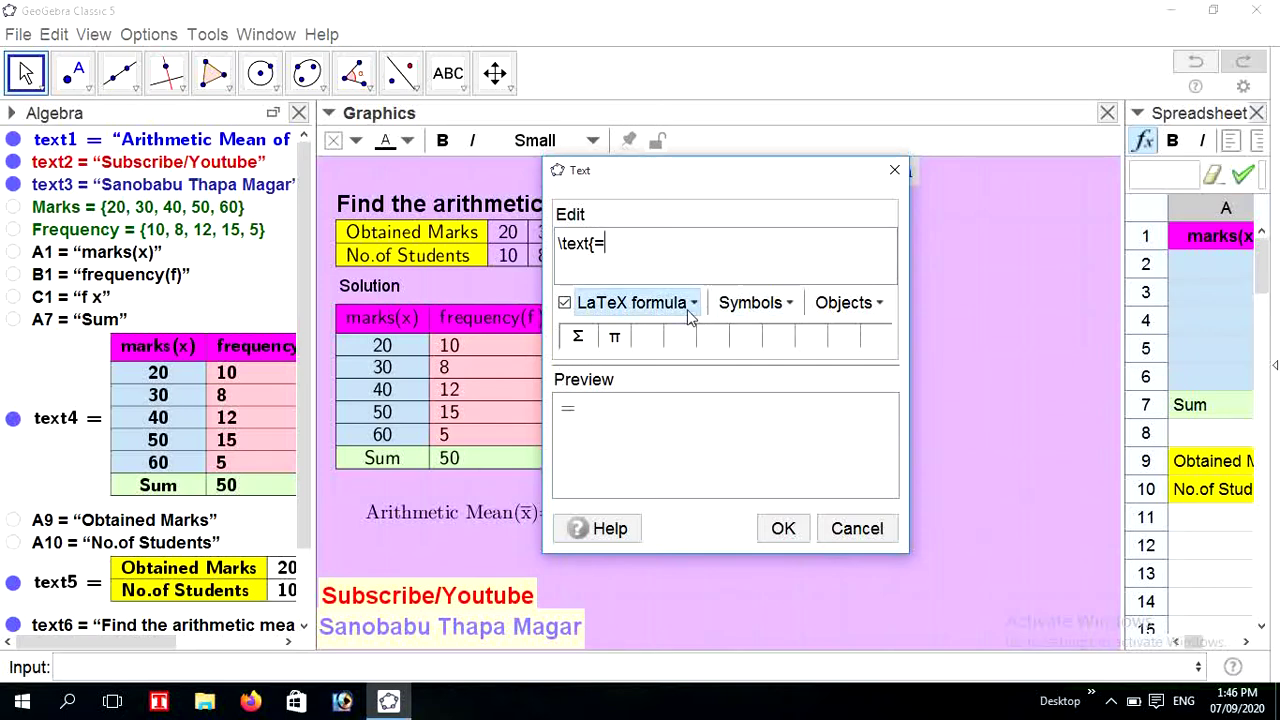
# - Add a fraction after the equals sign and link its numerator to spreadsheet cell C7, the sum of f x
pyautogui.click(797, 305)
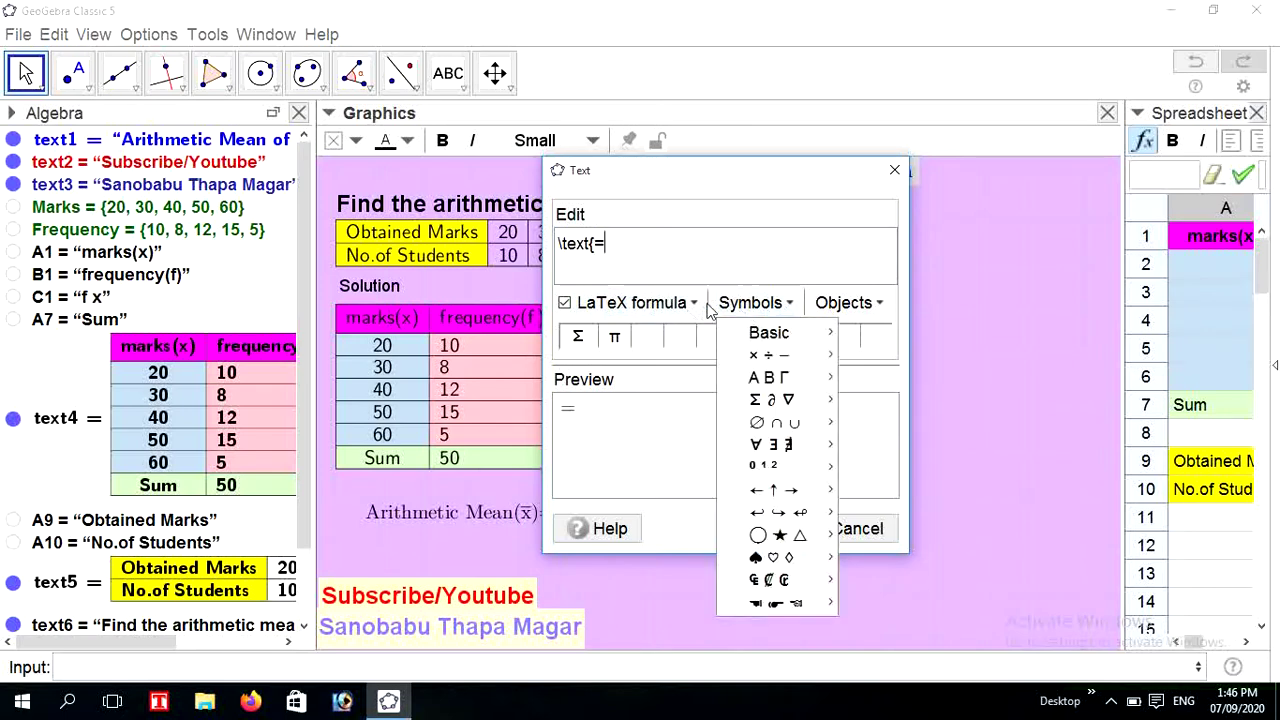
pyautogui.click(680, 302)
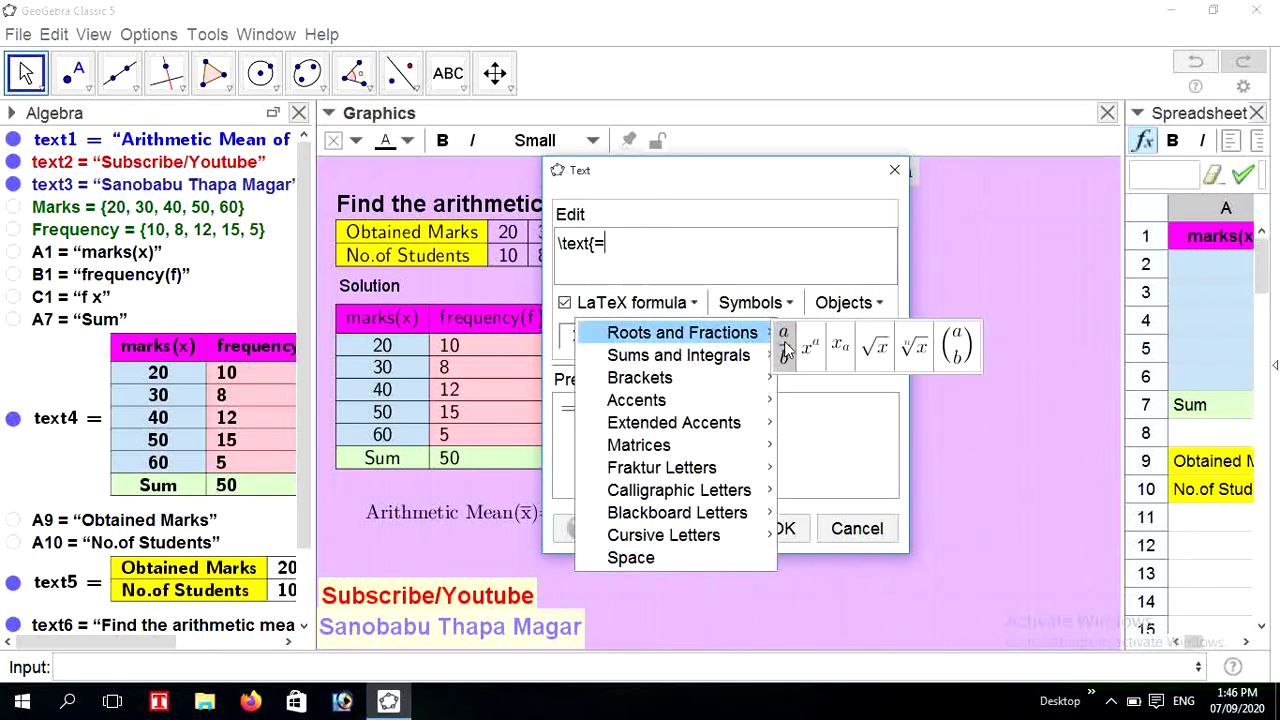
pyautogui.click(785, 346)
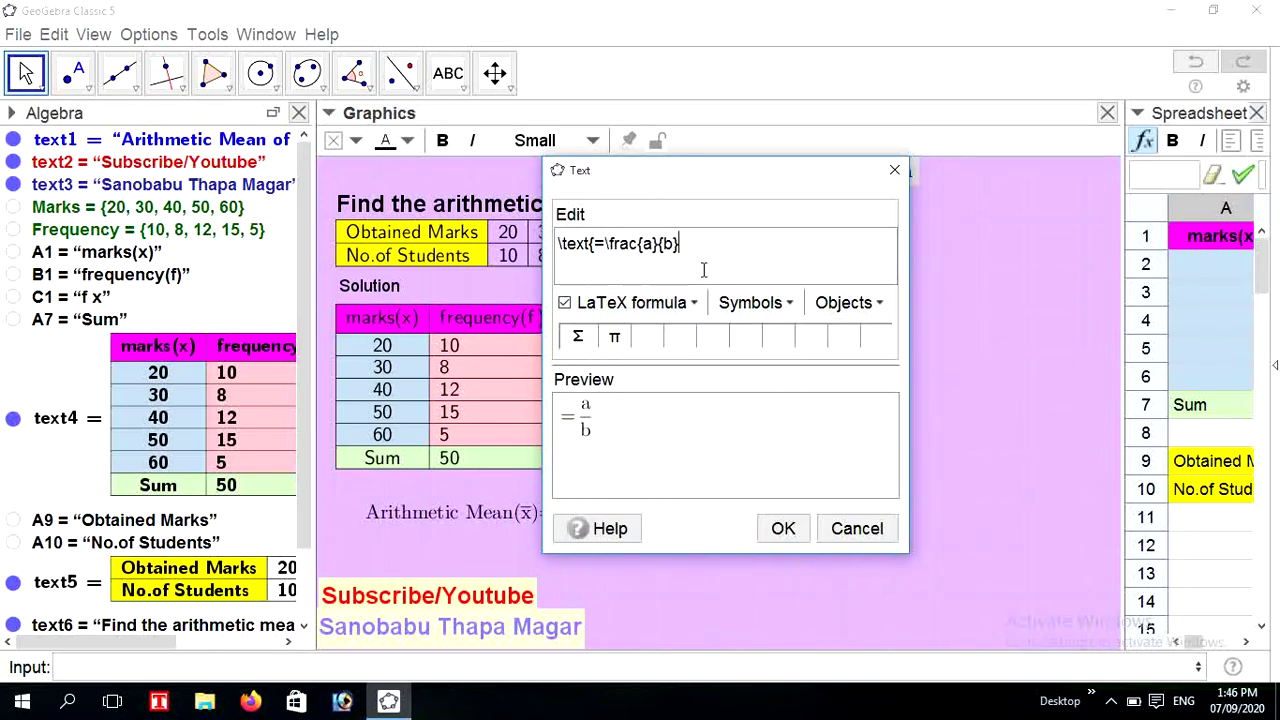
pyautogui.click(654, 244)
pyautogui.press('BackSpace')
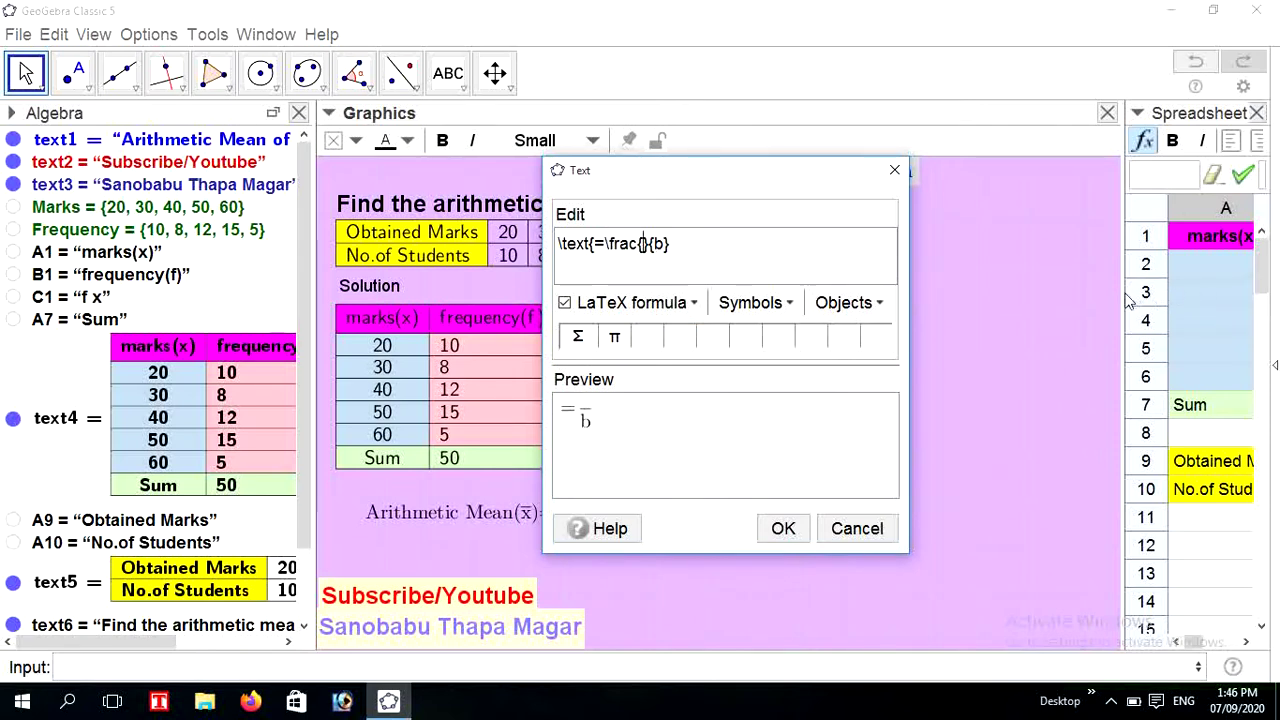
pyautogui.moveTo(1124, 296); pyautogui.dragTo(940, 303)
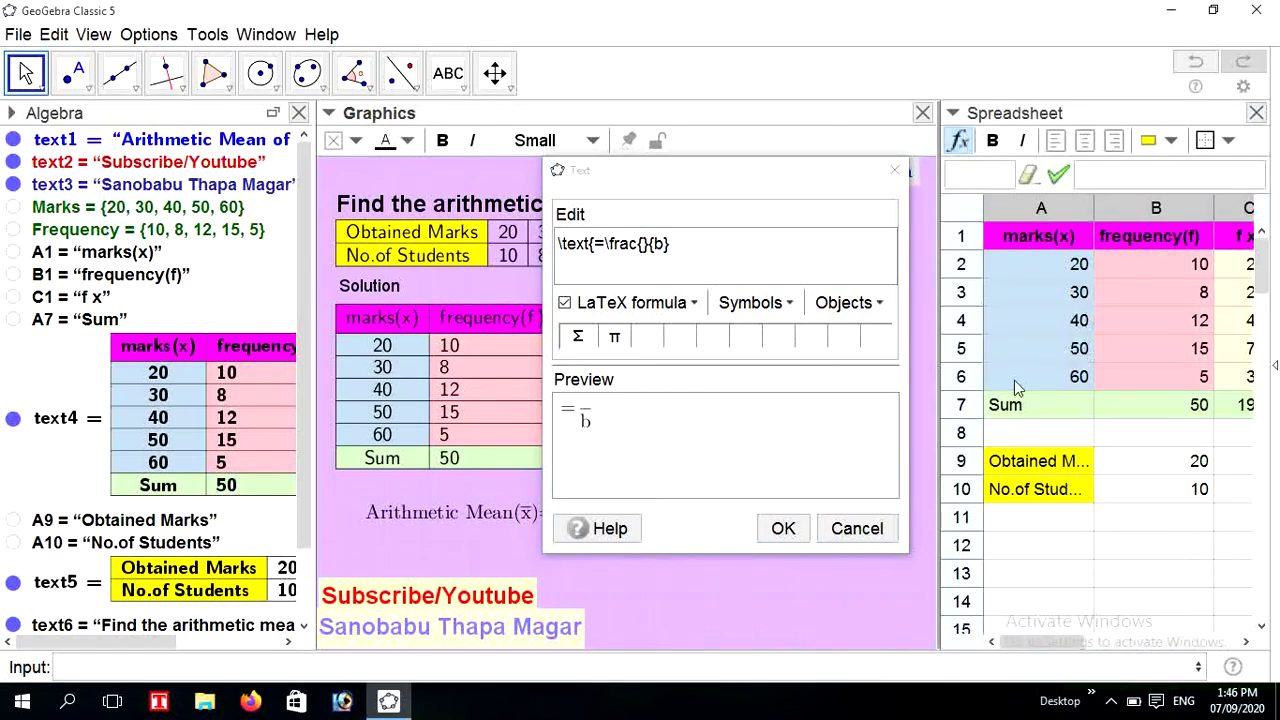
pyautogui.click(1245, 406)
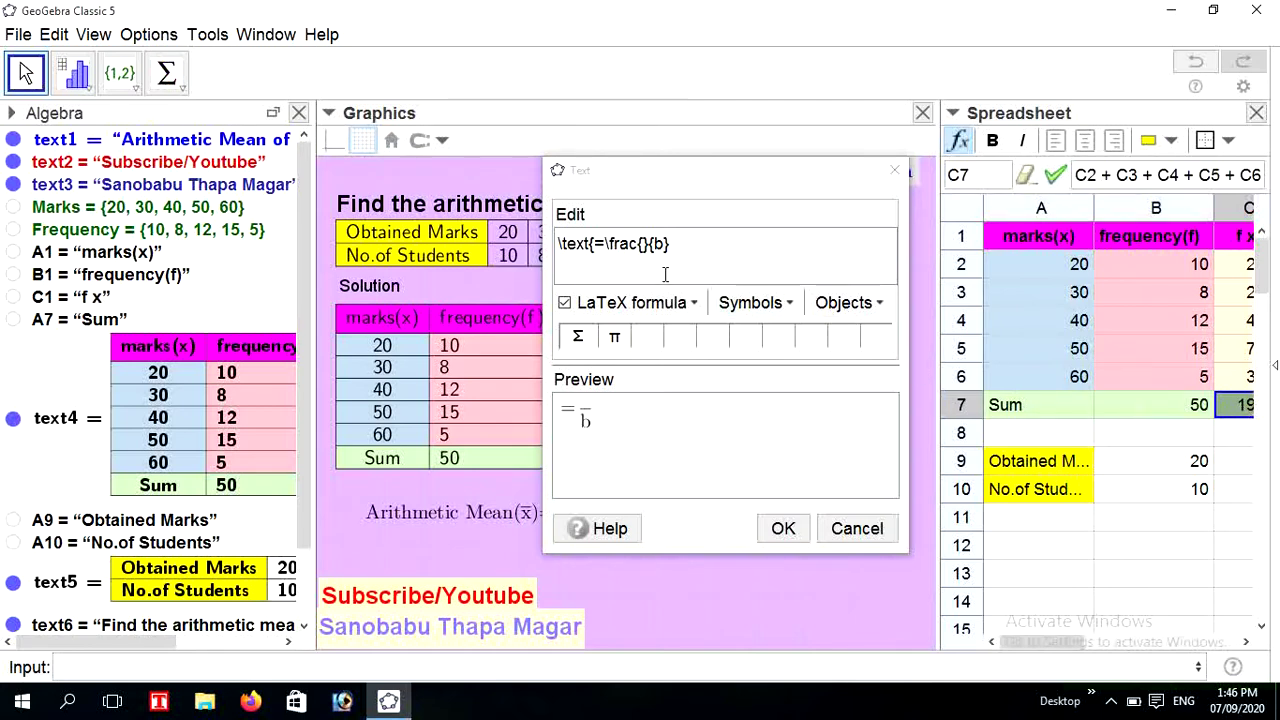
pyautogui.click(645, 244)
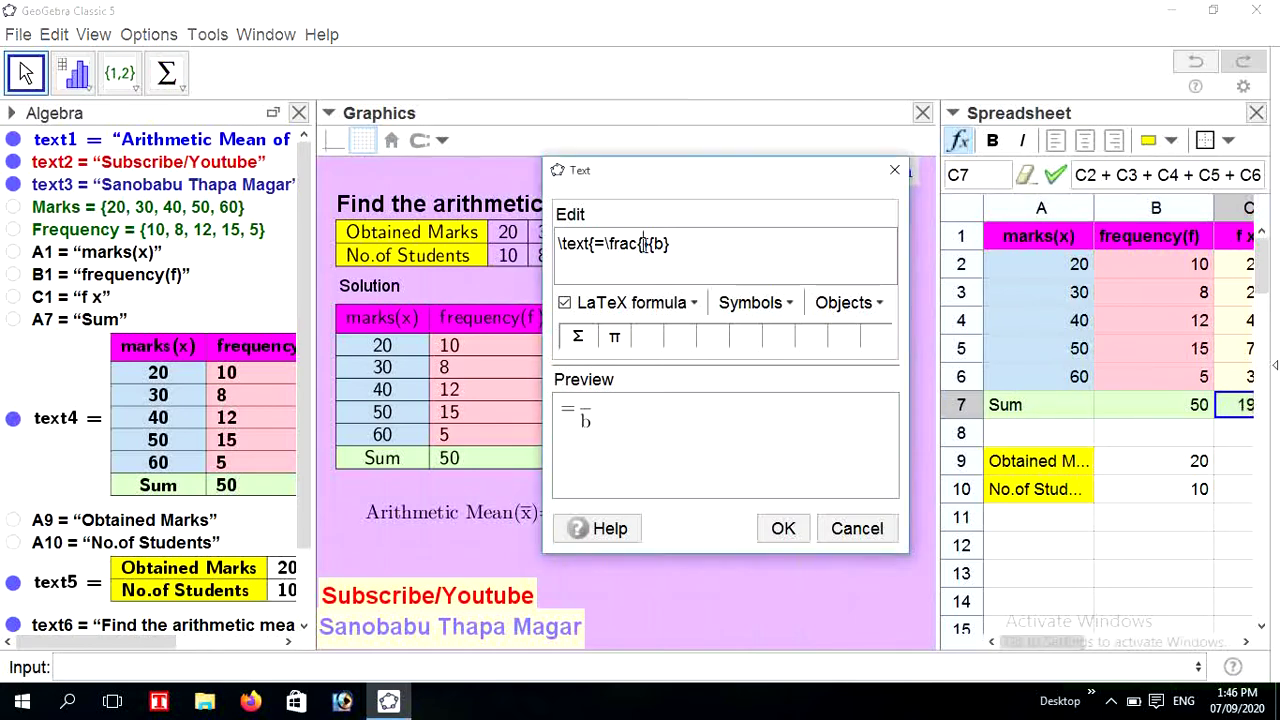
pyautogui.click(1232, 414)
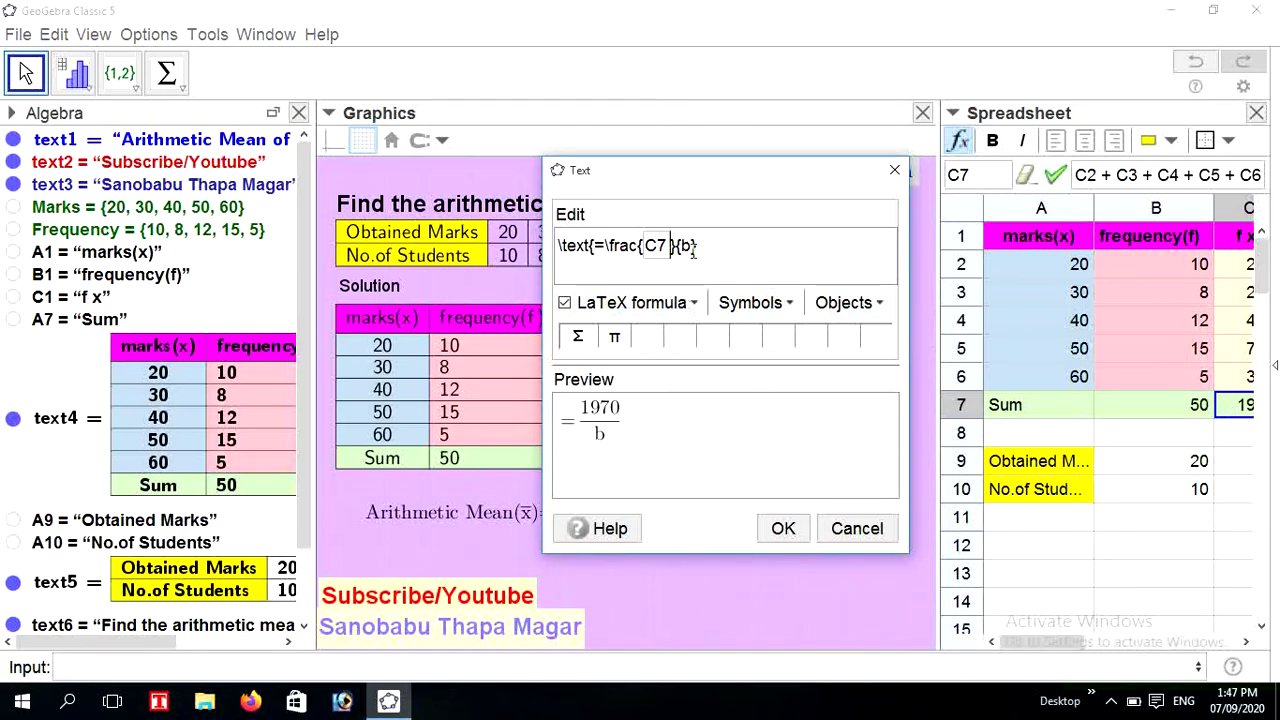
# - Link the fraction's denominator to spreadsheet cell B7, the frequency sum, and place the finished text
pyautogui.click(692, 247)
pyautogui.press('BackSpace')
pyautogui.click(1150, 410)
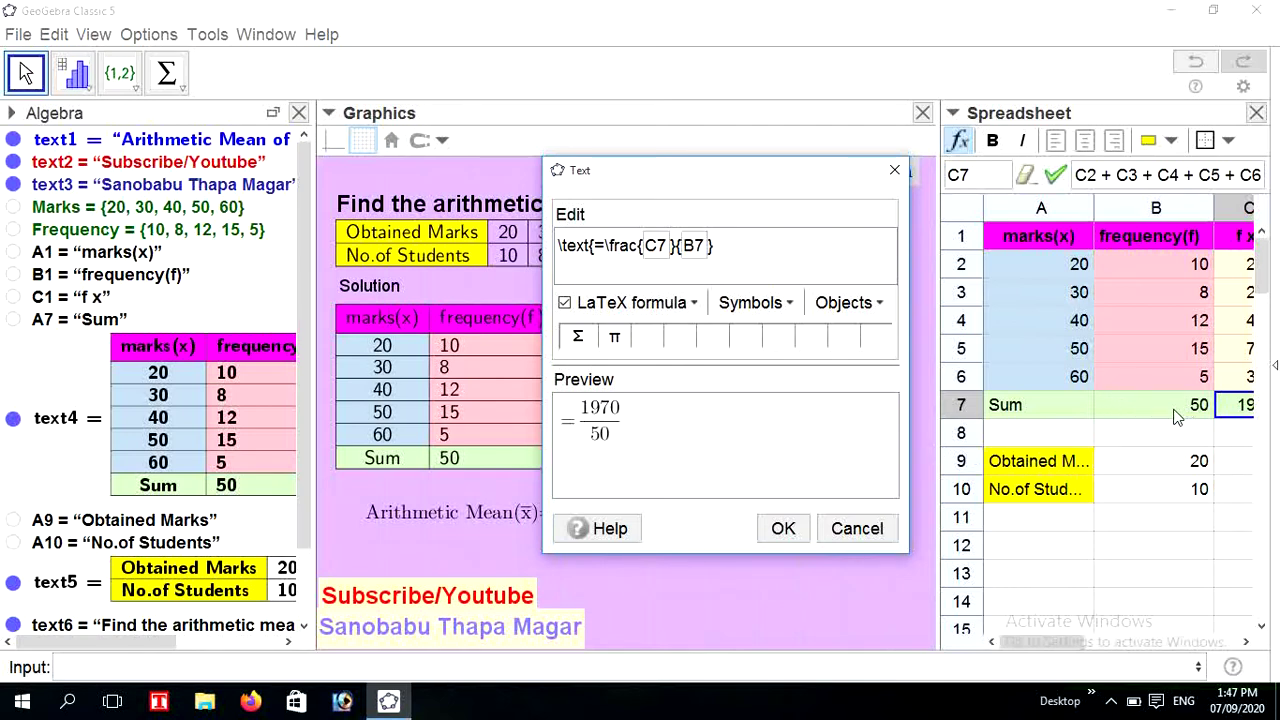
pyautogui.click(782, 530)
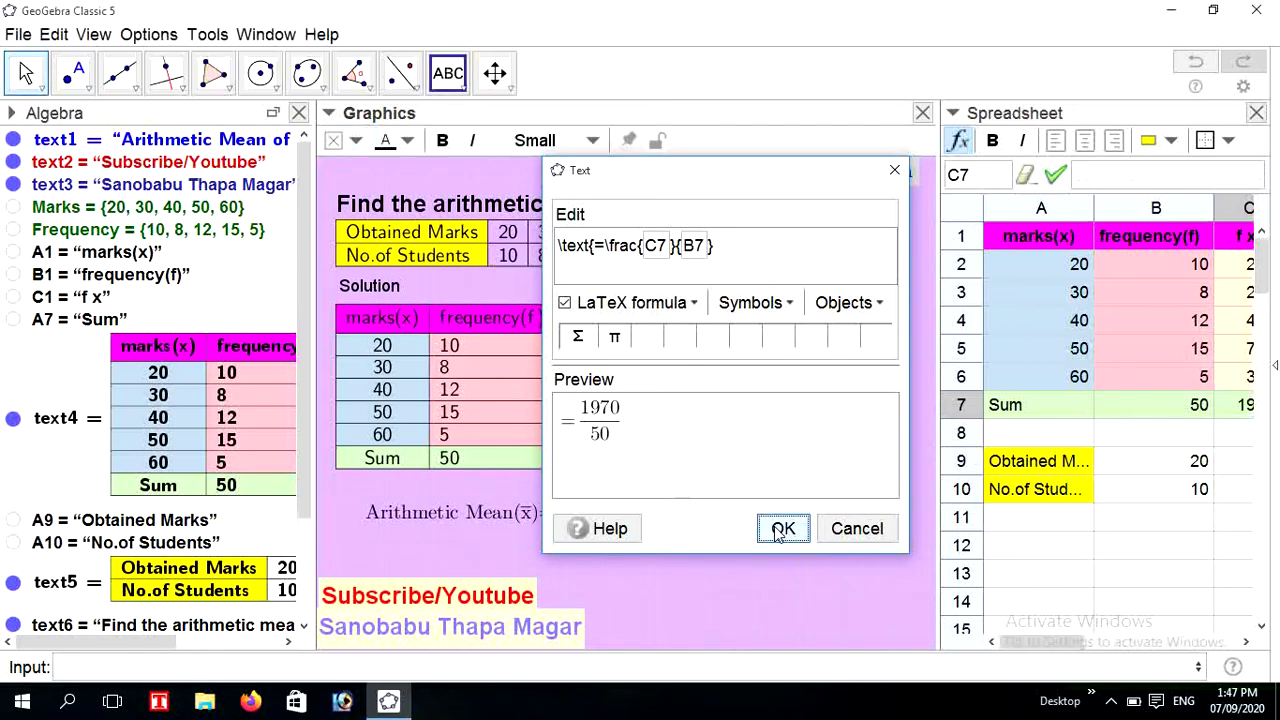
pyautogui.click(894, 170)
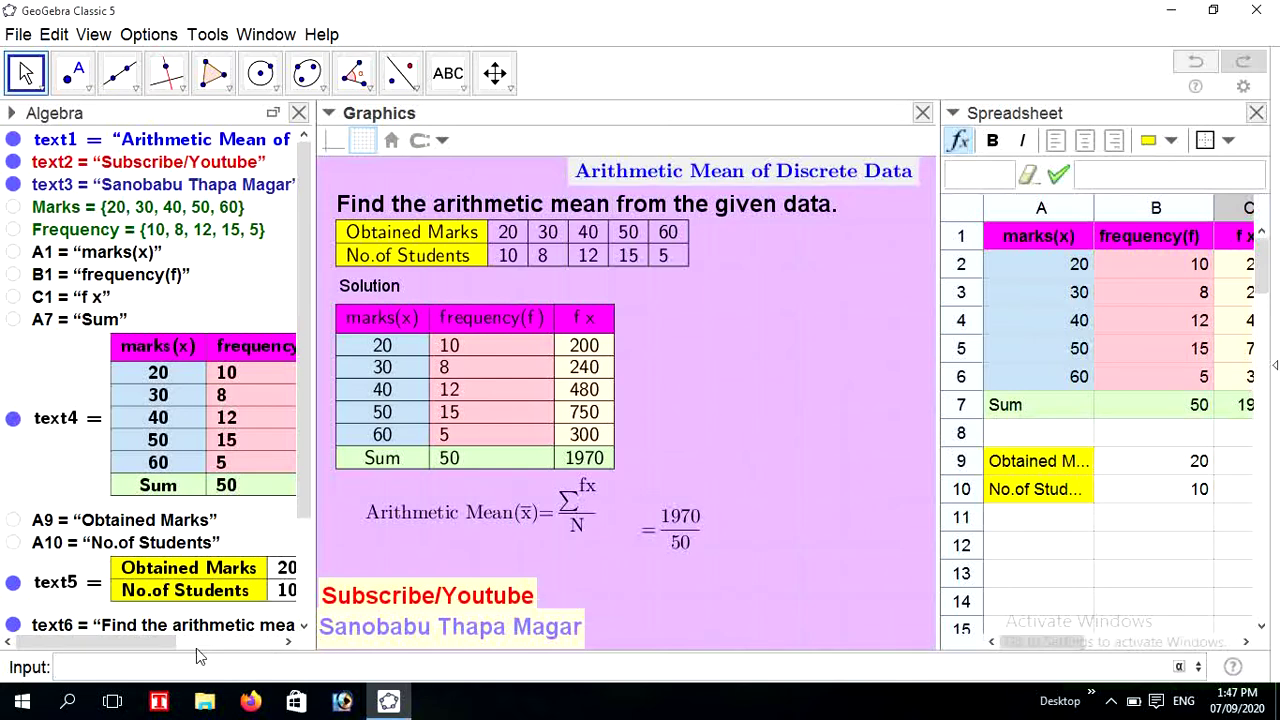
# - Create a number calculated as C7/B7
pyautogui.write('C7/B7')
pyautogui.press('Return')
pyautogui.moveTo(307, 467); pyautogui.dragTo(305, 601)
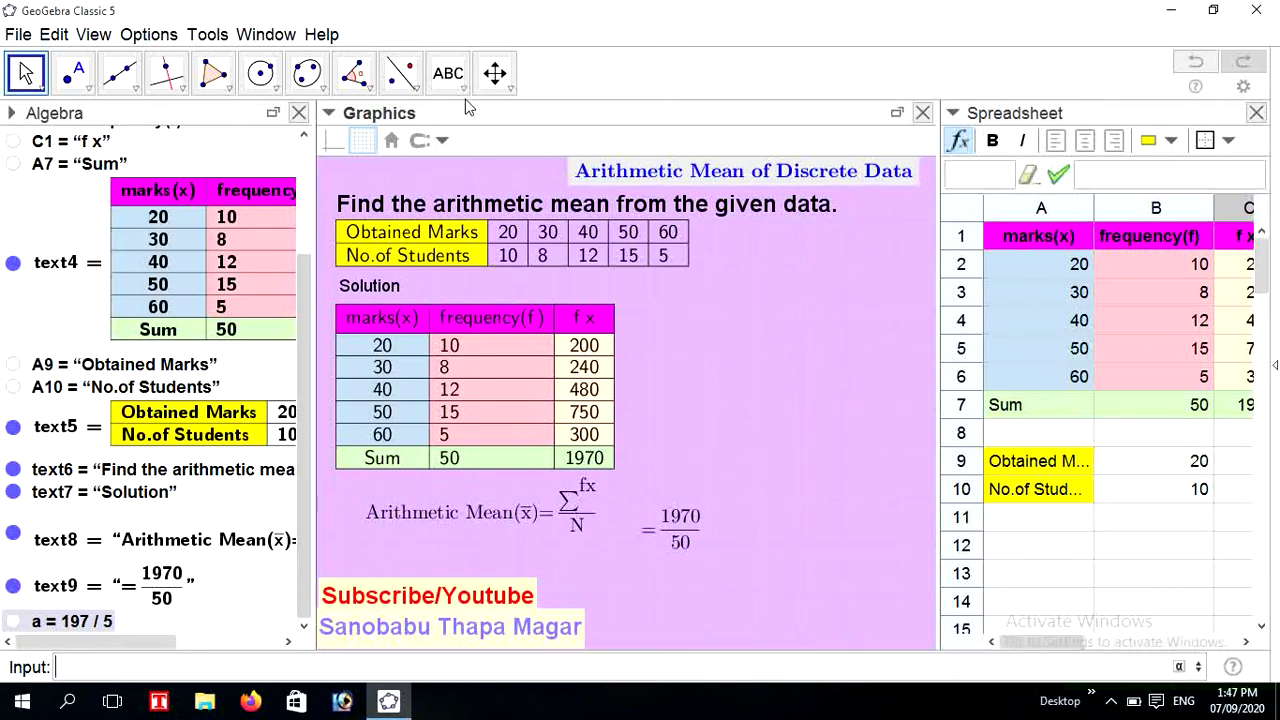
# - Add a text at the substituted fraction consisting of "=" followed by the linked value of the number a
pyautogui.click(464, 90)
pyautogui.click(467, 157)
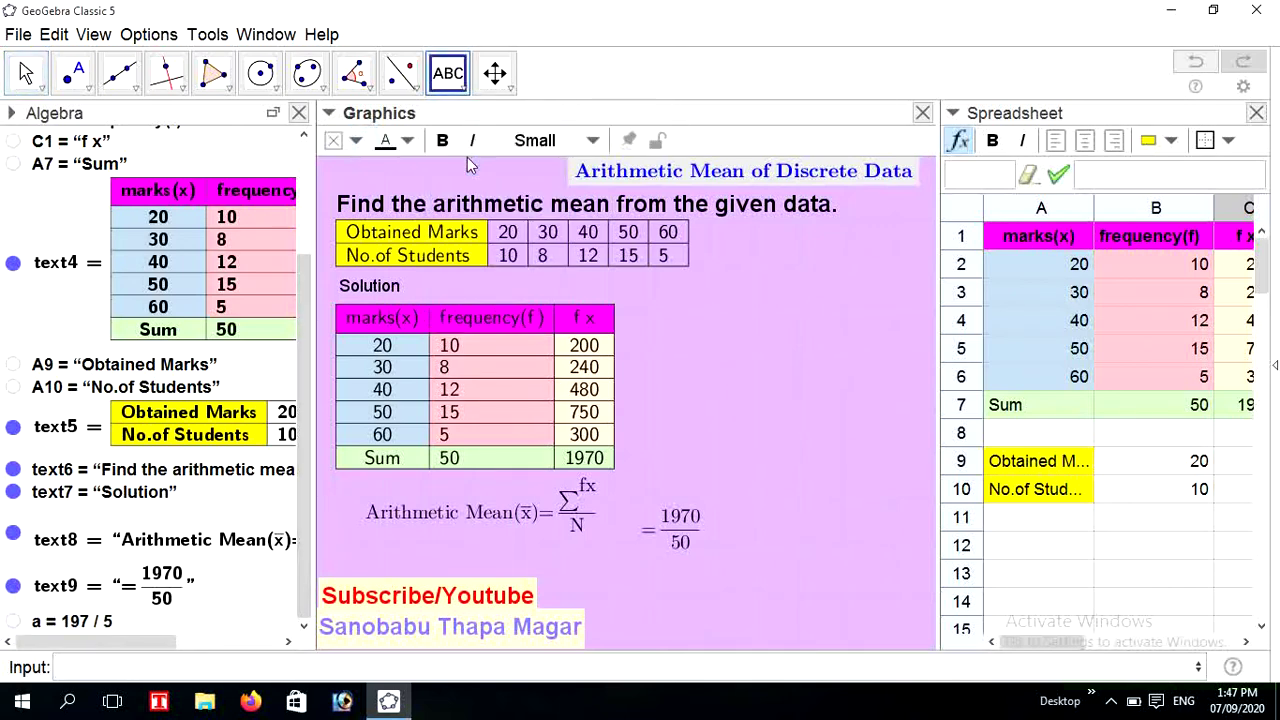
pyautogui.click(655, 557)
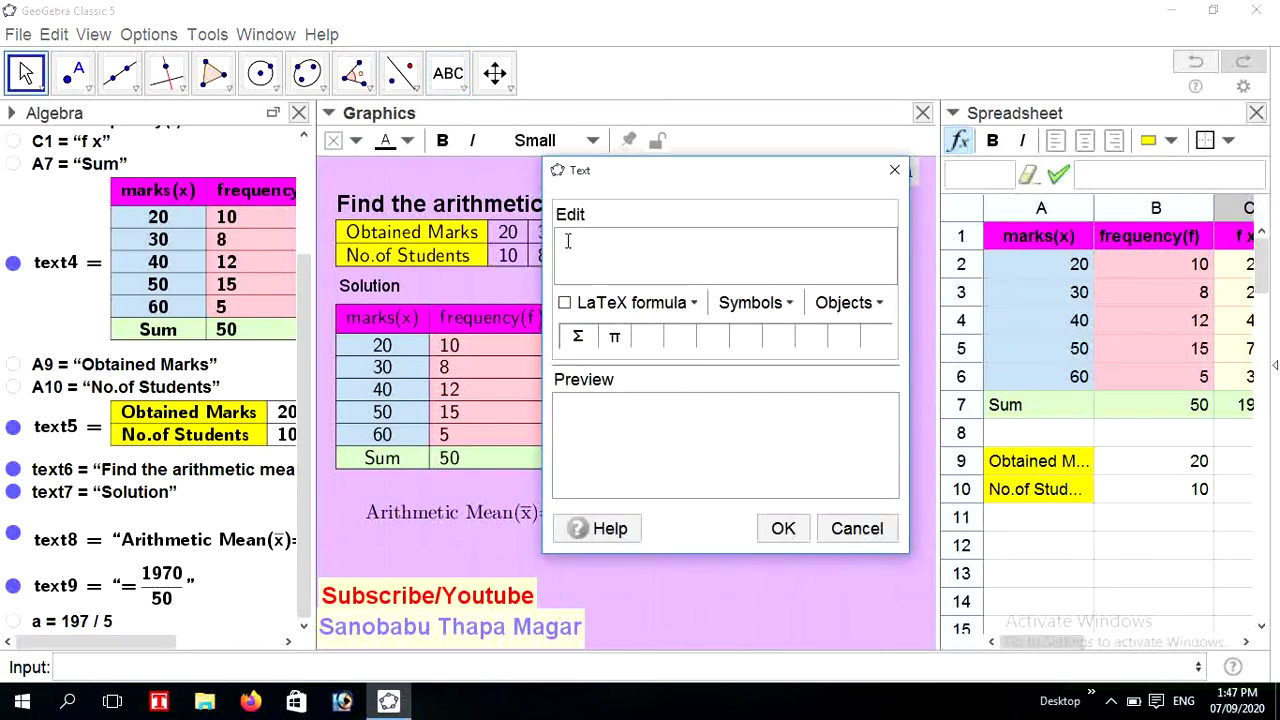
pyautogui.click(789, 307)
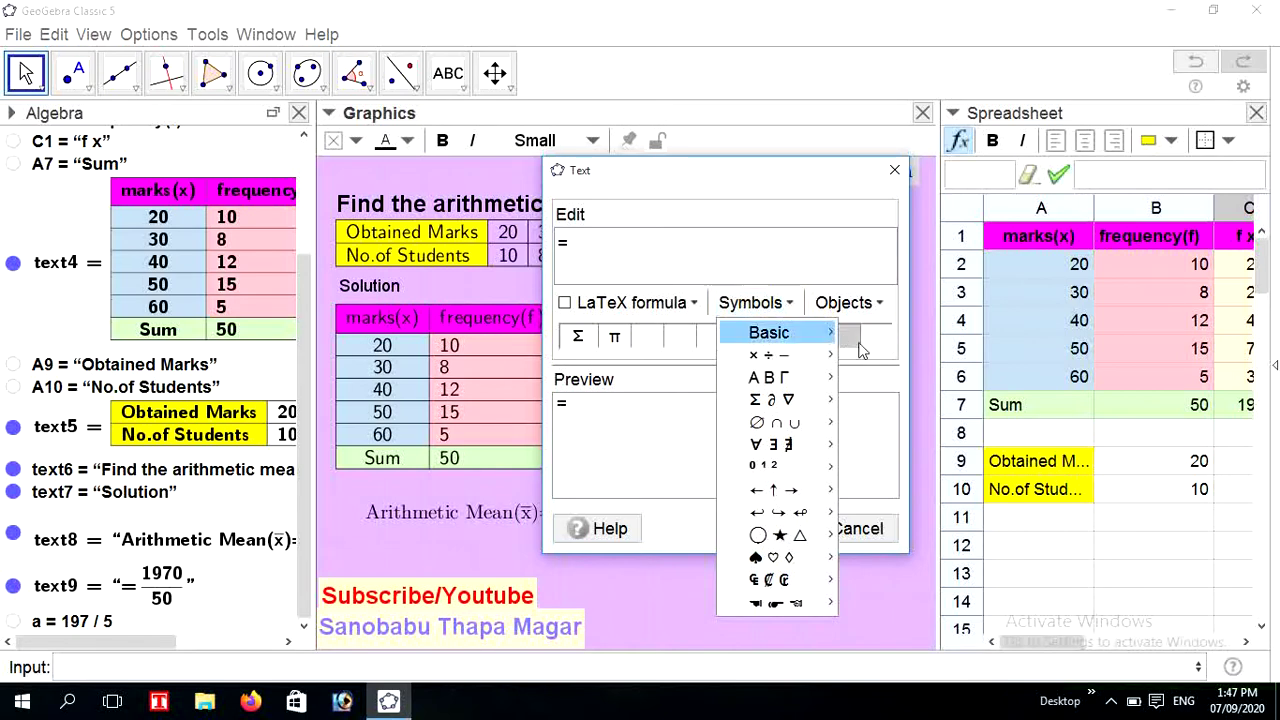
pyautogui.click(880, 305)
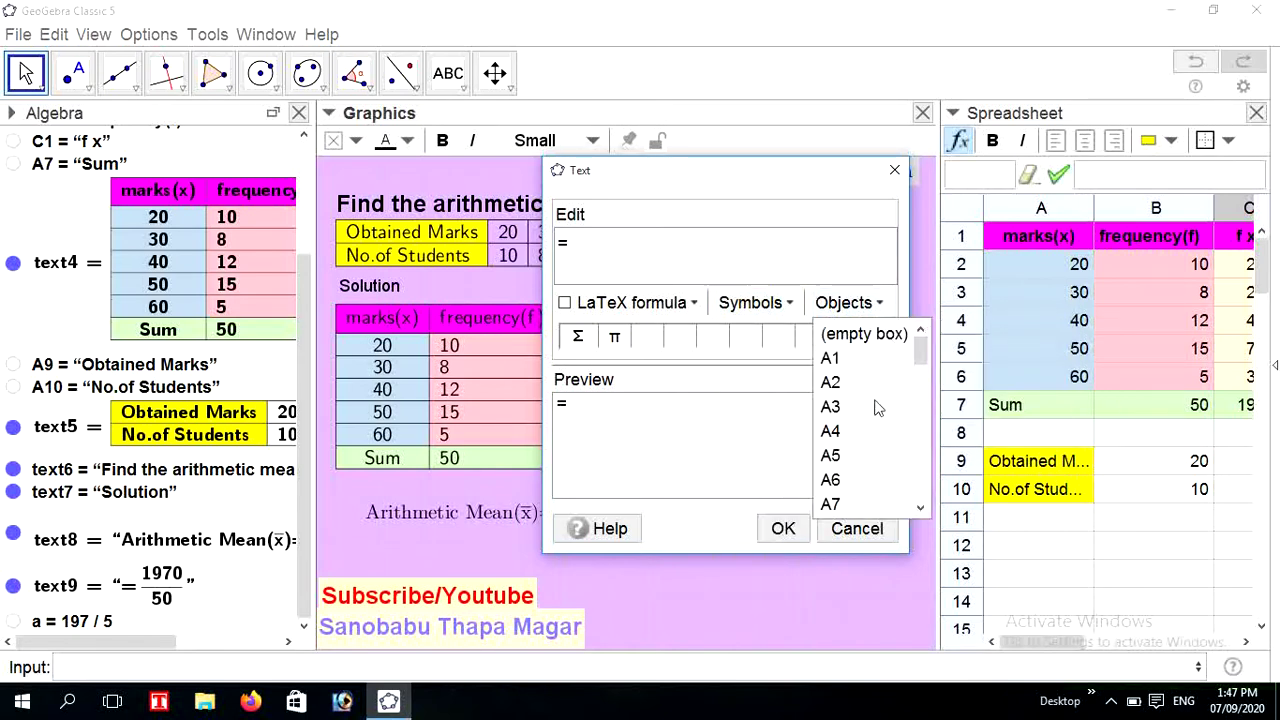
pyautogui.moveTo(918, 362); pyautogui.dragTo(914, 457)
pyautogui.click(827, 484)
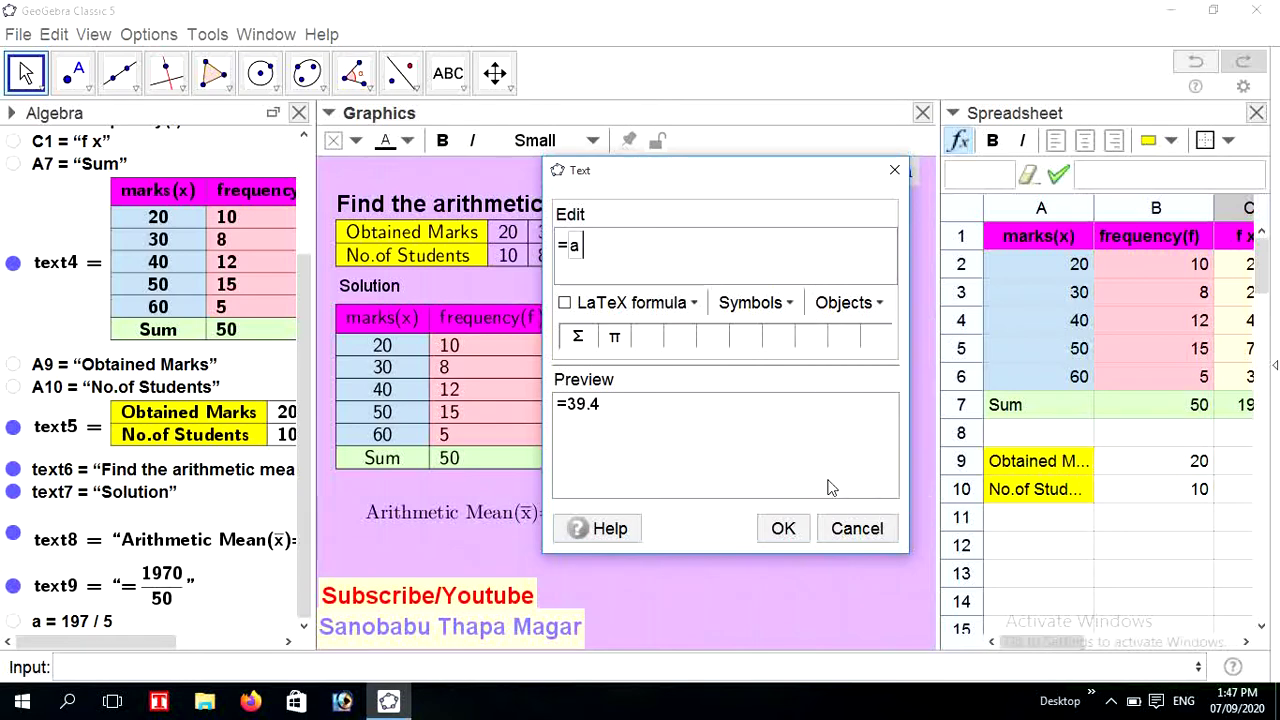
pyautogui.click(781, 528)
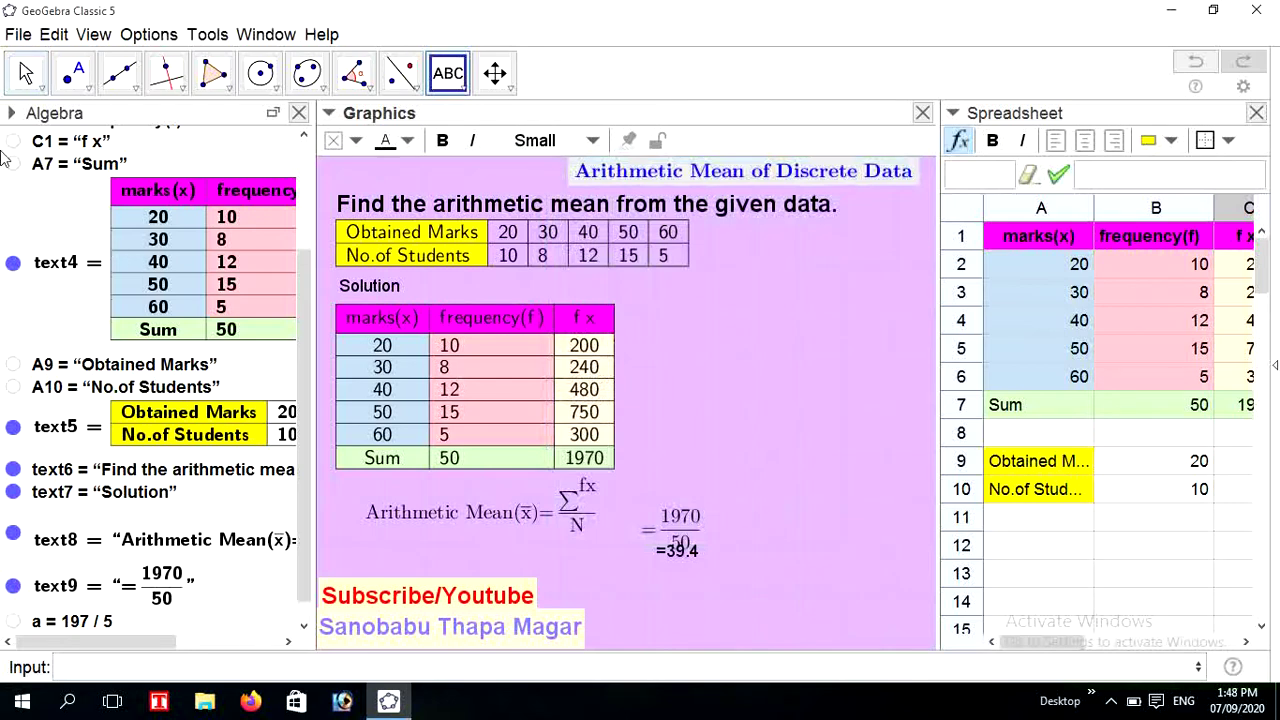
# - Stack the mean formula, the substituted fraction and the result in order in the empty area beside the frequency table
pyautogui.click(26, 73)
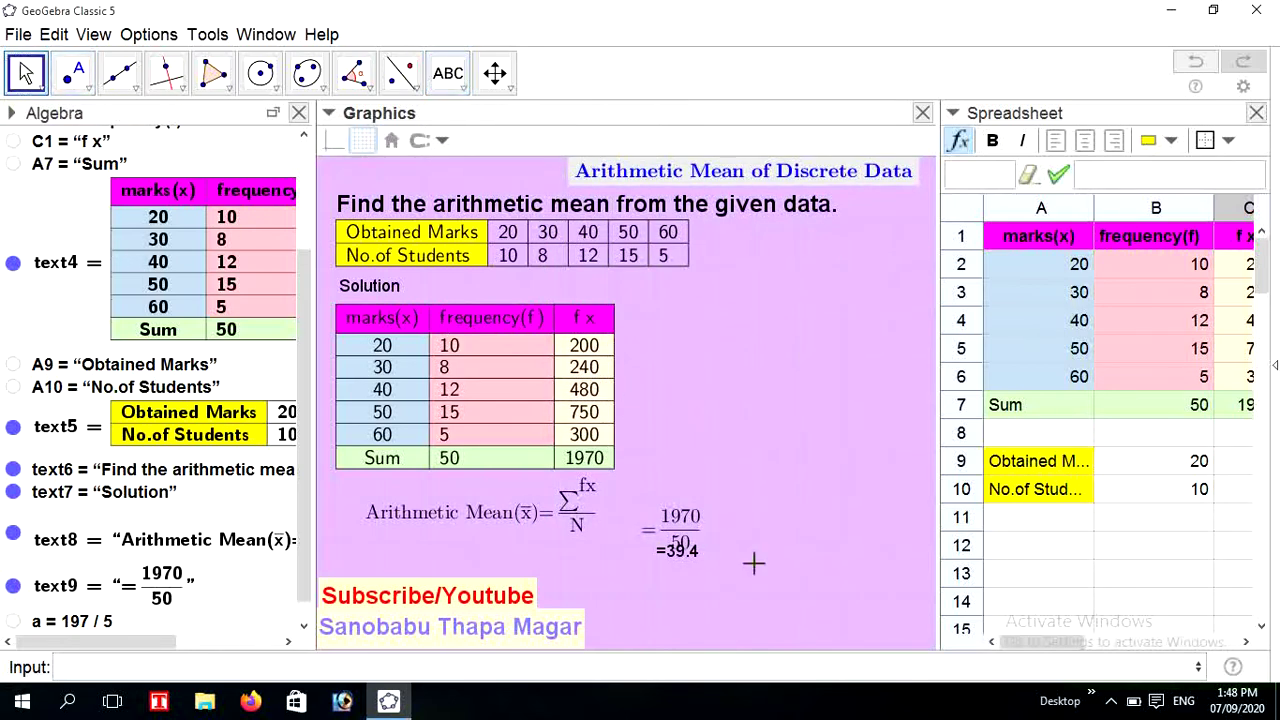
pyautogui.moveTo(679, 555); pyautogui.dragTo(668, 597)
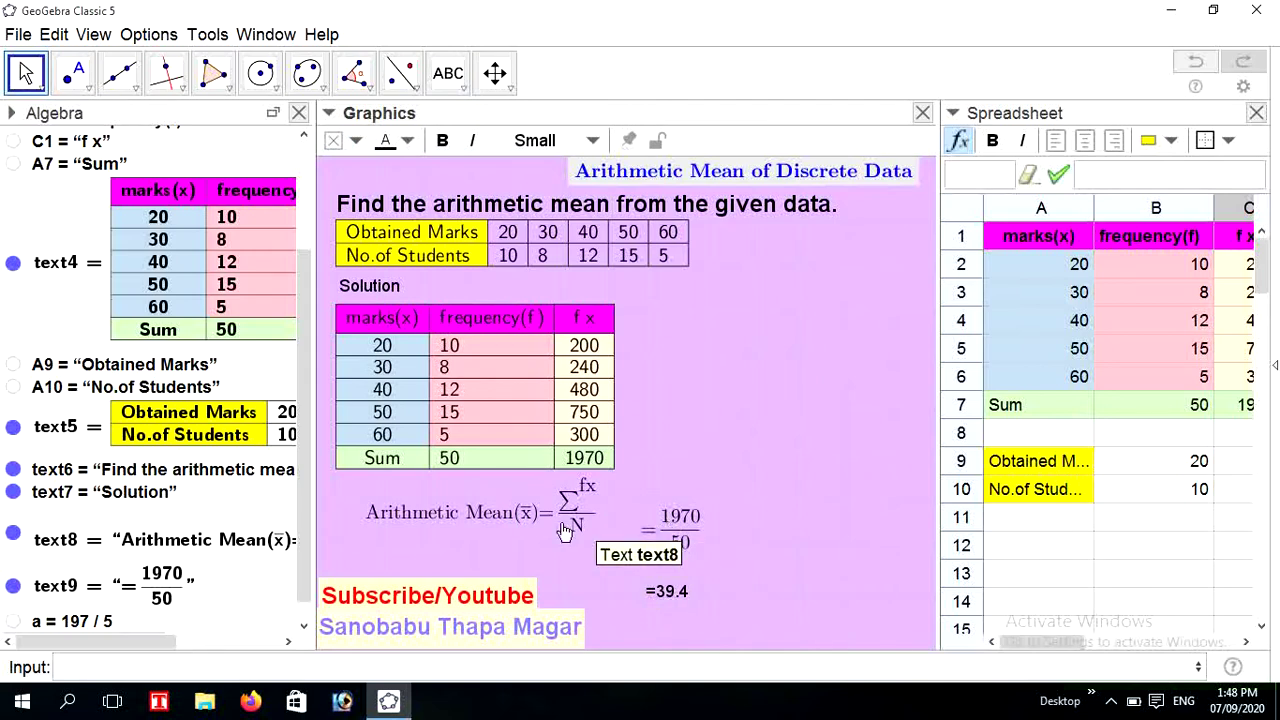
pyautogui.moveTo(674, 535); pyautogui.dragTo(701, 512)
pyautogui.moveTo(572, 516); pyautogui.dragTo(856, 318)
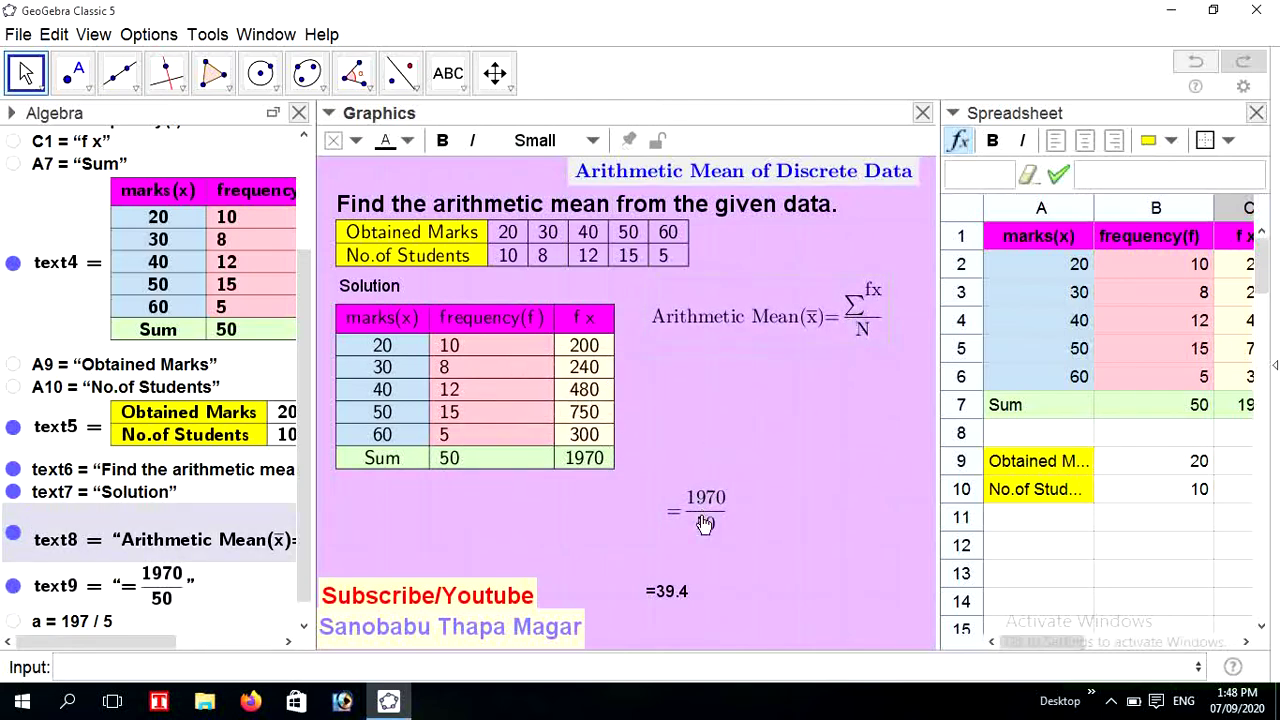
pyautogui.moveTo(706, 523); pyautogui.dragTo(864, 393)
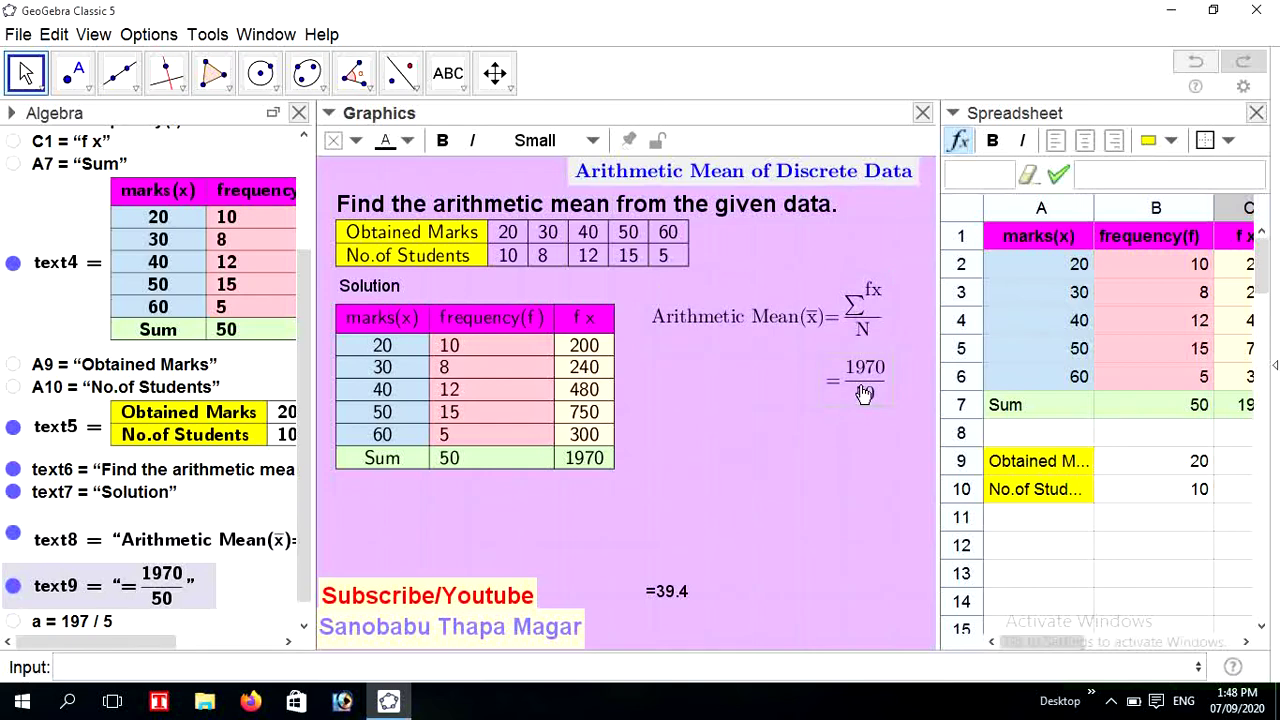
pyautogui.moveTo(662, 592); pyautogui.dragTo(842, 436)
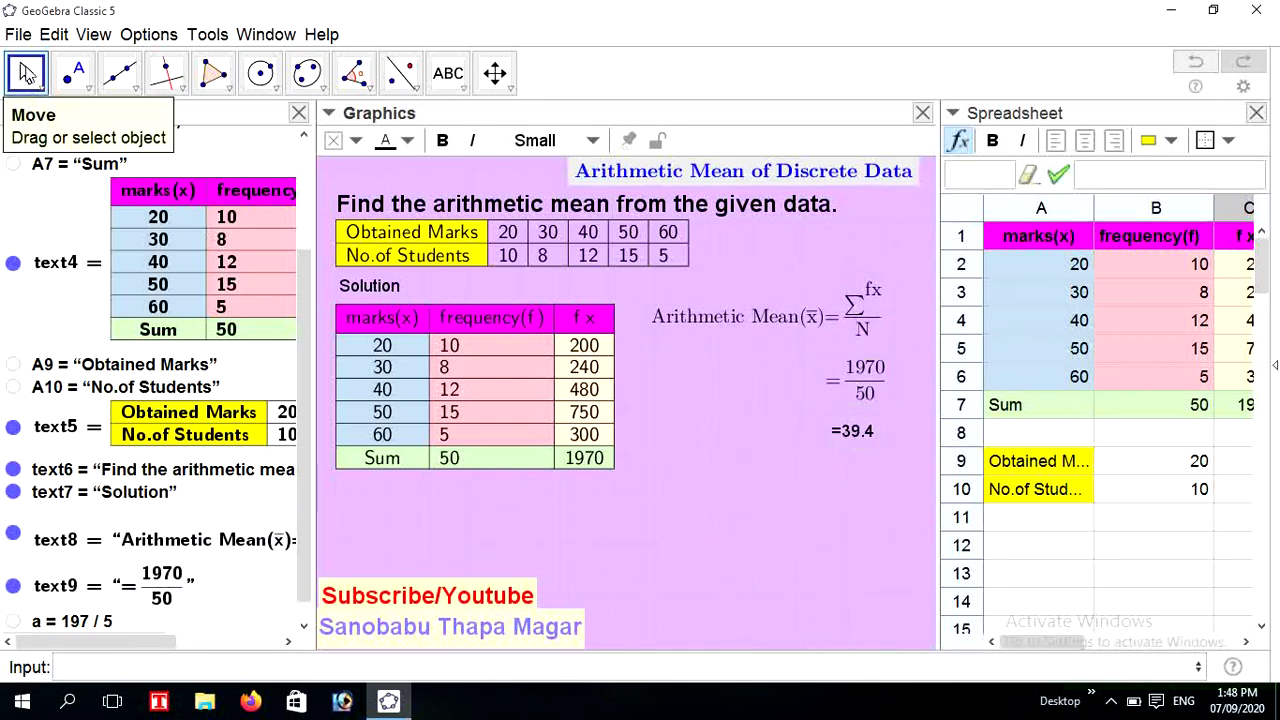
pyautogui.click(766, 460)
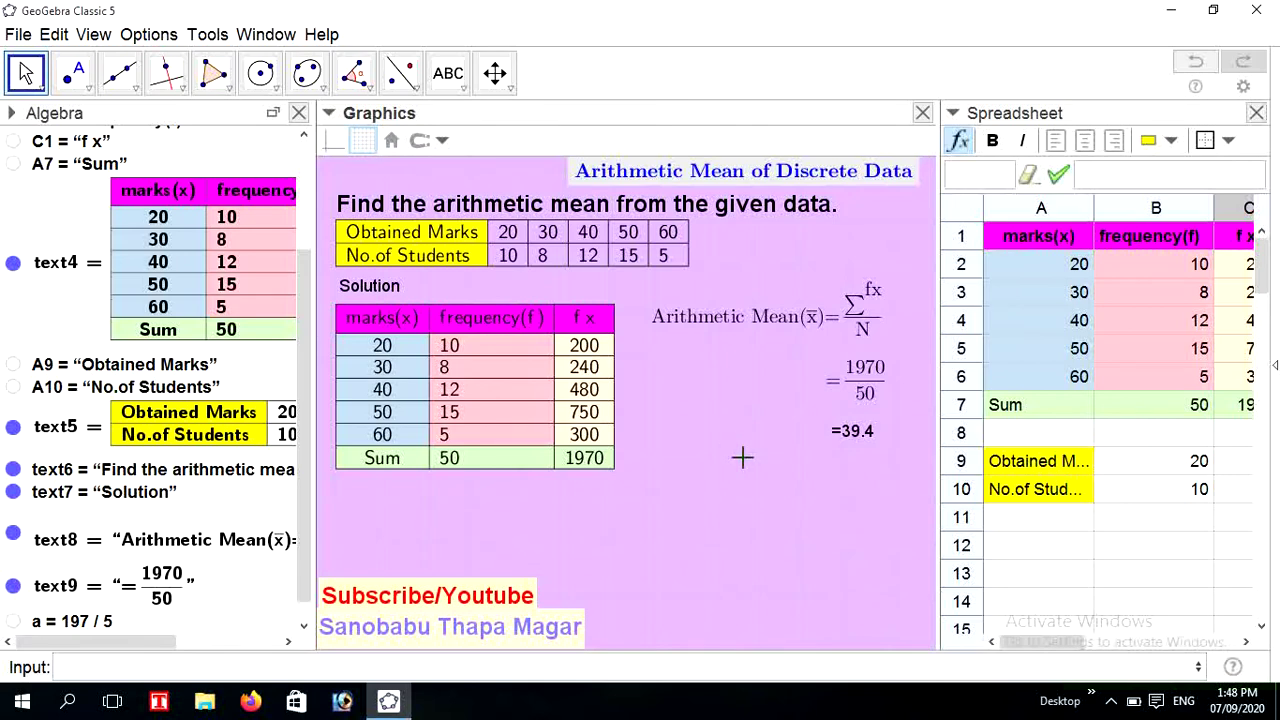
# - Add an input box captioned "Marks" above the frequency table and link it to the Marks list
pyautogui.moveTo(309, 357); pyautogui.dragTo(310, 230)
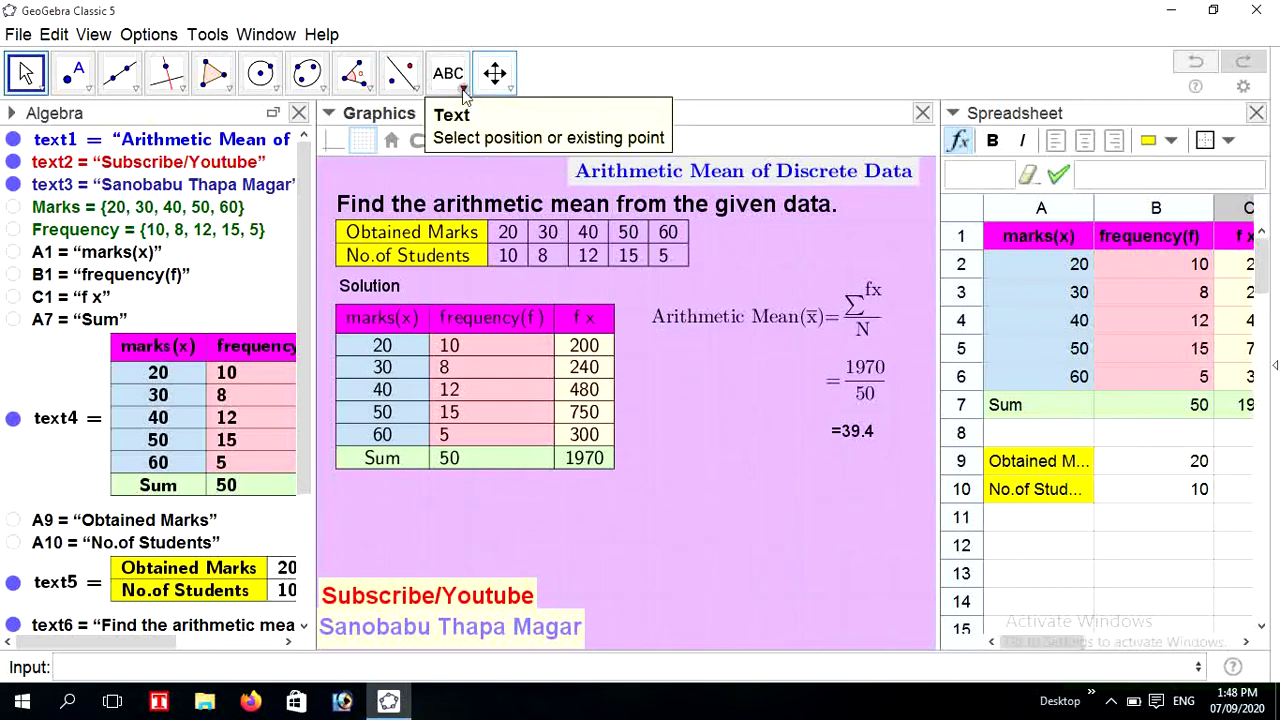
pyautogui.click(462, 89)
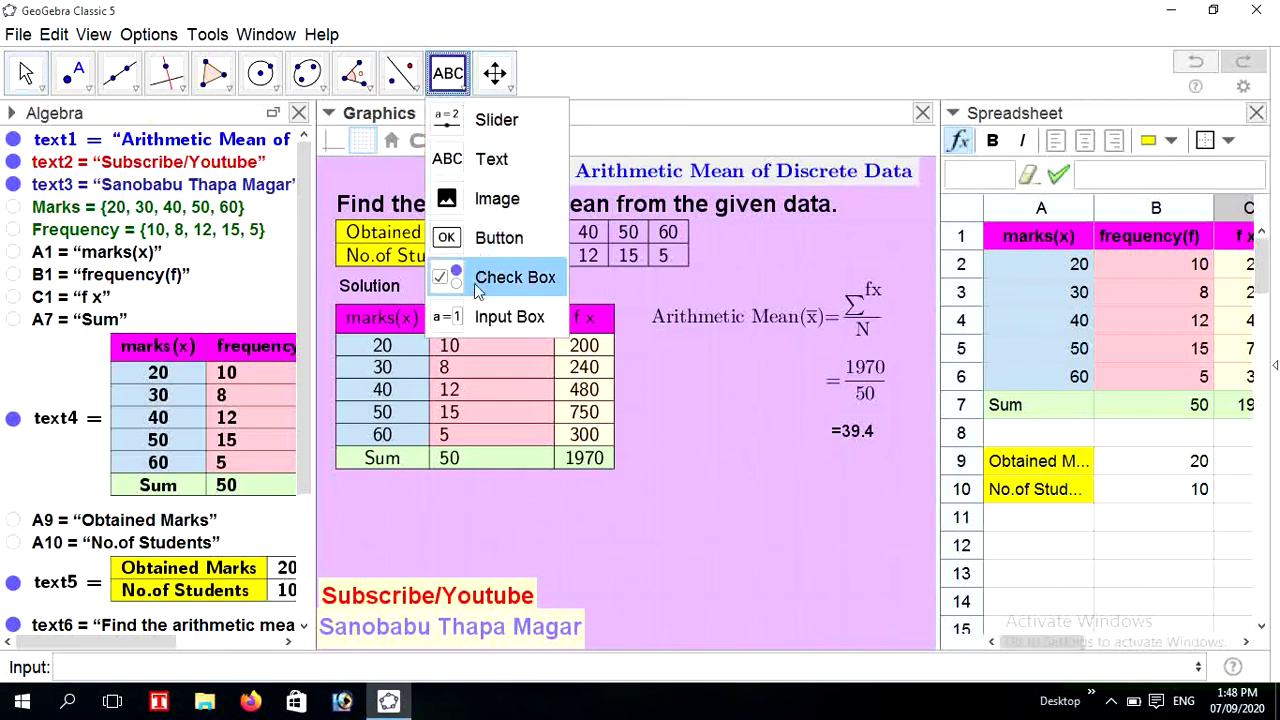
pyautogui.click(475, 318)
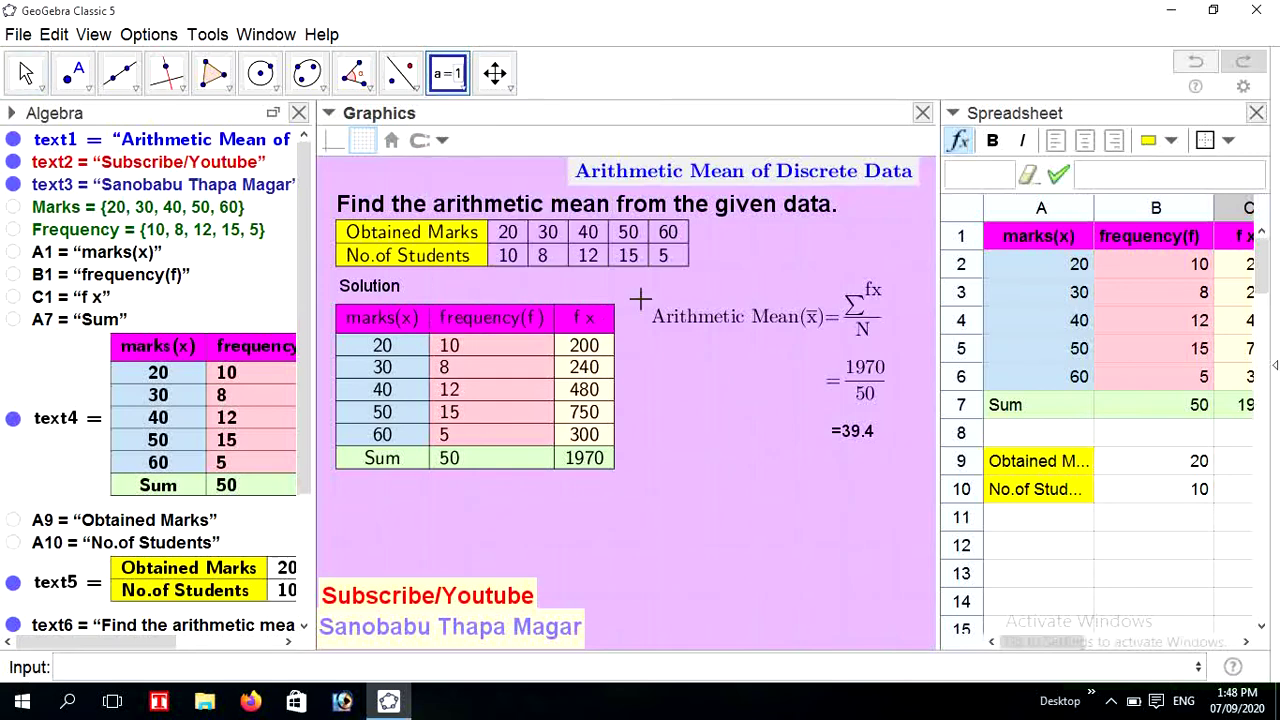
pyautogui.click(510, 285)
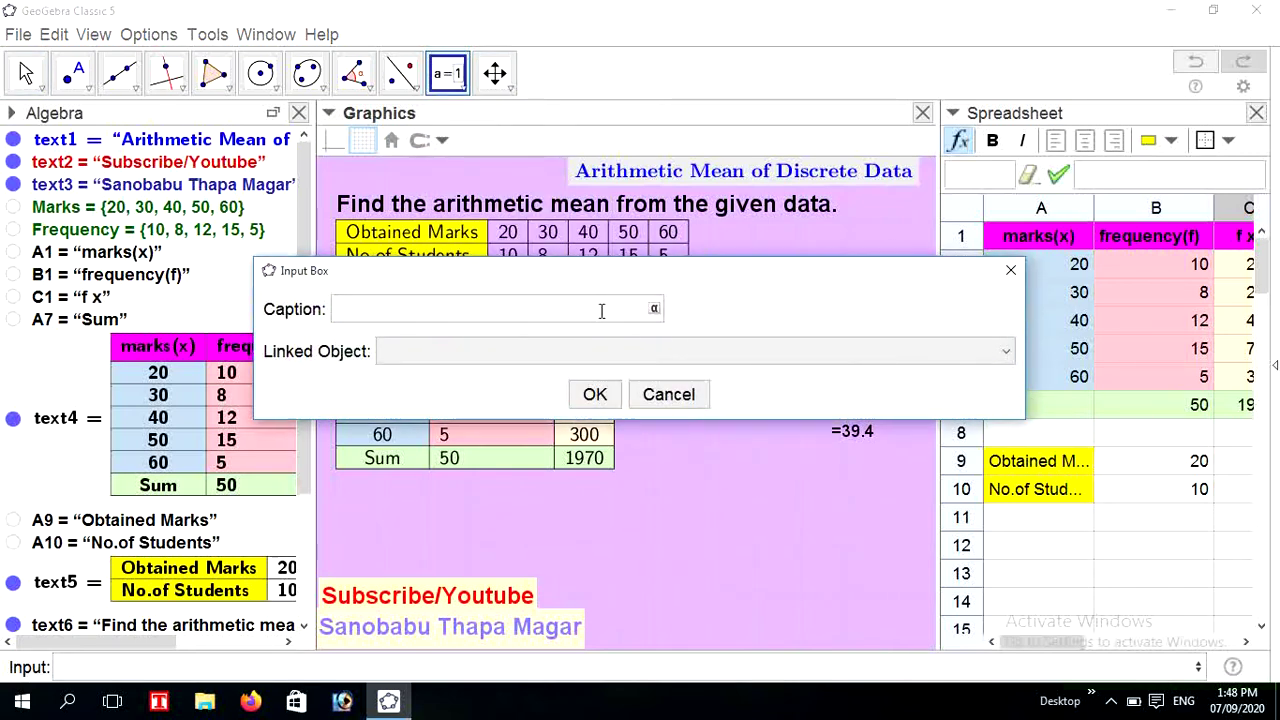
pyautogui.write('Marks')
pyautogui.click(1006, 350)
pyautogui.click(620, 413)
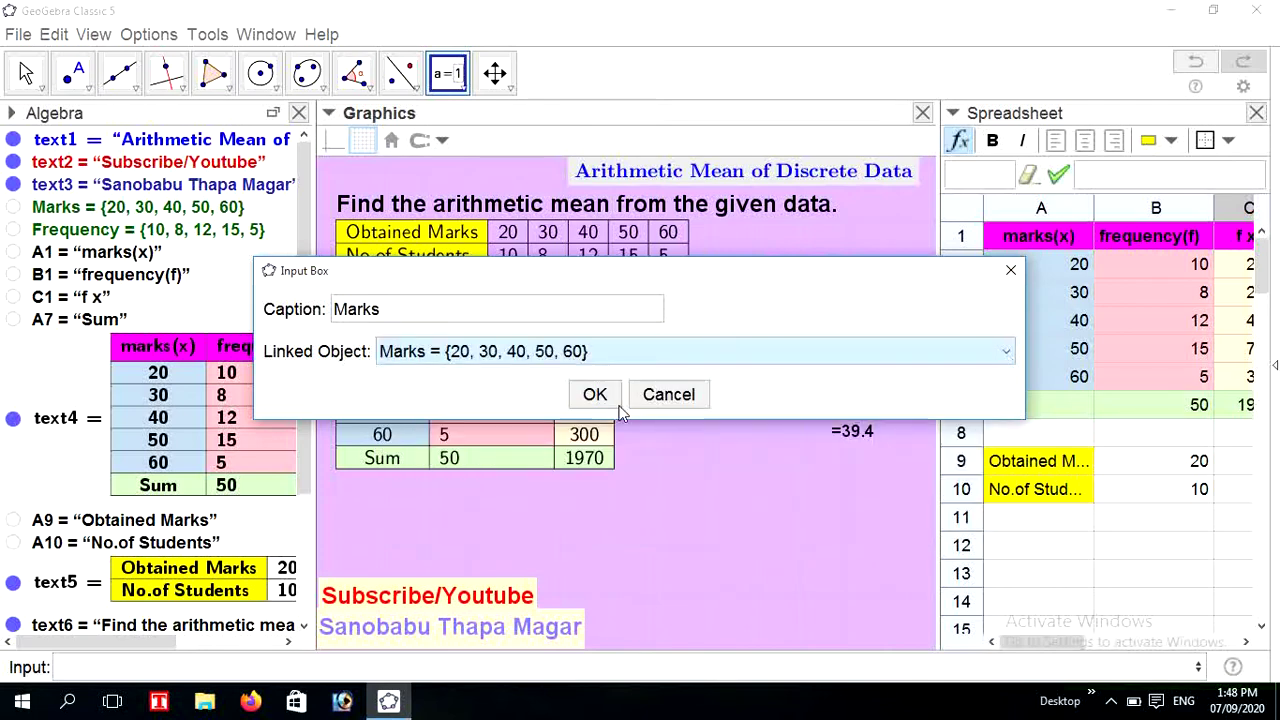
pyautogui.click(595, 395)
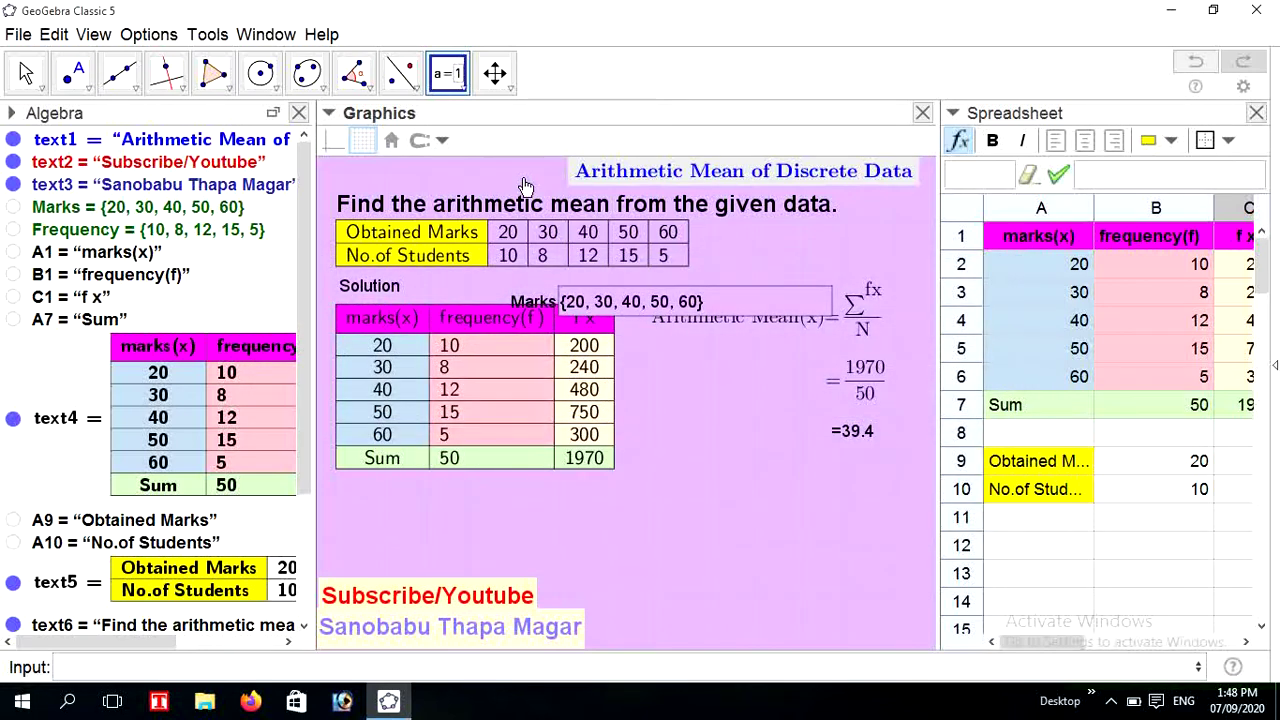
# - Move the Marks input box above the question heading and add an input box captioned "Frequency" linked to the Frequency list
pyautogui.moveTo(548, 305); pyautogui.dragTo(387, 183)
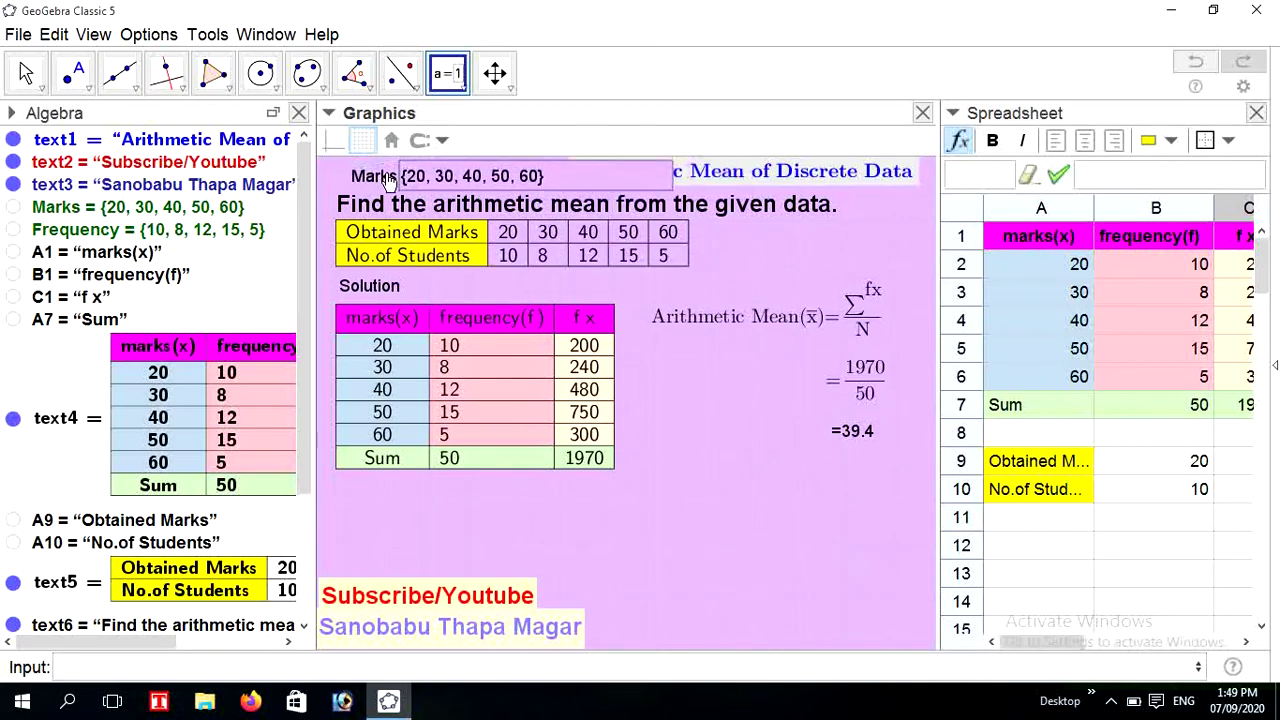
pyautogui.click(591, 286)
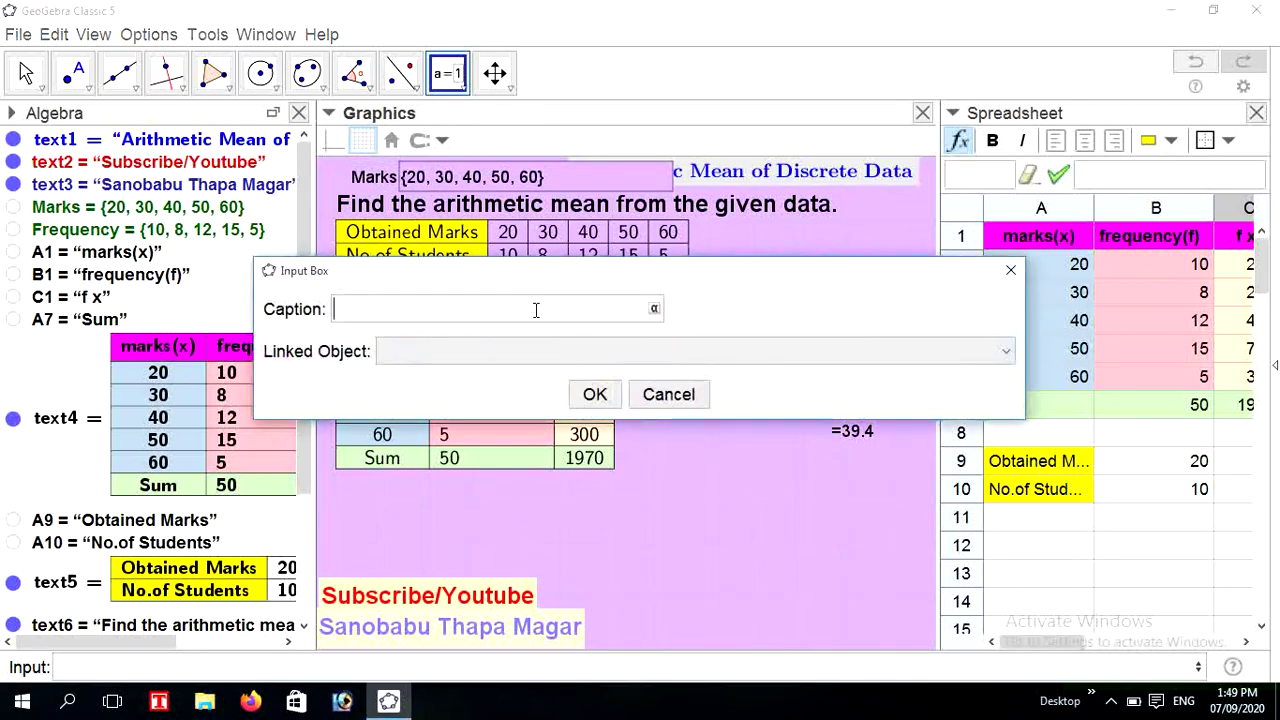
pyautogui.write('Frequency')
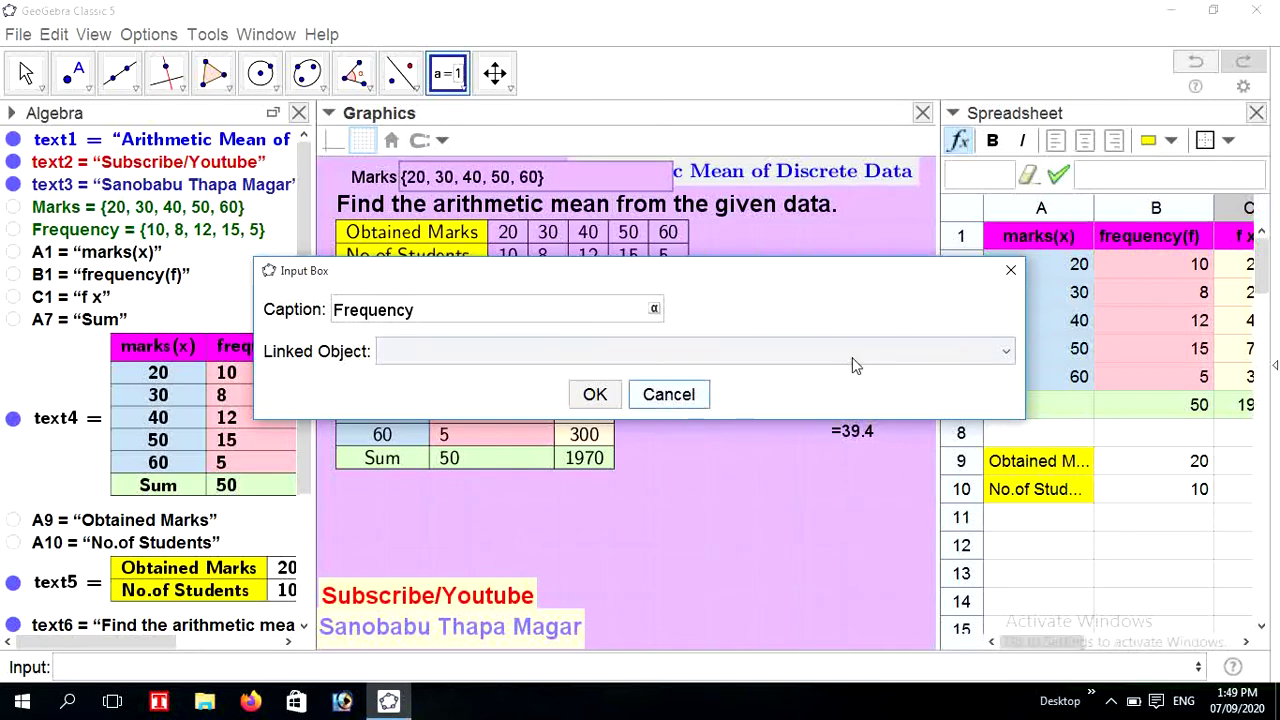
pyautogui.click(998, 357)
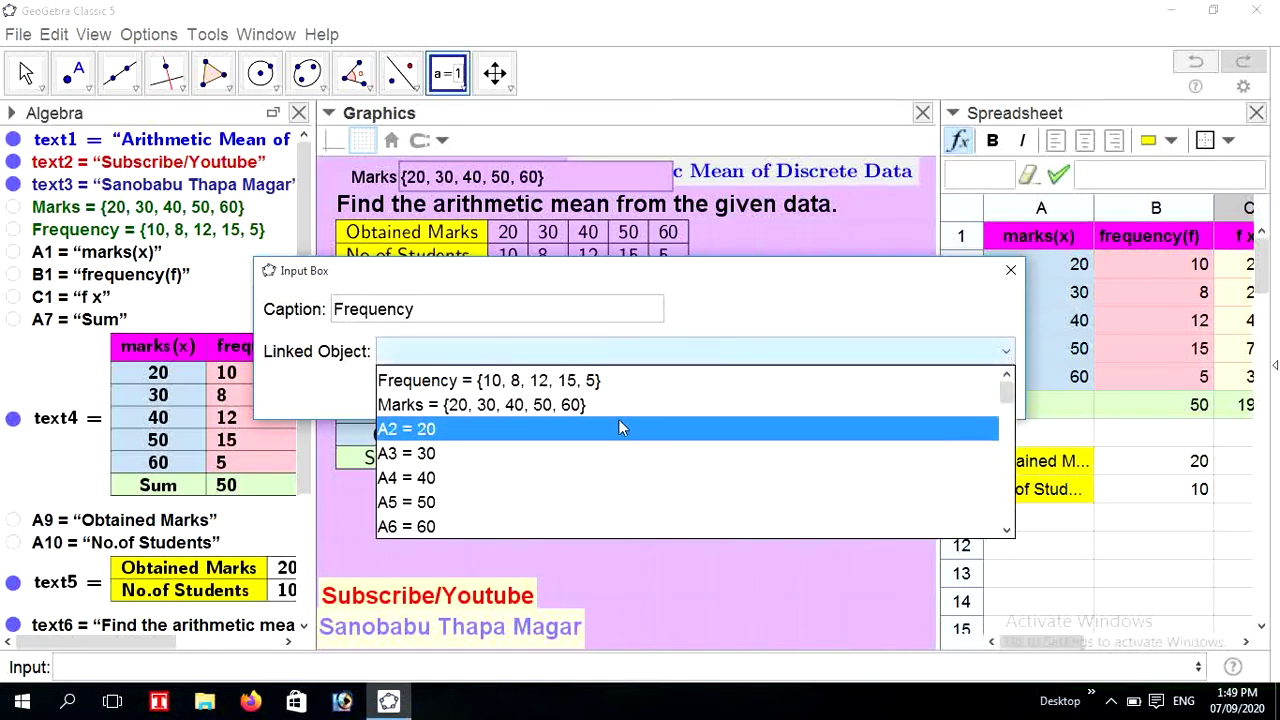
pyautogui.click(598, 382)
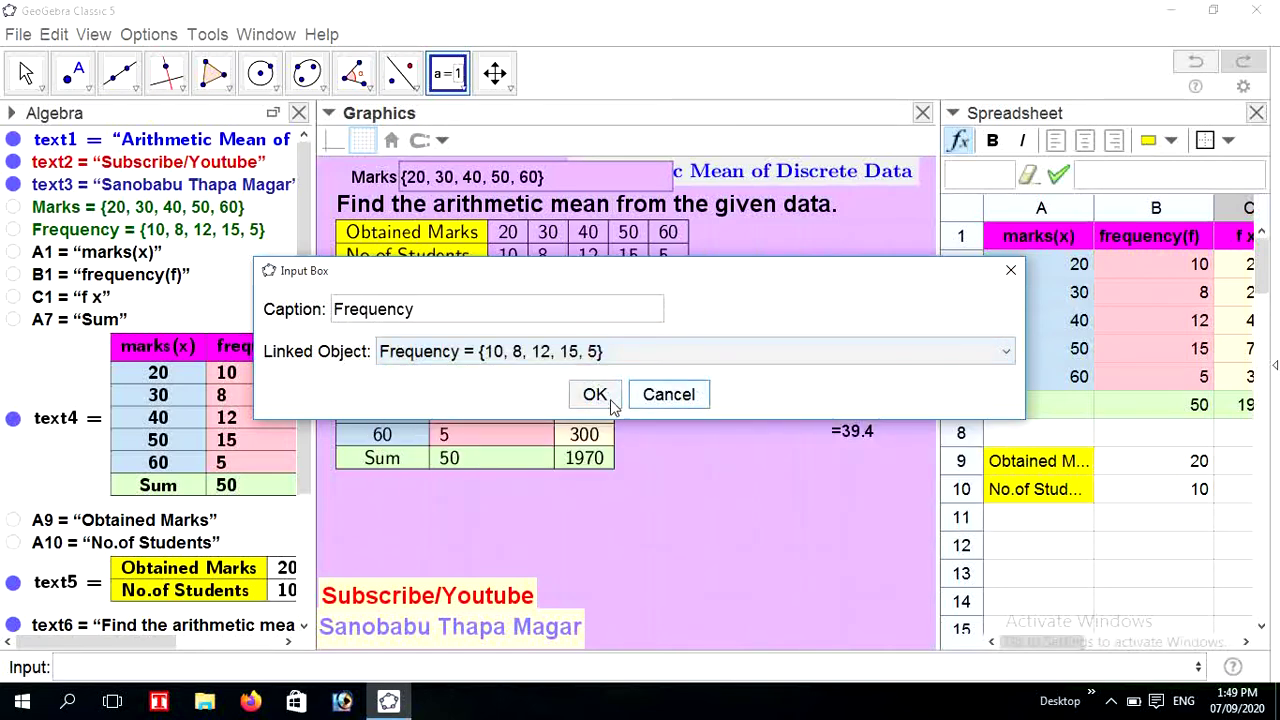
pyautogui.click(592, 395)
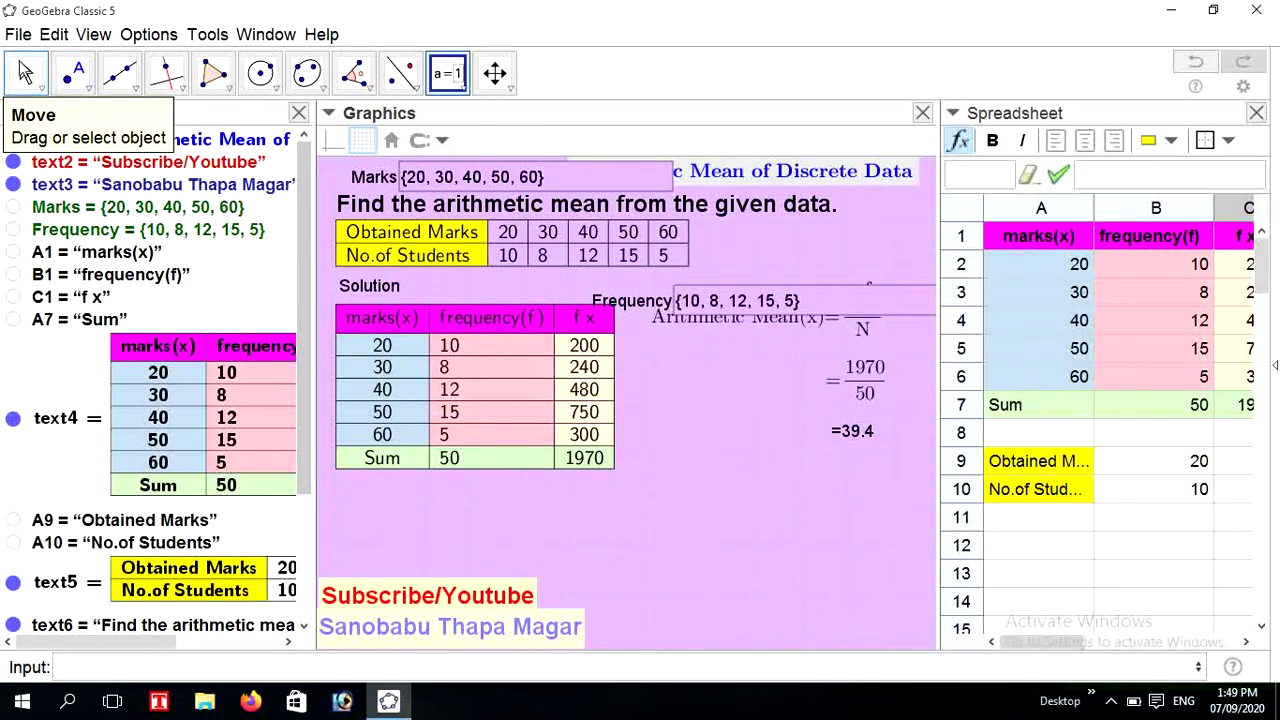
# - Move the frequency table, the "Solution" label and the Obtained Marks table down to free space beneath the question text
pyautogui.click(26, 73)
pyautogui.moveTo(823, 489); pyautogui.dragTo(716, 470)
pyautogui.moveTo(686, 526); pyautogui.dragTo(788, 547)
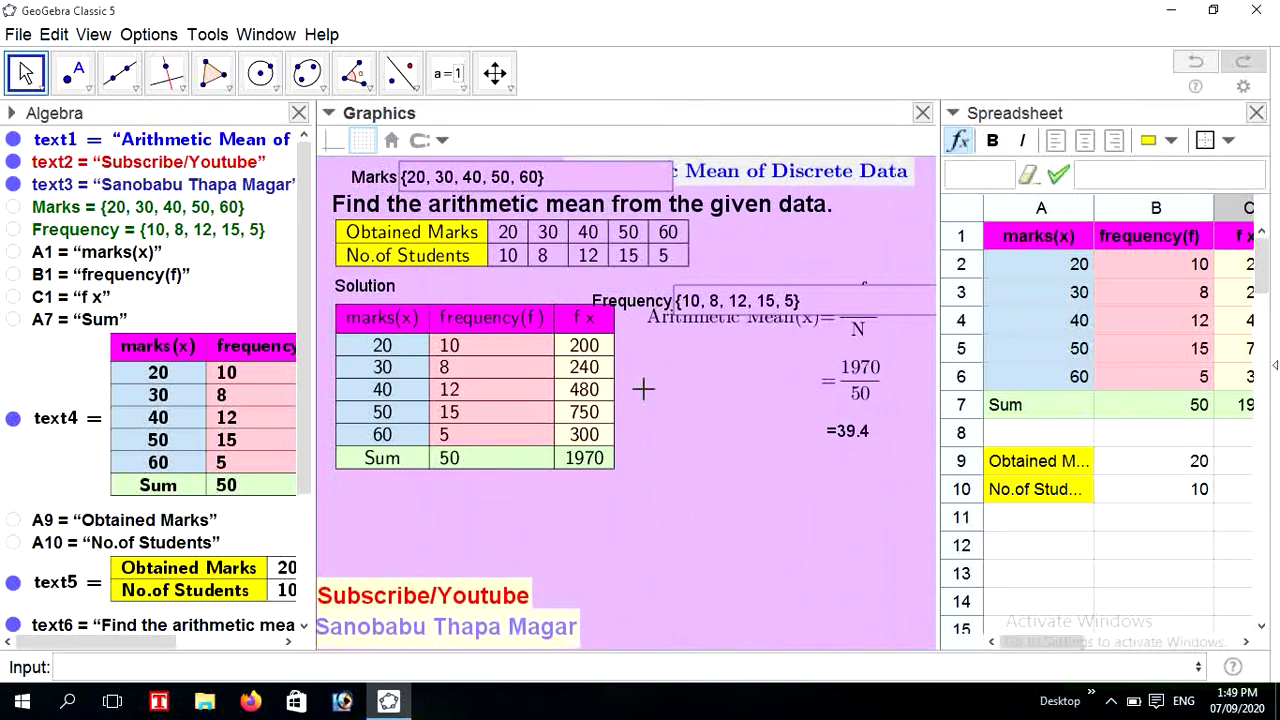
pyautogui.click(613, 205)
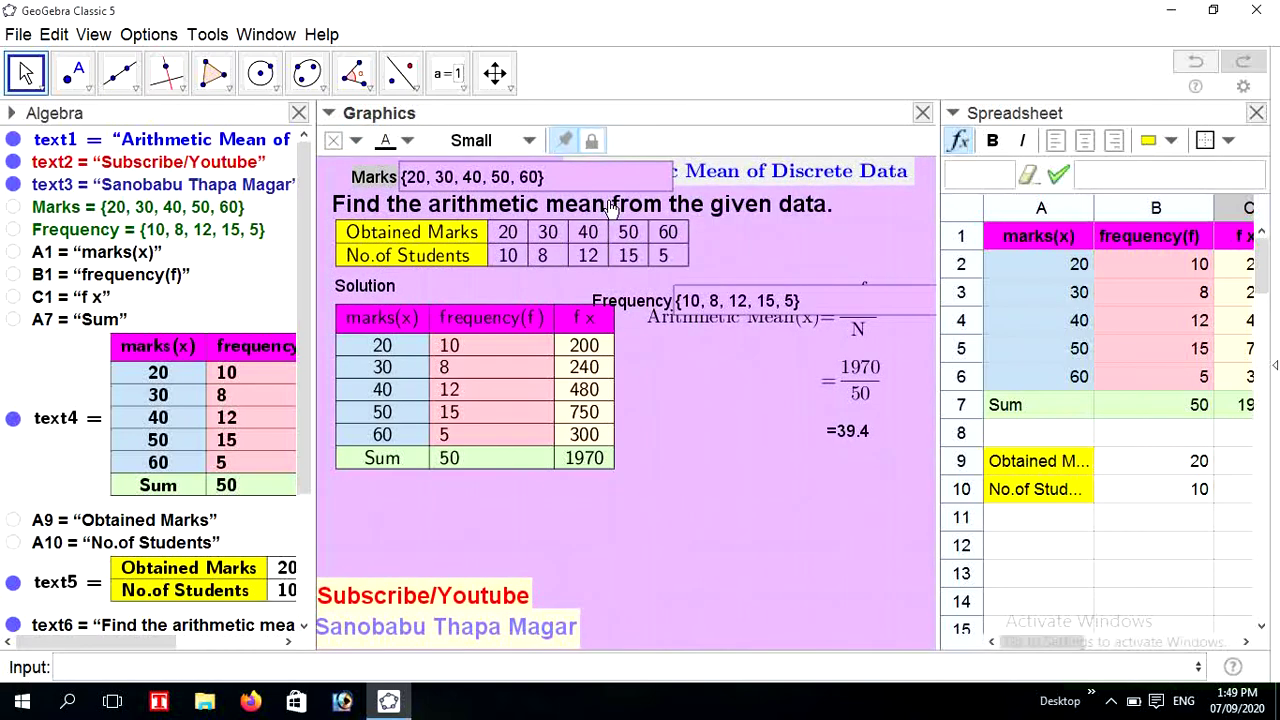
pyautogui.moveTo(520, 372); pyautogui.dragTo(508, 466)
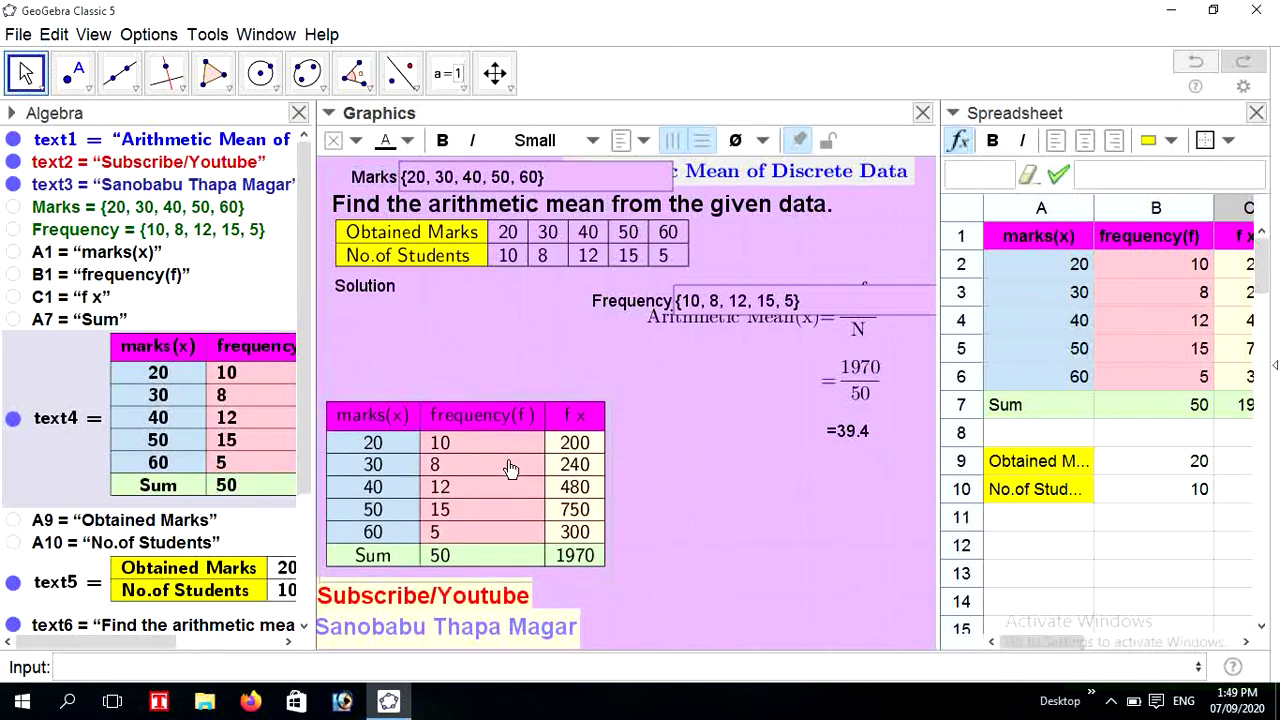
pyautogui.moveTo(380, 298); pyautogui.dragTo(374, 384)
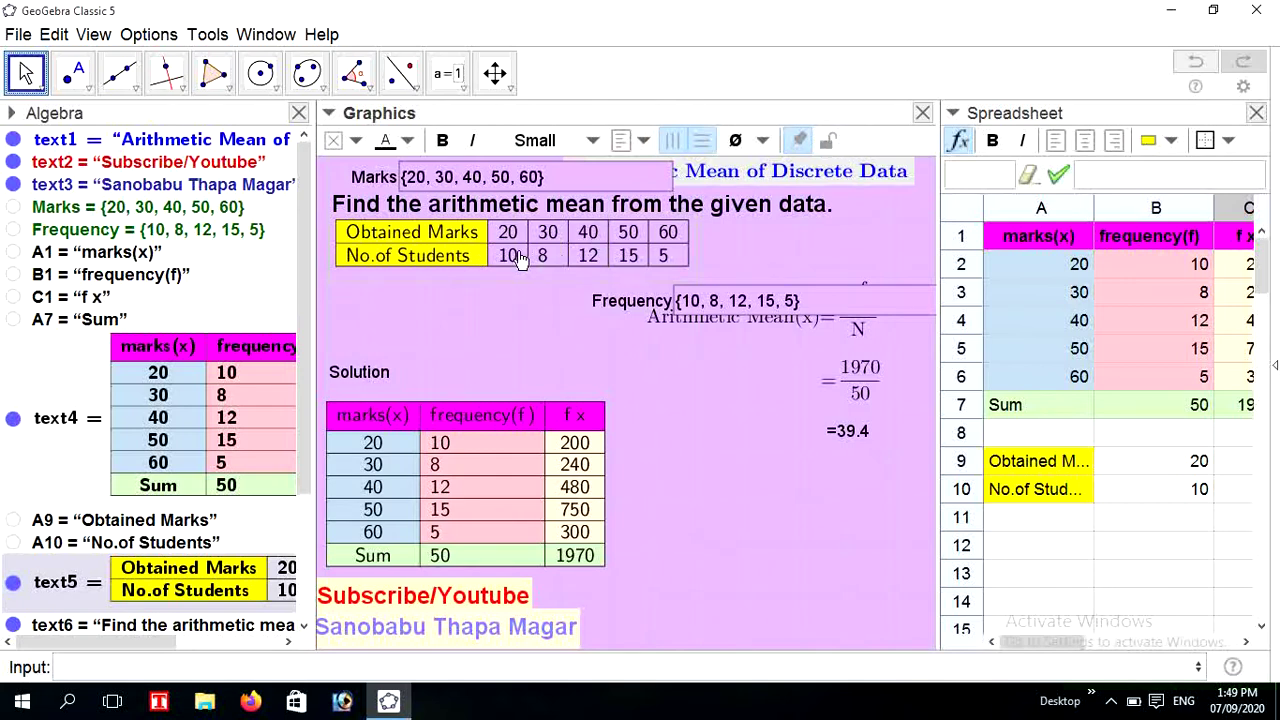
pyautogui.moveTo(522, 260); pyautogui.dragTo(507, 347)
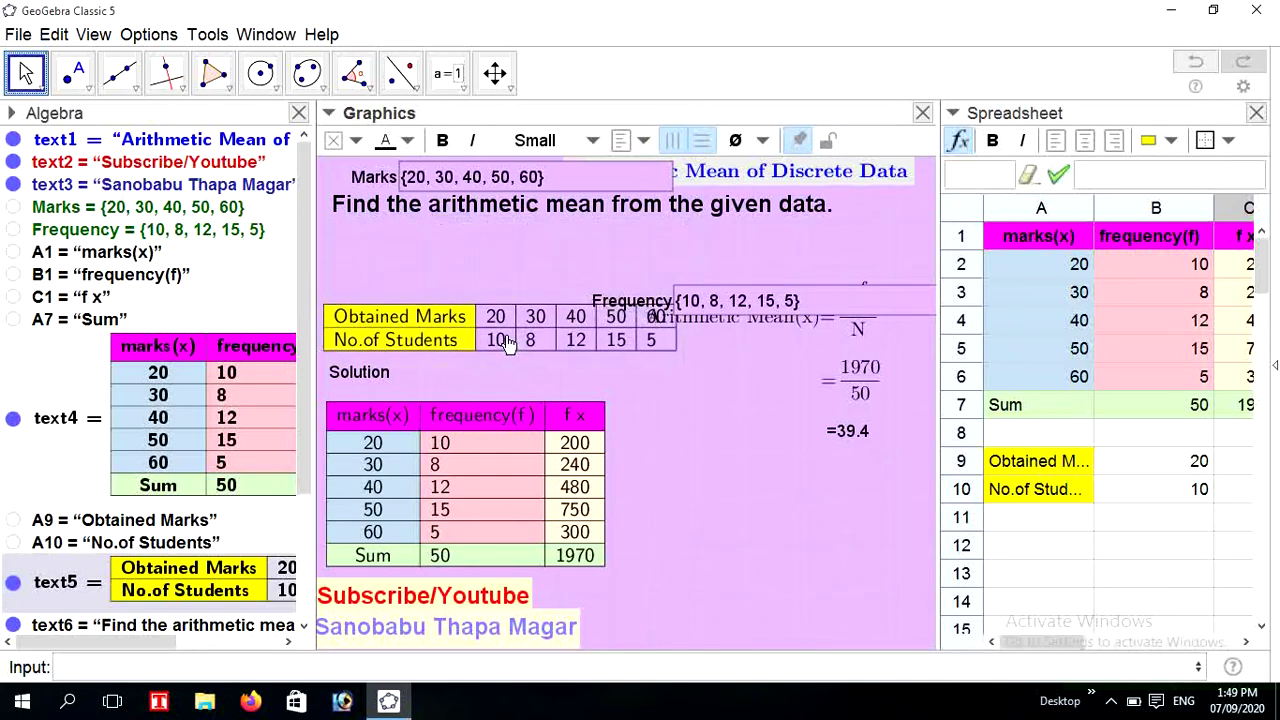
# - Unlock the "Find the arithmetic mean from the given data." text and move it down to just above the Obtained Marks table
pyautogui.click(555, 205)
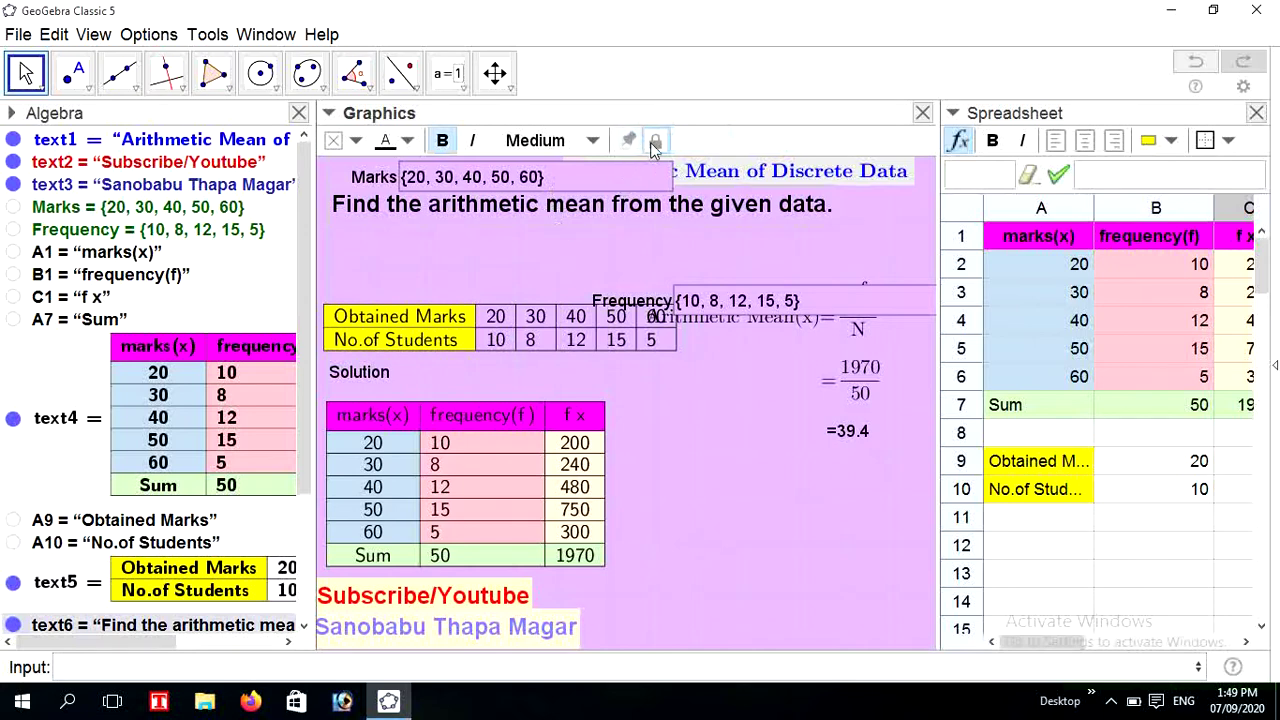
pyautogui.click(655, 140)
pyautogui.moveTo(590, 220); pyautogui.dragTo(585, 283)
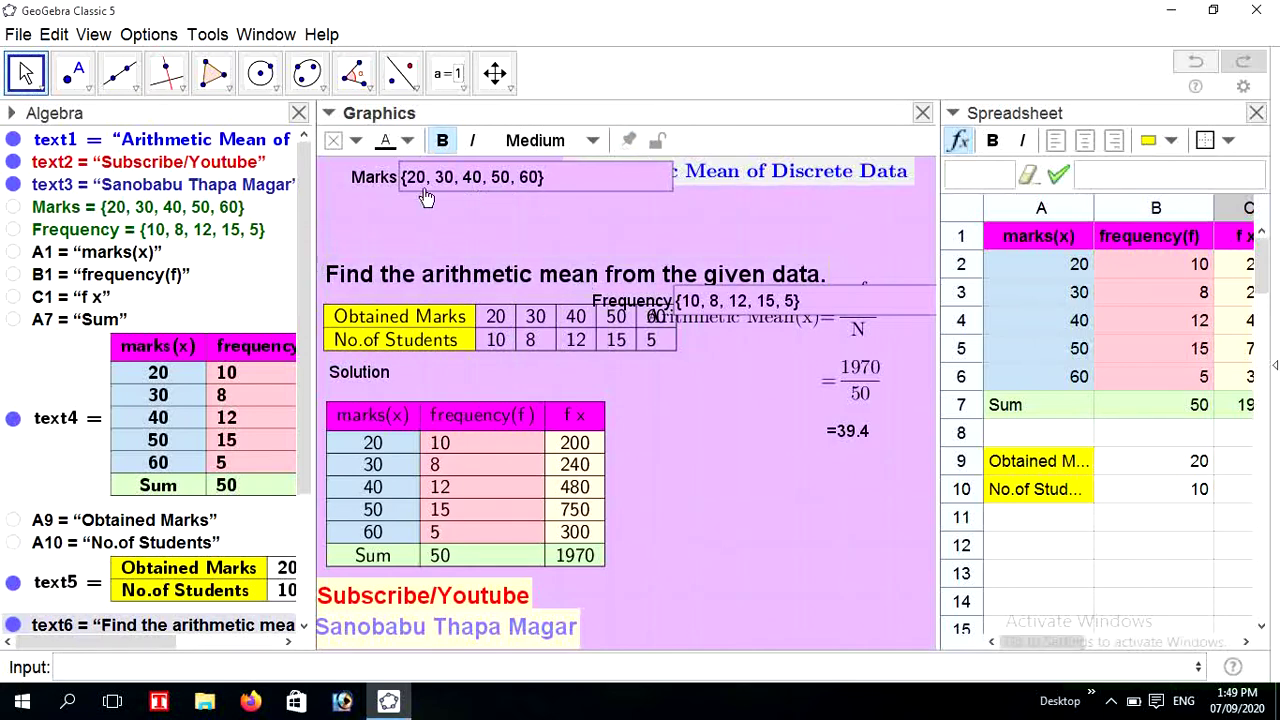
# - Stack the Marks input box and the Frequency input box between the worksheet title and the question text
pyautogui.moveTo(390, 180); pyautogui.dragTo(371, 205)
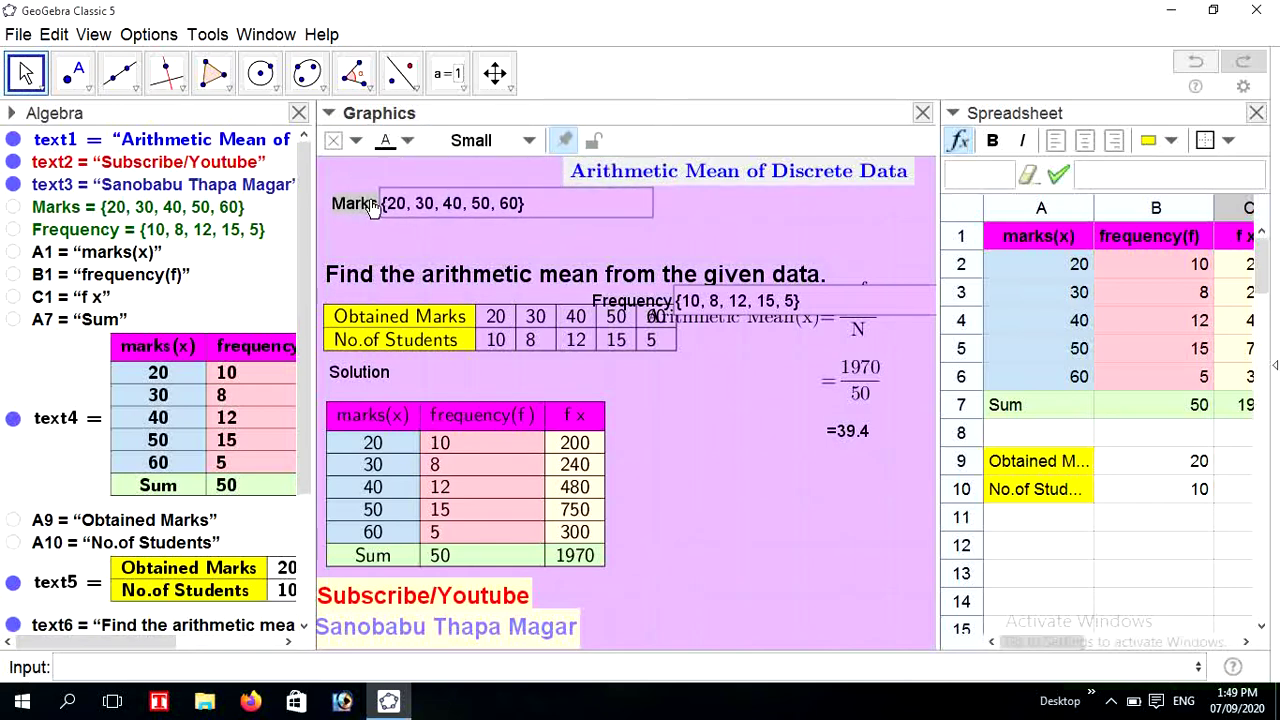
pyautogui.click(549, 246)
pyautogui.click(683, 298)
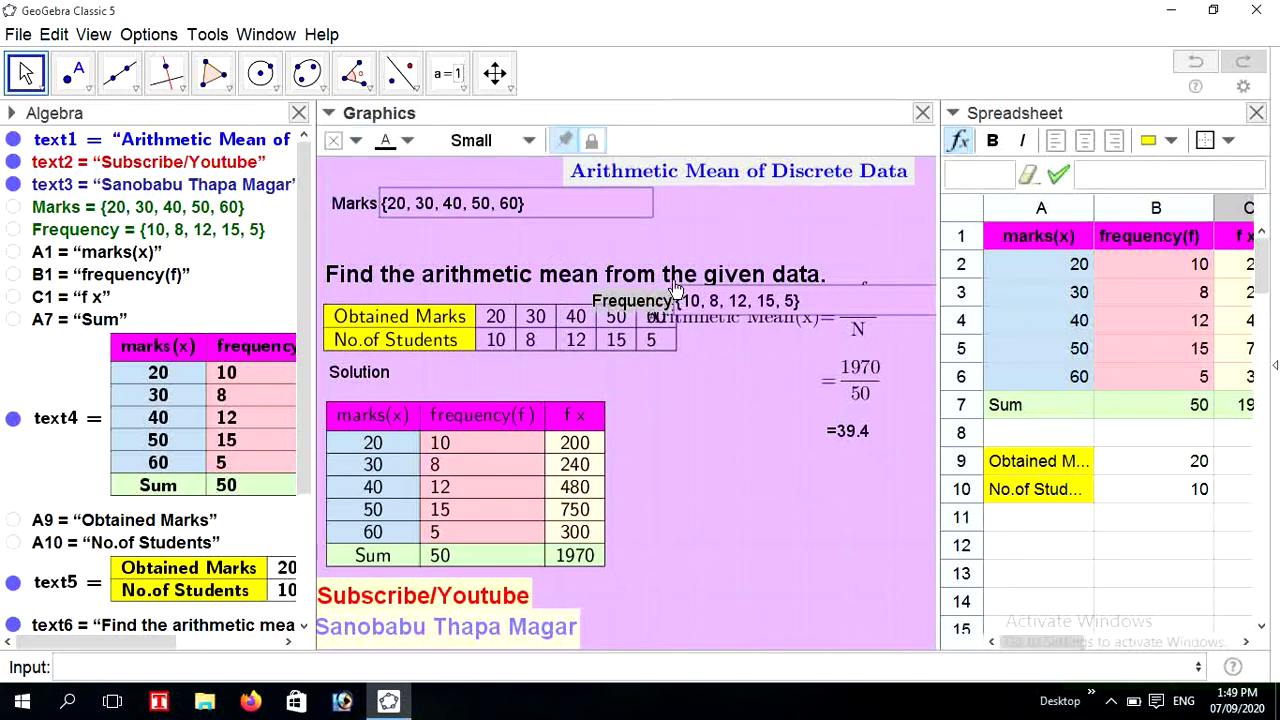
pyautogui.click(652, 262)
pyautogui.moveTo(625, 303); pyautogui.dragTo(393, 243)
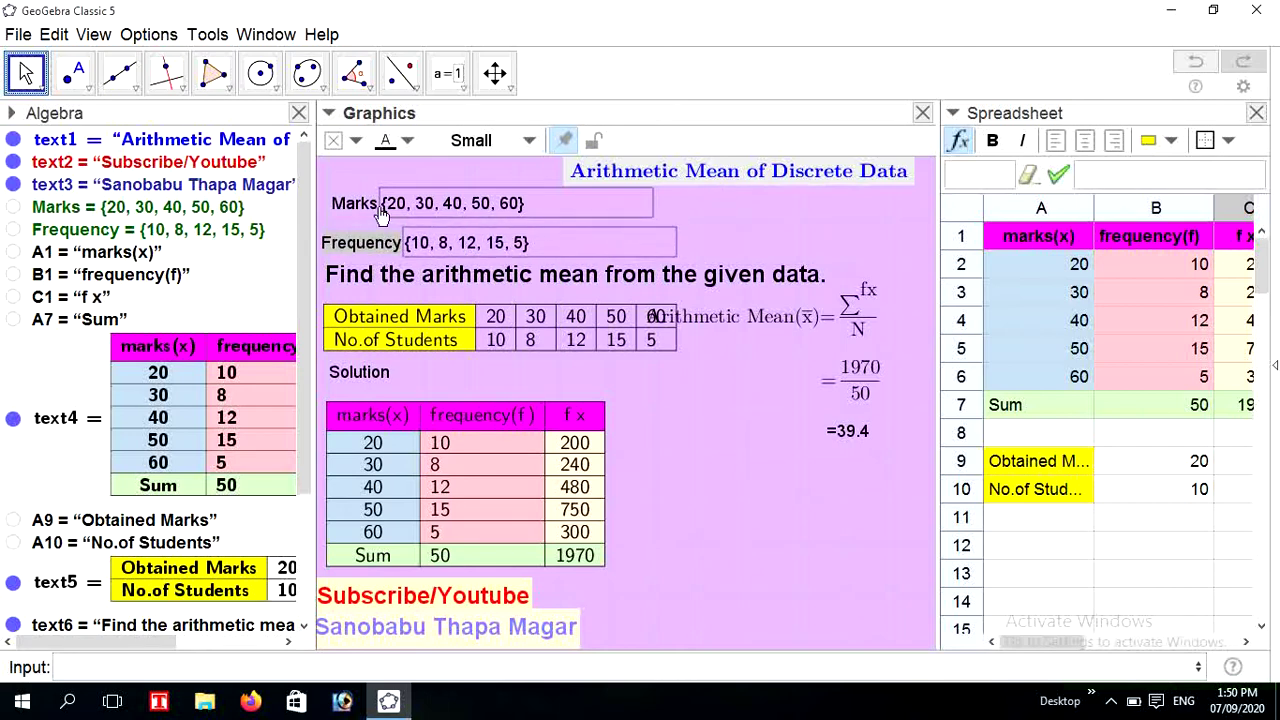
# - Set the text size of the Marks input box to Medium
pyautogui.click(375, 205)
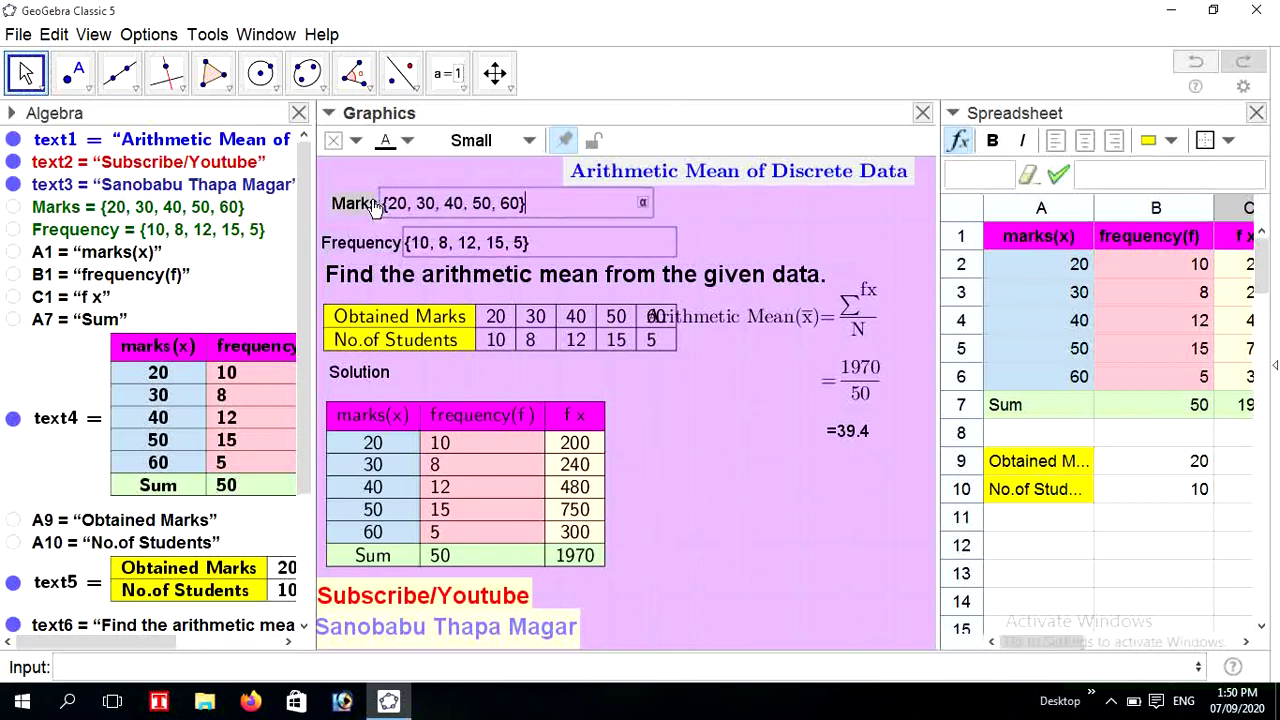
pyautogui.click(529, 140)
pyautogui.click(465, 254)
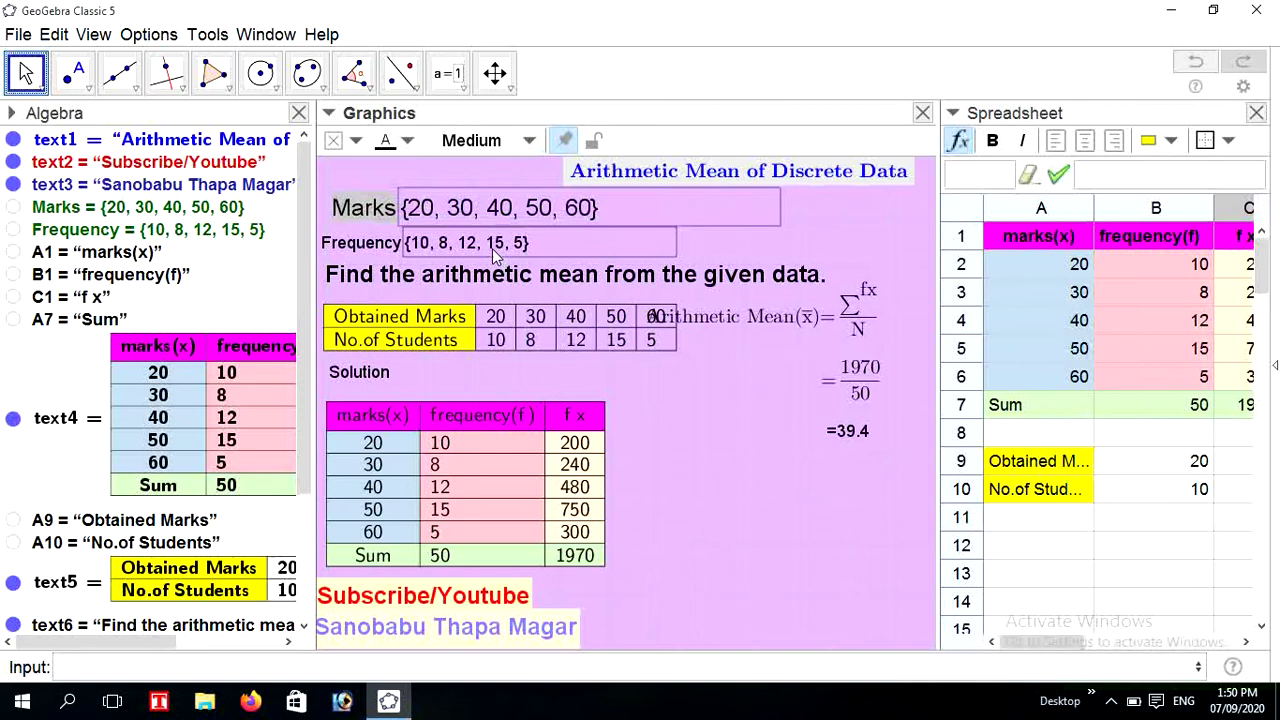
# - Try yellow as the text colour of the Marks input box and set it back to black
pyautogui.click(412, 142)
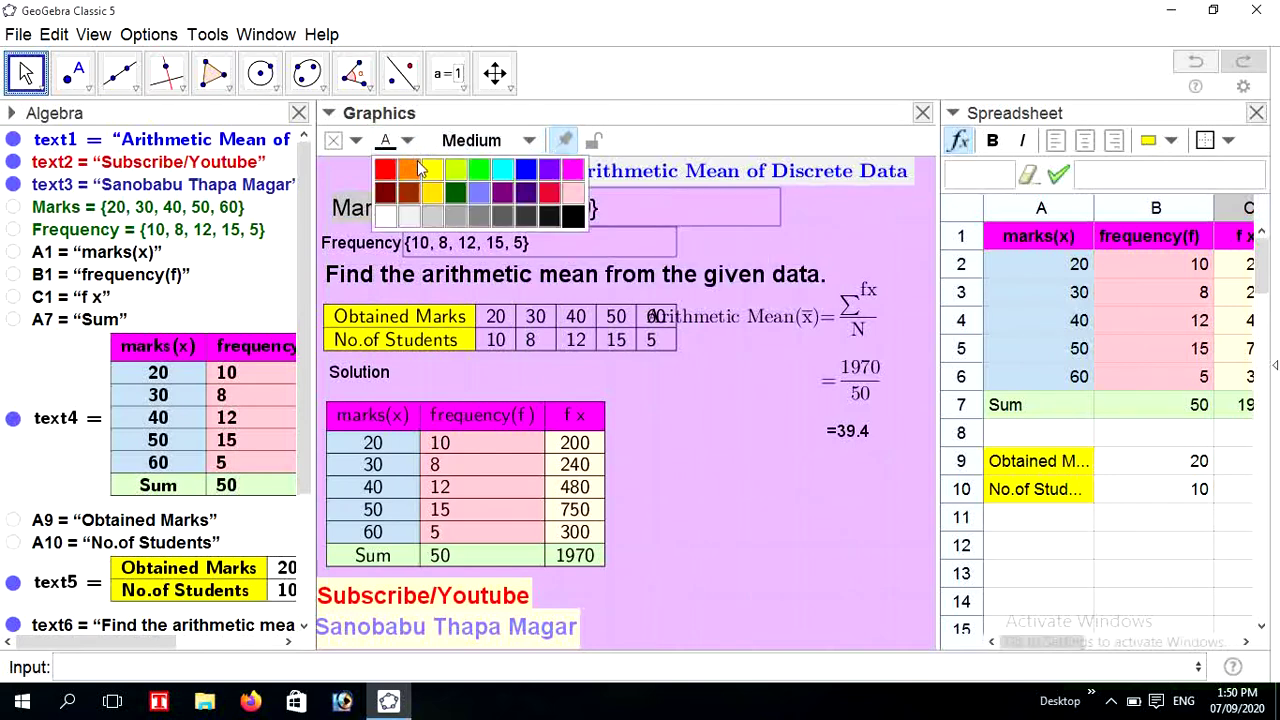
pyautogui.click(432, 170)
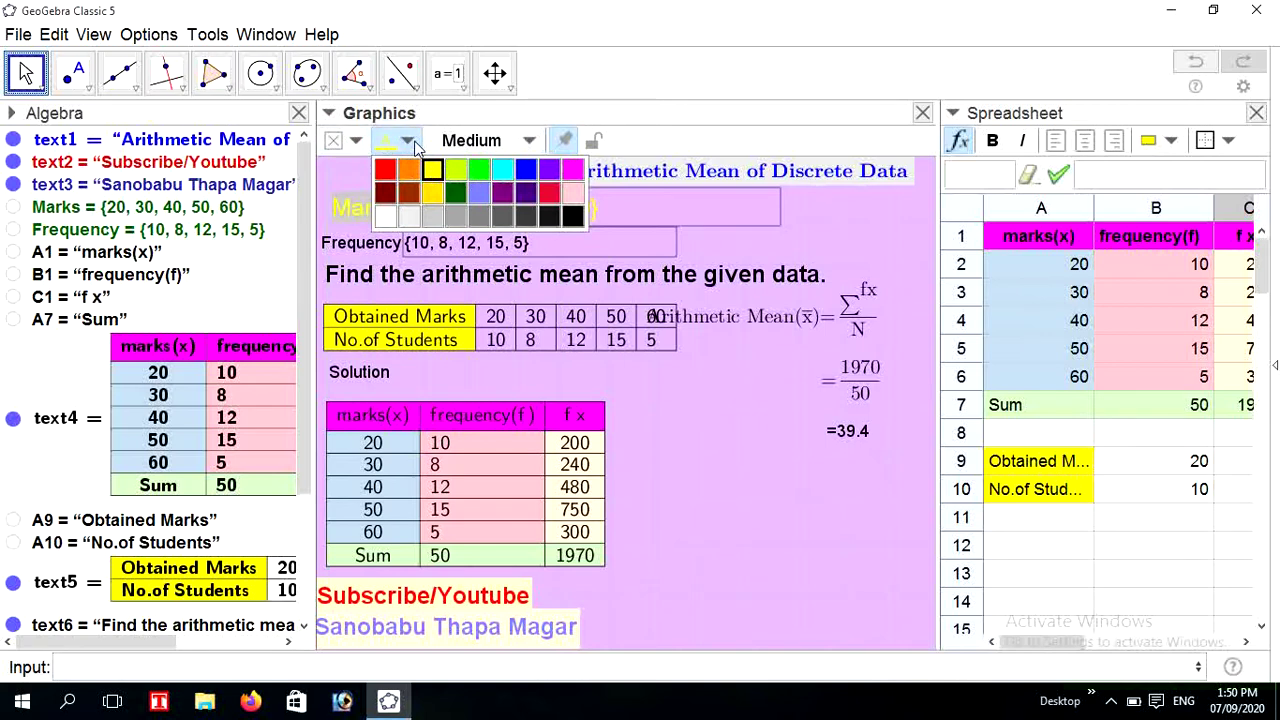
pyautogui.click(418, 143)
pyautogui.click(418, 143)
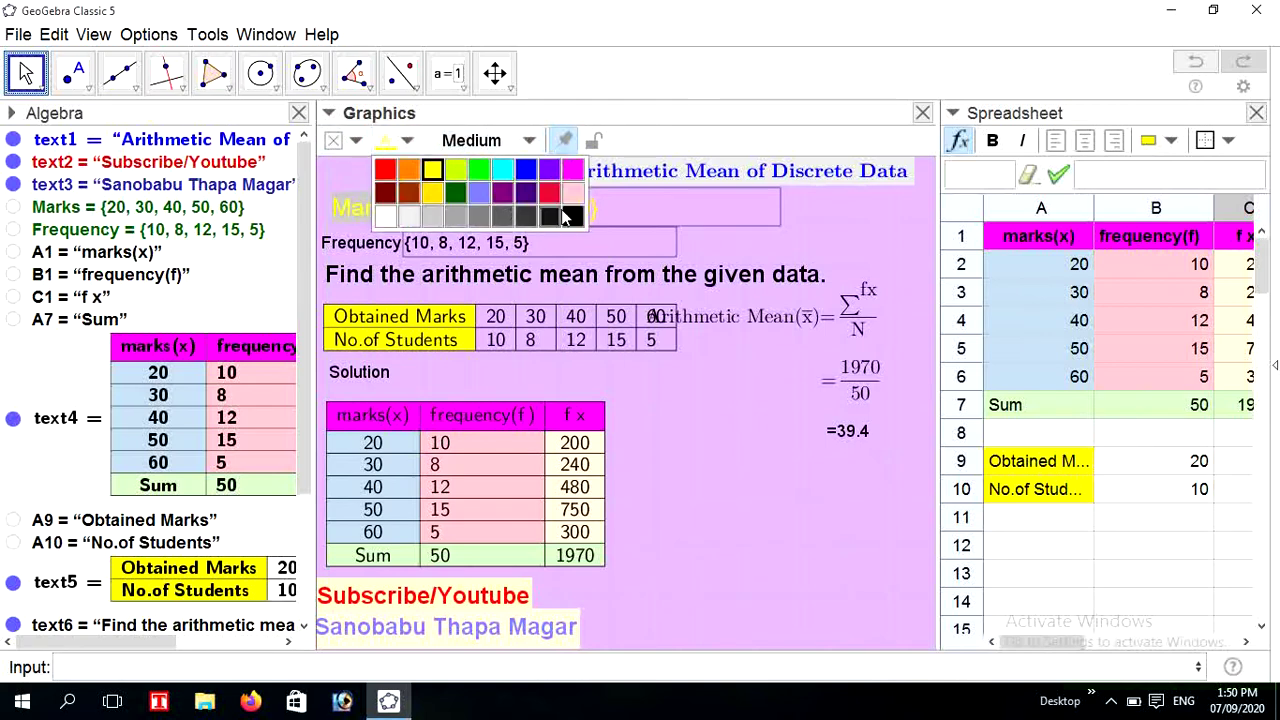
pyautogui.click(566, 218)
# - Set the background colour of the Marks input box to light blue
pyautogui.click(355, 143)
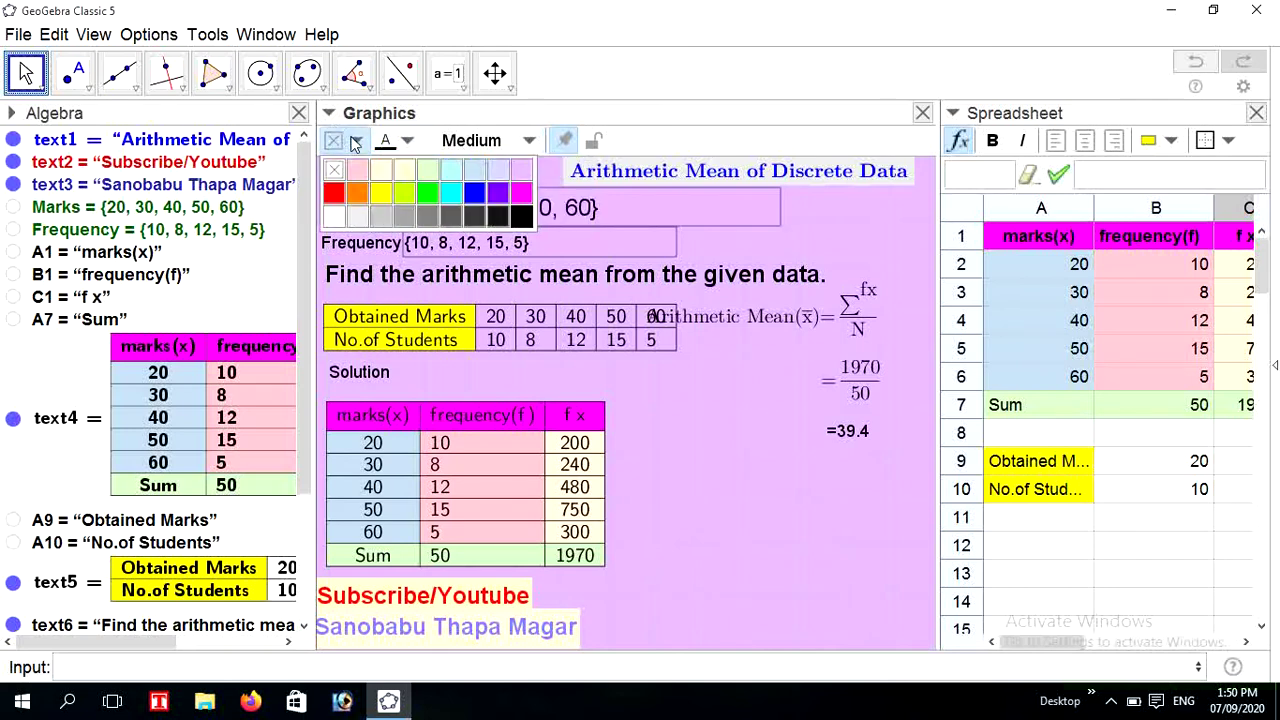
pyautogui.click(449, 174)
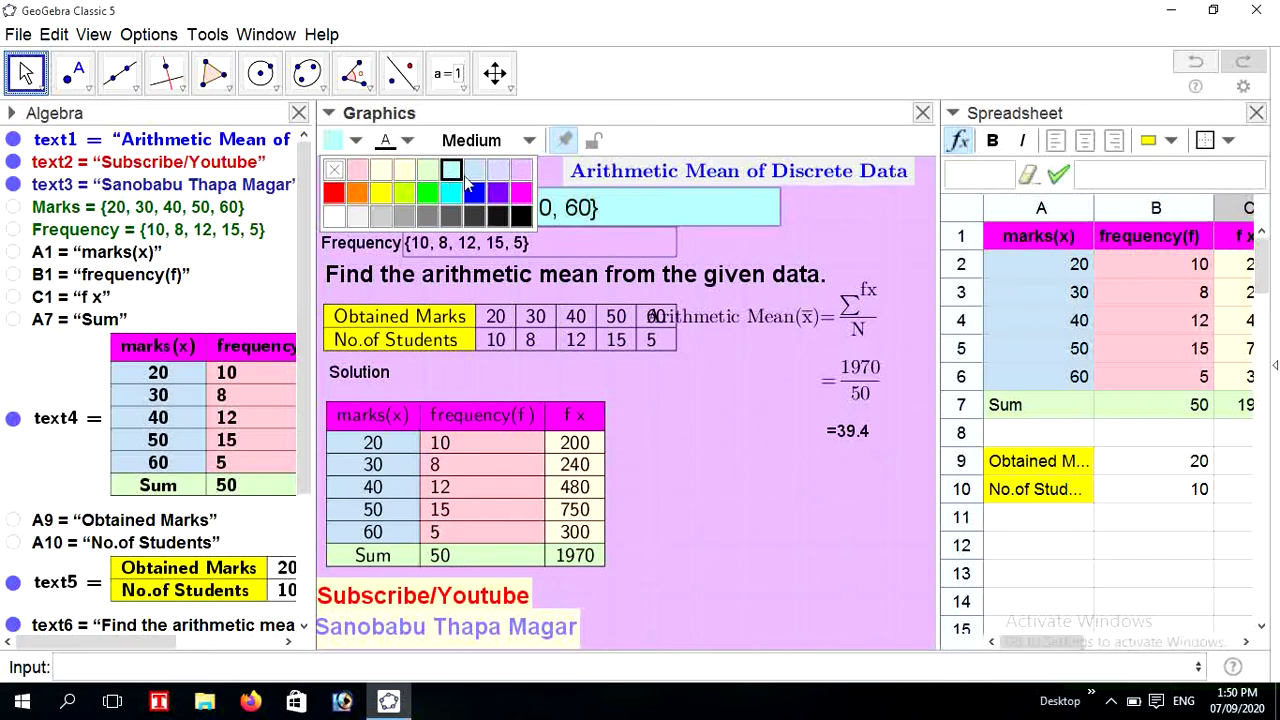
pyautogui.click(474, 170)
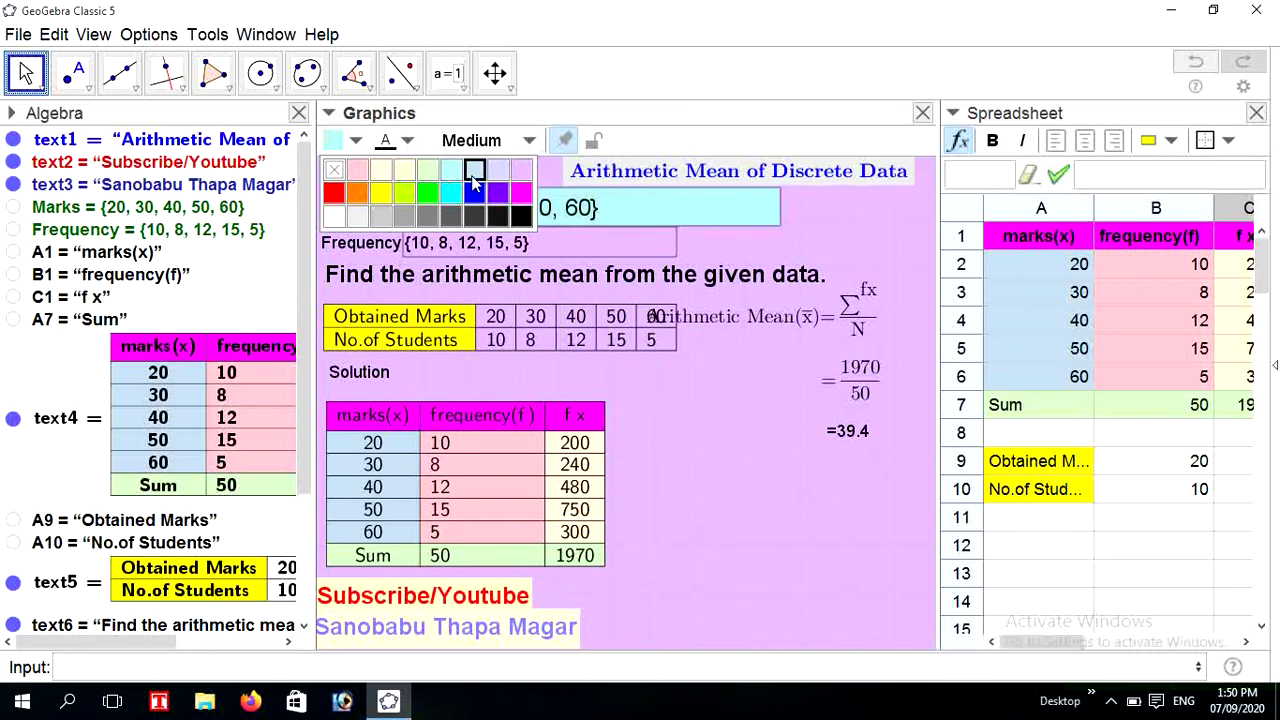
# - Set the background colour of the Frequency input box to light cyan
pyautogui.click(405, 250)
pyautogui.click(357, 145)
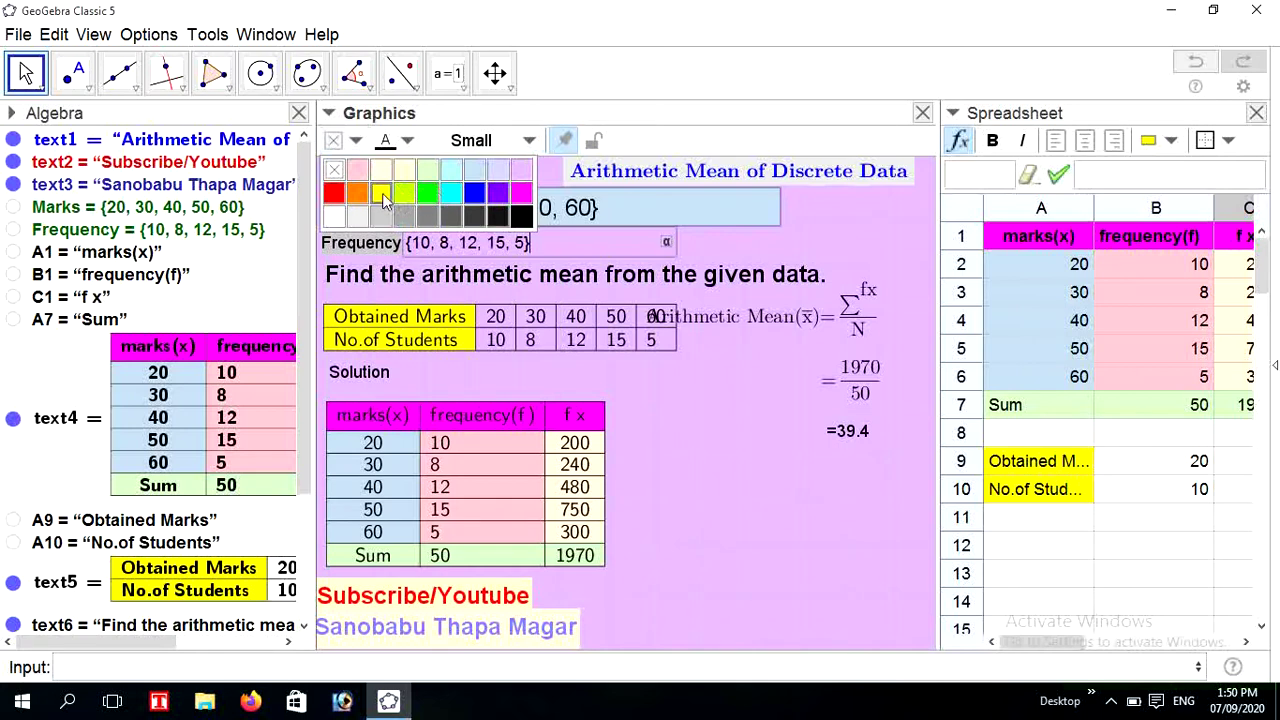
pyautogui.click(452, 174)
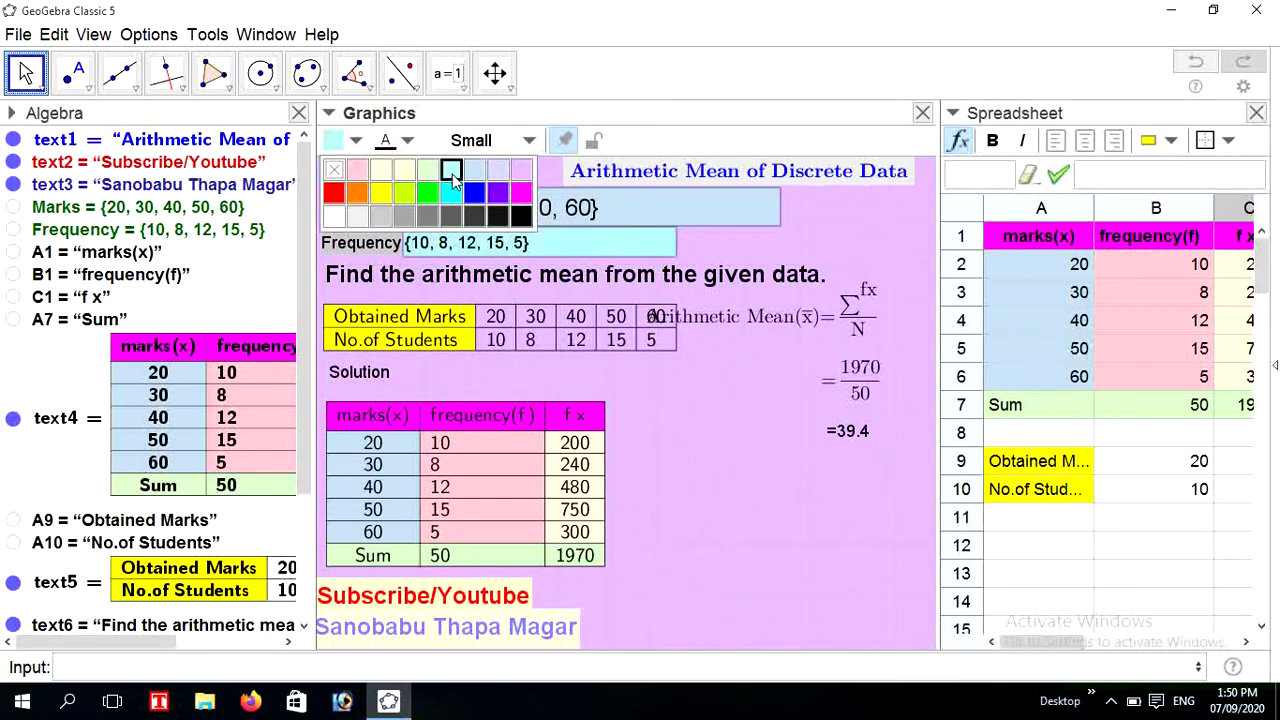
pyautogui.click(795, 247)
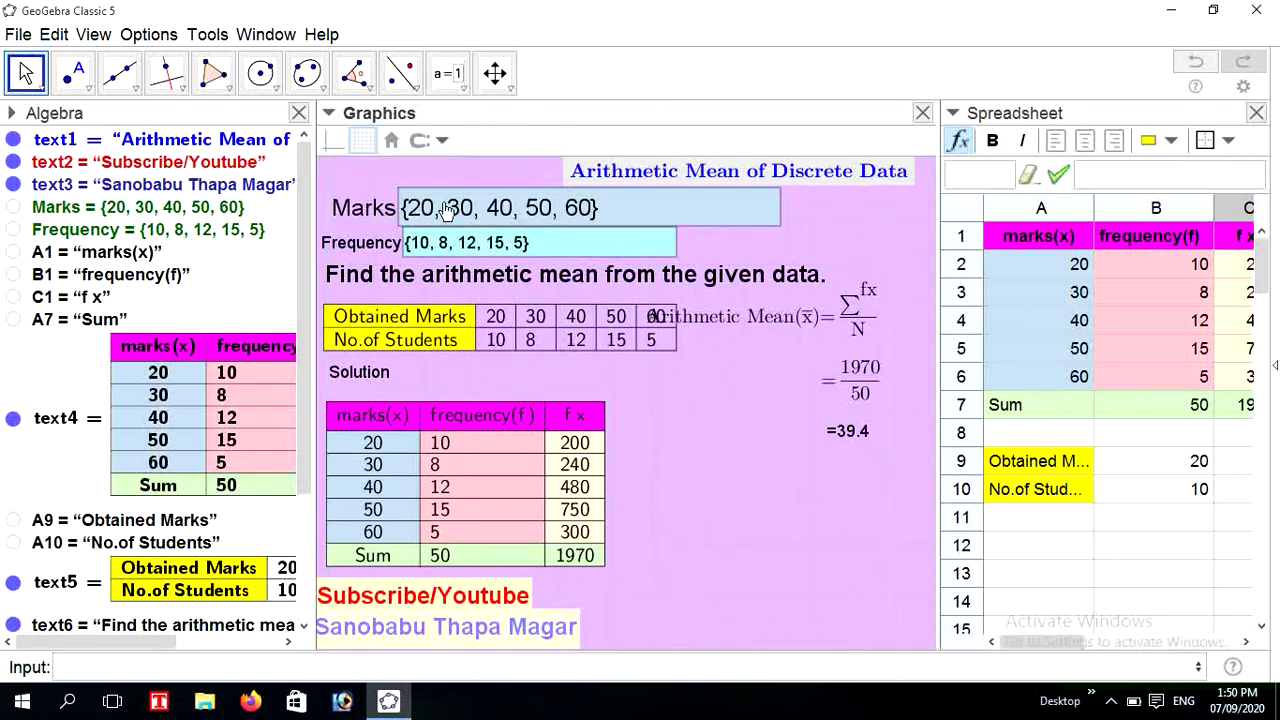
# - Set the text size of the Frequency input box to Medium and shift the question text slightly down to clear it
pyautogui.click(383, 253)
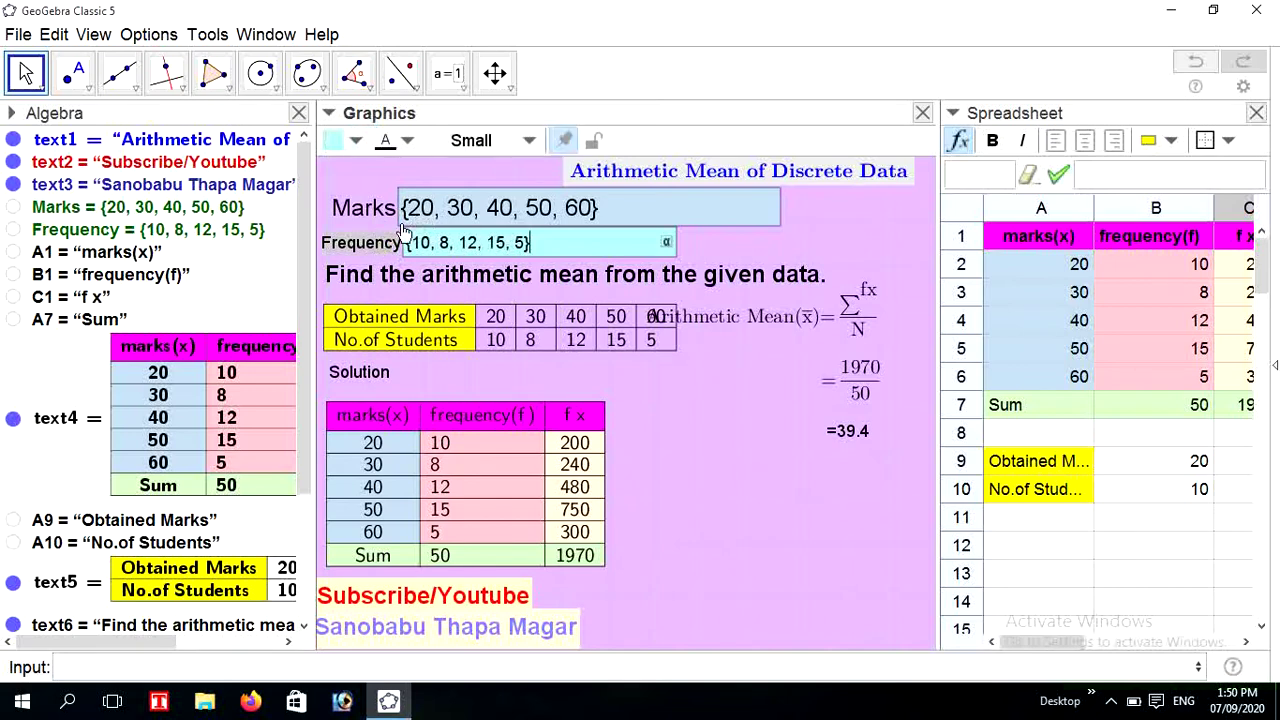
pyautogui.click(533, 142)
pyautogui.click(460, 254)
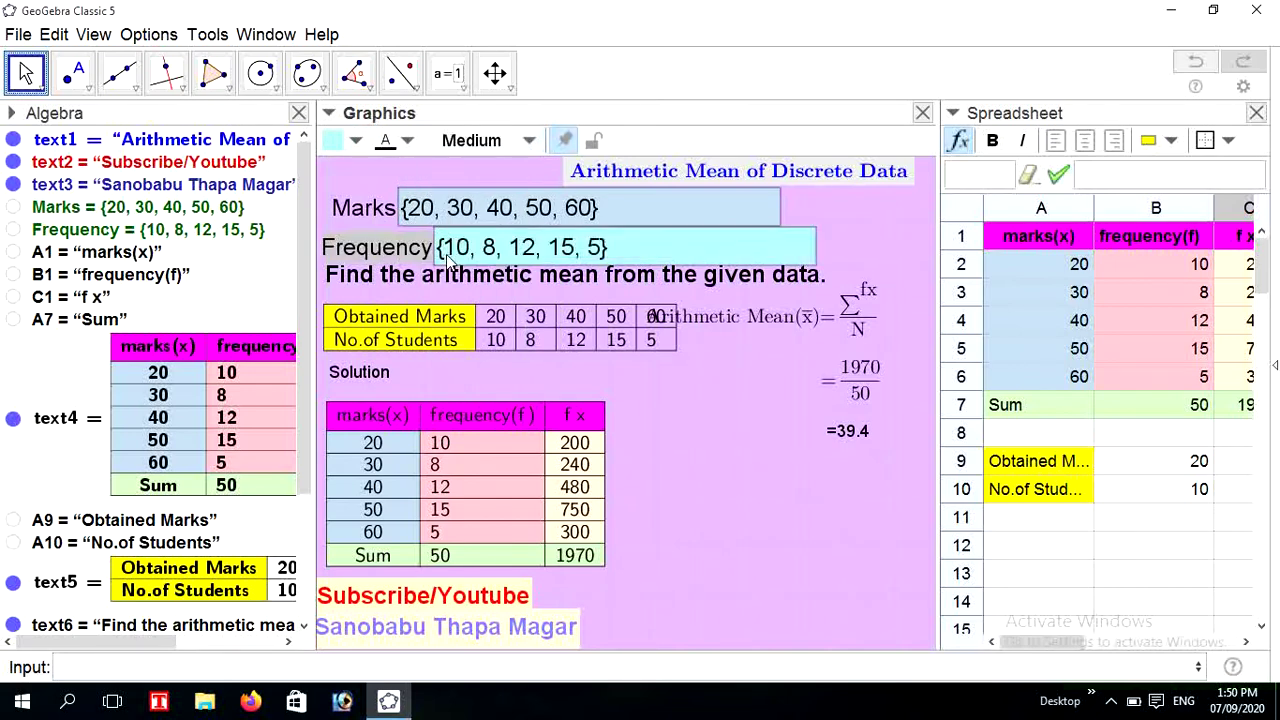
pyautogui.click(804, 457)
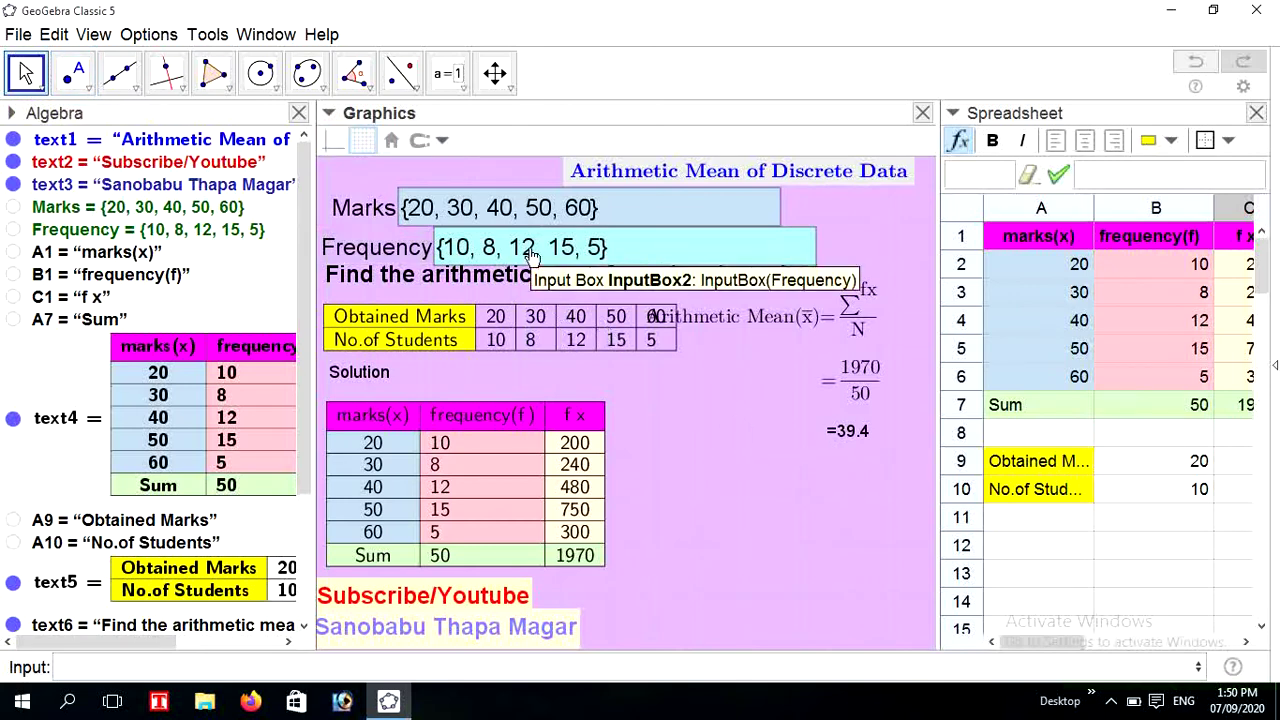
pyautogui.click(495, 286)
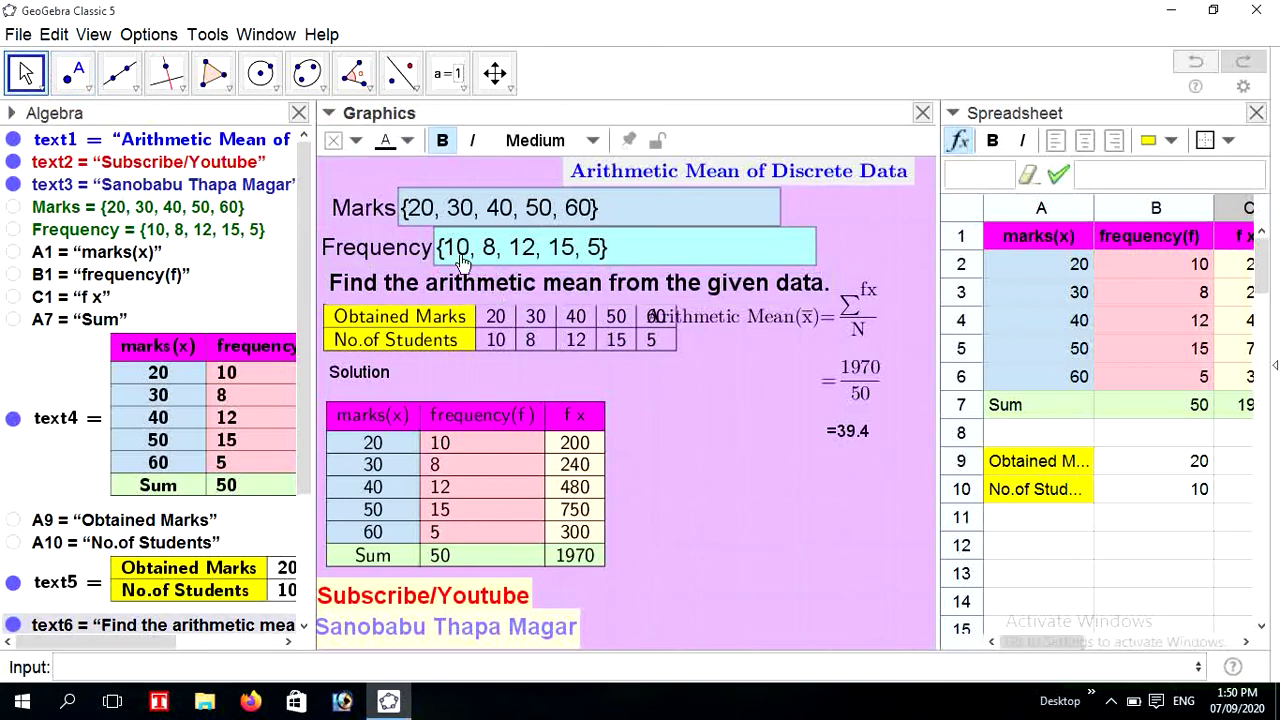
# - Set the Frequency input box's length to 12 and its horizontal alignment to Center in its object properties
pyautogui.rightClick(427, 253)
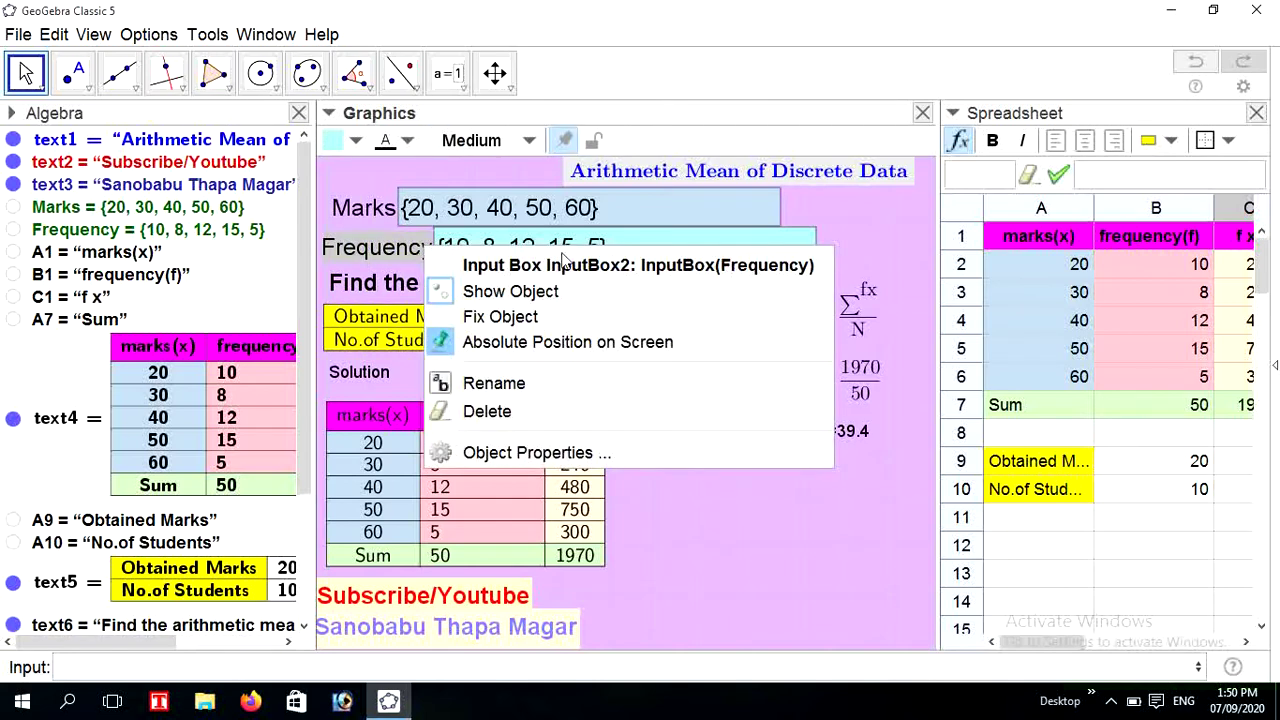
pyautogui.click(566, 454)
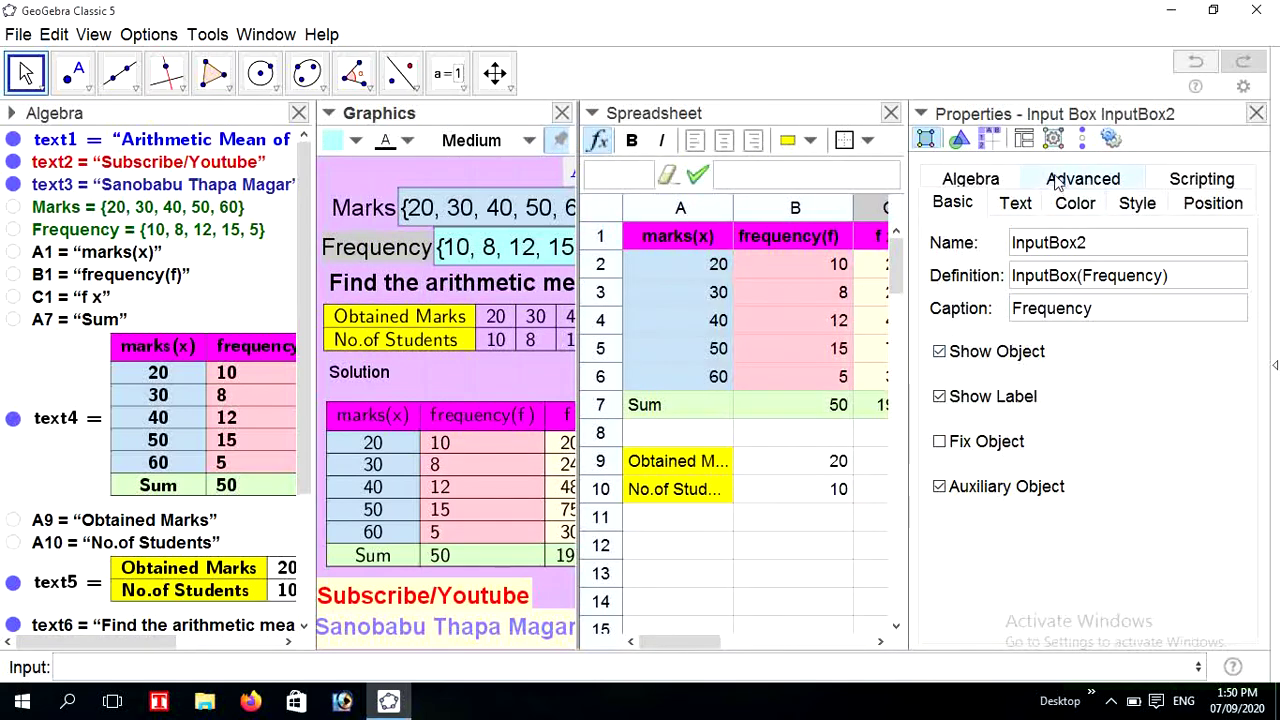
pyautogui.click(1057, 180)
pyautogui.click(1138, 181)
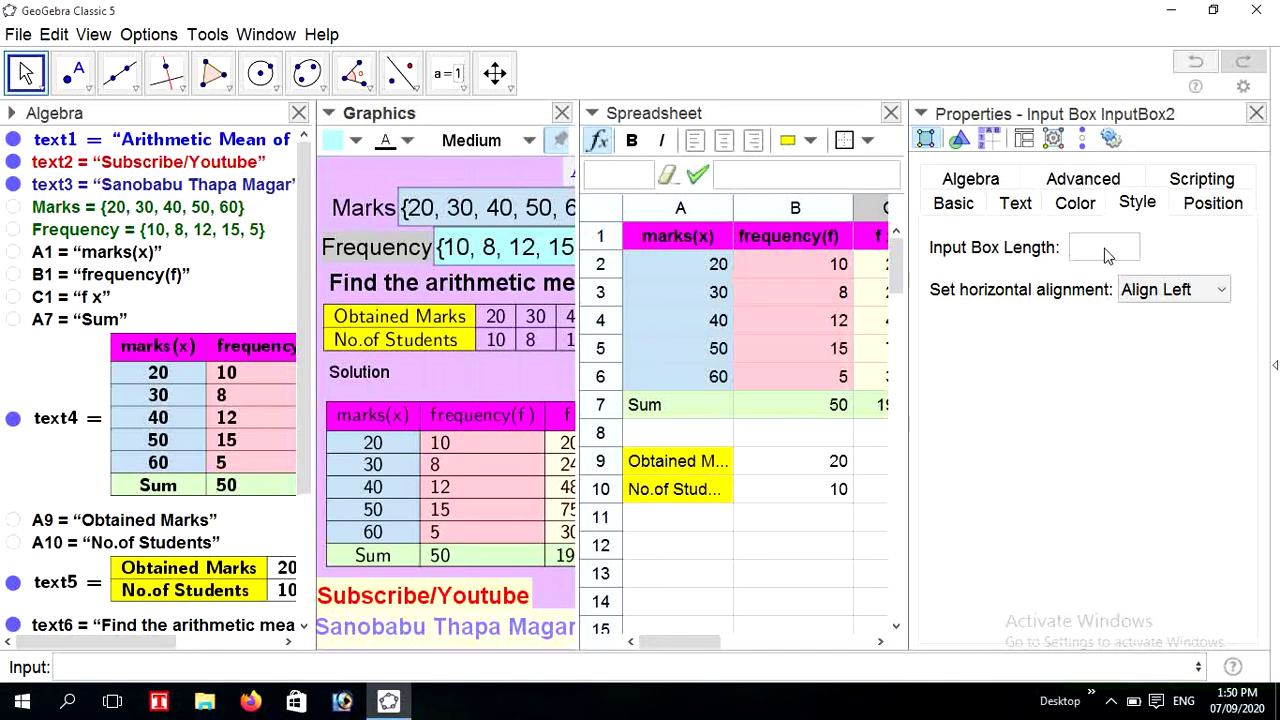
pyautogui.click(1212, 297)
pyautogui.click(1181, 338)
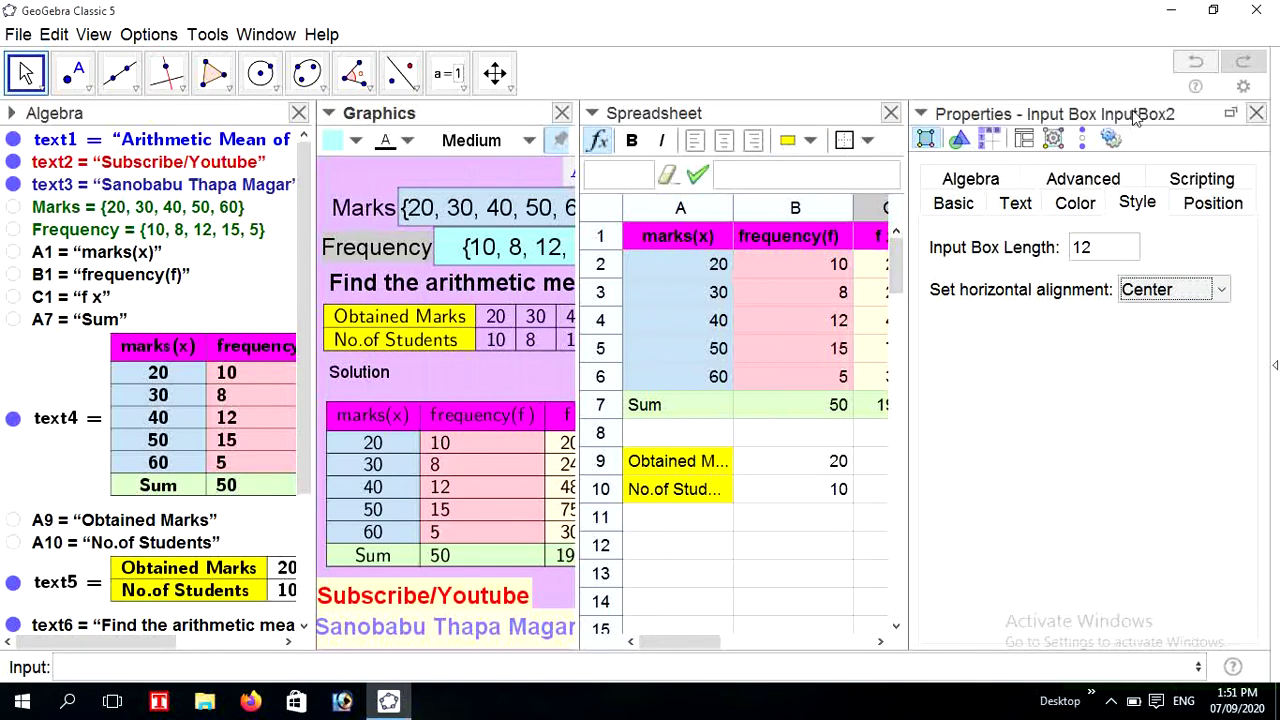
# - Set the Marks input box's length to 12 and its horizontal alignment to Center in its object properties
pyautogui.click(1256, 113)
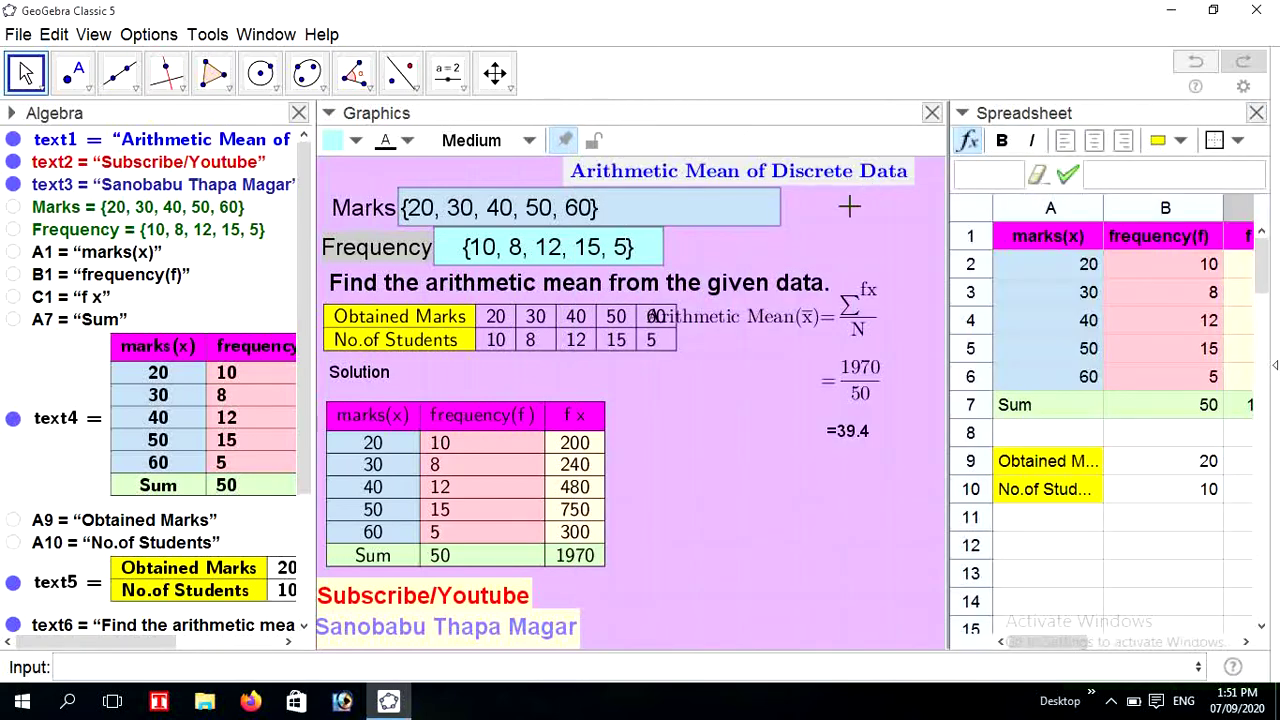
pyautogui.click(643, 217)
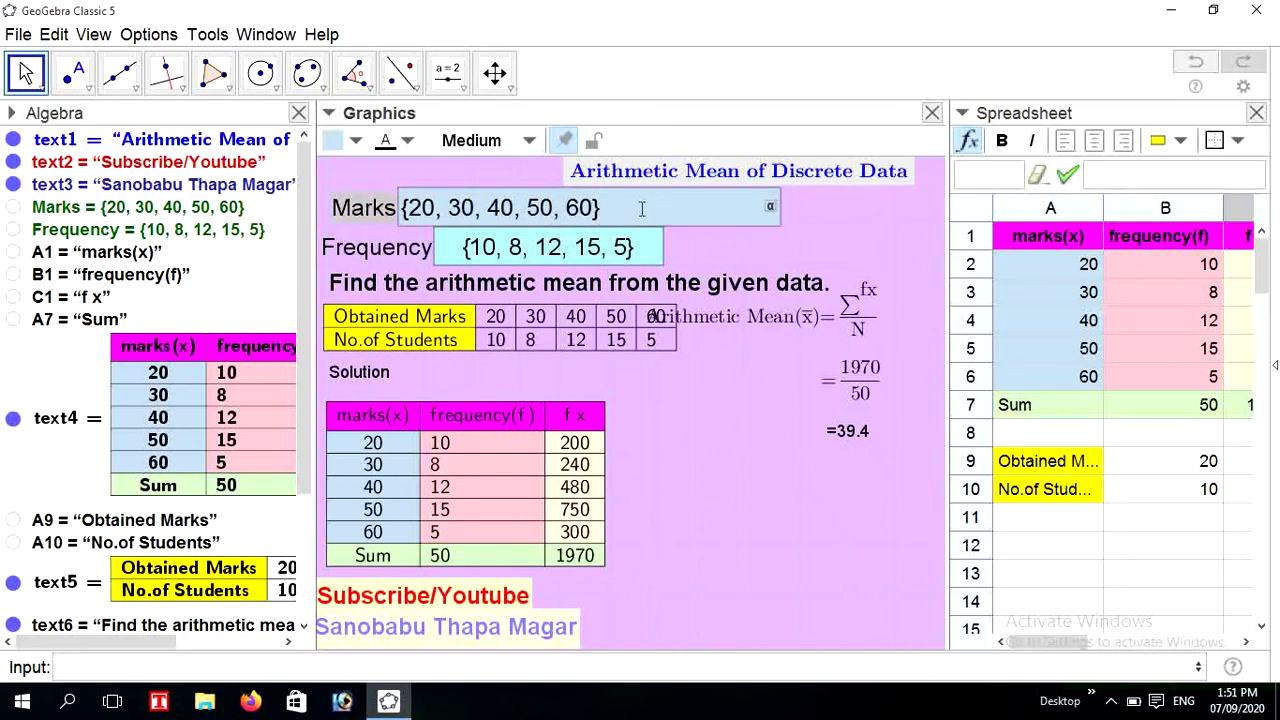
pyautogui.click(781, 217)
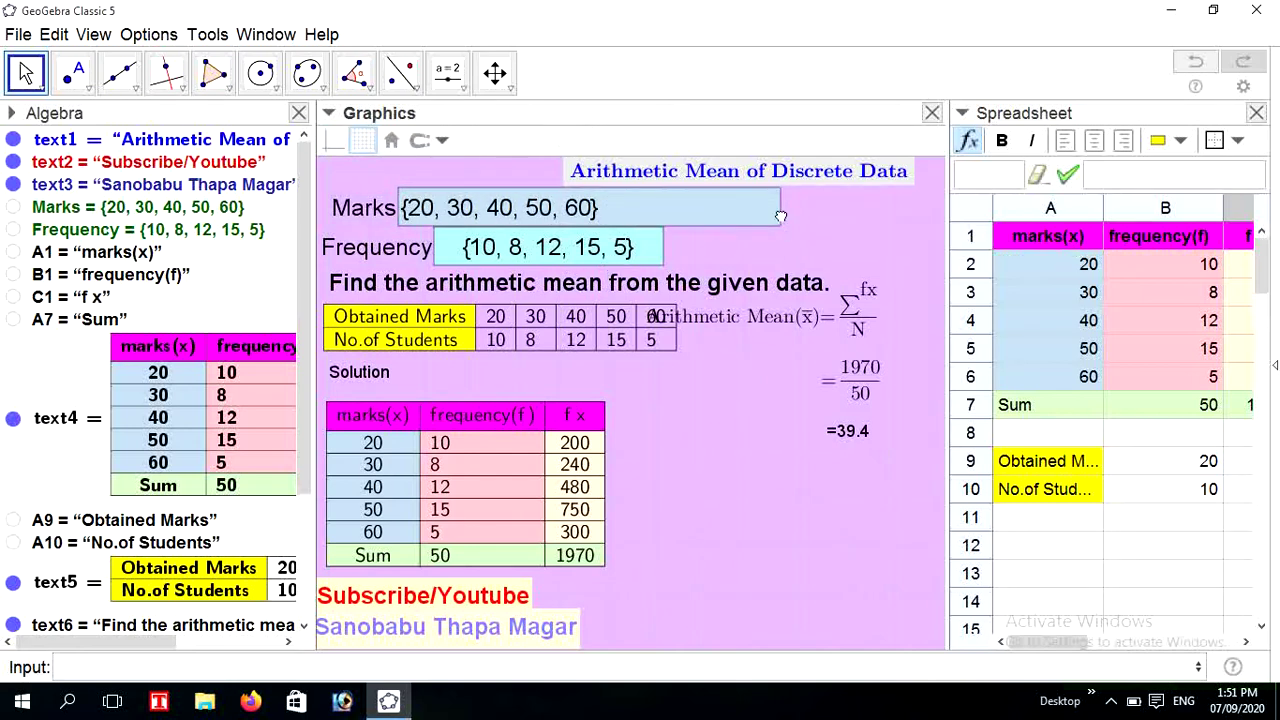
pyautogui.click(368, 208)
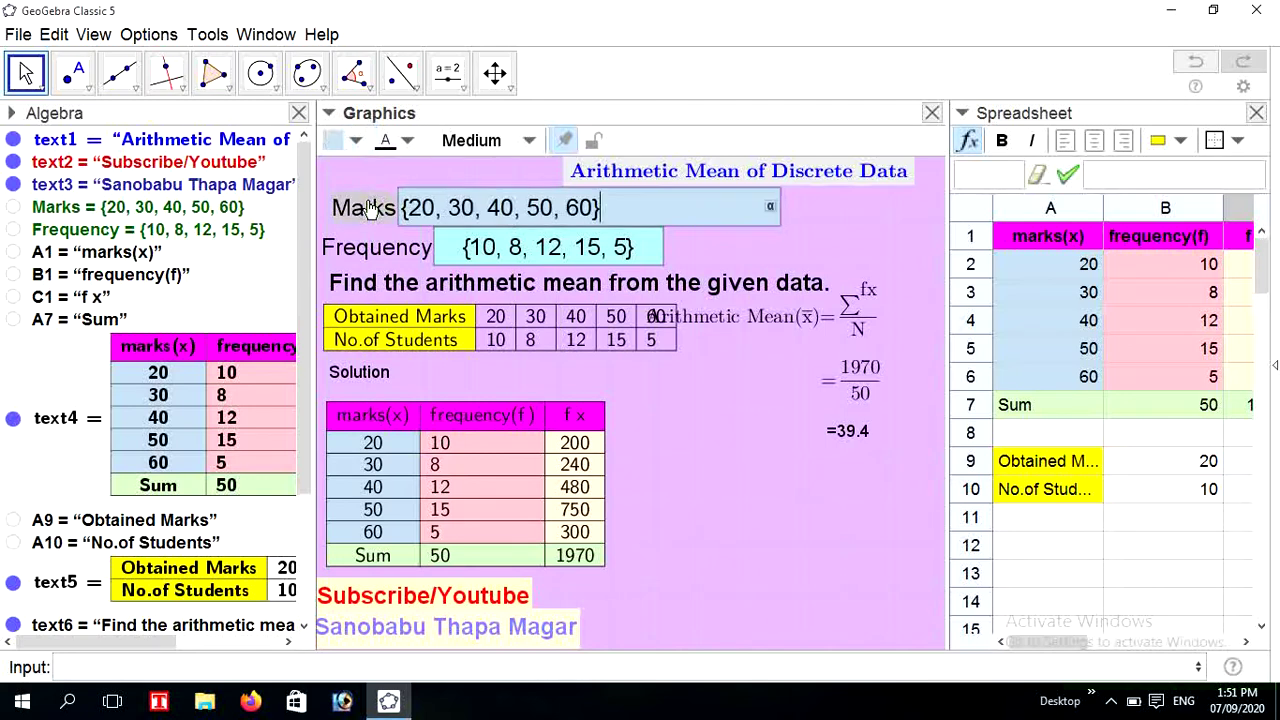
pyautogui.rightClick(368, 208)
pyautogui.click(535, 408)
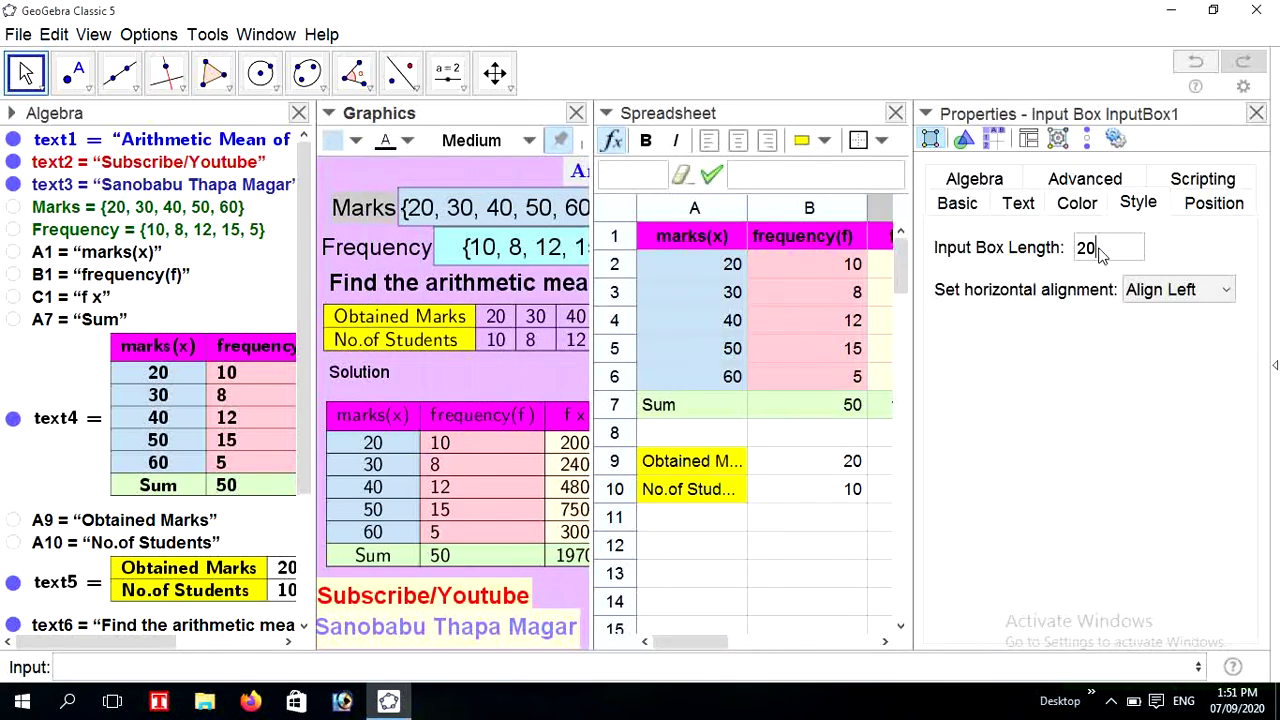
pyautogui.click(1227, 296)
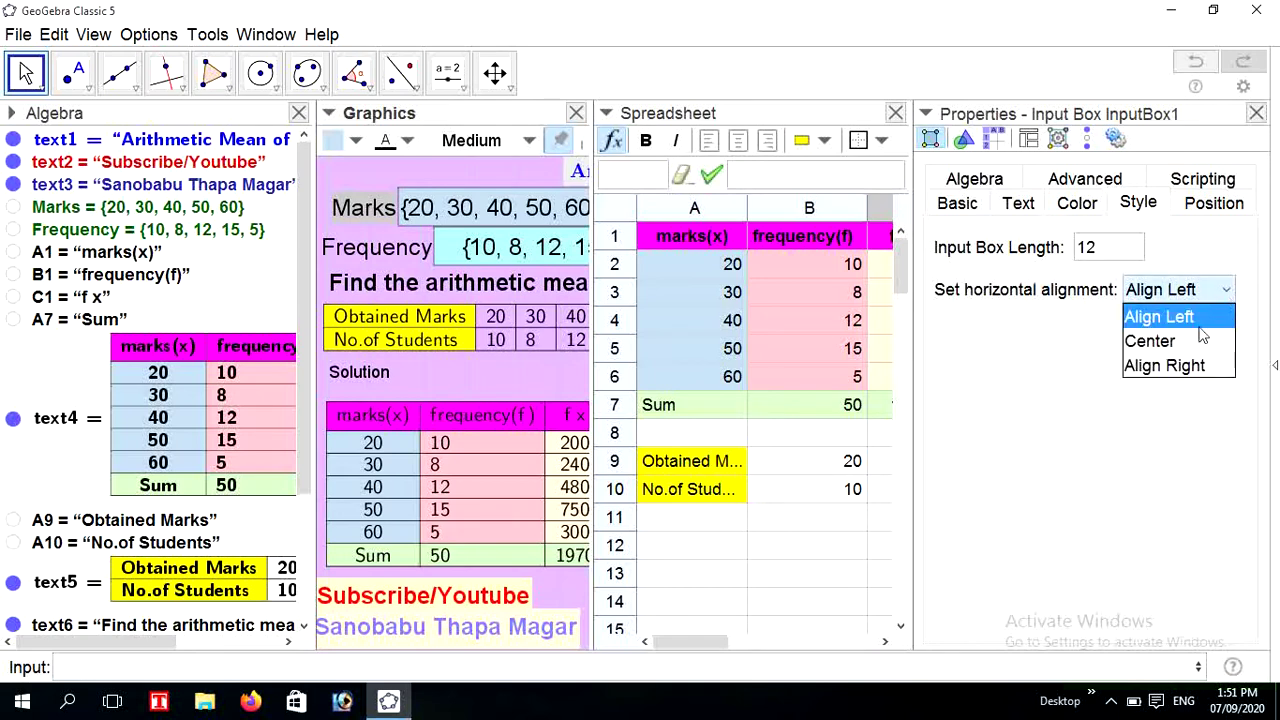
pyautogui.click(1187, 342)
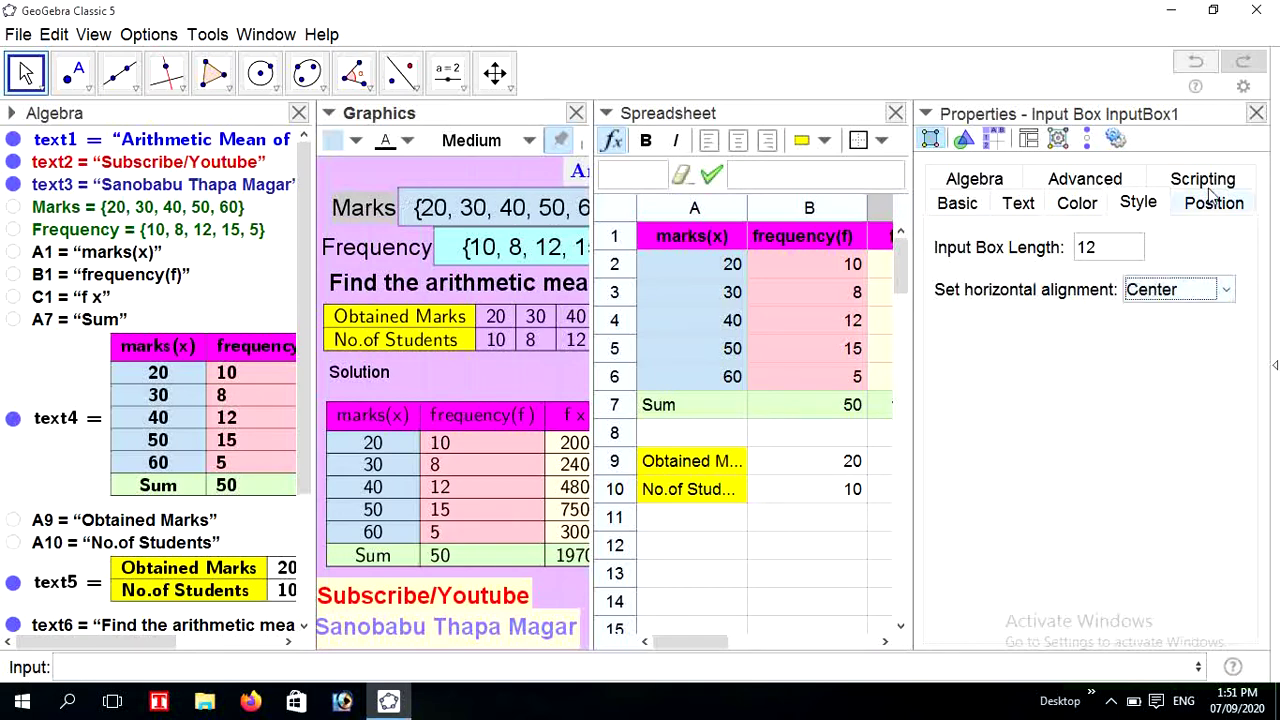
pyautogui.click(1256, 114)
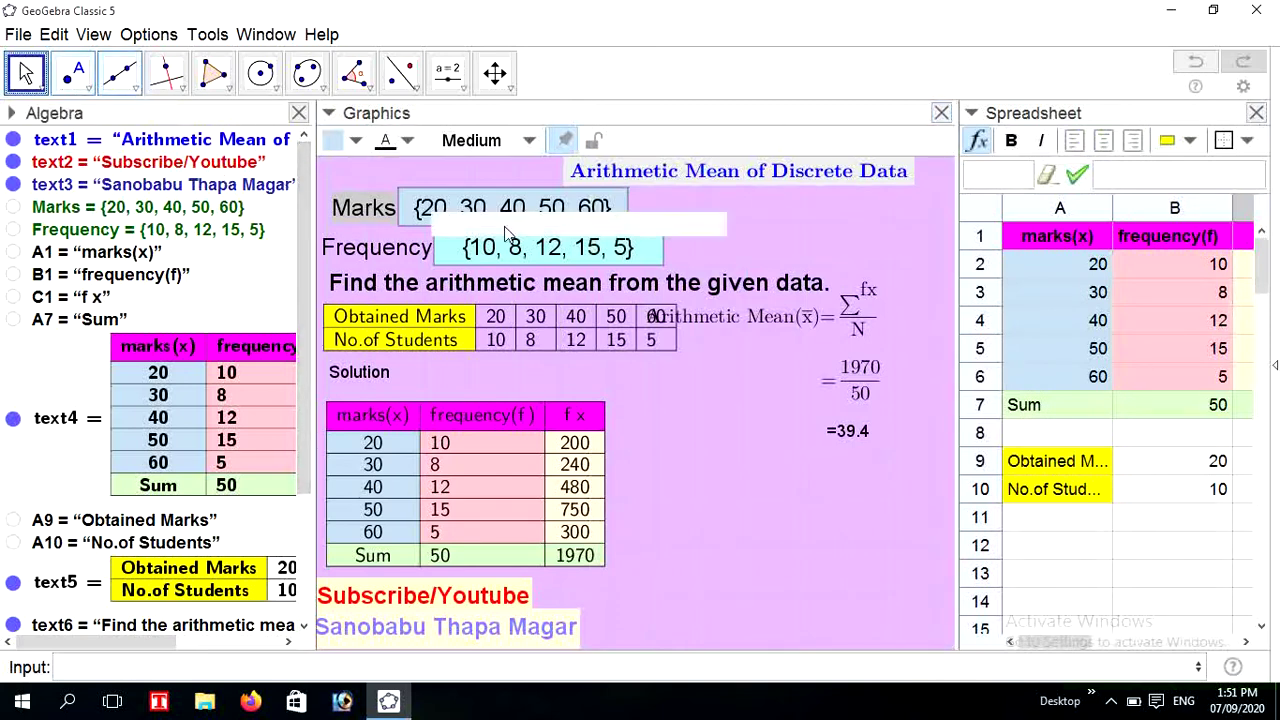
pyautogui.click(694, 434)
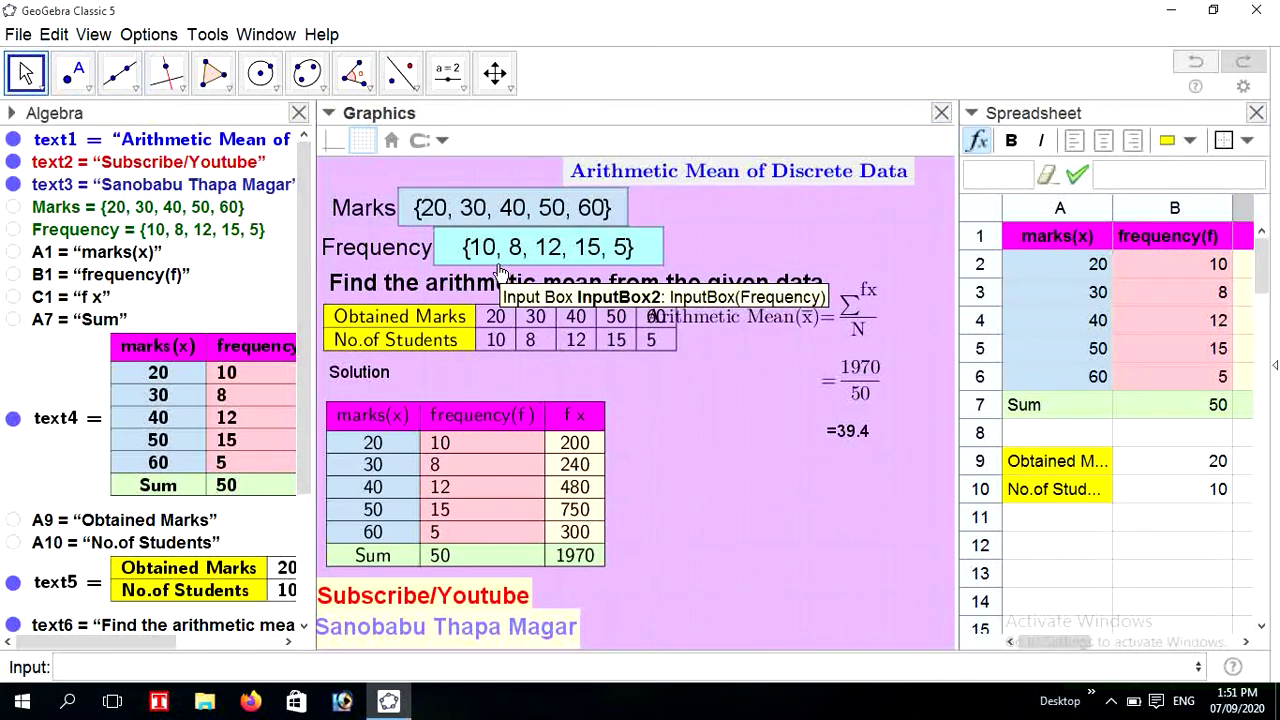
# - Shift the Marks and Frequency input boxes slightly down and to the right to leave more room beneath the title
pyautogui.click(405, 232)
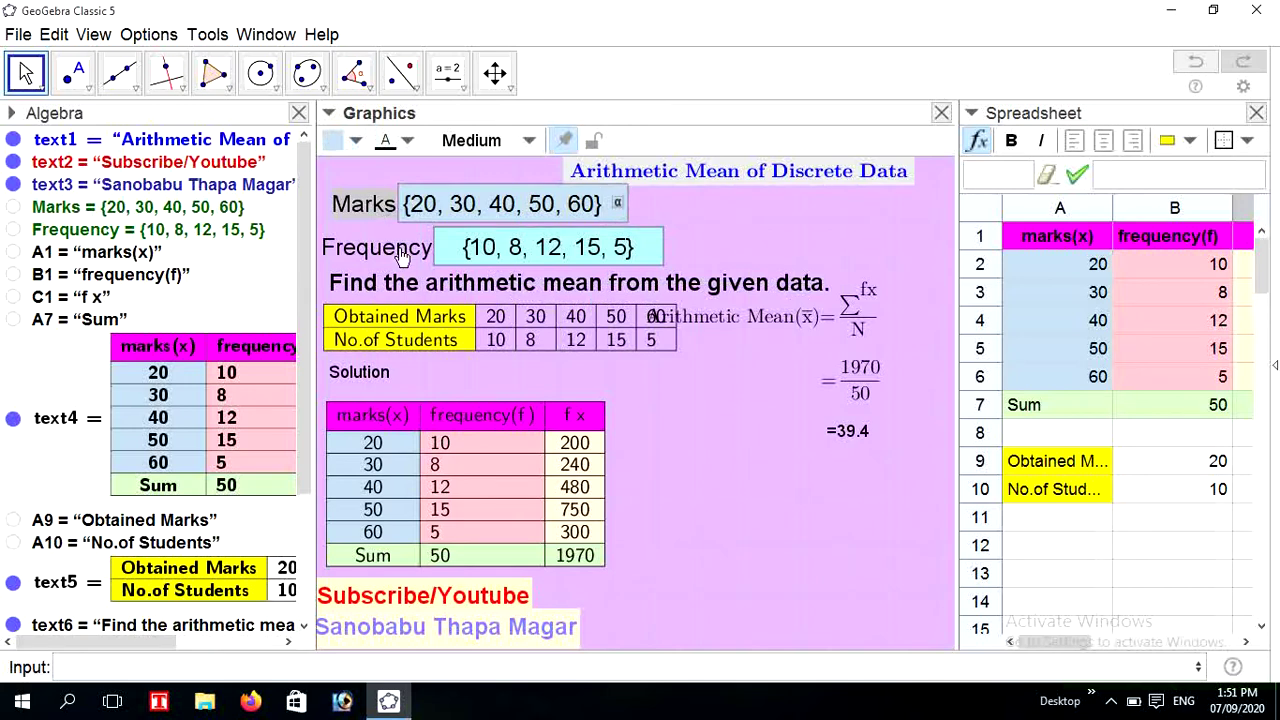
pyautogui.moveTo(404, 235); pyautogui.dragTo(413, 260)
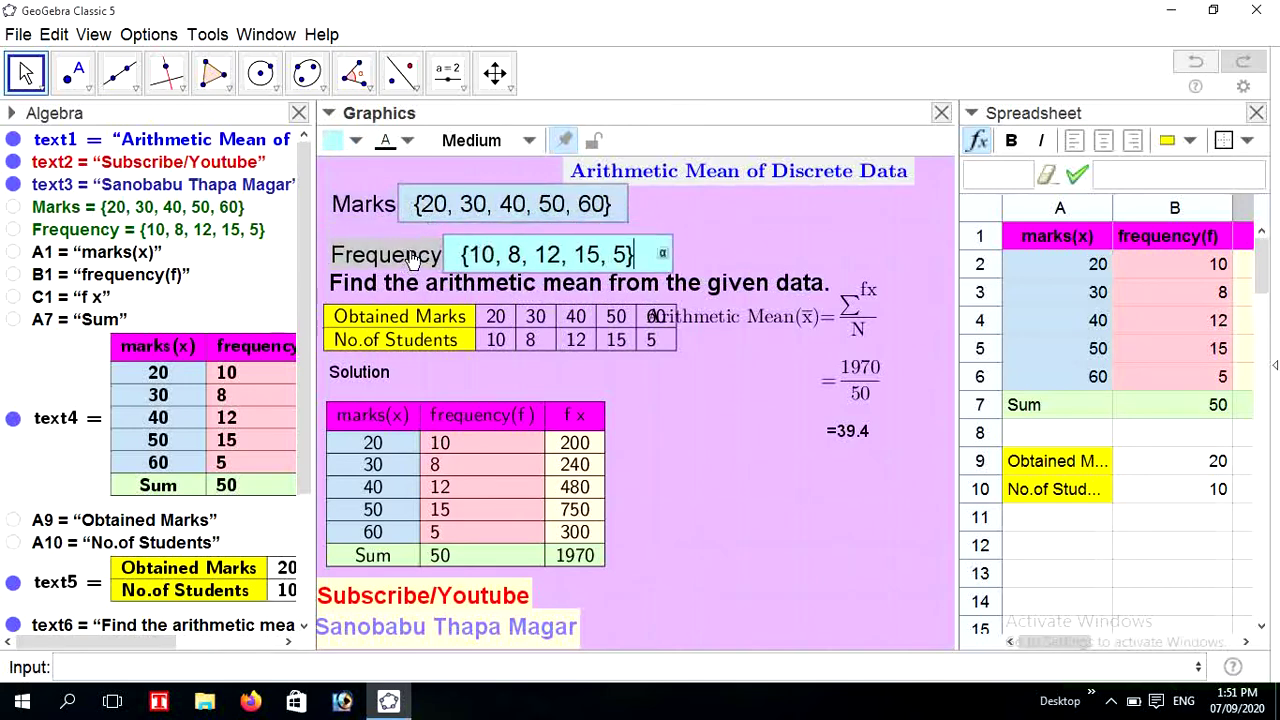
pyautogui.moveTo(394, 212); pyautogui.dragTo(400, 224)
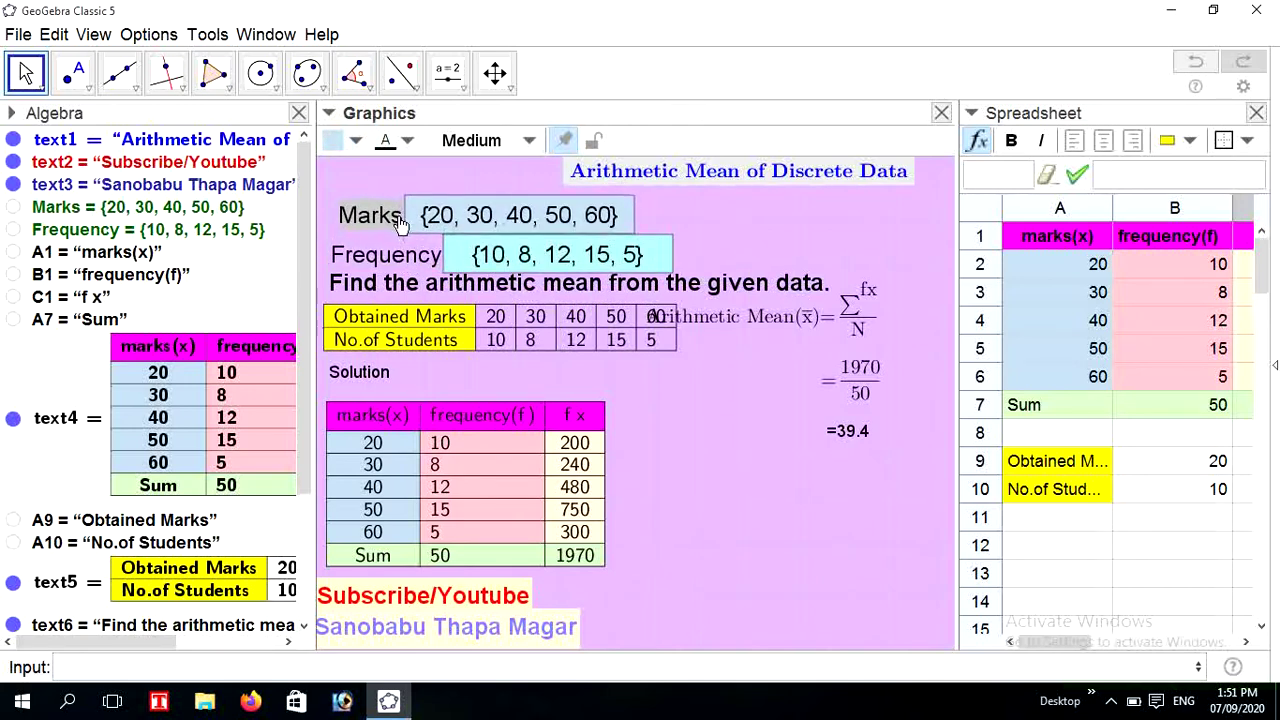
# - Set the title "Arithmetic Mean of Discrete Data" to Medium size, centre it above the input boxes and lock it there
pyautogui.click(607, 178)
pyautogui.click(656, 142)
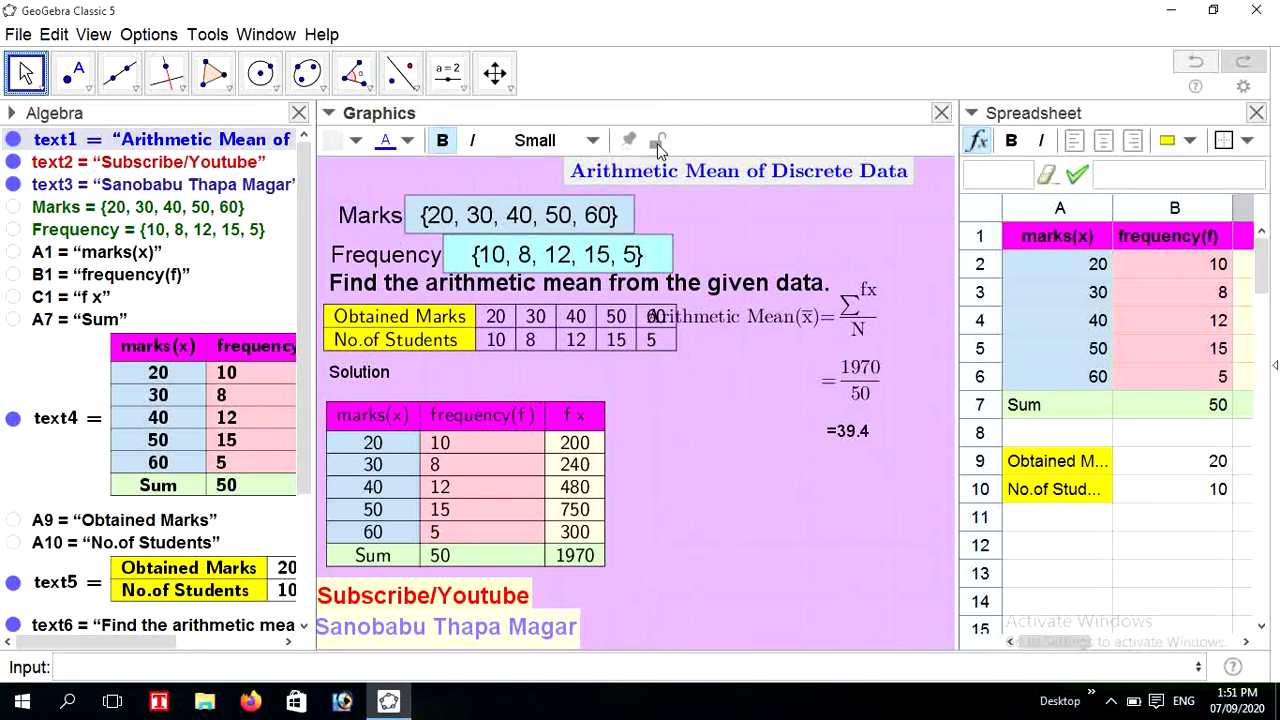
pyautogui.moveTo(670, 175); pyautogui.dragTo(573, 178)
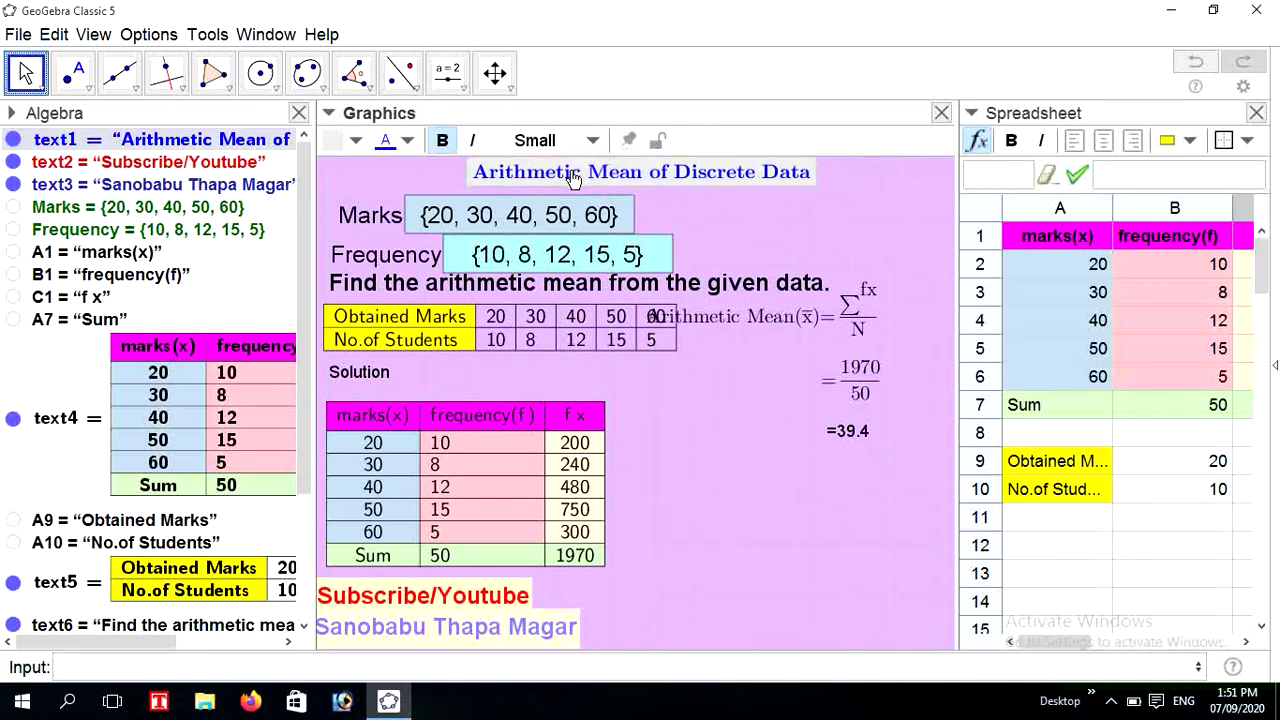
pyautogui.click(594, 142)
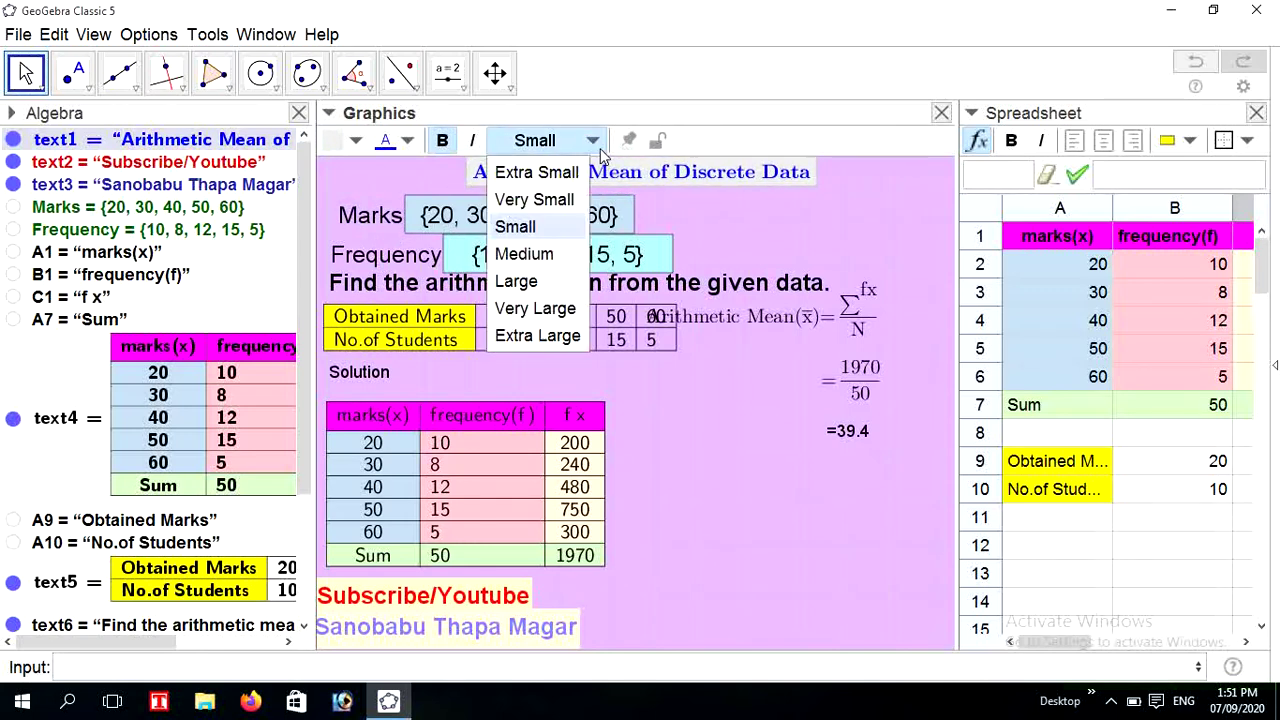
pyautogui.click(552, 252)
pyautogui.moveTo(492, 176); pyautogui.dragTo(426, 176)
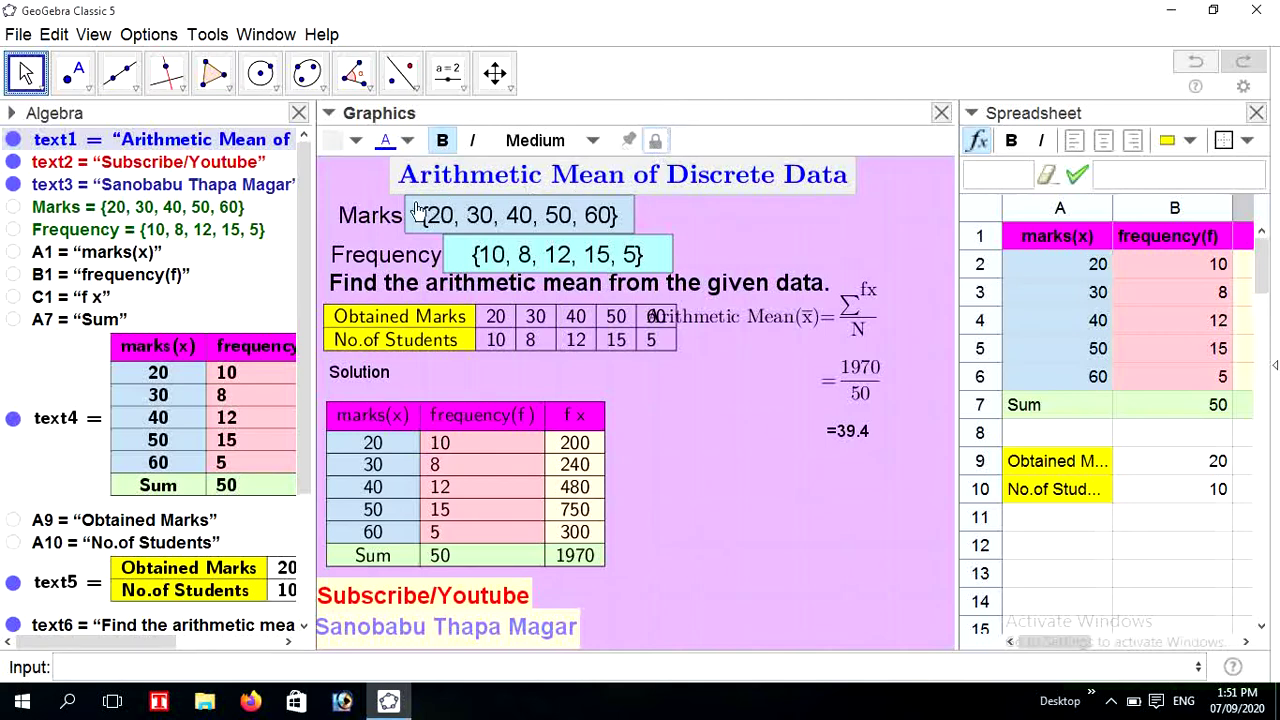
# - Lock the Marks input box, the Frequency input box and the question text in place
pyautogui.click(390, 222)
pyautogui.click(595, 143)
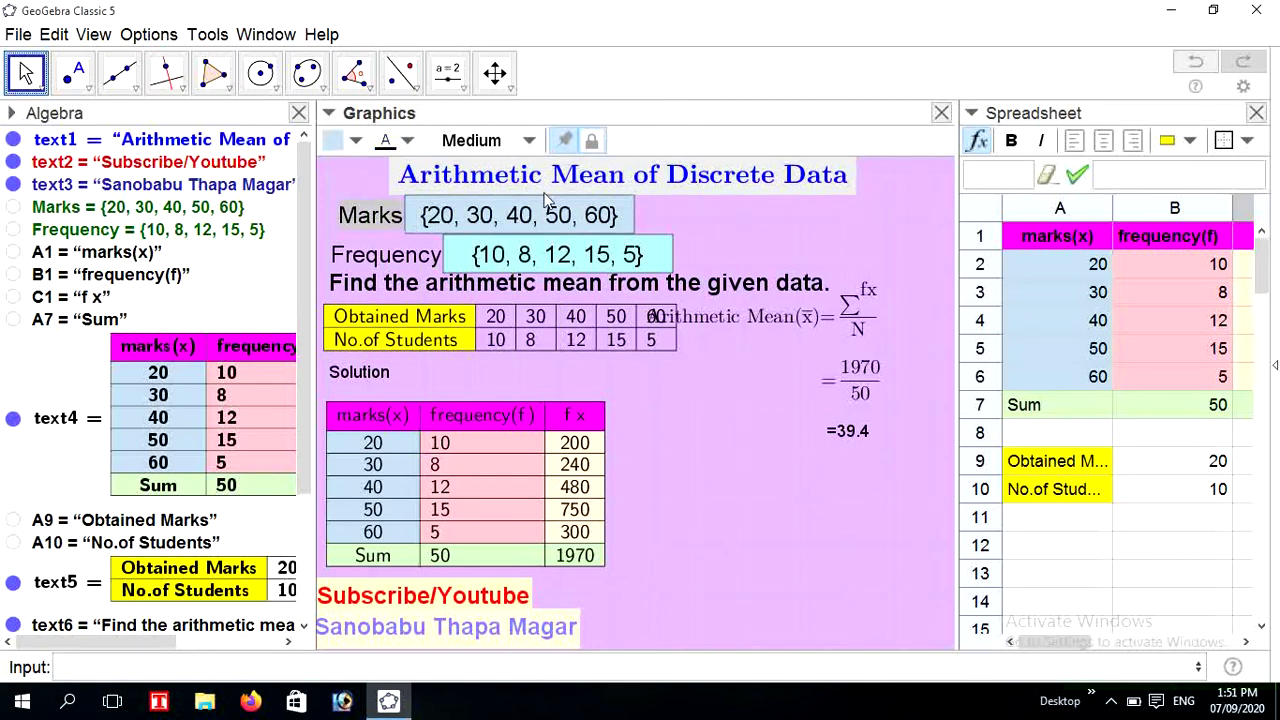
pyautogui.click(362, 266)
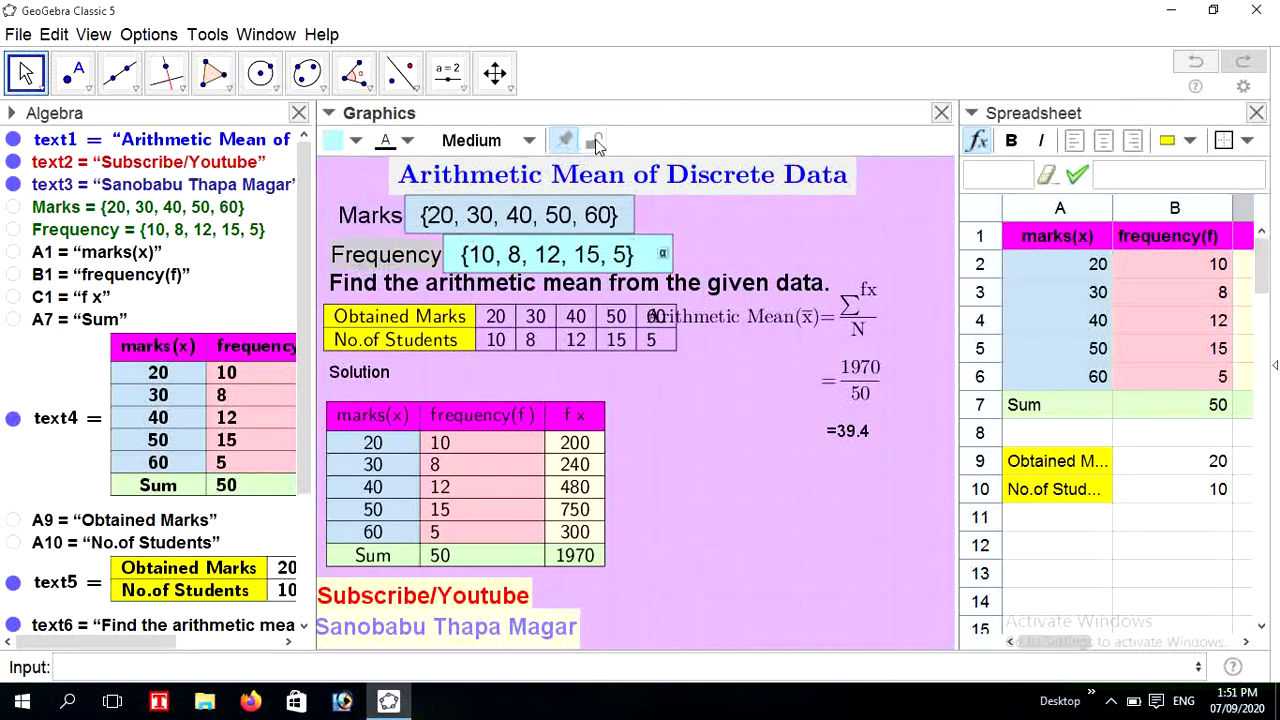
pyautogui.click(592, 142)
pyautogui.click(490, 283)
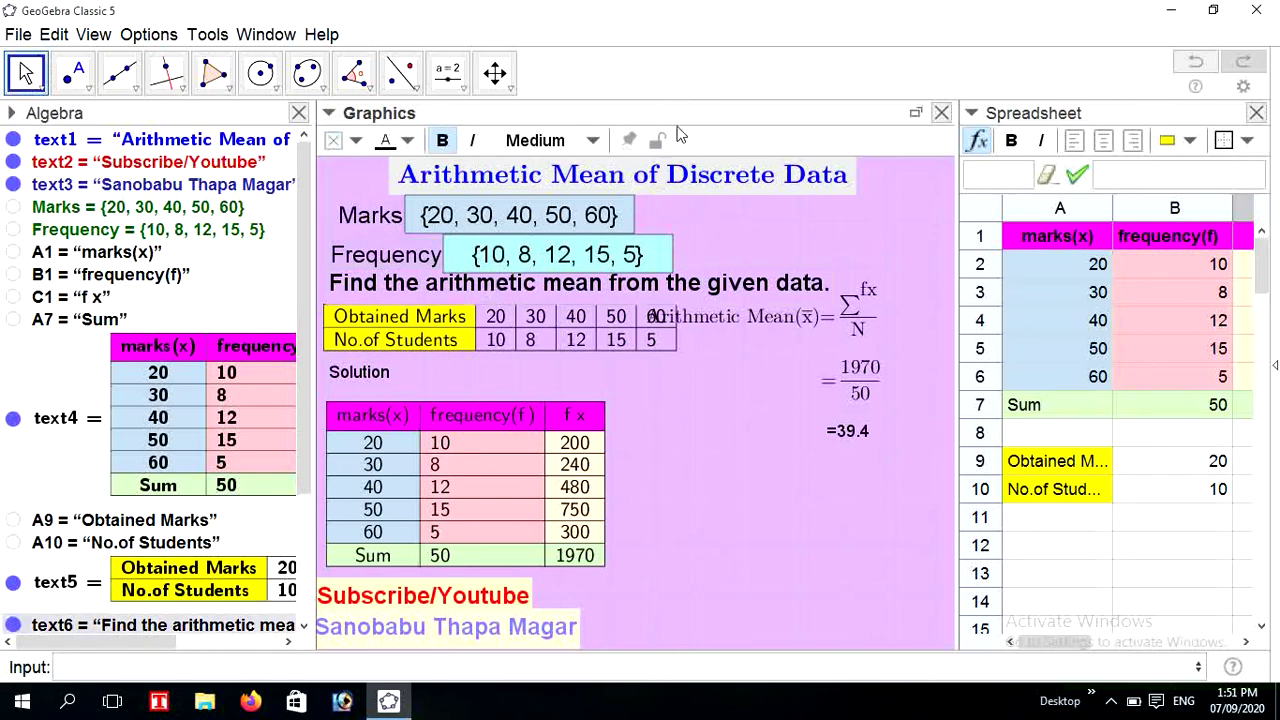
pyautogui.click(657, 140)
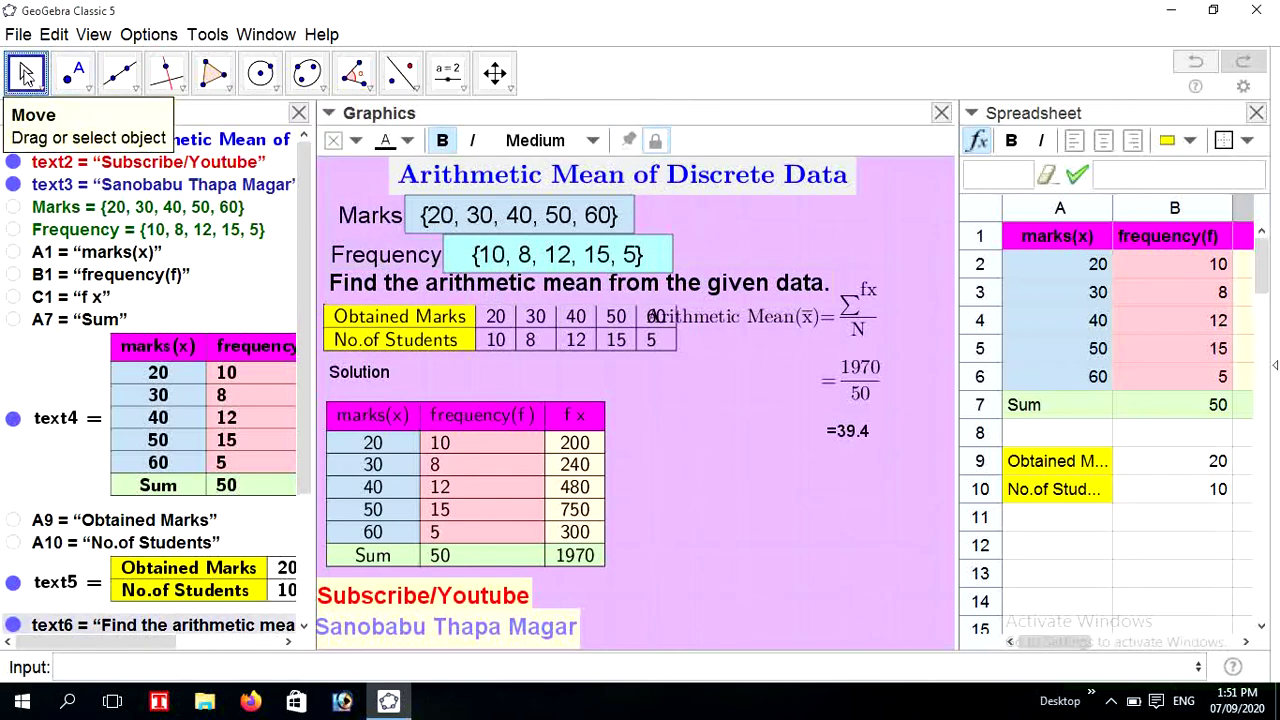
pyautogui.click(704, 405)
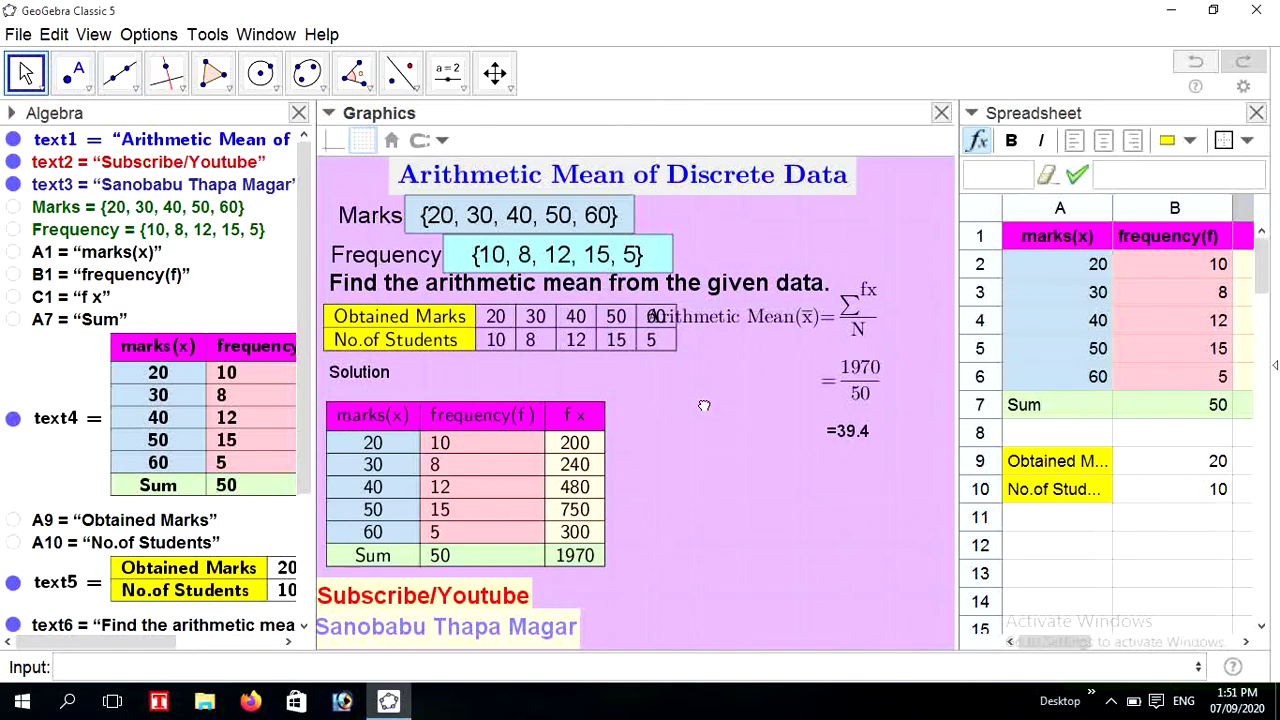
# - Format the Solution heading as Medium, bold and dark green, and lock it in place
pyautogui.click(372, 378)
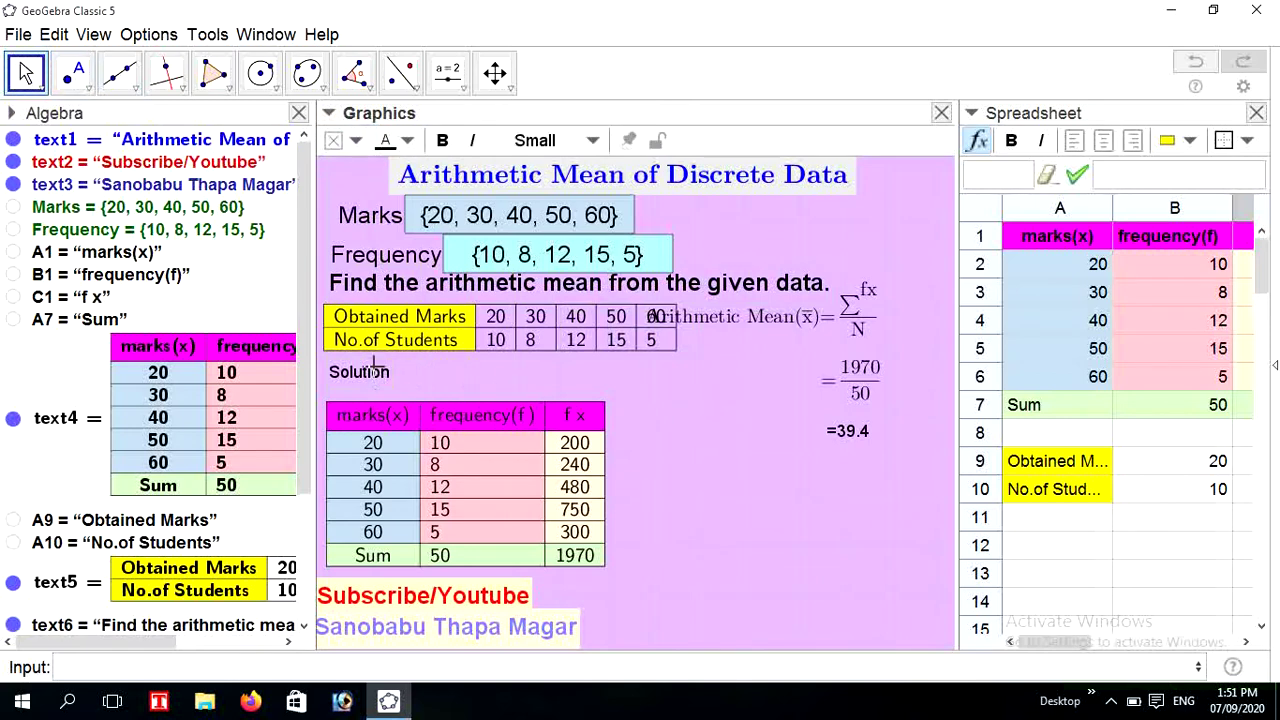
pyautogui.click(545, 140)
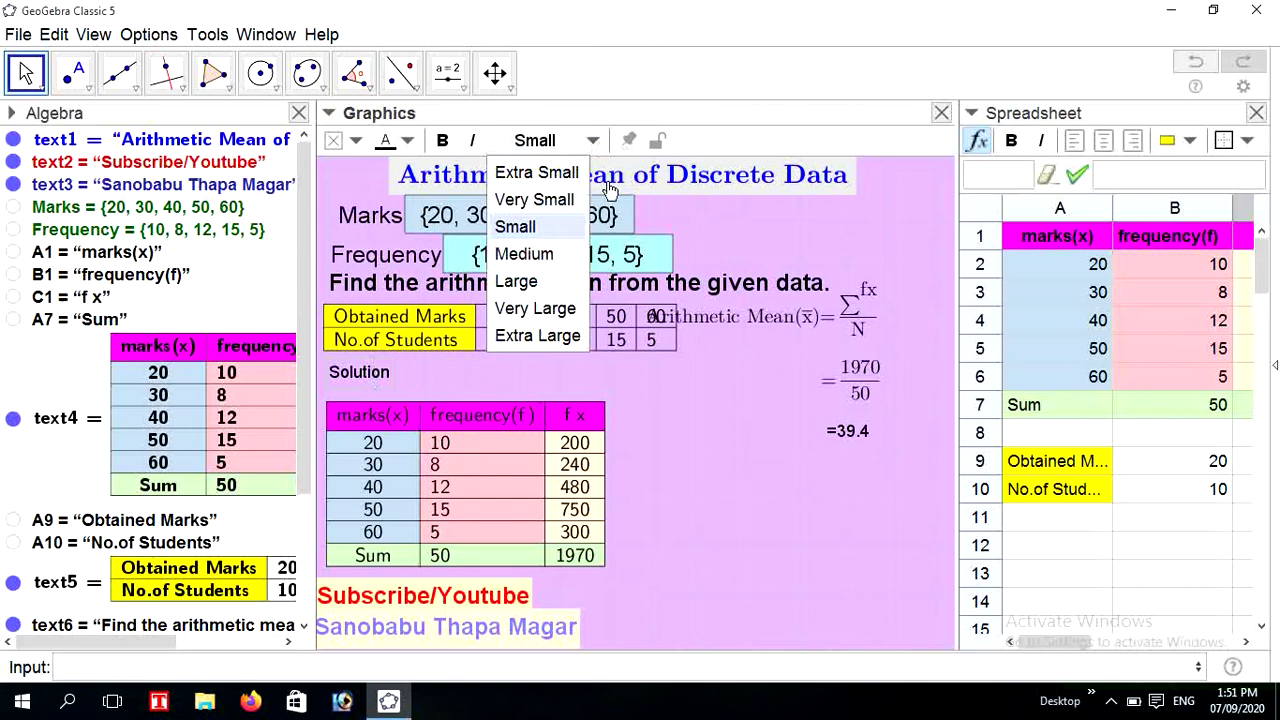
pyautogui.click(524, 254)
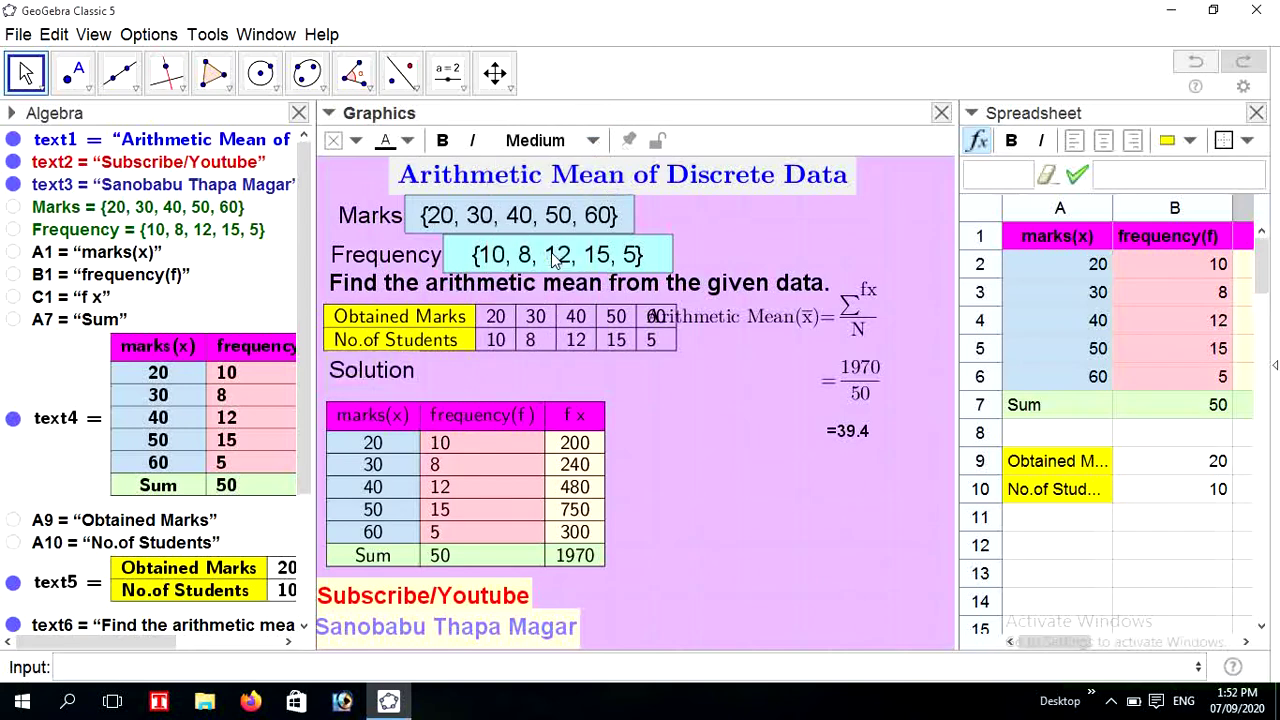
pyautogui.click(442, 140)
pyautogui.click(407, 141)
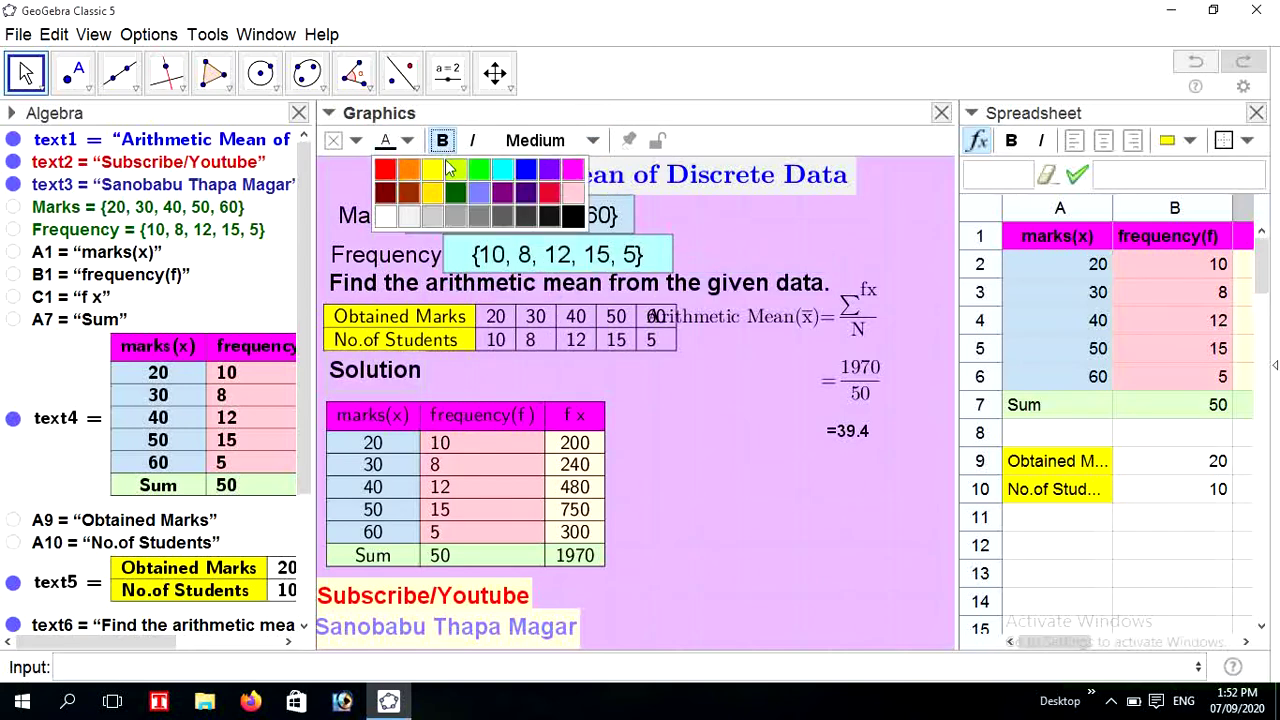
pyautogui.click(455, 172)
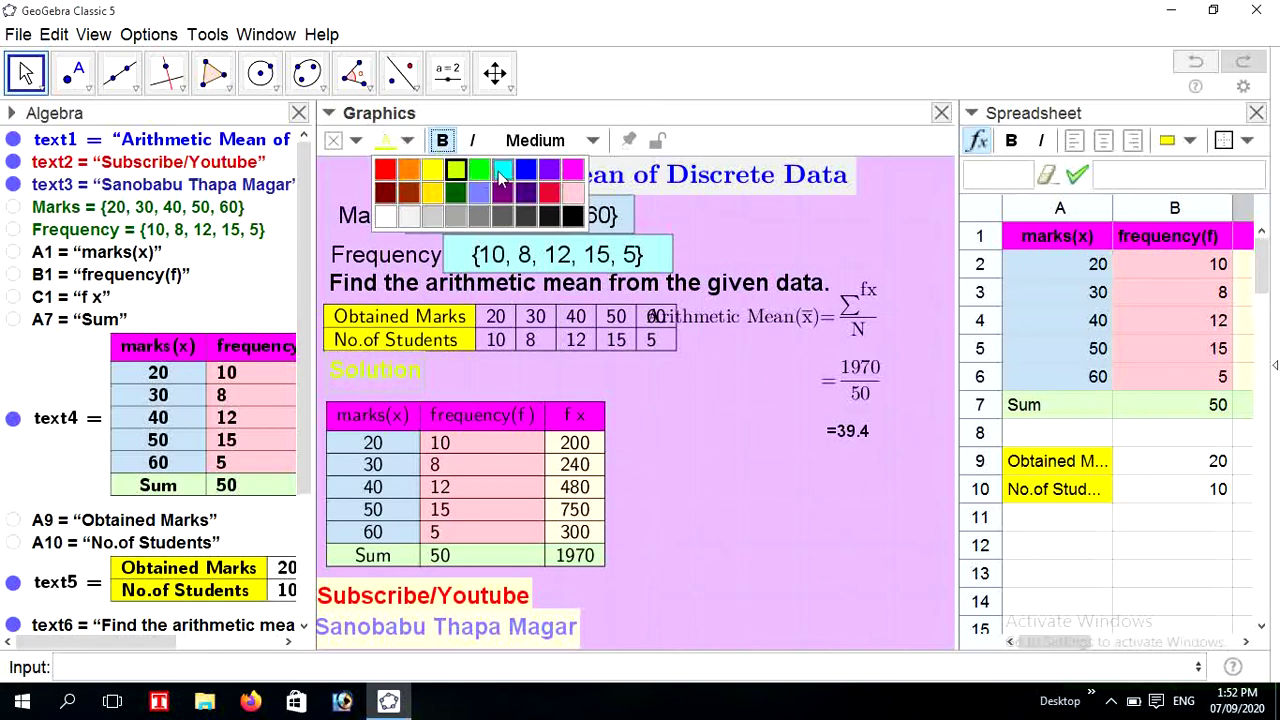
pyautogui.click(456, 194)
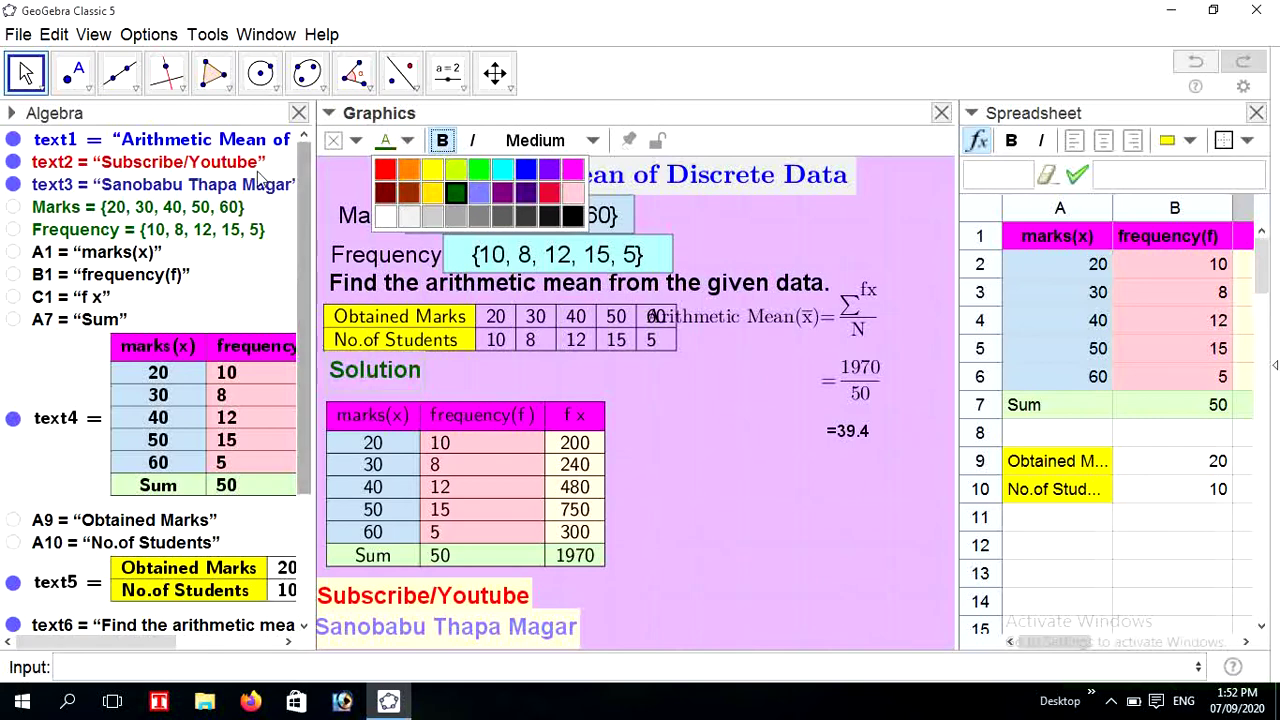
pyautogui.click(26, 72)
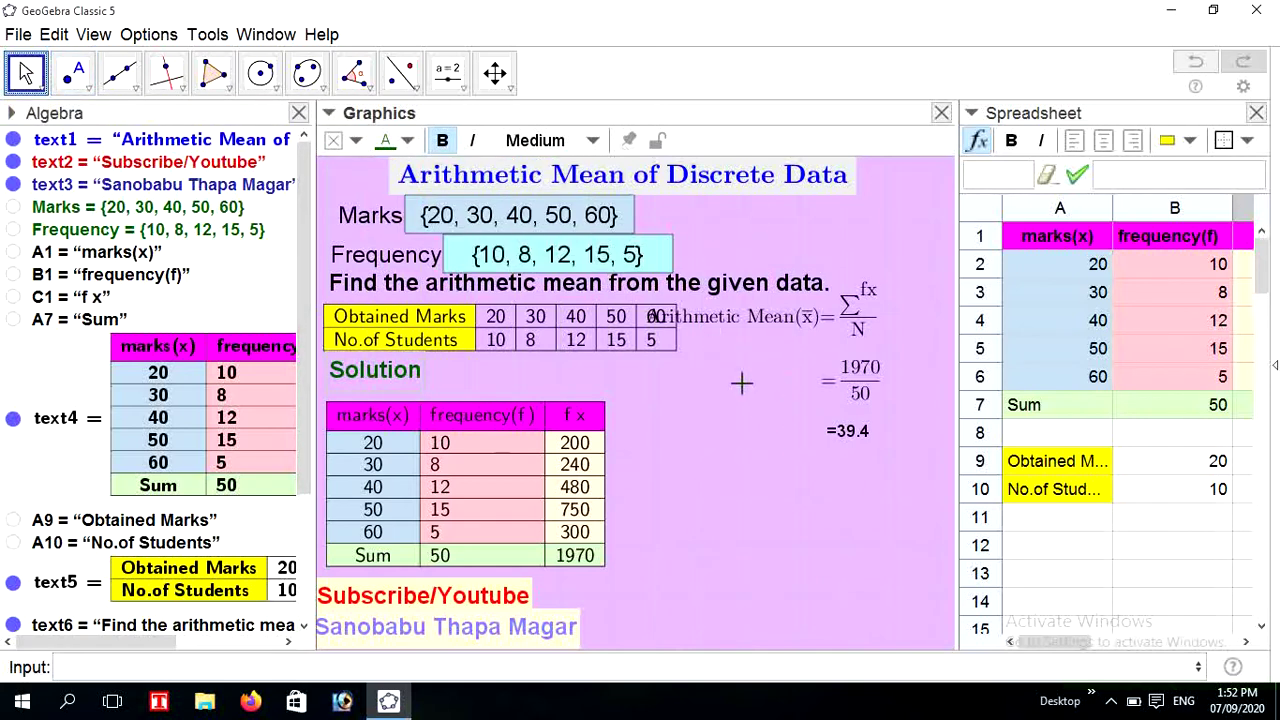
pyautogui.click(656, 140)
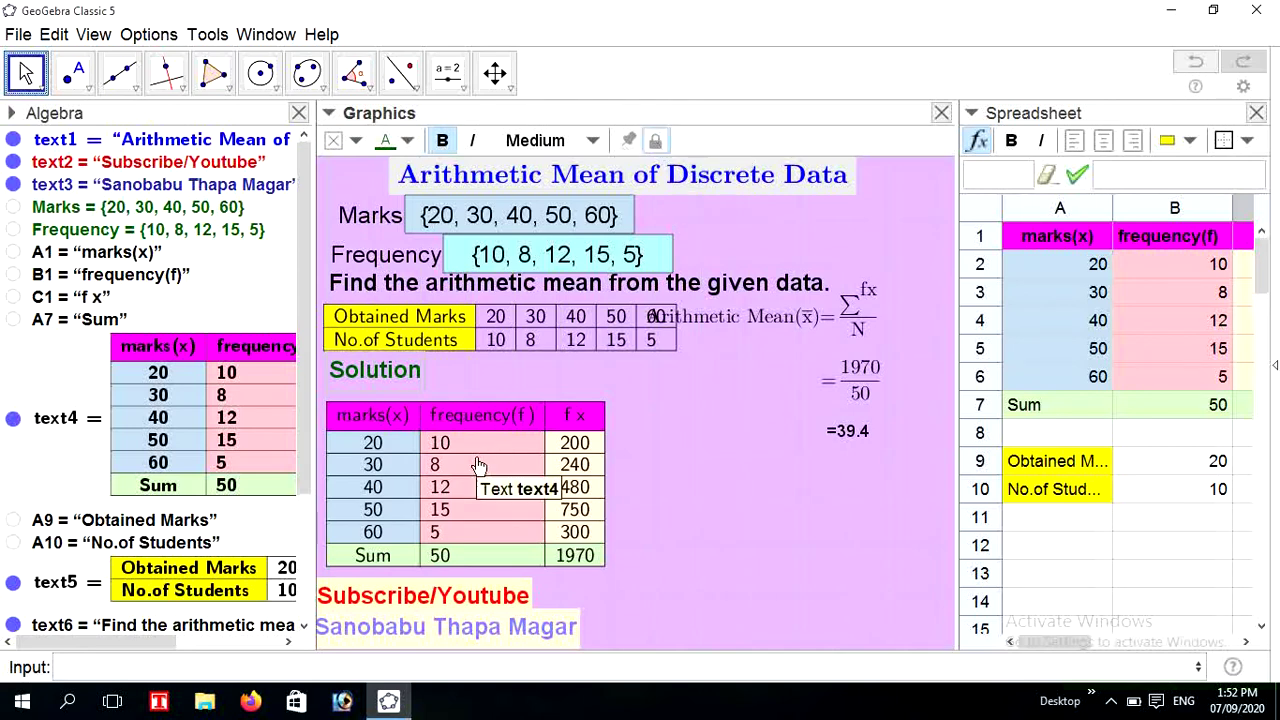
# - Move the worked frequency table slightly up towards the Solution heading and lock it in place
pyautogui.moveTo(481, 466); pyautogui.dragTo(479, 454)
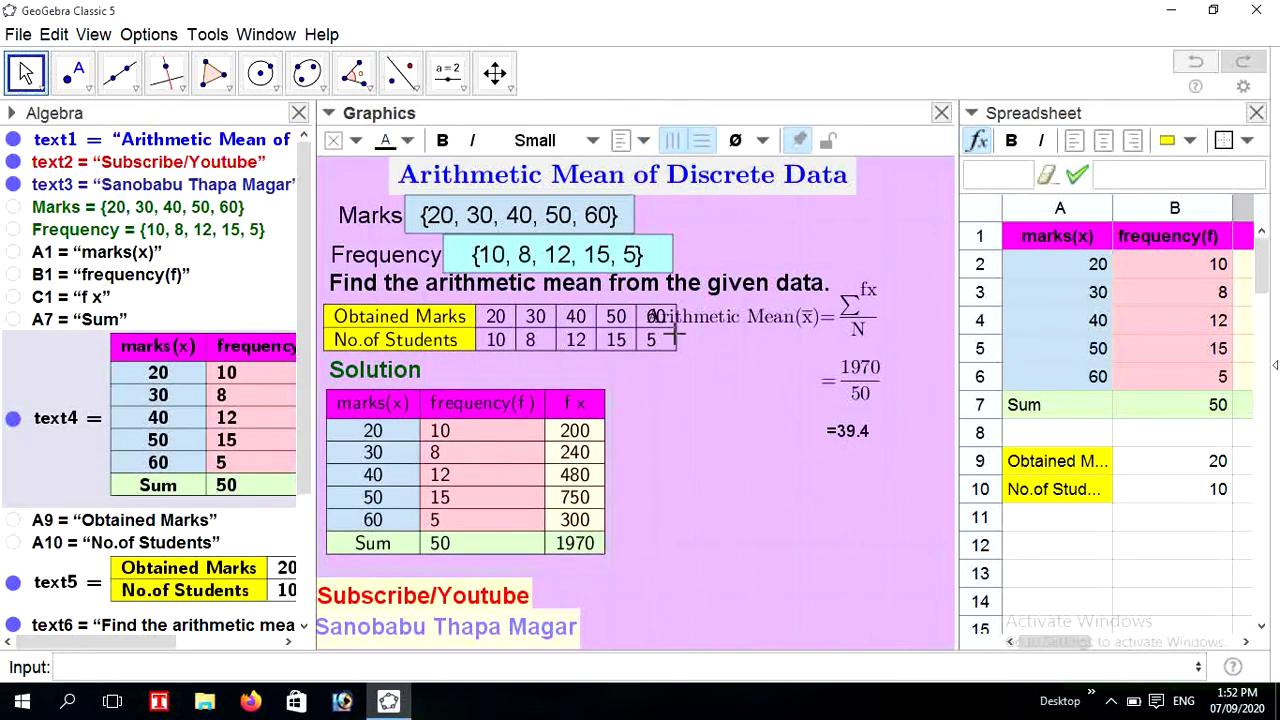
pyautogui.click(828, 142)
pyautogui.click(748, 446)
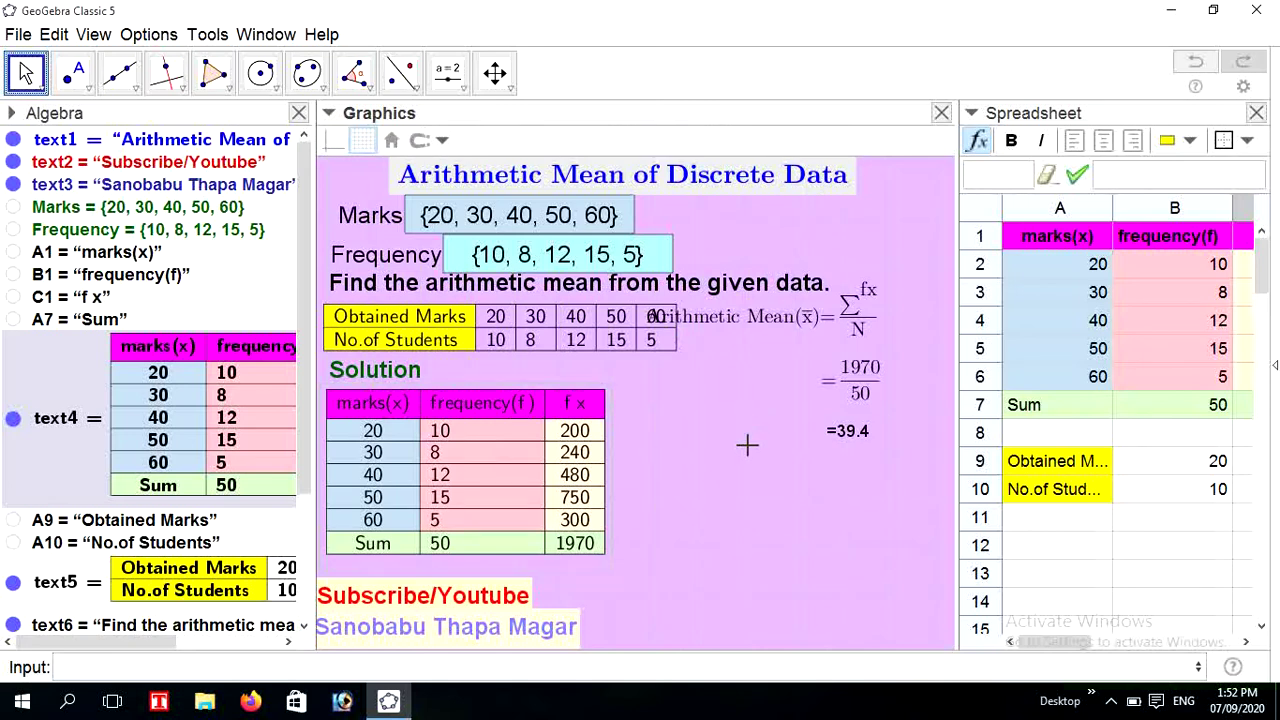
# - Move the mean formula, the 1970/50 fraction and the result line down beside the worked table, clear of the data table
pyautogui.moveTo(849, 438); pyautogui.dragTo(862, 533)
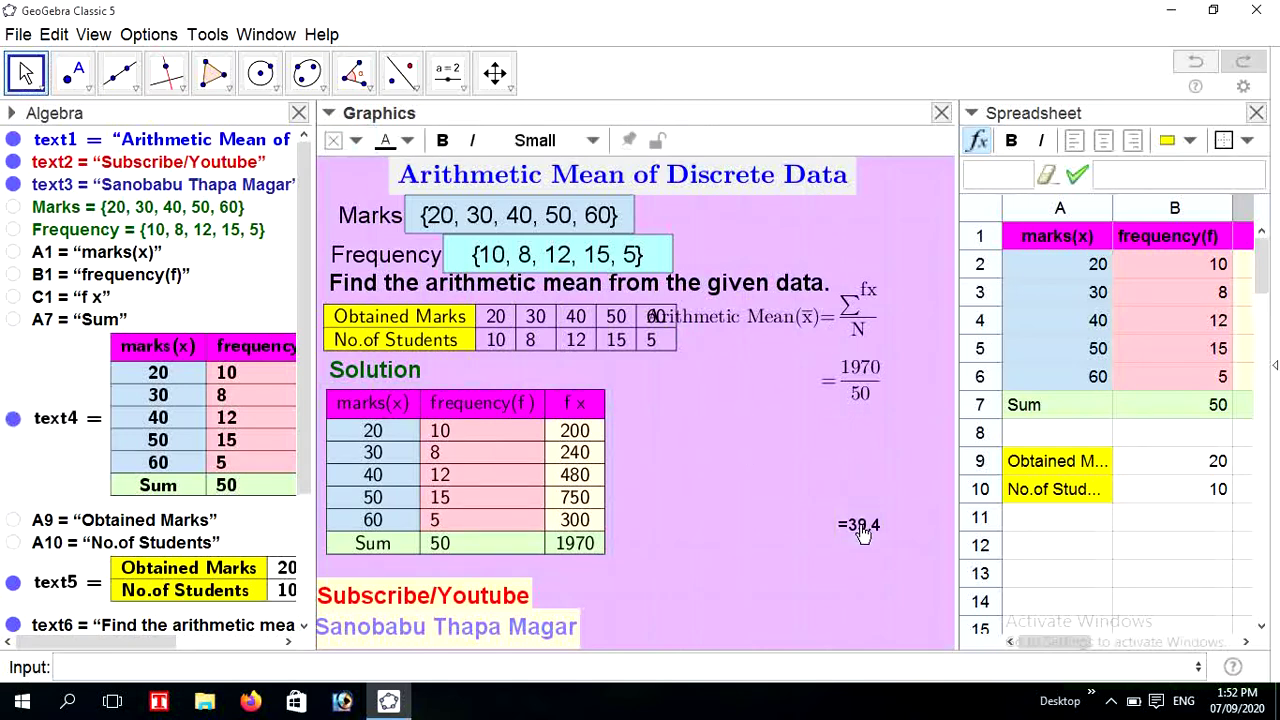
pyautogui.moveTo(856, 402); pyautogui.dragTo(873, 504)
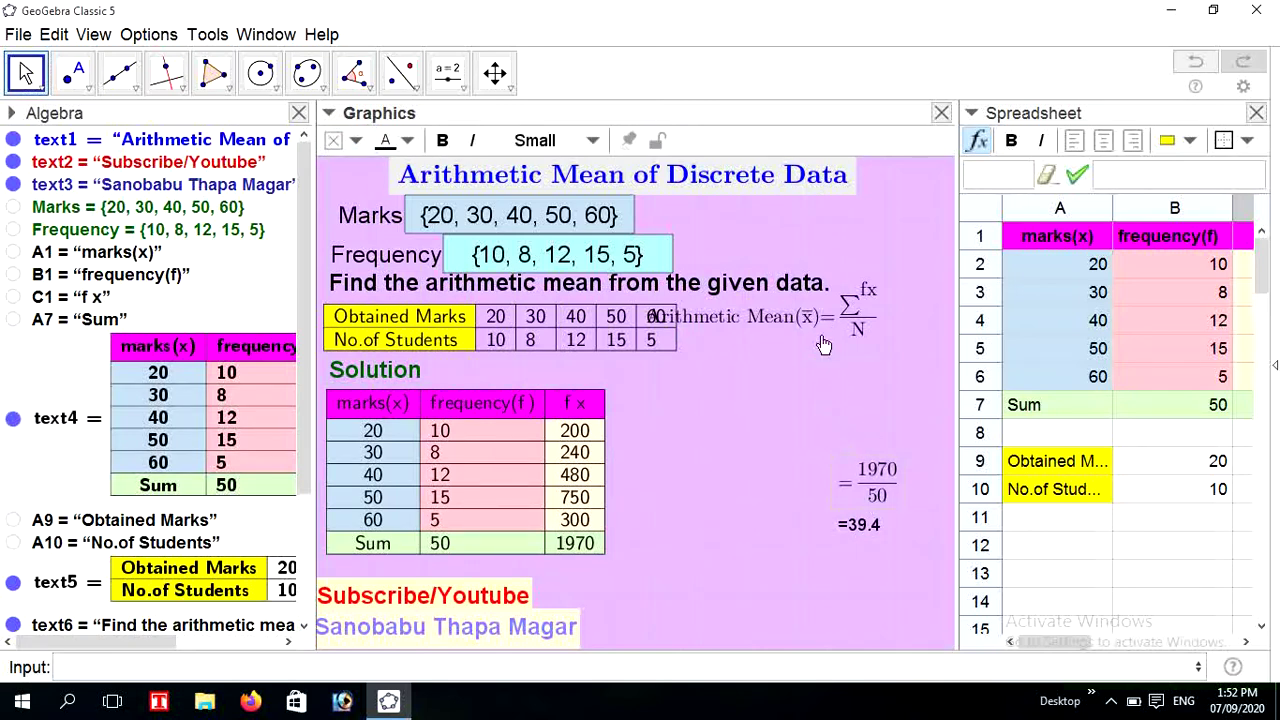
pyautogui.moveTo(820, 320); pyautogui.dragTo(820, 450)
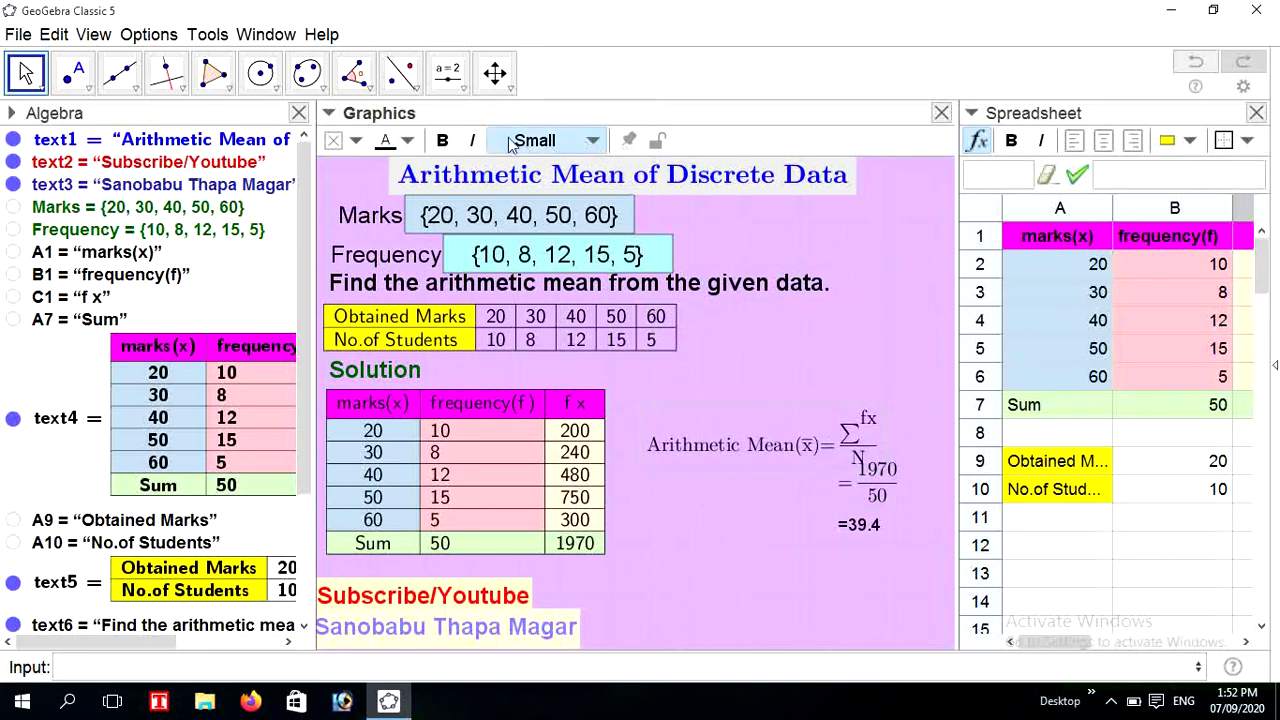
# - Add a text reading "We know that." above the mean formula, beside the worked frequency table
pyautogui.click(462, 82)
pyautogui.click(475, 160)
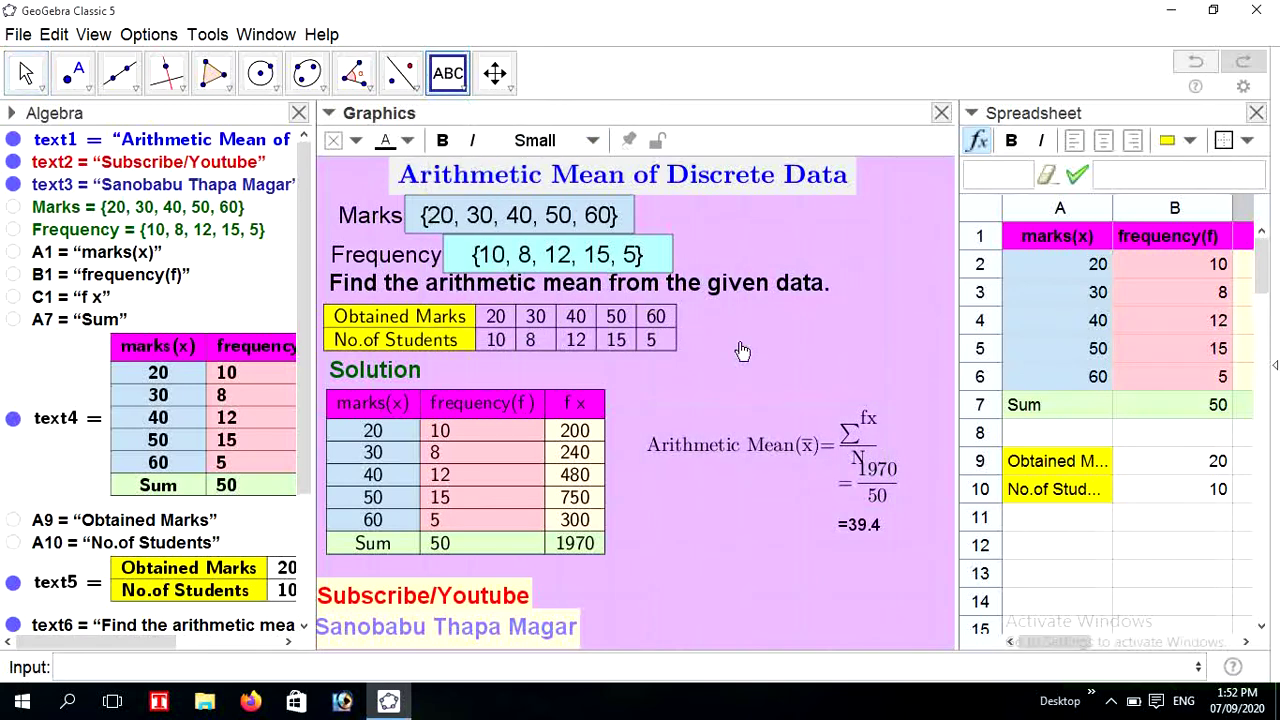
pyautogui.click(618, 392)
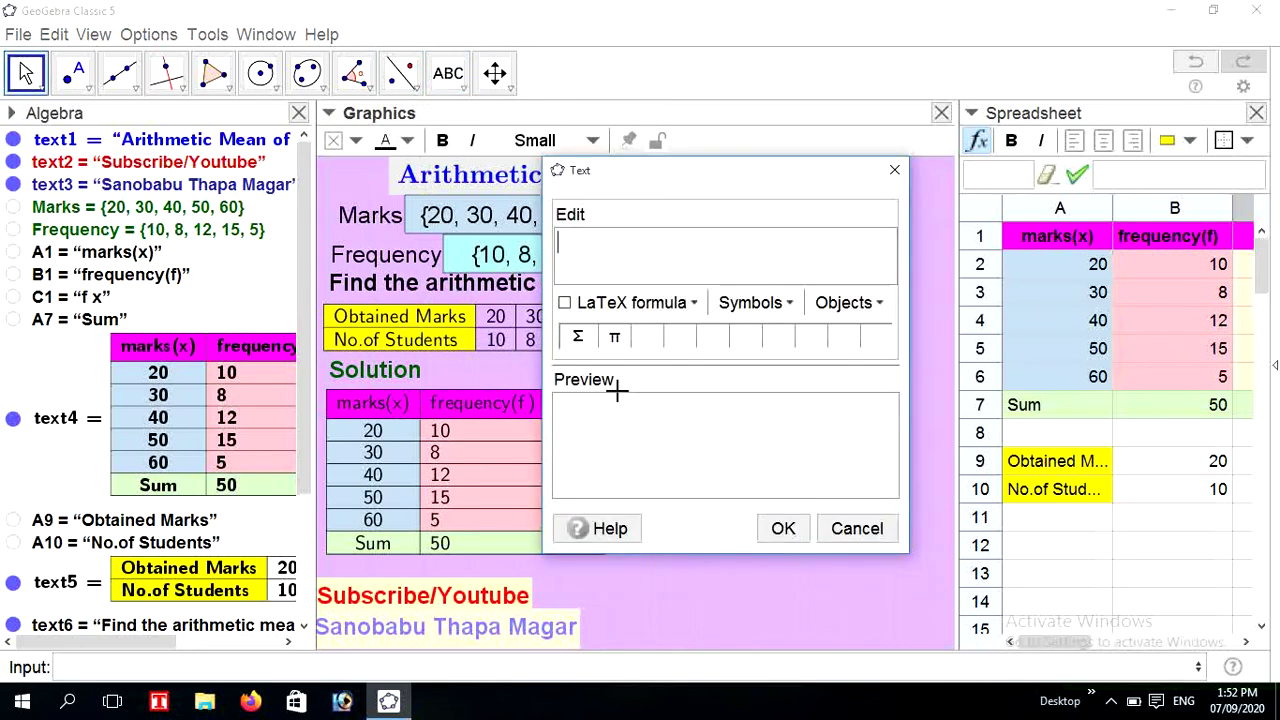
pyautogui.write('We know that.')
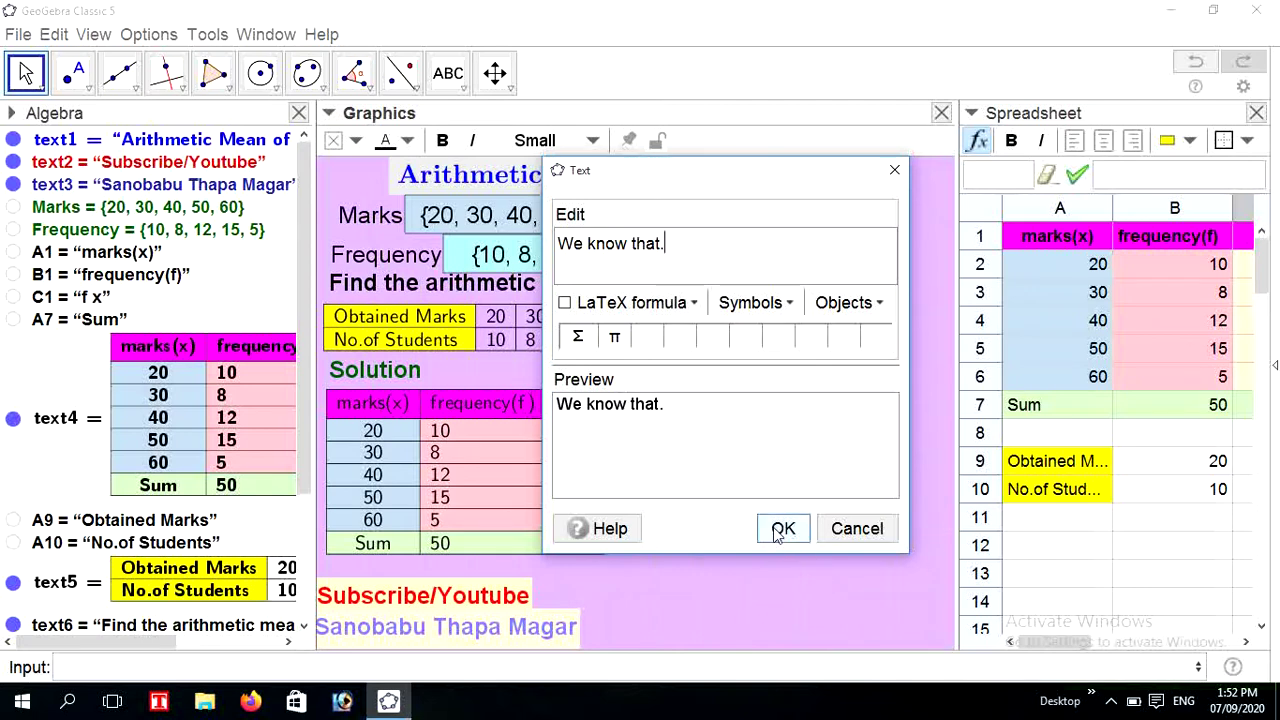
pyautogui.click(780, 530)
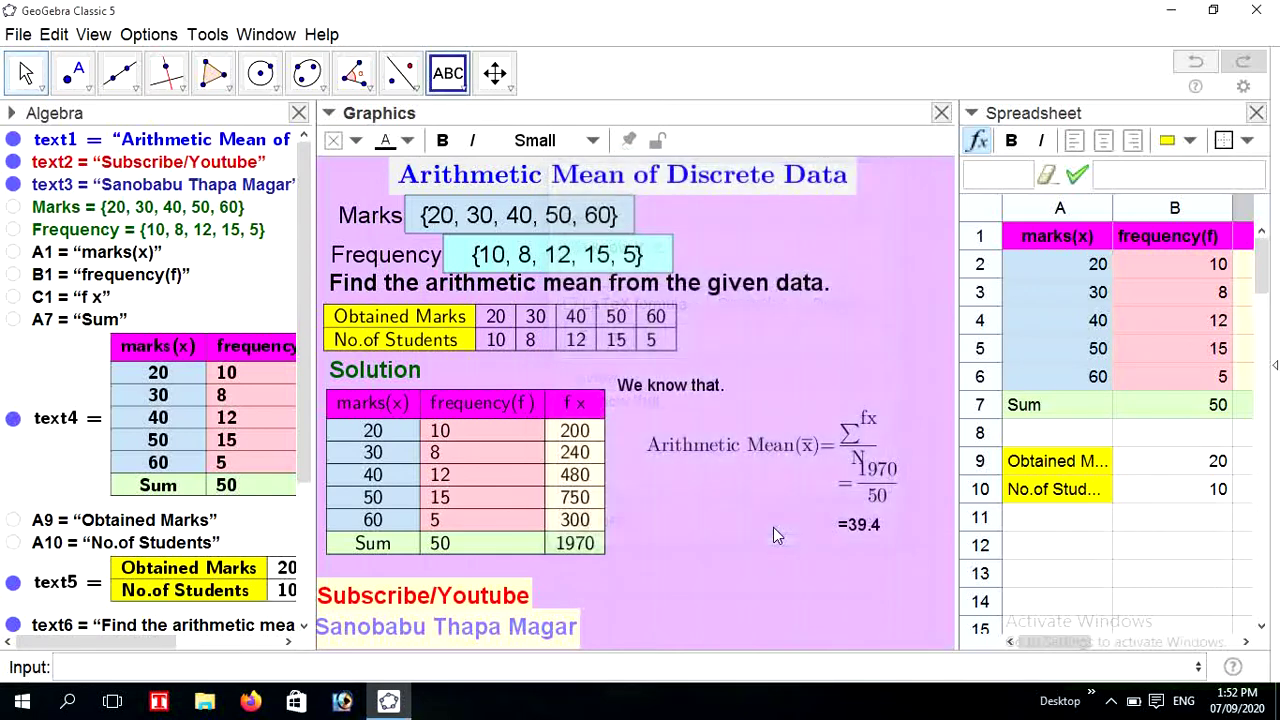
pyautogui.click(26, 72)
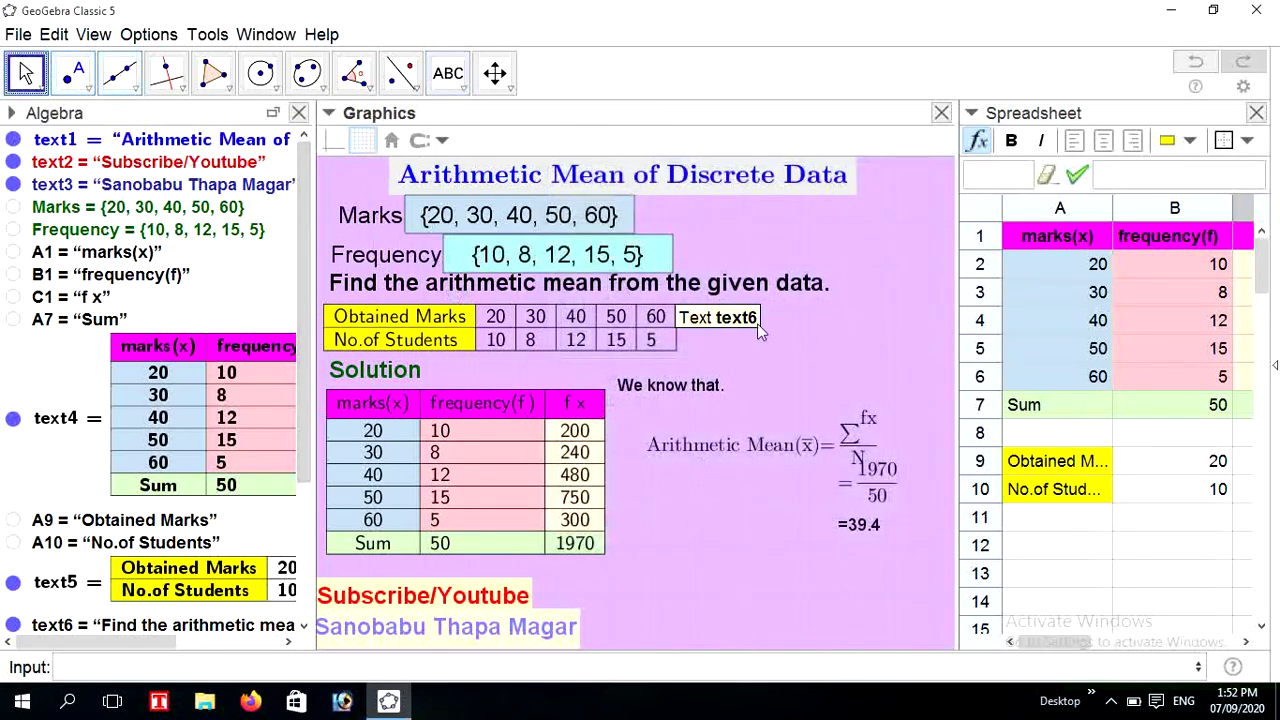
# - Format the "We know that." text as Medium, bold and dark green
pyautogui.click(697, 396)
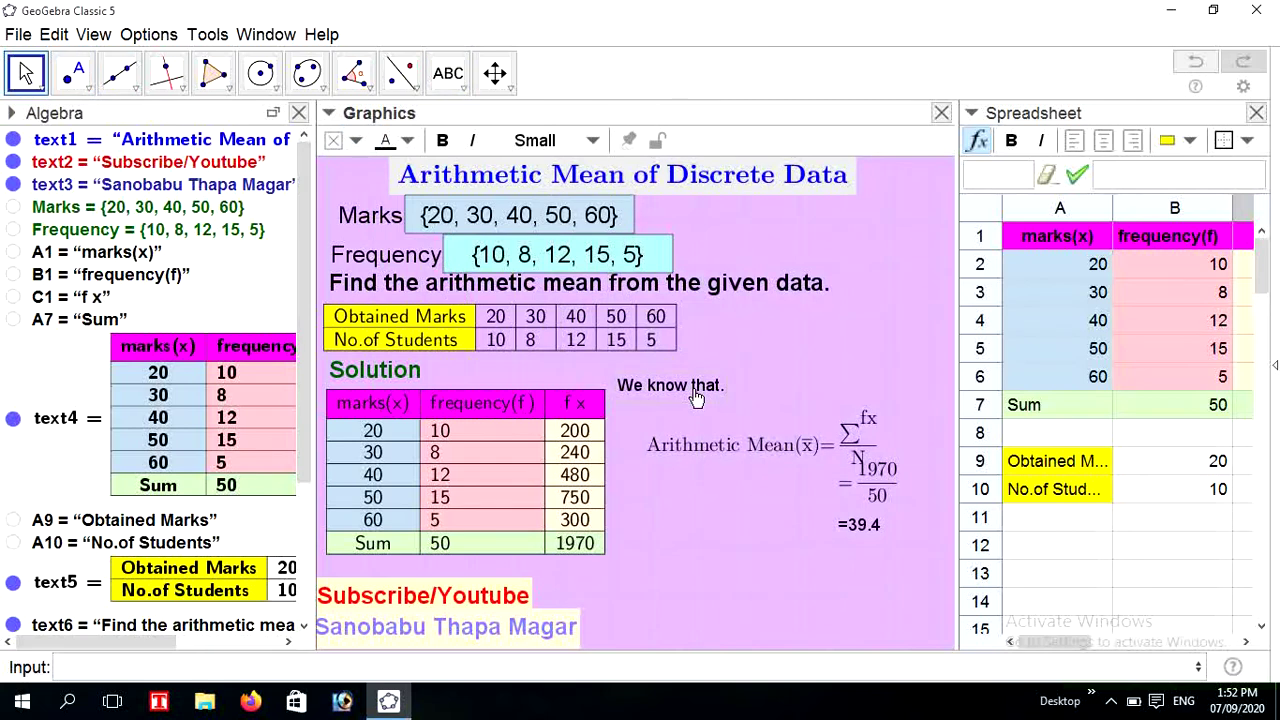
pyautogui.click(592, 140)
pyautogui.click(543, 257)
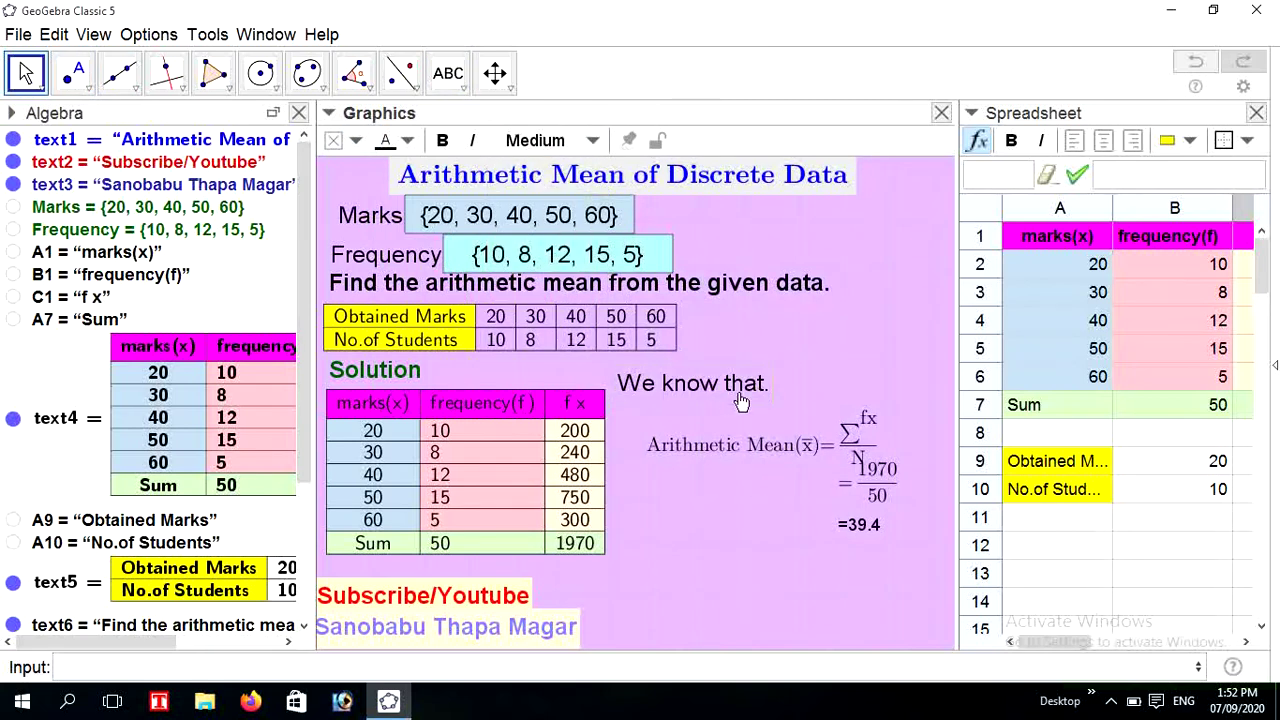
pyautogui.click(442, 140)
pyautogui.click(409, 141)
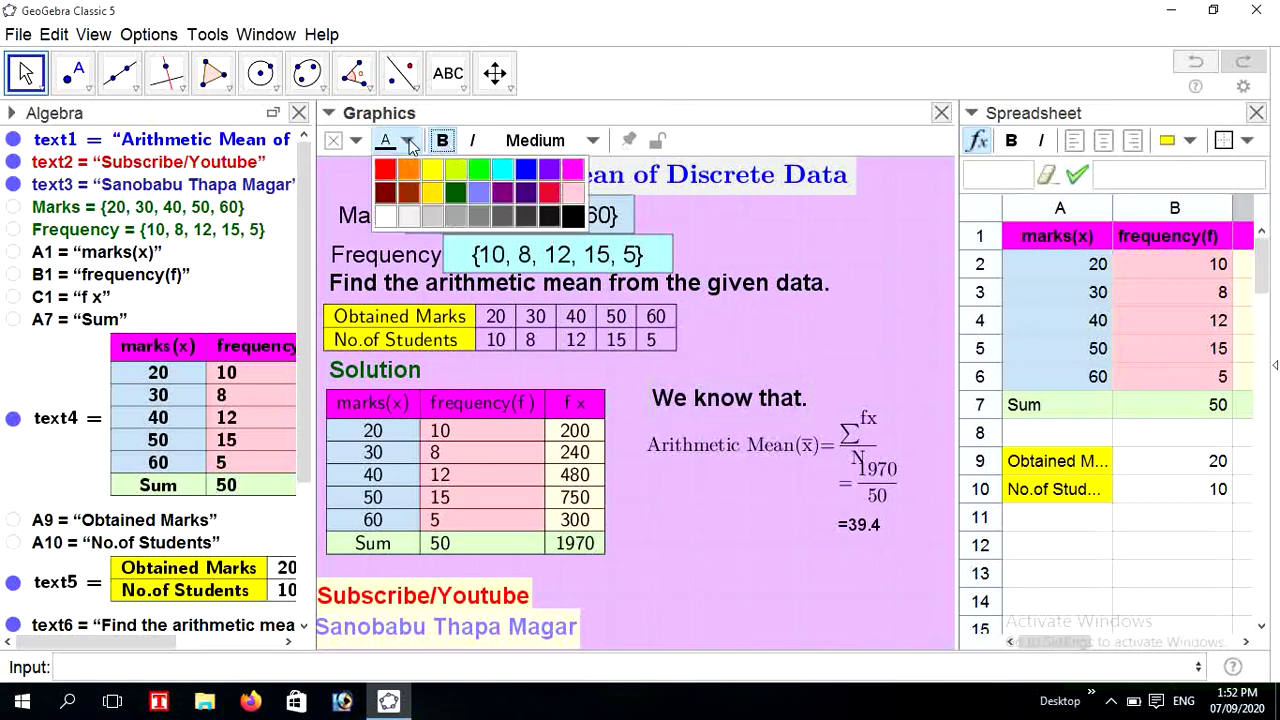
pyautogui.click(455, 193)
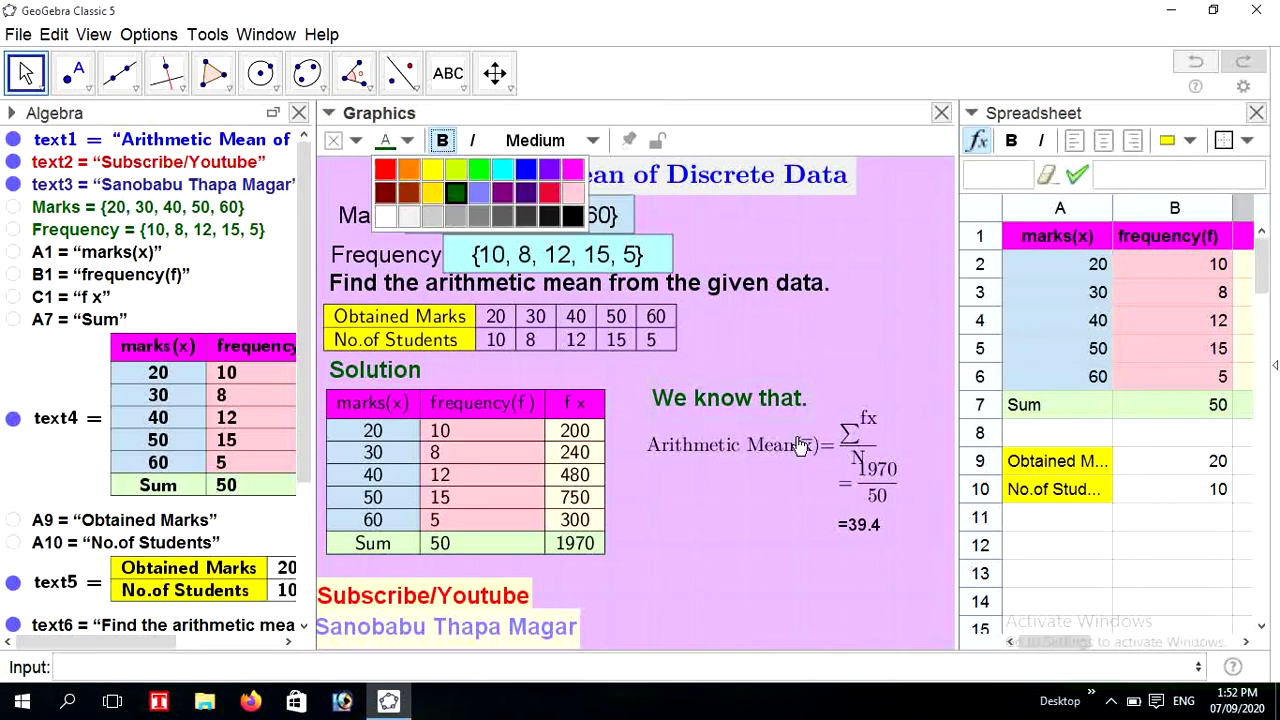
# - Make the arithmetic mean formula bold and dark green
pyautogui.click(858, 432)
pyautogui.click(409, 141)
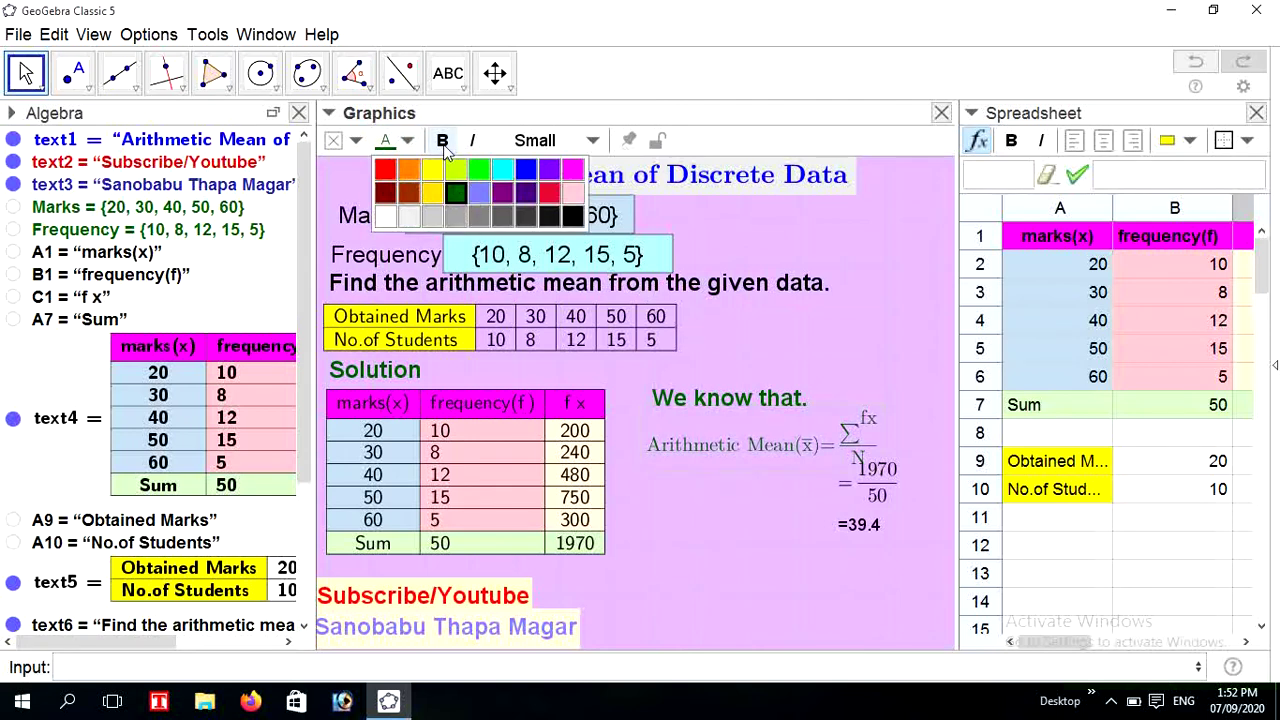
pyautogui.click(443, 142)
pyautogui.press('Escape')
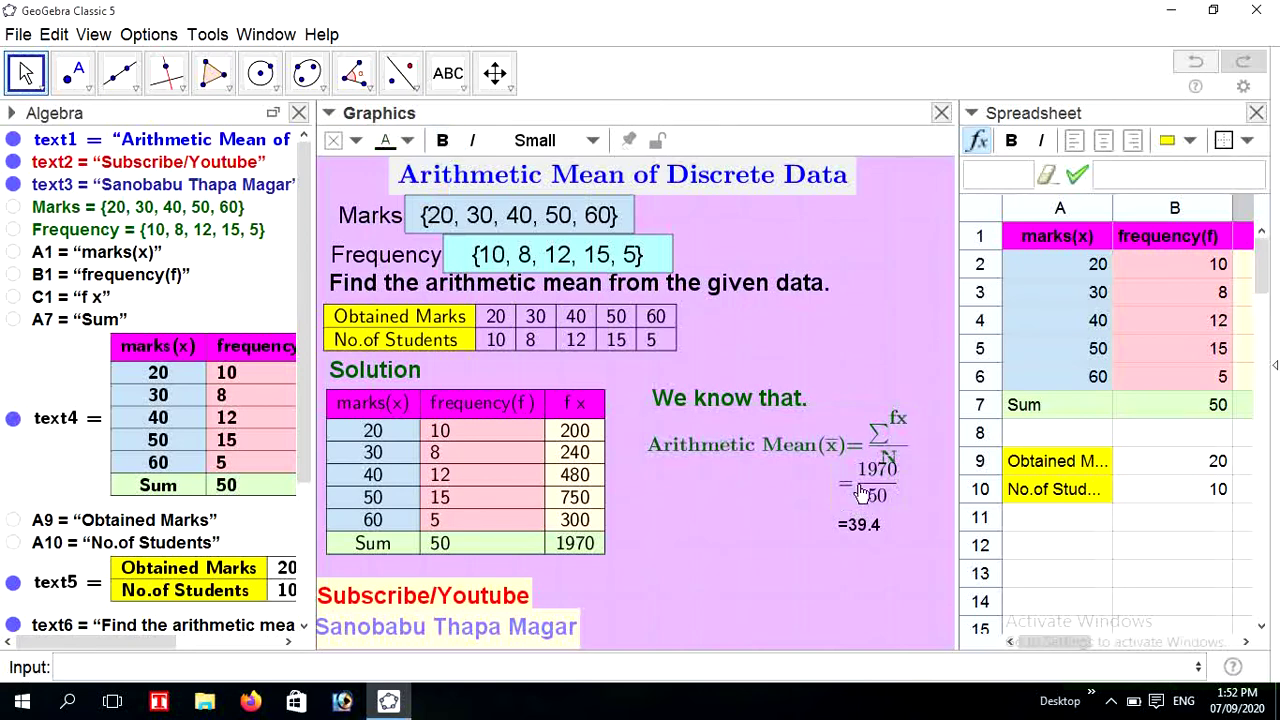
# - Make the 1970/50 fraction and the =39.4 result line bold and dark green
pyautogui.click(398, 141)
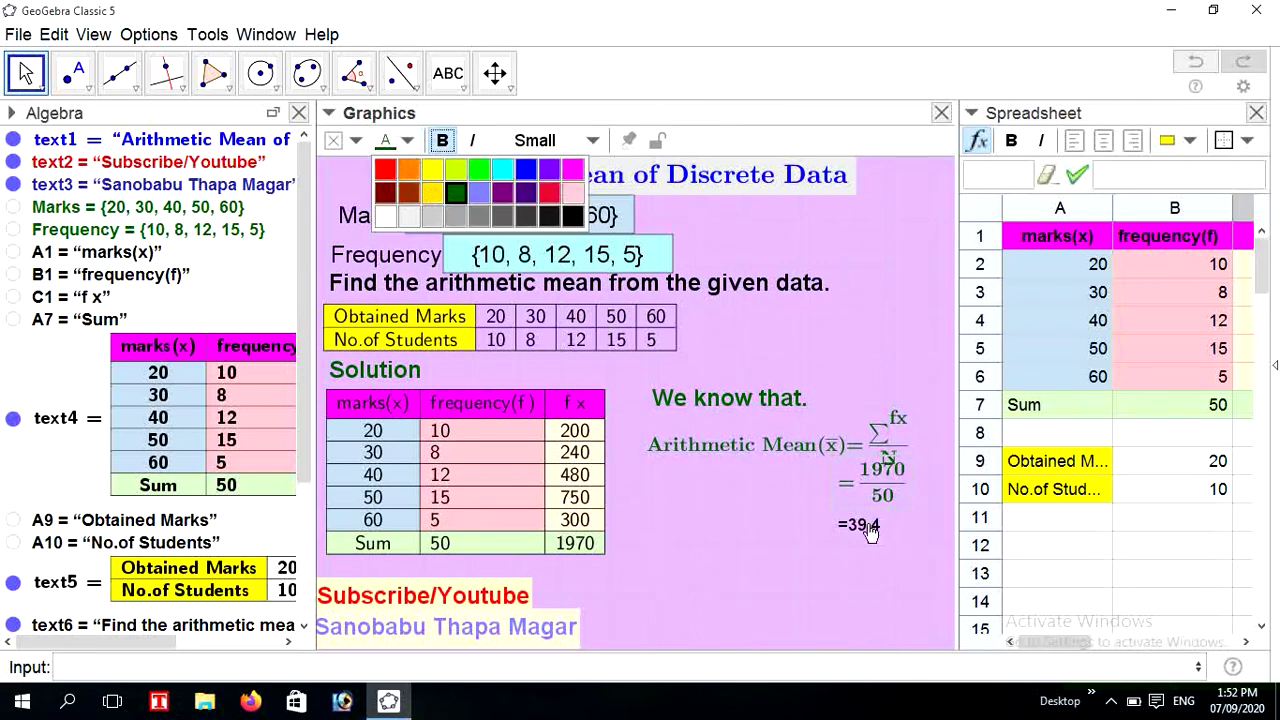
pyautogui.click(455, 196)
pyautogui.click(443, 140)
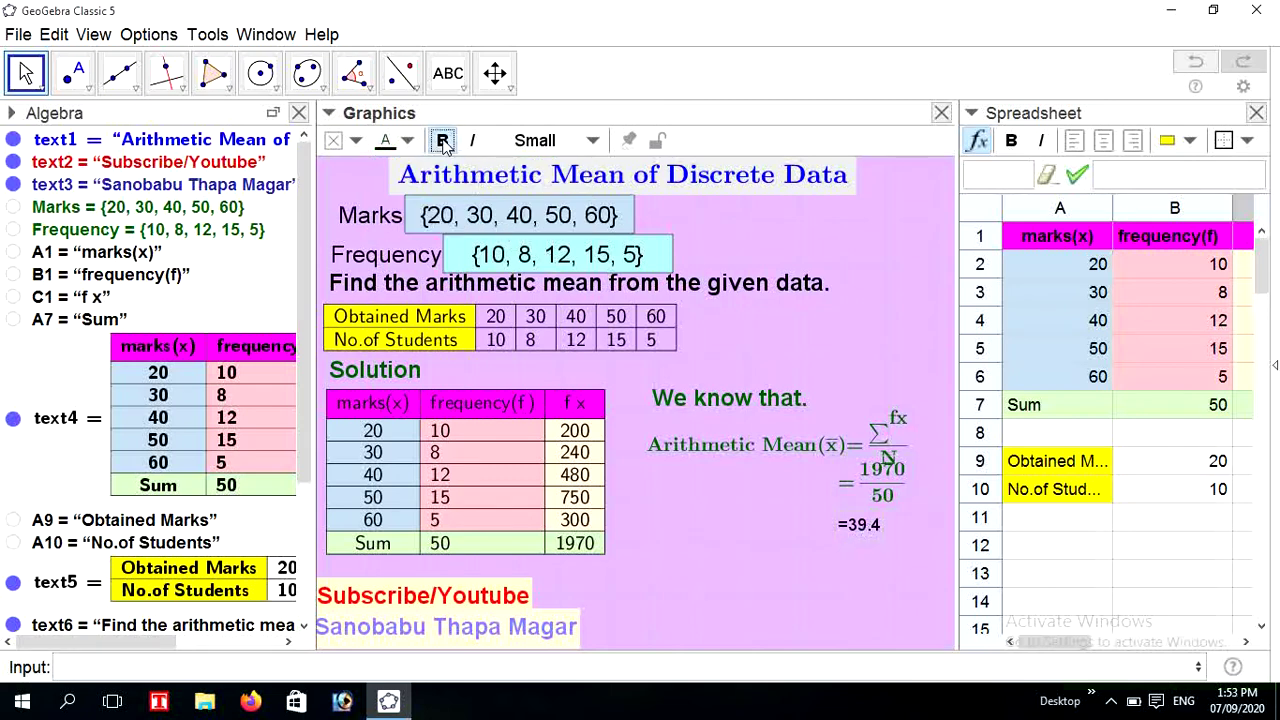
pyautogui.click(398, 141)
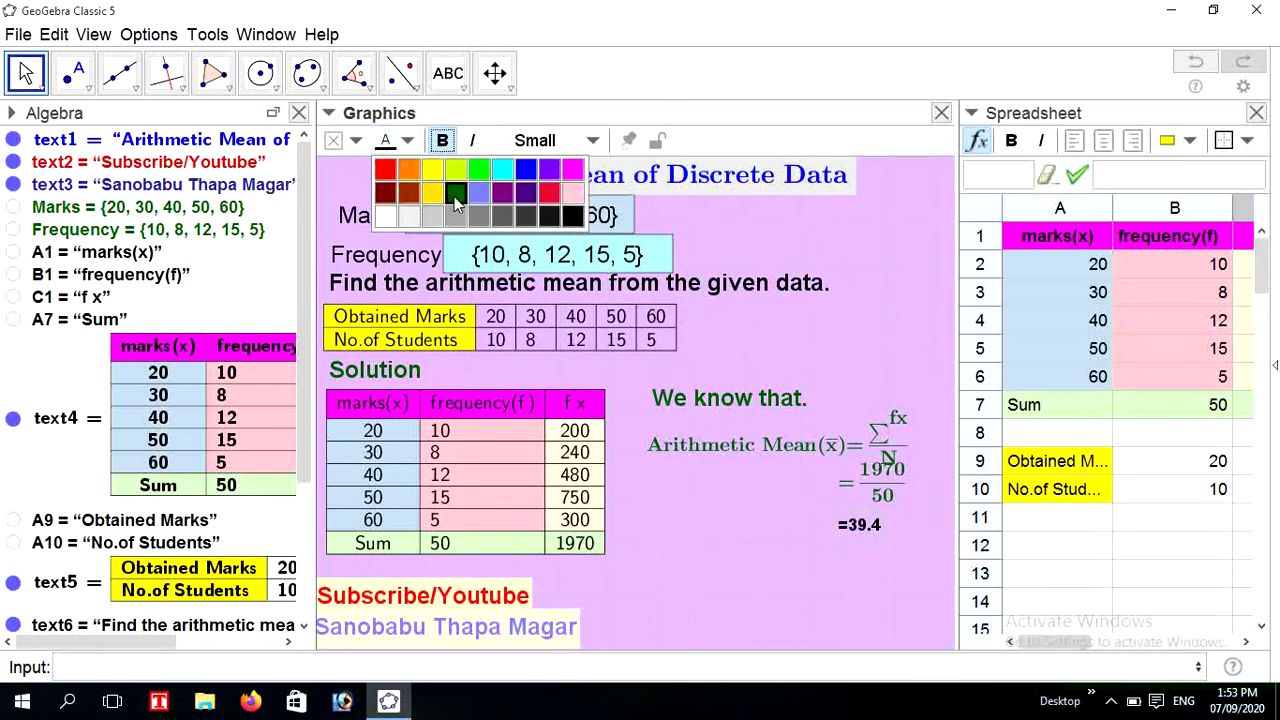
pyautogui.click(26, 72)
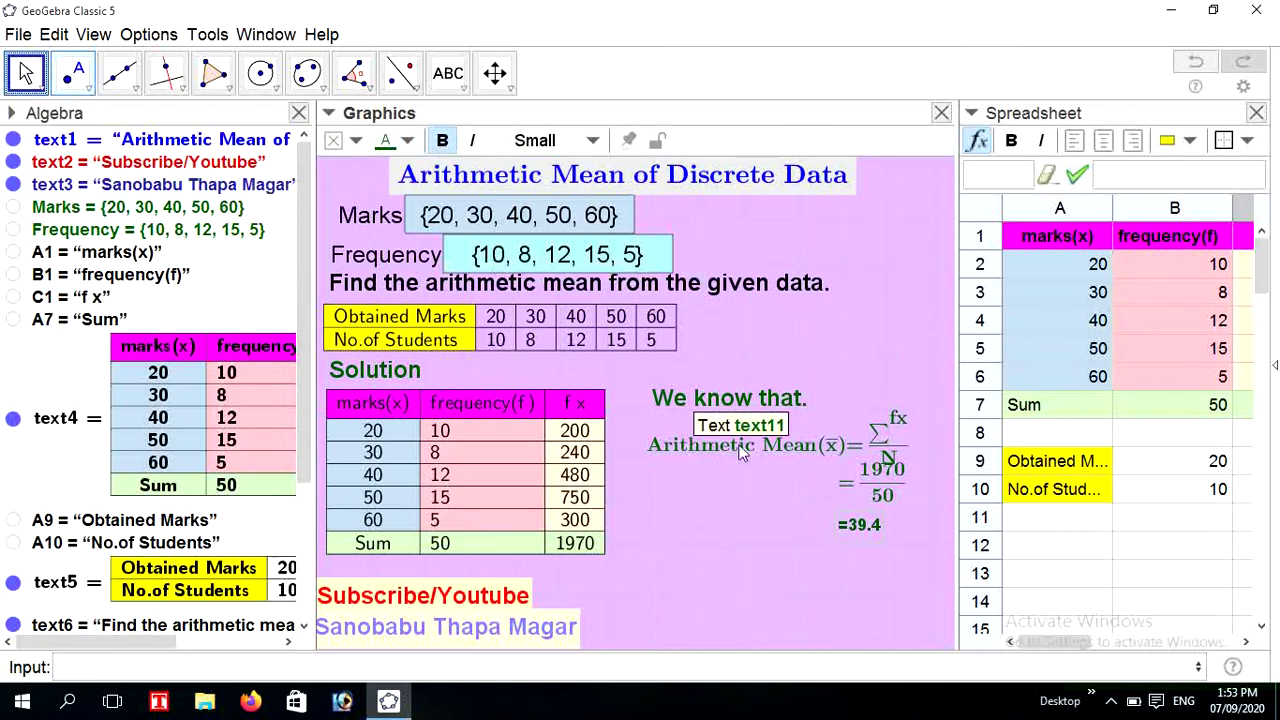
# - Move the result line, the fraction, the mean formula and "We know that." down so the lines are clearly spaced beside the worked table
pyautogui.moveTo(858, 525); pyautogui.dragTo(847, 586)
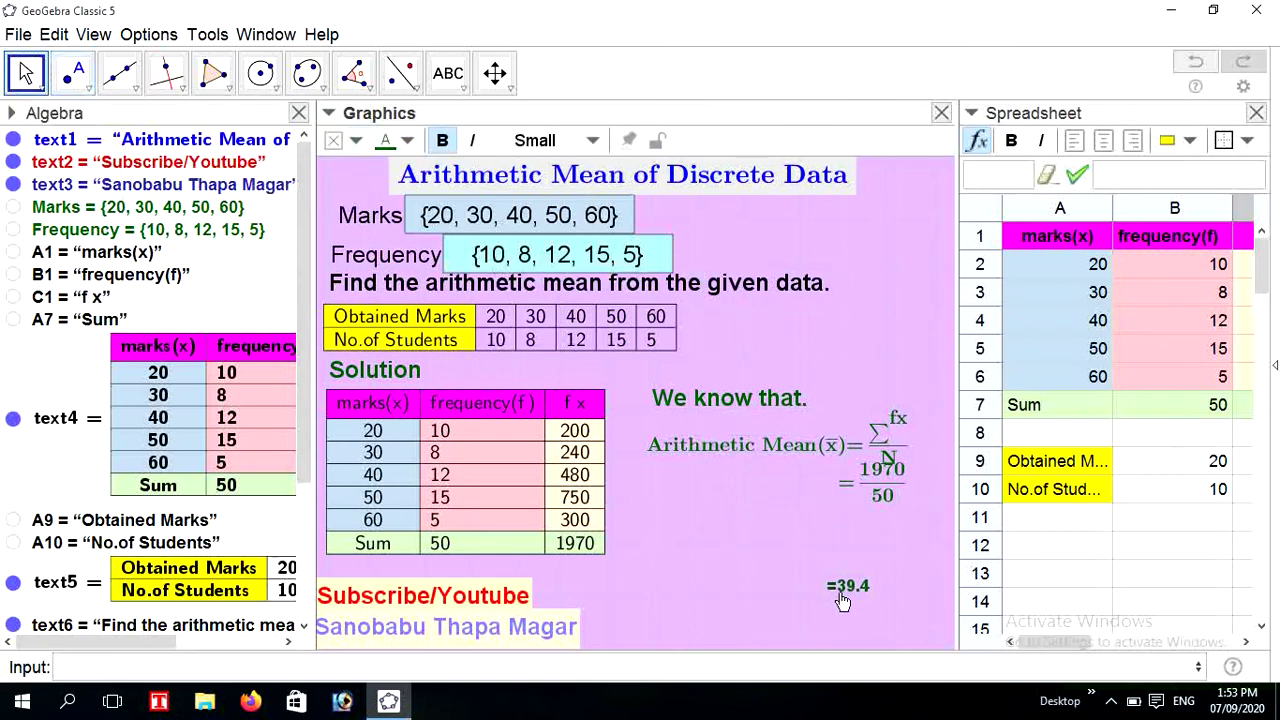
pyautogui.moveTo(863, 497); pyautogui.dragTo(843, 560)
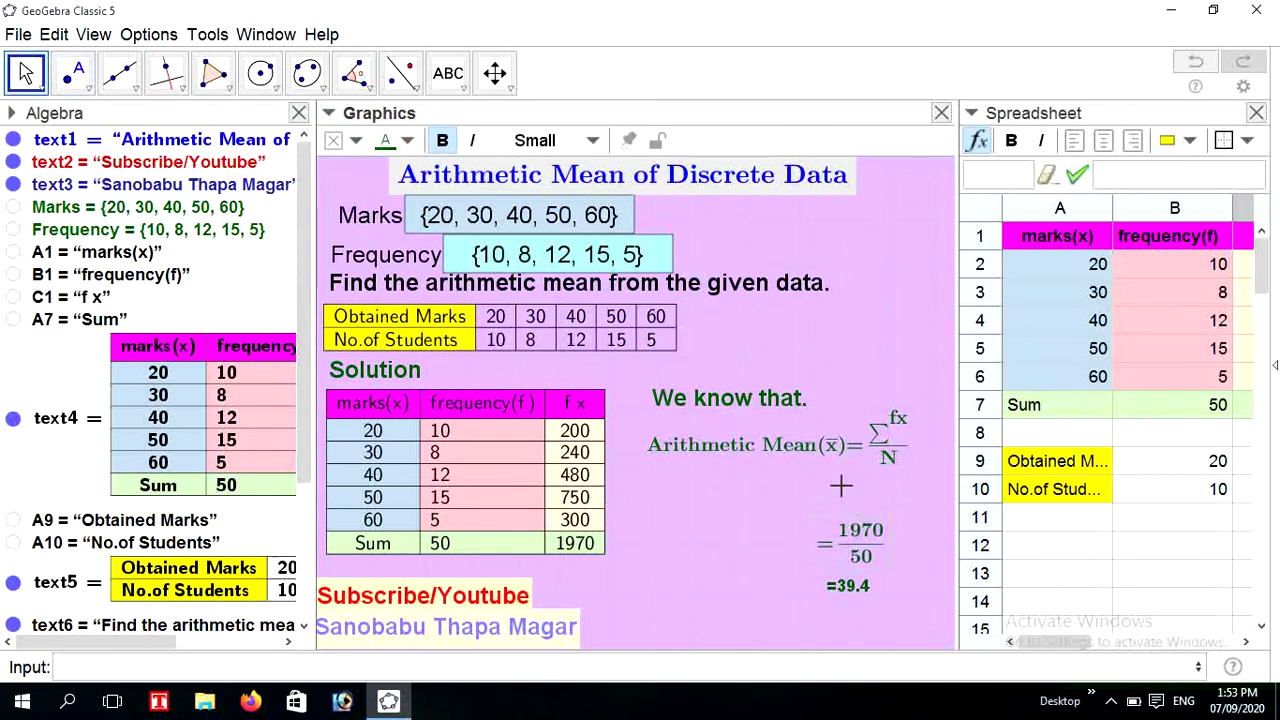
pyautogui.moveTo(829, 457); pyautogui.dragTo(832, 500)
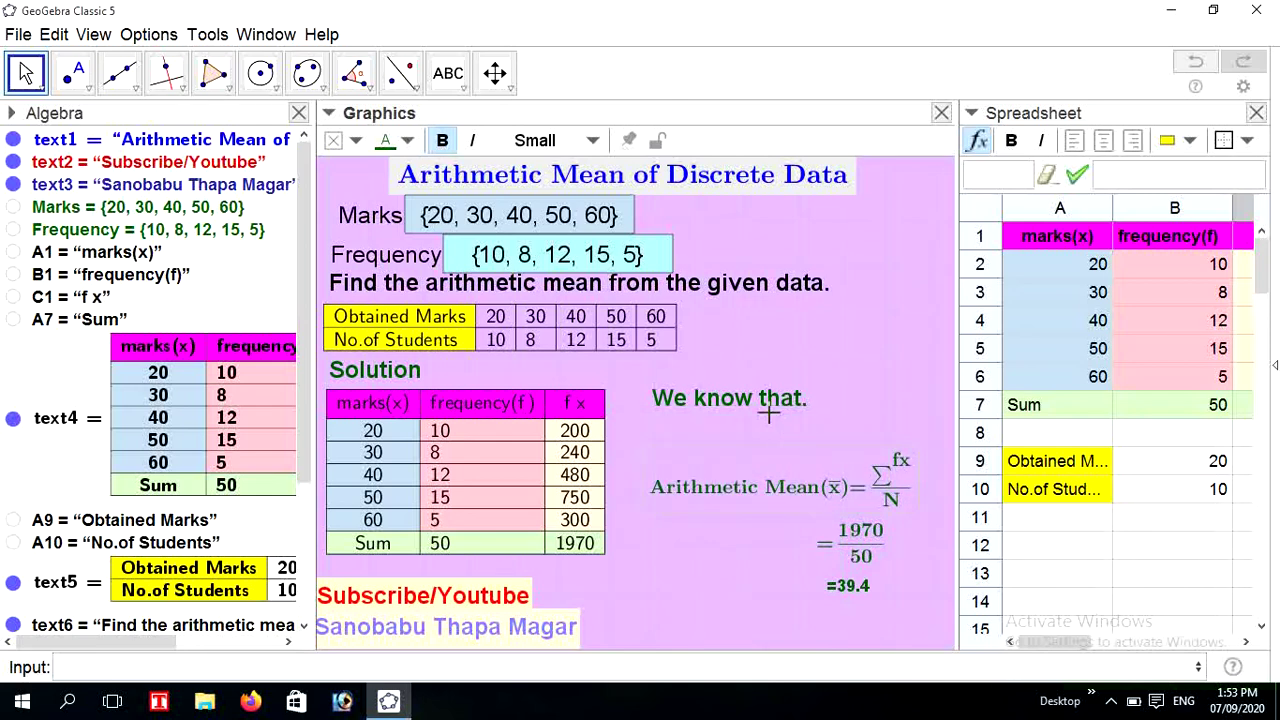
pyautogui.moveTo(762, 402); pyautogui.dragTo(770, 435)
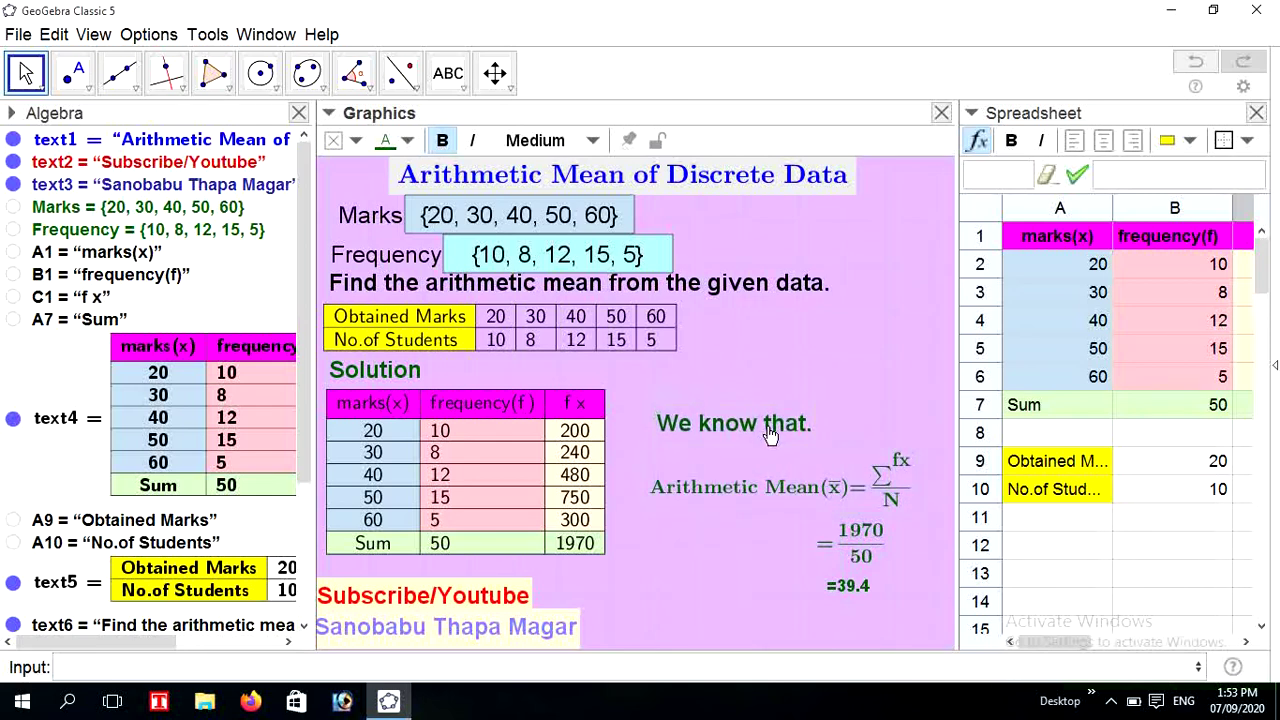
pyautogui.click(795, 317)
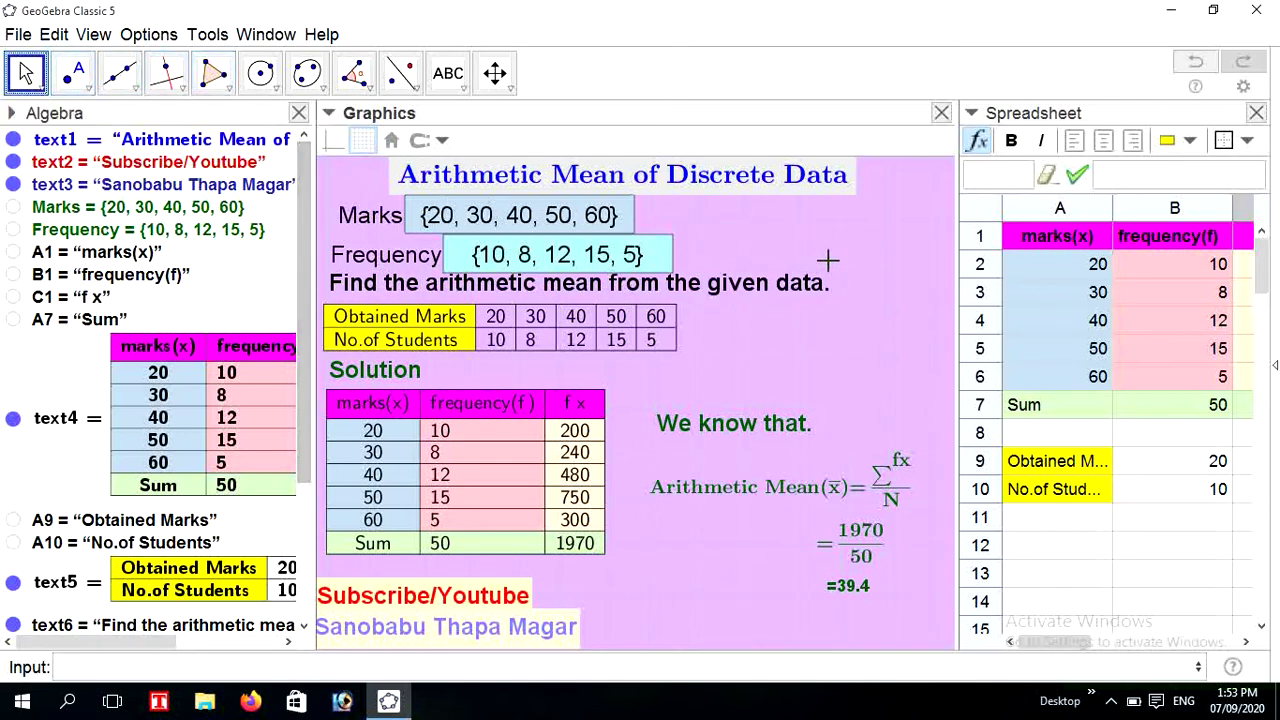
# - Test the worksheet by changing the Marks list to {200, 300, 400, 500, 60} in its input box
pyautogui.click(450, 218)
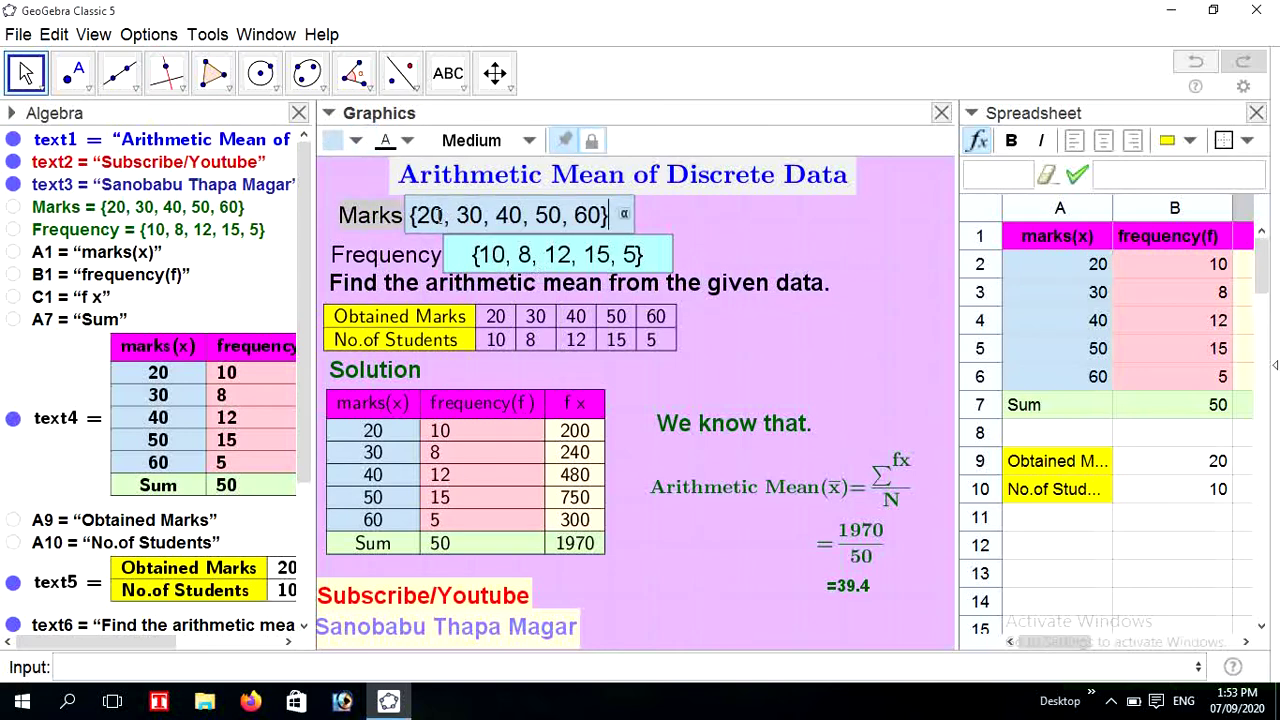
pyautogui.click(432, 218)
pyautogui.write('0')
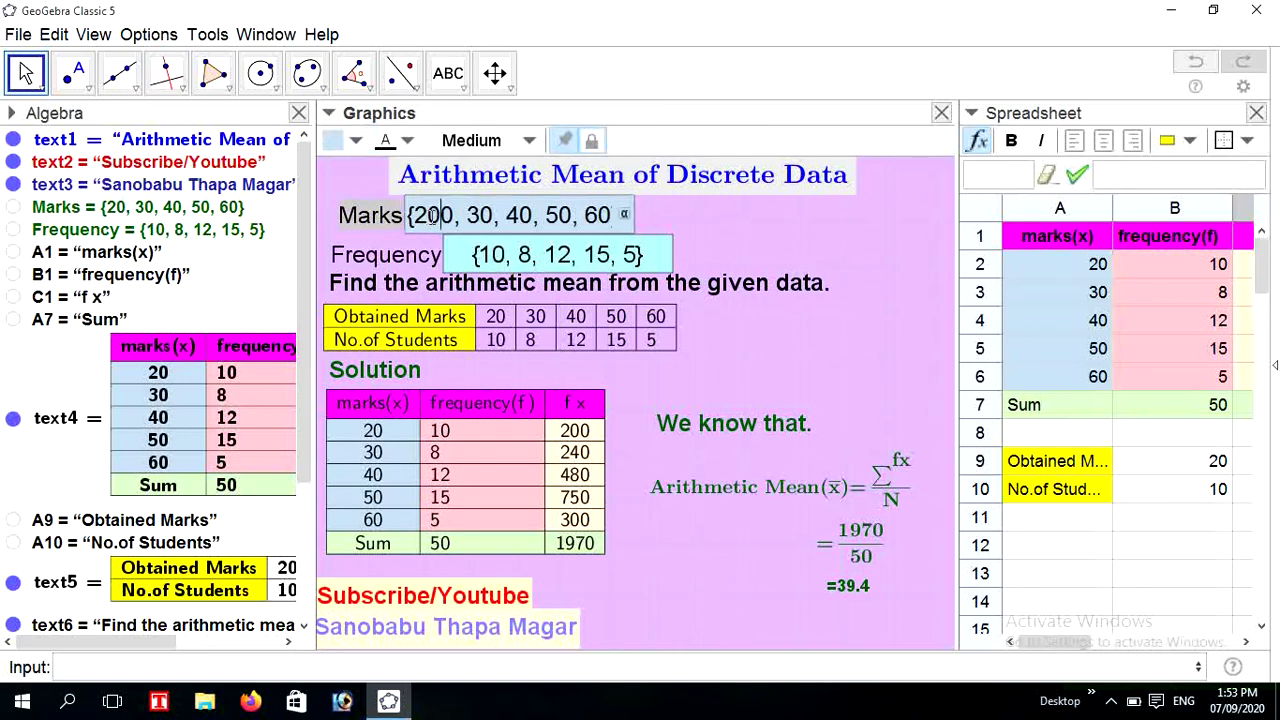
pyautogui.click(485, 216)
pyautogui.write('0')
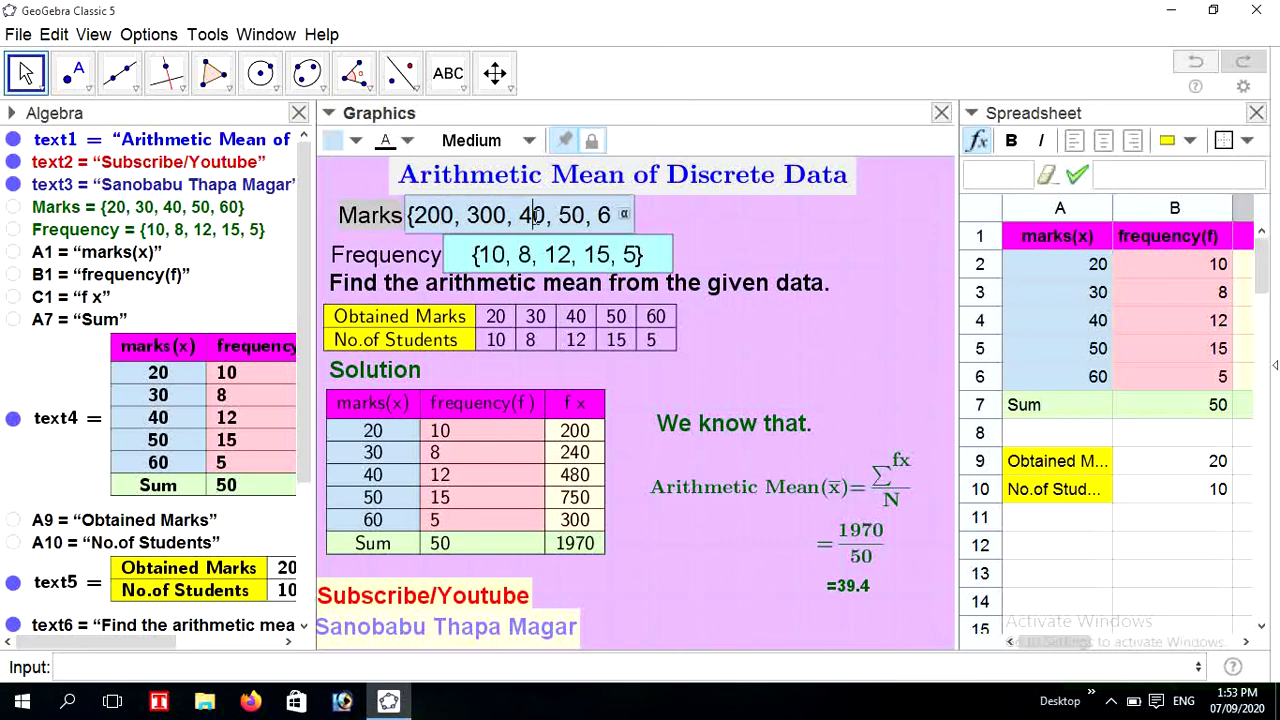
pyautogui.click(543, 216)
pyautogui.write('0')
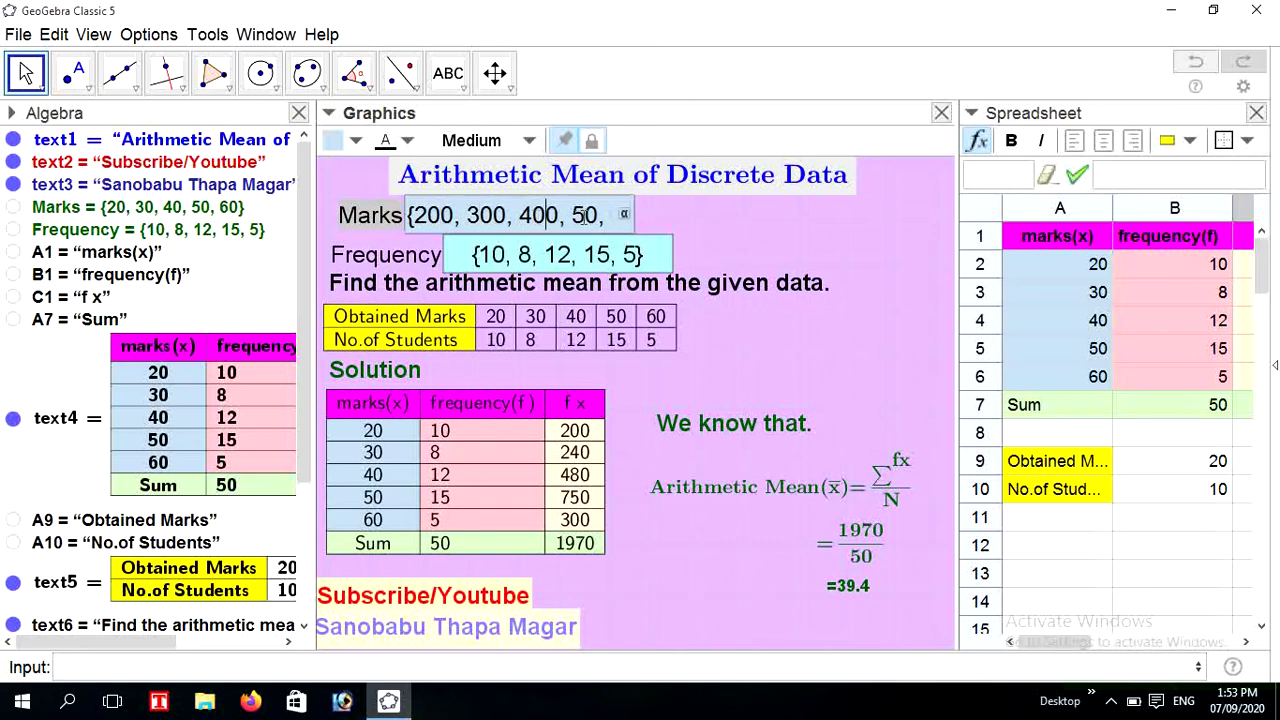
pyautogui.click(586, 215)
pyautogui.write('0')
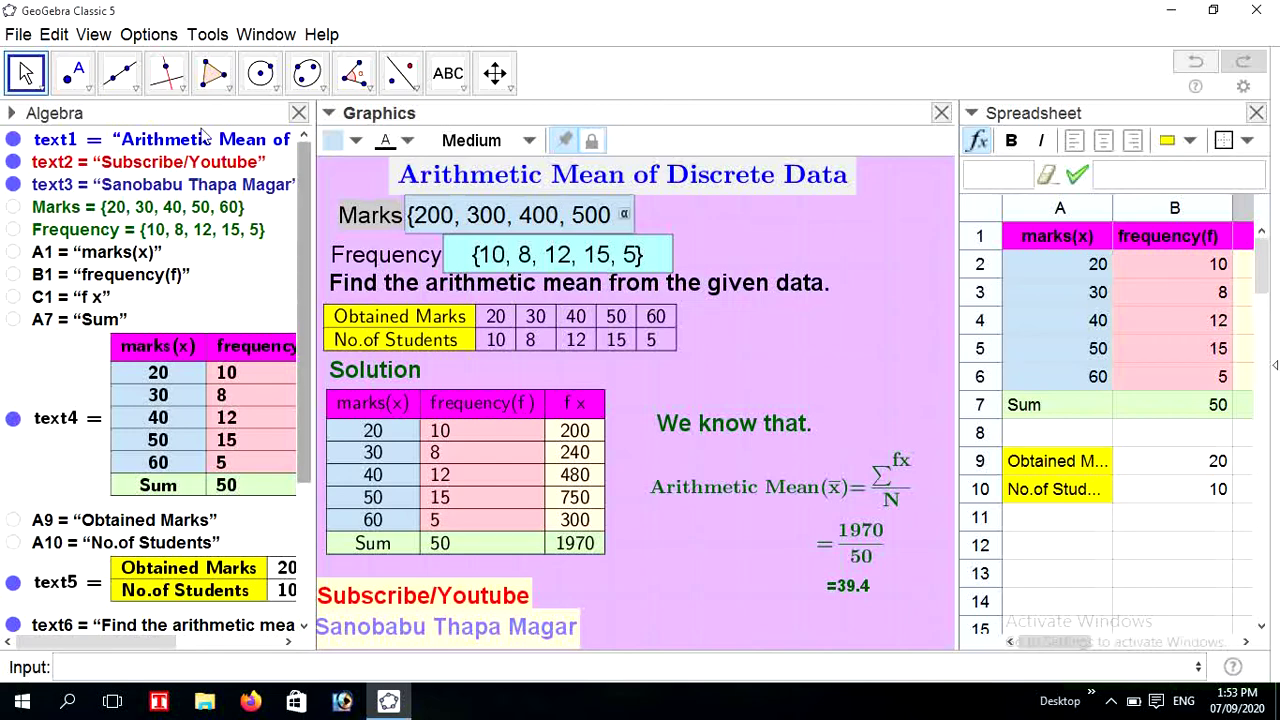
pyautogui.click(27, 72)
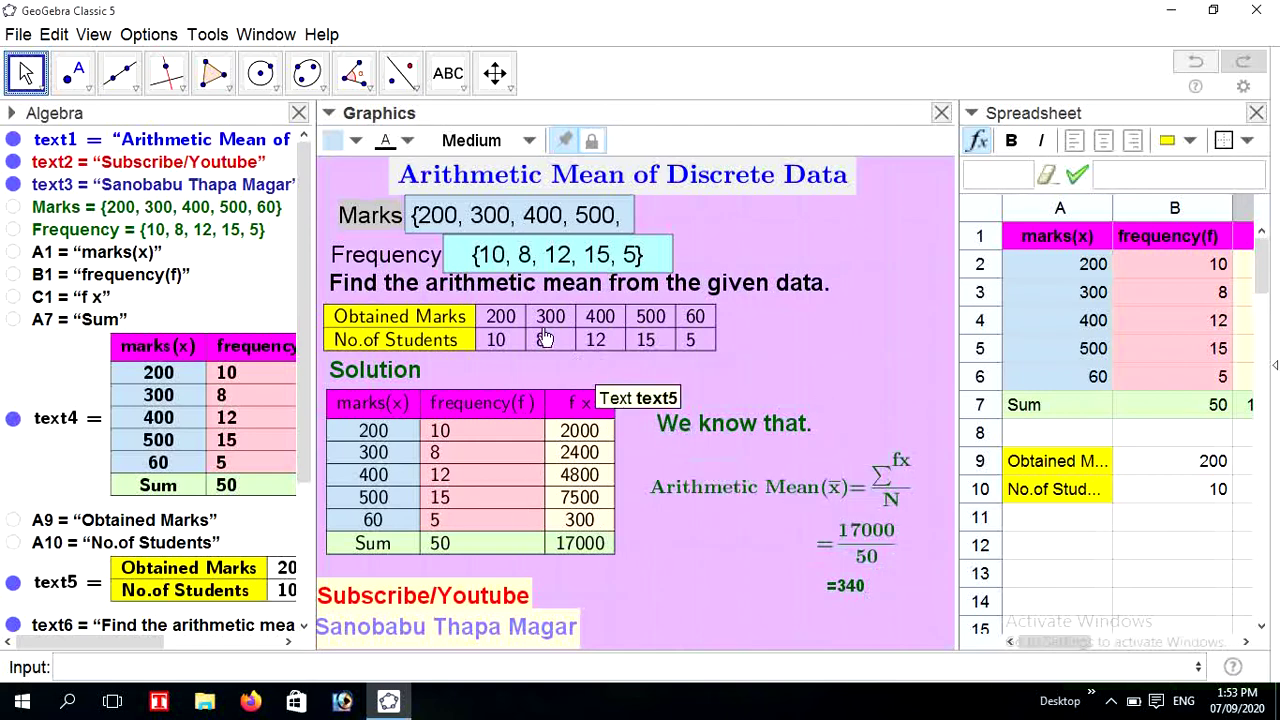
# - Change the first two values in the Marks input box to 10 and 20
pyautogui.click(450, 222)
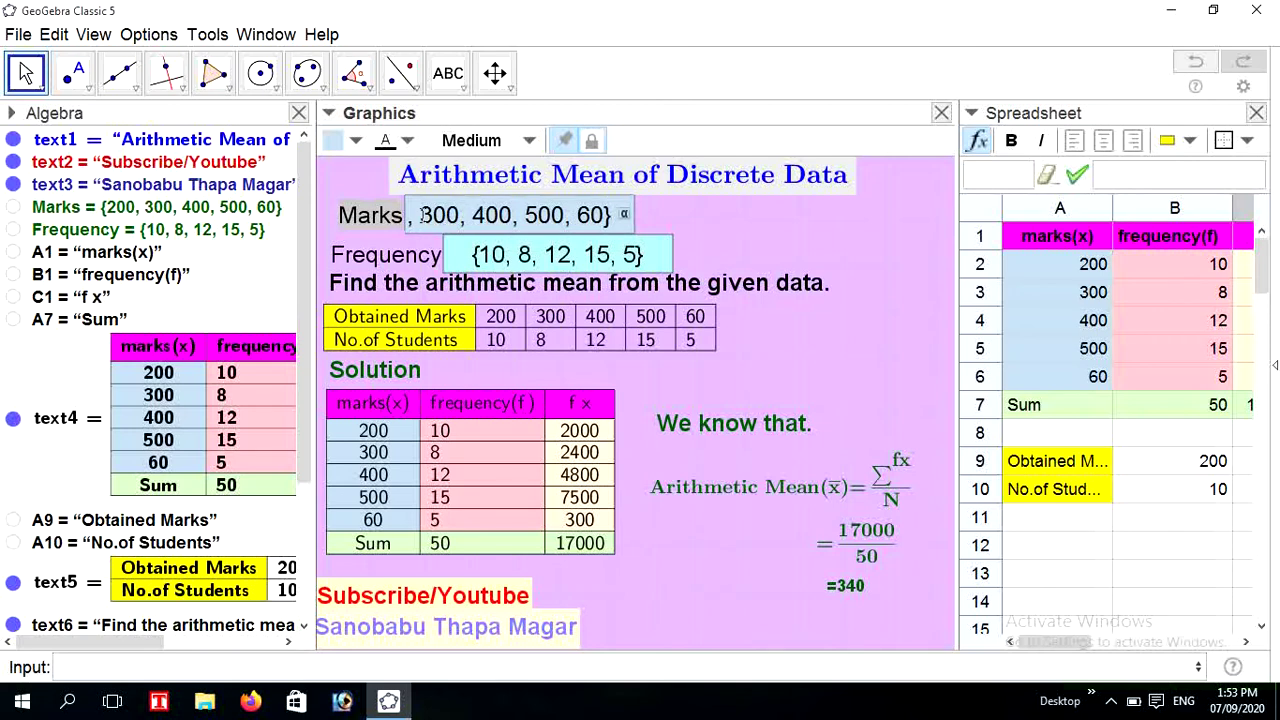
pyautogui.click(422, 215)
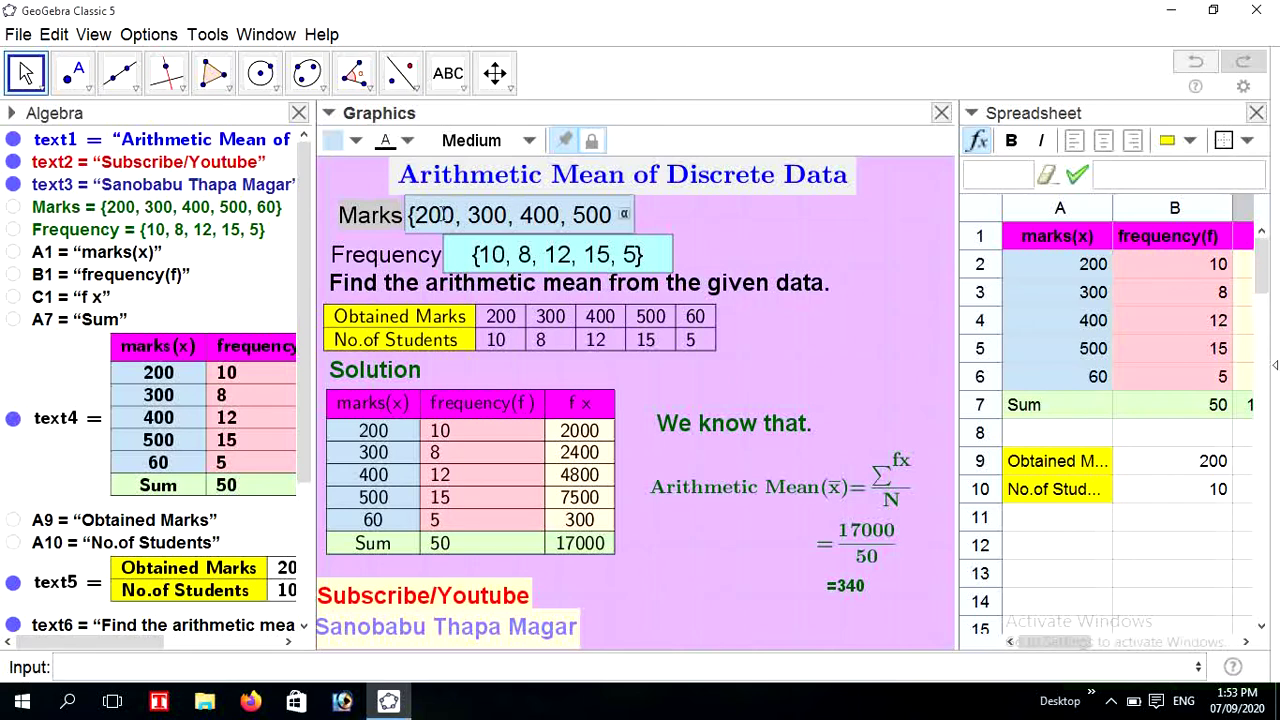
pyautogui.press('BackSpace')
pyautogui.press('BackSpace')
pyautogui.write('1')
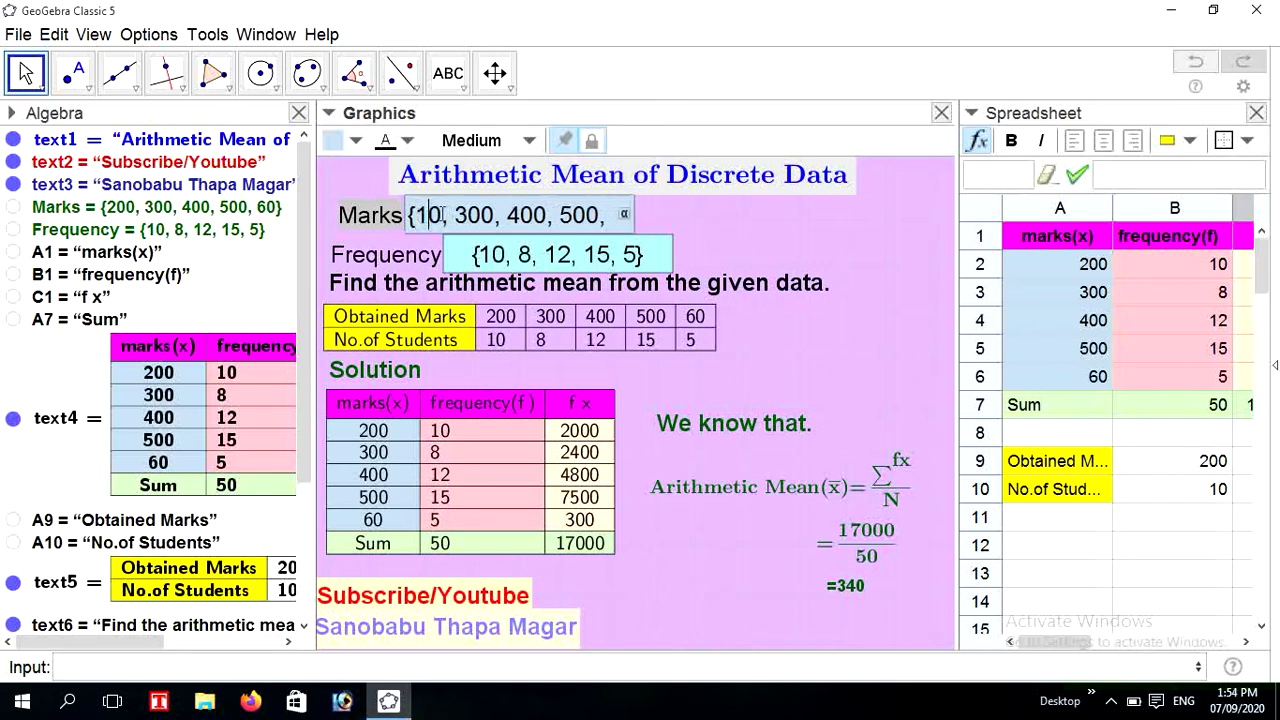
pyautogui.click(484, 214)
pyautogui.press('BackSpace')
pyautogui.press('BackSpace')
pyautogui.write('2')
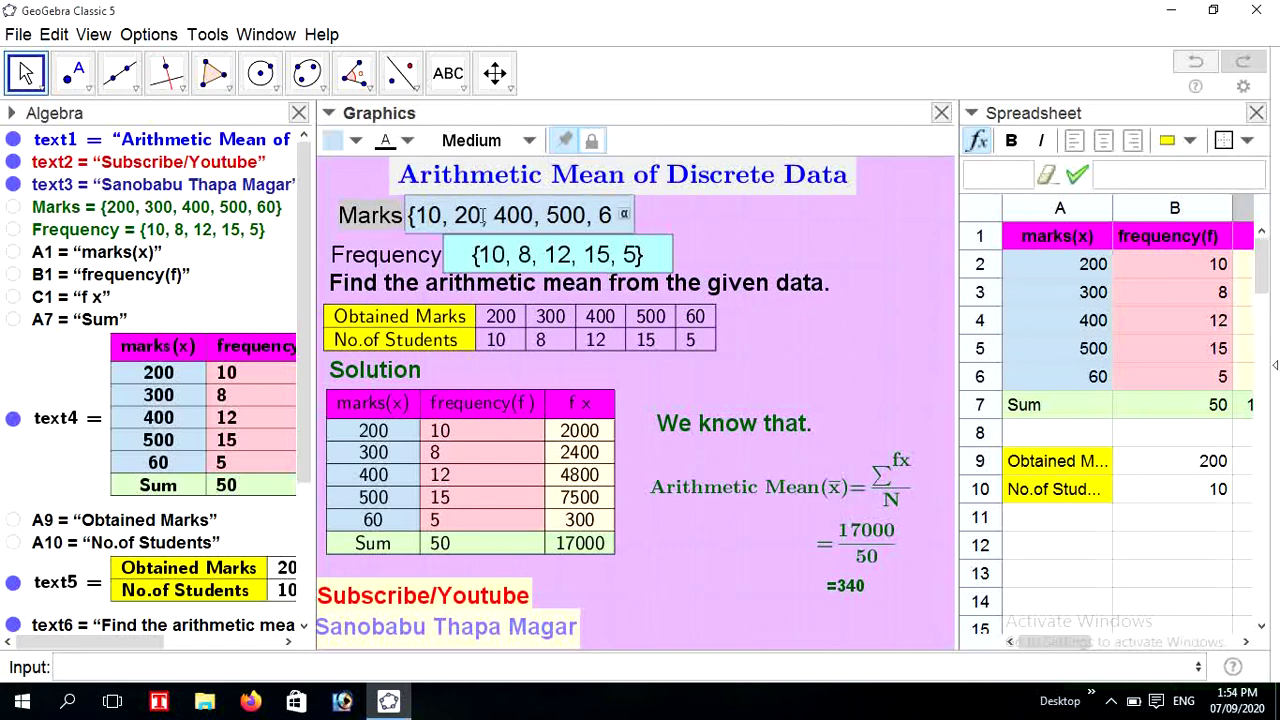
# - Change the third value in the Marks input box to 30
pyautogui.click(523, 214)
pyautogui.press('BackSpace')
pyautogui.press('BackSpace')
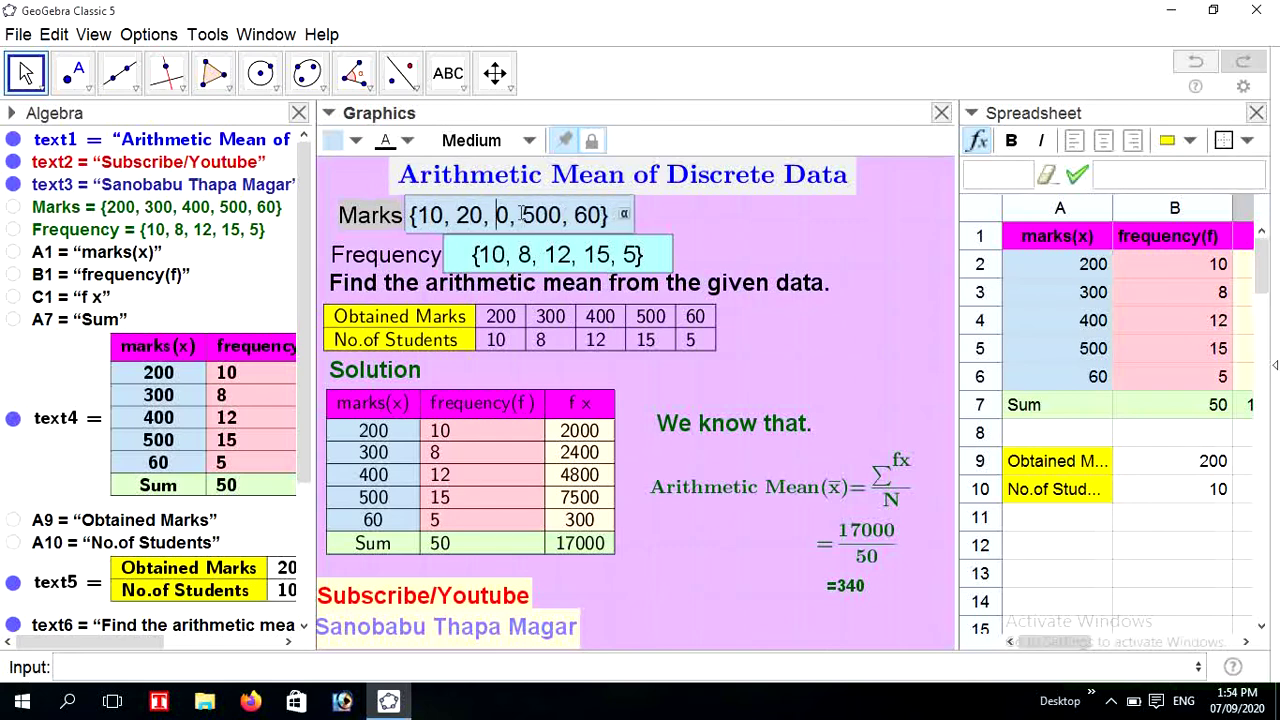
pyautogui.write('2')
pyautogui.press('BackSpace')
pyautogui.write('3')
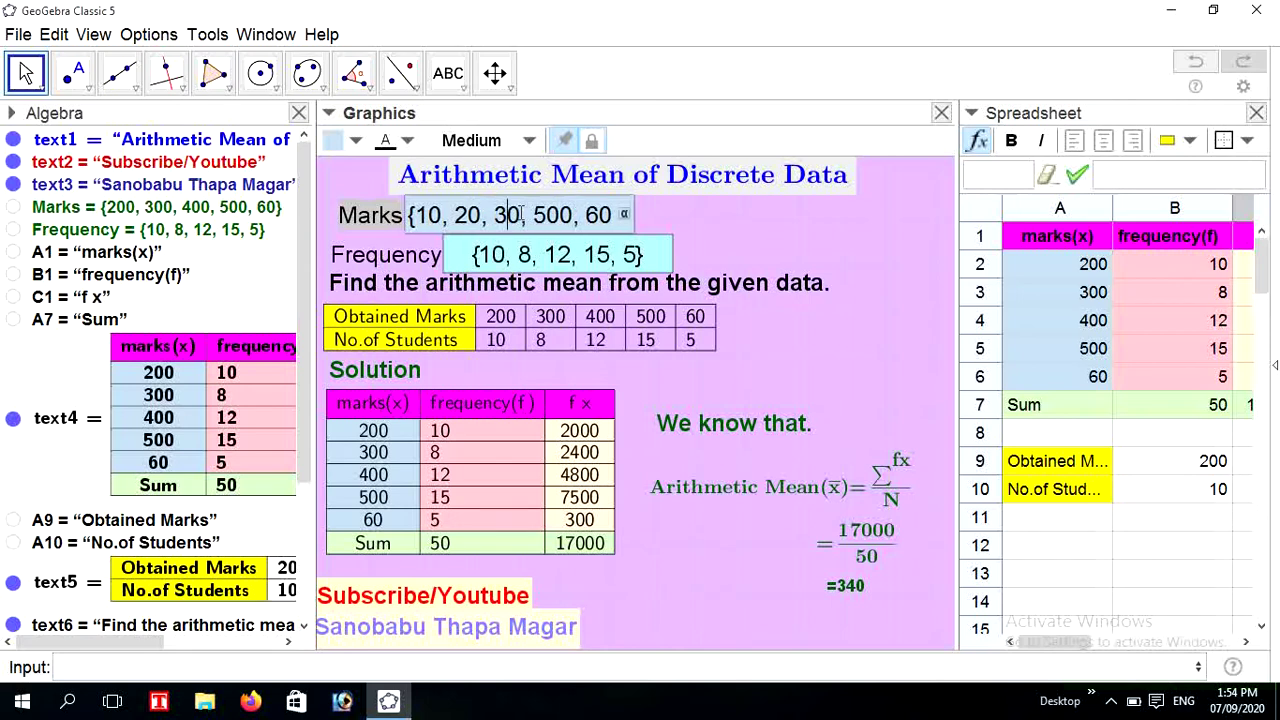
# - Change the fourth value in the Marks input box to 40 and apply the list {10, 20, 30, 40, 60}
pyautogui.click(559, 215)
pyautogui.press('BackSpace')
pyautogui.press('BackSpace')
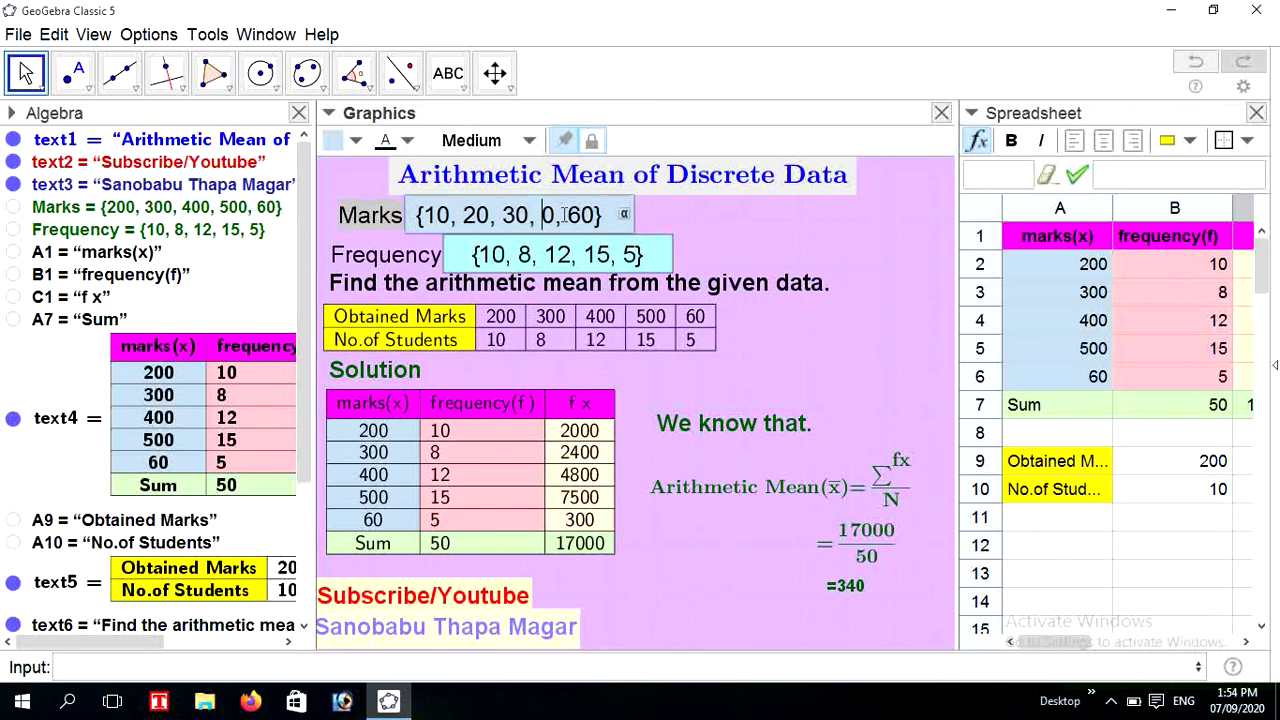
pyautogui.write('40')
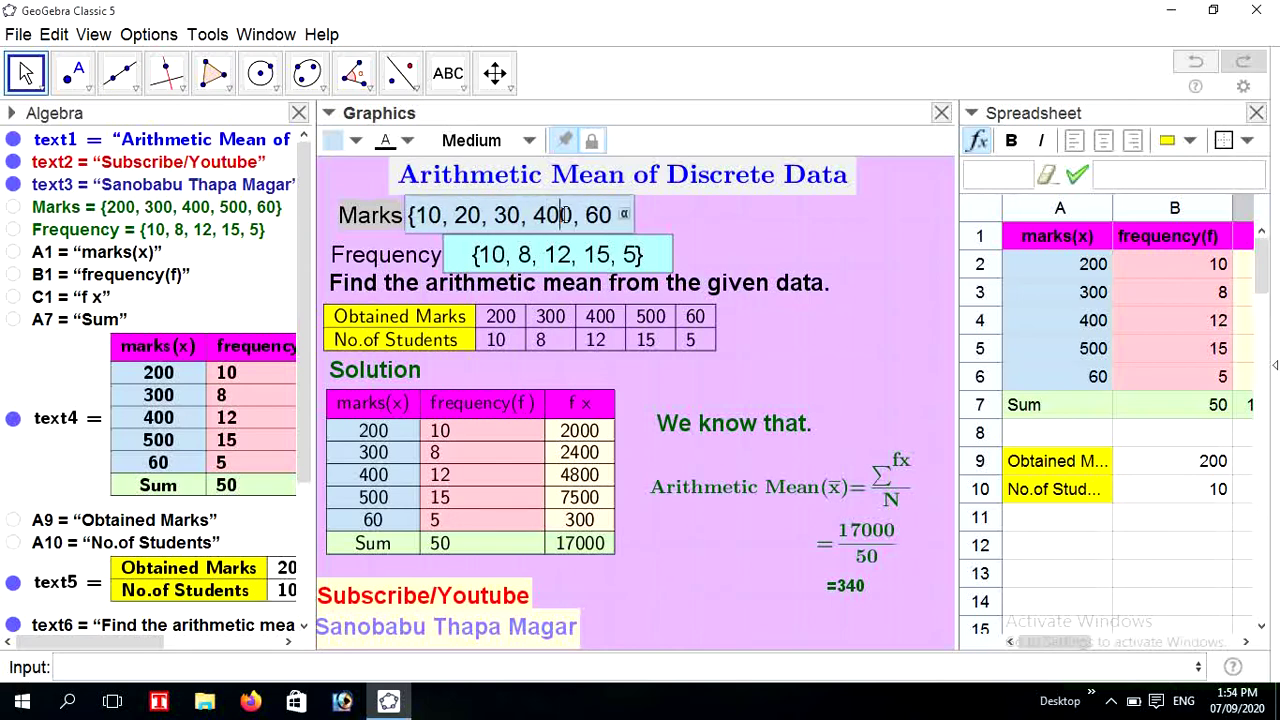
pyautogui.press('BackSpace')
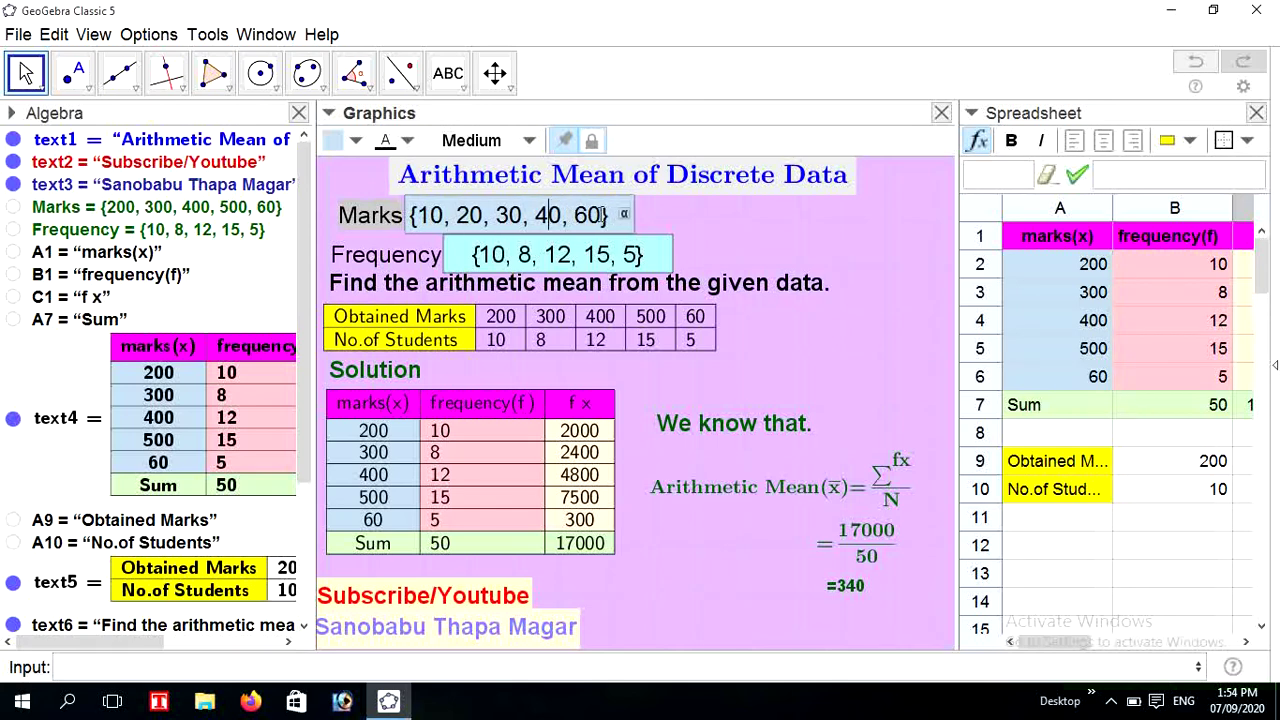
pyautogui.press('BackSpace')
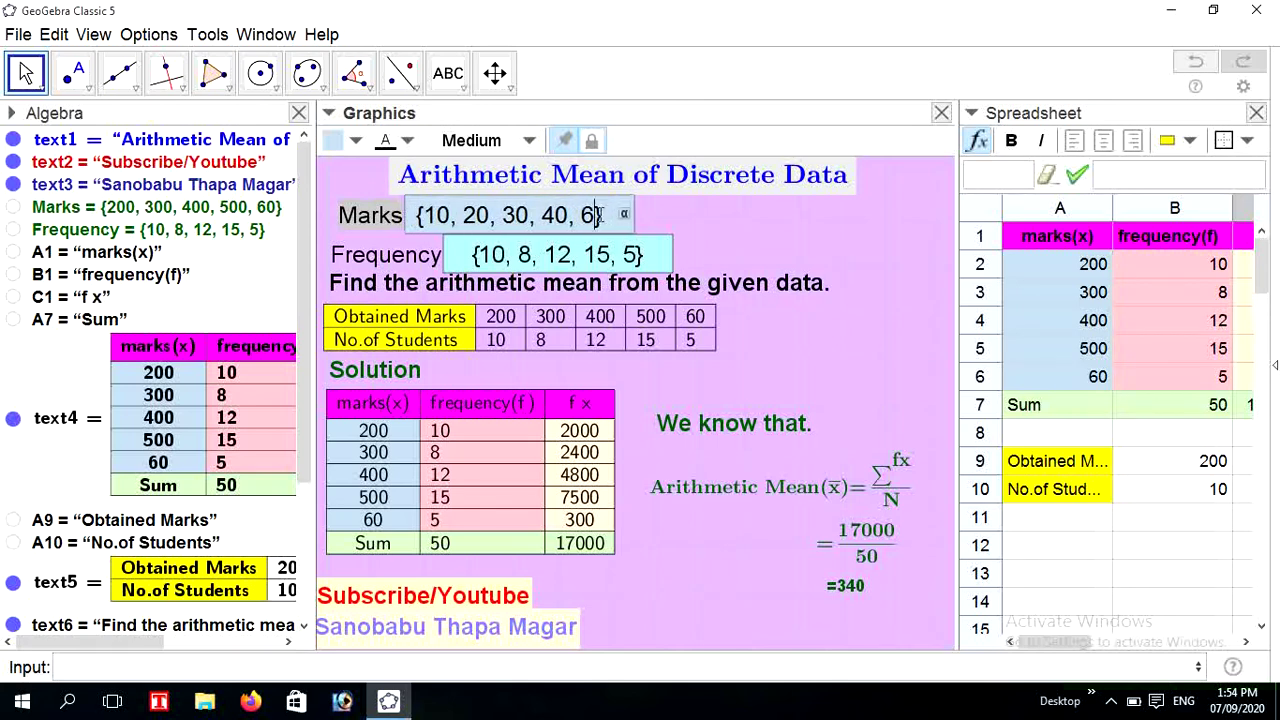
pyautogui.write('0')
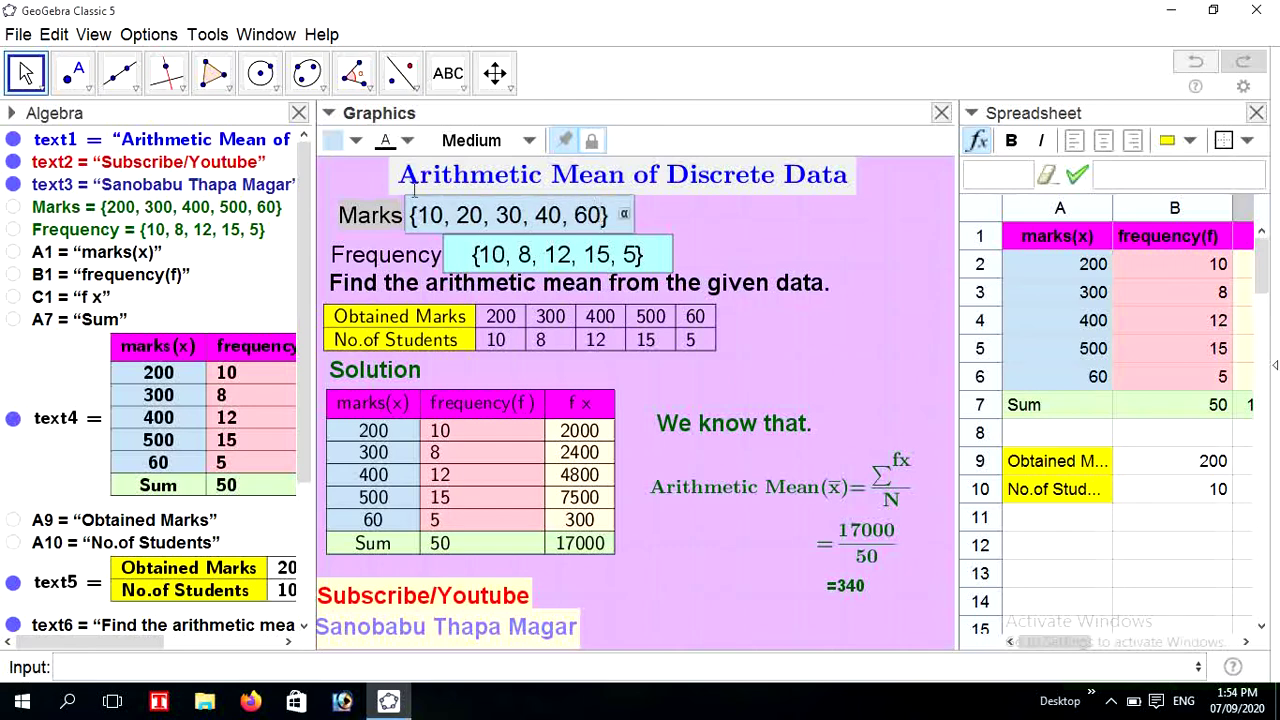
pyautogui.click(24, 72)
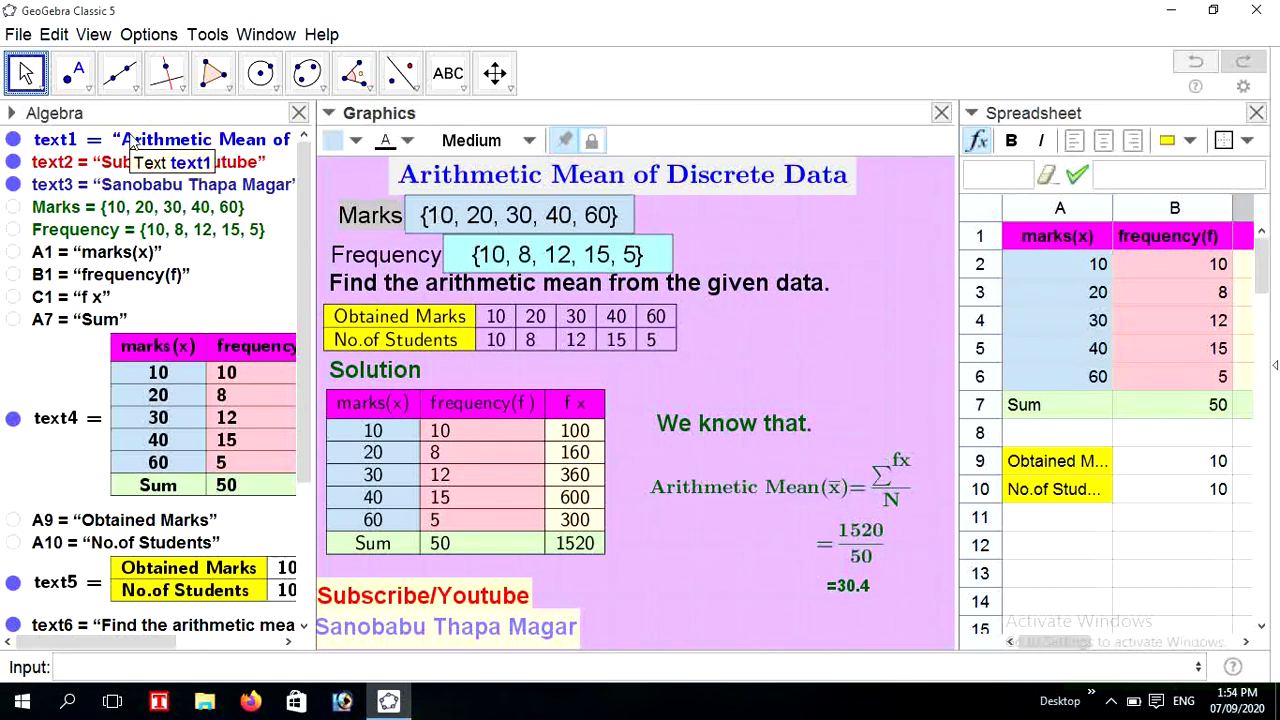
pyautogui.click(807, 350)
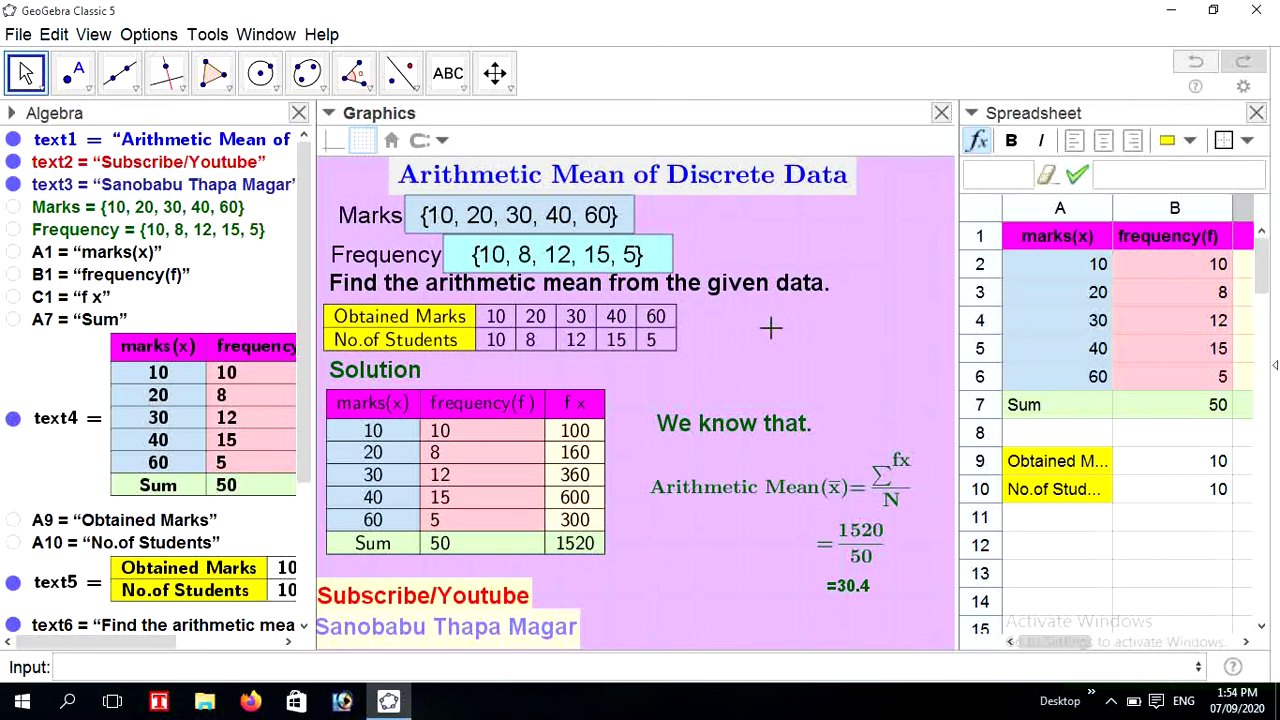
# - Define a new number g = 0 as the counter for revealing the solution
pyautogui.click(148, 665)
pyautogui.write('g')
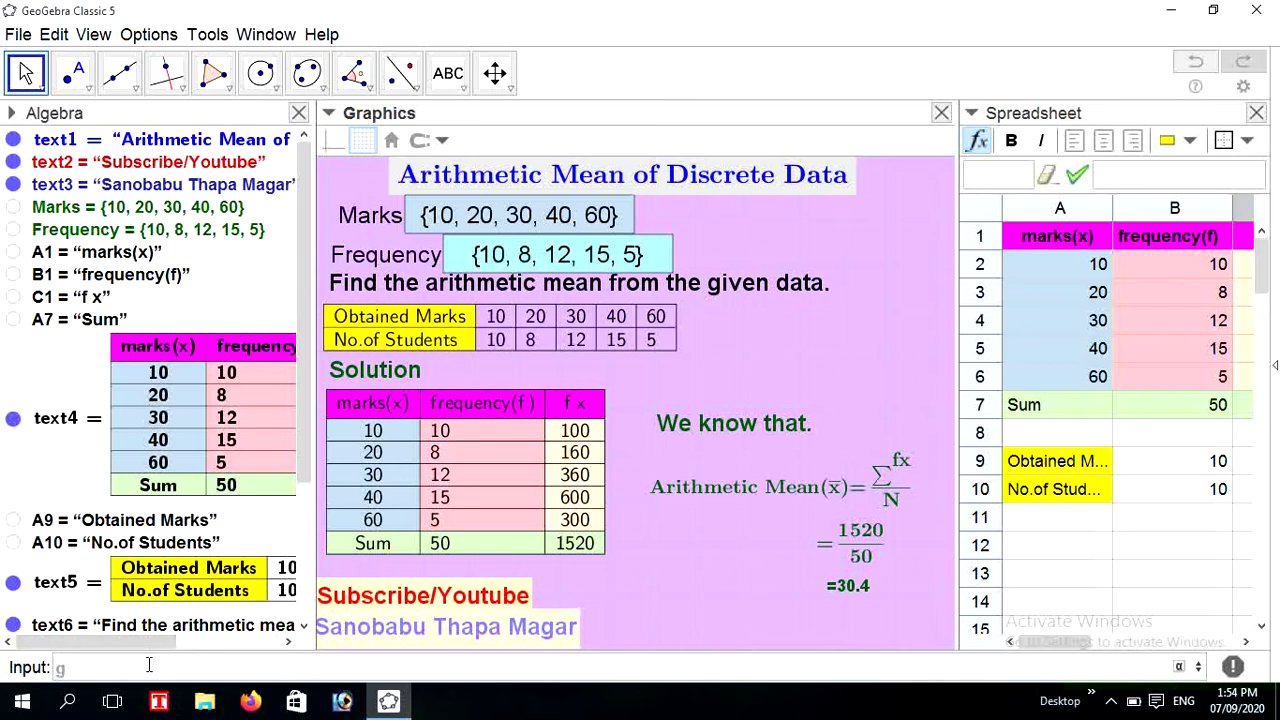
pyautogui.write('=0')
pyautogui.press('Return')
pyautogui.click(27, 72)
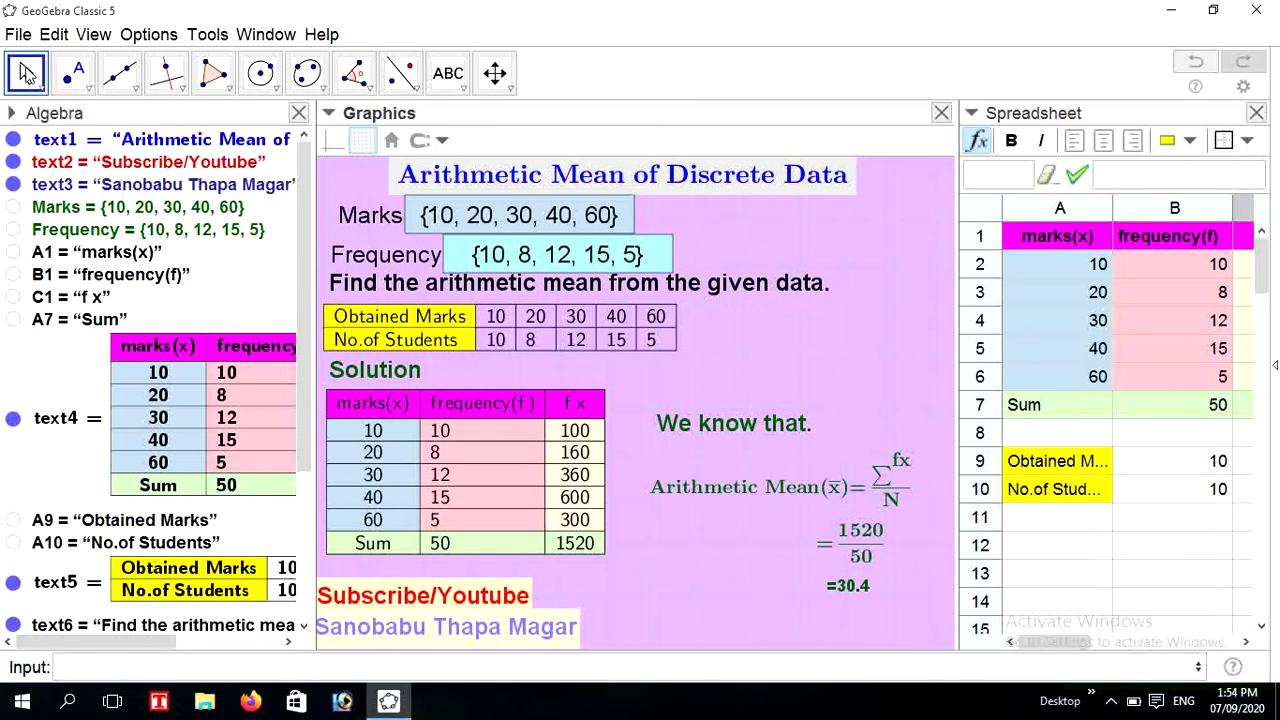
pyautogui.moveTo(300, 272); pyautogui.dragTo(300, 420)
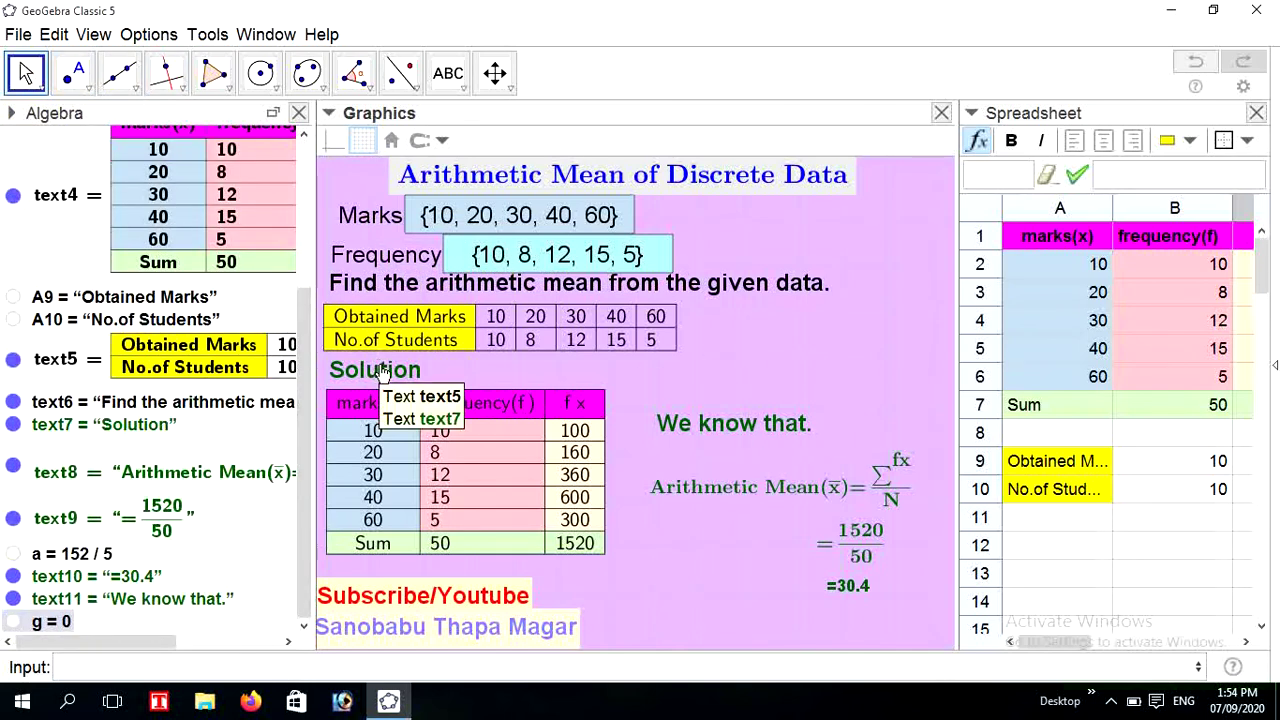
pyautogui.click(381, 372)
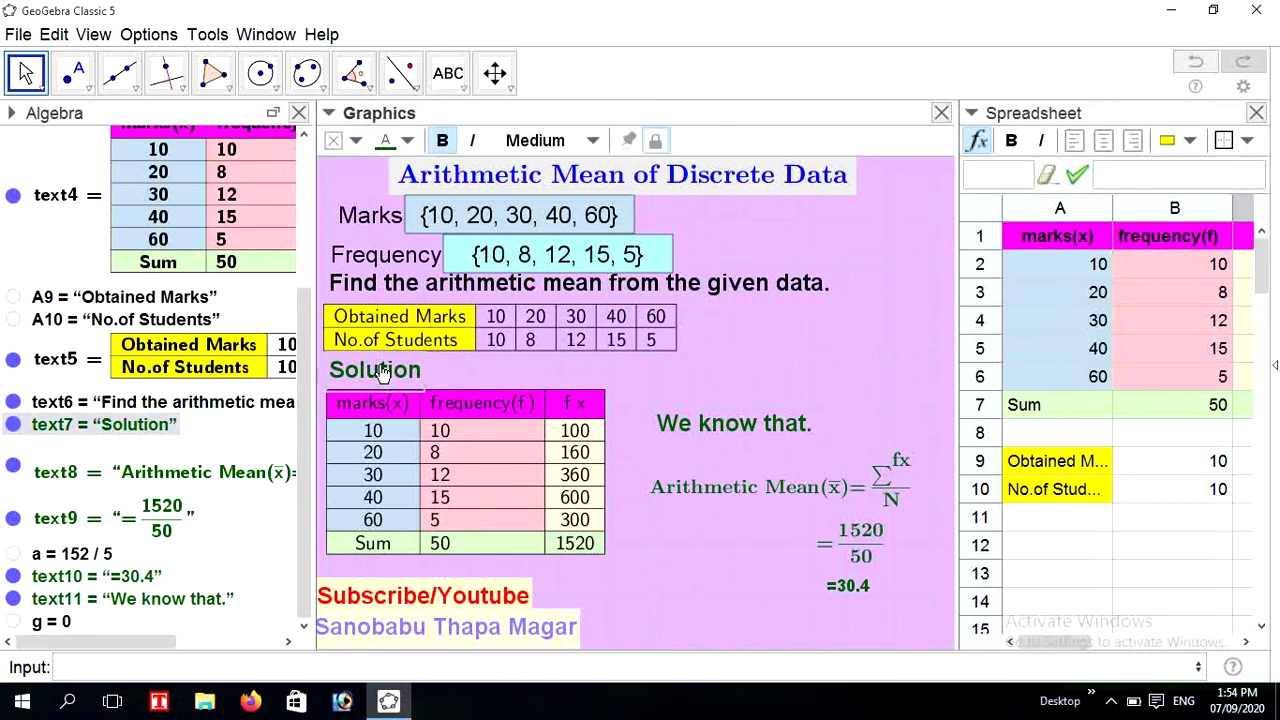
pyautogui.click(762, 346)
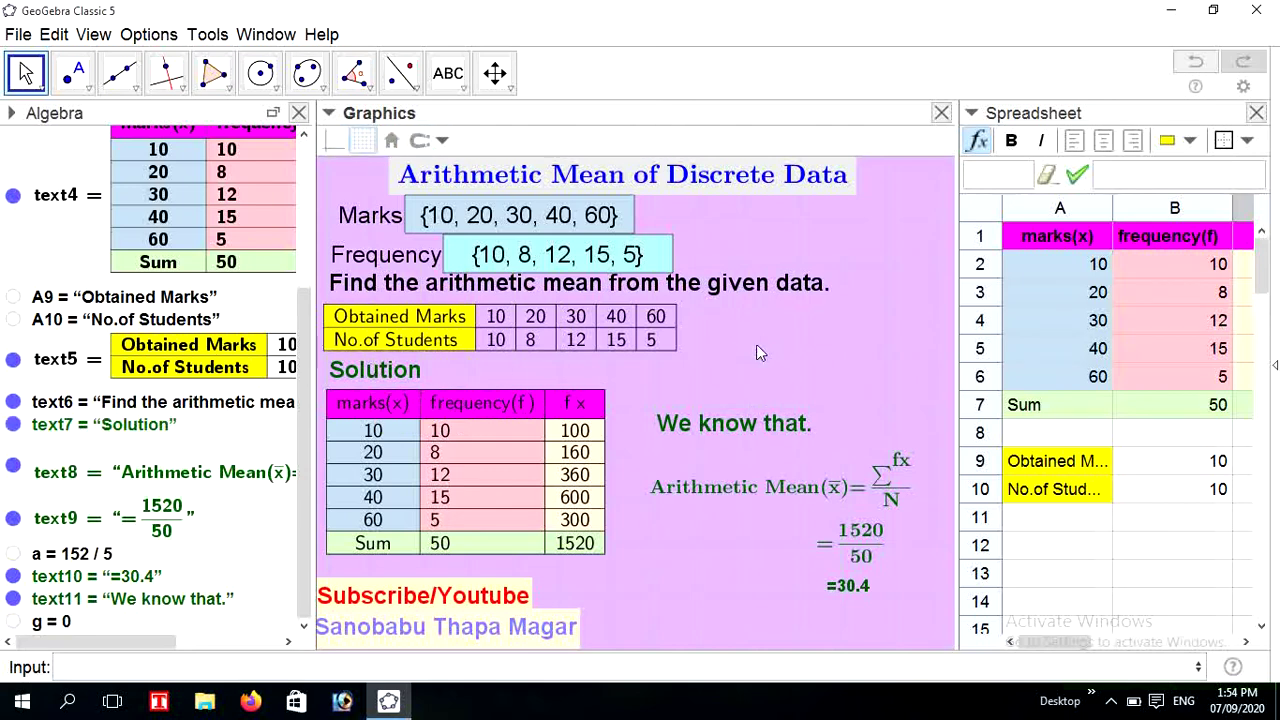
# - Add a button captioned Reset with the script g=0 in the free area beside the Obtained Marks table
pyautogui.click(448, 75)
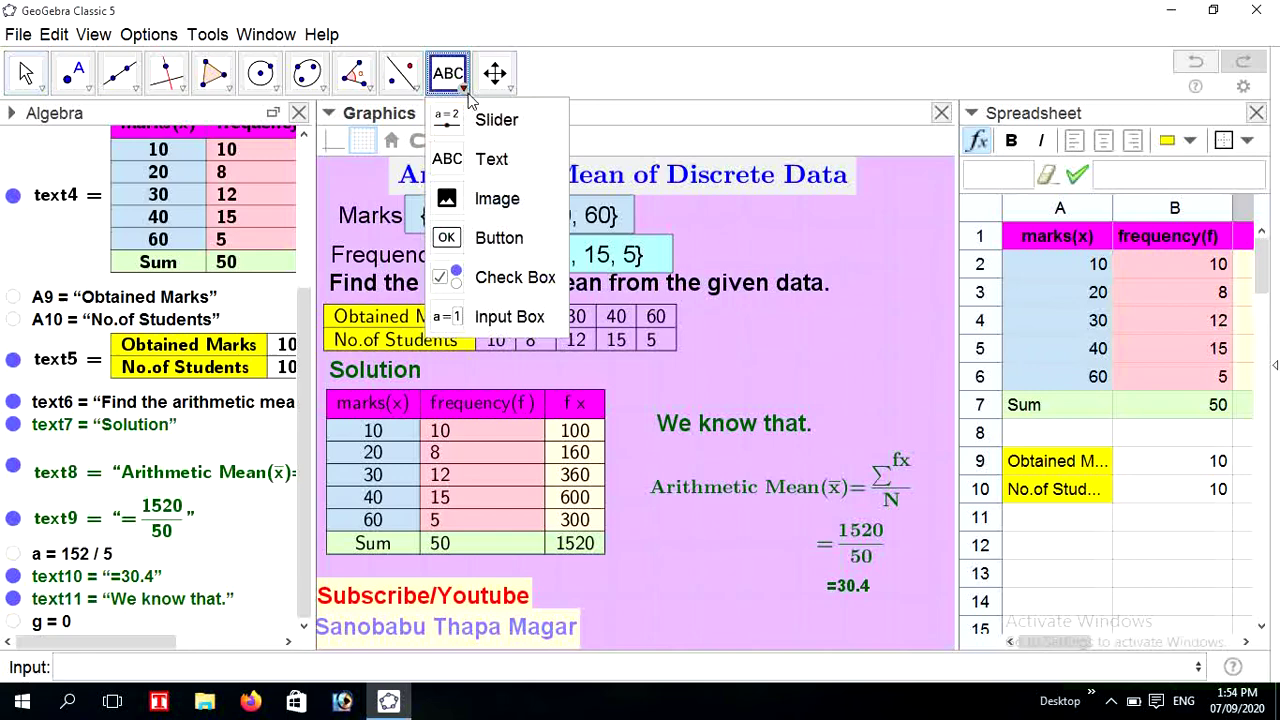
pyautogui.click(510, 240)
pyautogui.click(730, 335)
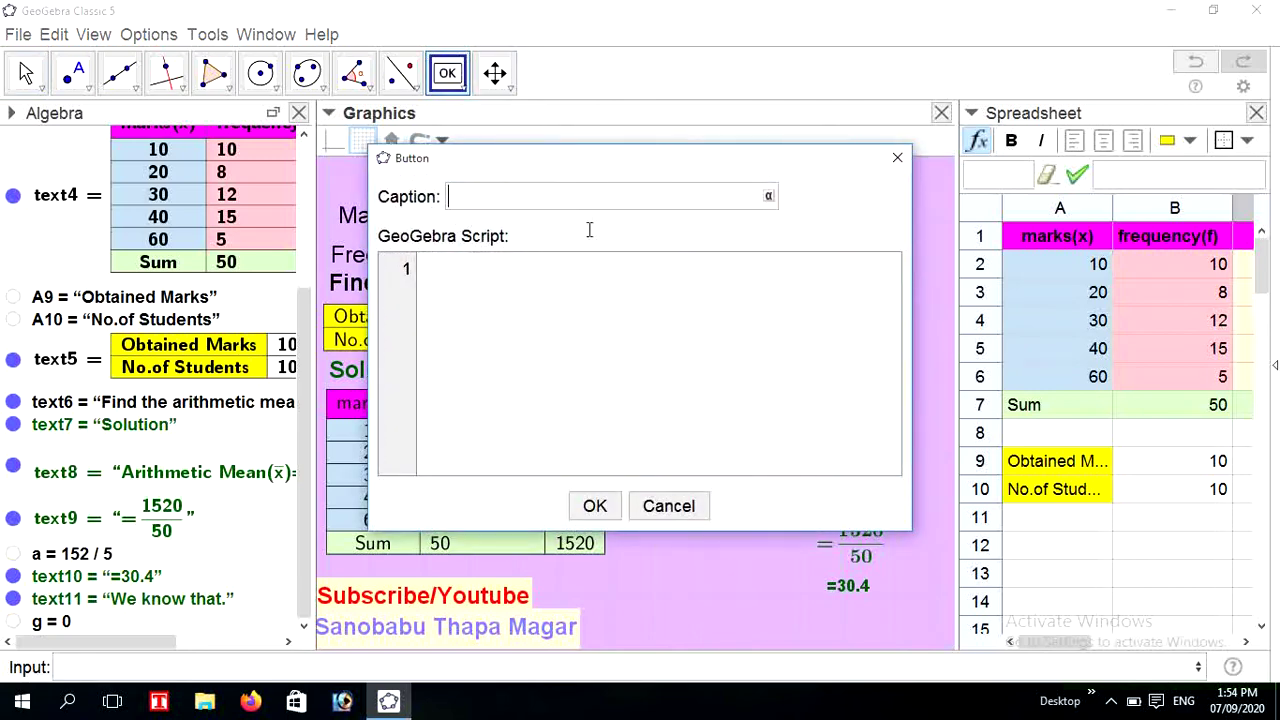
pyautogui.write('Reset')
pyautogui.click(432, 278)
pyautogui.write('g=0')
pyautogui.click(592, 506)
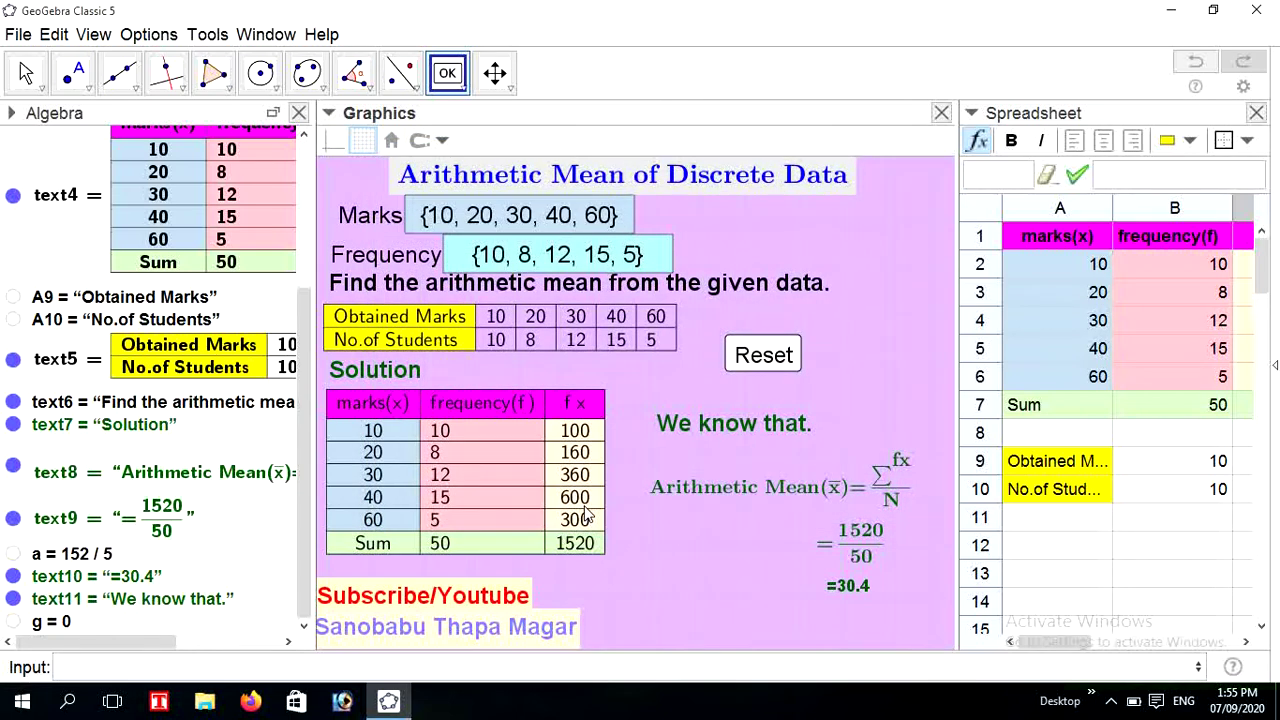
# - Add a button captioned Next with the script g=g+1 below the Reset button
pyautogui.click(703, 375)
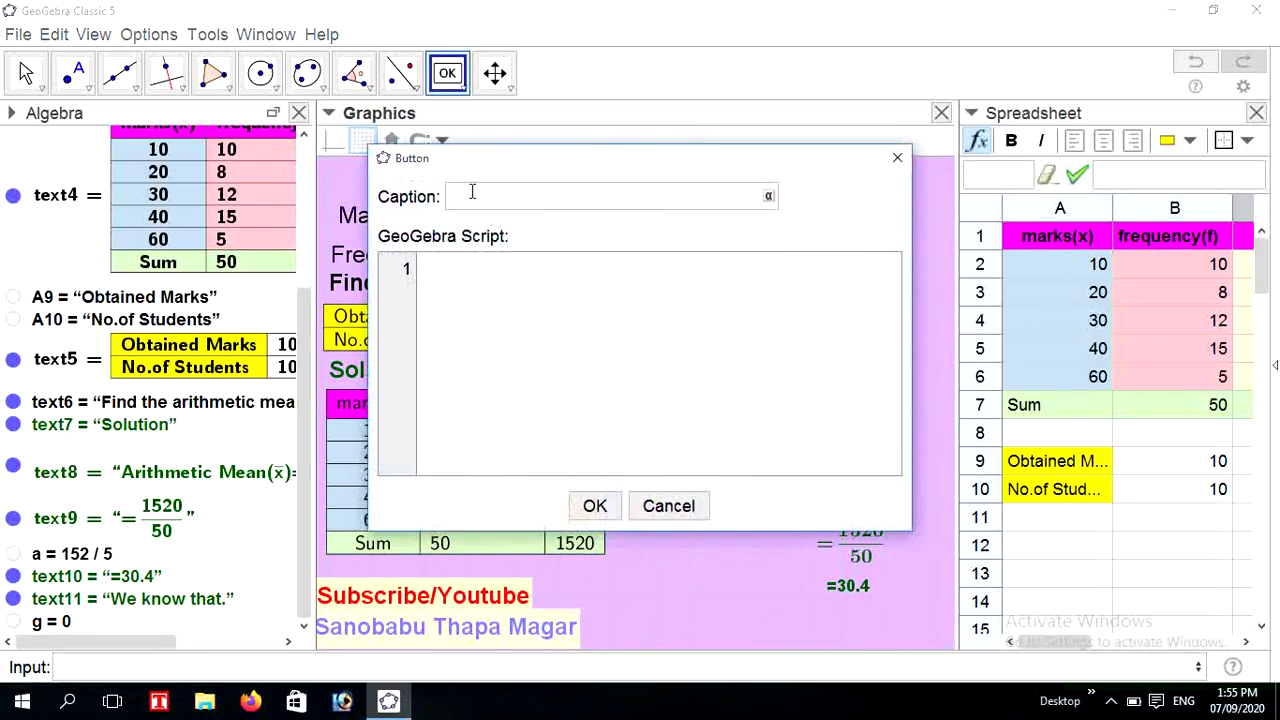
pyautogui.write('Next')
pyautogui.click(430, 266)
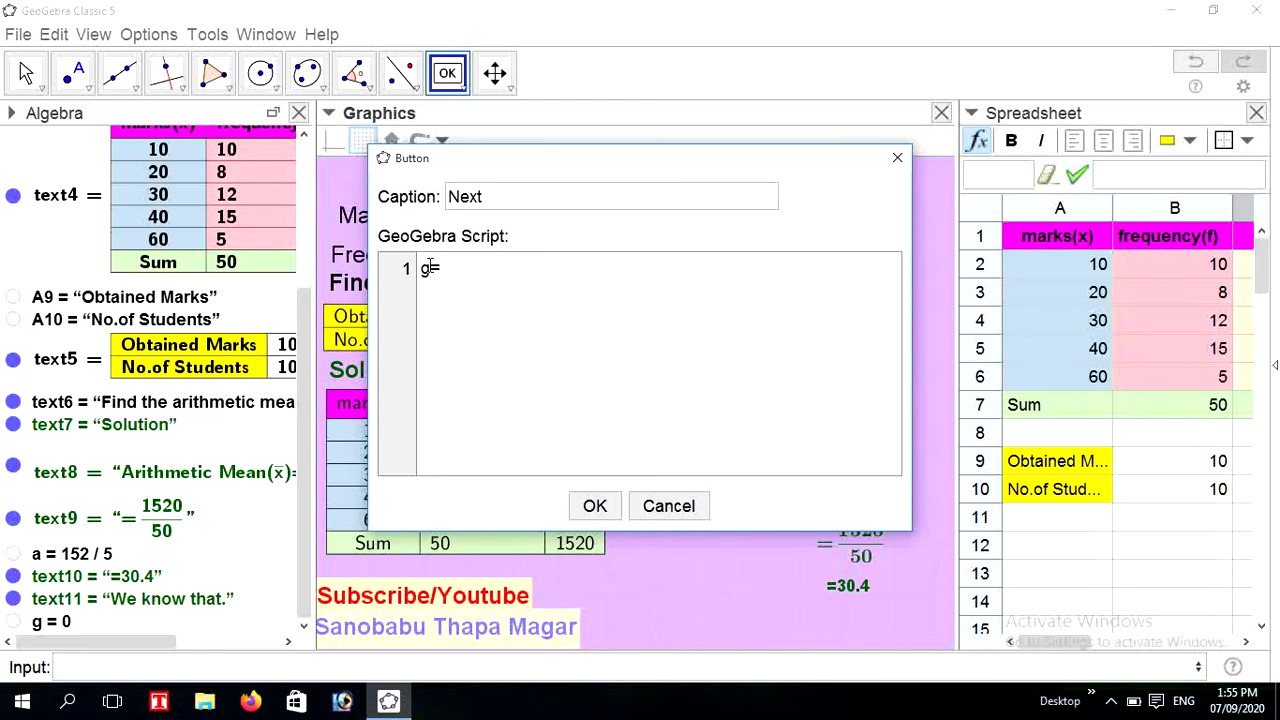
pyautogui.write('g=g+1')
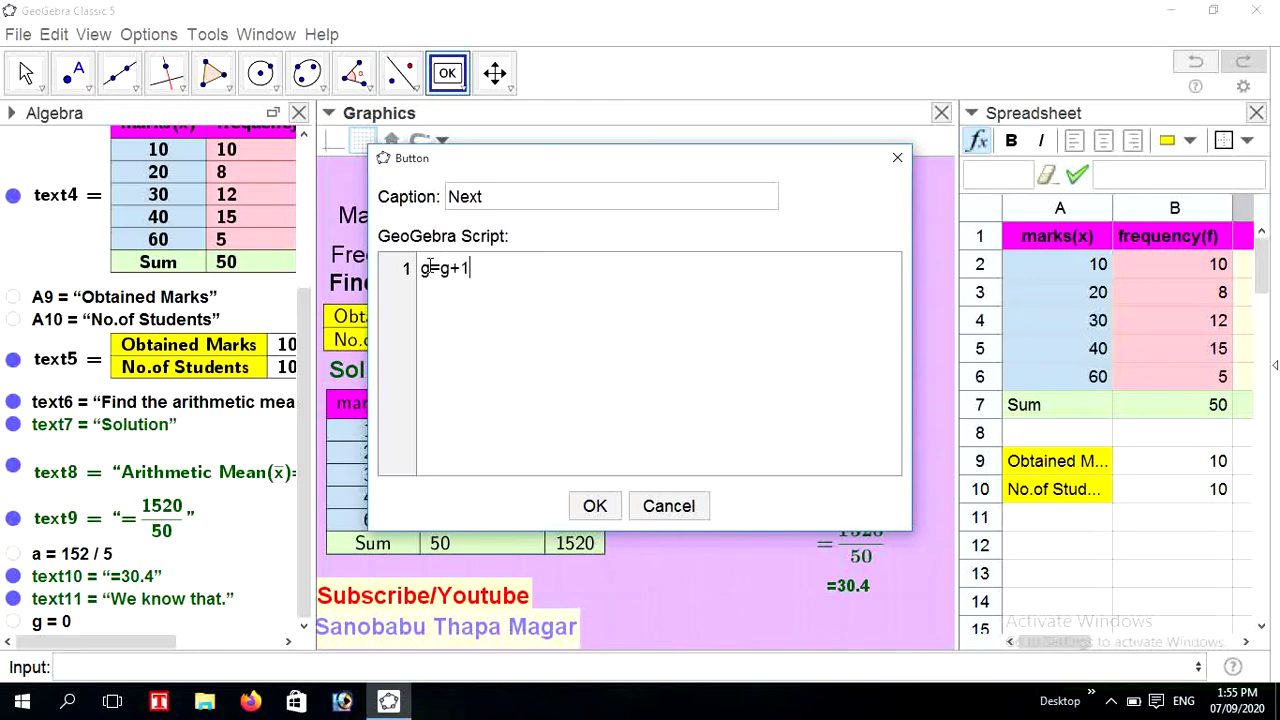
pyautogui.click(595, 506)
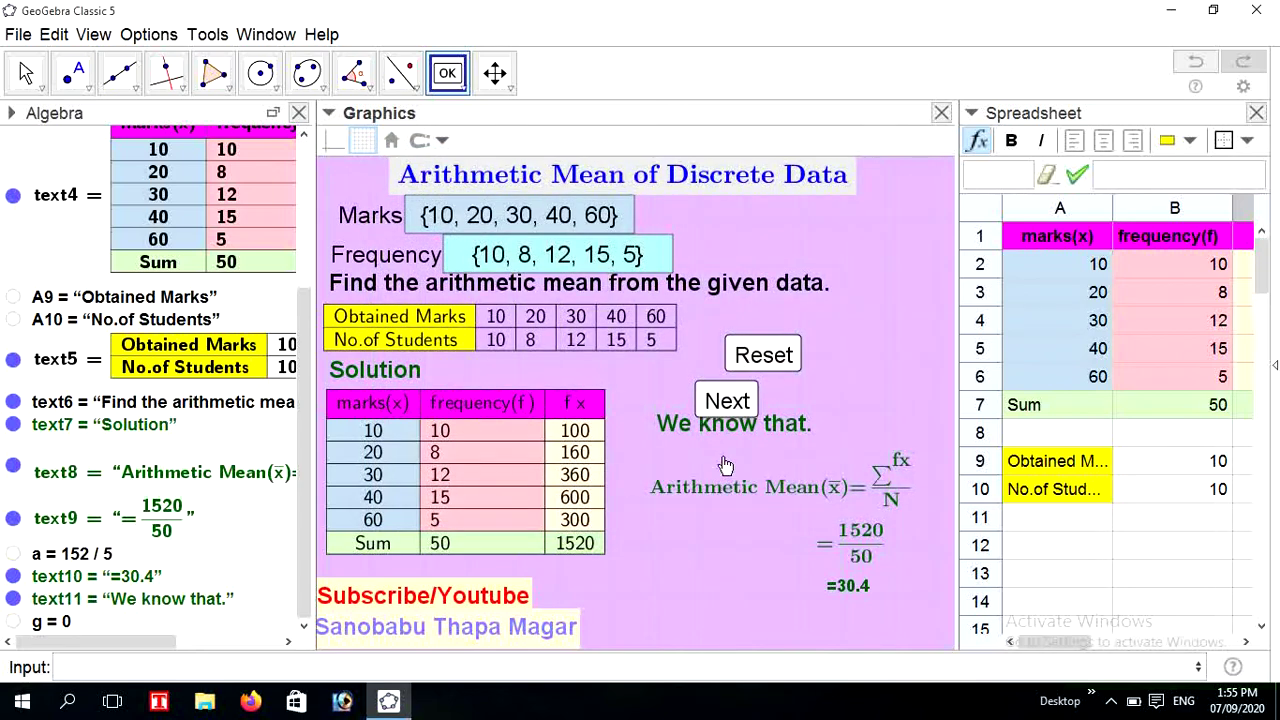
# - Add a button captioned Previous with the script g=g-1 beside the Next button, and return to the Move tool
pyautogui.click(801, 397)
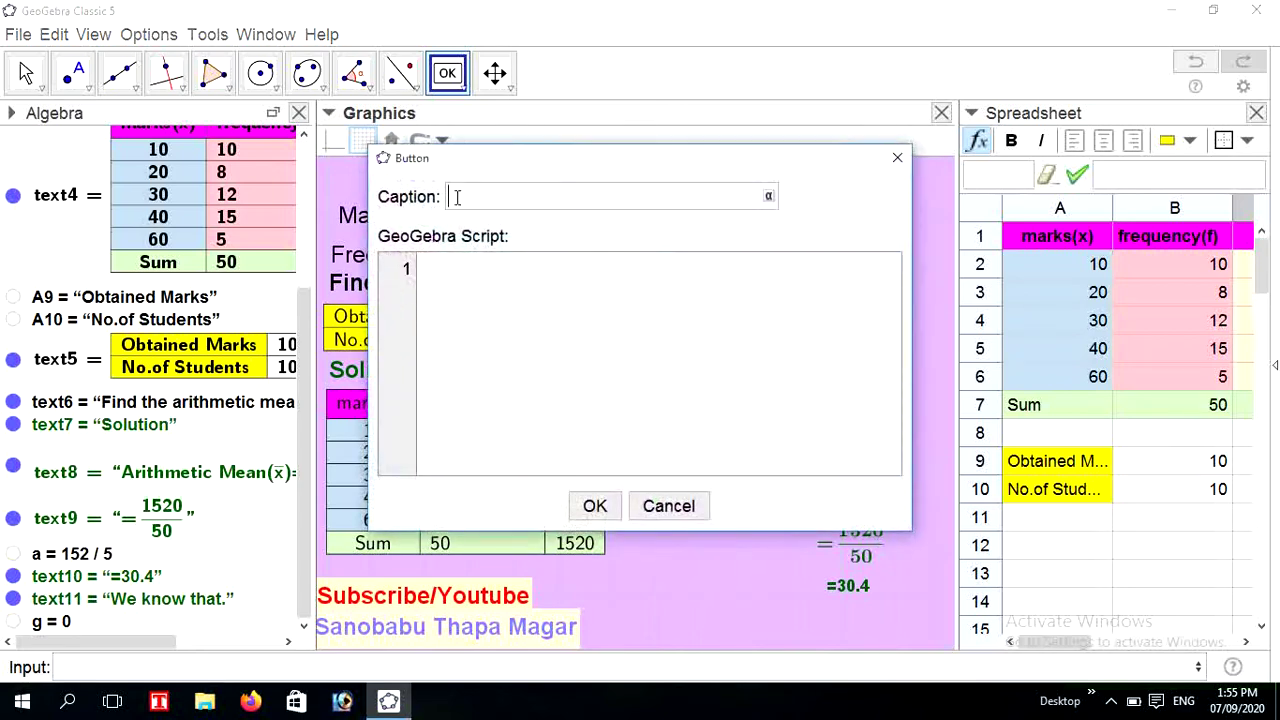
pyautogui.write('Frevious')
pyautogui.click(437, 278)
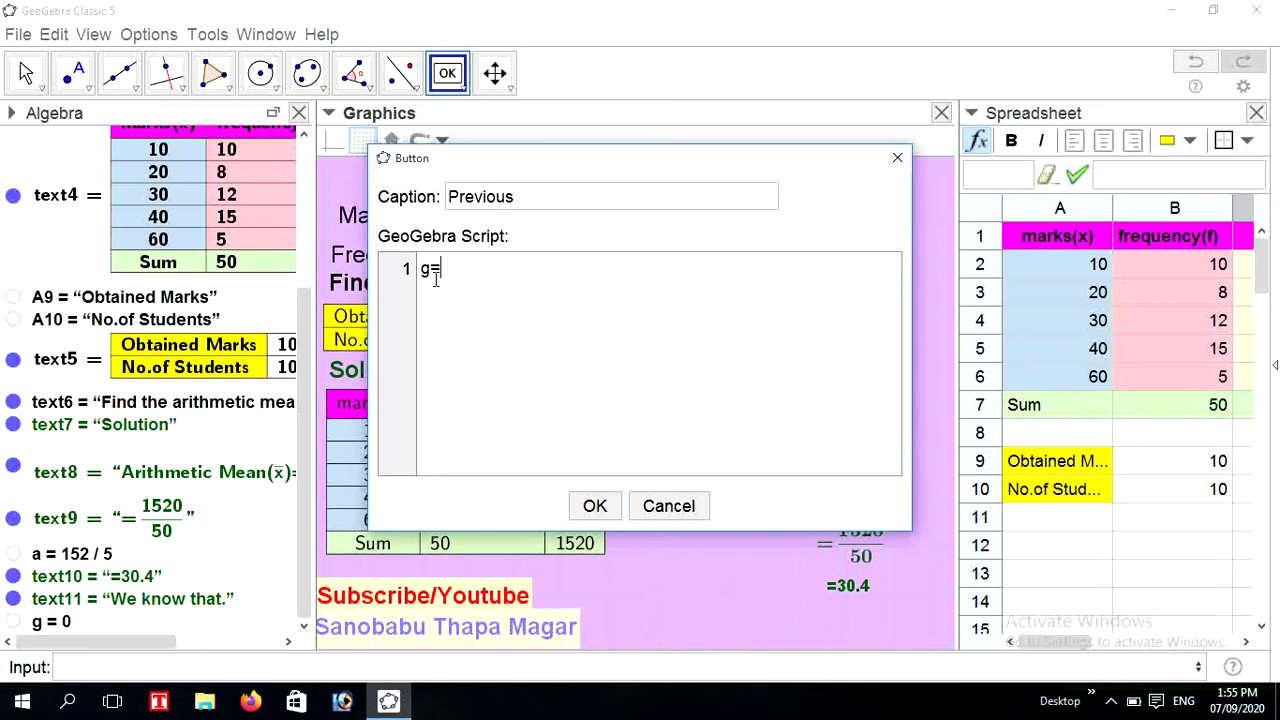
pyautogui.write('g=g-1')
pyautogui.click(594, 506)
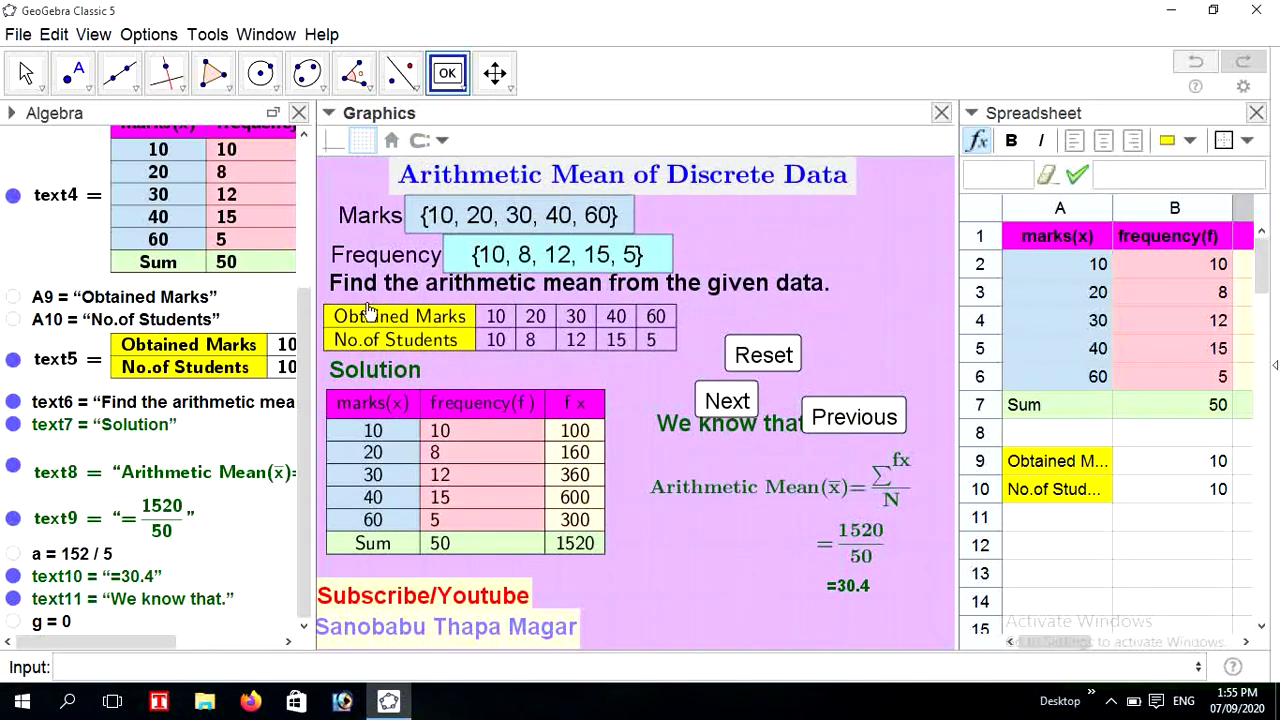
pyautogui.click(26, 73)
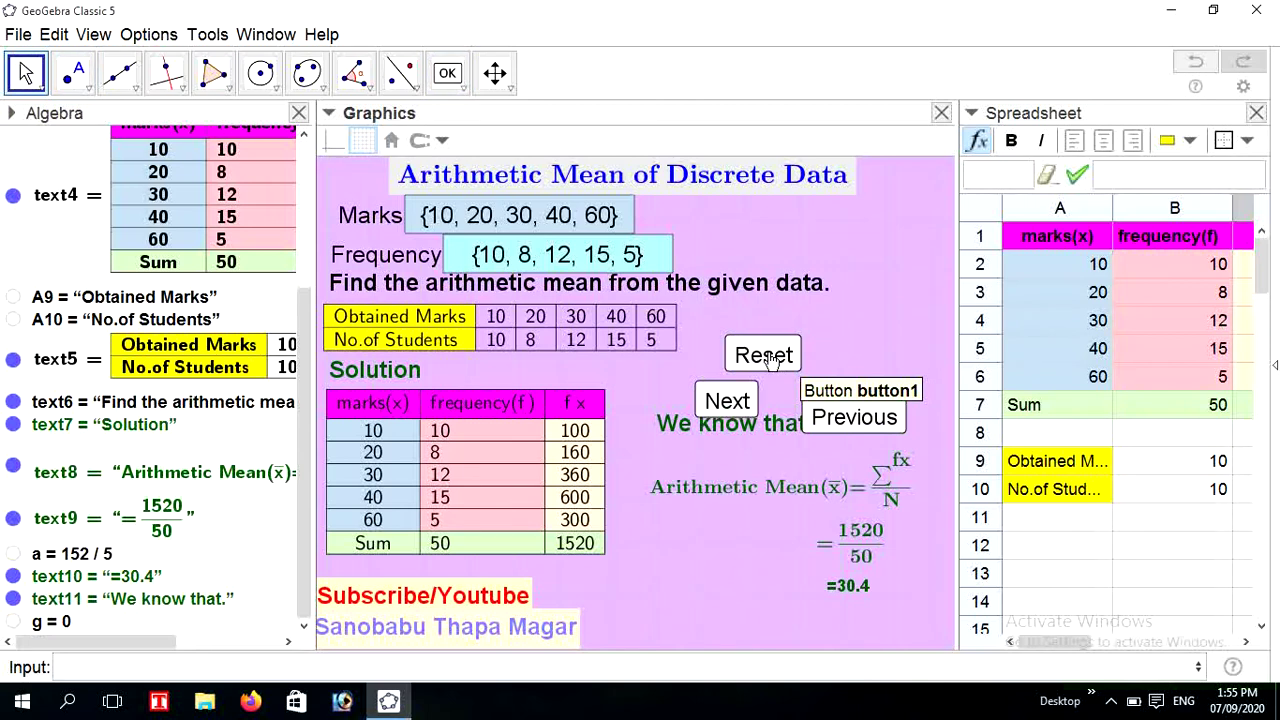
pyautogui.click(1111, 700)
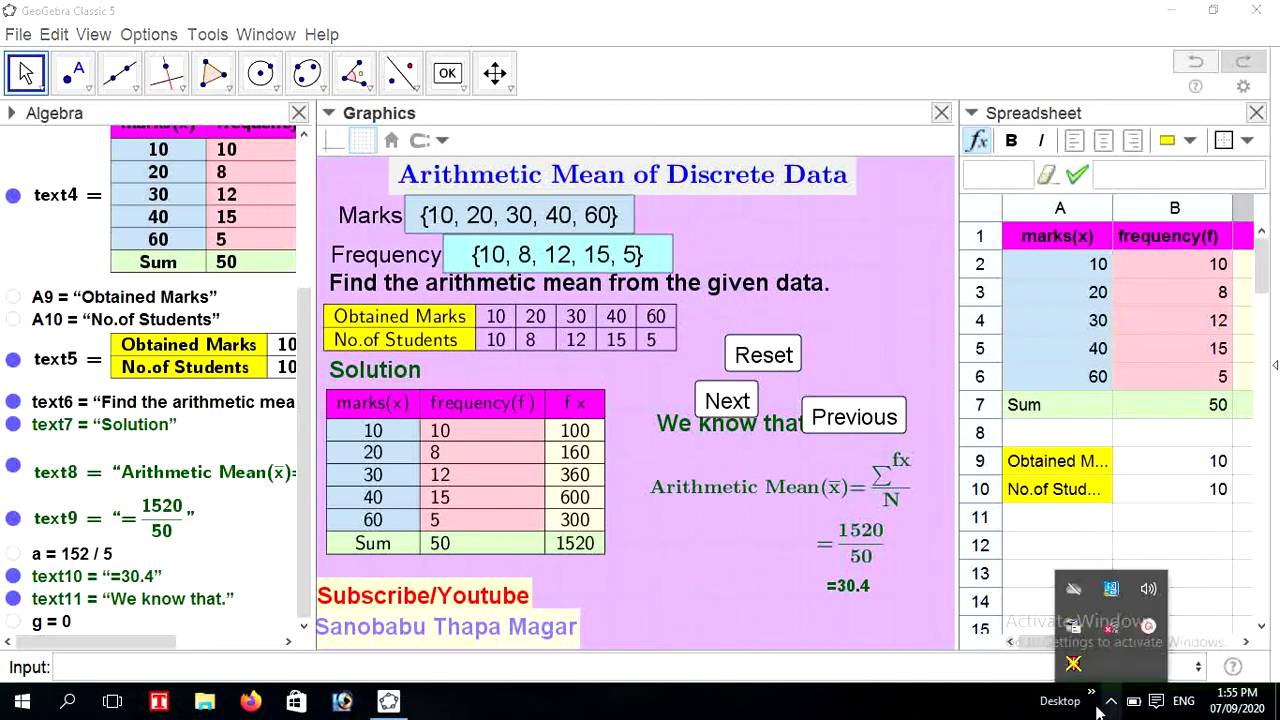
pyautogui.click(1147, 627)
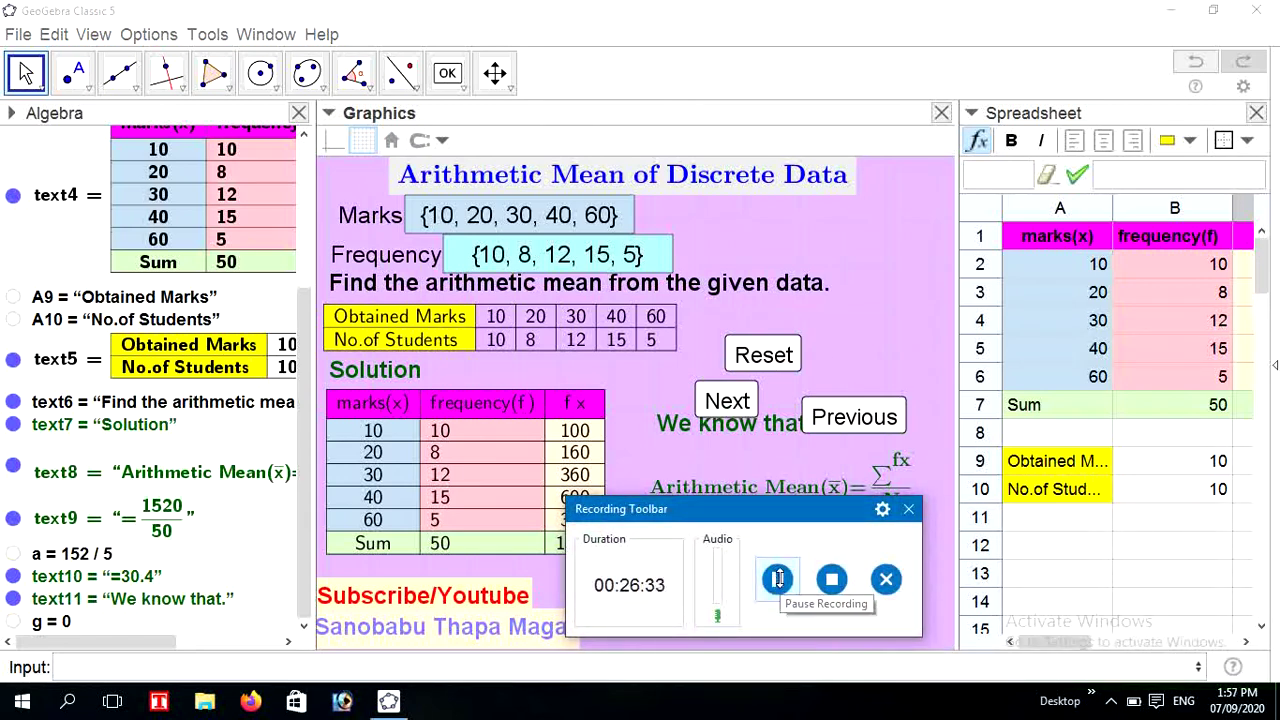
pyautogui.click(908, 509)
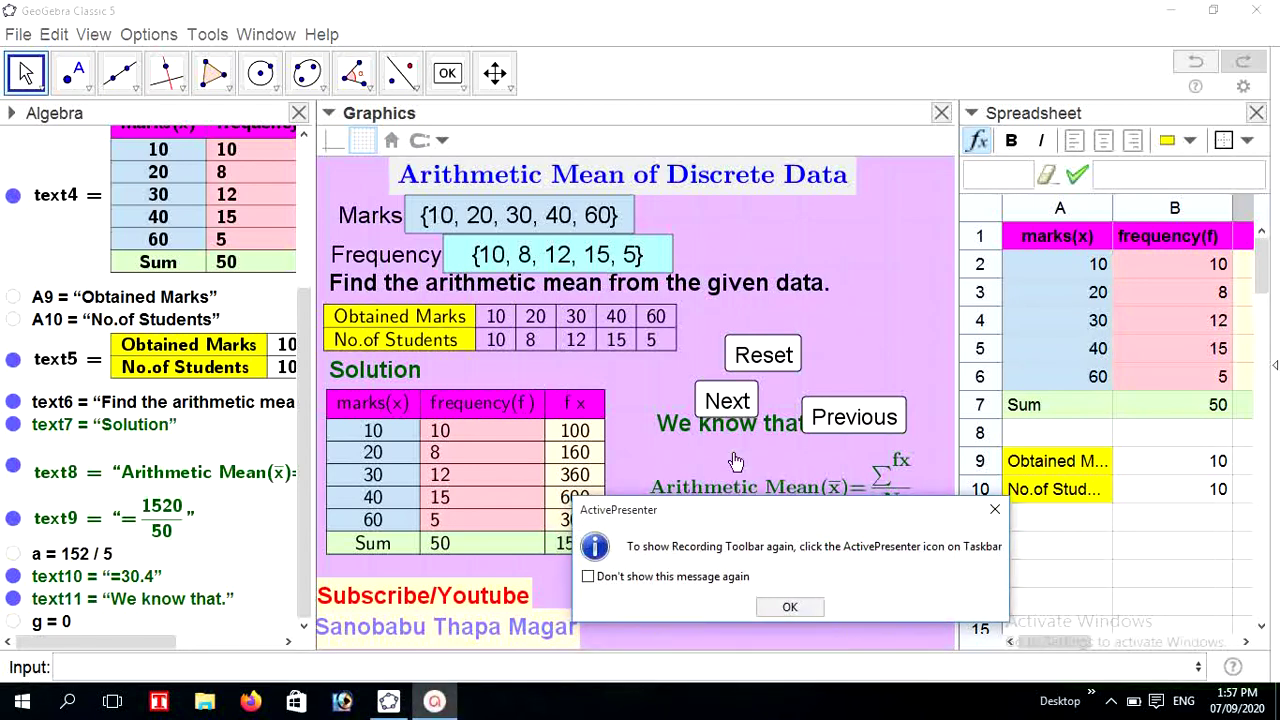
pyautogui.click(995, 510)
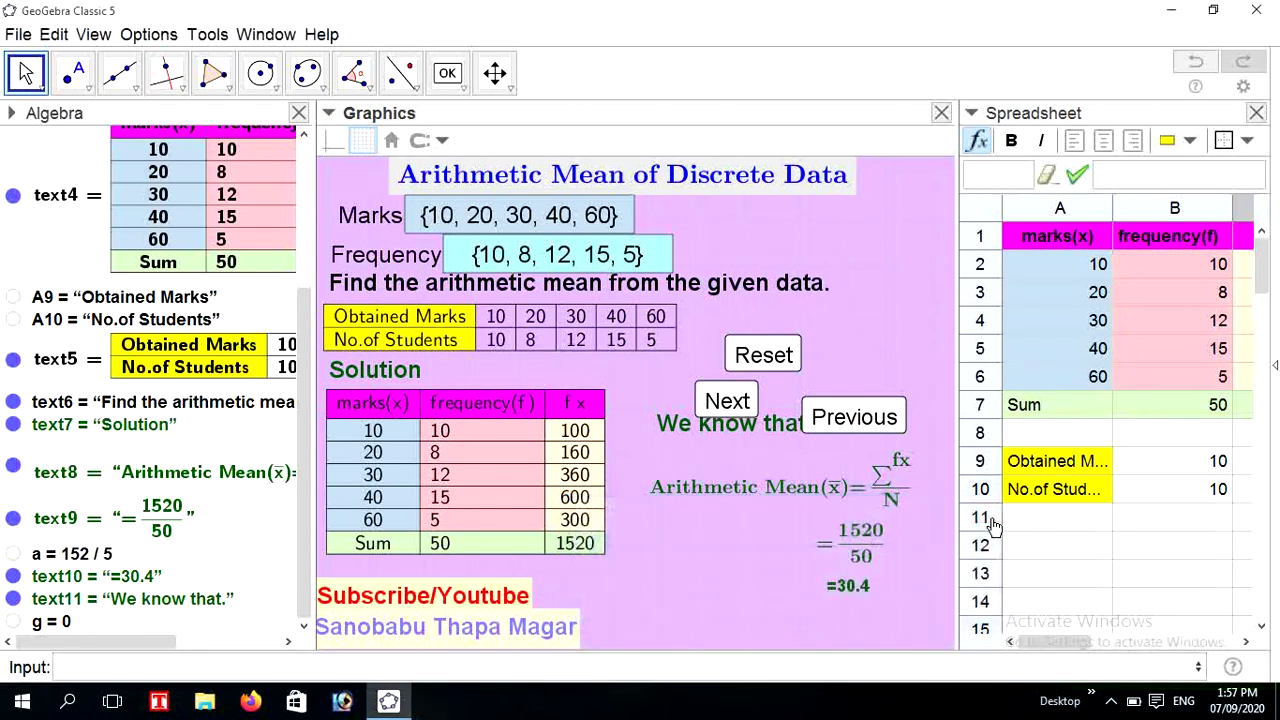
pyautogui.click(1111, 701)
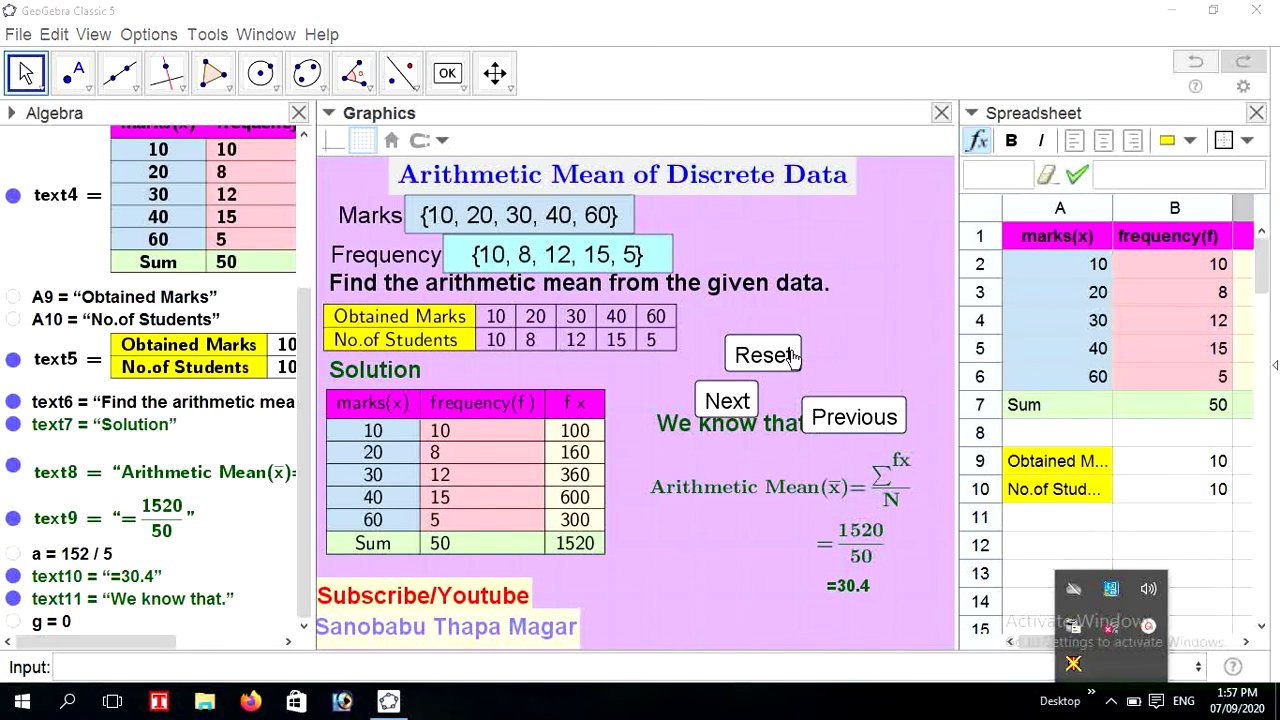
# - Set the Solution heading text to show only on the condition g>0
pyautogui.click(395, 372)
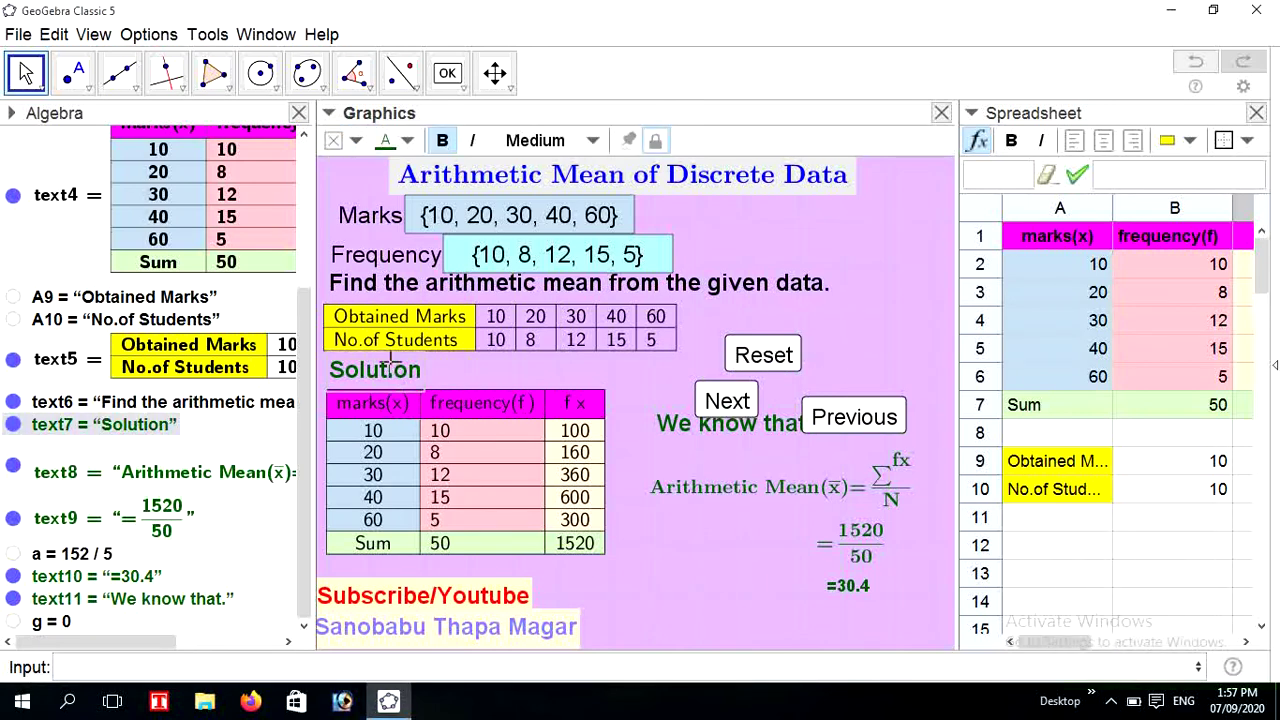
pyautogui.rightClick(395, 372)
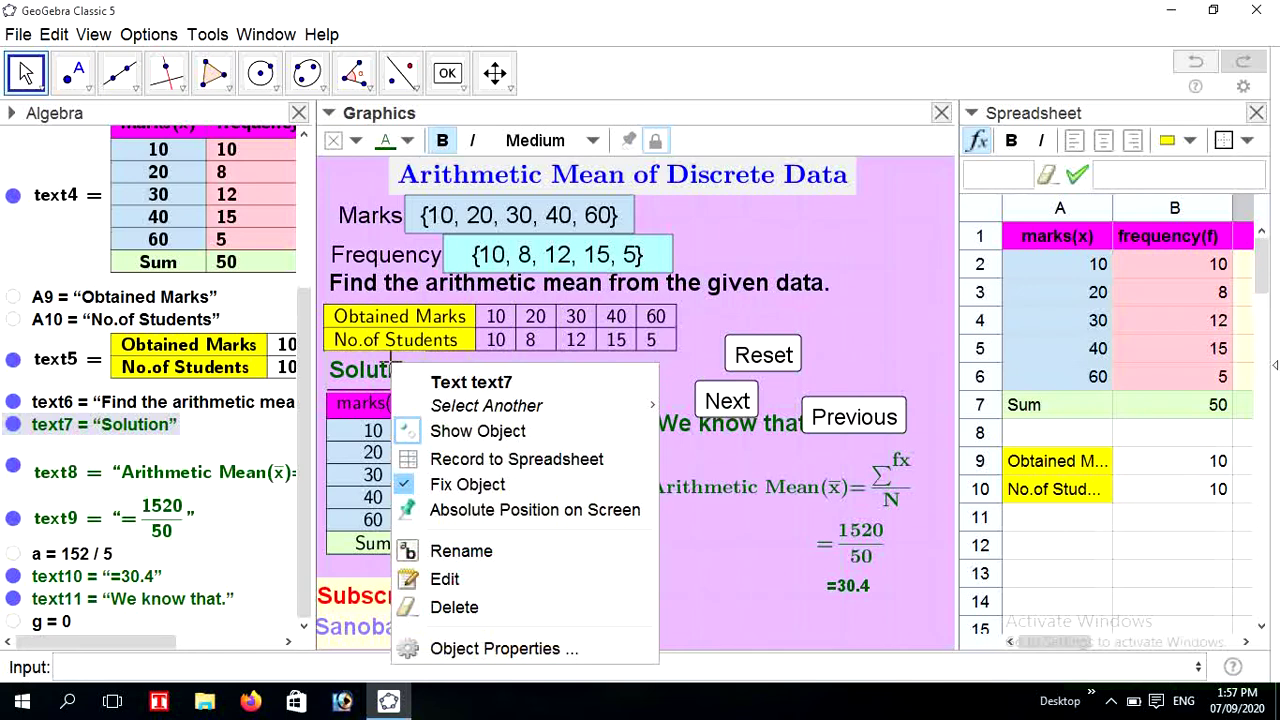
pyautogui.click(545, 650)
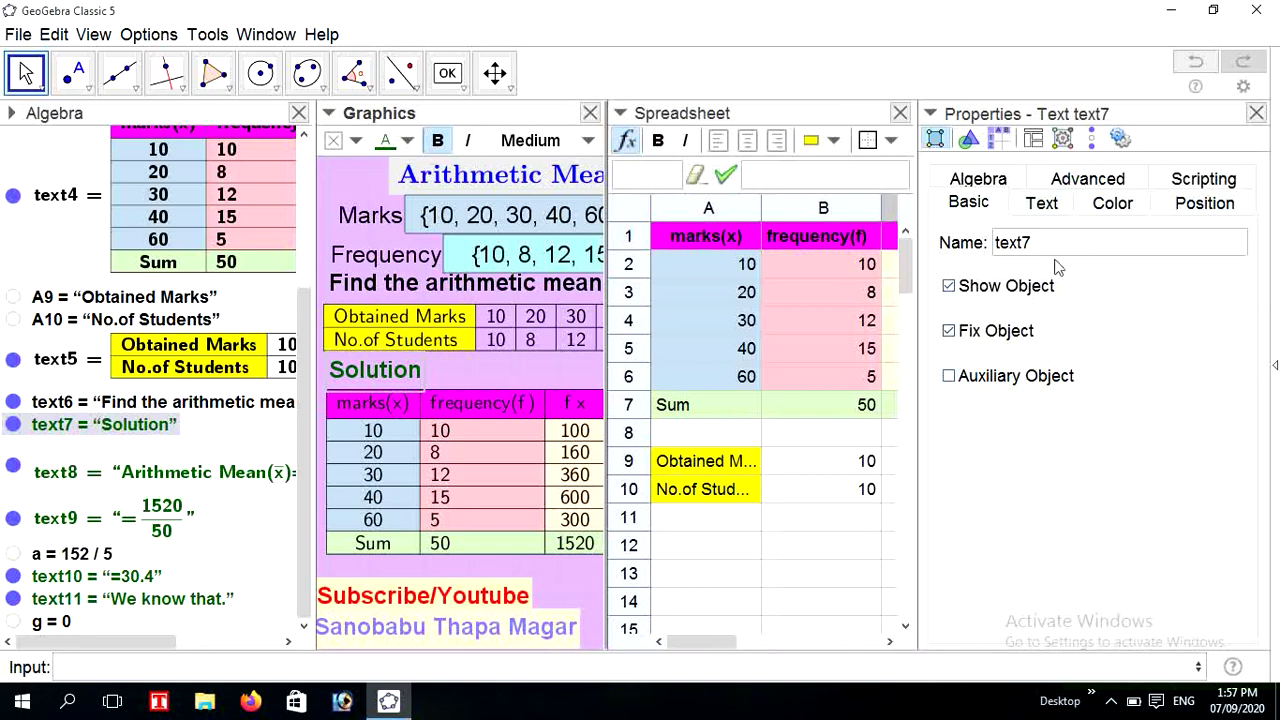
pyautogui.click(1108, 183)
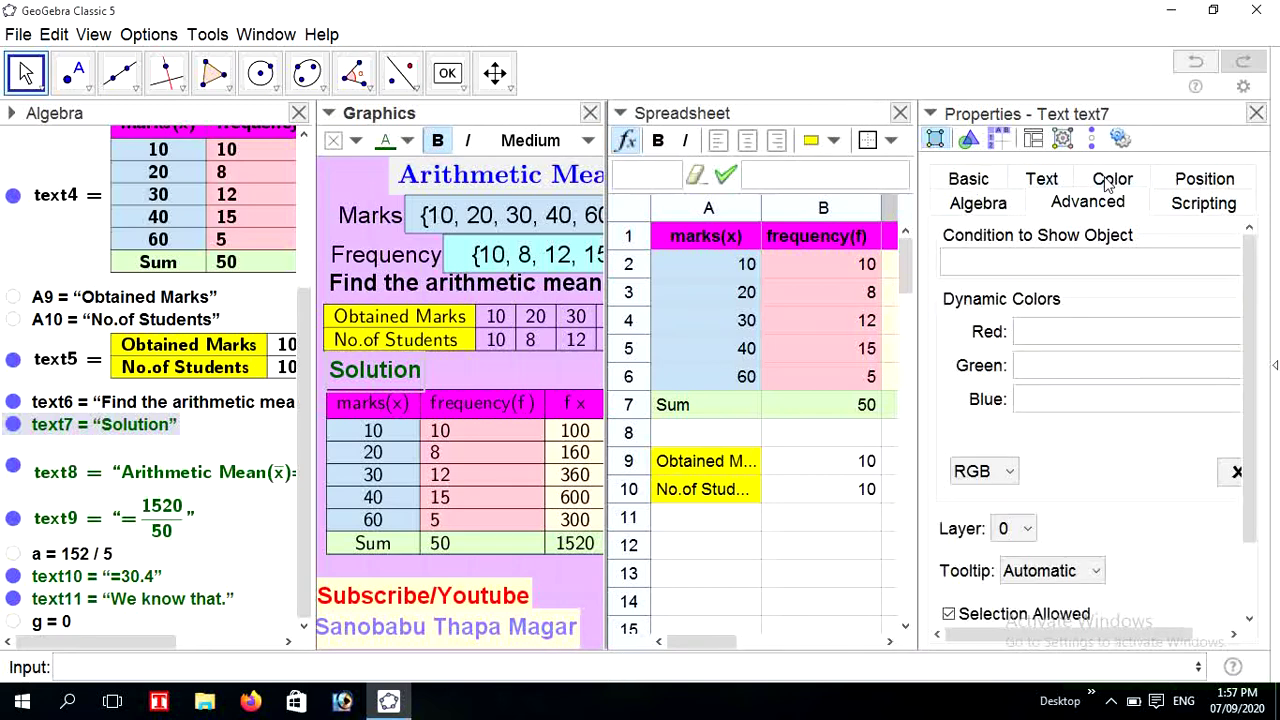
pyautogui.click(967, 265)
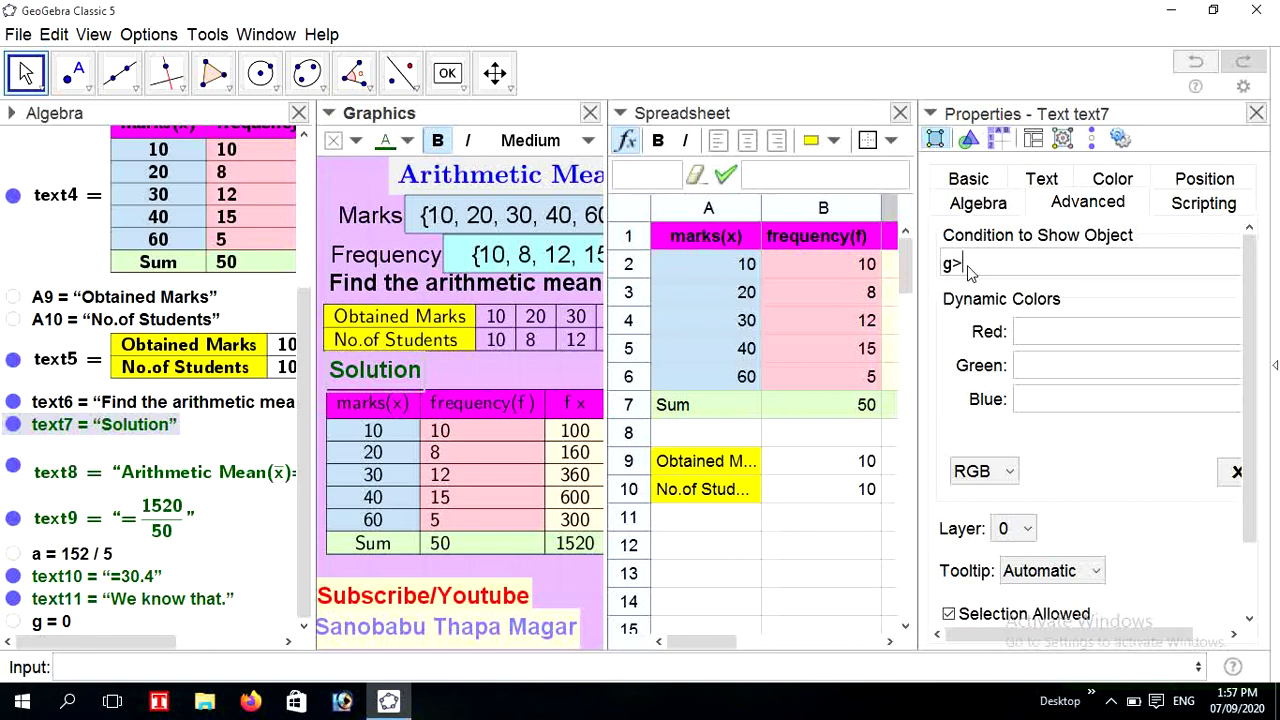
pyautogui.press('Return')
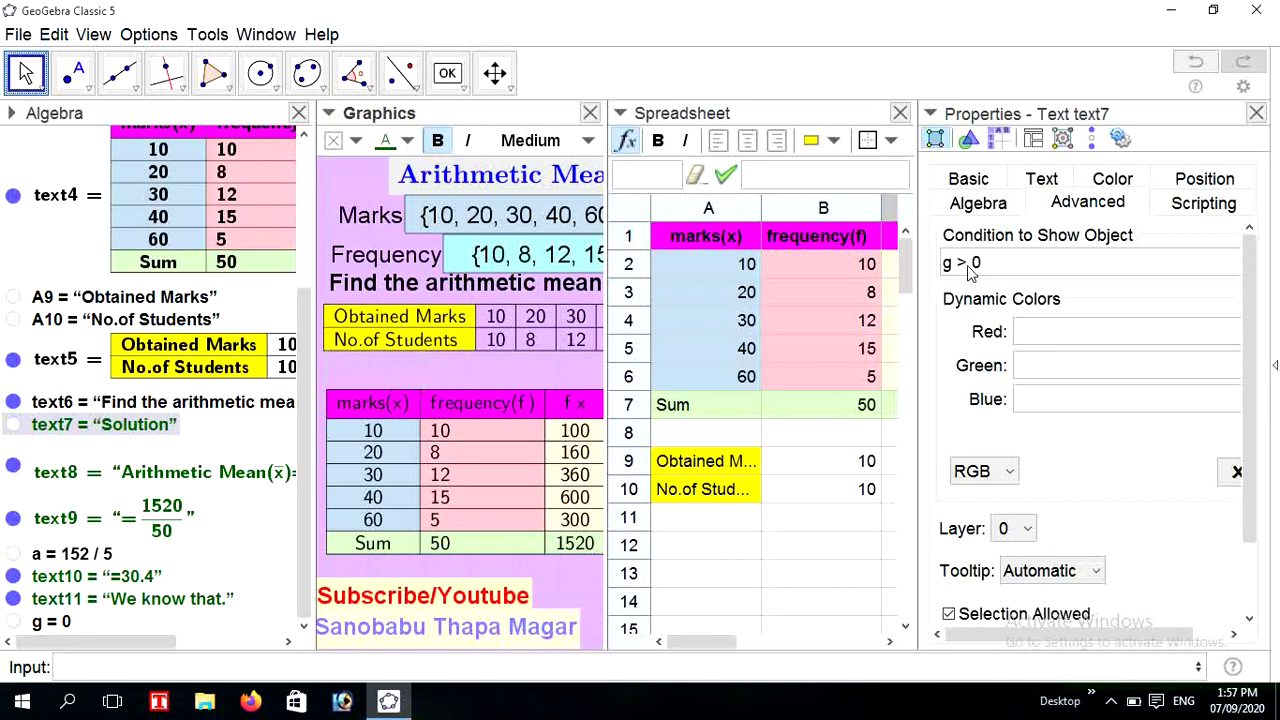
# - Set the marks, frequency and fx table below the Solution heading to show only on the condition g>1
pyautogui.click(437, 452)
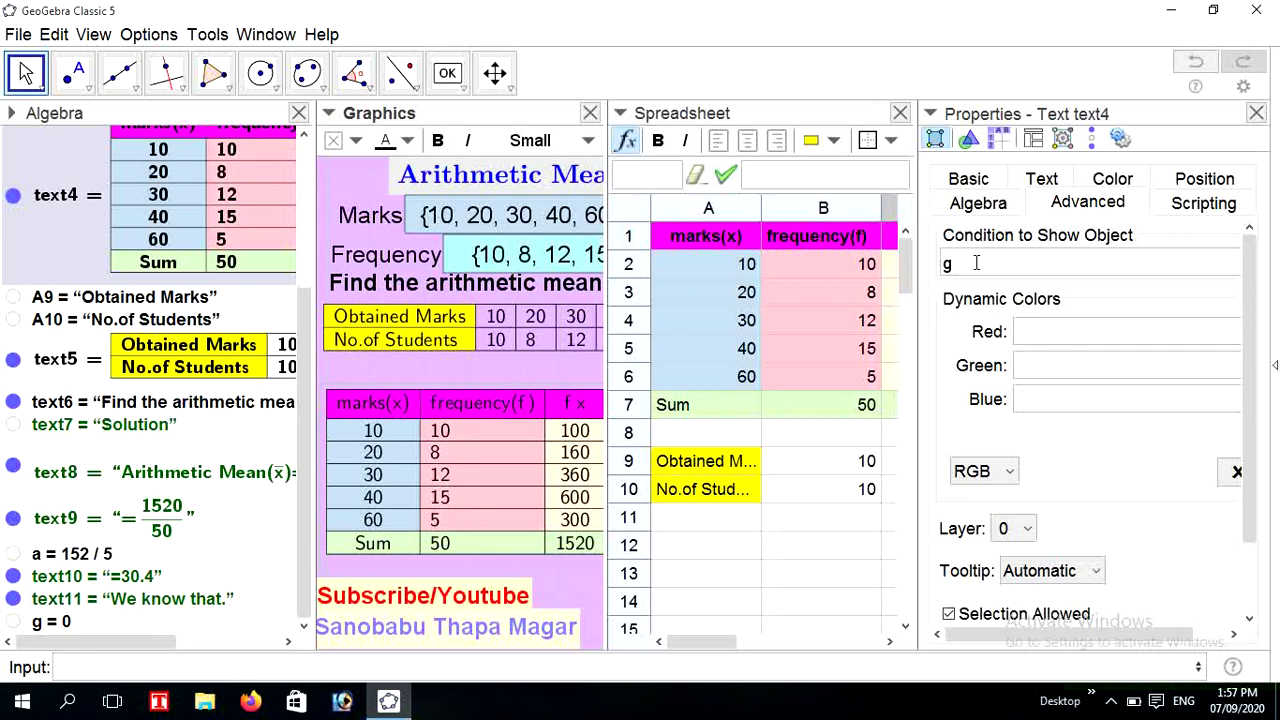
pyautogui.click(976, 263)
pyautogui.write('g>1')
pyautogui.press('Return')
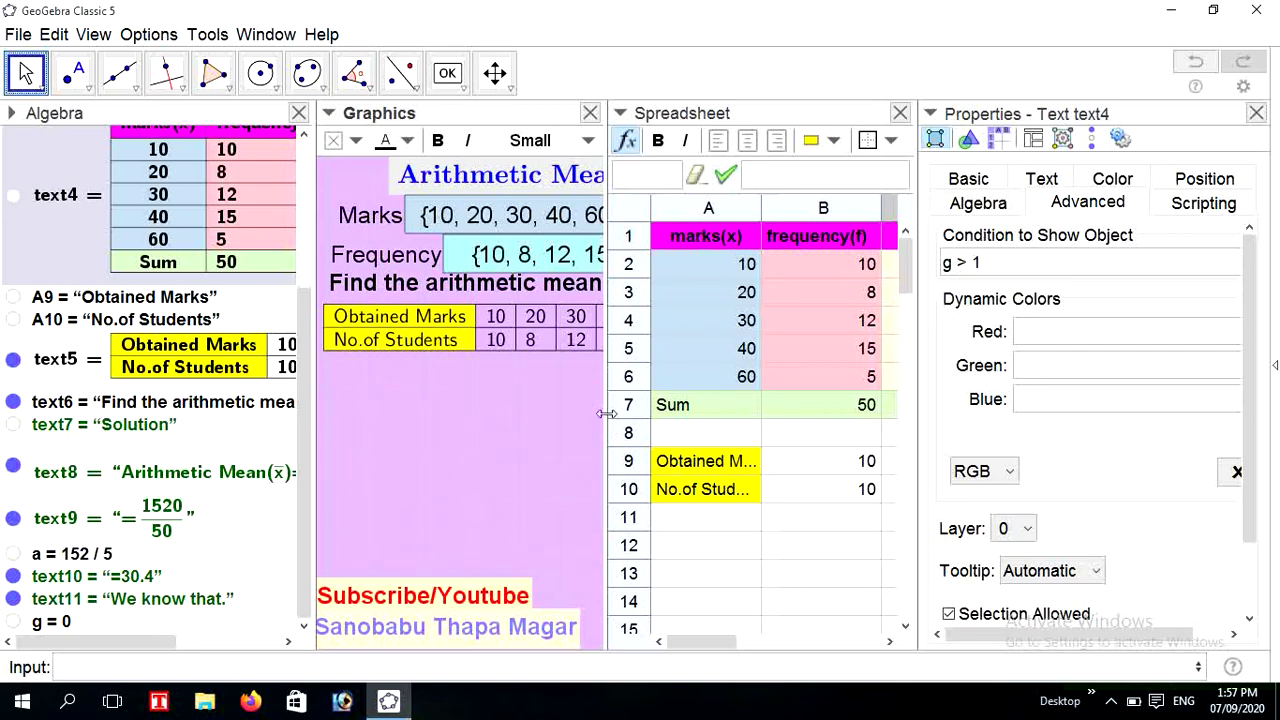
# - Widen the Graphics view and set the "We know that." text to show only on the condition g>2
pyautogui.moveTo(606, 413); pyautogui.dragTo(708, 413)
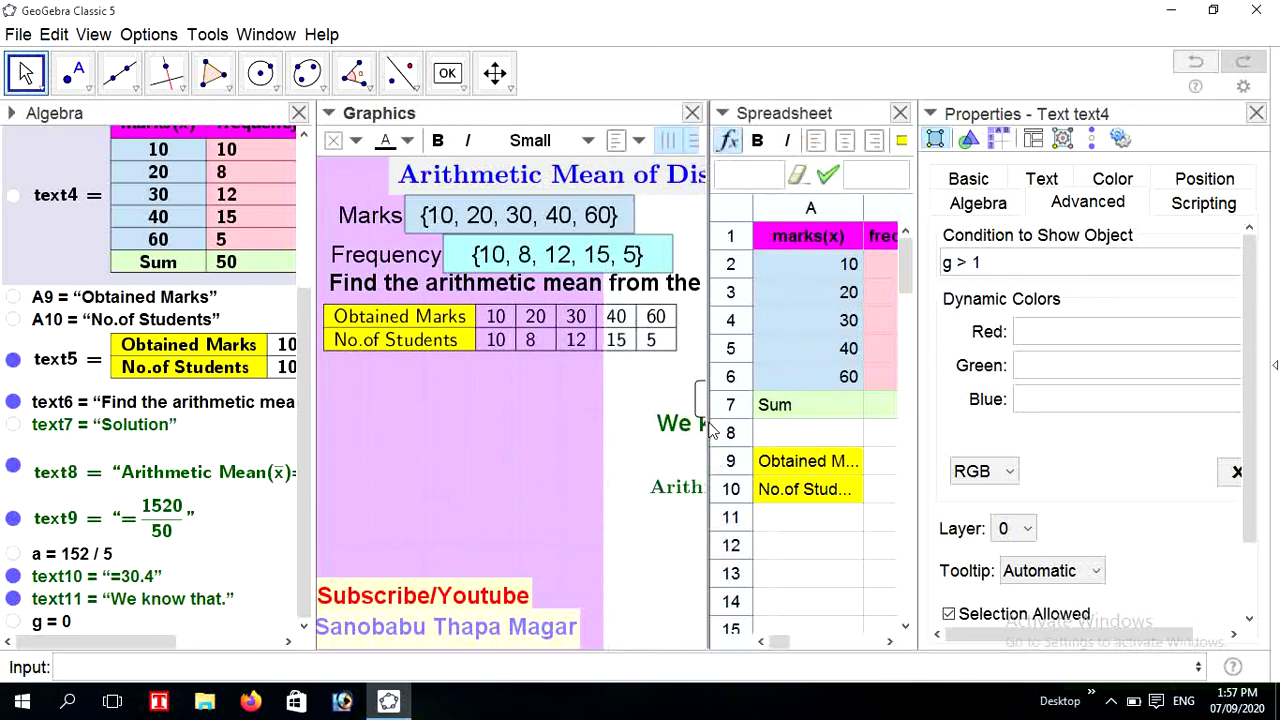
pyautogui.moveTo(311, 413); pyautogui.dragTo(98, 413)
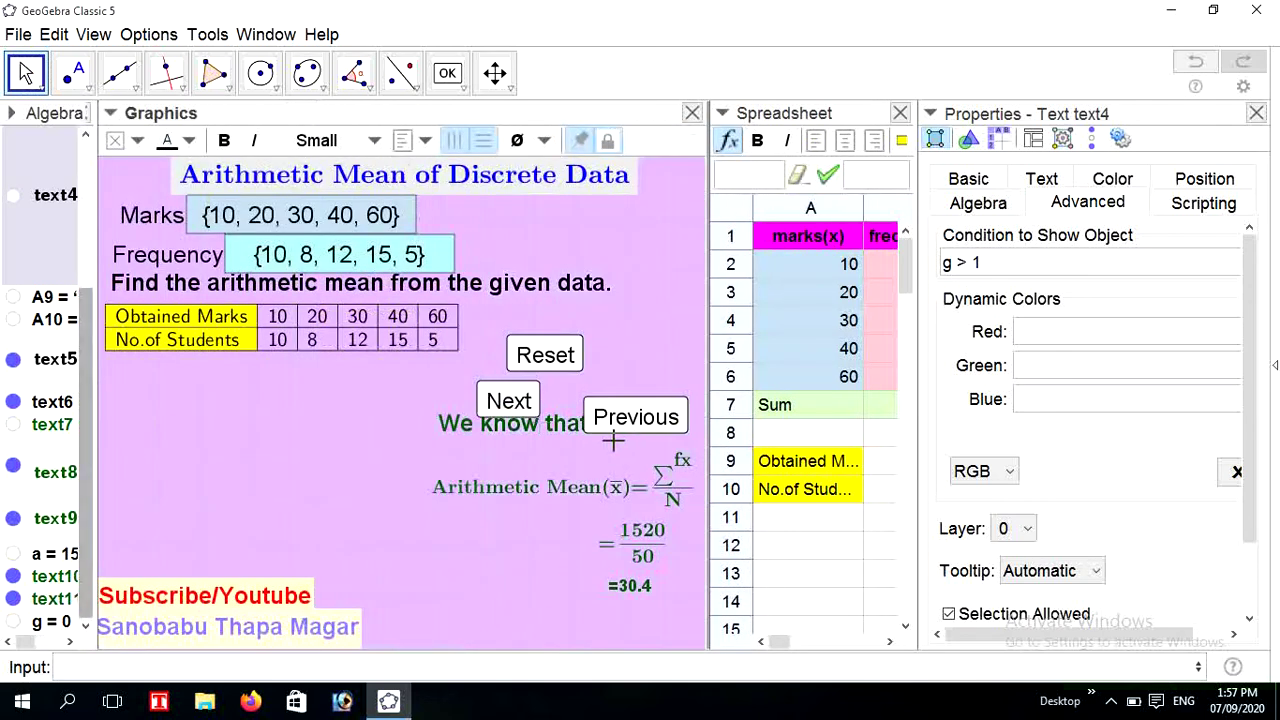
pyautogui.click(468, 428)
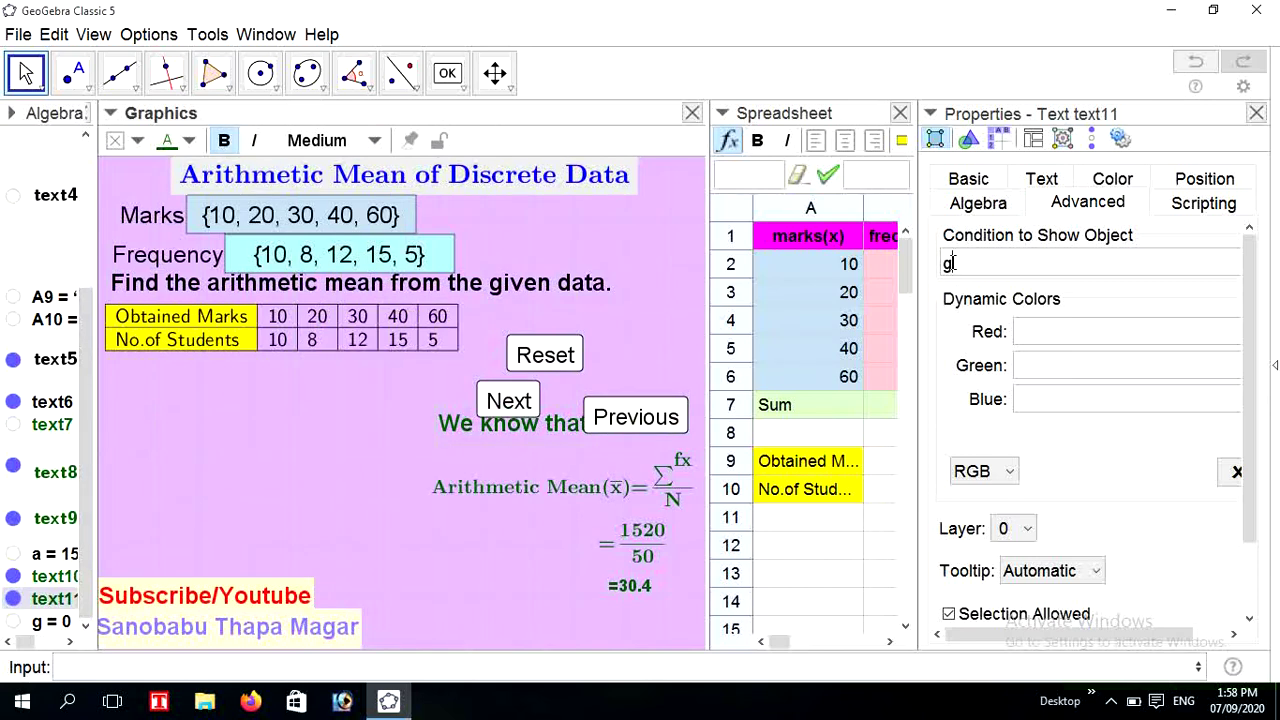
pyautogui.click(952, 262)
pyautogui.write('g>2')
pyautogui.press('Return')
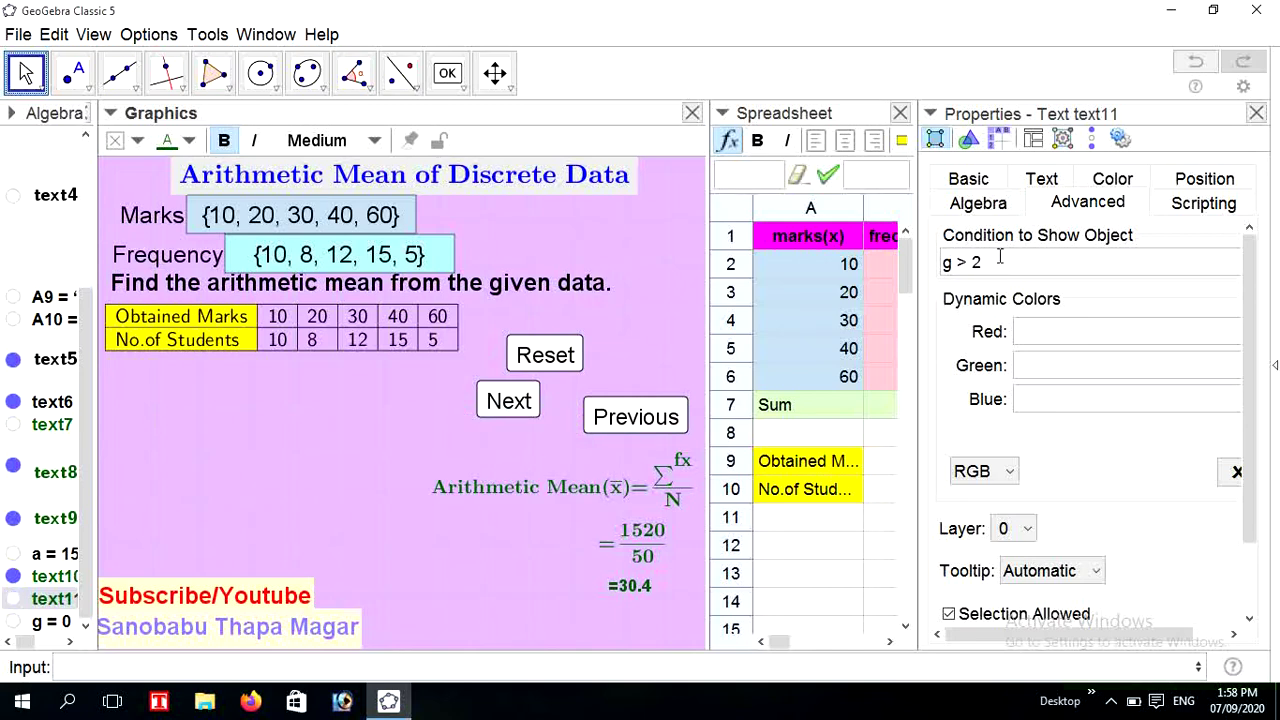
# - Set the Arithmetic Mean formula text to show only on the condition g>3
pyautogui.click(612, 494)
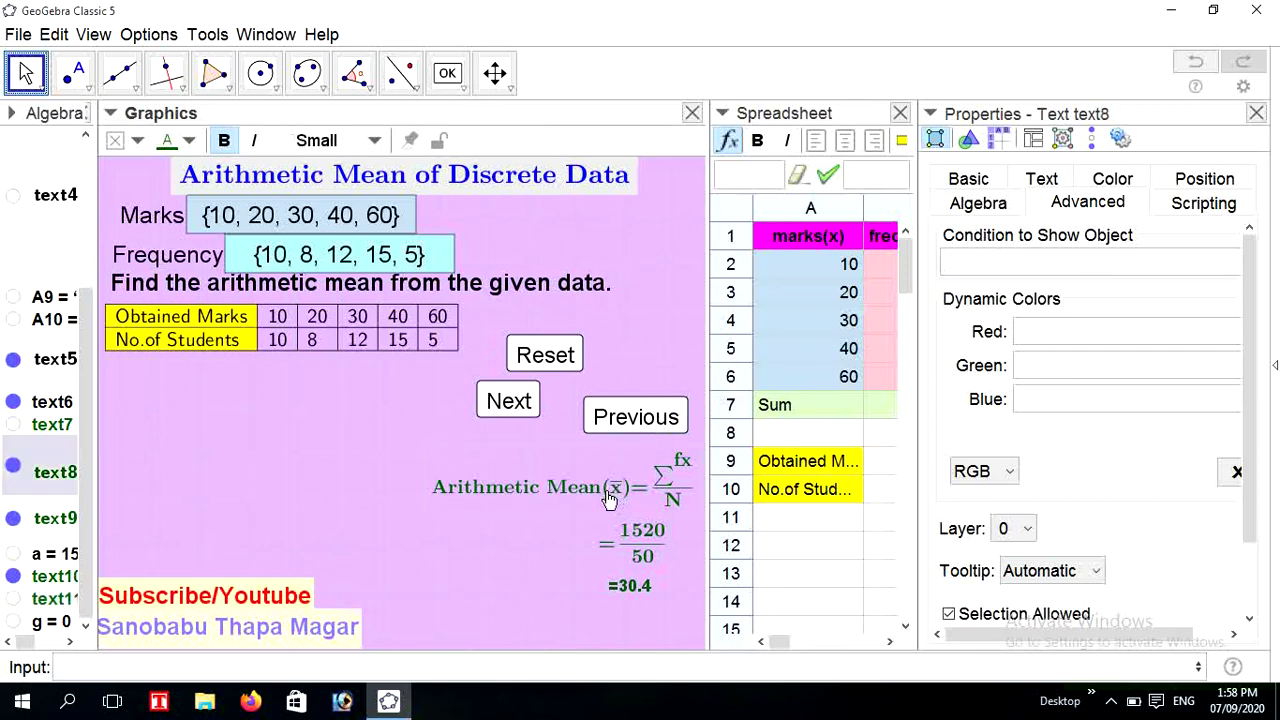
pyautogui.click(963, 262)
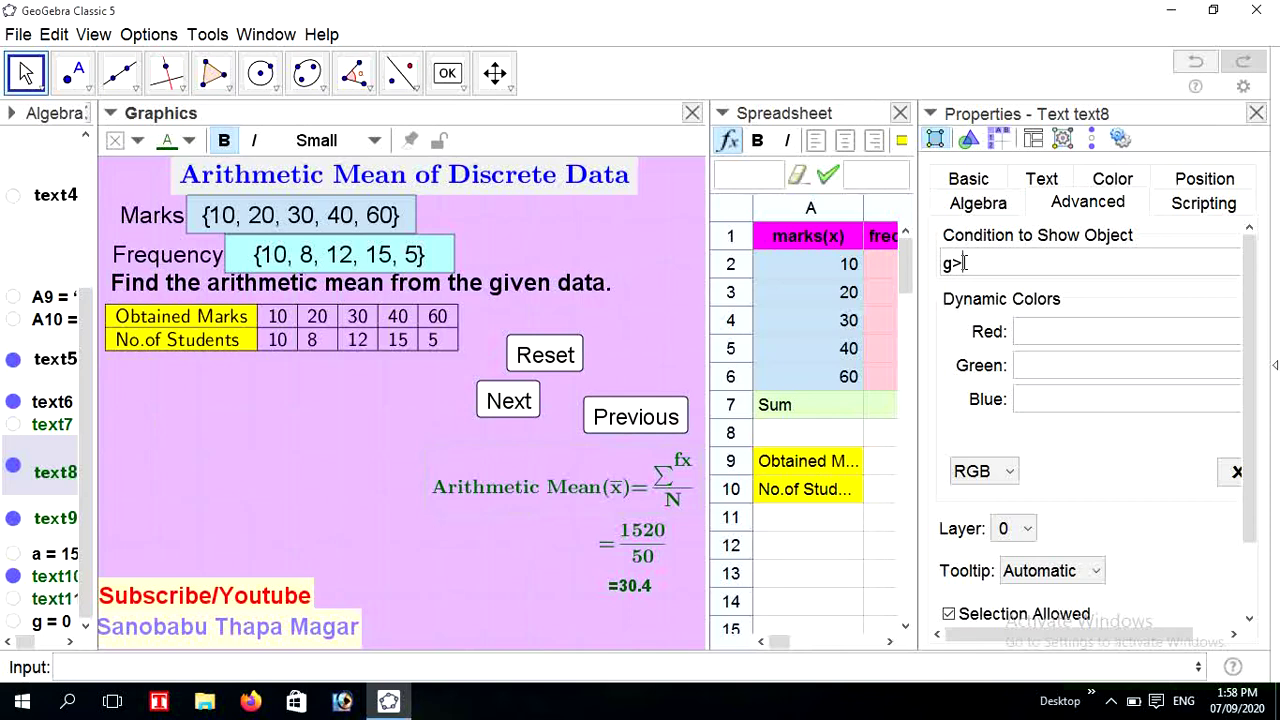
pyautogui.press('Return')
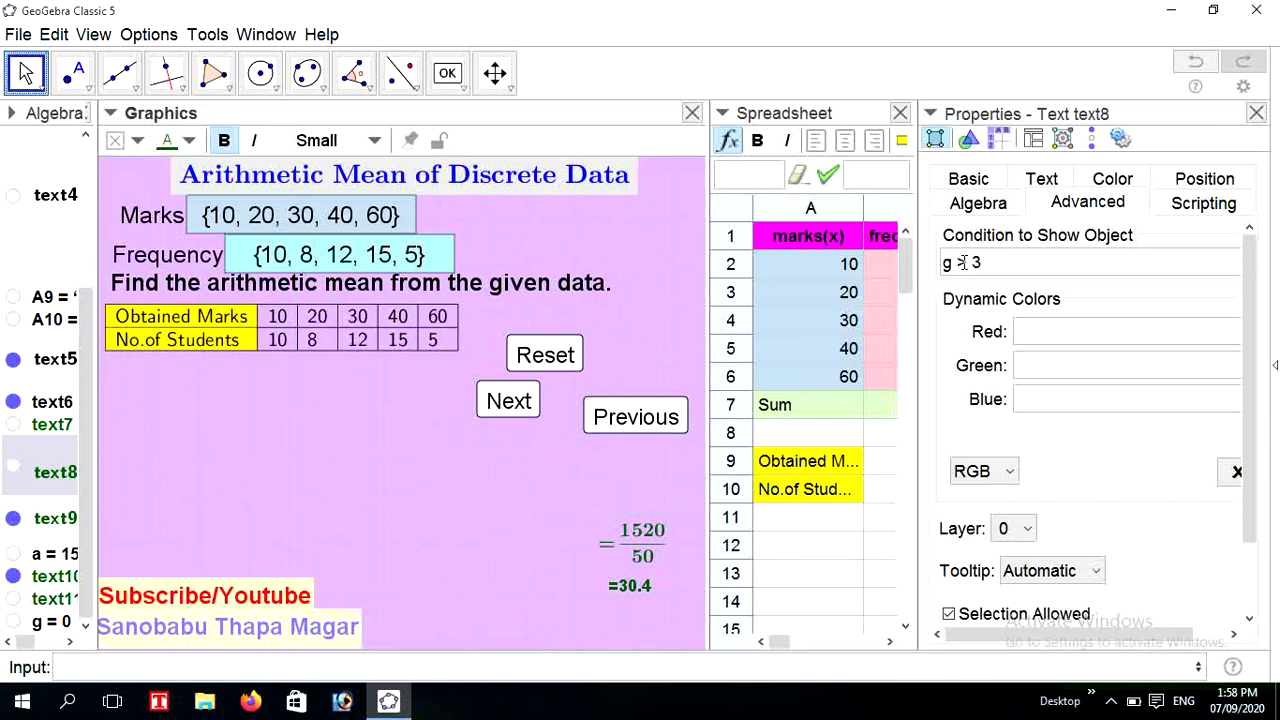
# - Set the 1520/50 fraction text to show only on the condition g>4
pyautogui.click(645, 540)
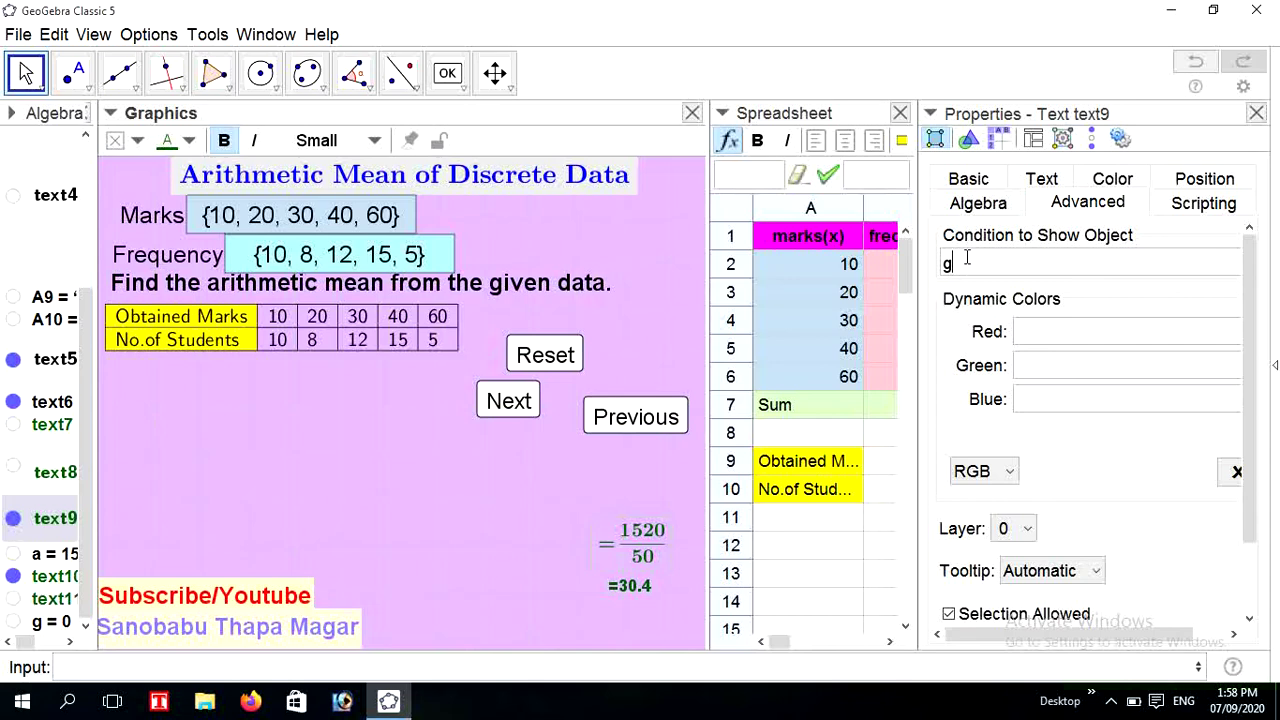
pyautogui.click(966, 261)
pyautogui.write('g>4')
pyautogui.press('Return')
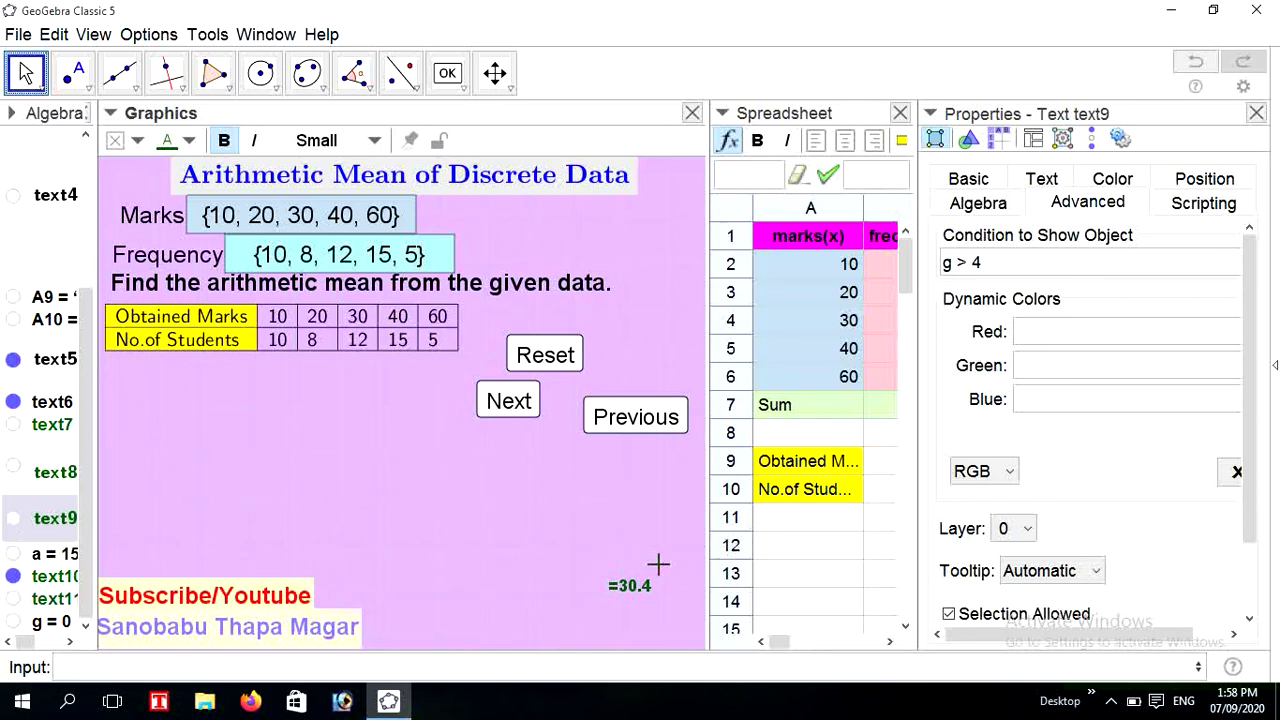
# - Set the final answer text =30.4 to show only on the condition g>5, and close the object properties
pyautogui.click(627, 586)
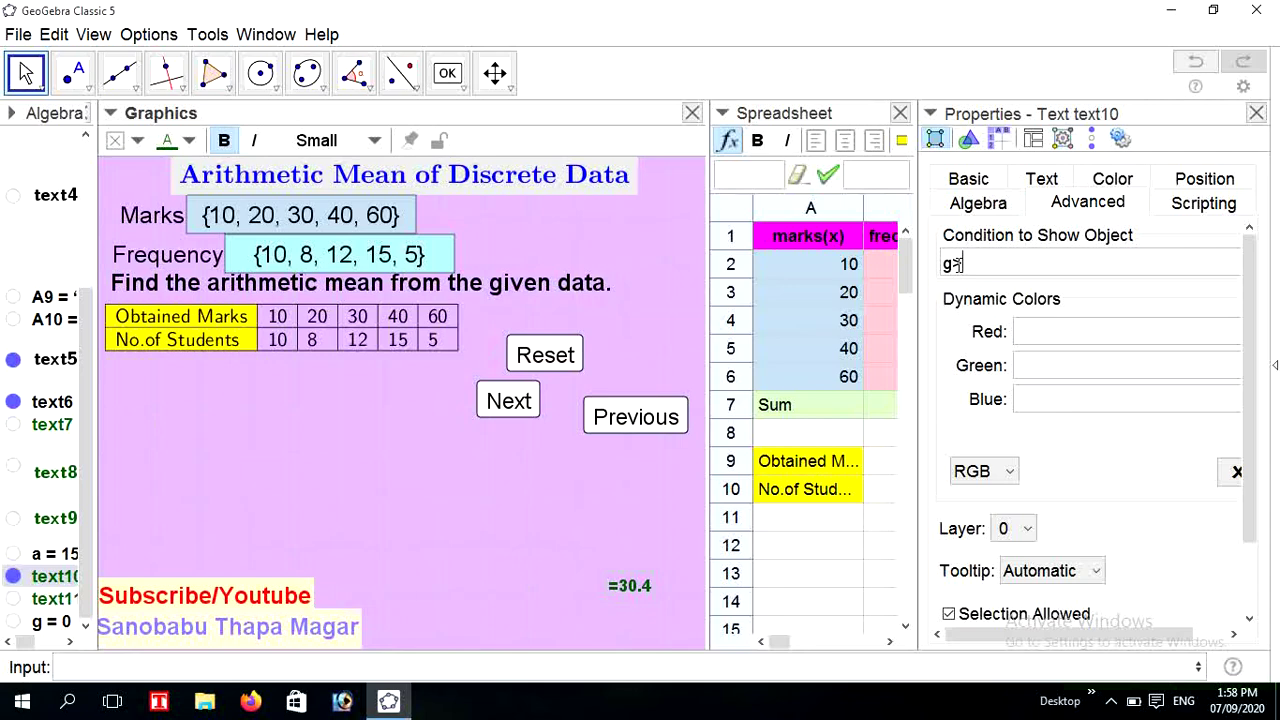
pyautogui.press('Return')
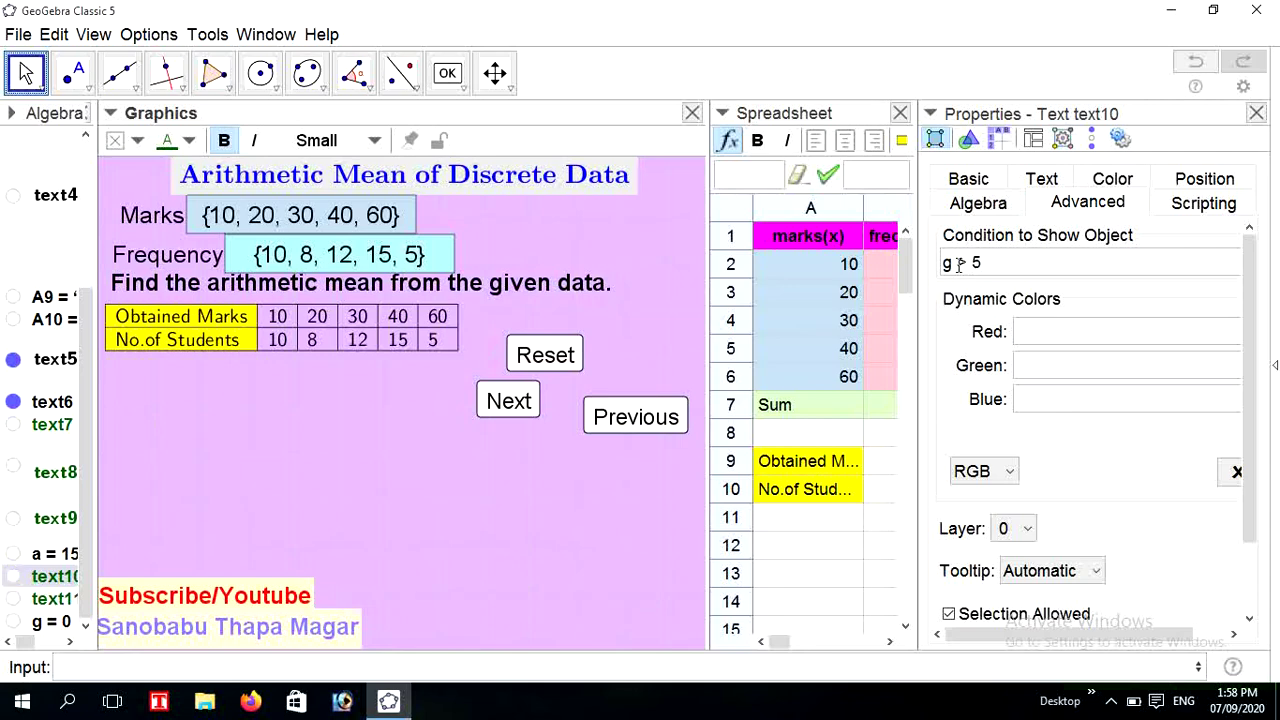
pyautogui.click(1256, 113)
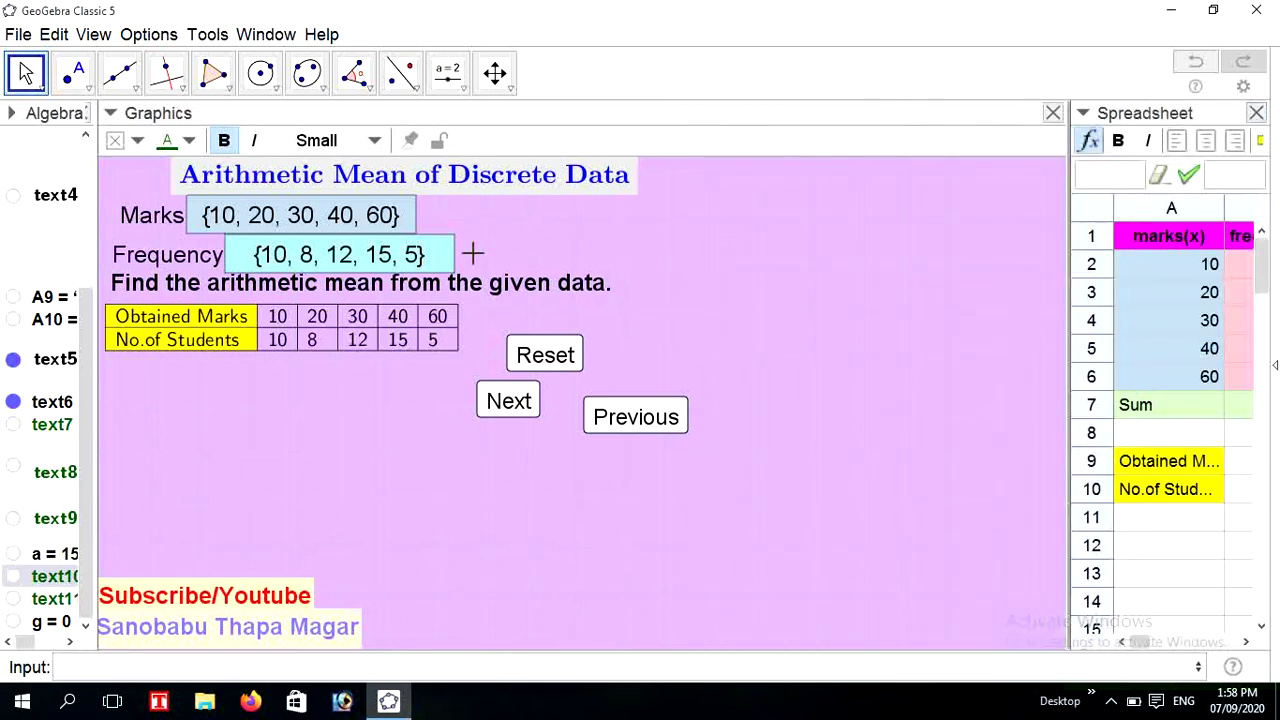
# - Advance through the whole solution with the Next button, and widen the Spreadsheet and Algebra views
pyautogui.click(402, 503)
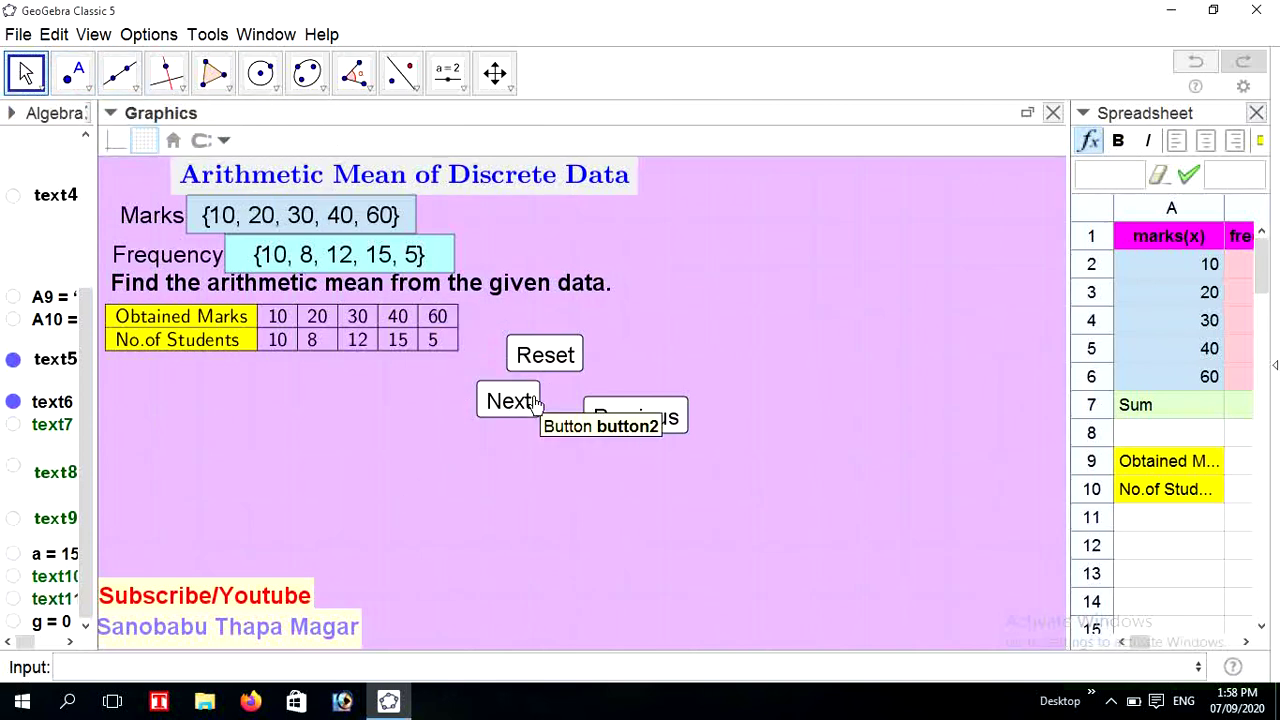
pyautogui.click(503, 400)
pyautogui.click(501, 398)
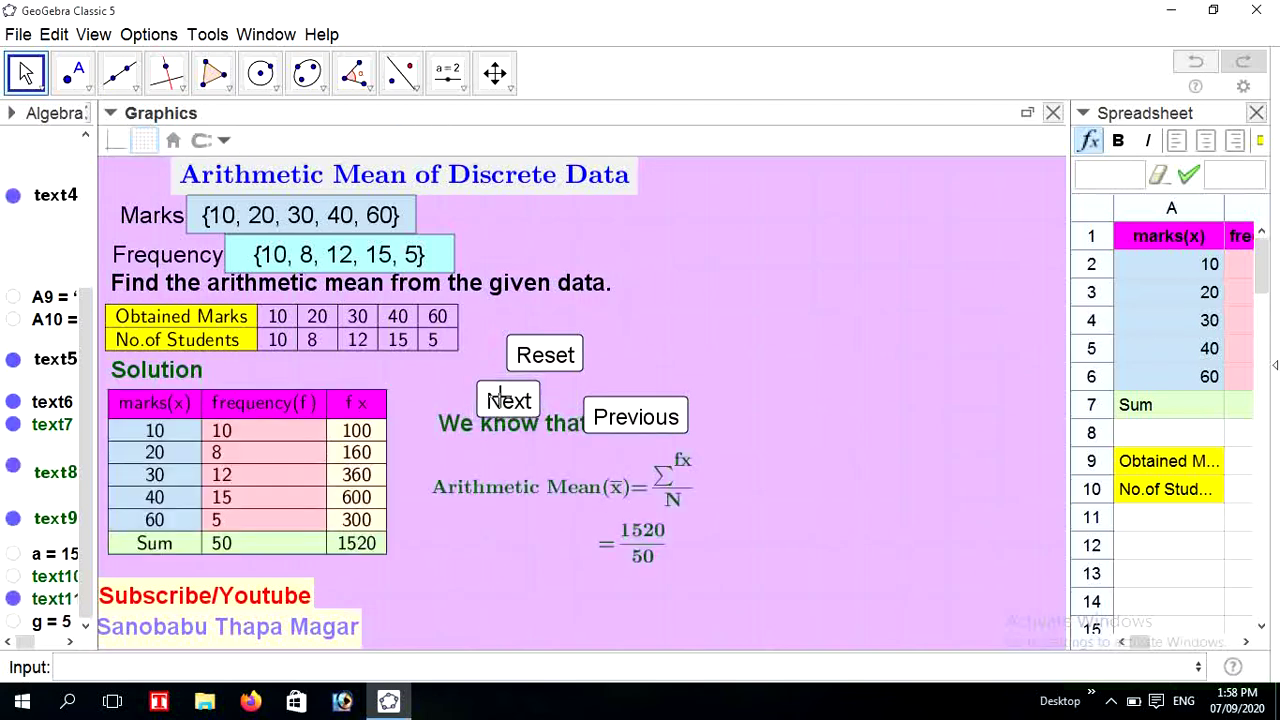
pyautogui.click(501, 398)
pyautogui.click(501, 398)
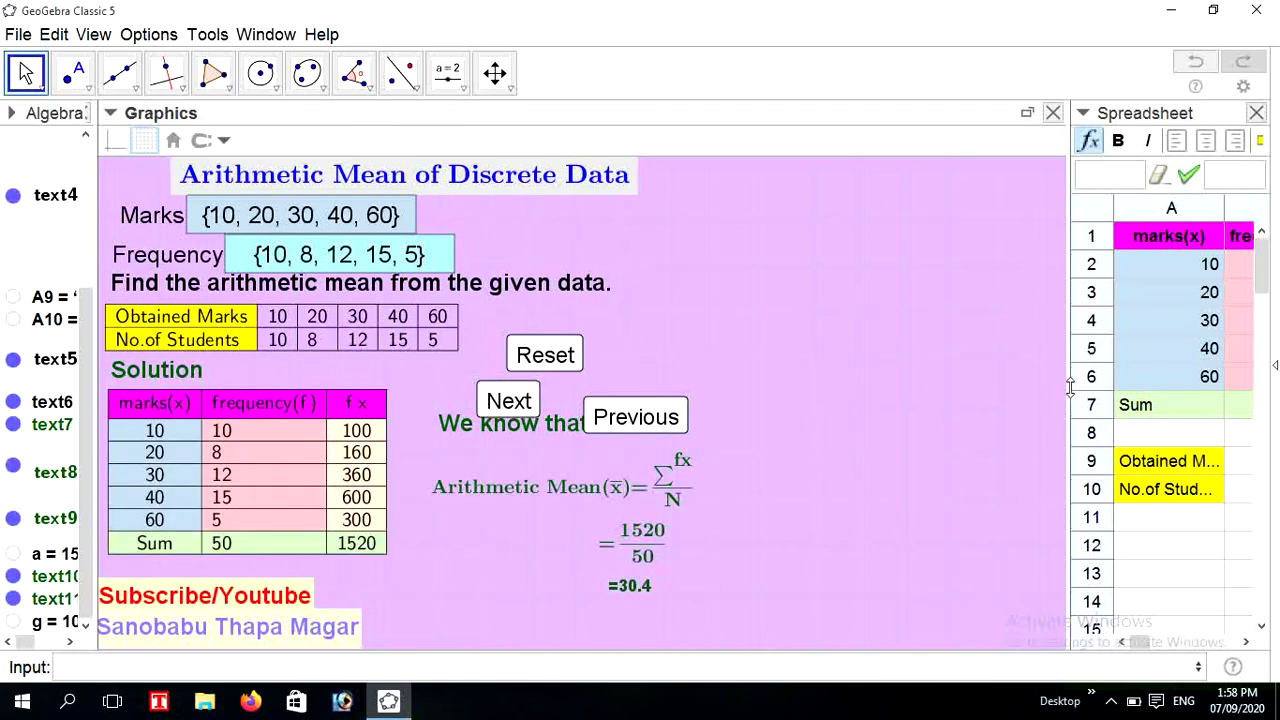
pyautogui.moveTo(1069, 387); pyautogui.dragTo(852, 397)
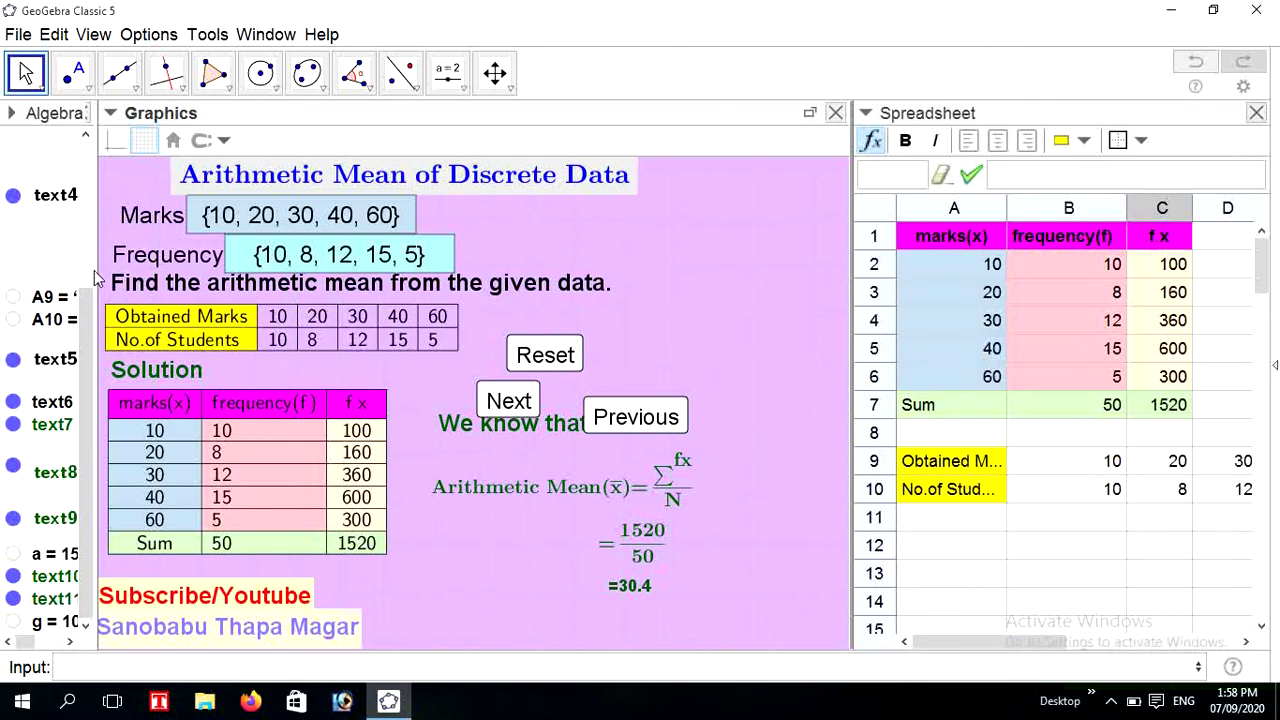
pyautogui.moveTo(99, 279); pyautogui.dragTo(166, 278)
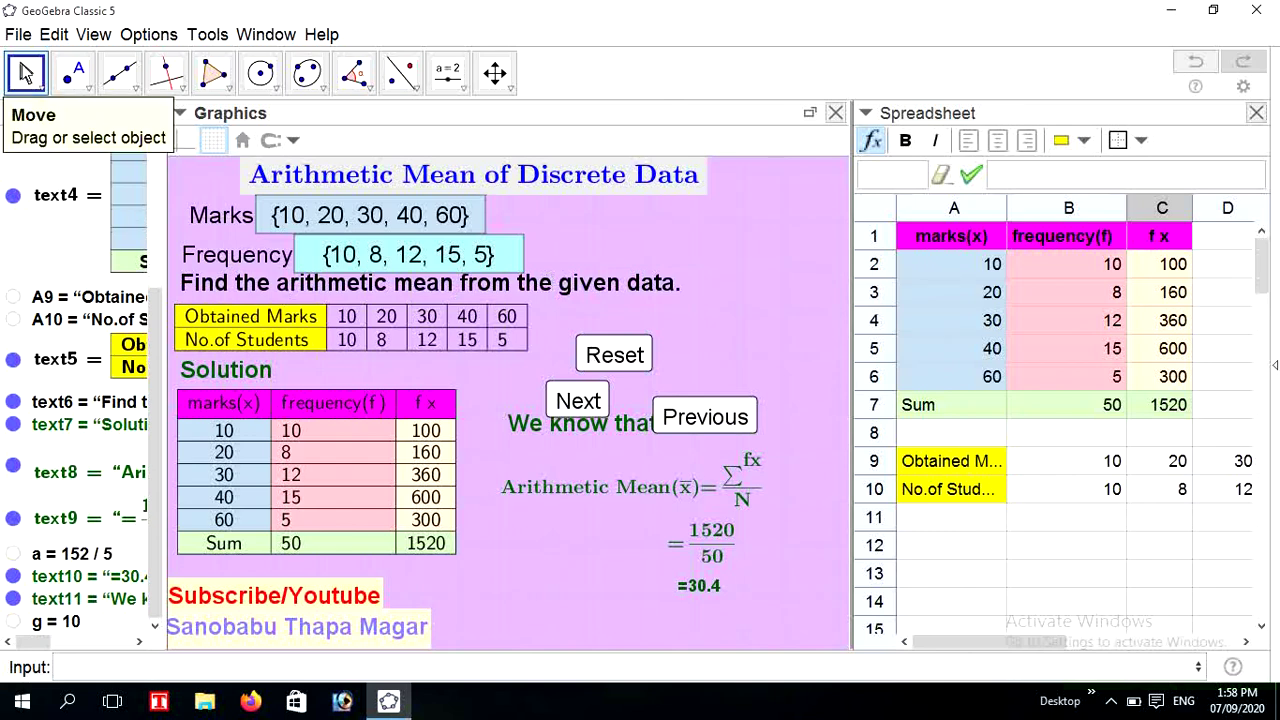
# - Test the worksheet buttons by resetting, stepping forward to the final answer and stepping back through the solution with Previous
pyautogui.click(622, 358)
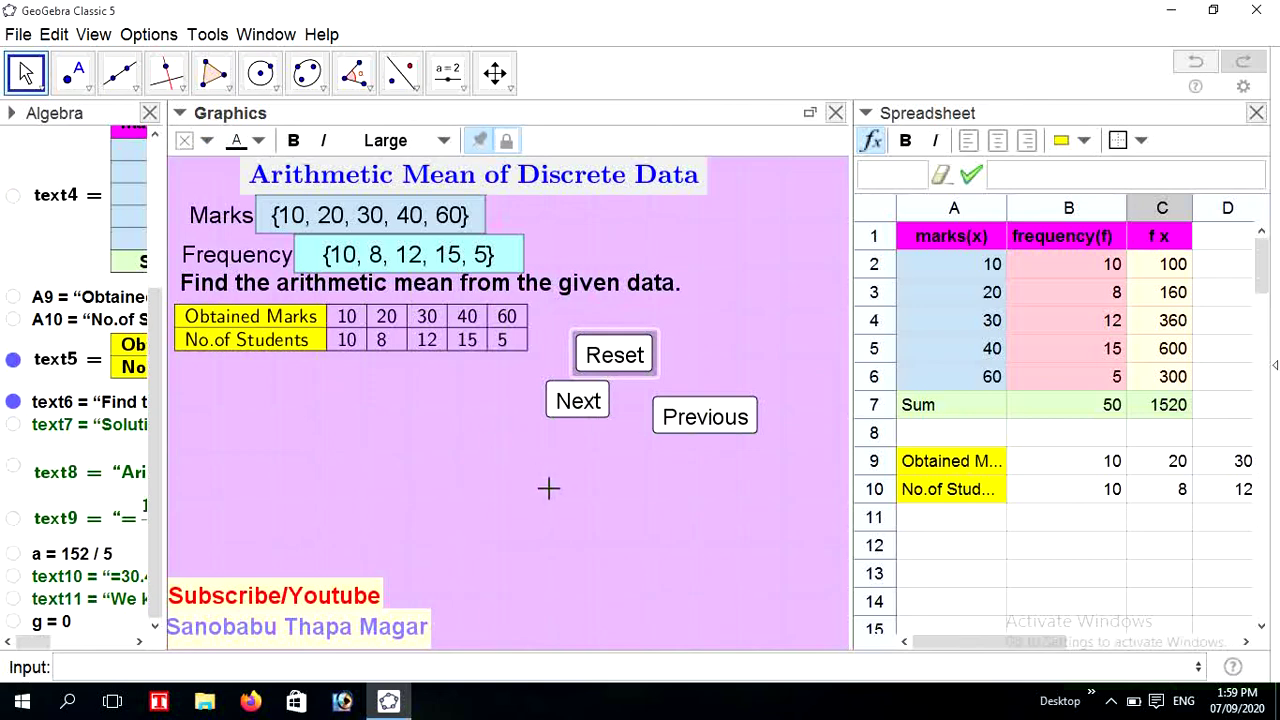
pyautogui.click(575, 404)
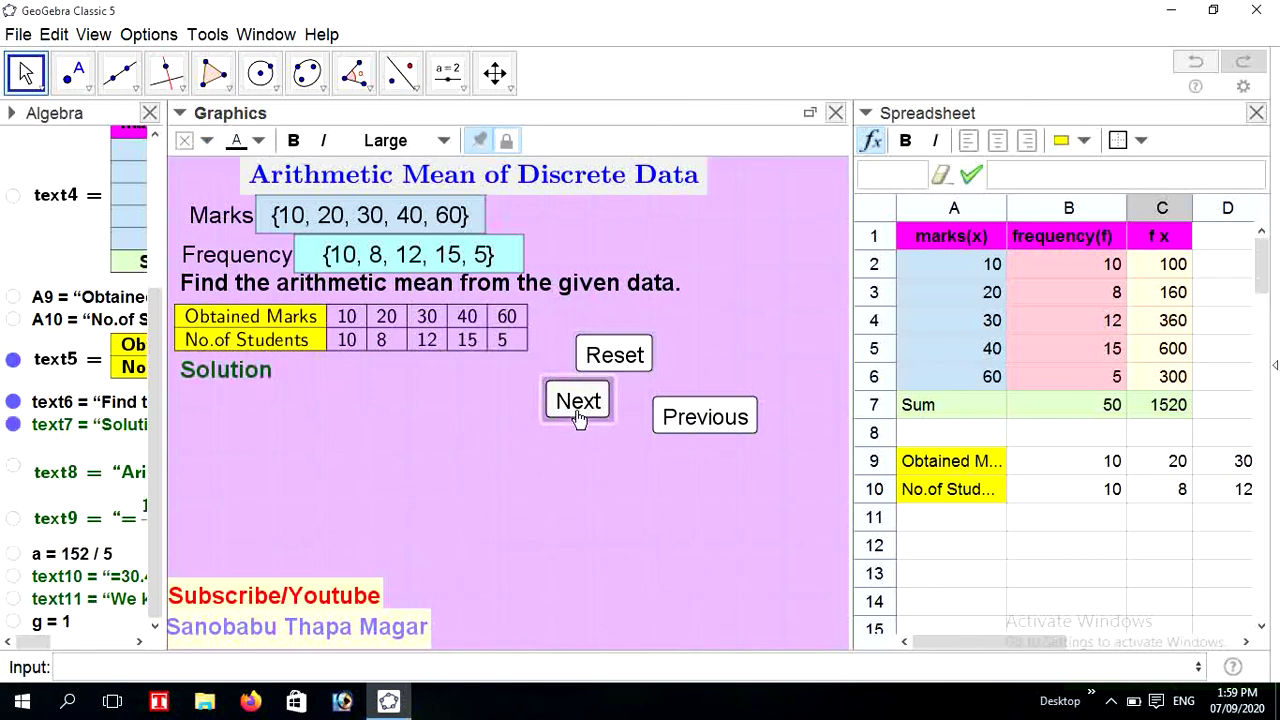
pyautogui.doubleClick(577, 414)
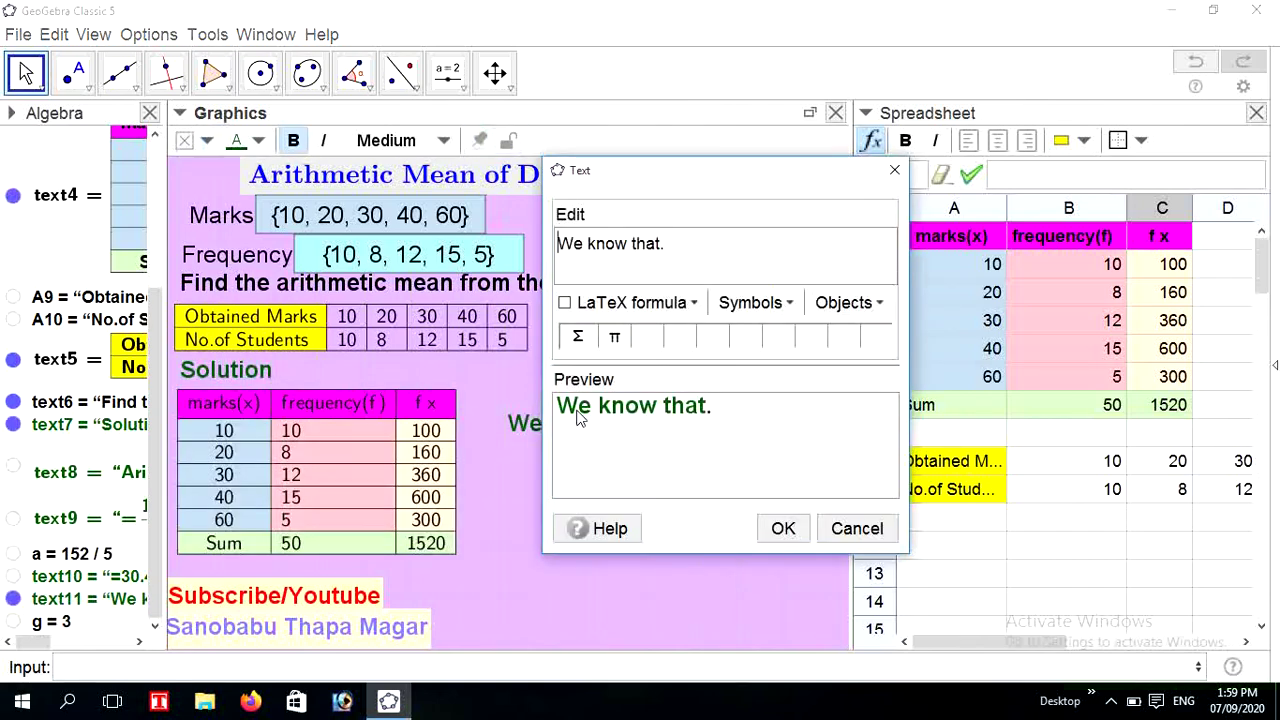
pyautogui.click(894, 170)
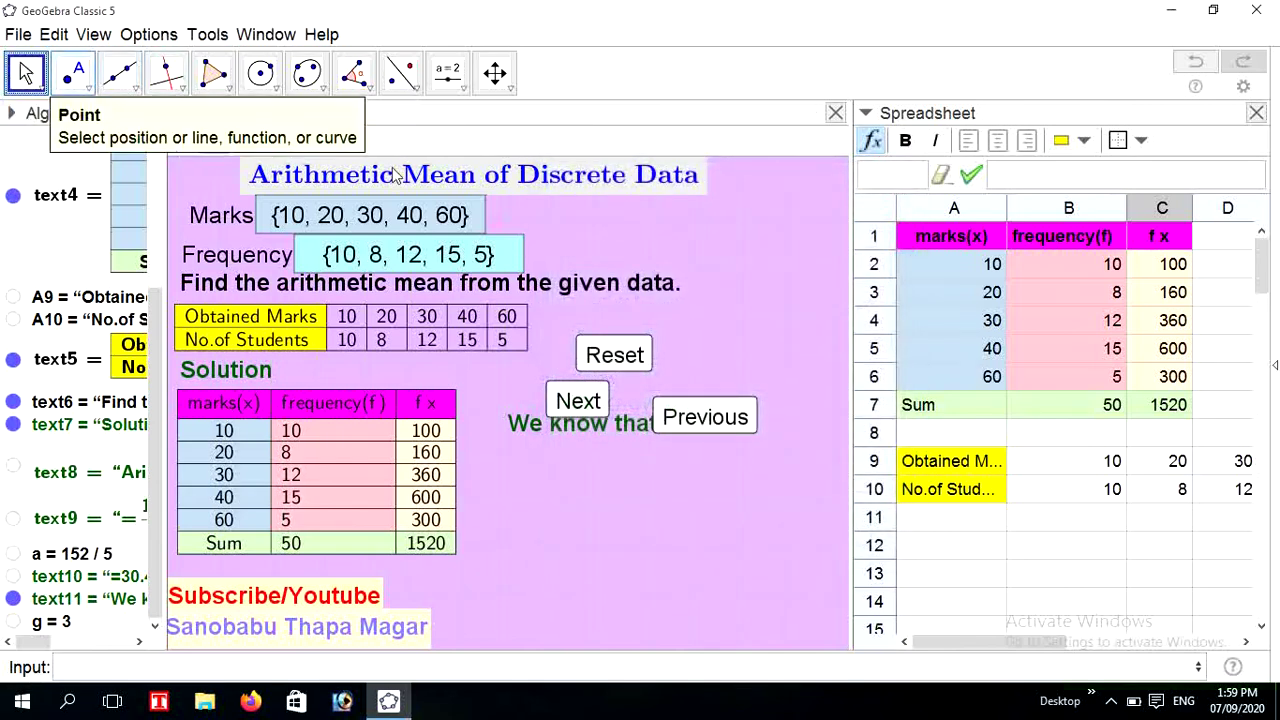
pyautogui.click(583, 403)
pyautogui.click(580, 401)
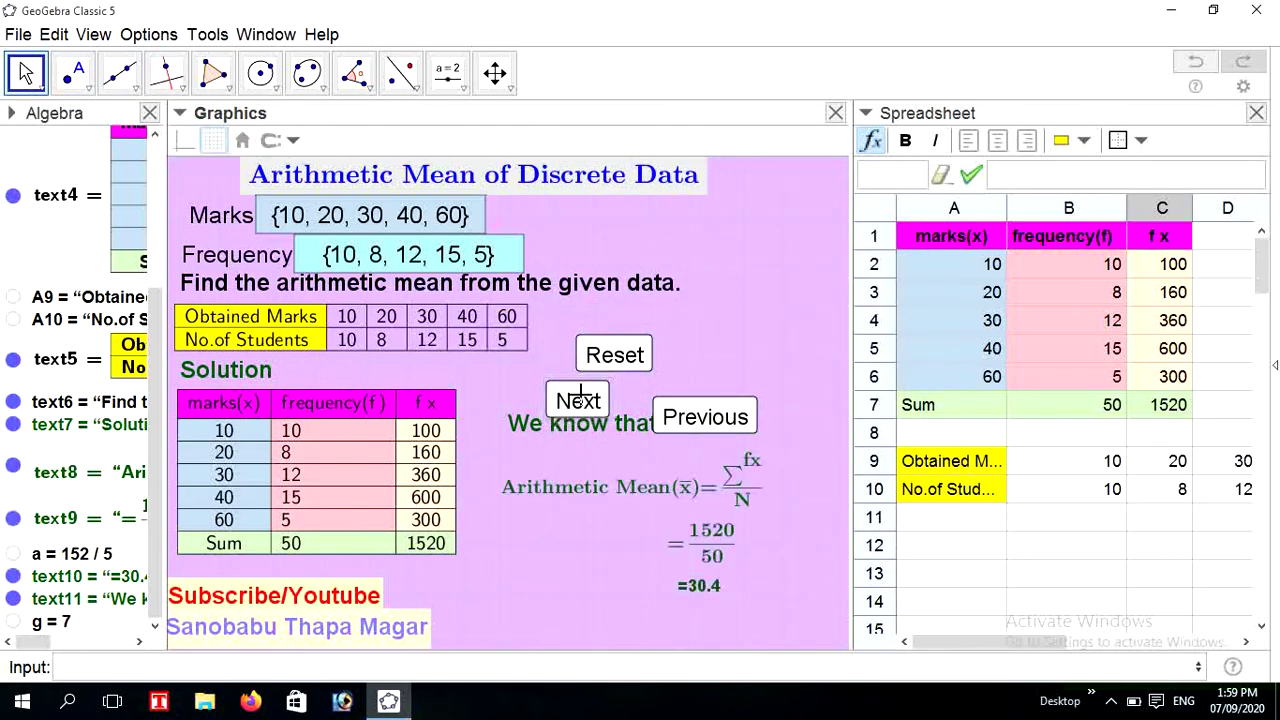
pyautogui.click(705, 417)
pyautogui.click(705, 417)
pyautogui.click(705, 417)
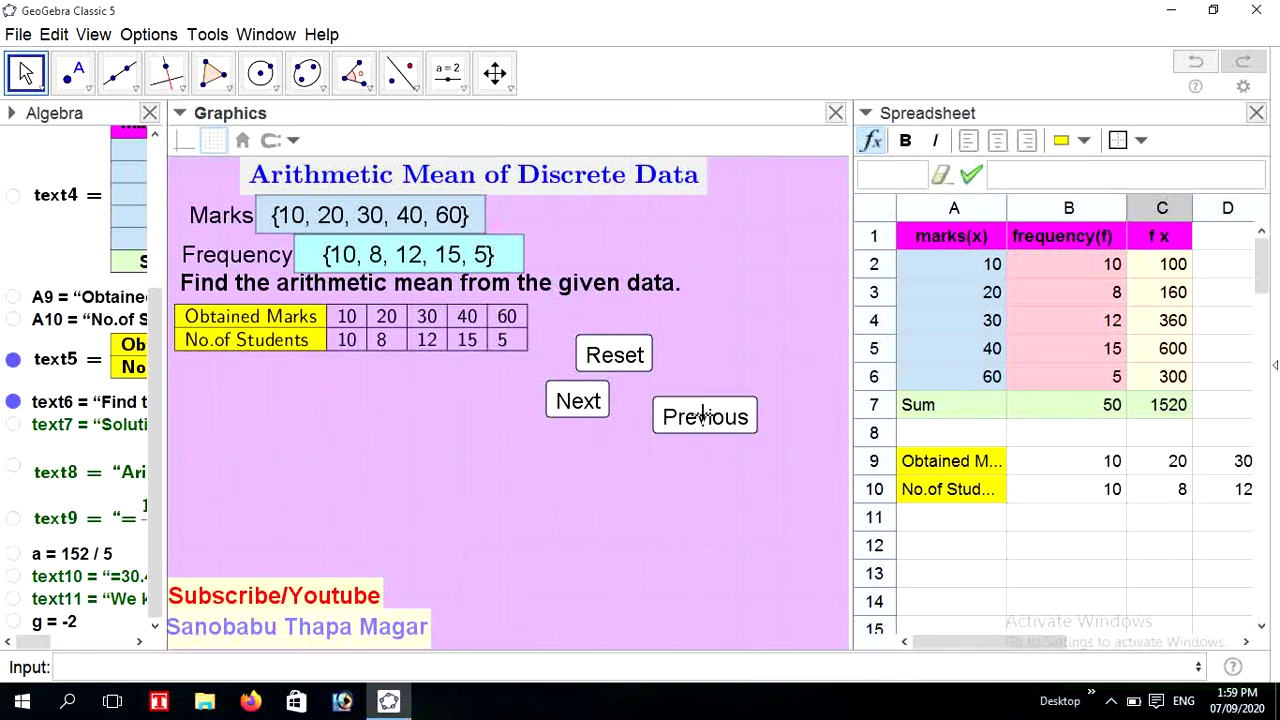
# - Reset the solution, unfix the Reset button and move it to the free area beside the question text
pyautogui.click(588, 357)
pyautogui.click(586, 352)
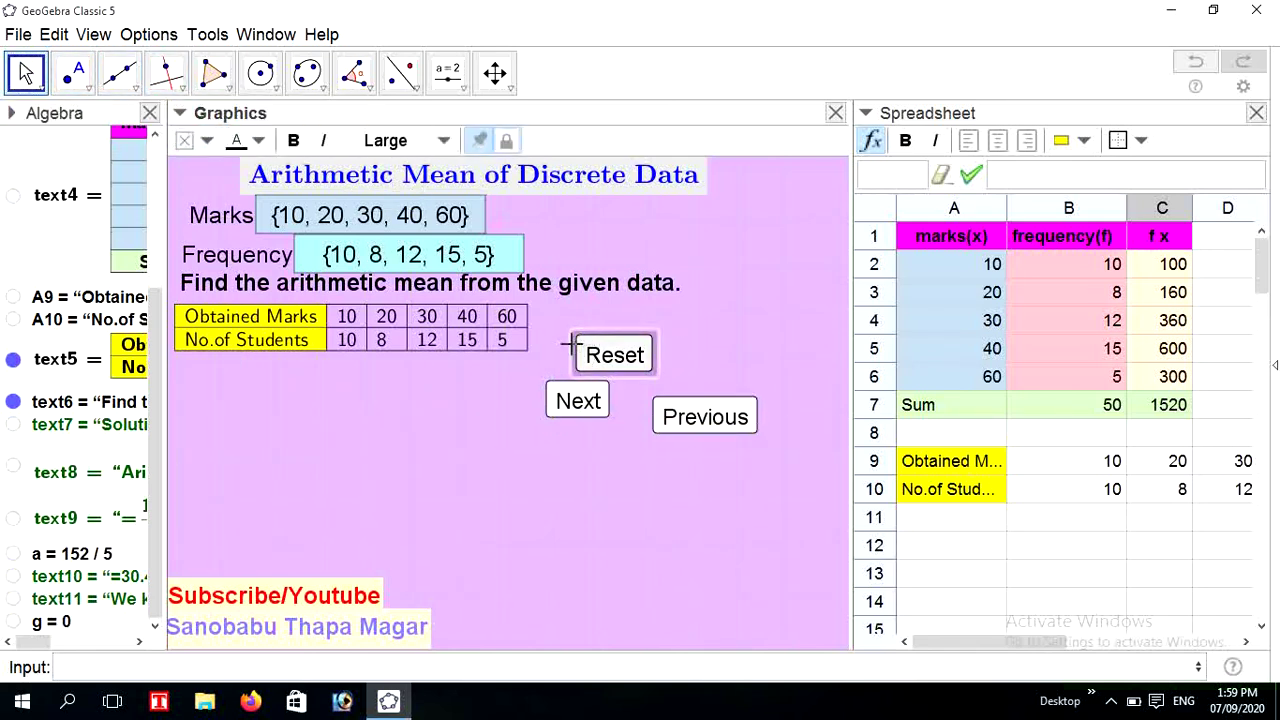
pyautogui.click(506, 140)
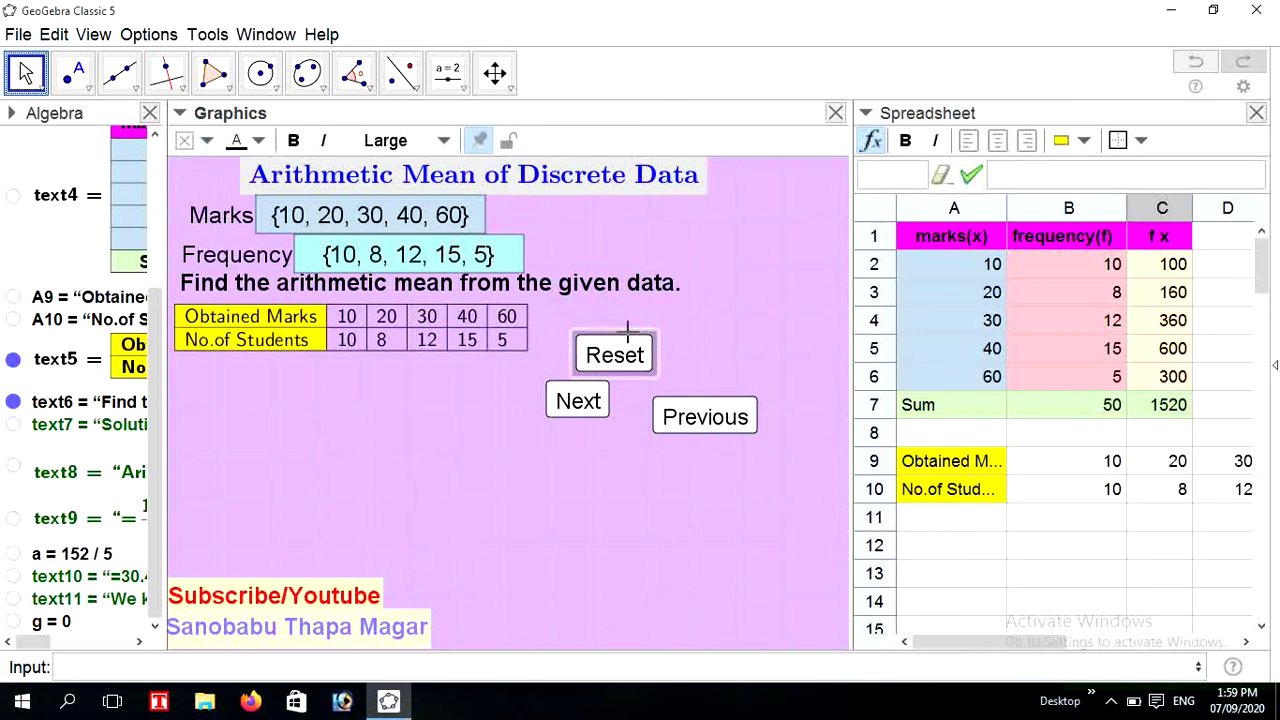
pyautogui.moveTo(624, 356); pyautogui.dragTo(765, 280)
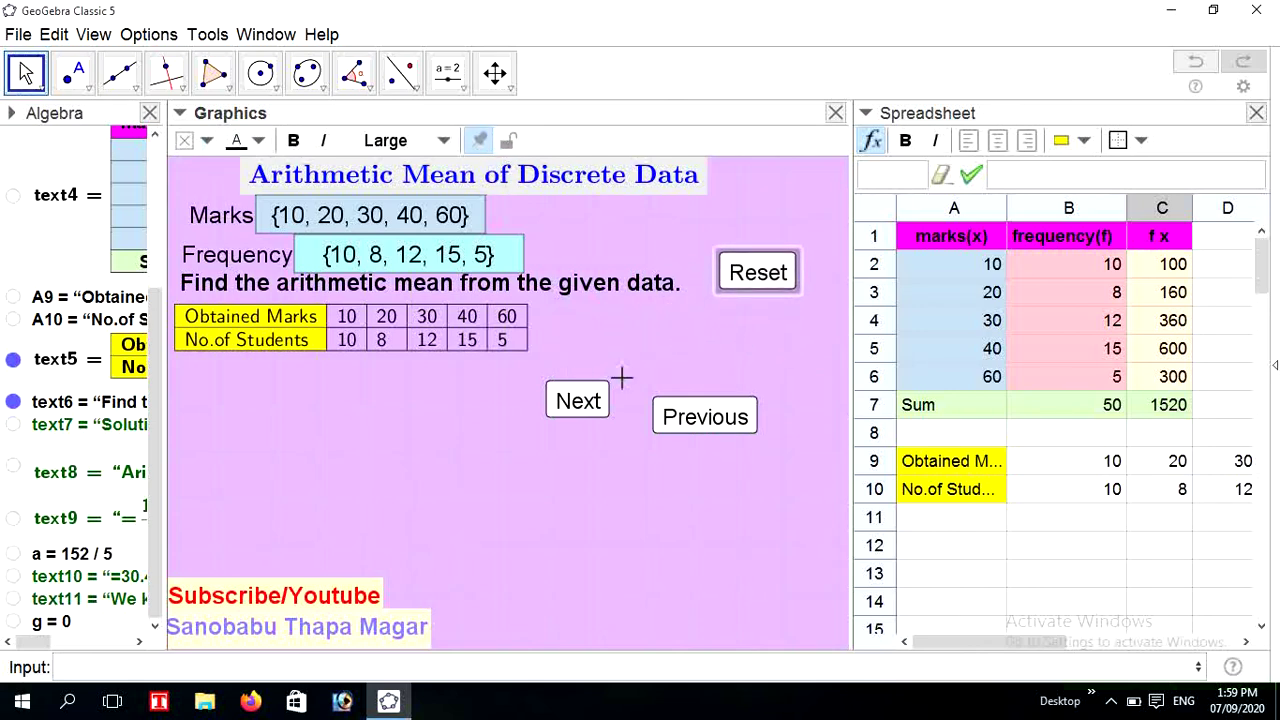
# - Unfix the Next button and move it directly below the Reset button
pyautogui.click(584, 395)
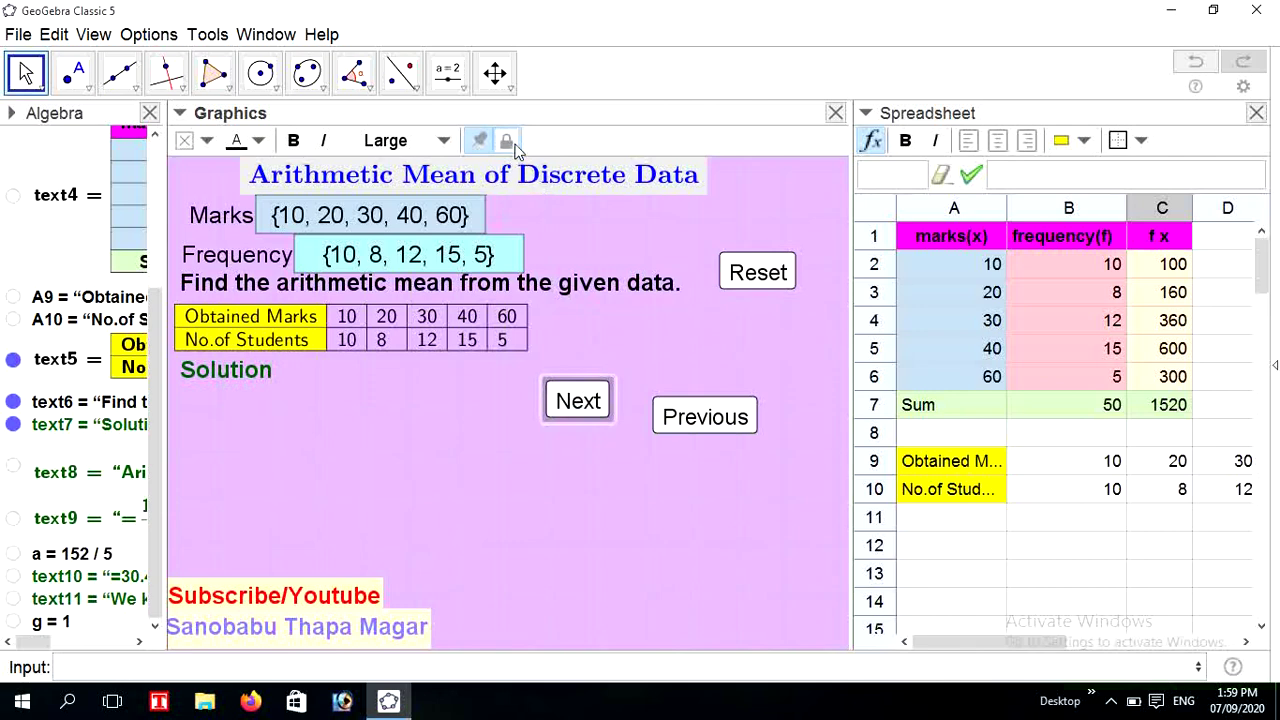
pyautogui.click(506, 140)
pyautogui.click(574, 388)
pyautogui.moveTo(580, 400); pyautogui.dragTo(758, 316)
# - Unfix the Previous button and stack Reset, Next and Previous in a close column beside the marks and frequency data
pyautogui.click(743, 416)
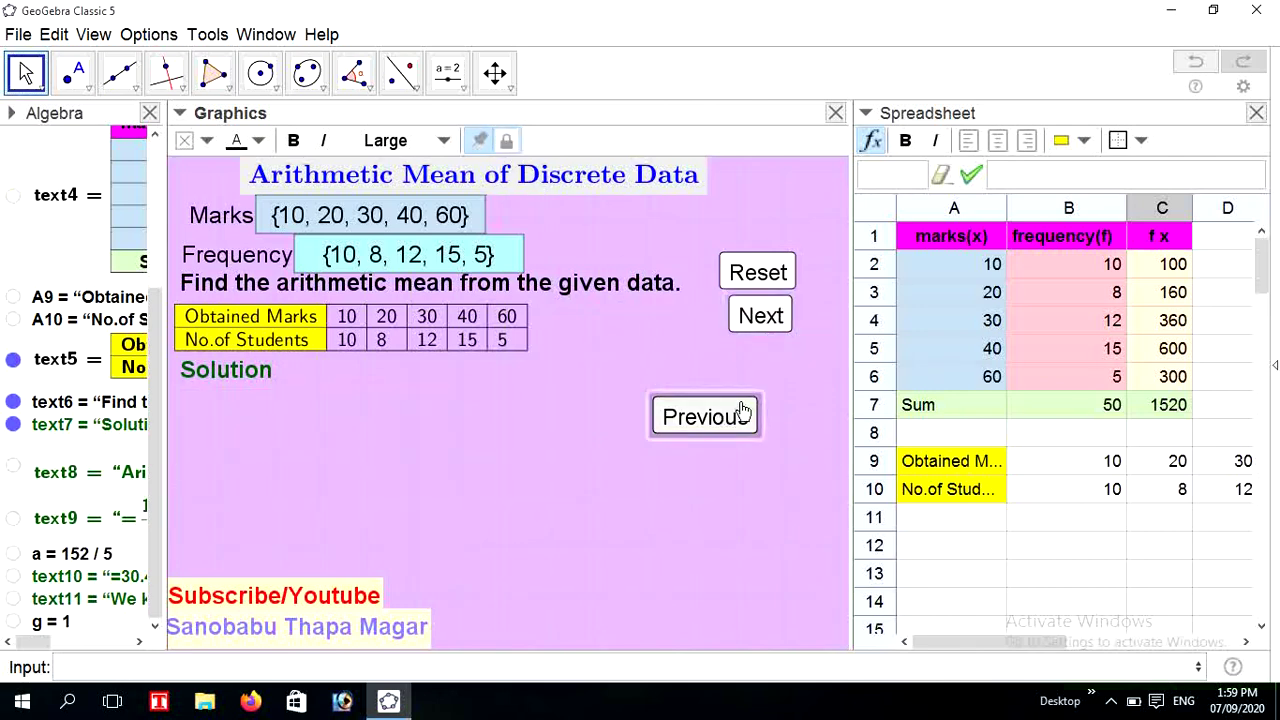
pyautogui.click(507, 141)
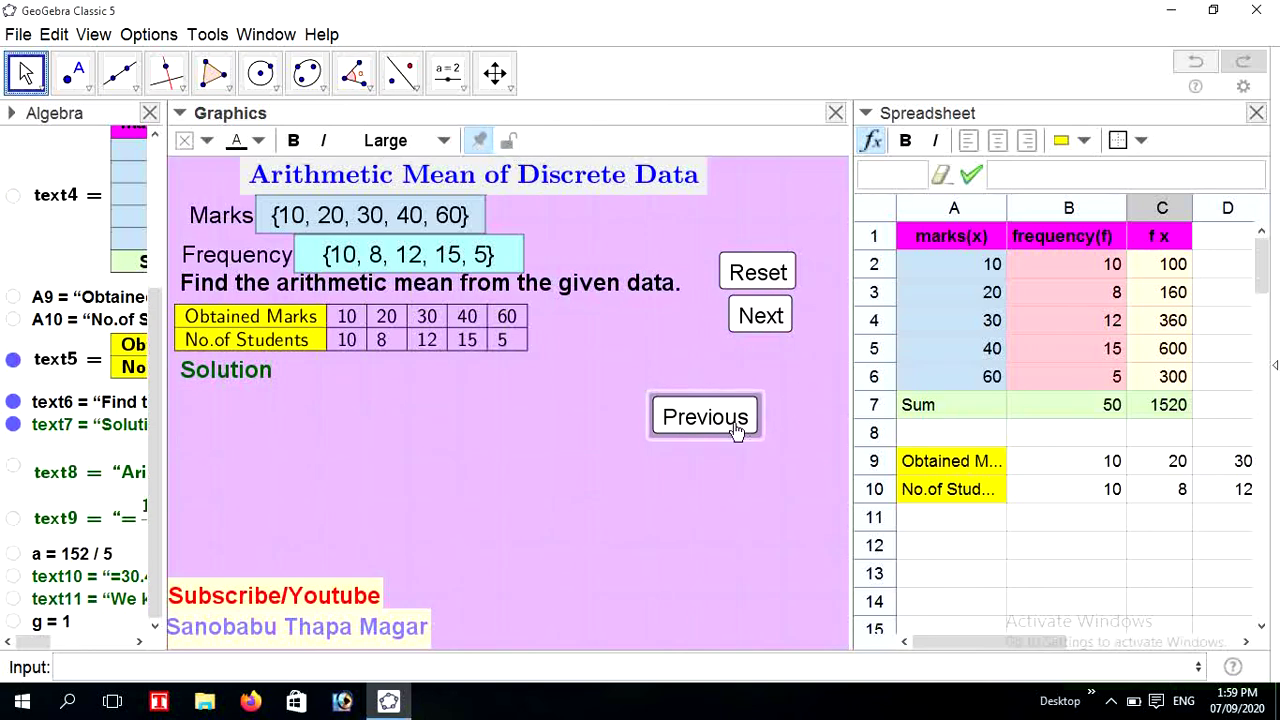
pyautogui.moveTo(737, 420); pyautogui.dragTo(797, 372)
pyautogui.moveTo(762, 276); pyautogui.dragTo(766, 228)
pyautogui.moveTo(770, 318); pyautogui.dragTo(771, 266)
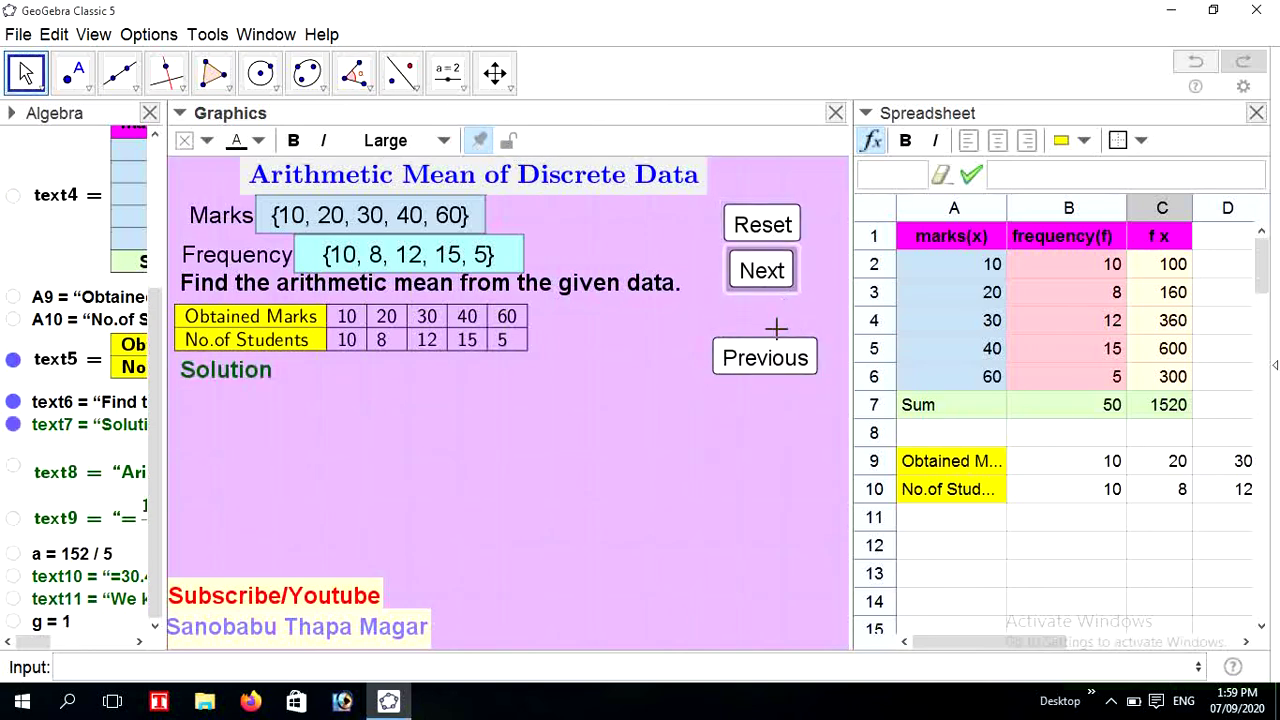
pyautogui.moveTo(784, 357); pyautogui.dragTo(769, 309)
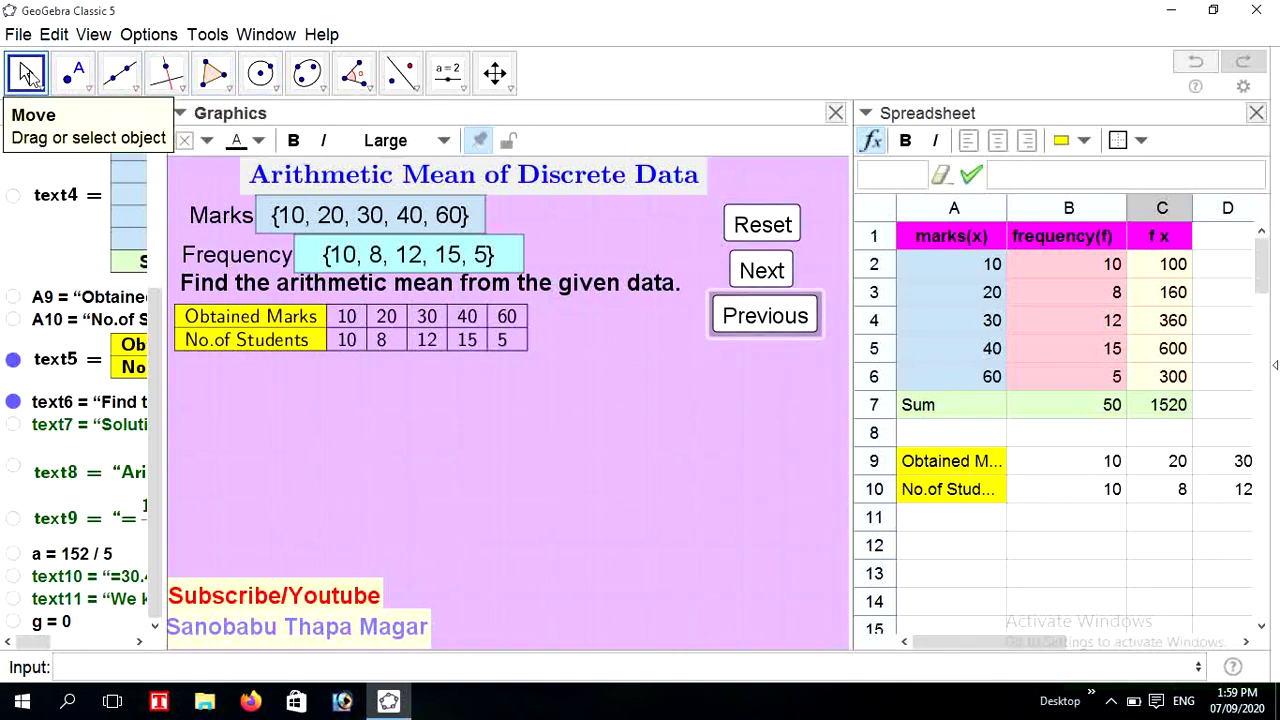
pyautogui.click(436, 456)
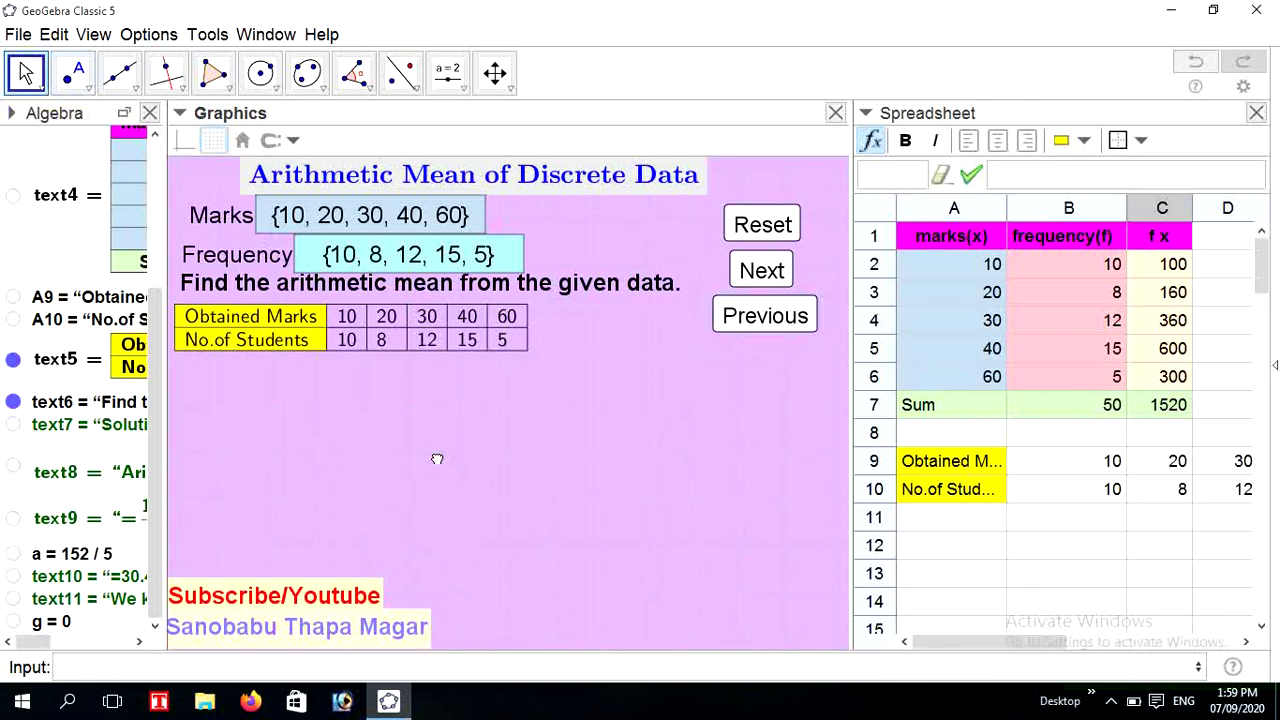
# - Test the rearranged buttons by stepping forward to the final answer with Next and back to the start with Previous
pyautogui.click(761, 272)
pyautogui.click(761, 272)
pyautogui.click(761, 272)
pyautogui.click(761, 272)
pyautogui.click(761, 272)
pyautogui.click(761, 272)
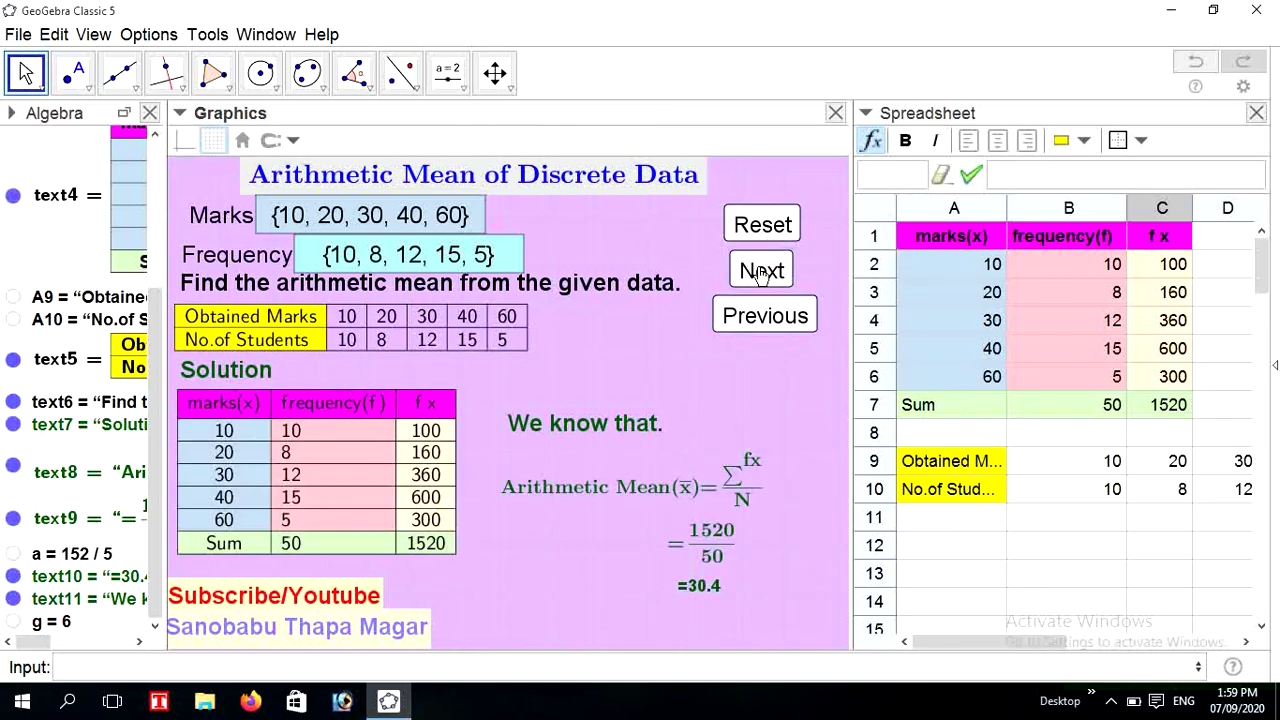
pyautogui.click(752, 314)
pyautogui.click(752, 314)
pyautogui.click(752, 314)
pyautogui.click(752, 314)
pyautogui.click(752, 314)
pyautogui.click(752, 314)
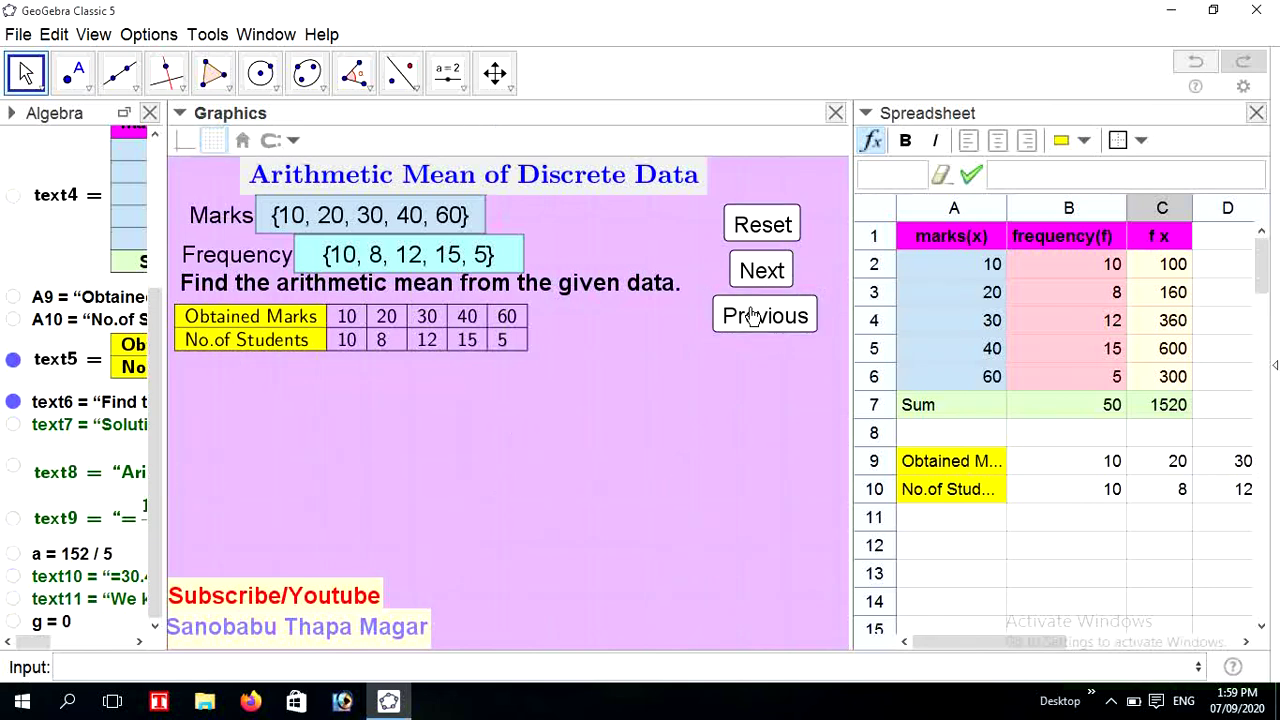
pyautogui.click(752, 314)
# - Reveal the complete solution once more with the Next button, and clear it with Reset
pyautogui.click(765, 270)
pyautogui.click(765, 270)
pyautogui.click(765, 270)
pyautogui.click(765, 270)
pyautogui.click(765, 270)
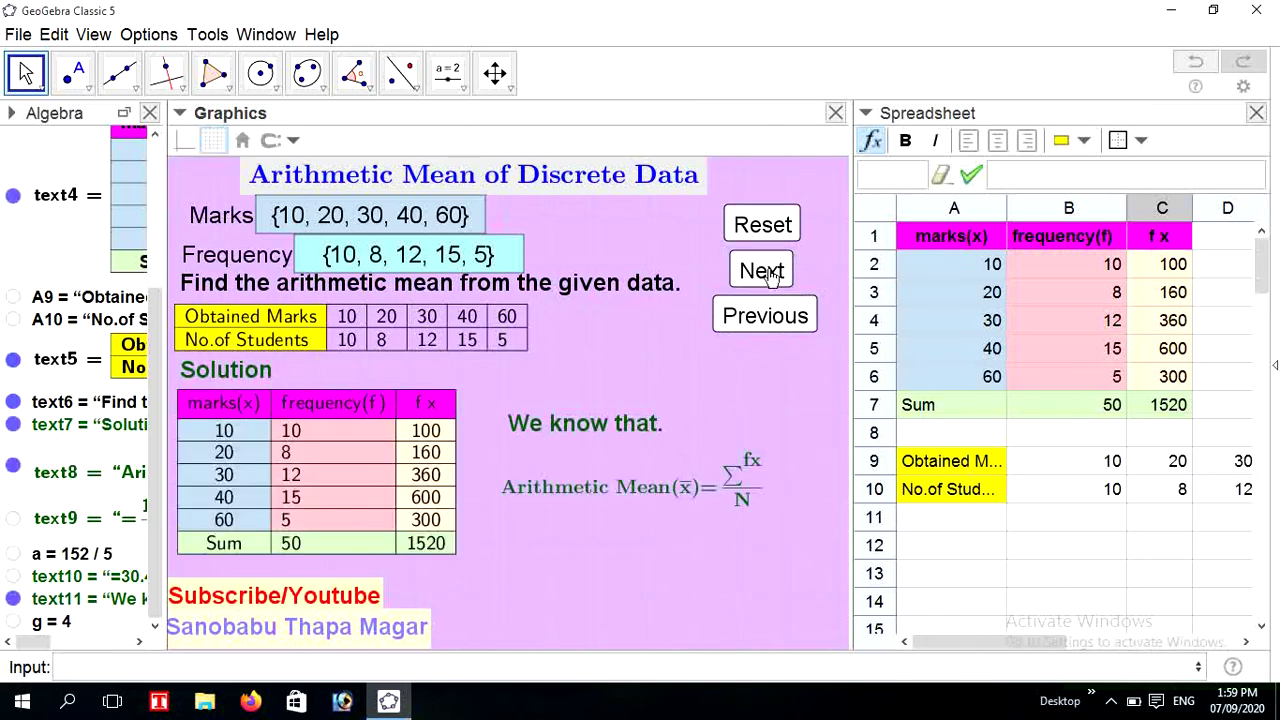
pyautogui.click(765, 270)
pyautogui.click(765, 270)
pyautogui.click(765, 270)
pyautogui.click(762, 227)
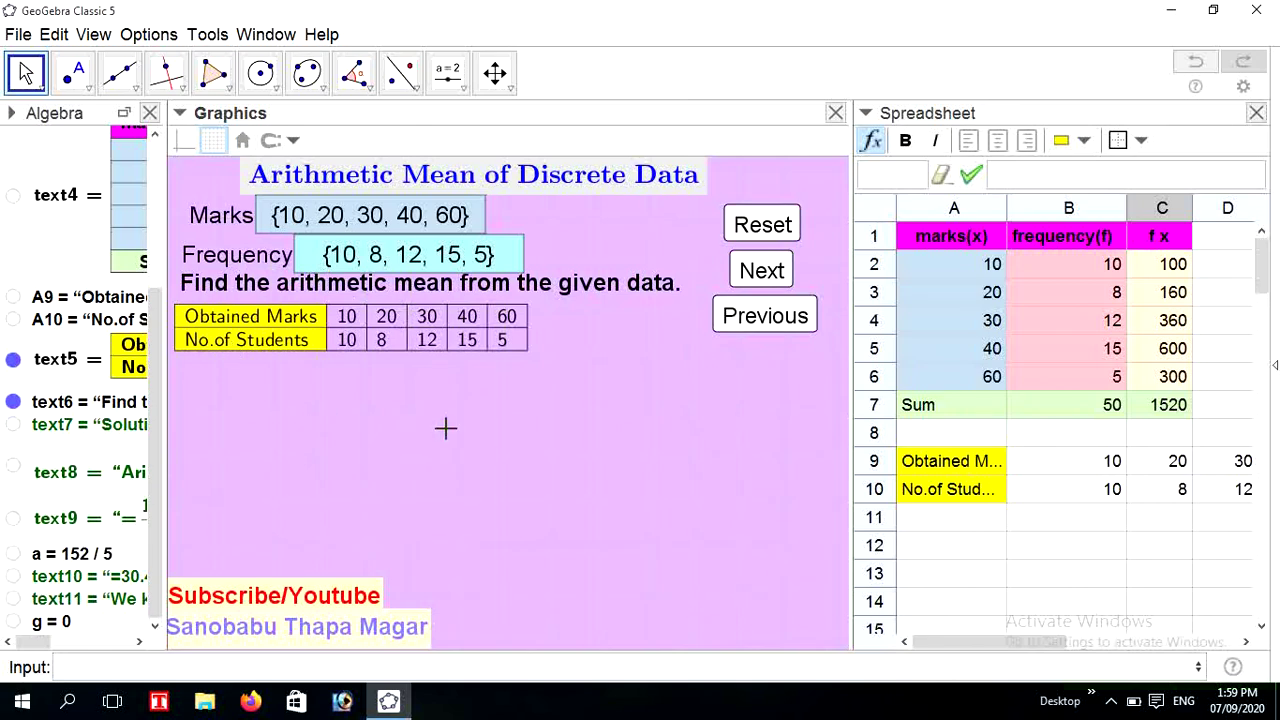
# - Close the Spreadsheet view and widen the Algebra view slightly
pyautogui.click(1256, 113)
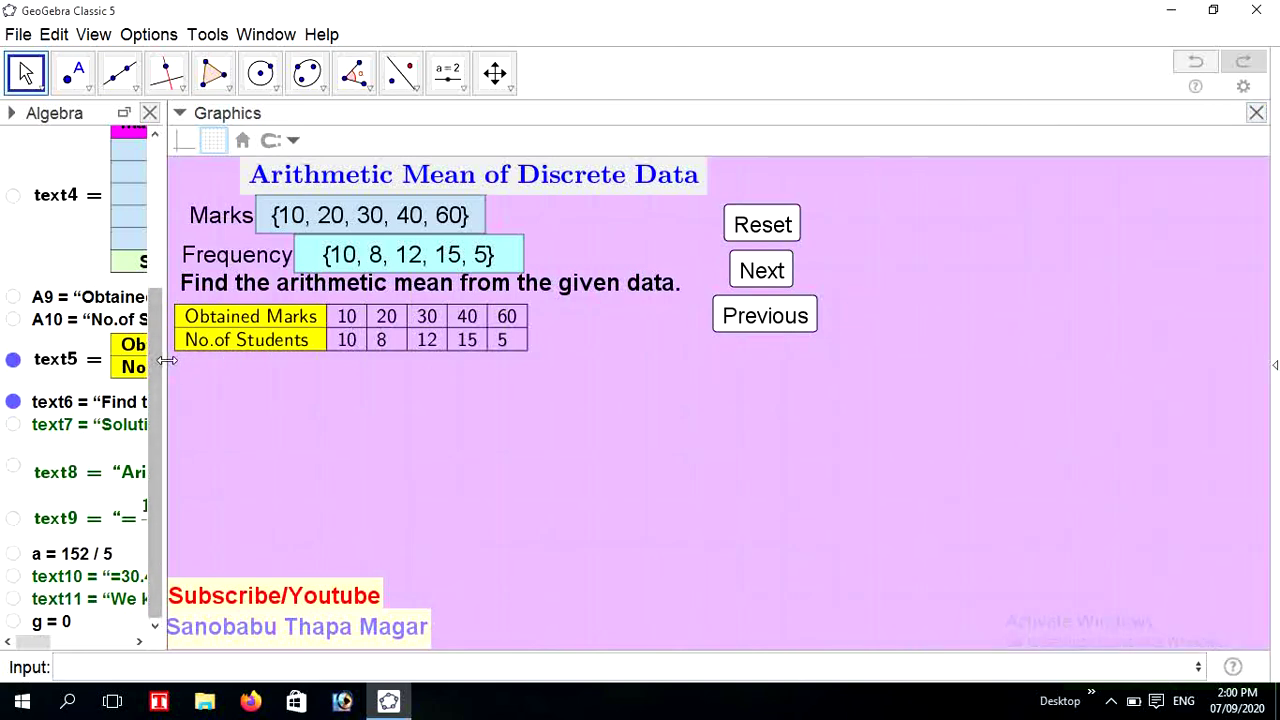
pyautogui.moveTo(162, 365)
pyautogui.mouseDown()
pyautogui.moveTo(215, 363)
pyautogui.moveTo(187, 362)
pyautogui.mouseUp()
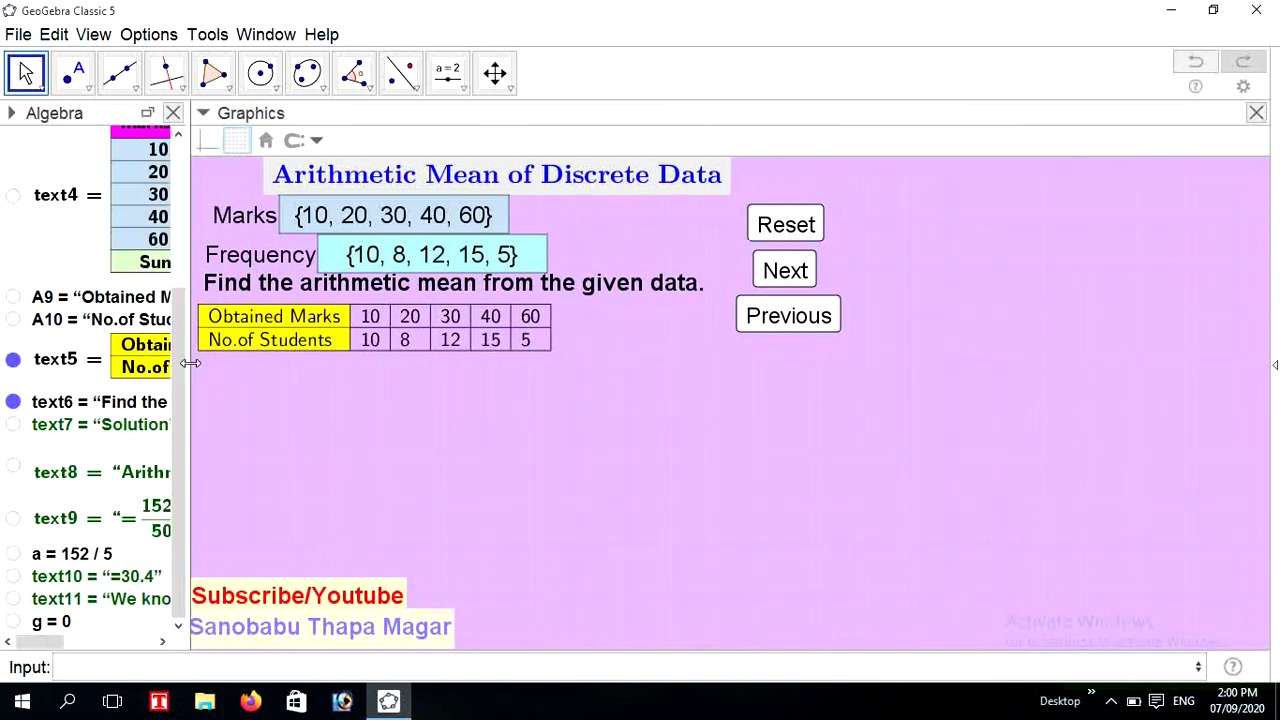